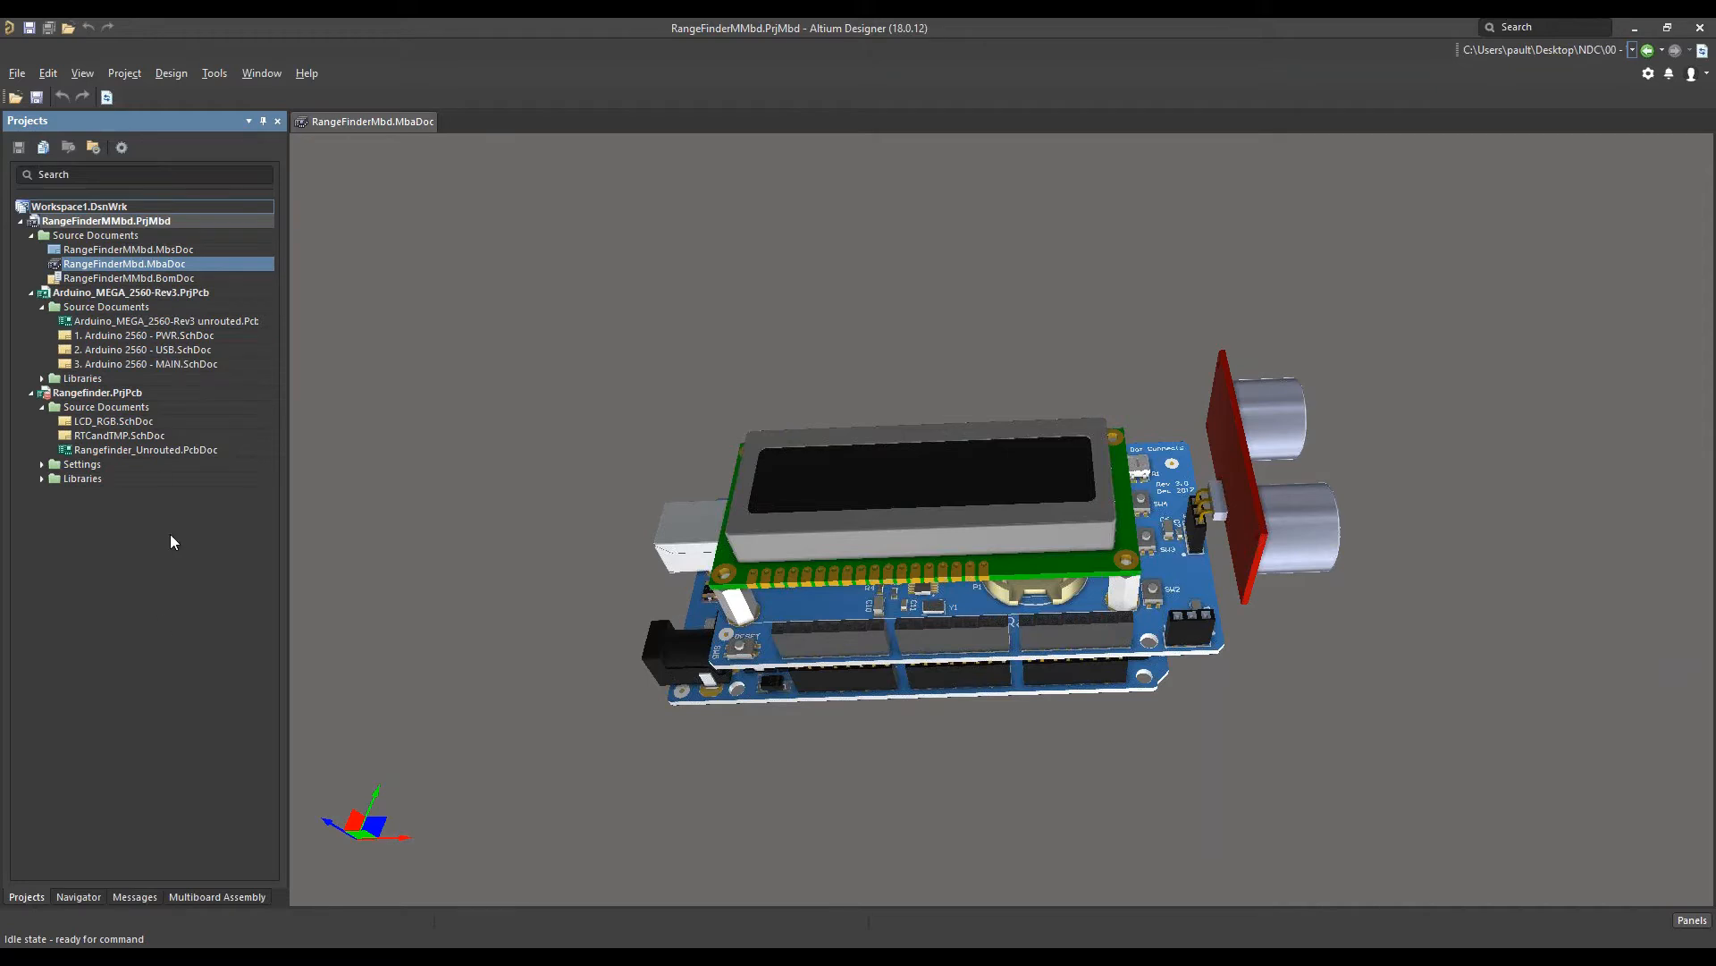
Create a new, empty design workspace in place of the current Range Finder one
left_click(17, 73)
mouse_move(46, 93)
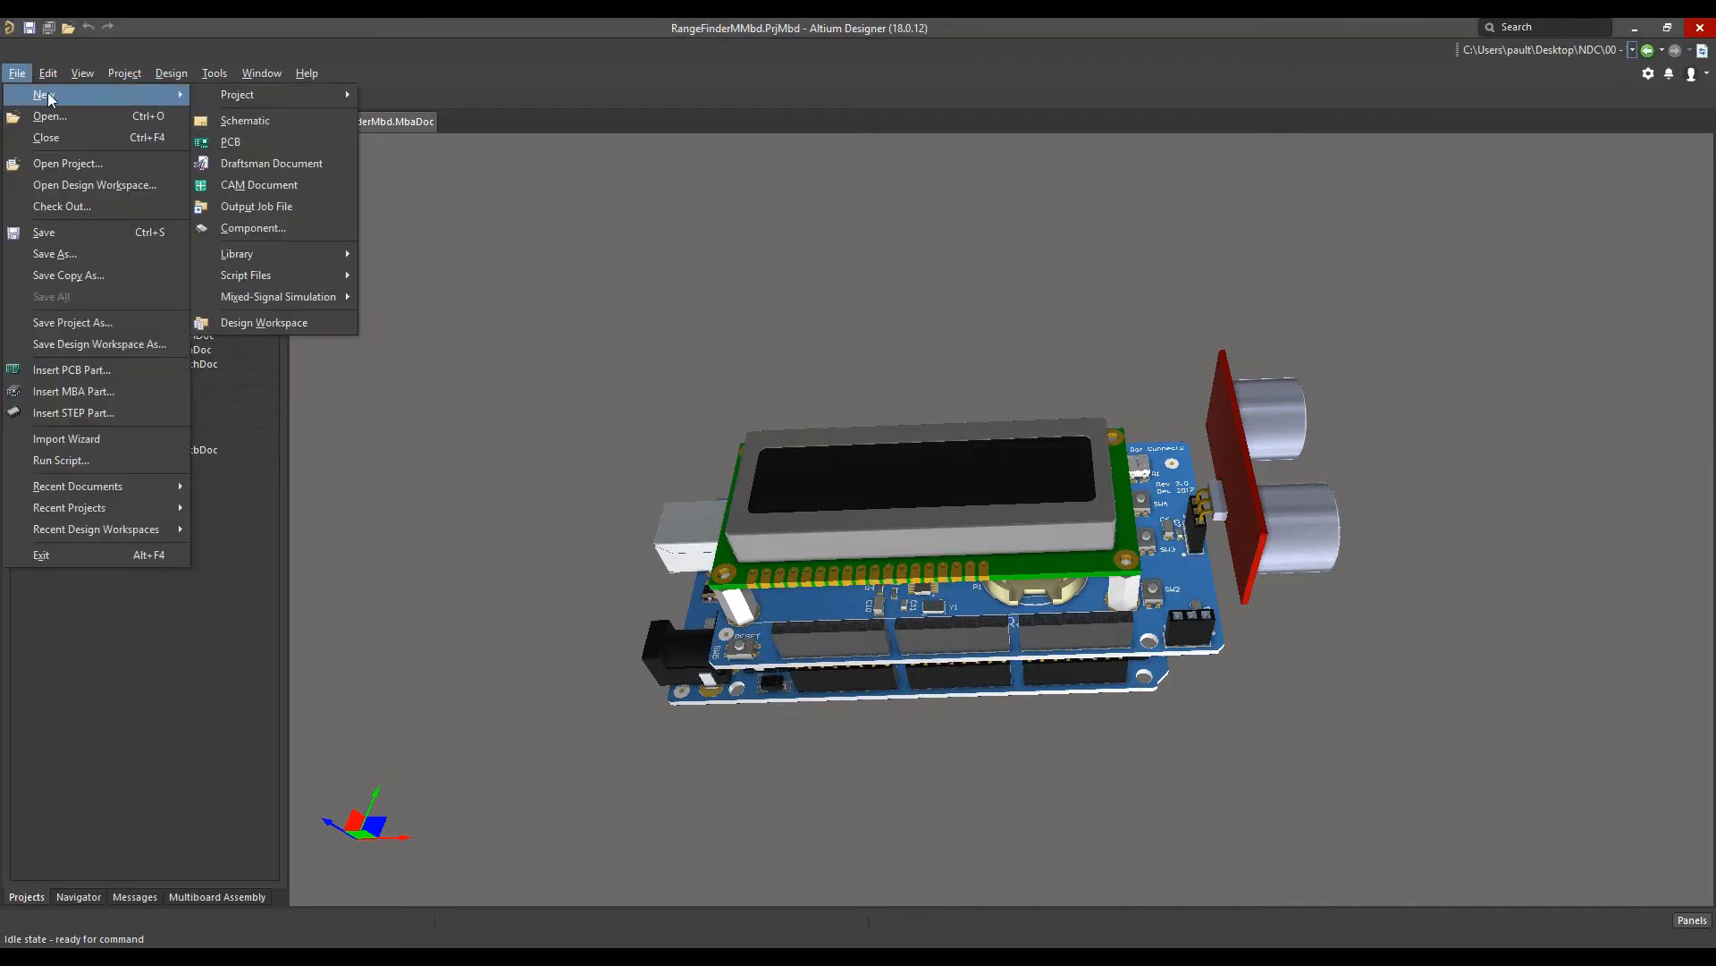
left_click(259, 324)
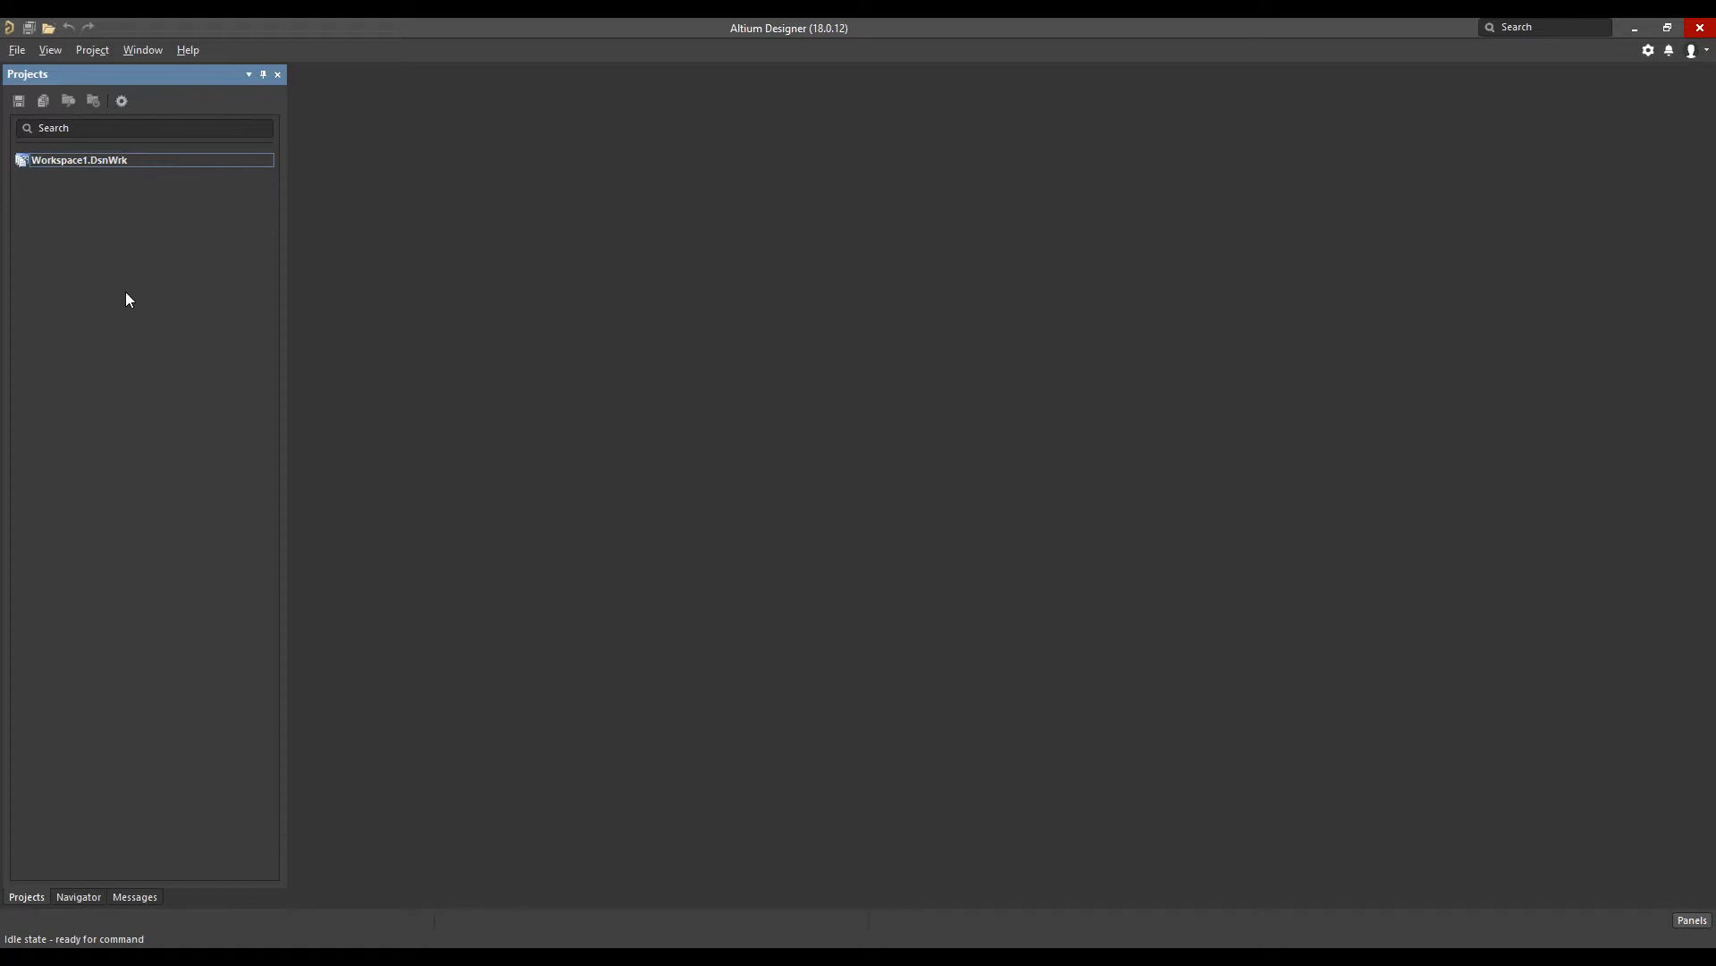
Create a new multi-board design project in the empty workspace
left_click(14, 51)
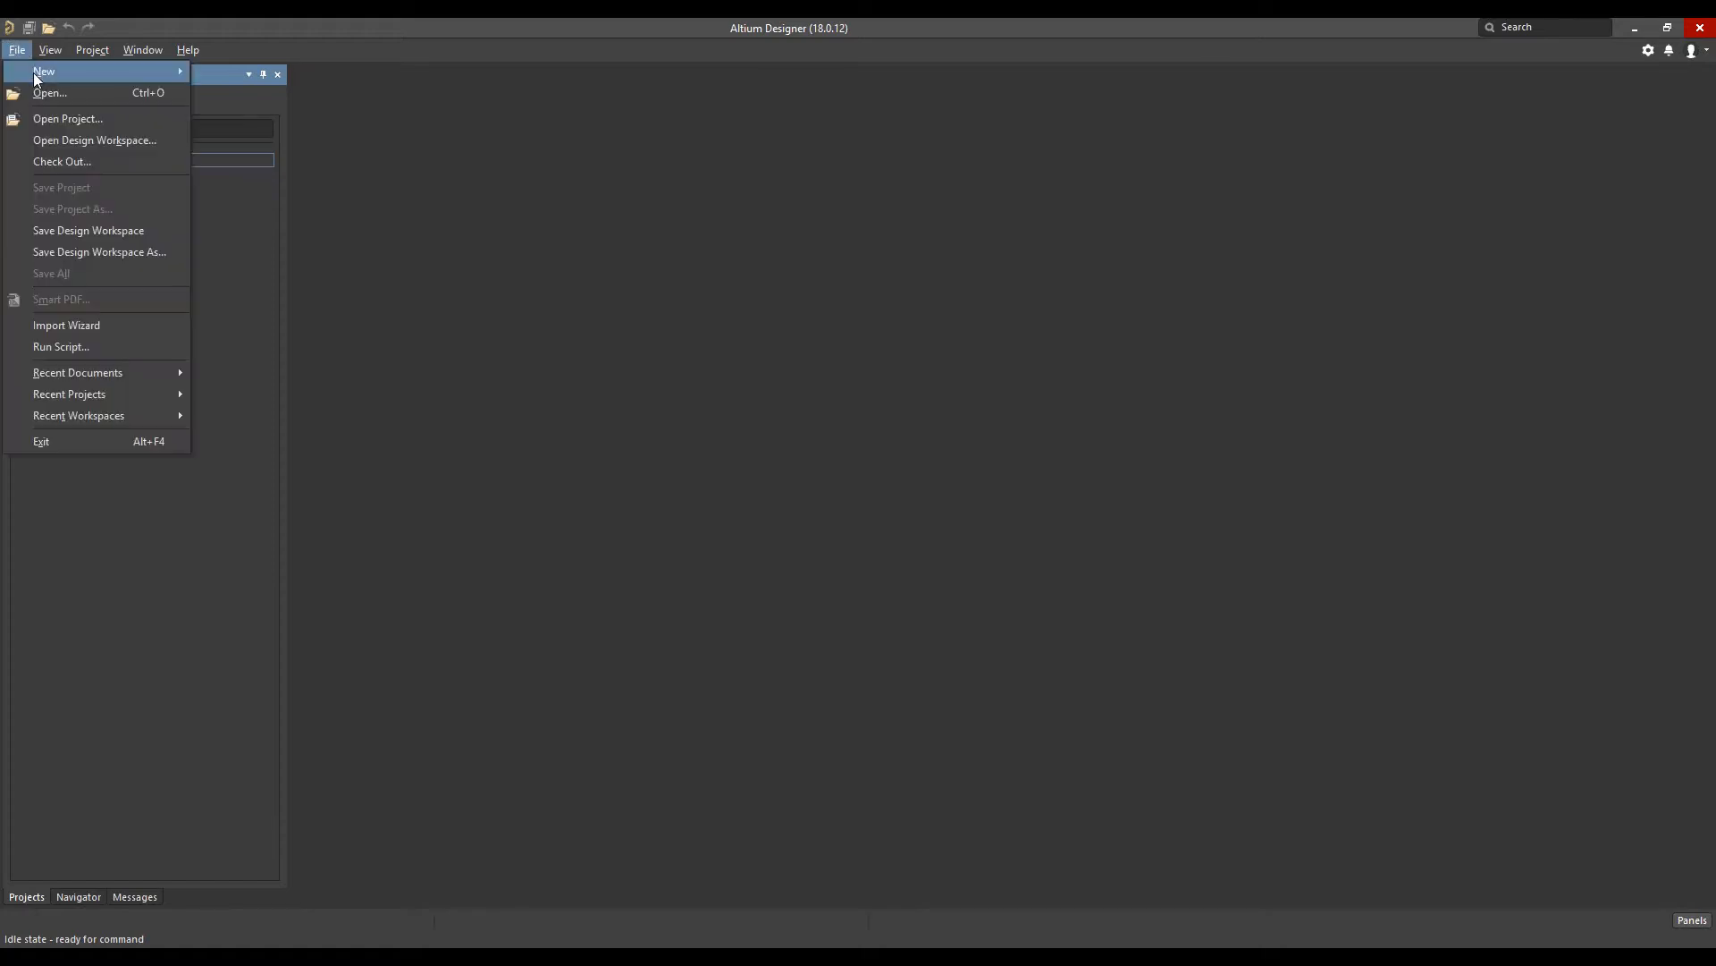
mouse_move(34, 73)
mouse_move(229, 73)
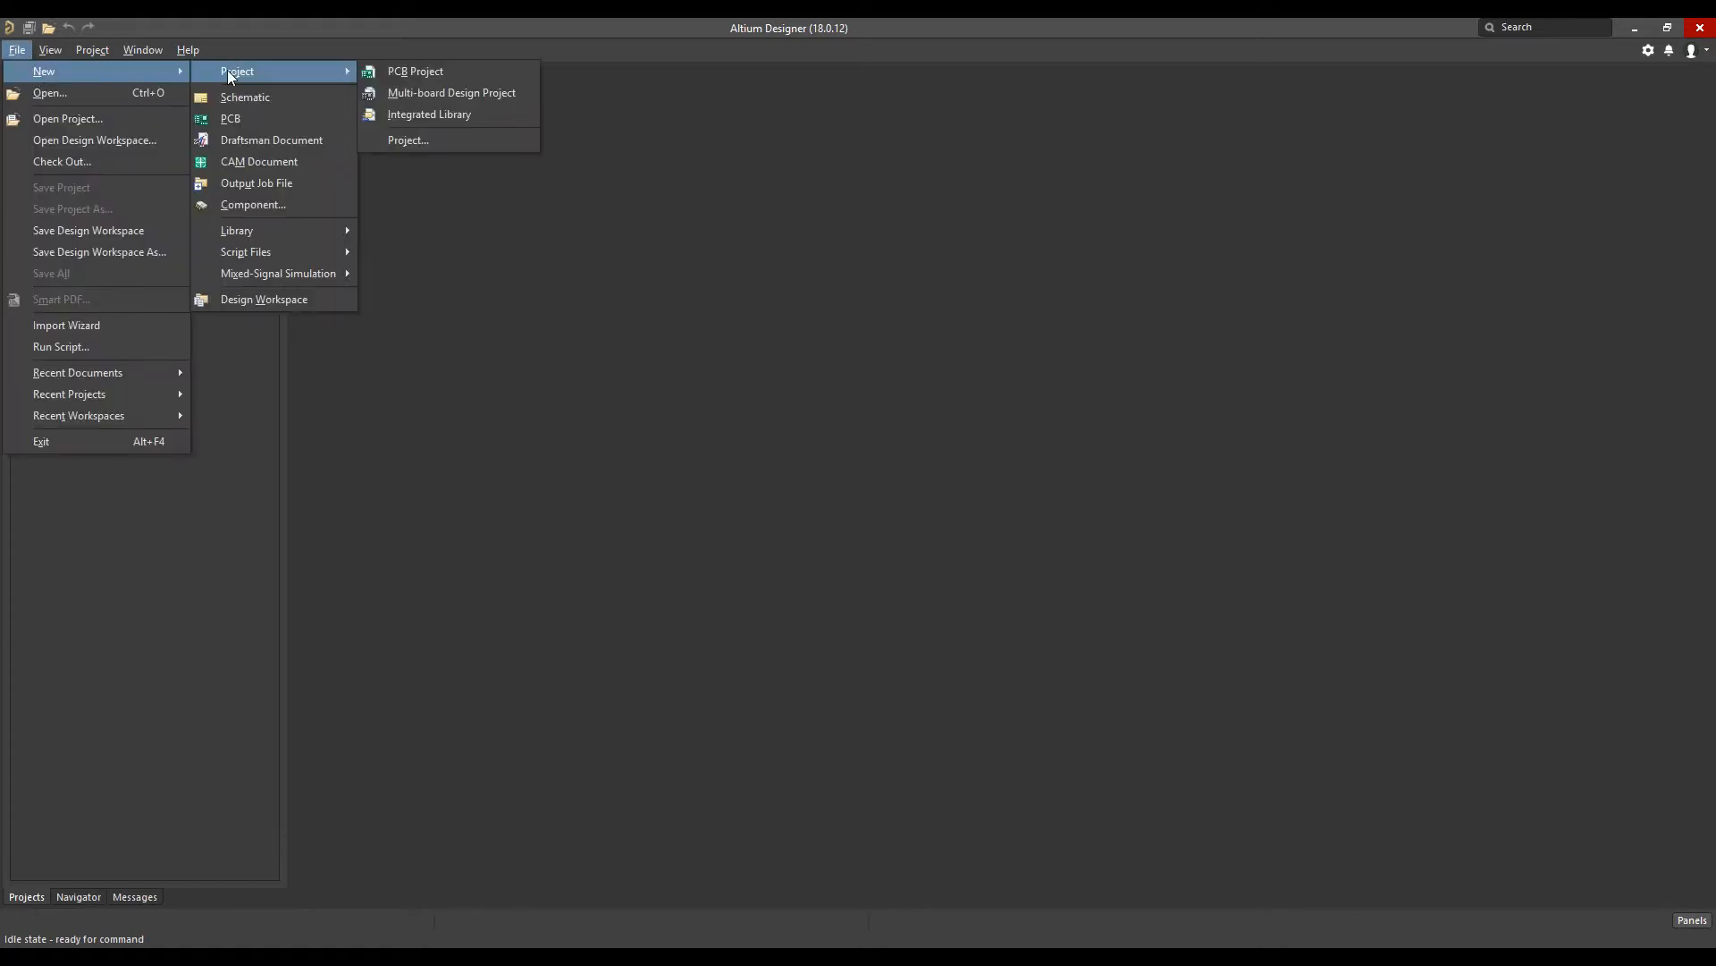
left_click(429, 101)
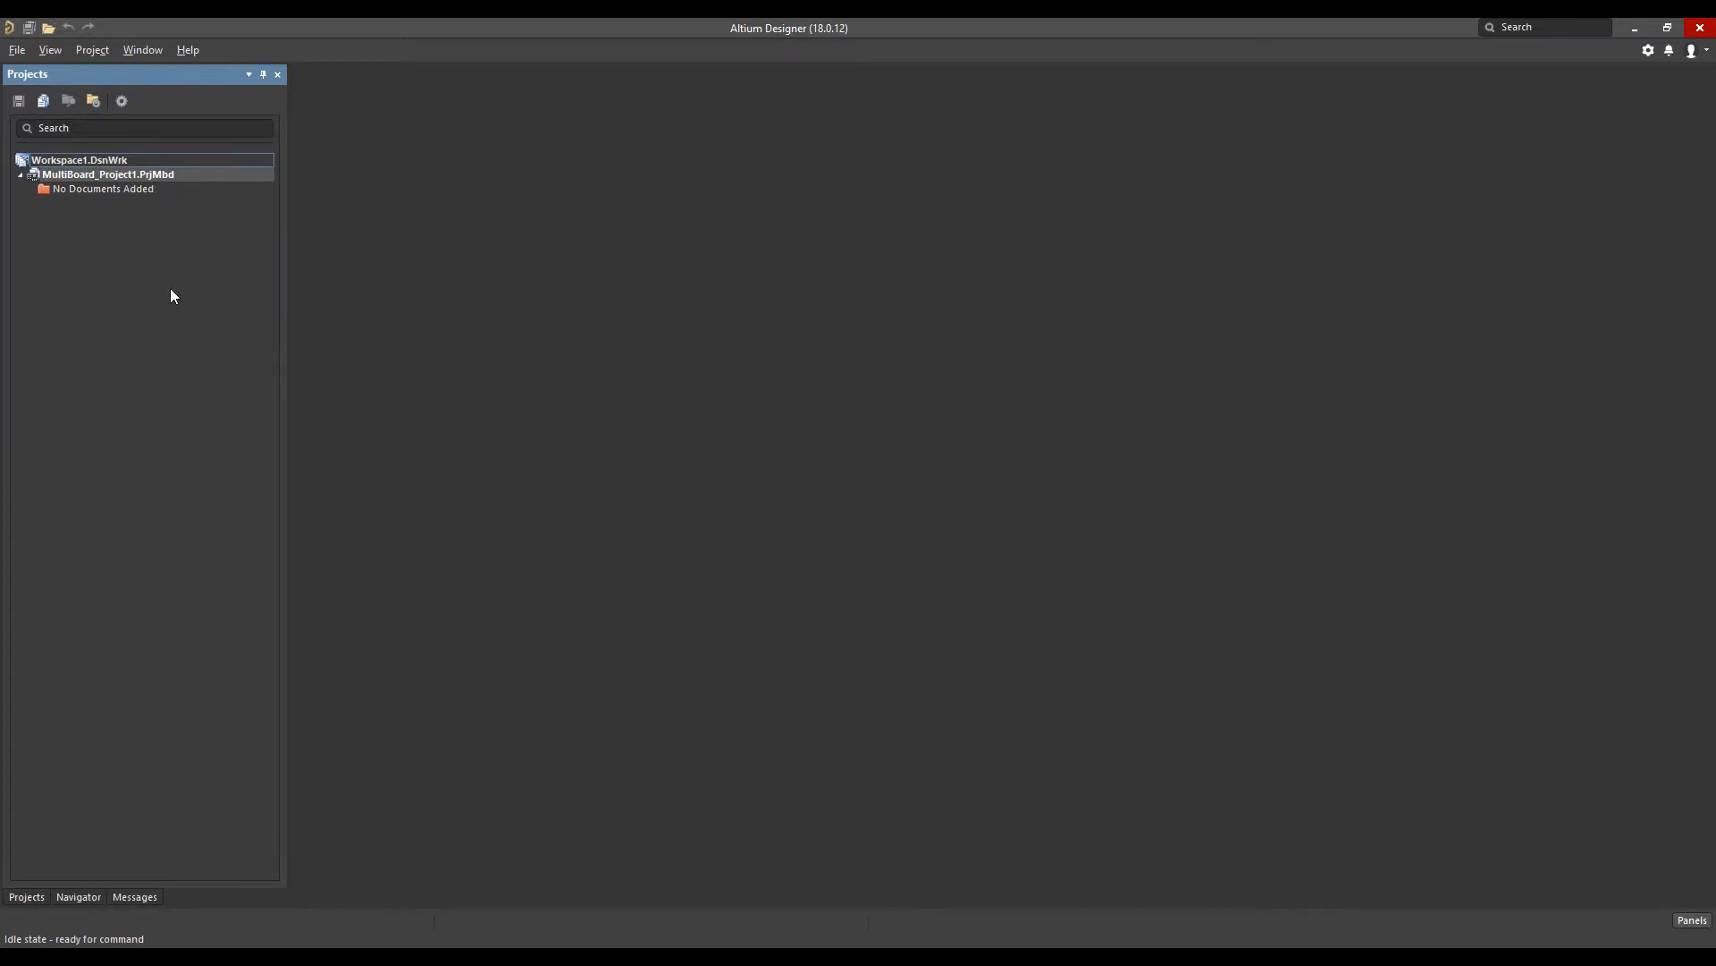
Add a new multi-board schematic document to the multi-board project
left_click(16, 50)
mouse_move(39, 72)
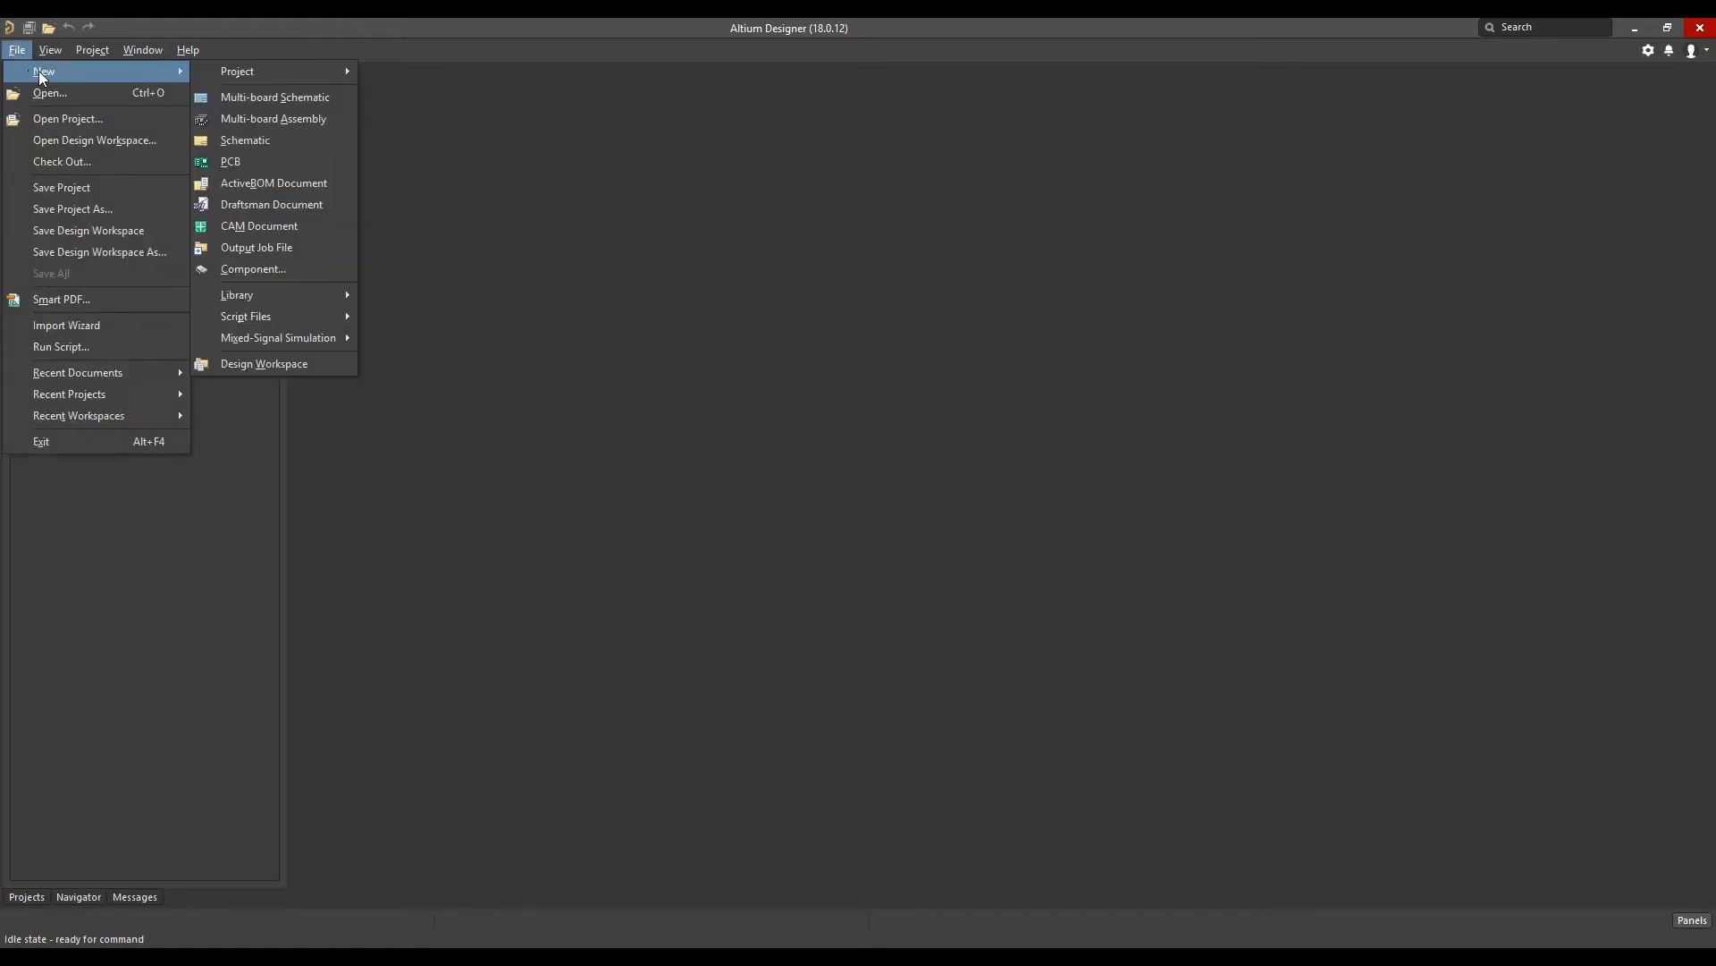
left_click(252, 100)
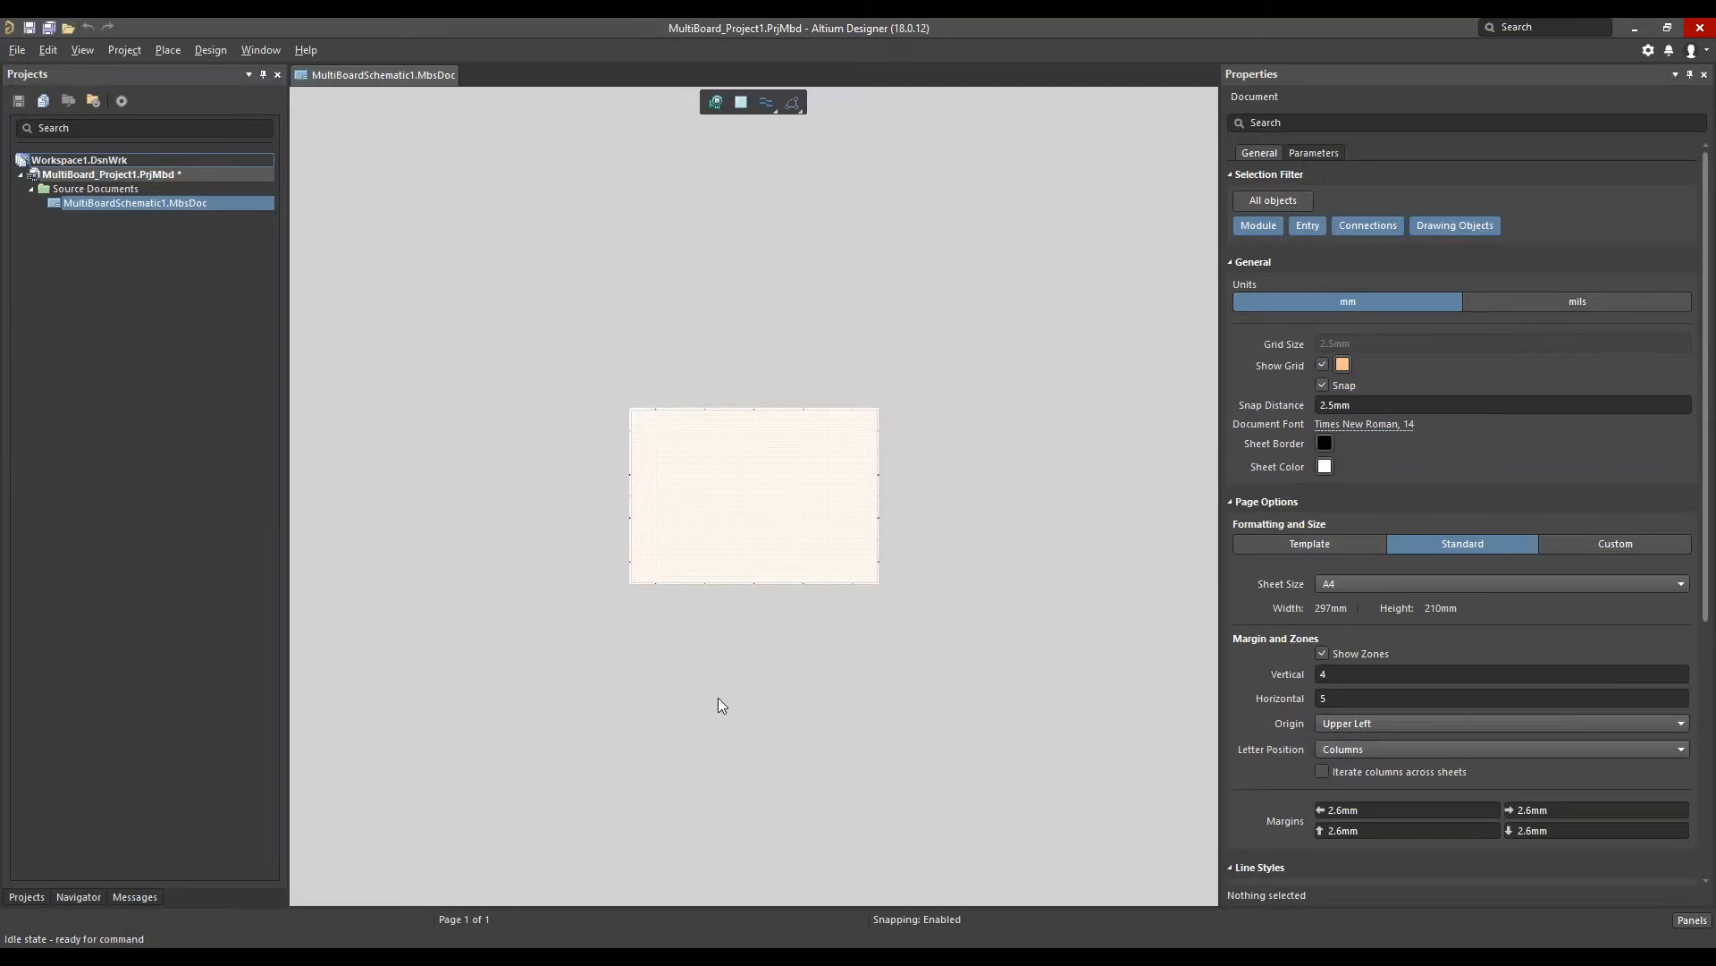
right_click(774, 650)
left_click(778, 659)
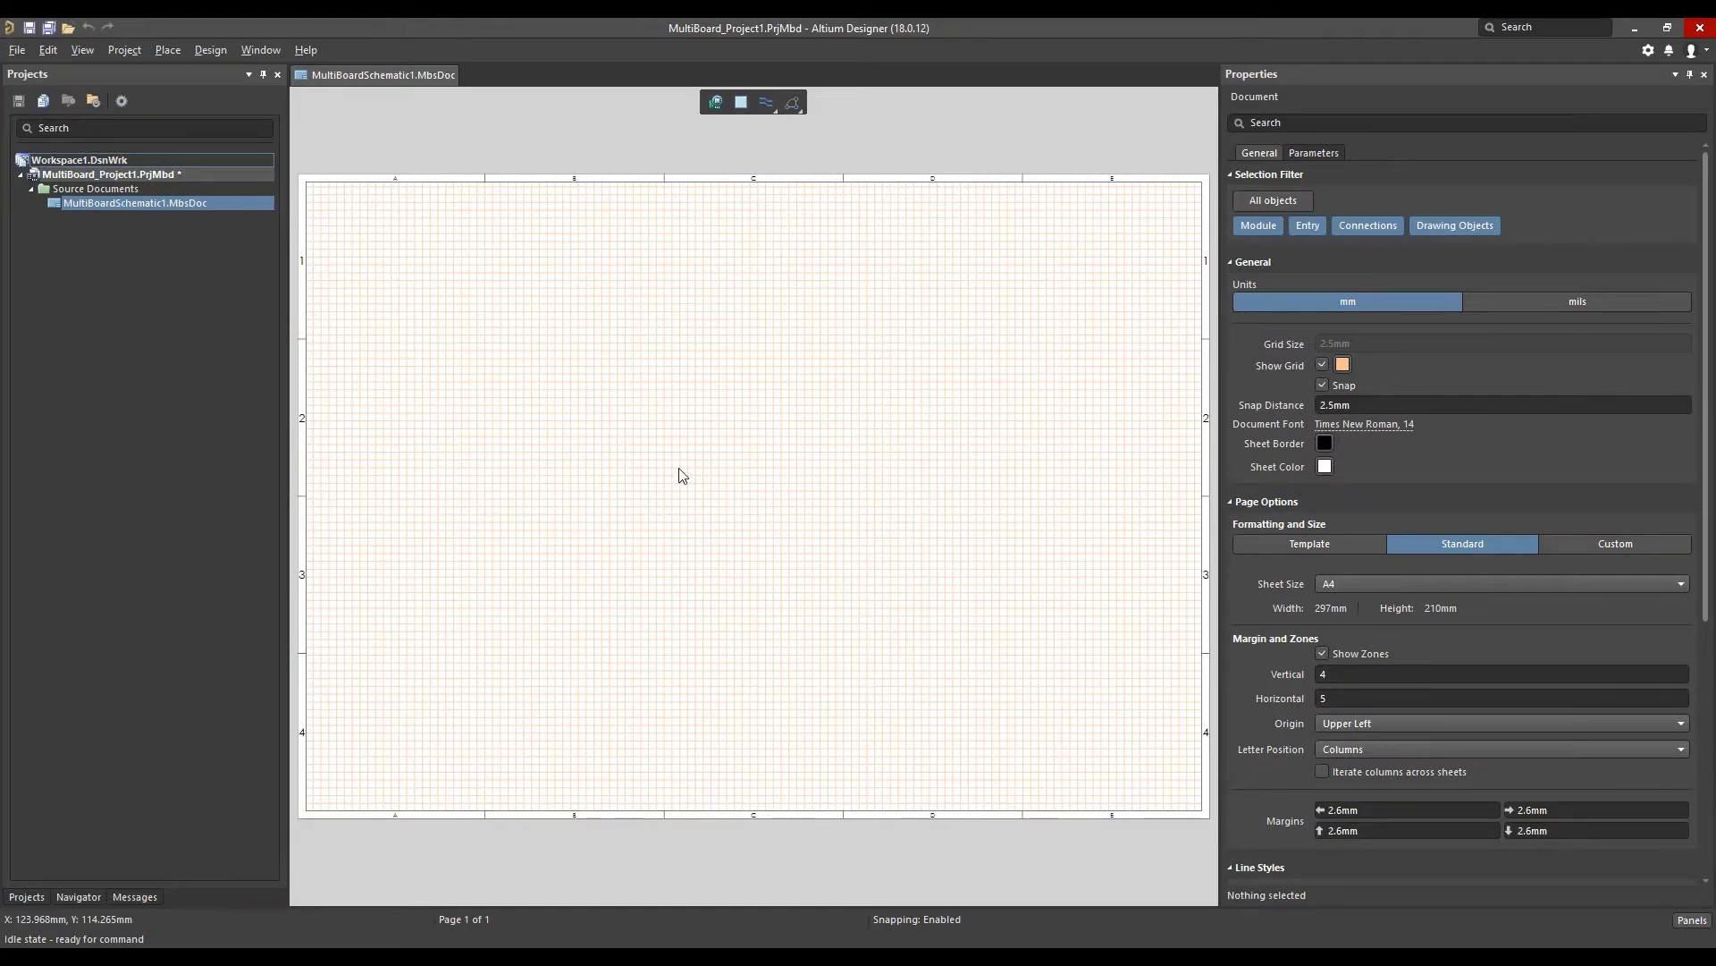
scroll(683, 475, "up", 1, "ctrl")
scroll(683, 475, "up", 3, "ctrl")
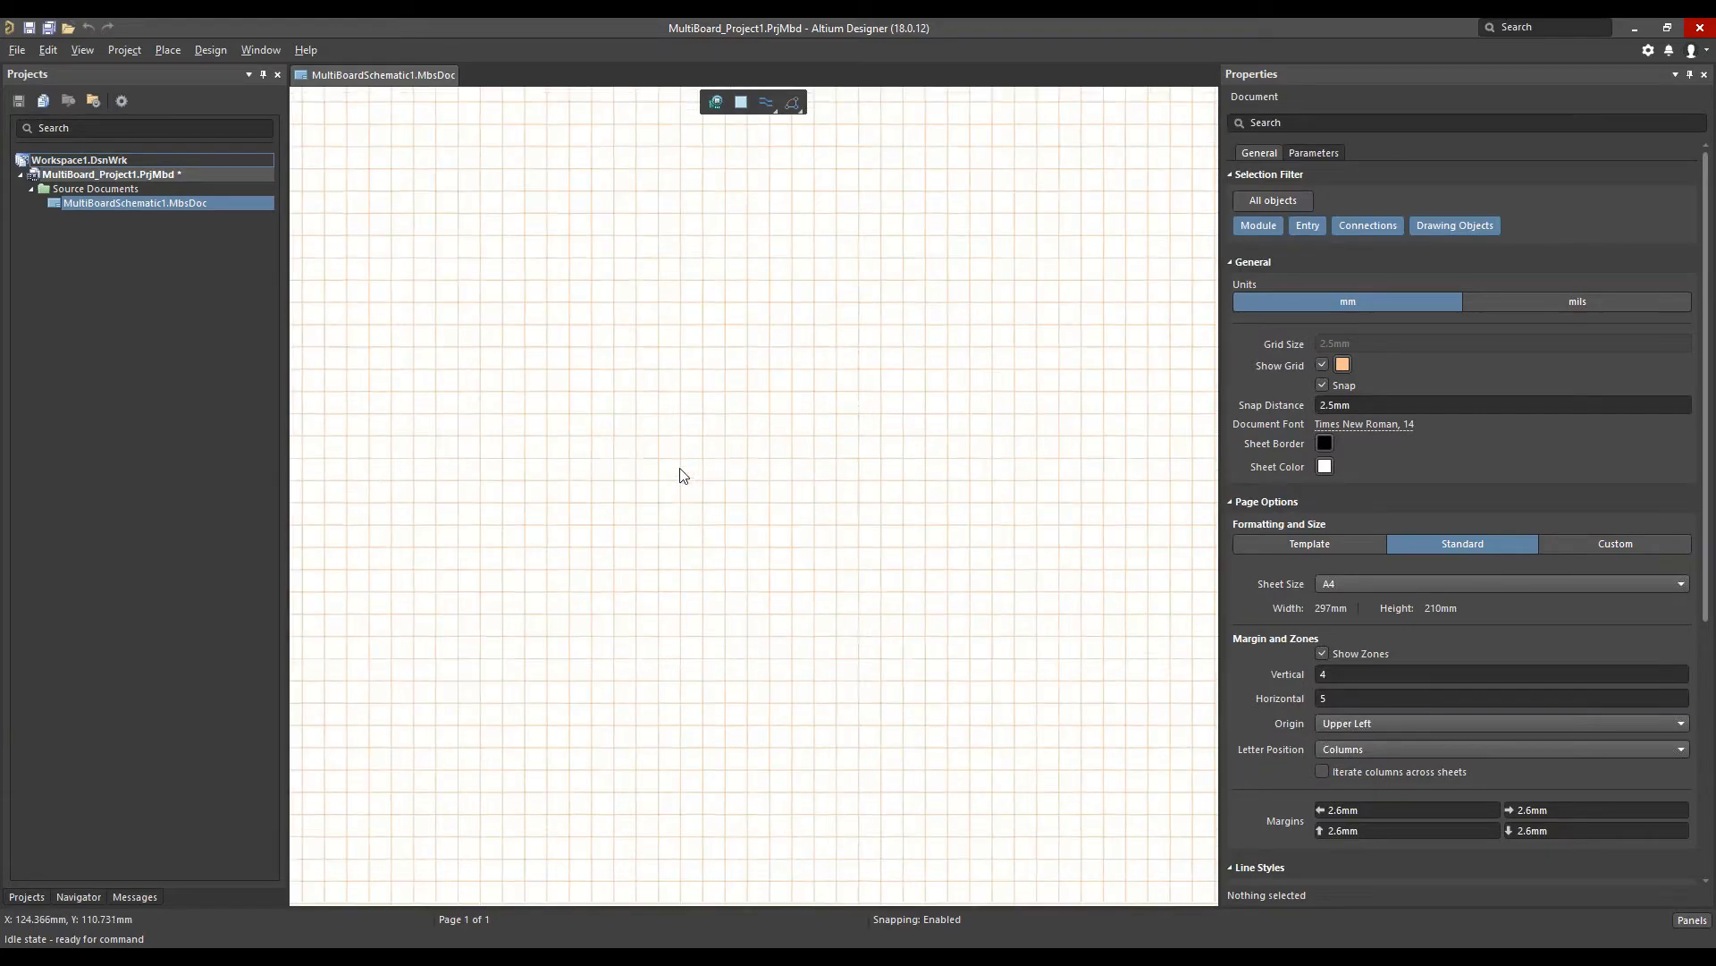
scroll(683, 475, "down", 5, "ctrl")
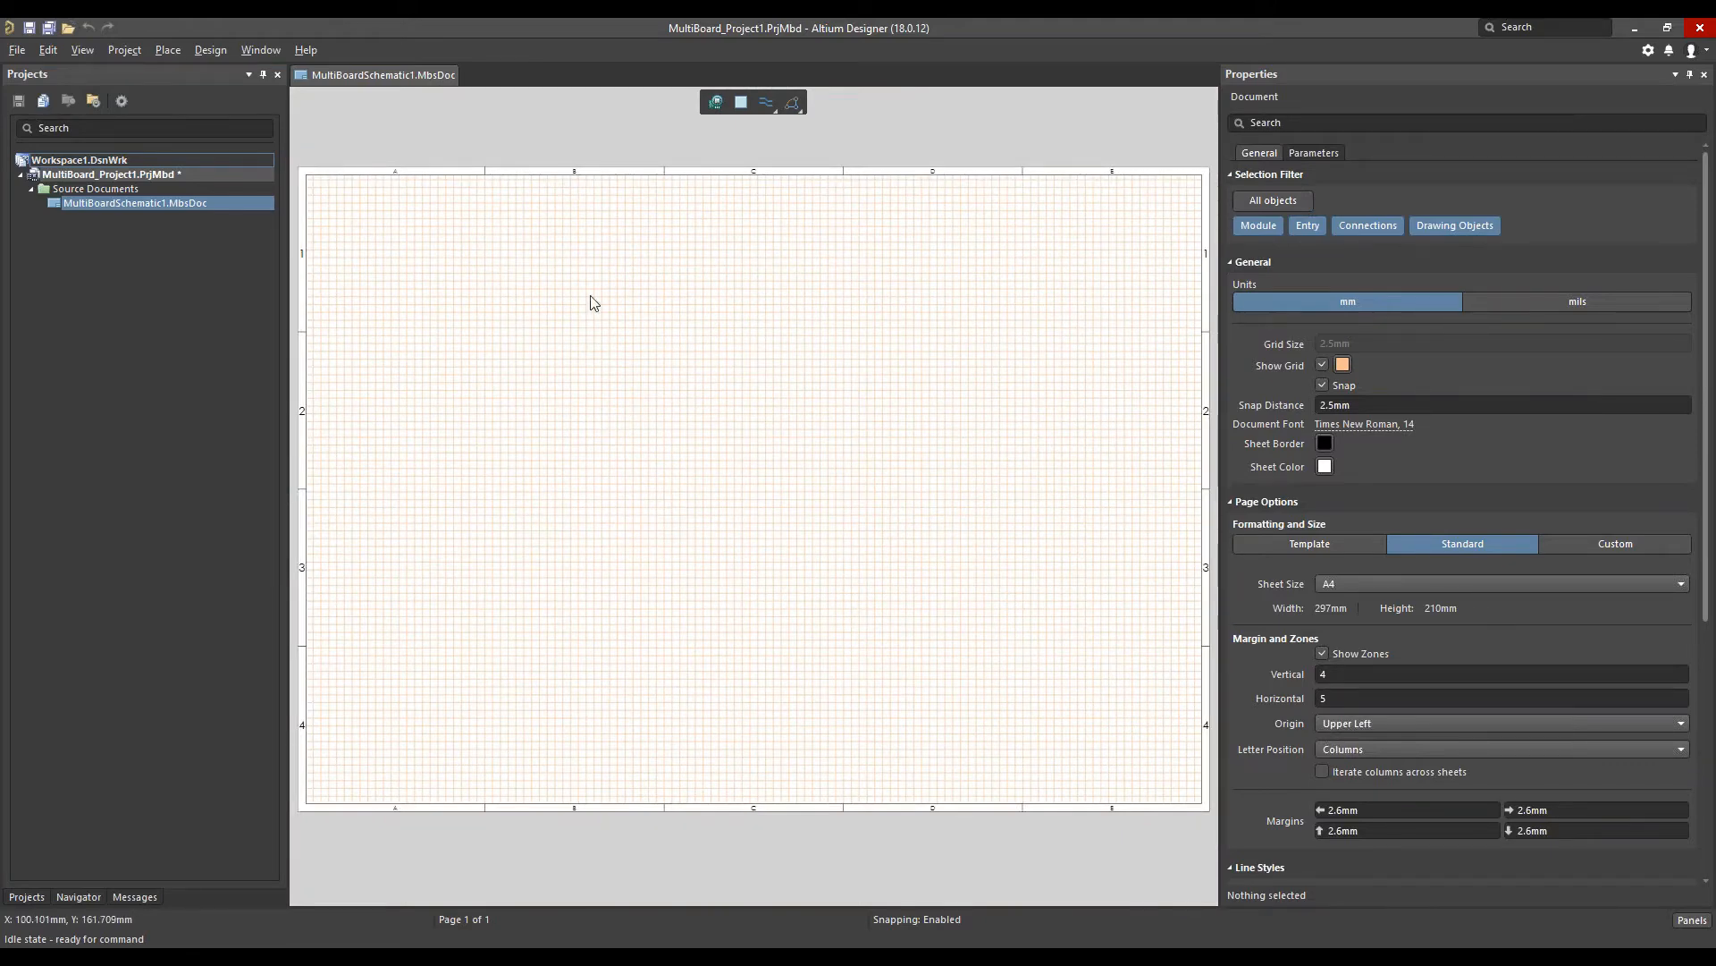
left_click(230, 296)
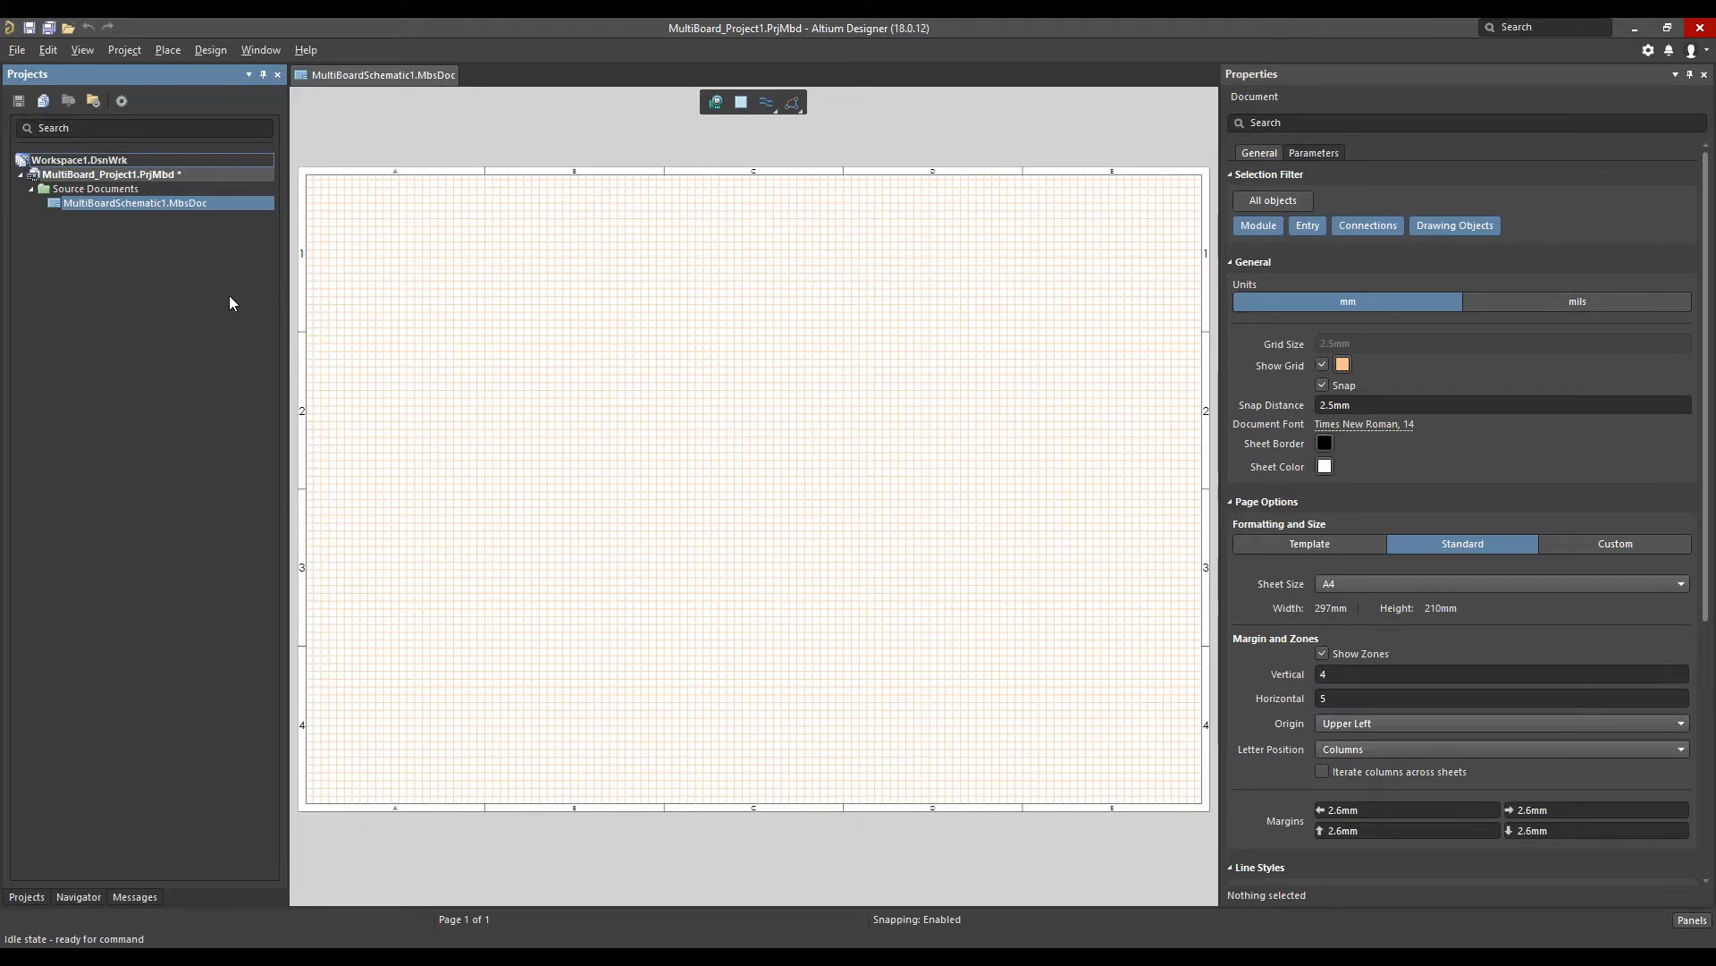
Place two modules of equal size side by side on the multi-board schematic, each about 37.5 mm wide and 62.5 mm high
left_click(166, 51)
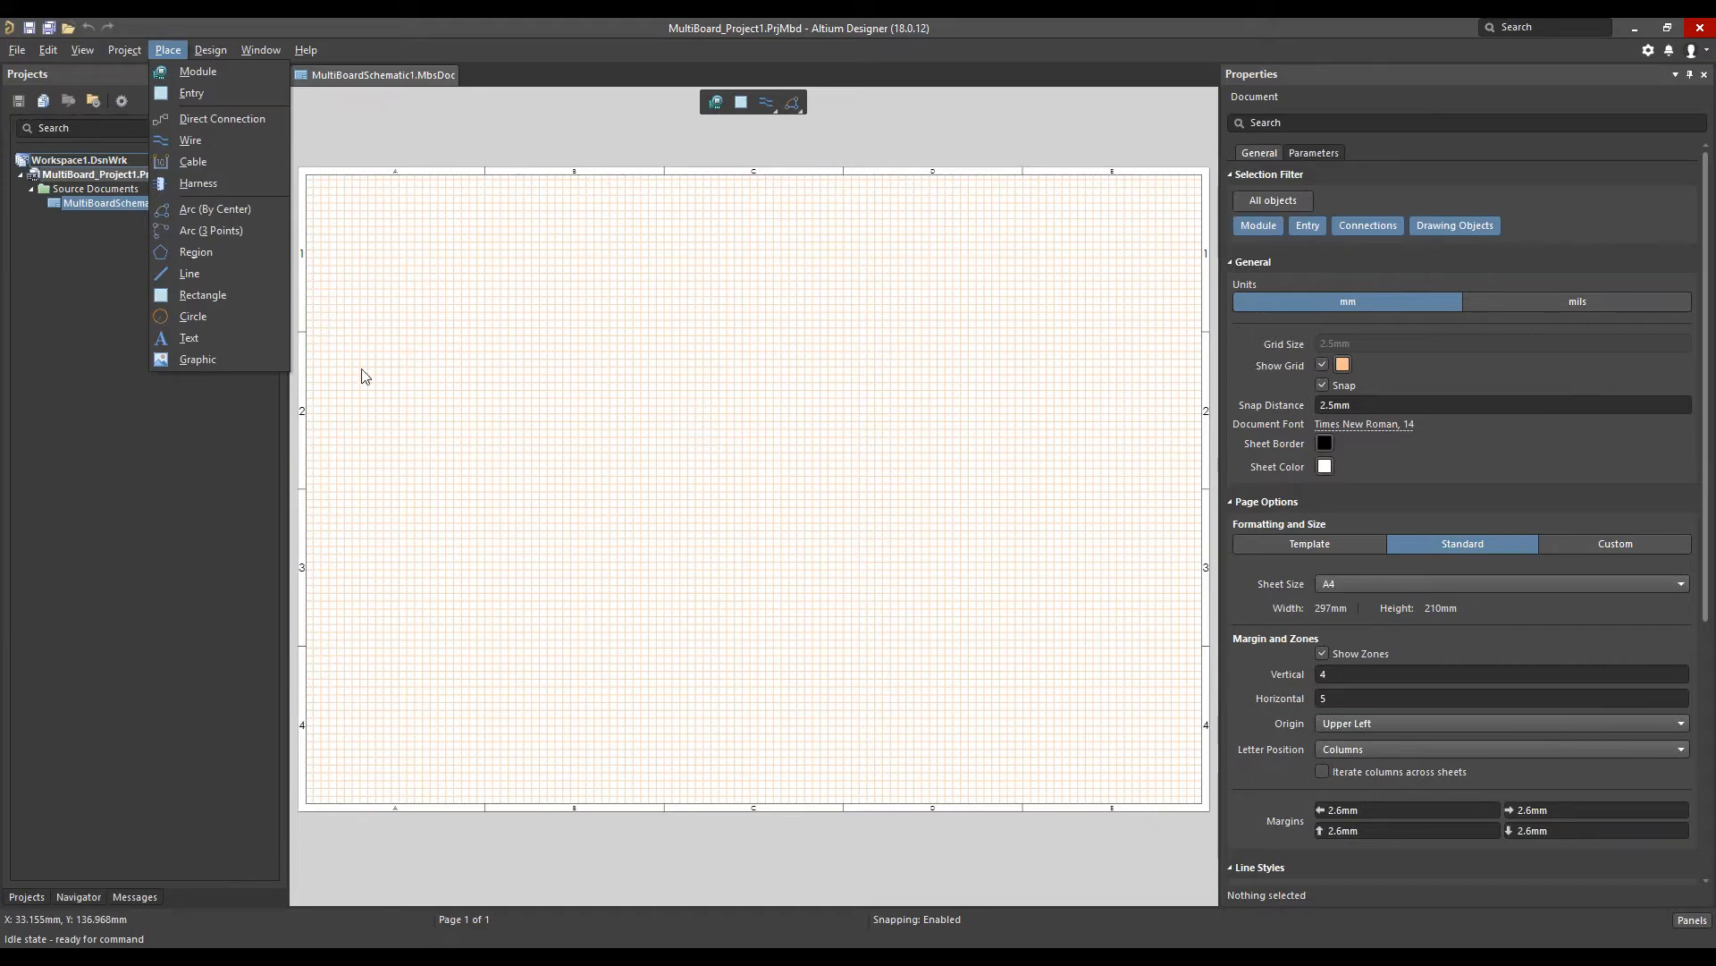
left_click(172, 79)
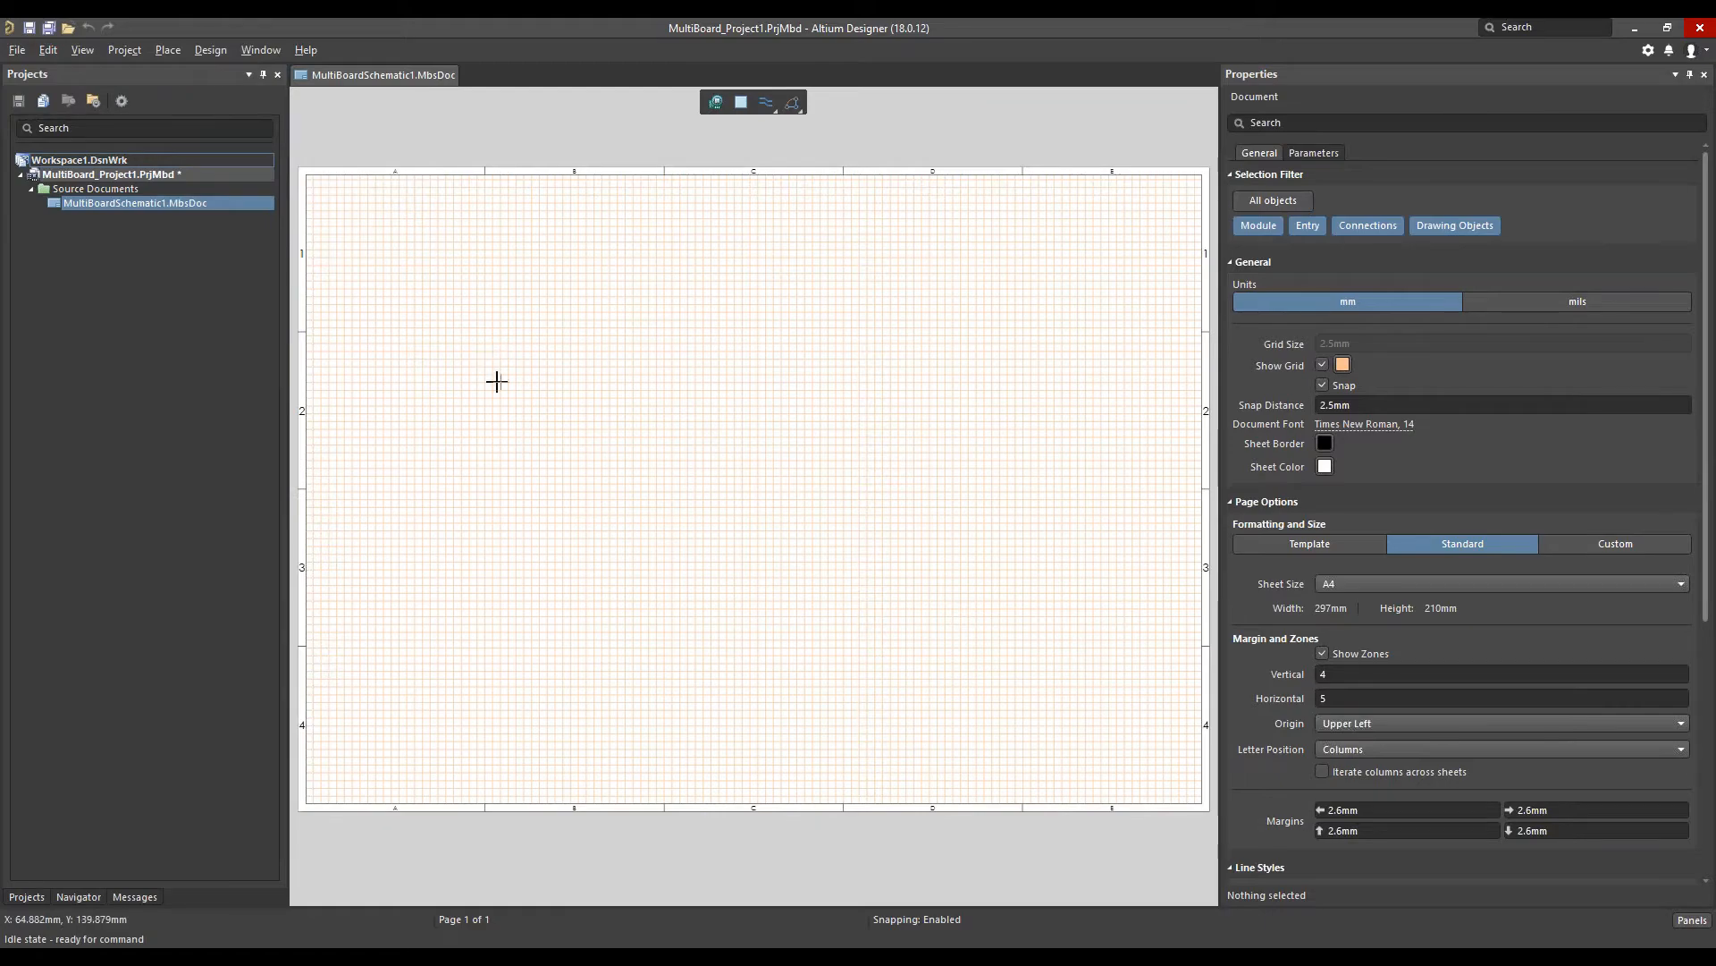
scroll(497, 382, "up", 1, "ctrl")
scroll(497, 382, "up", 1, "ctrl")
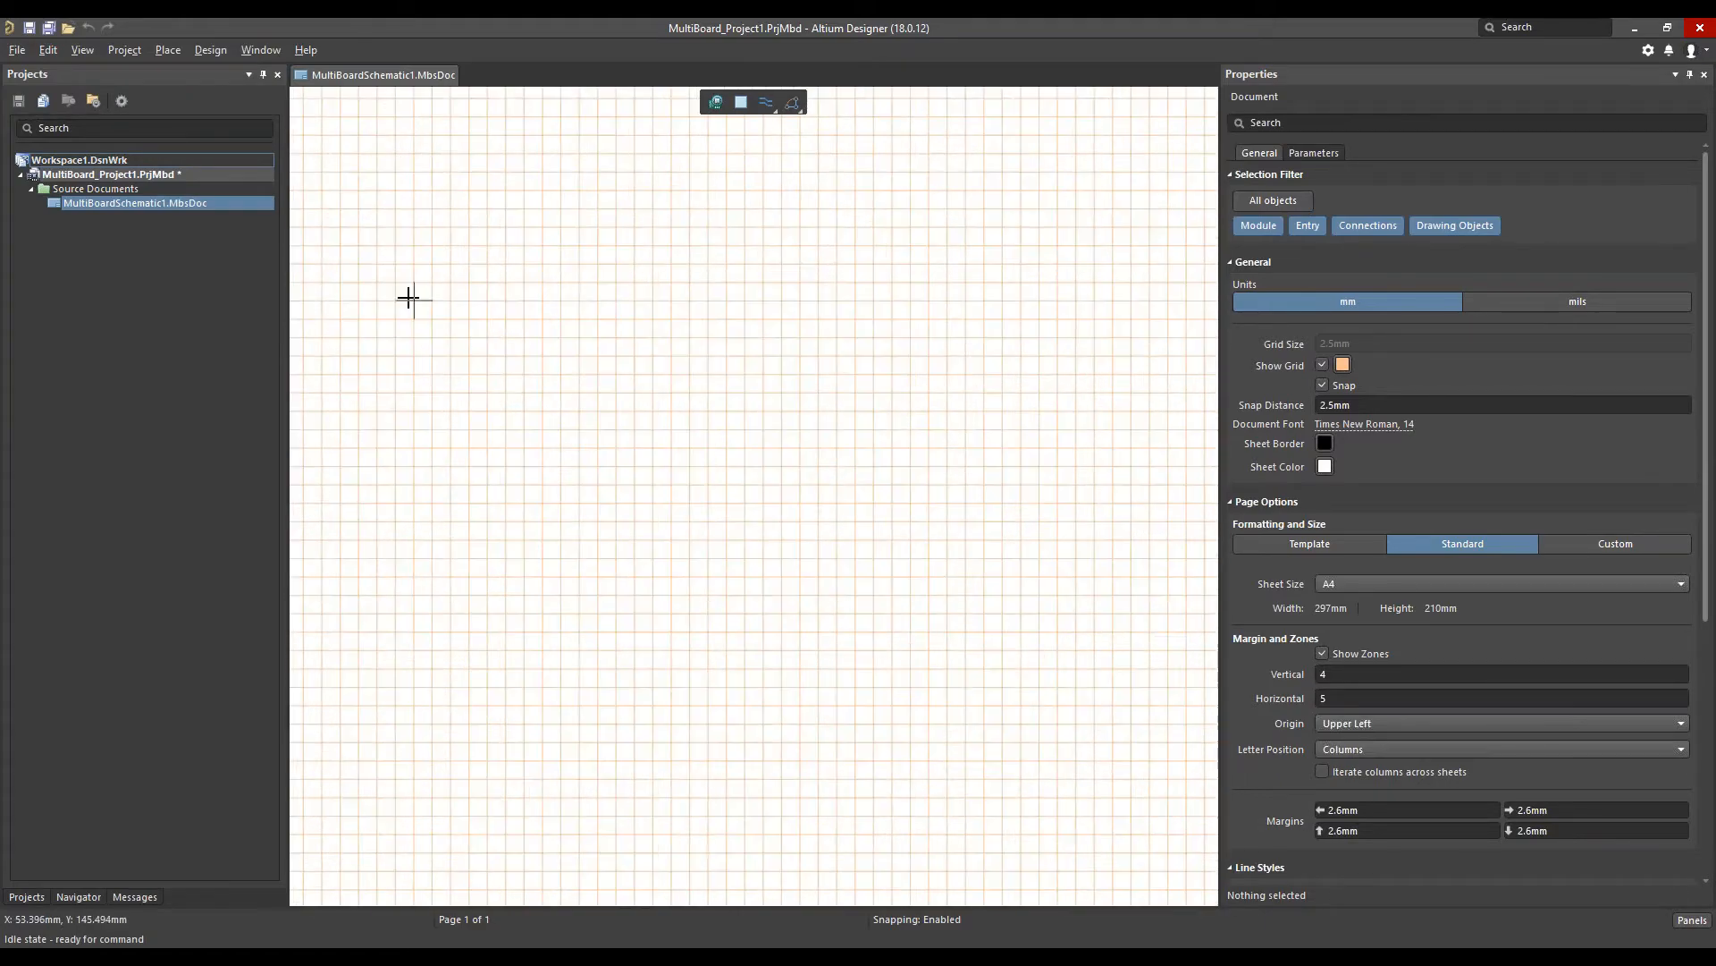
left_click(414, 299)
left_click(691, 758)
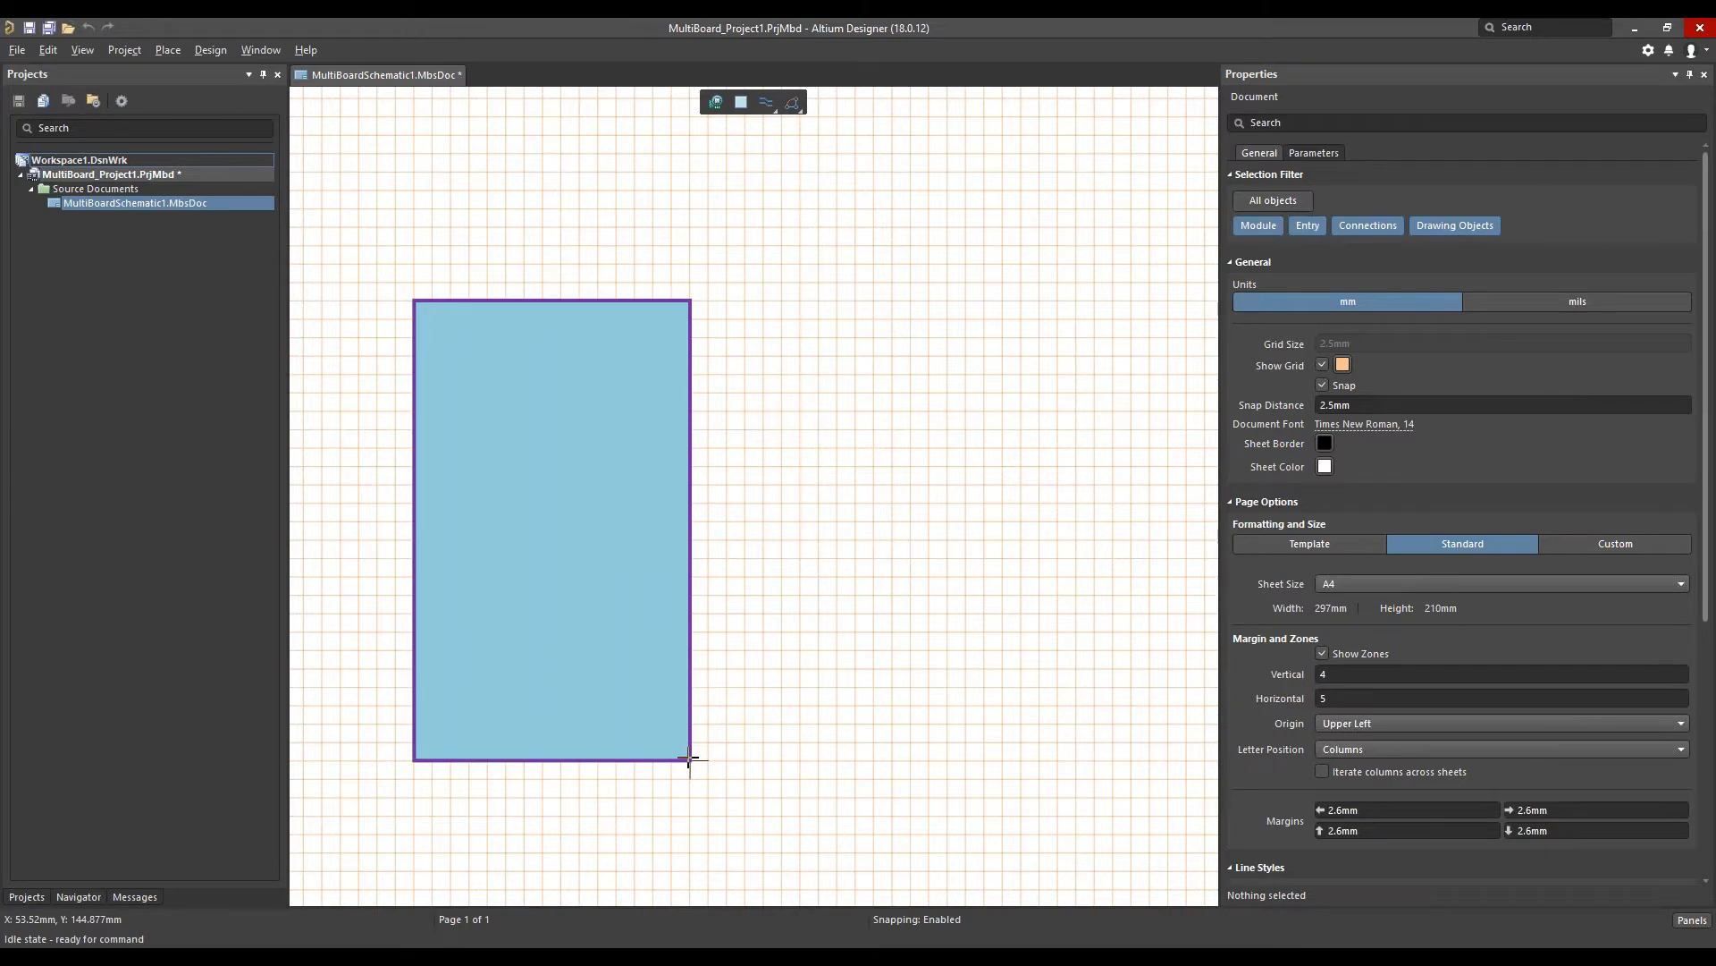
left_click(909, 301)
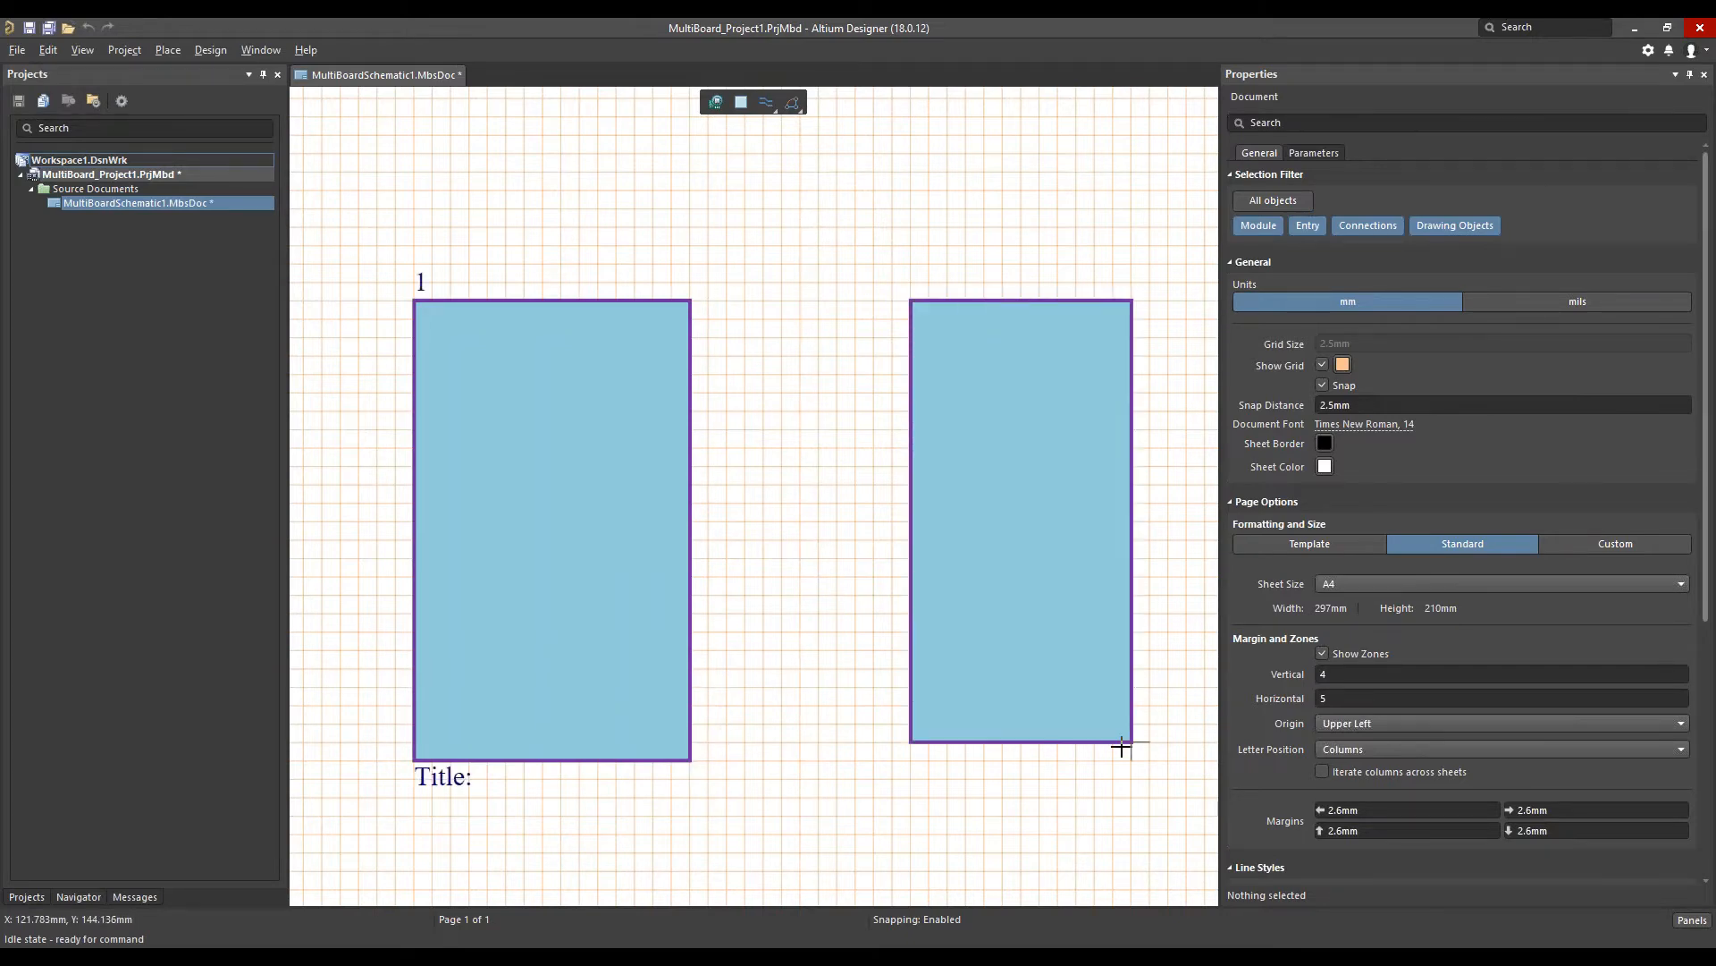
left_click(1186, 760)
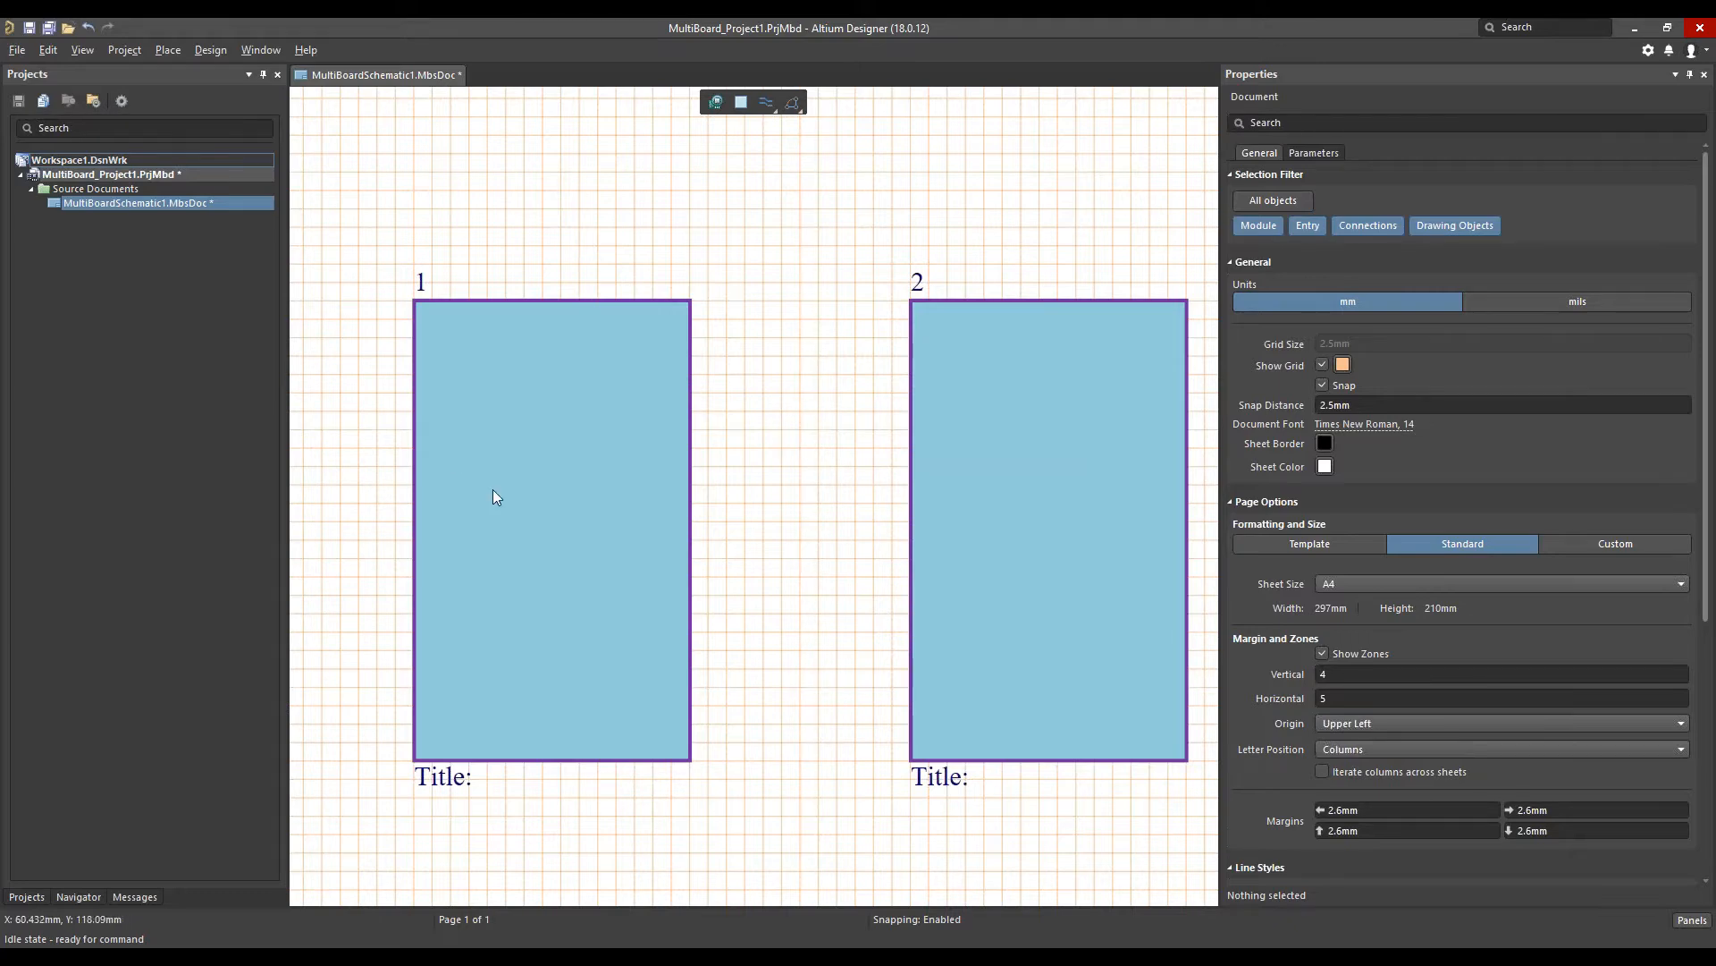
Set both the designator and the title of module 1 to MEGA
left_click(523, 474)
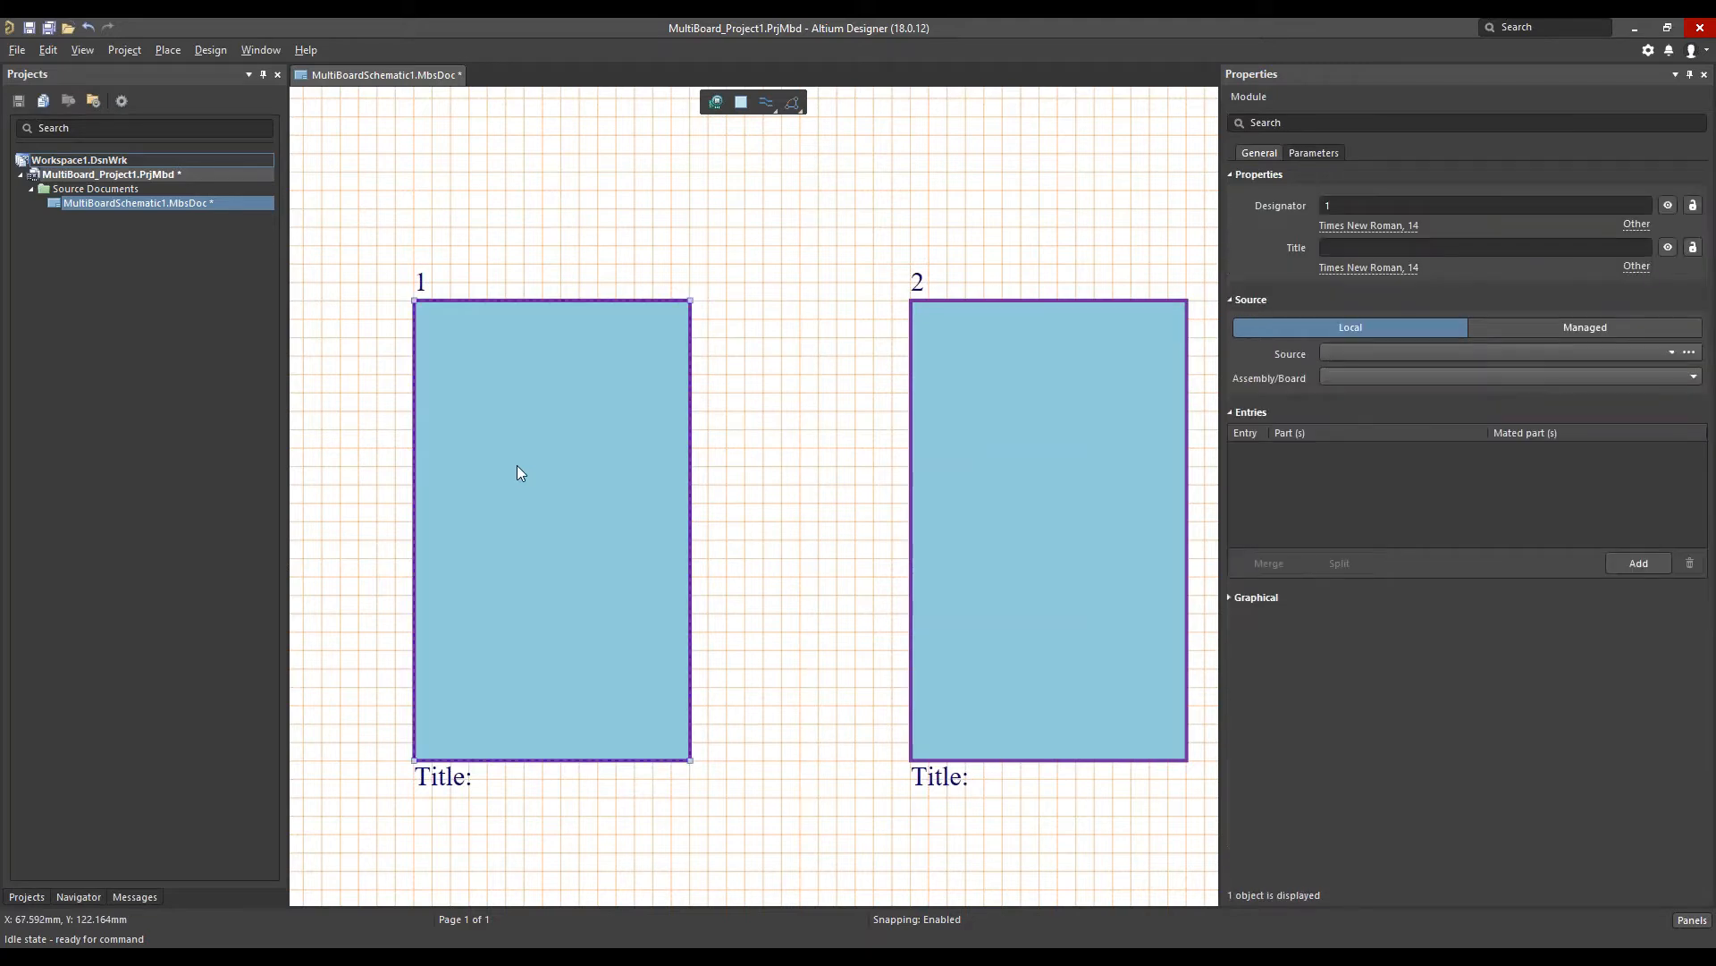
left_click(1342, 207)
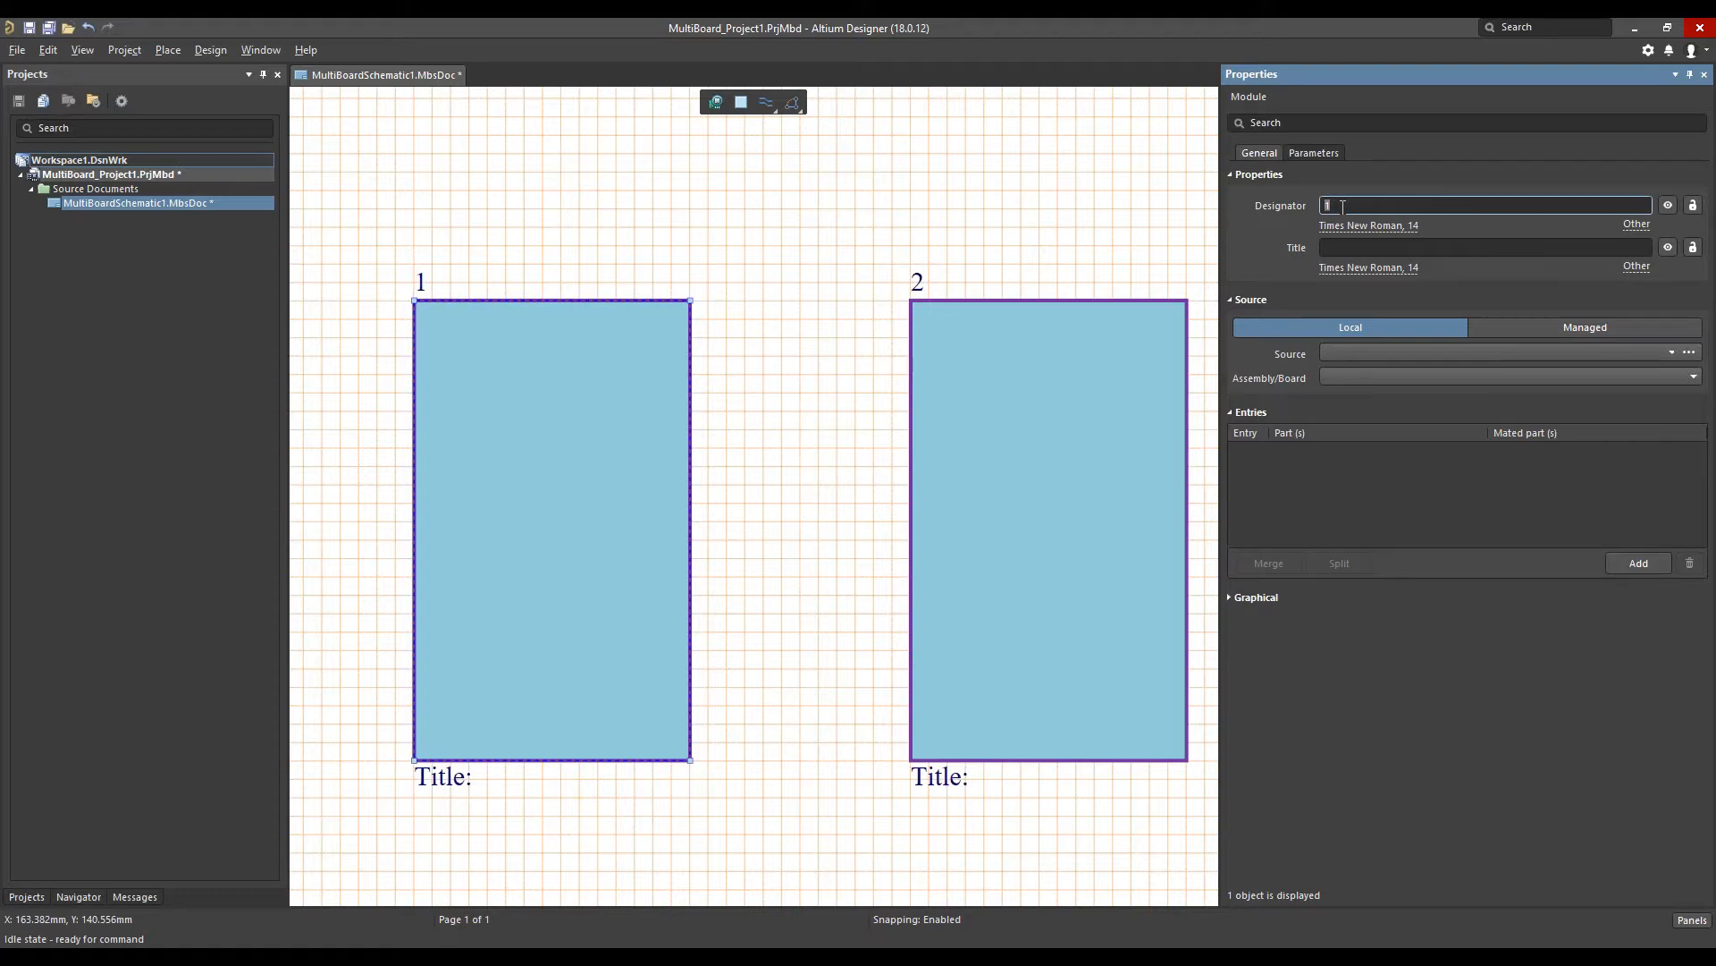
type("MEGA")
key("Tab")
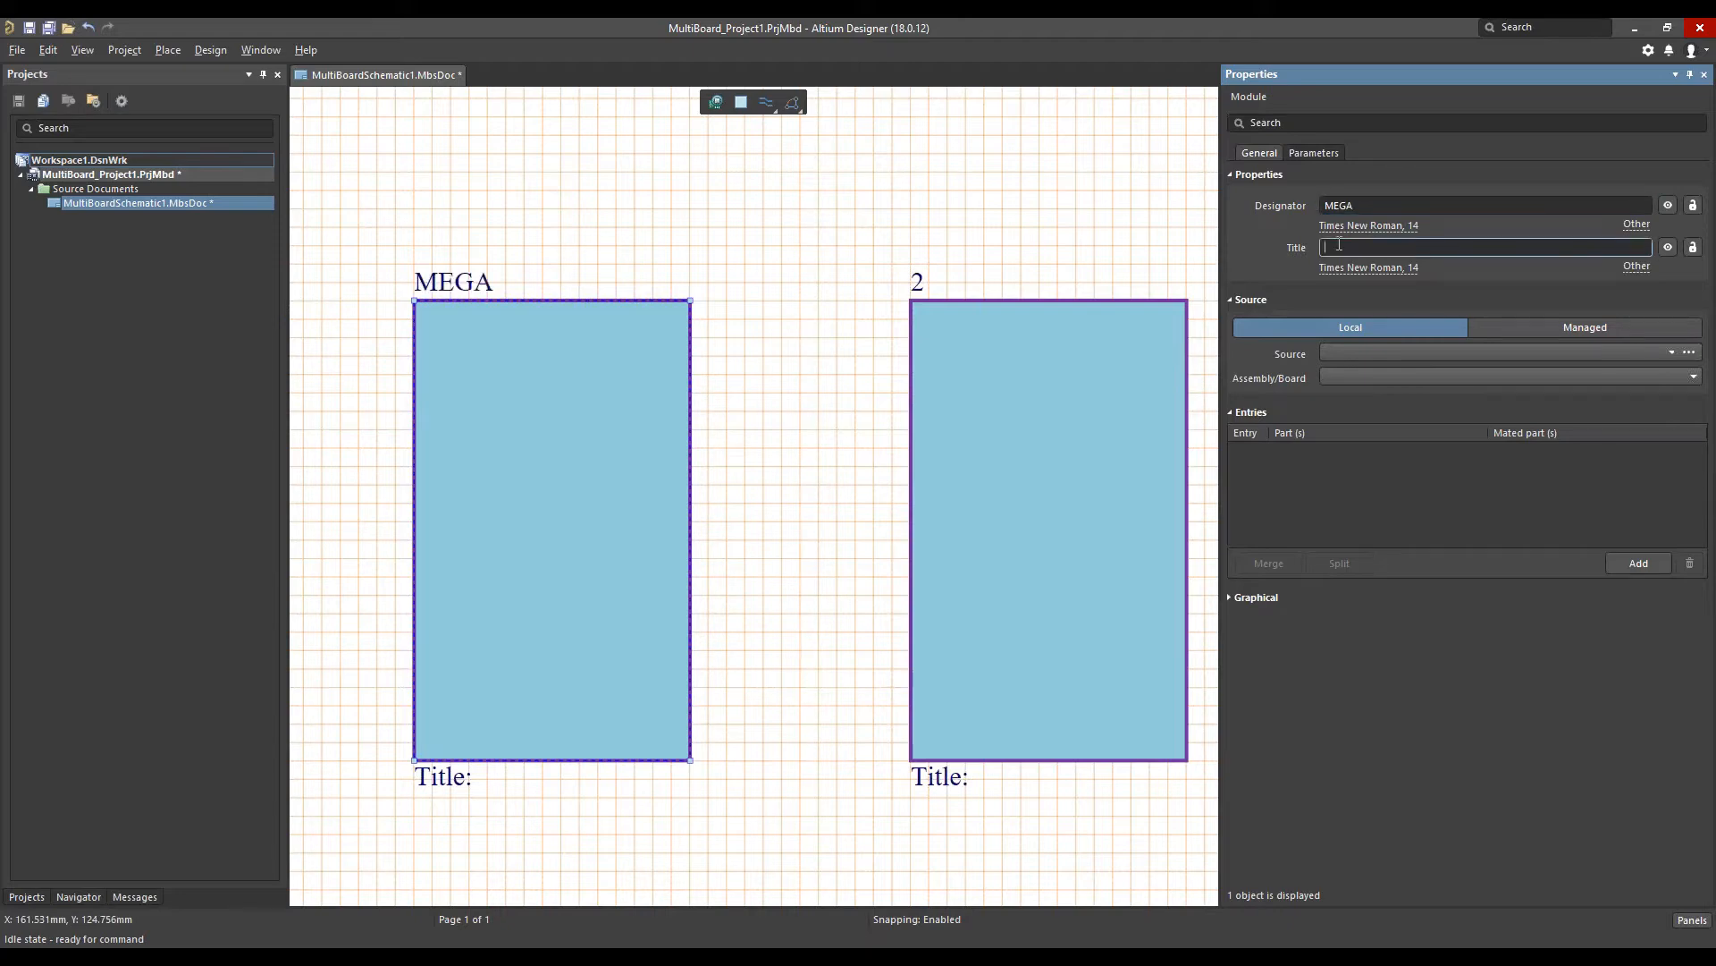
type("MEGA")
left_click(936, 191)
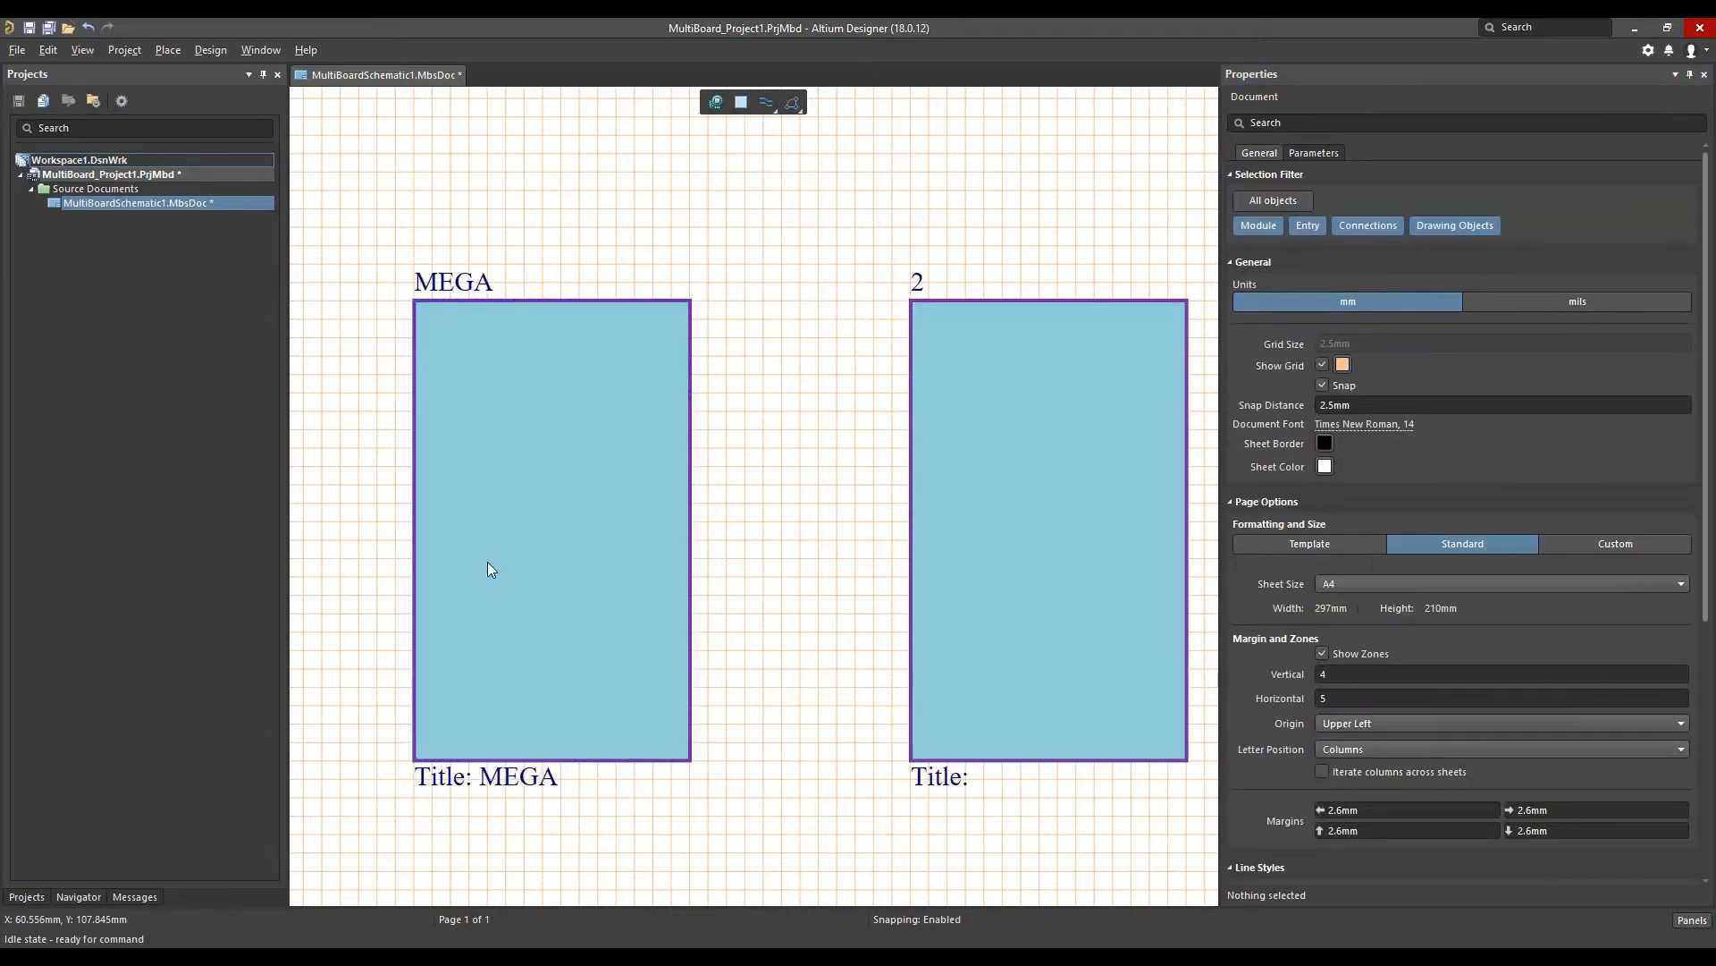
Try to browse for a local source project for the MEGA module
left_click(539, 443)
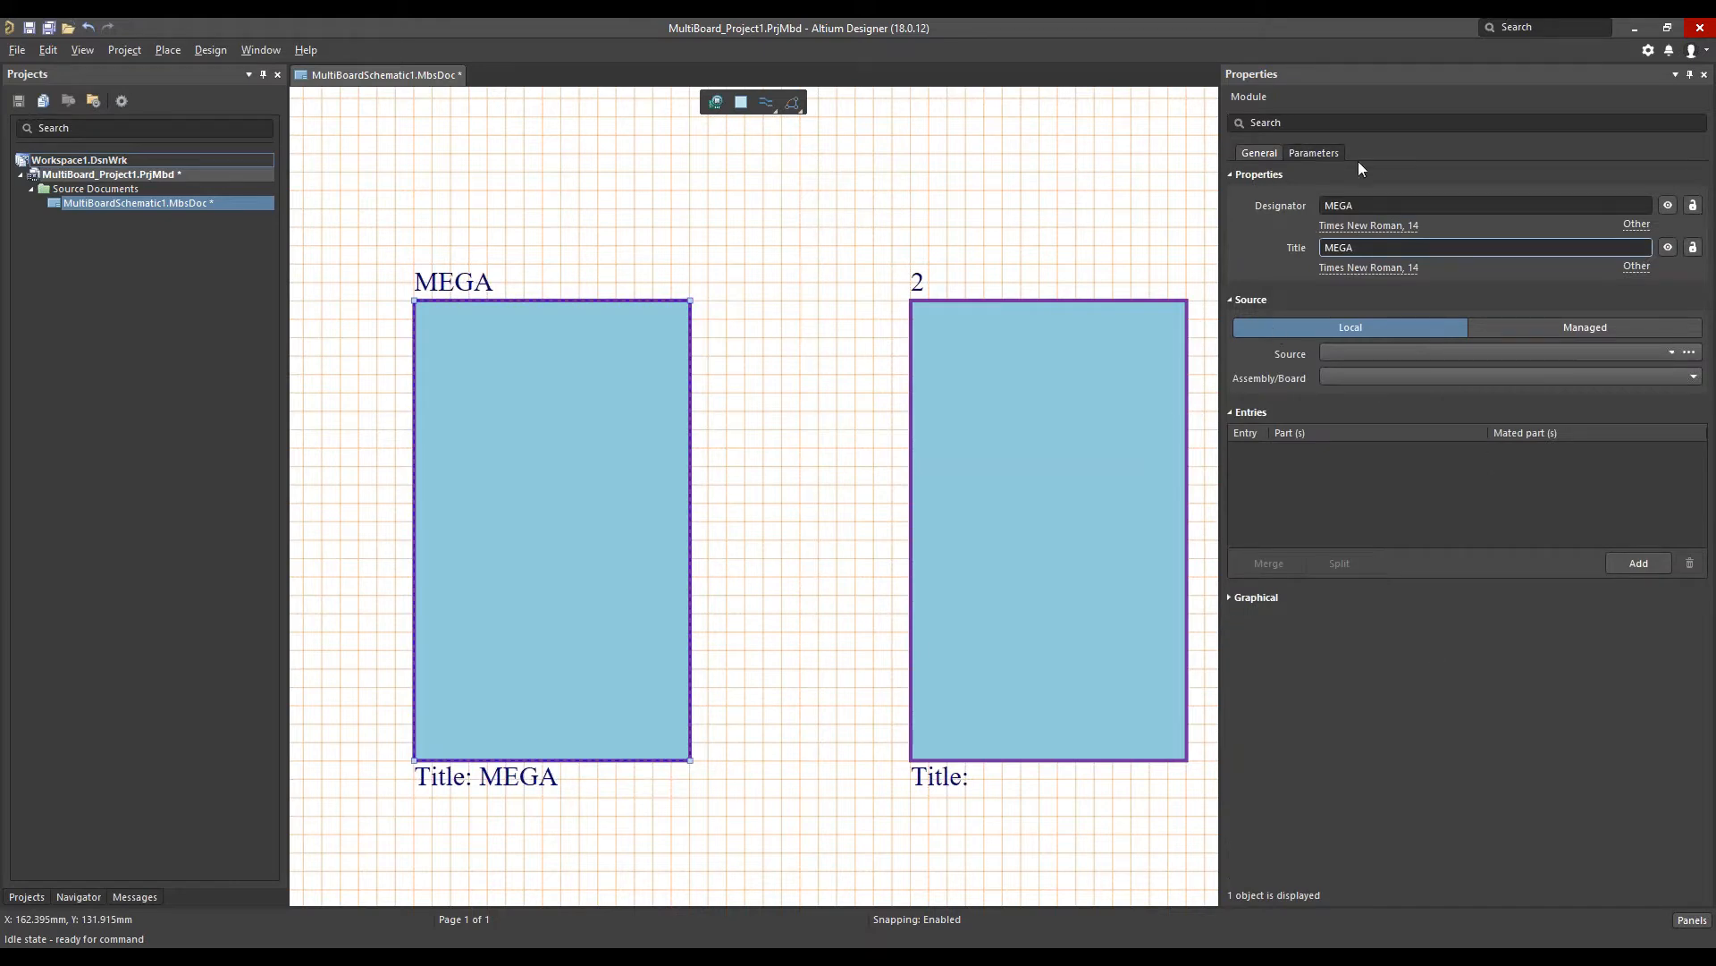
left_click(800, 267)
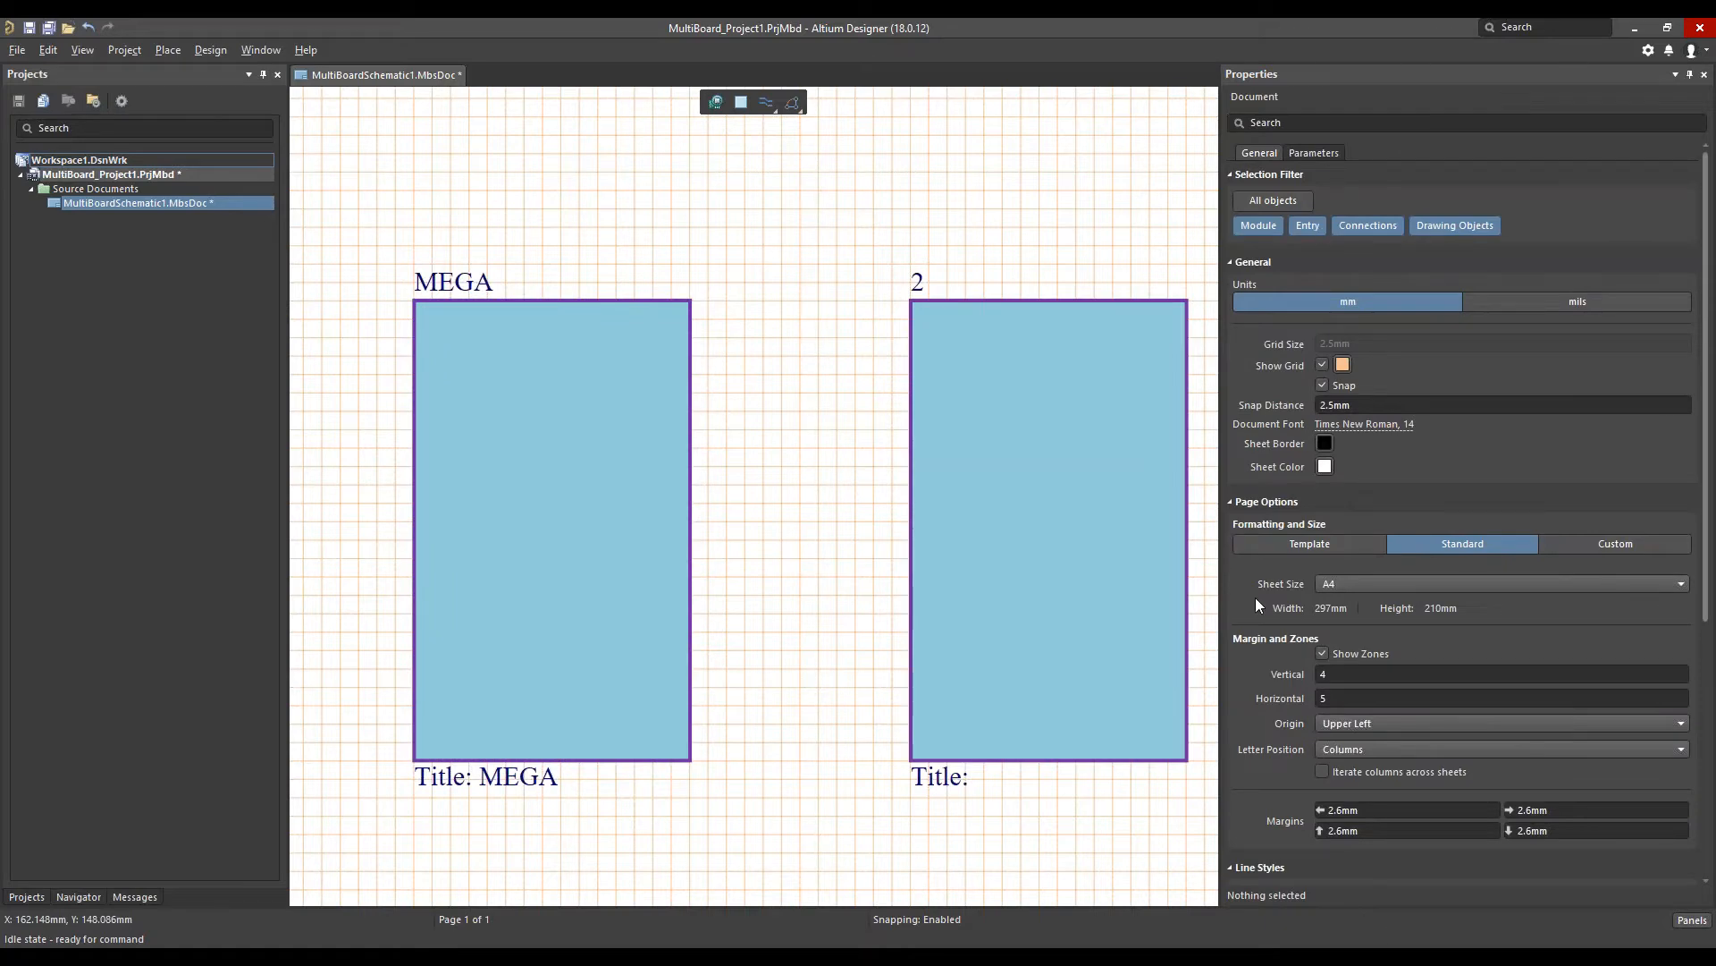
left_click(583, 448)
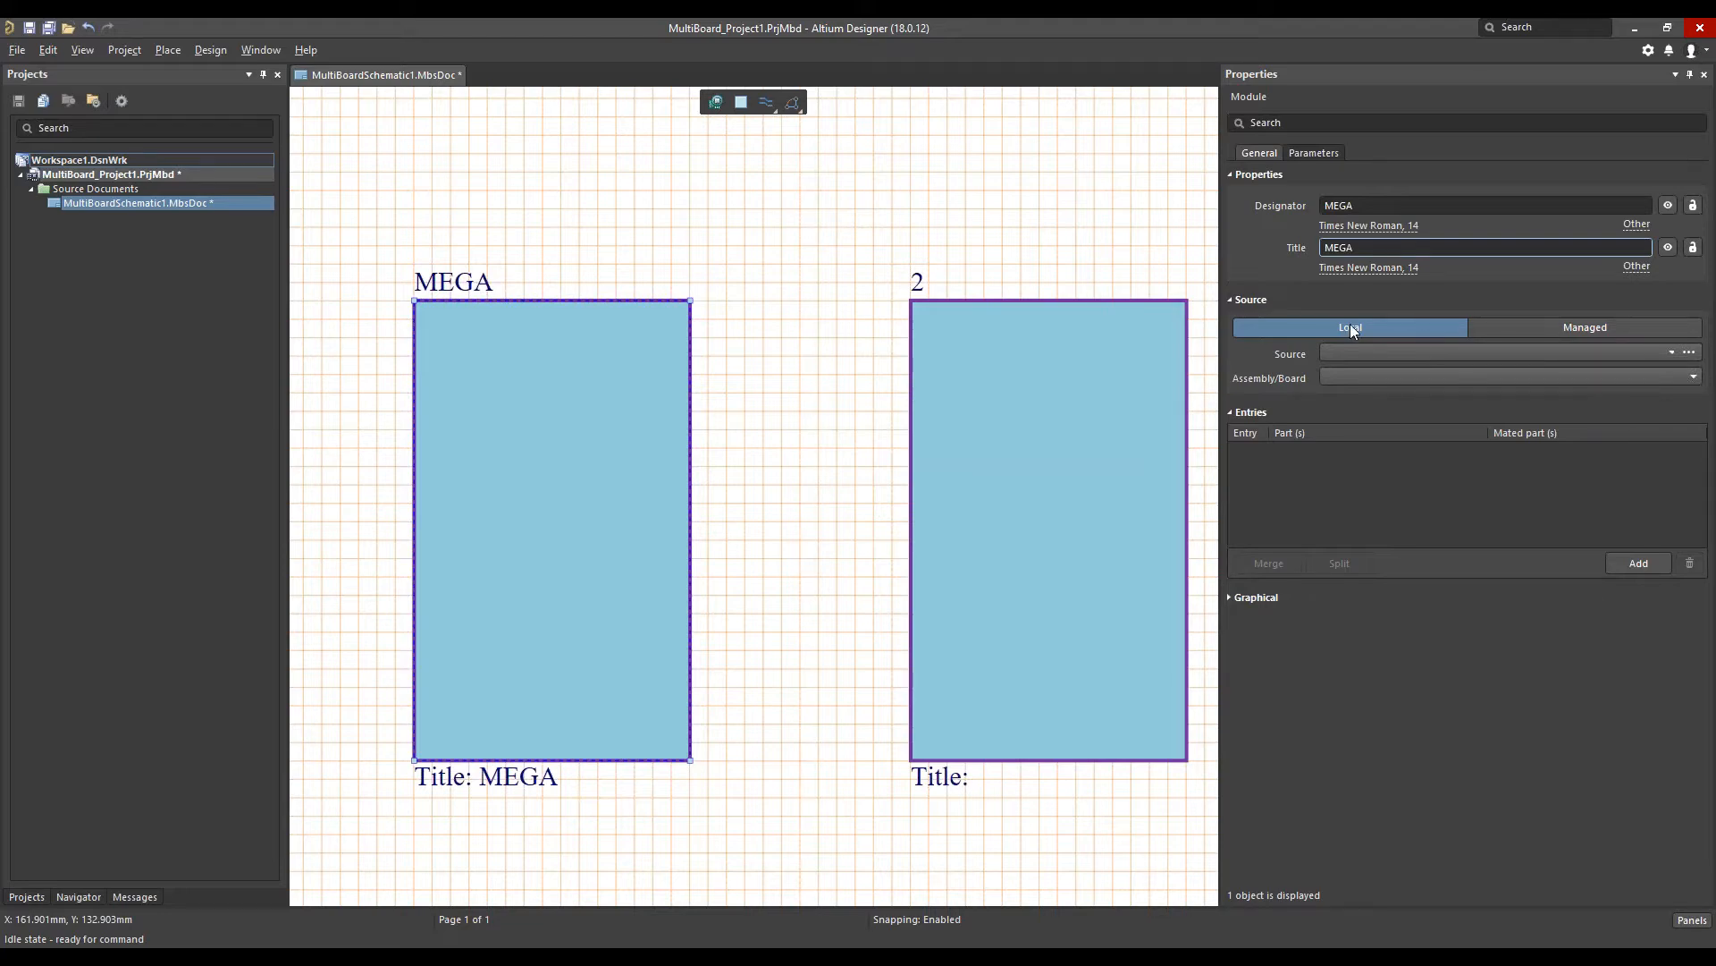
left_click(1690, 356)
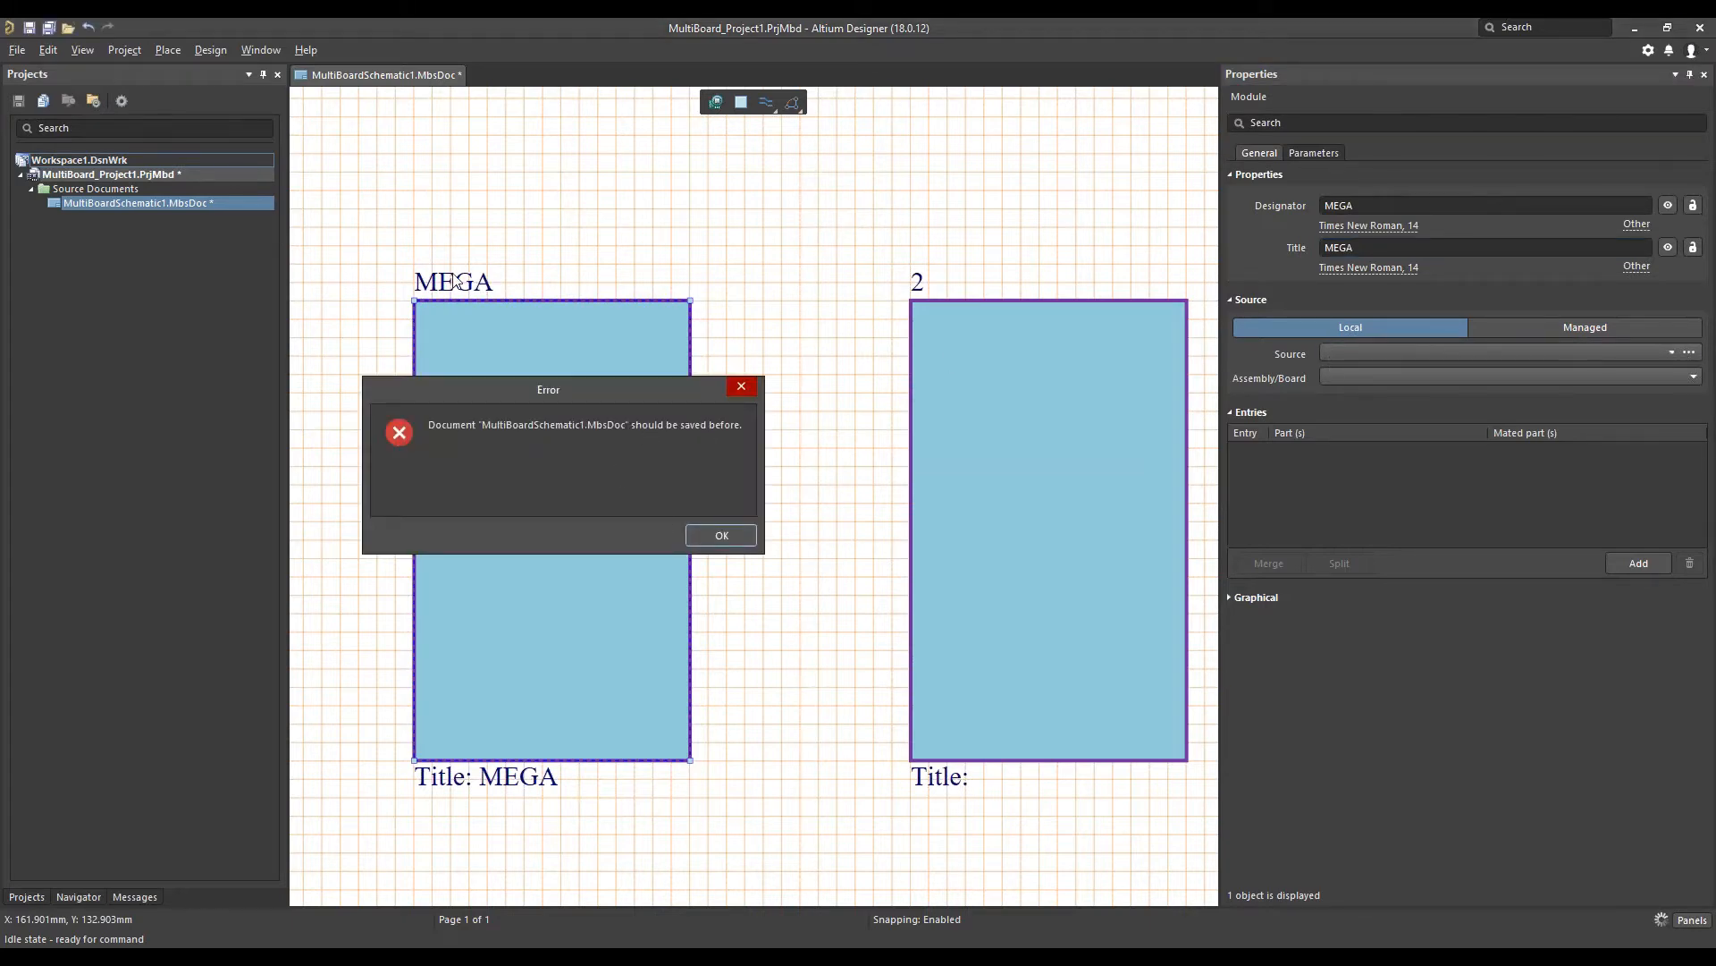
left_click(715, 539)
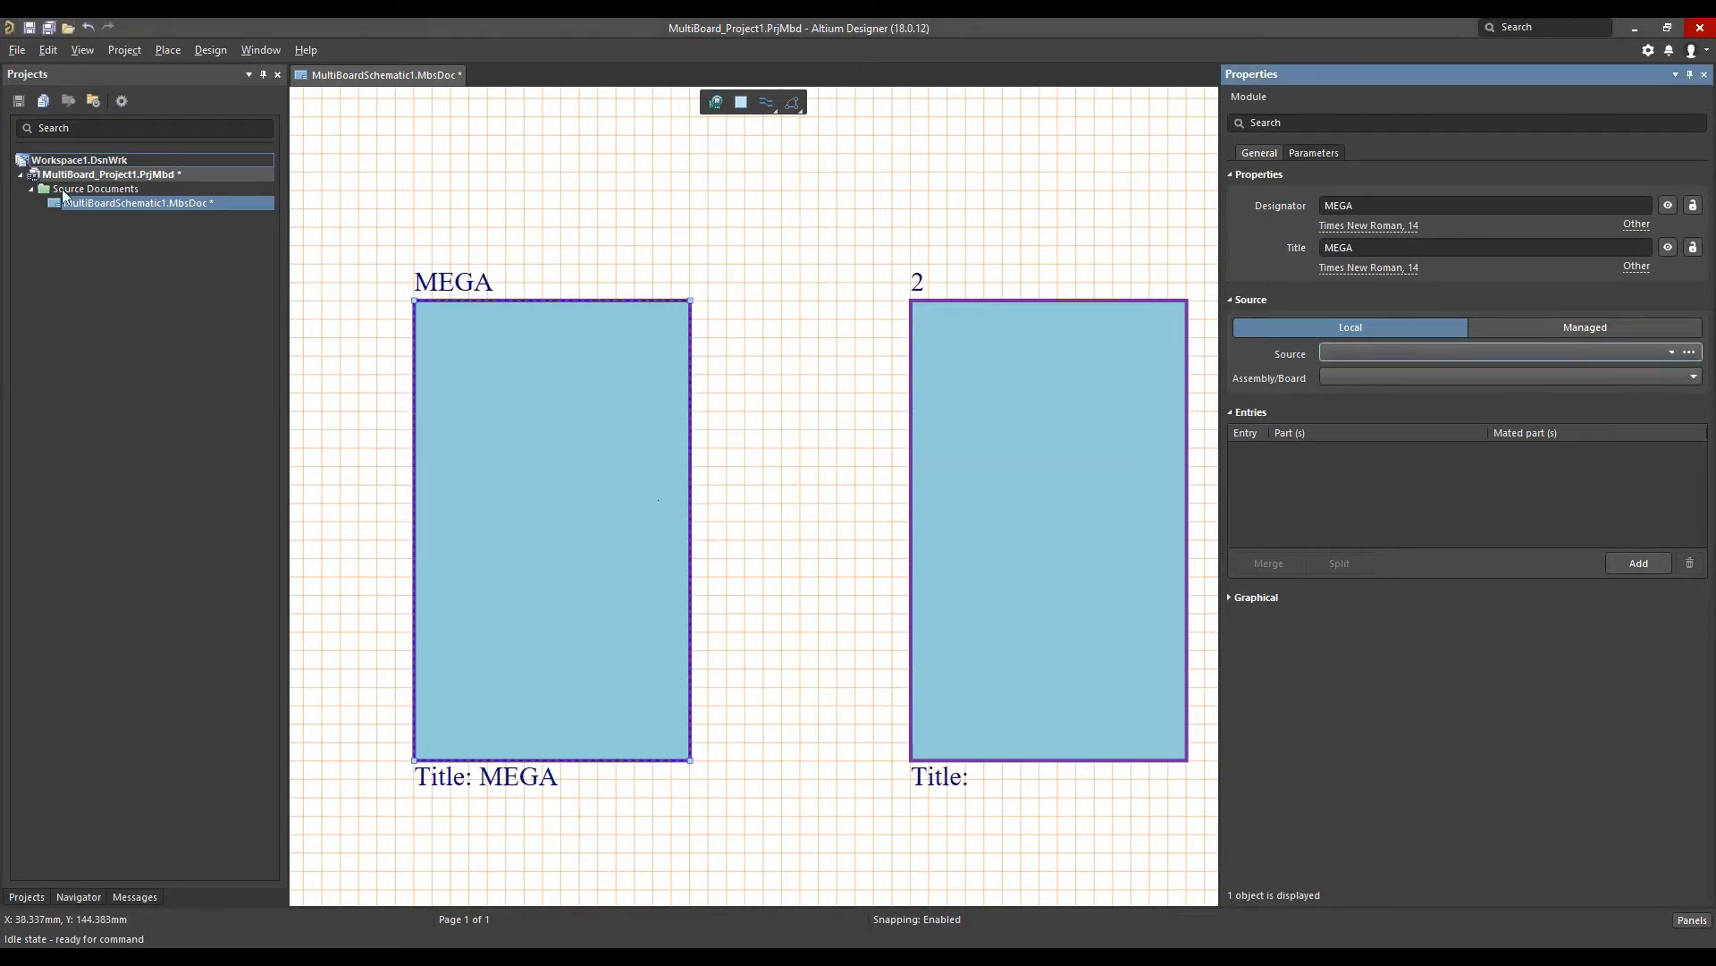
Save the multi-board schematic as RangeFinderMBD.MbsDoc in the "2018 03 28 - Range Finder Multiboard Webinar" folder, copying the base name RangeFinderMBD
right_click(152, 202)
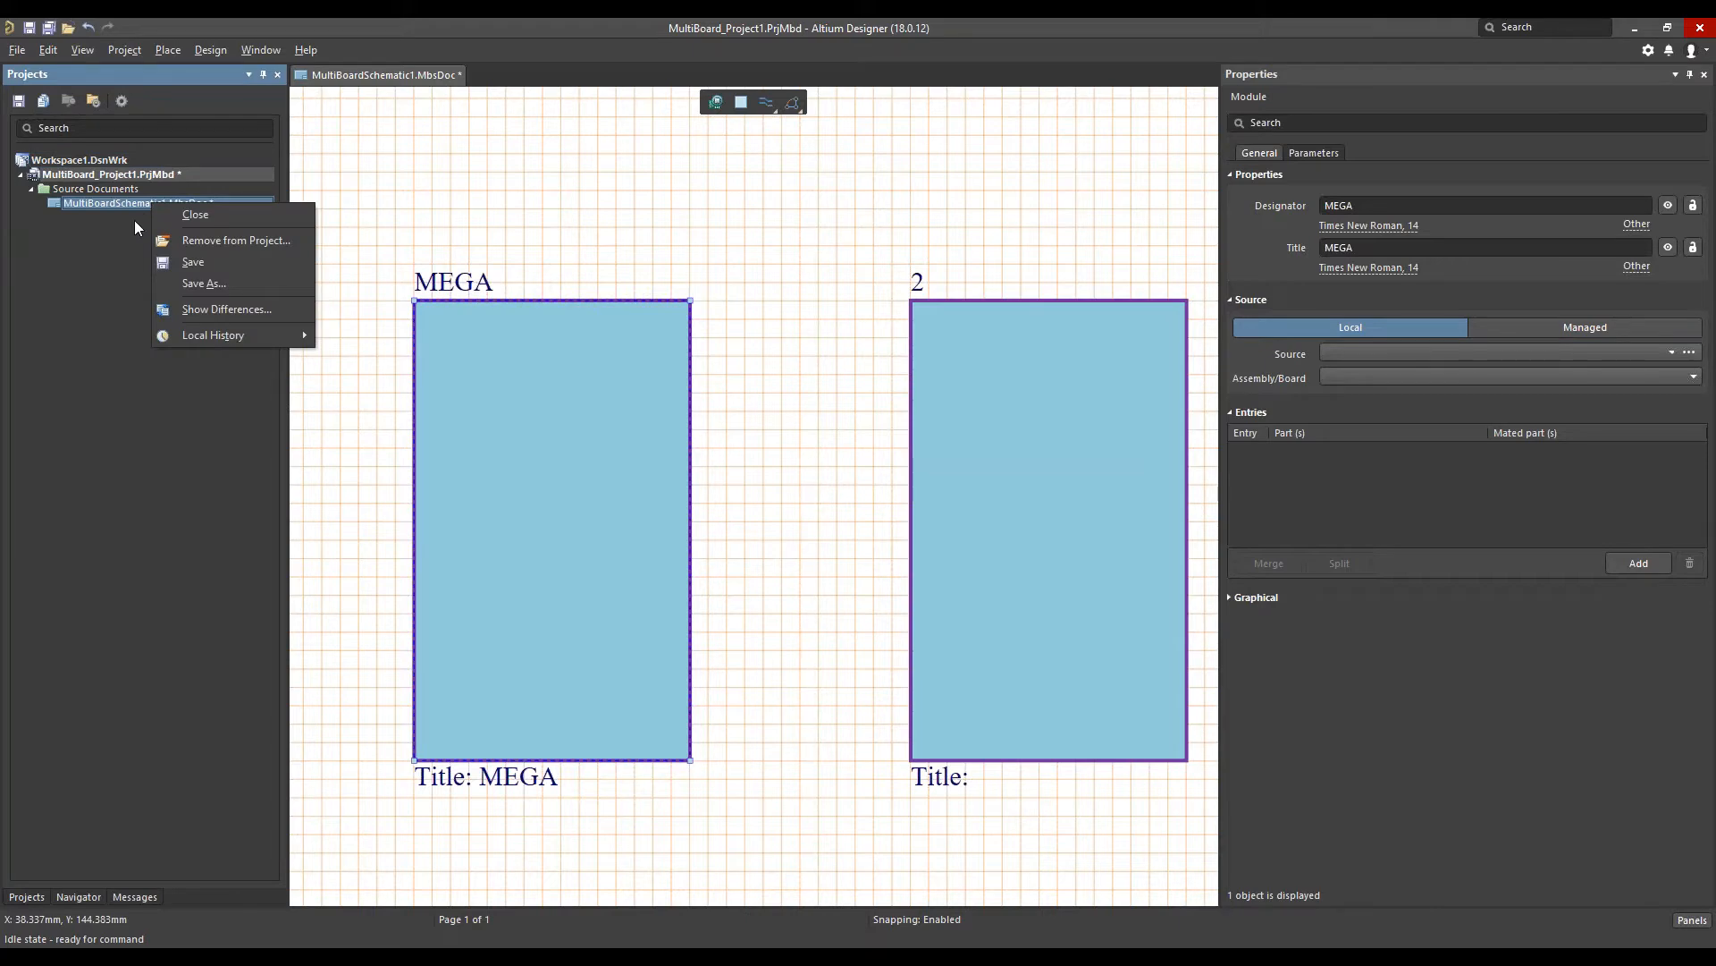
left_click(191, 281)
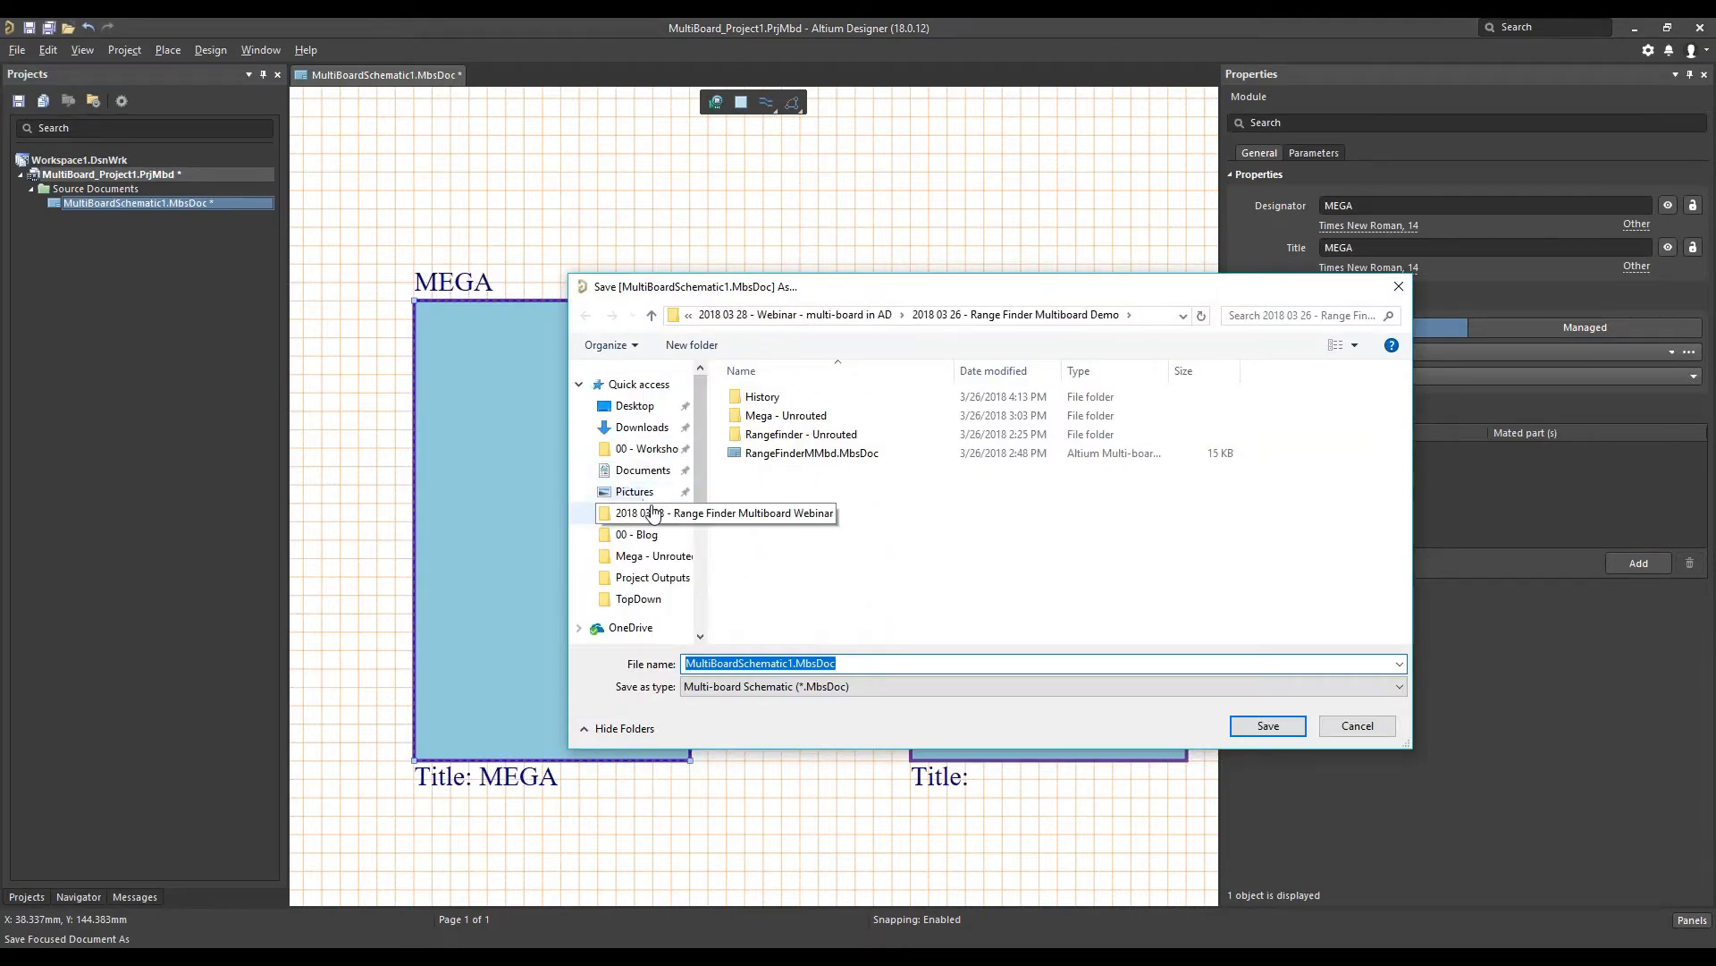
left_click(648, 513)
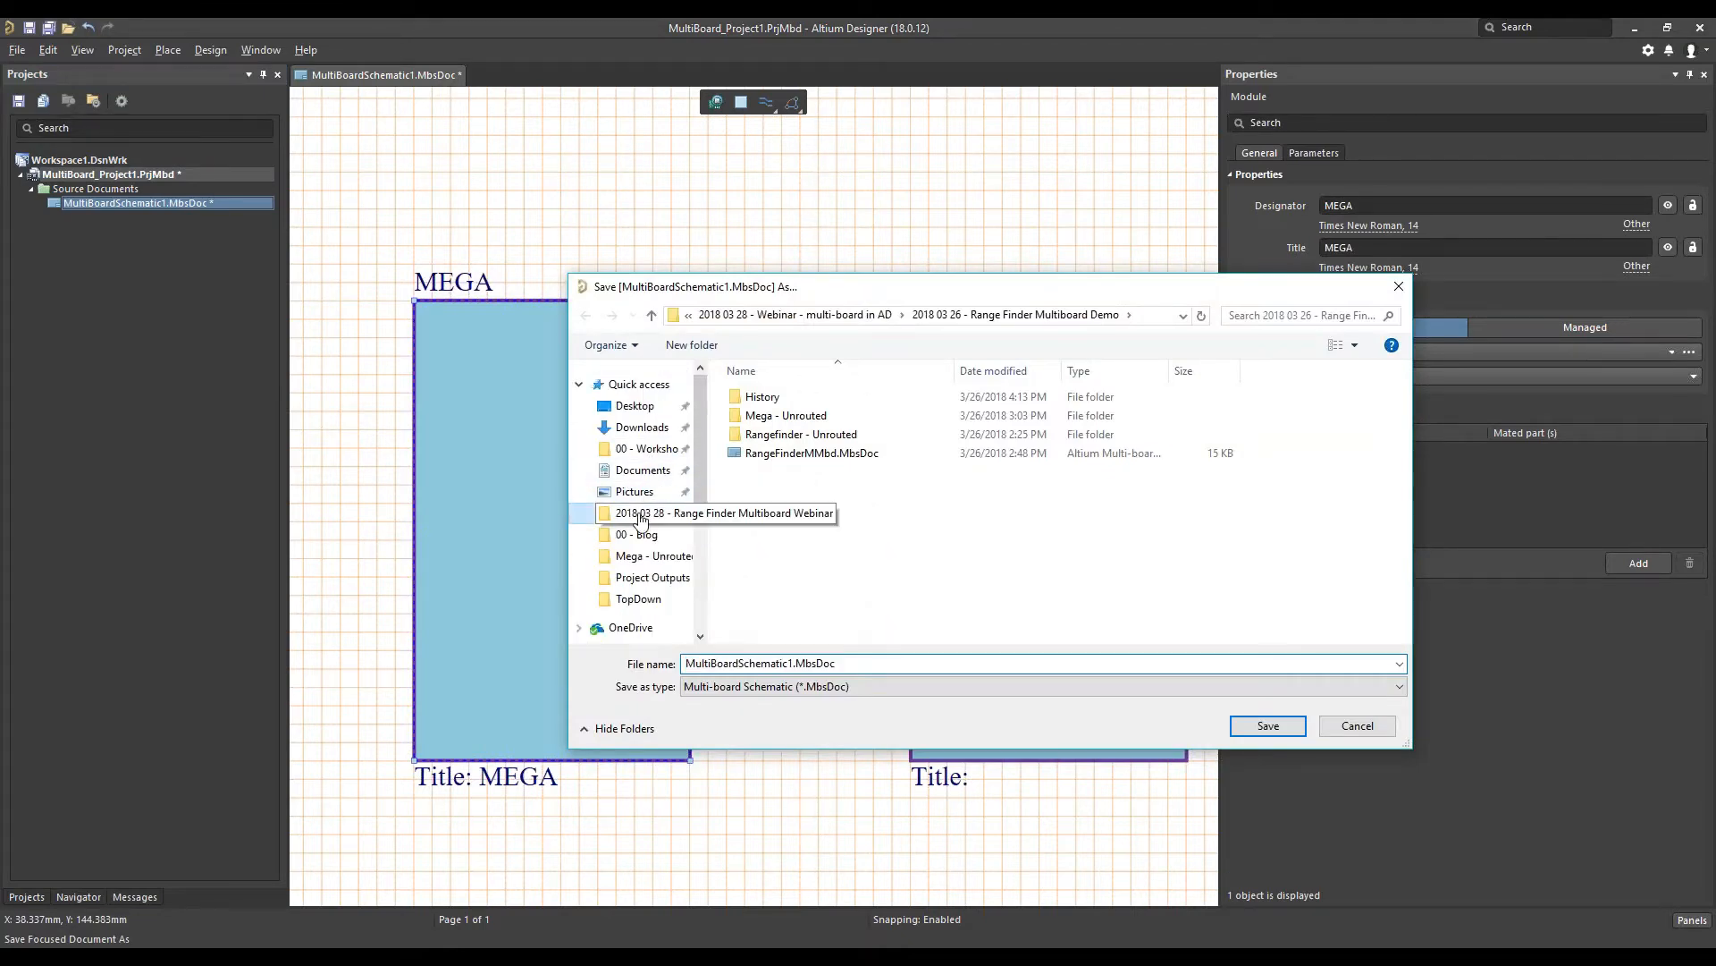
left_click(792, 664)
left_click(792, 664)
left_click_drag(792, 663, 669, 666)
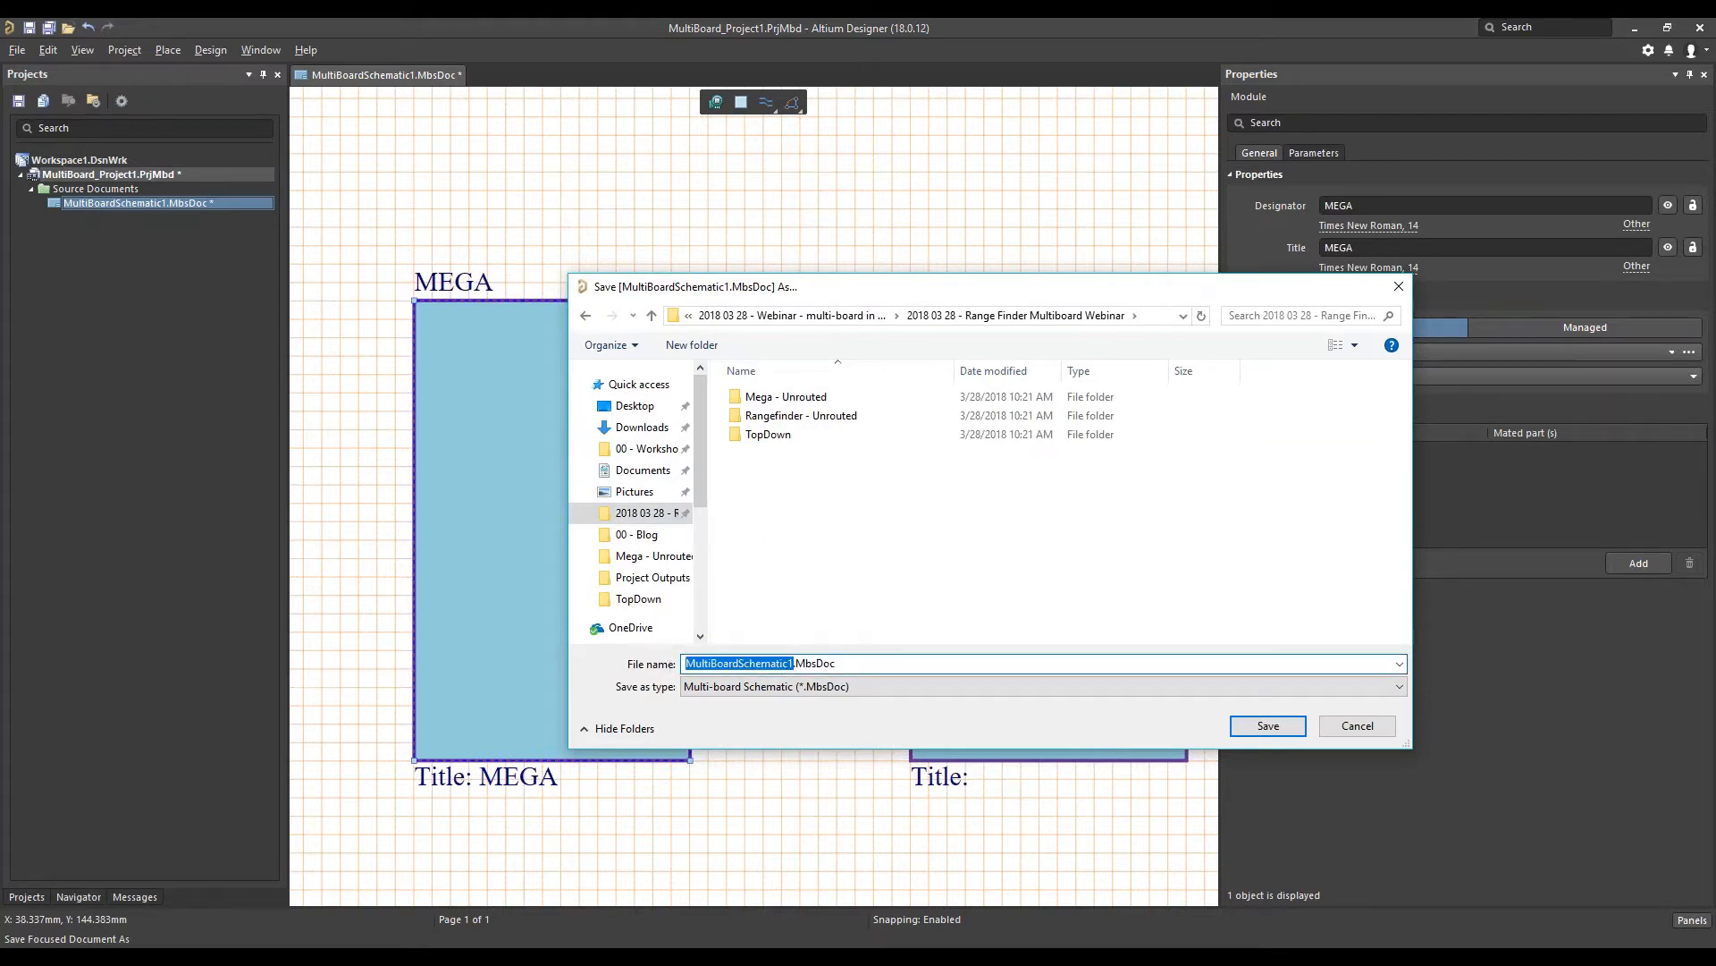
type("Range")
key("BackSpace")
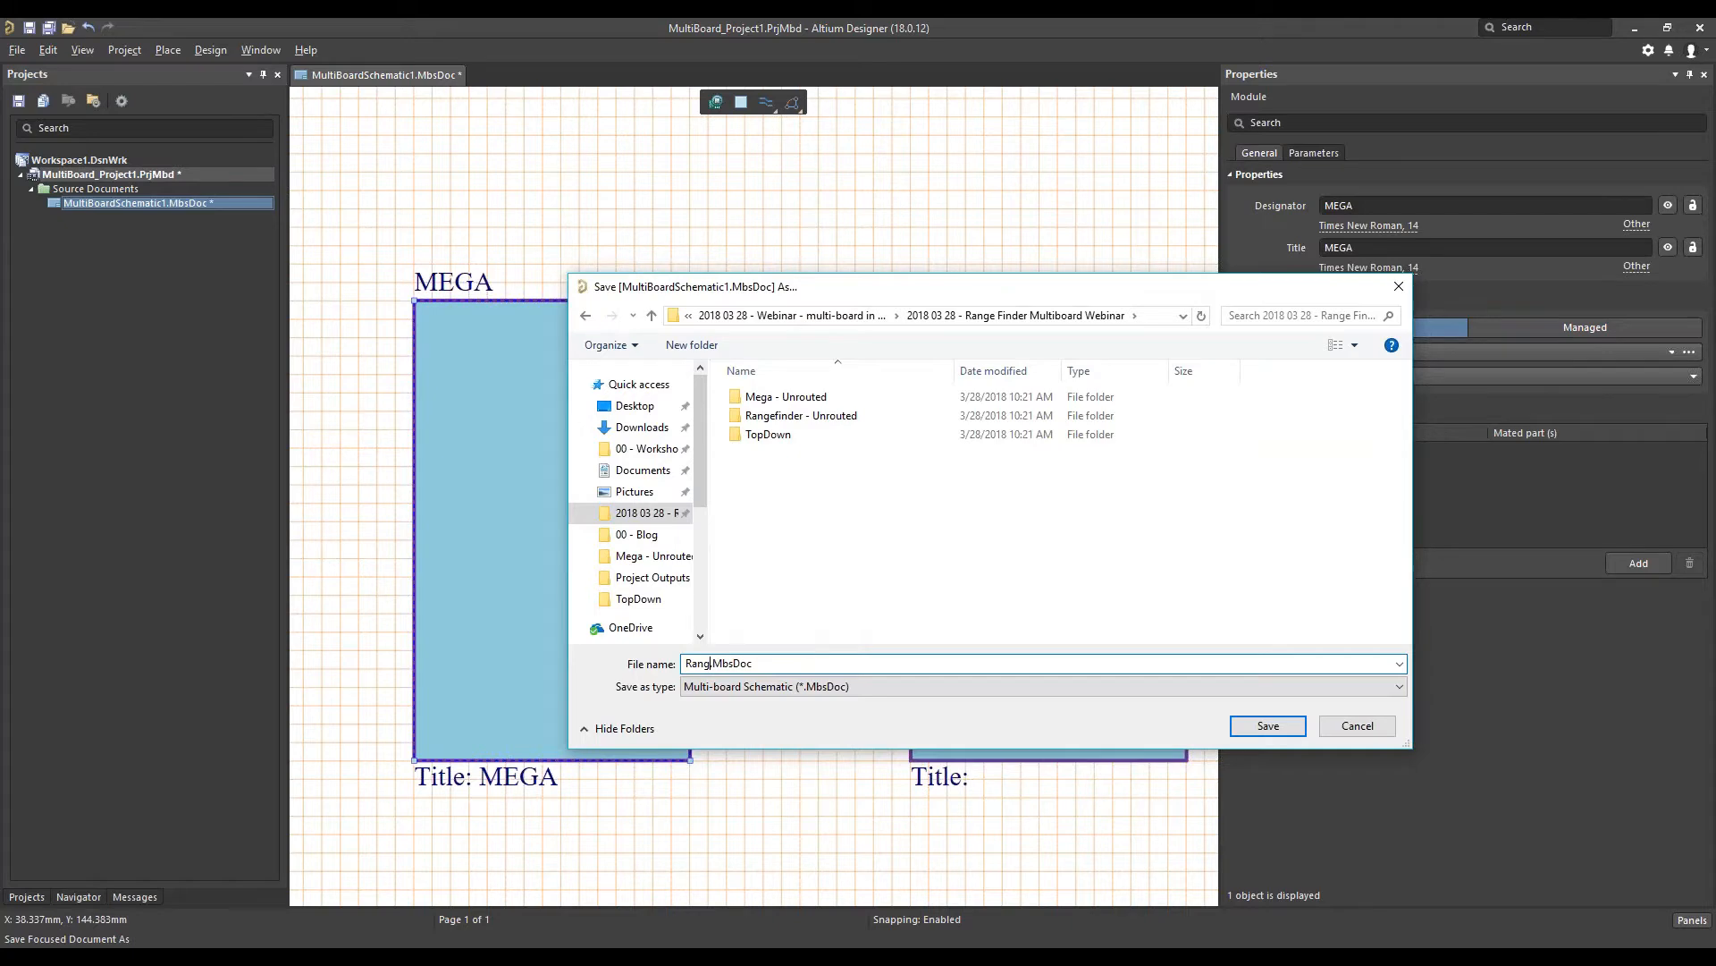
type("eFinderMBD")
left_click_drag(769, 662, 678, 666)
key("ctrl+c")
left_click(842, 667)
left_click(1268, 726)
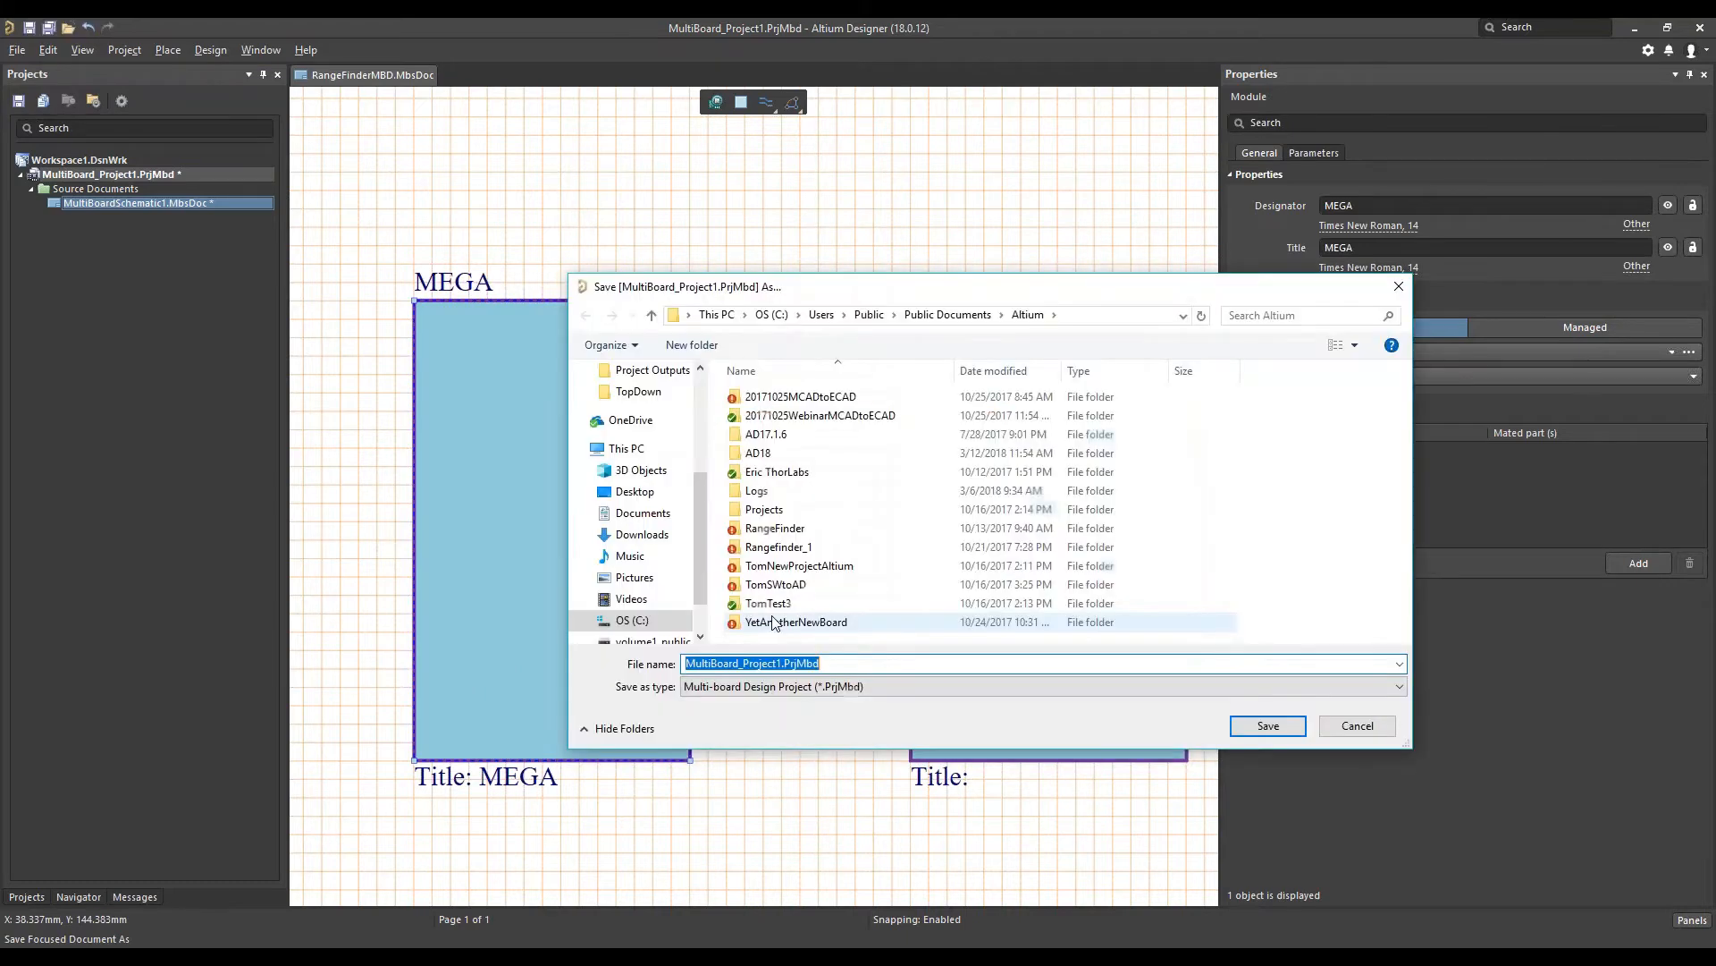
Save the multi-board project as RangeFinderMBD in the "2018 03 28 - Range Finder Multiboard Webinar" folder
scroll(636, 533, "up", 3)
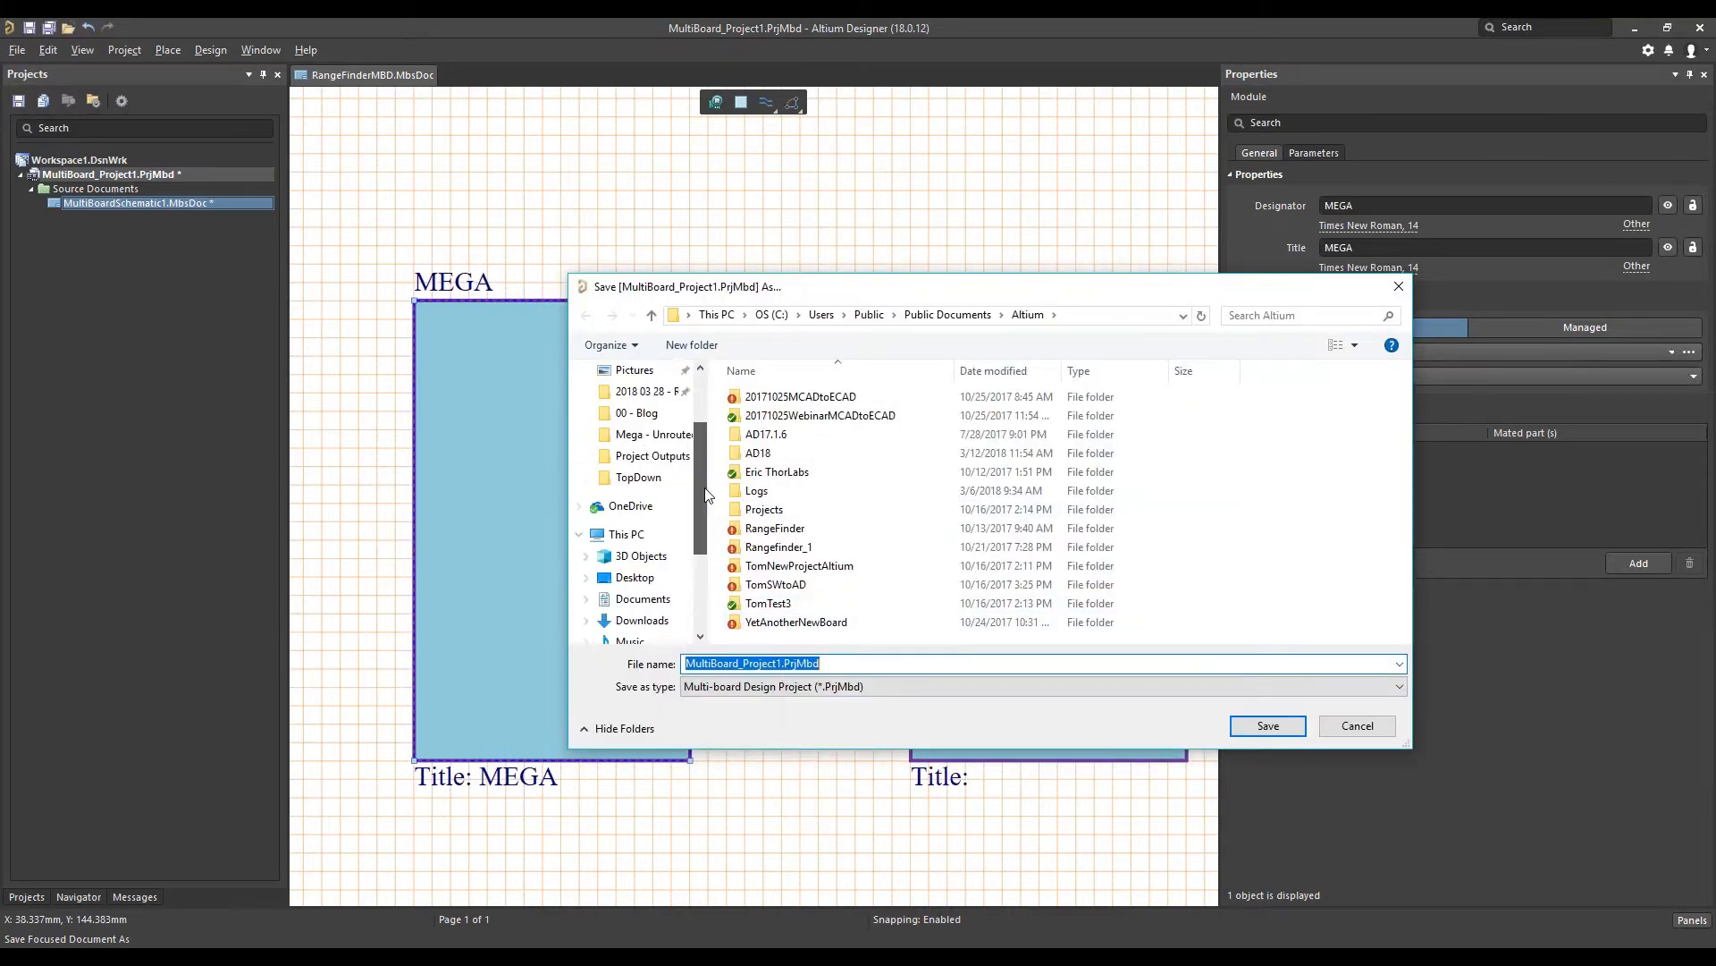
left_click(640, 513)
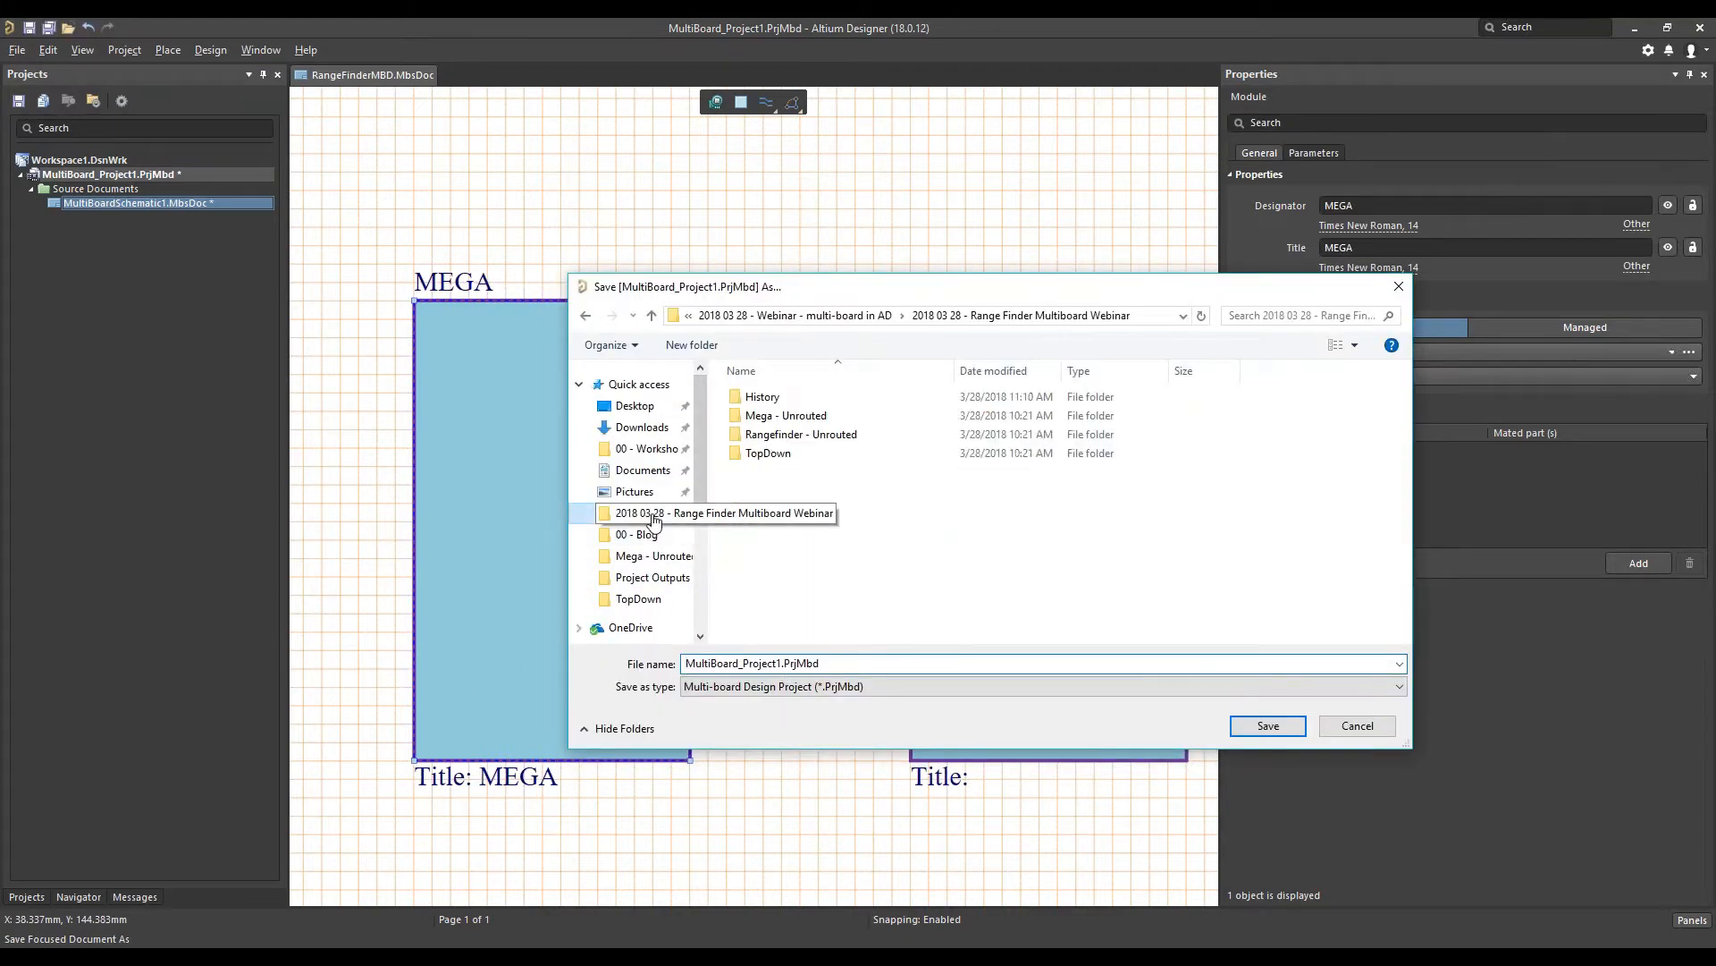
left_click(770, 662)
double_click(770, 662)
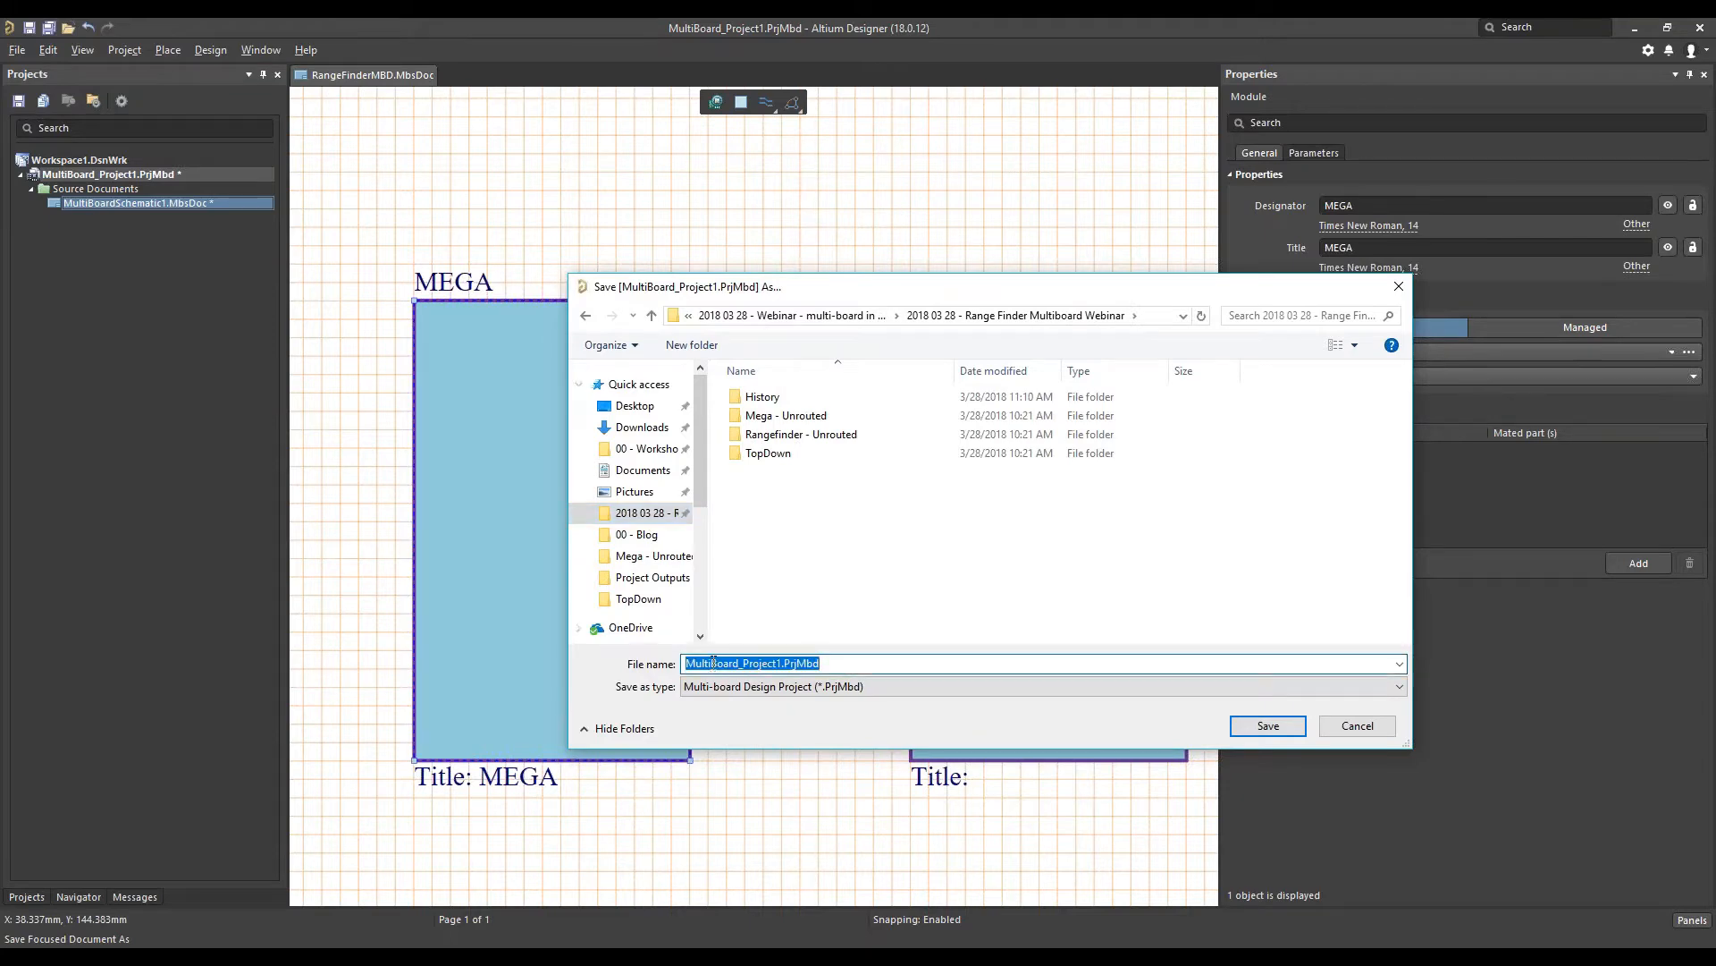
key("ctrl+v")
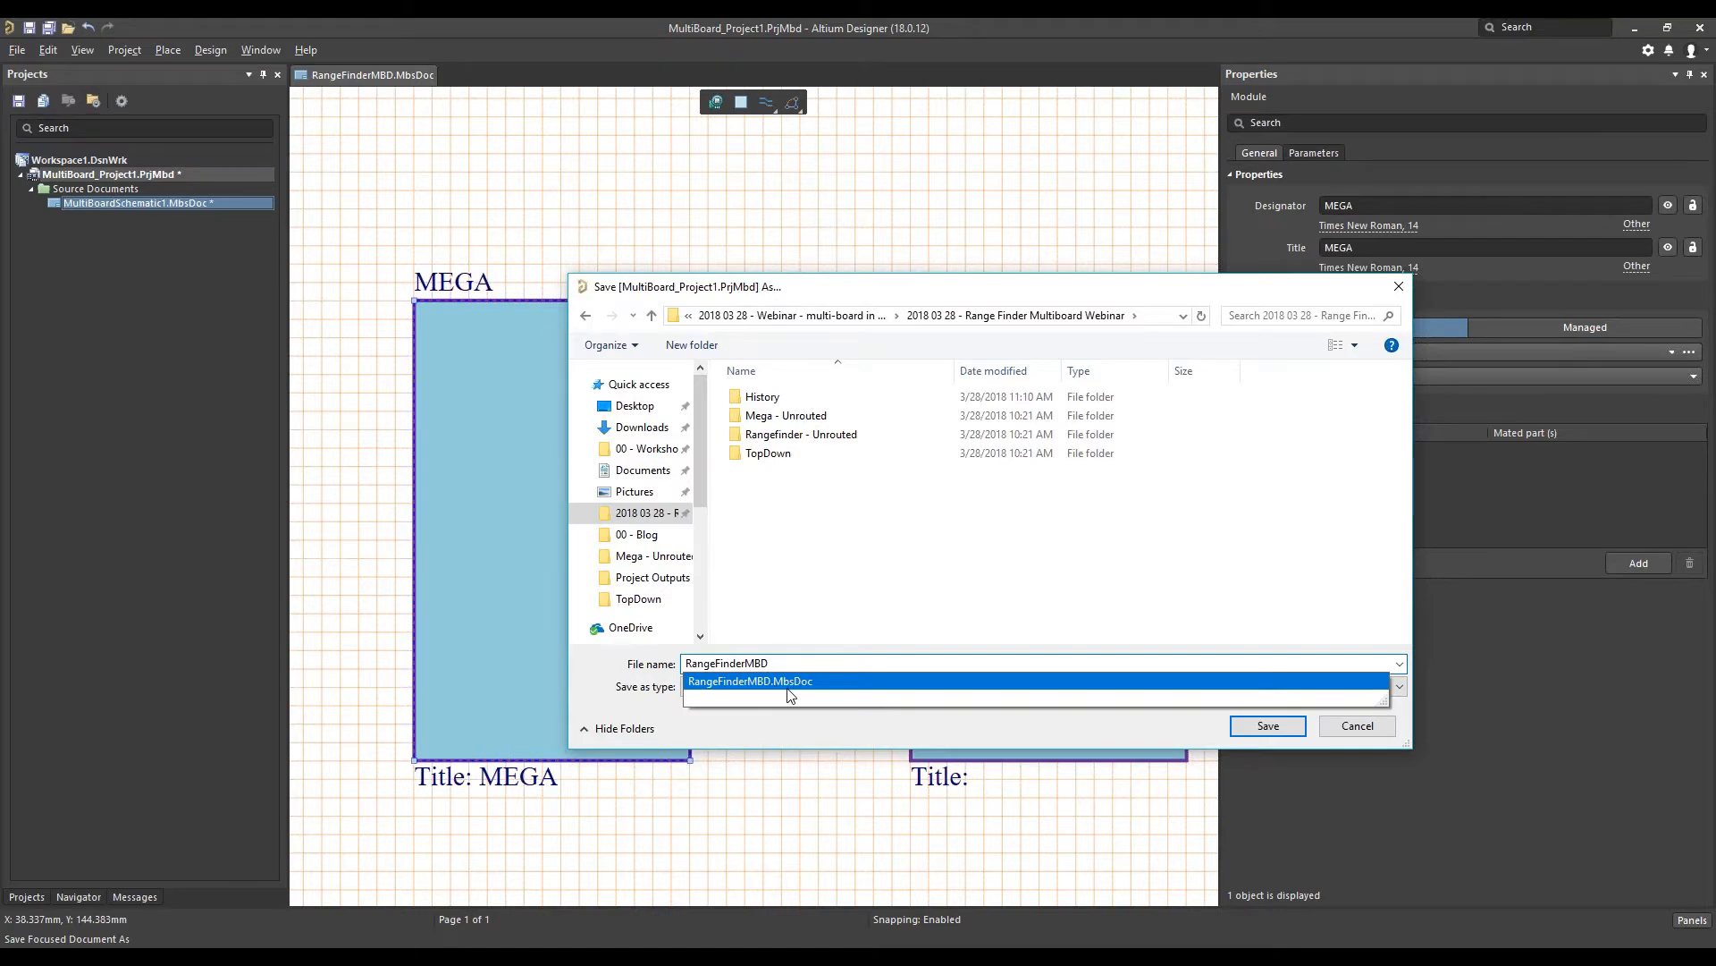
left_click(840, 624)
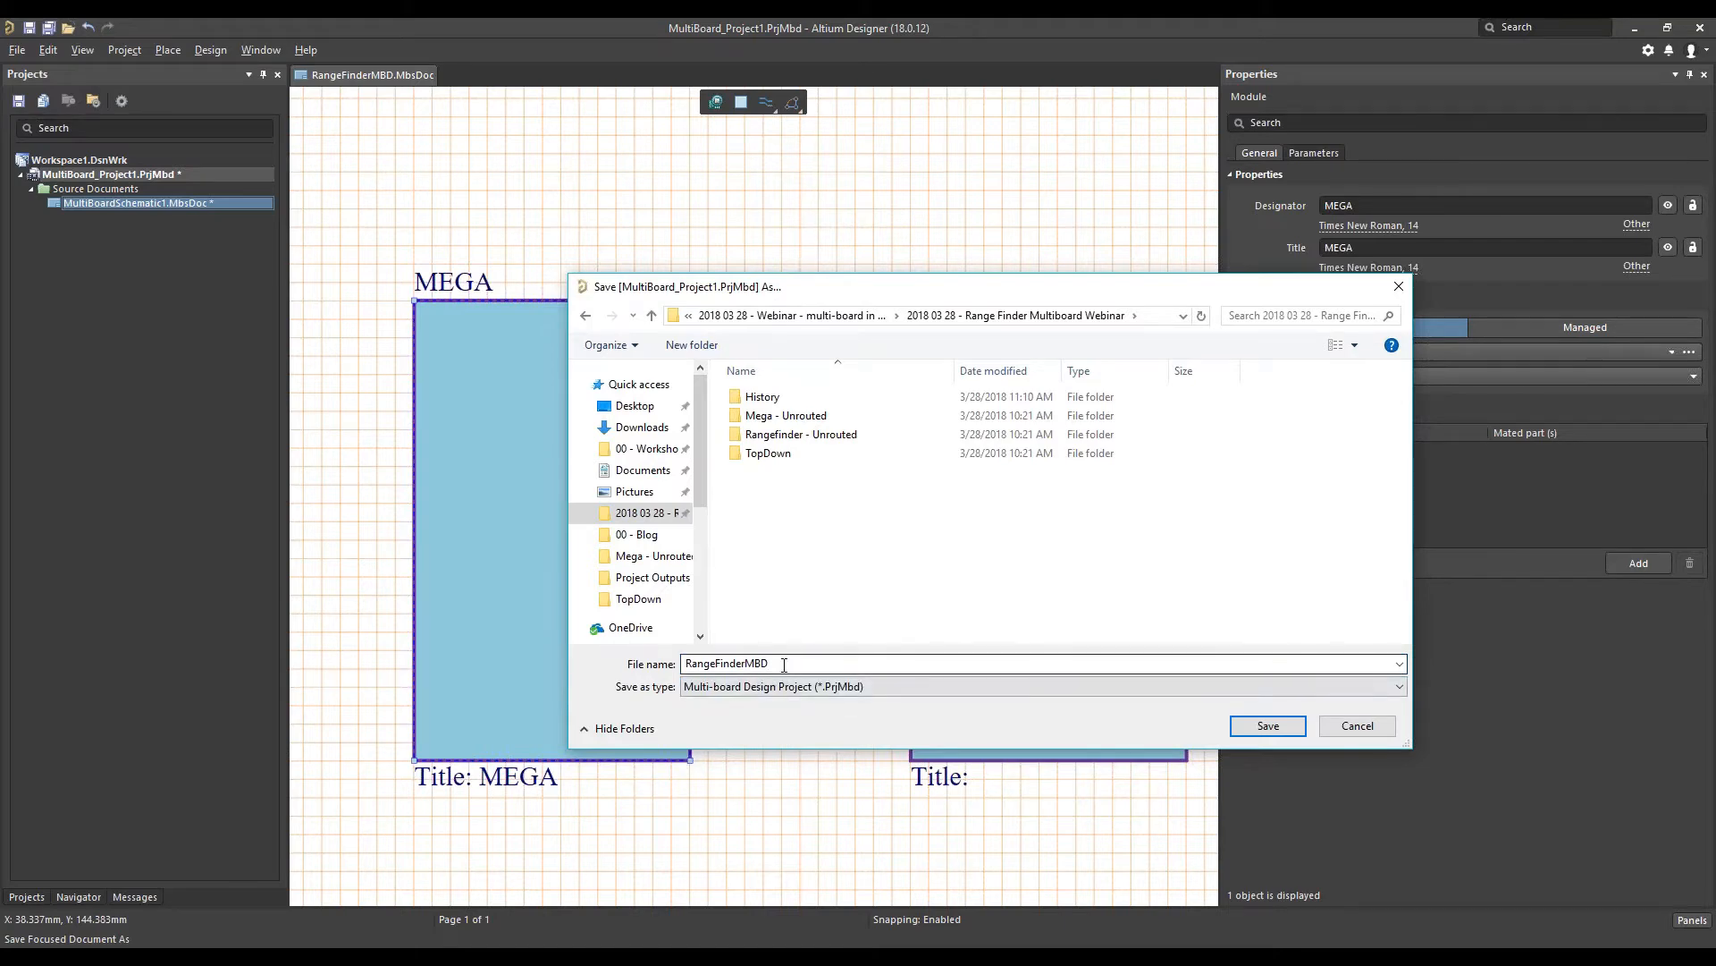
left_click(1252, 728)
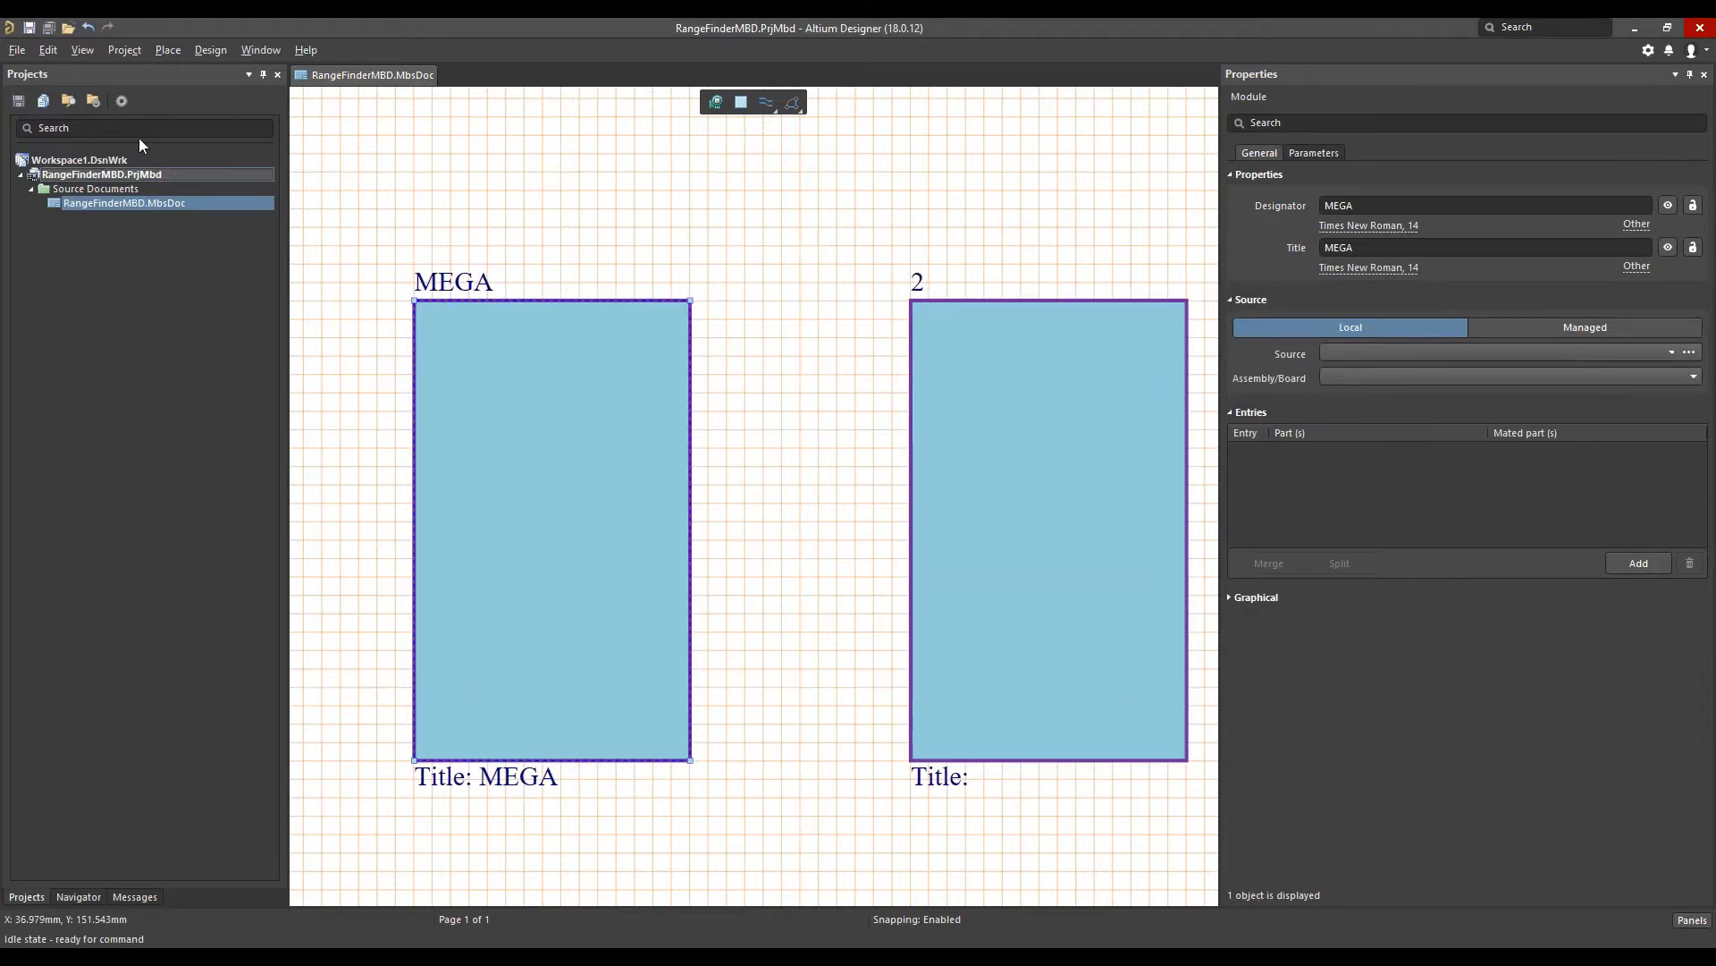
Link the MEGA module to the local source project Arduino_MEGA_2560-Rev3.PrjPcb from the "Mega - Unrouted" folder
left_click(1689, 355)
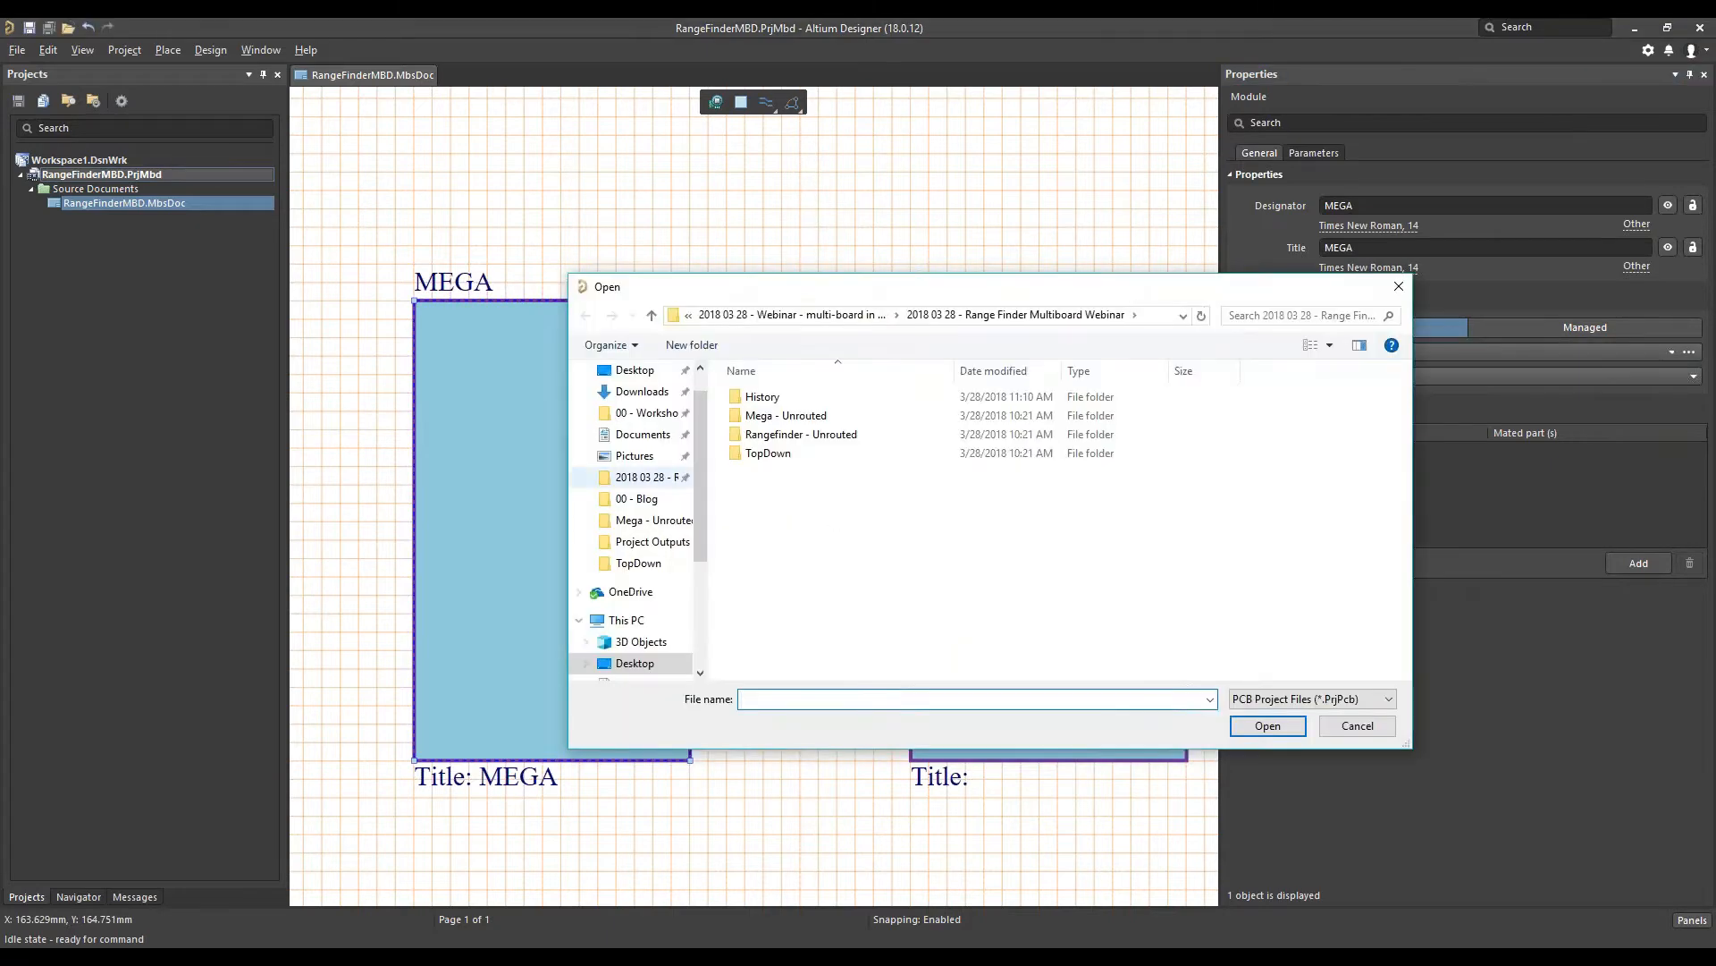
left_click(635, 481)
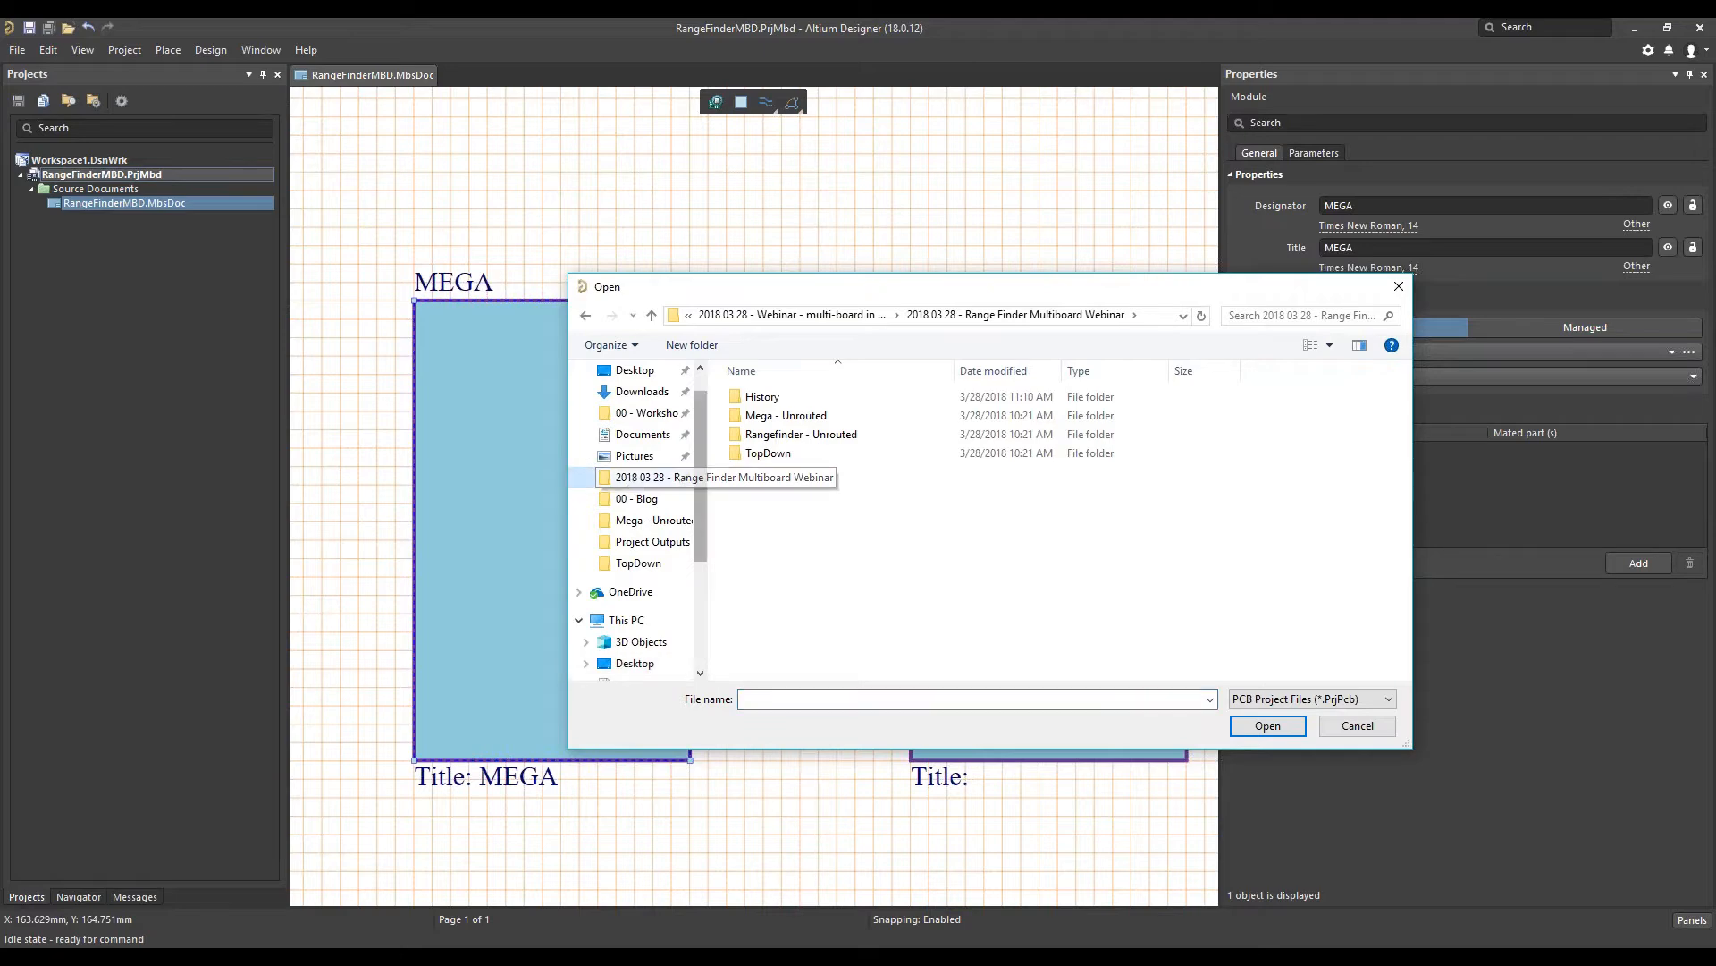
double_click(793, 416)
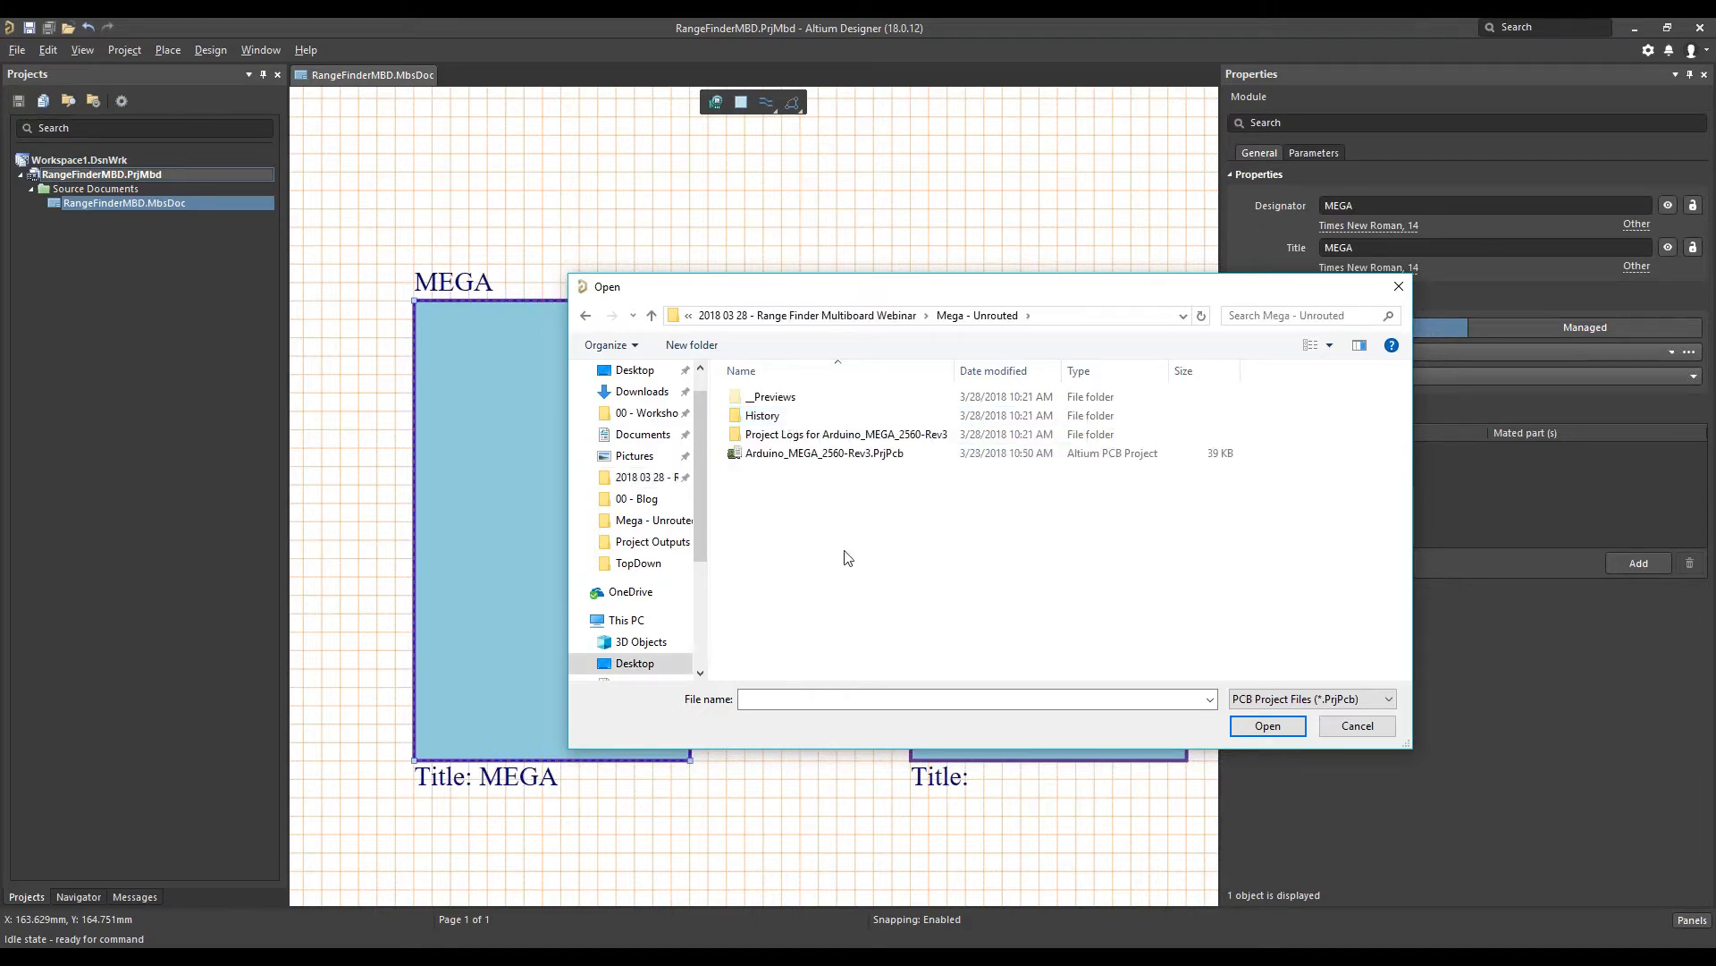
left_click(873, 453)
left_click(1287, 726)
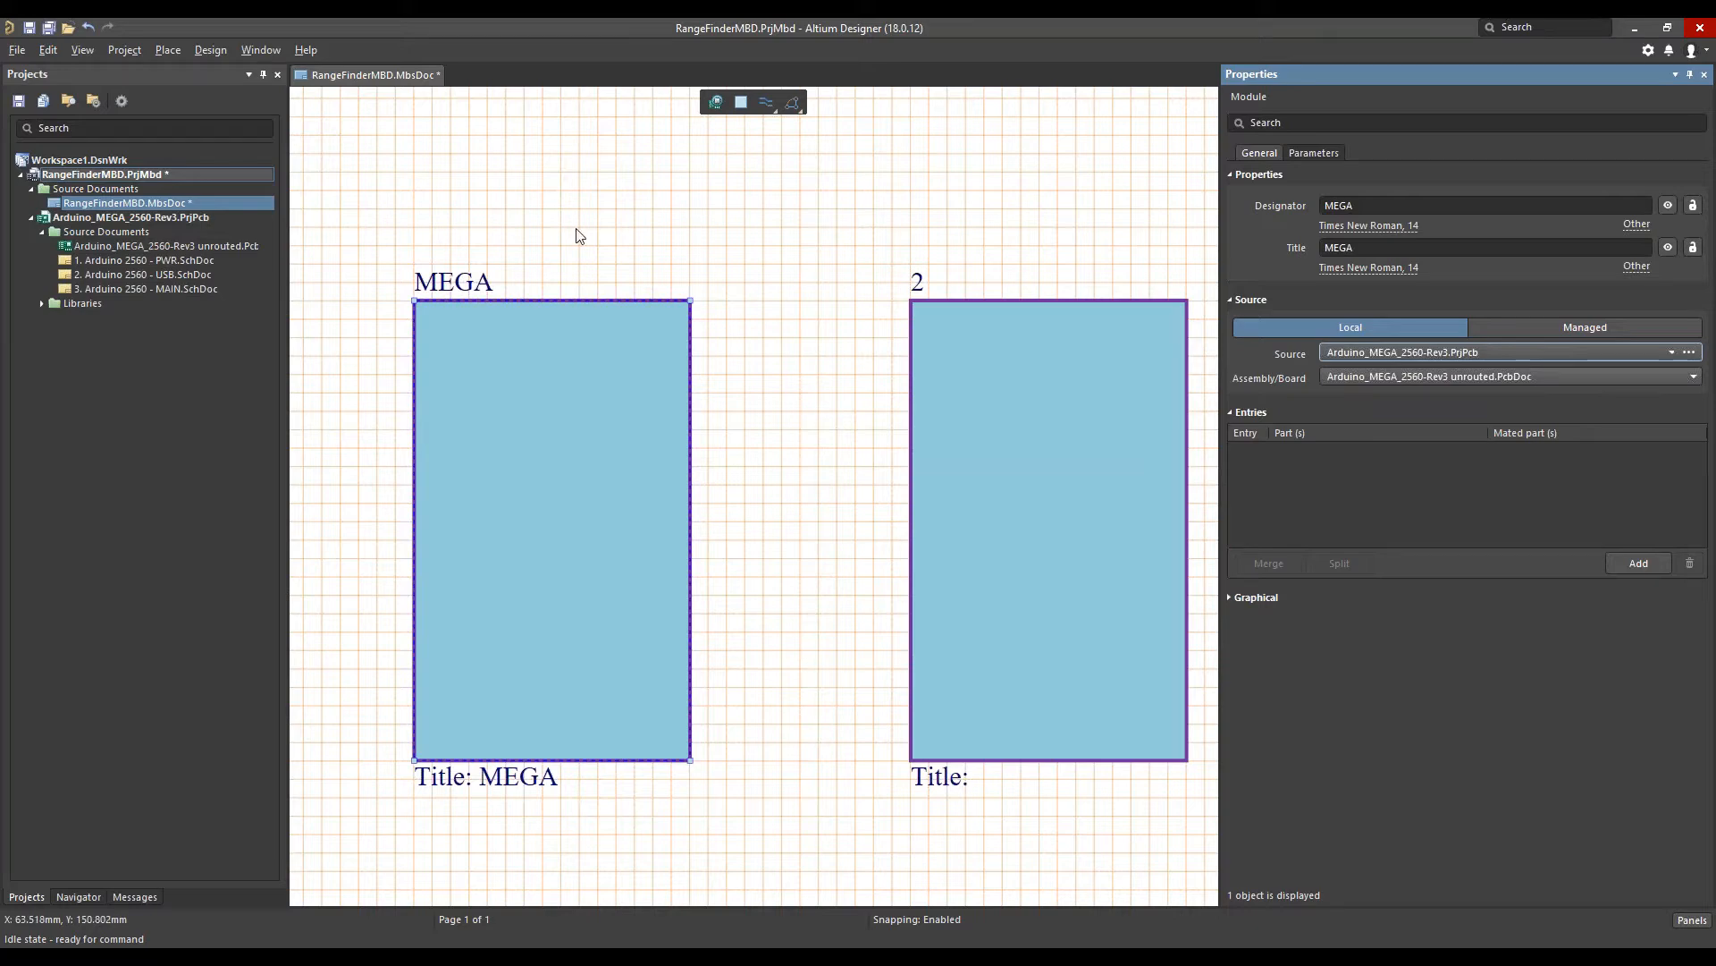
Set both the designator and the title of module 2 to RANGEFINDER
left_click(1015, 371)
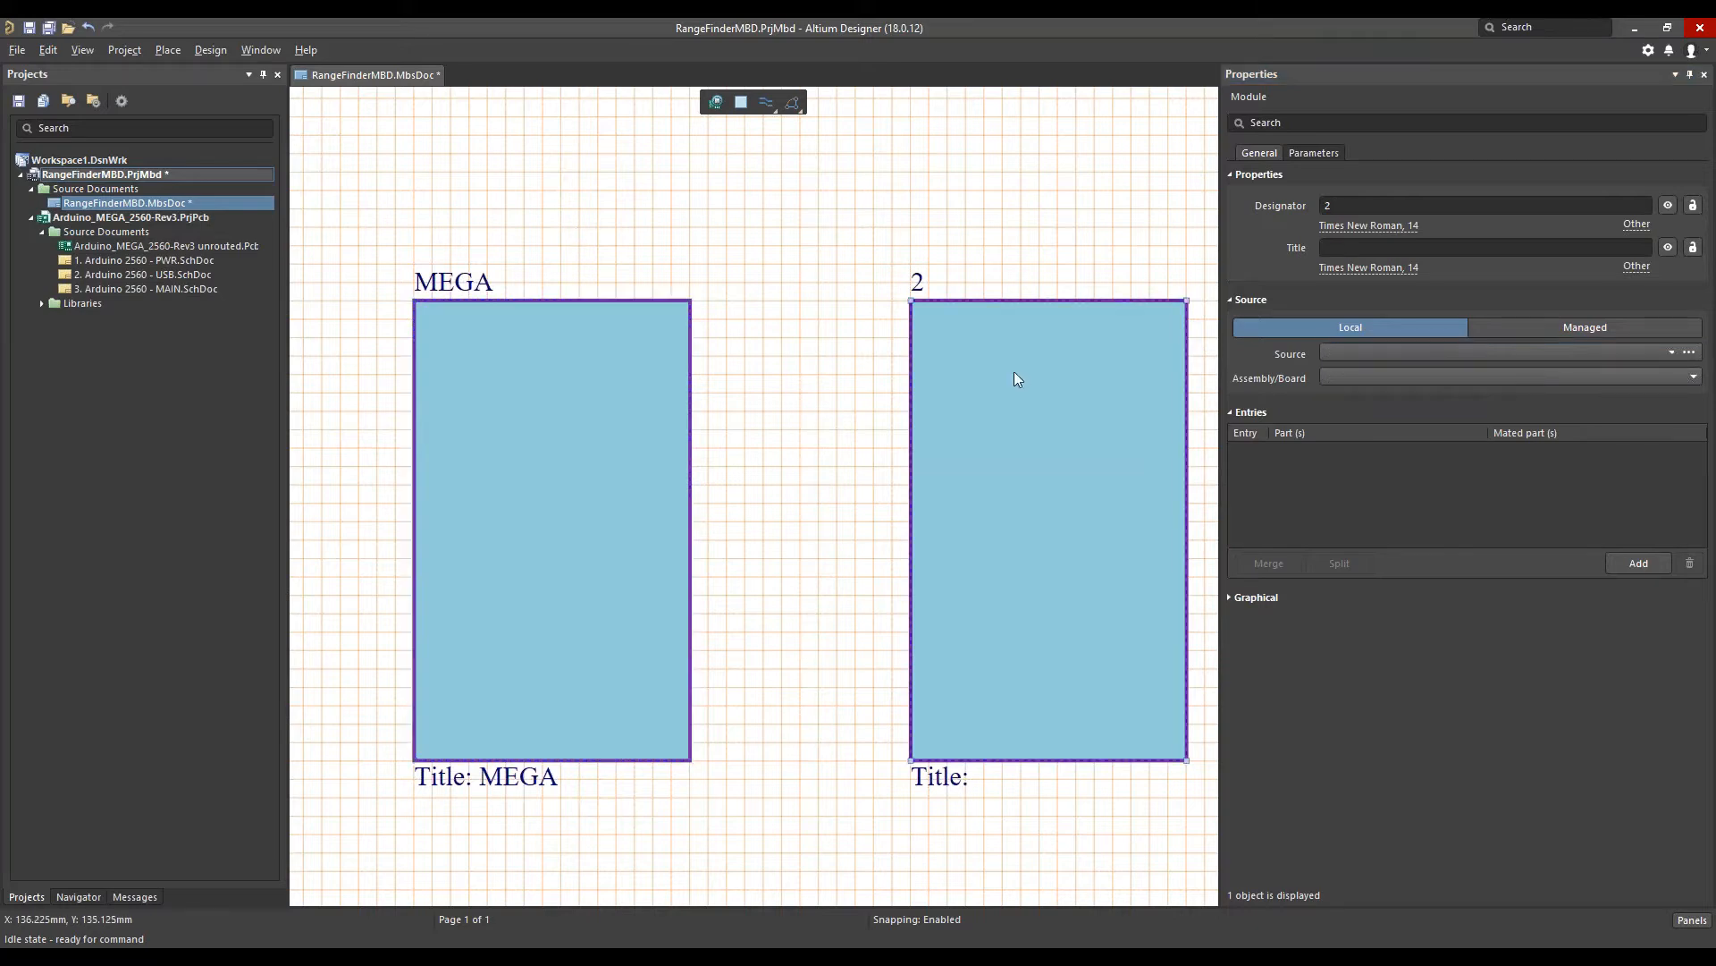
left_click(1332, 207)
type("RANGEFINDER")
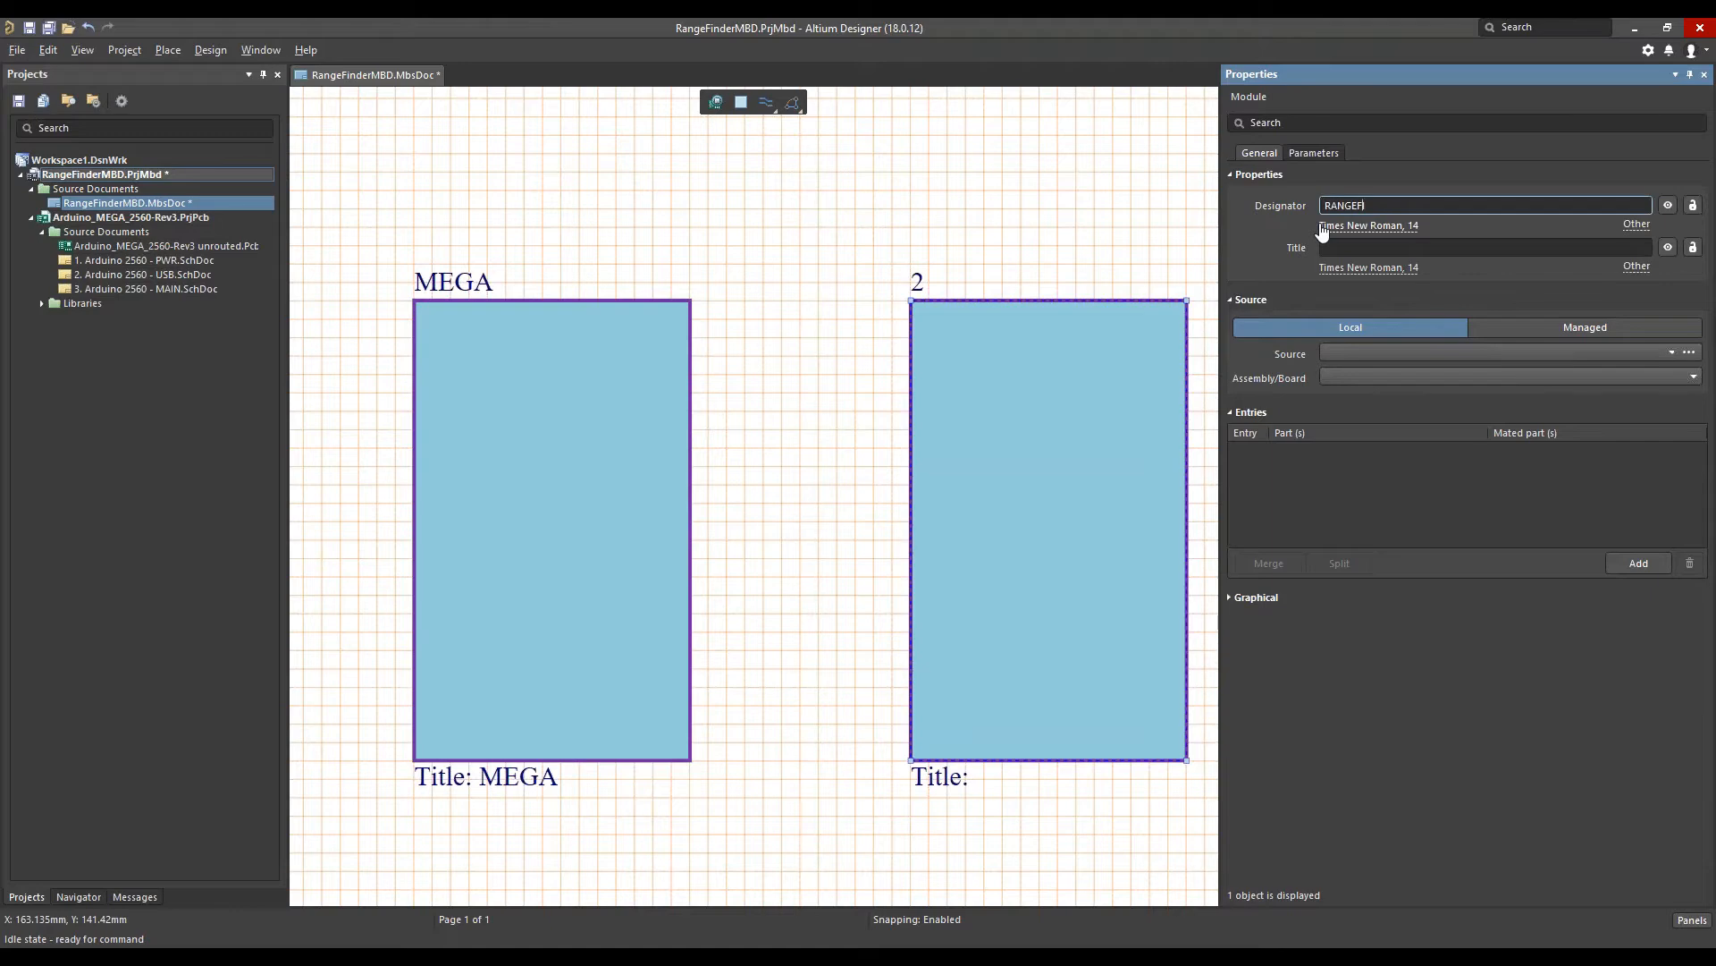
left_click(1337, 247)
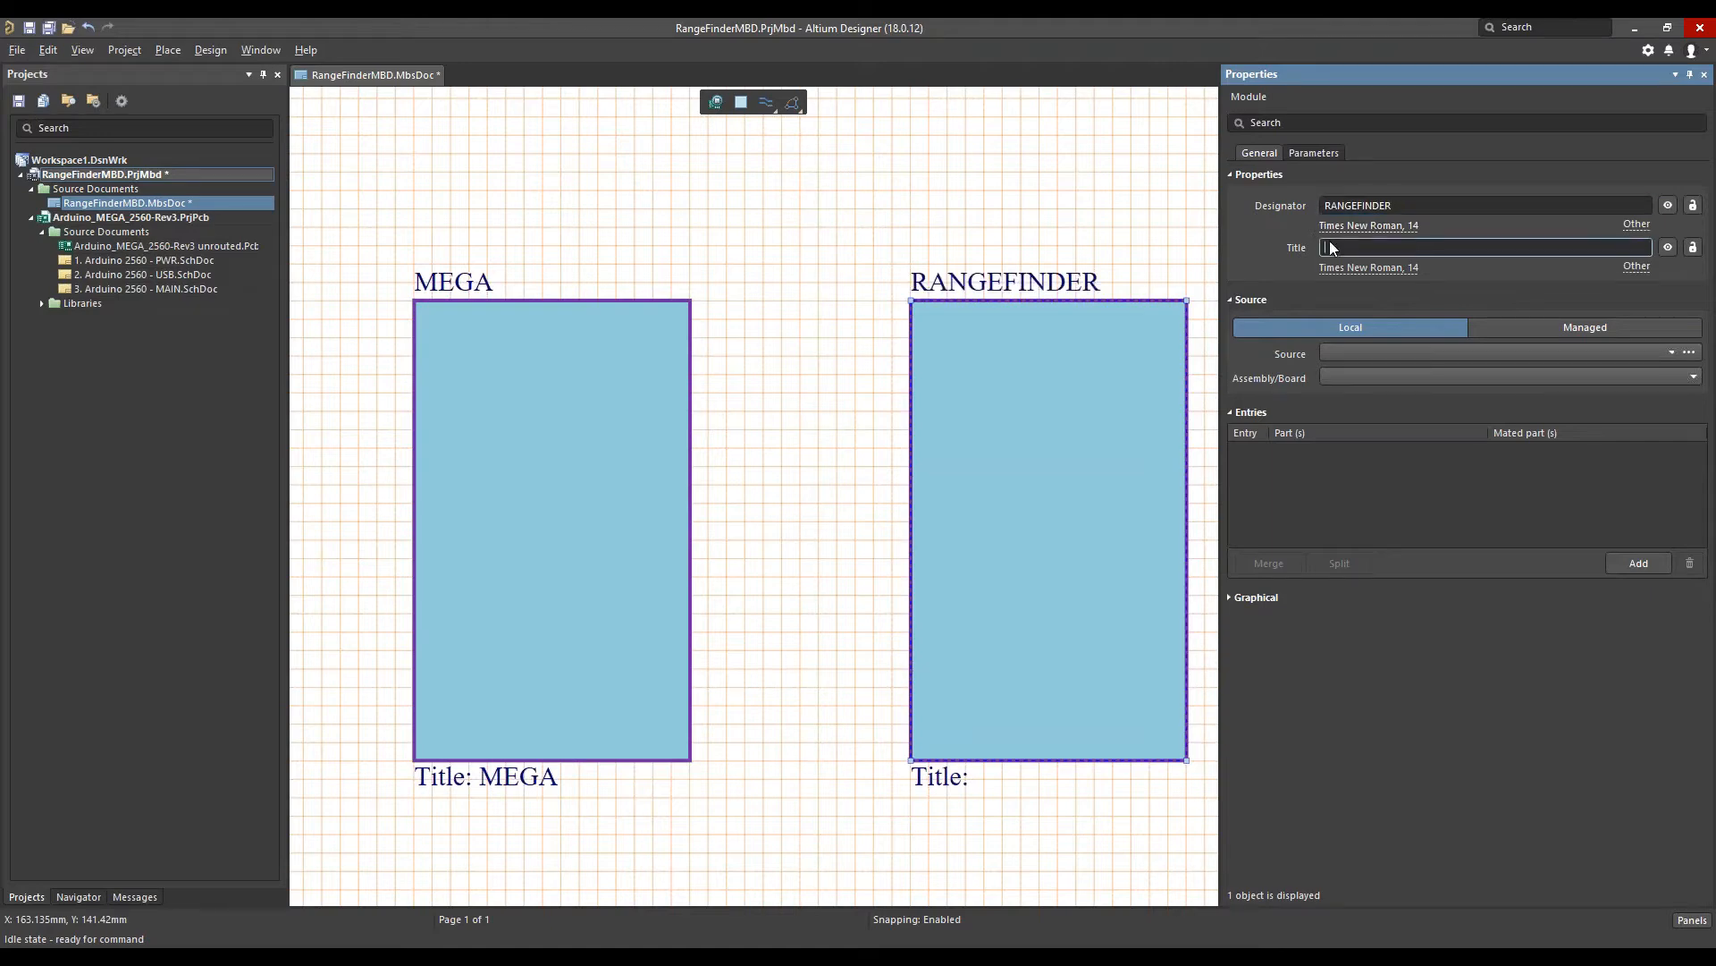
type("RANGEFINDER")
Link the RANGEFINDER module to the local source project Rangefinder.PrjPcb from the "Rangefinder - Unrouted" folder and save the multi-board schematic
left_click(1368, 353)
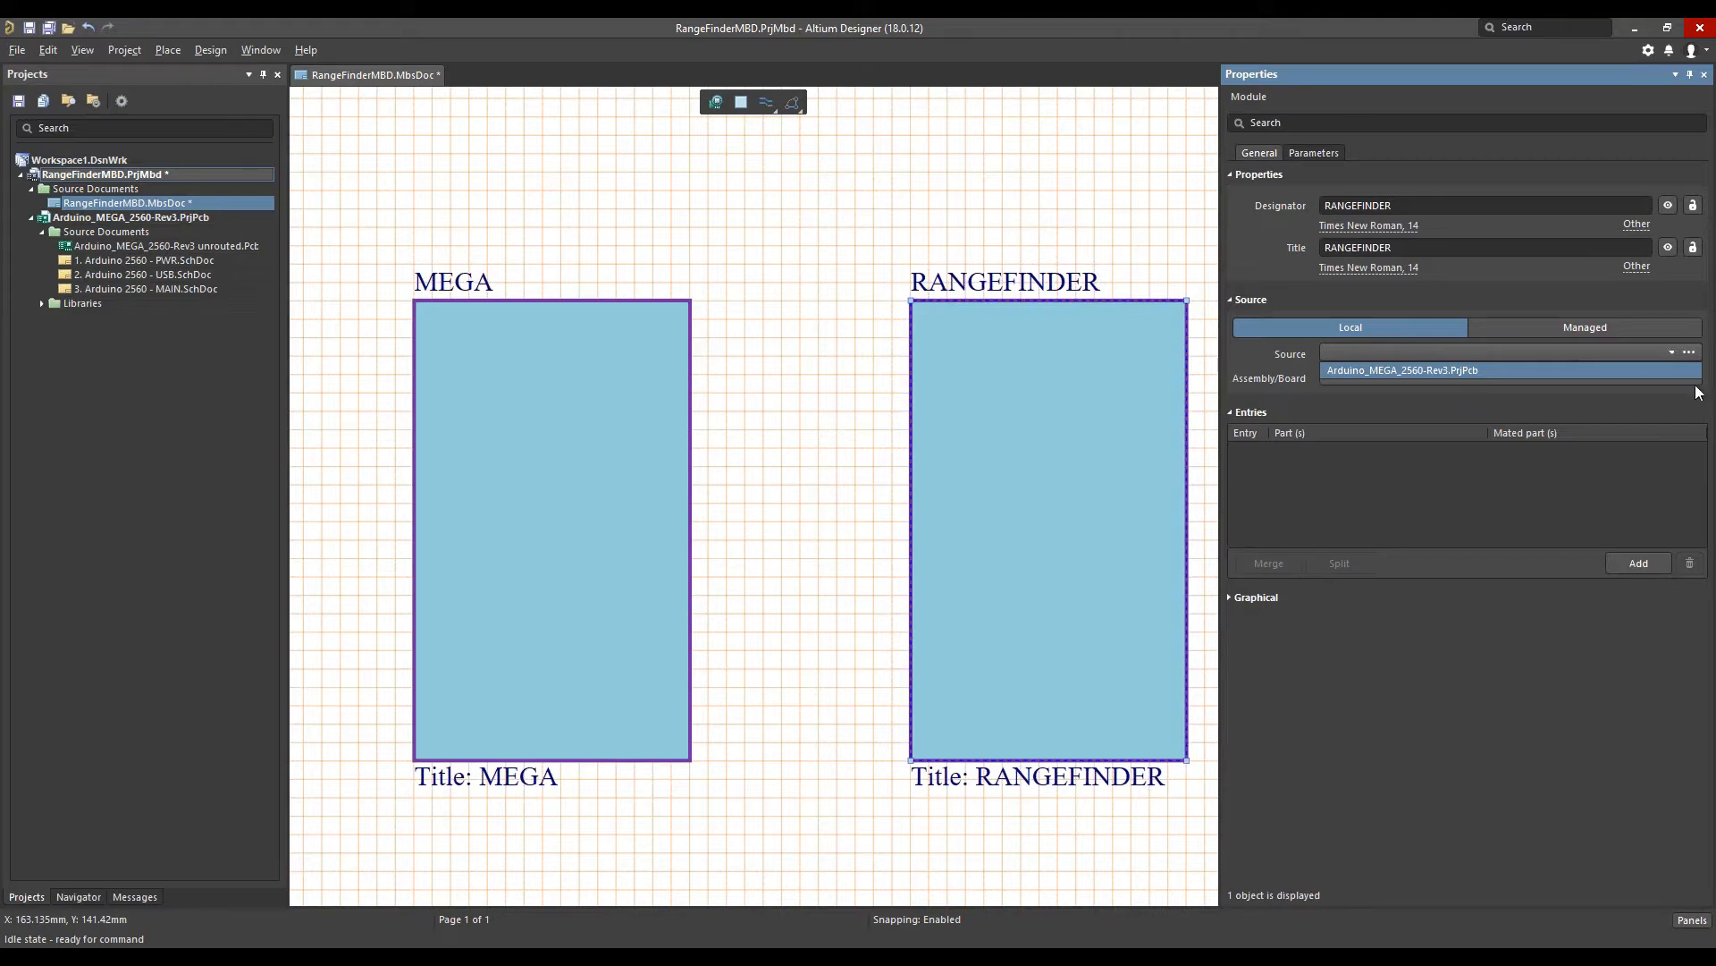
left_click(1689, 354)
left_click(1690, 354)
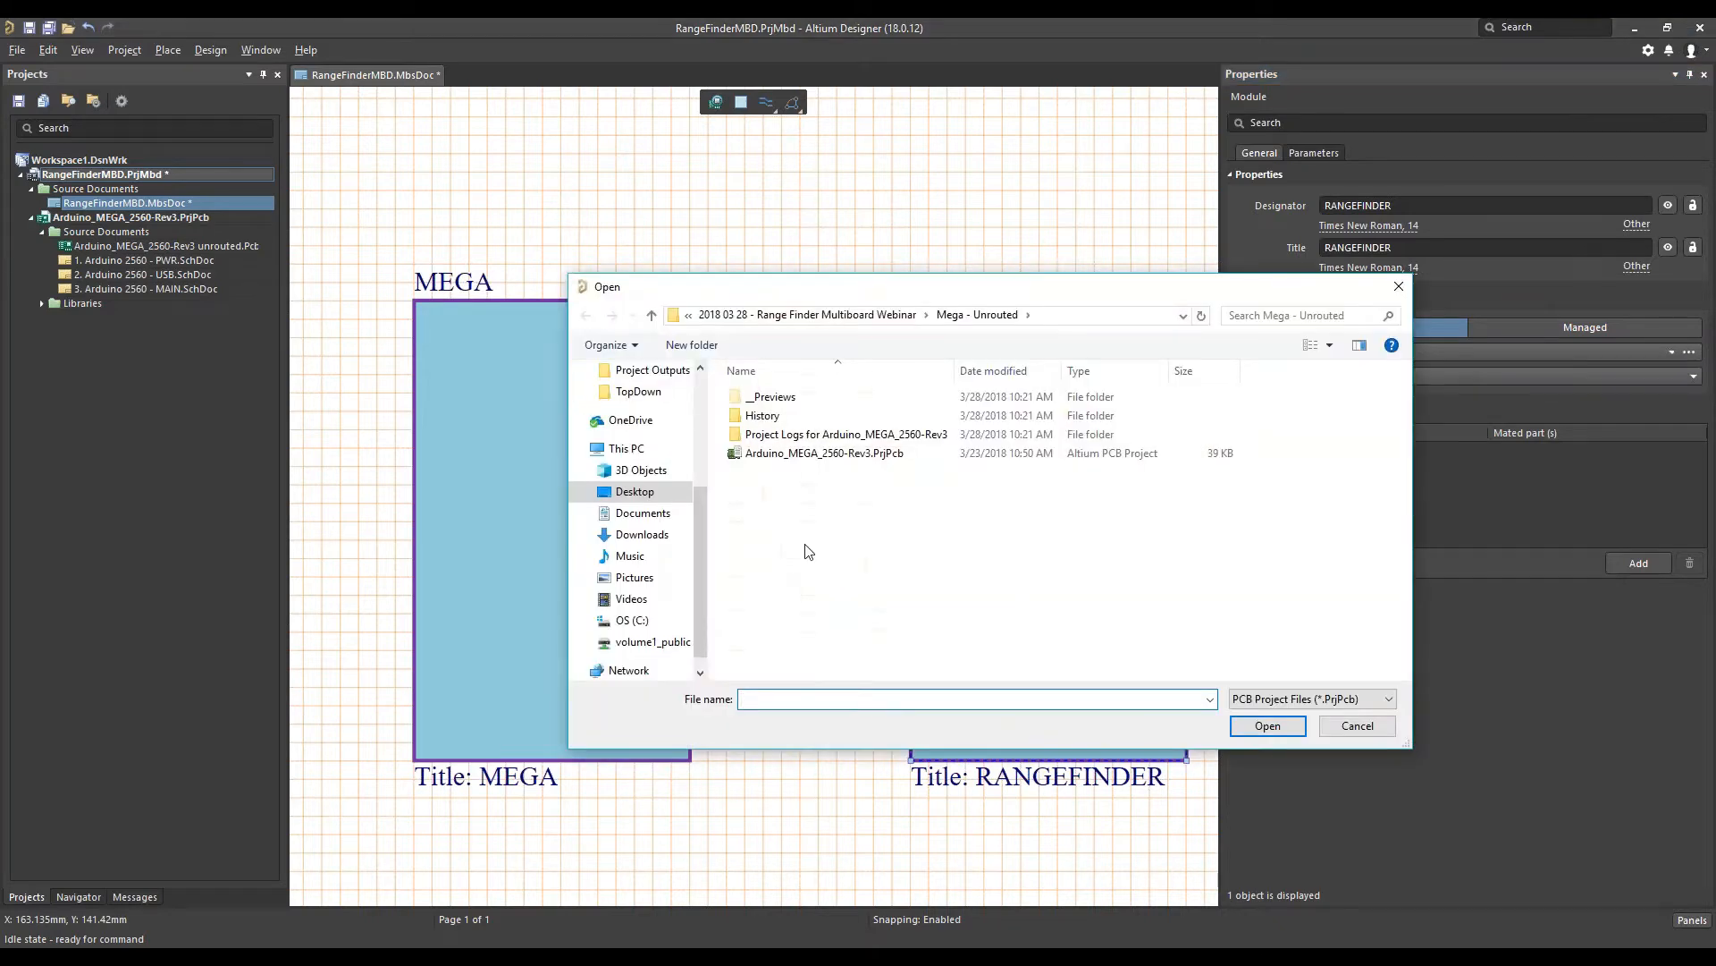
left_click(891, 318)
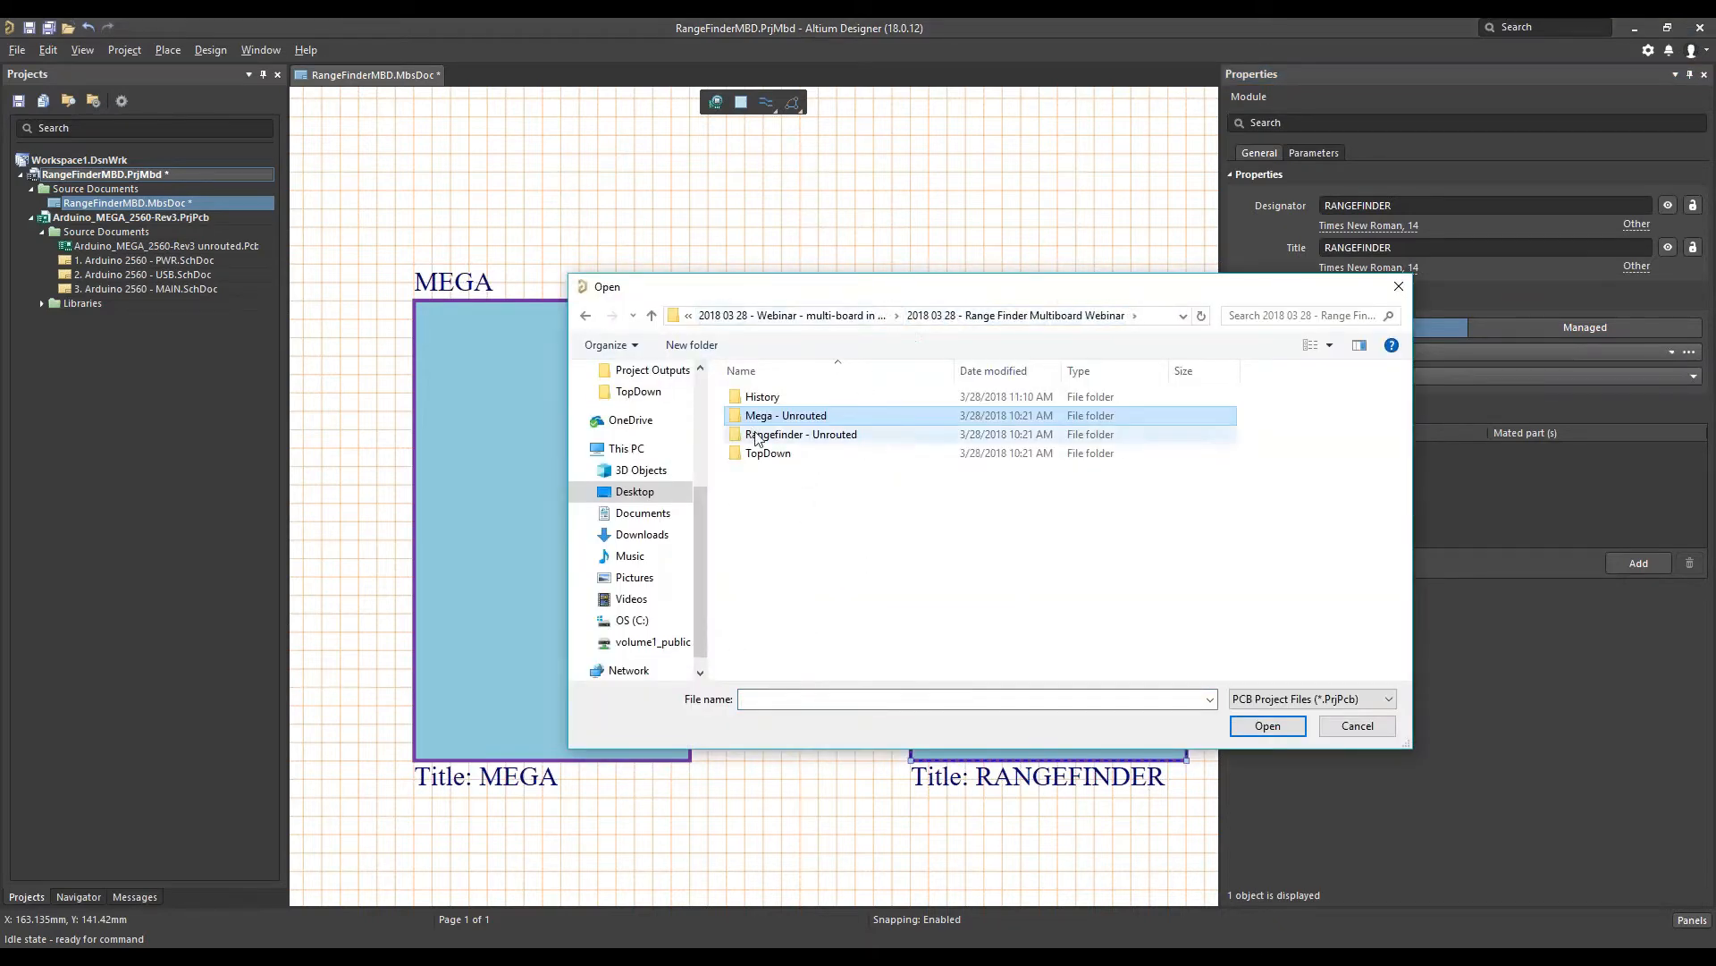
double_click(791, 434)
left_click(800, 491)
left_click(1261, 728)
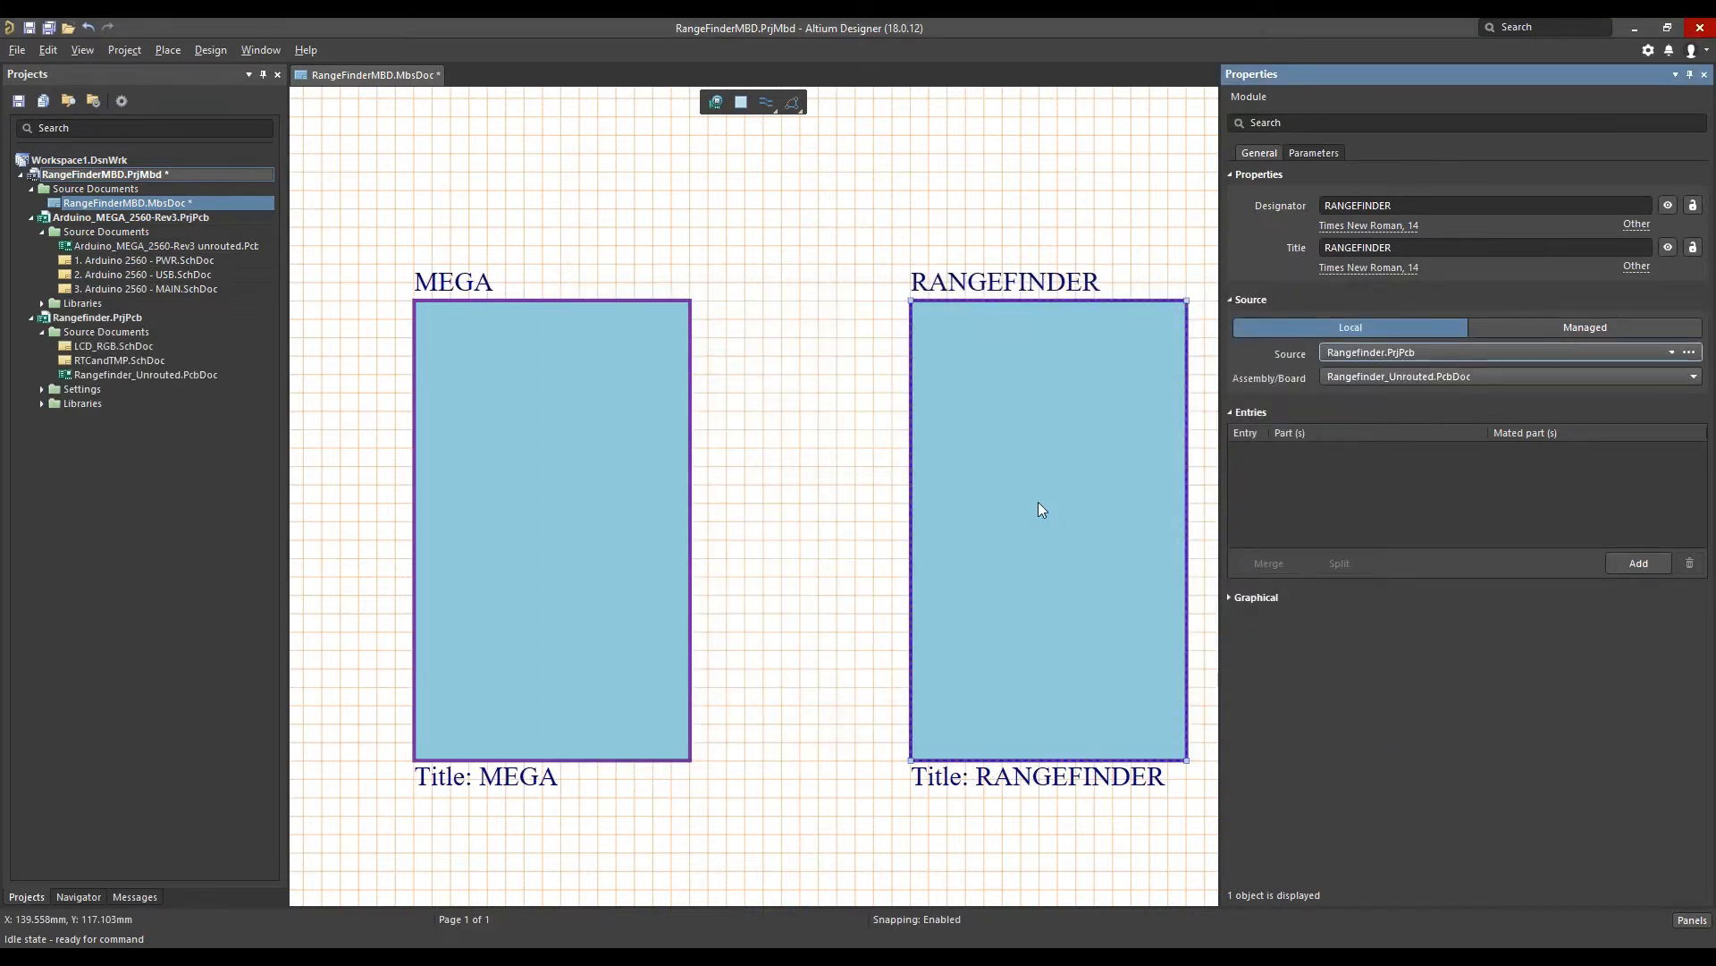
left_click(790, 560)
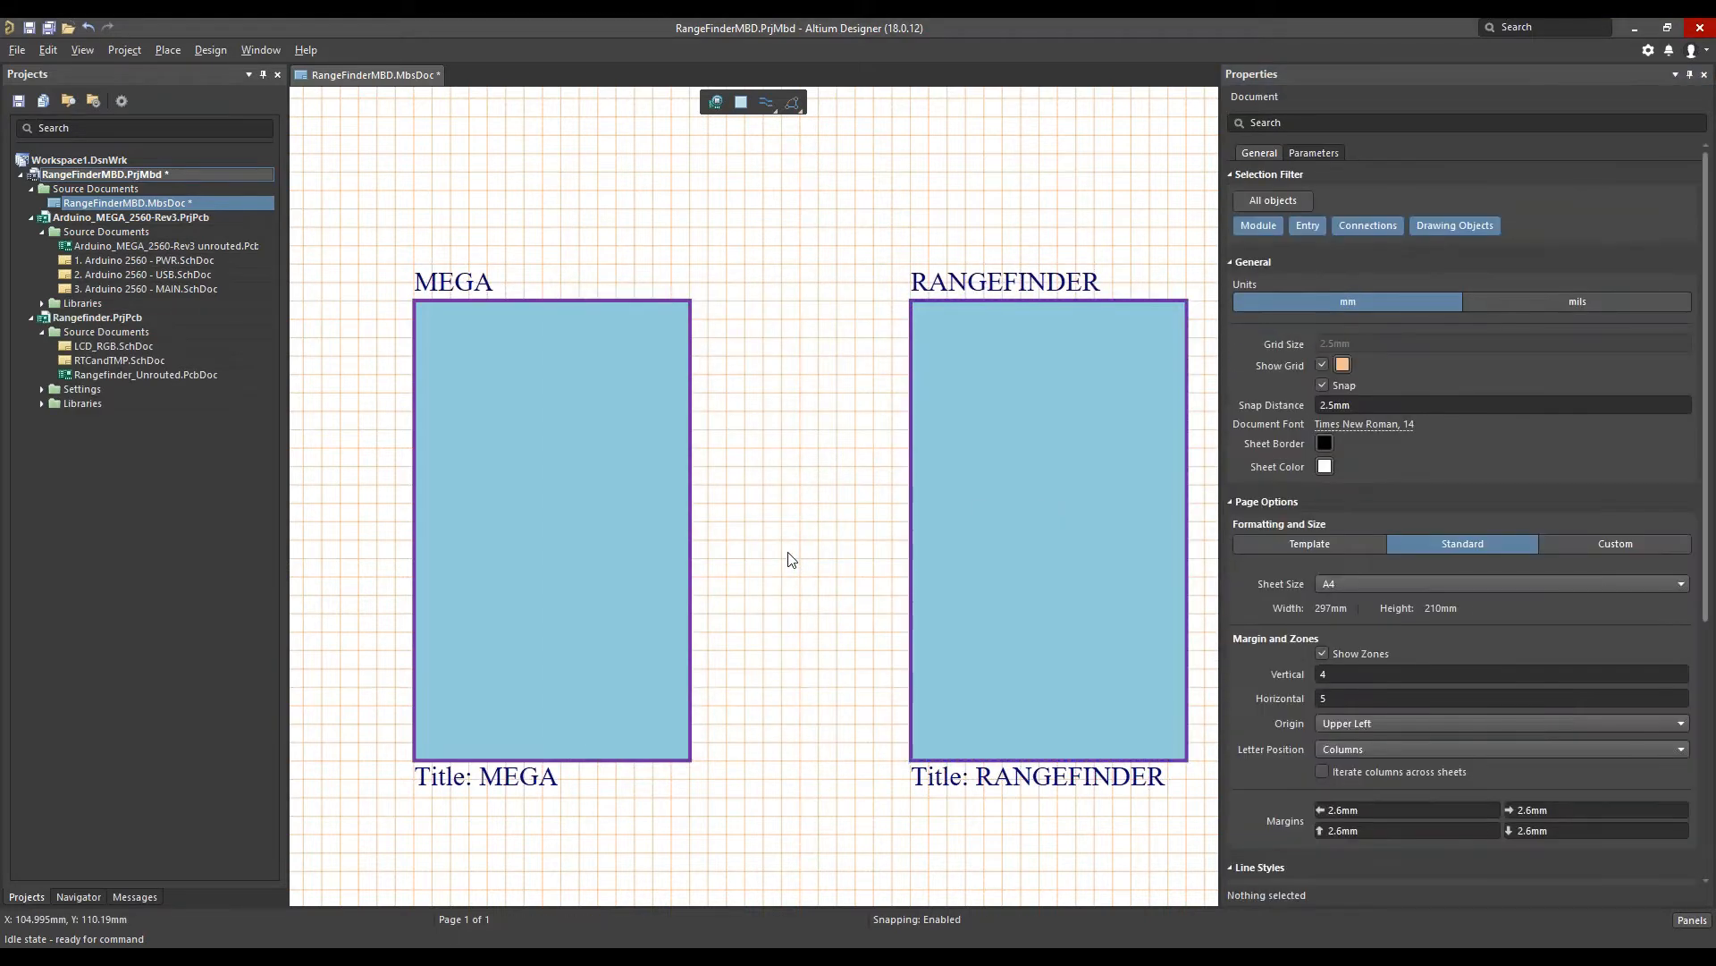
key("ctrl+s")
Import the connectors from the child projects into both modules by executing the engineering change order, and inspect the MEGA module's ICSP entry
left_click(169, 51)
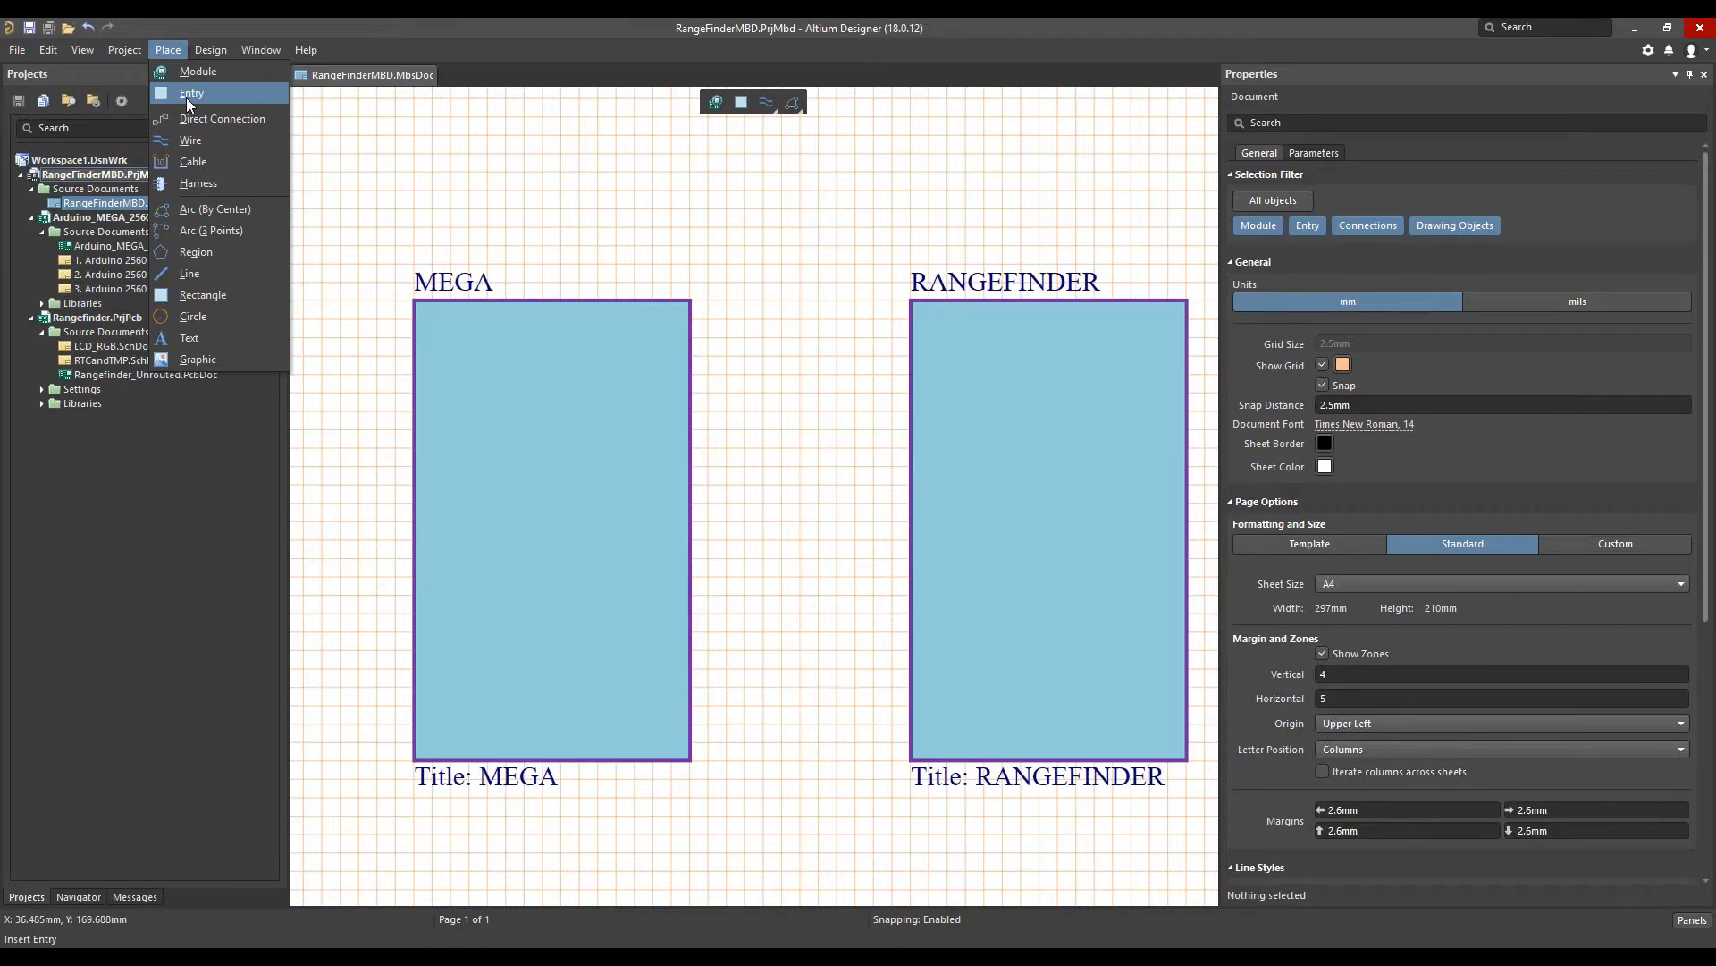
key("Escape")
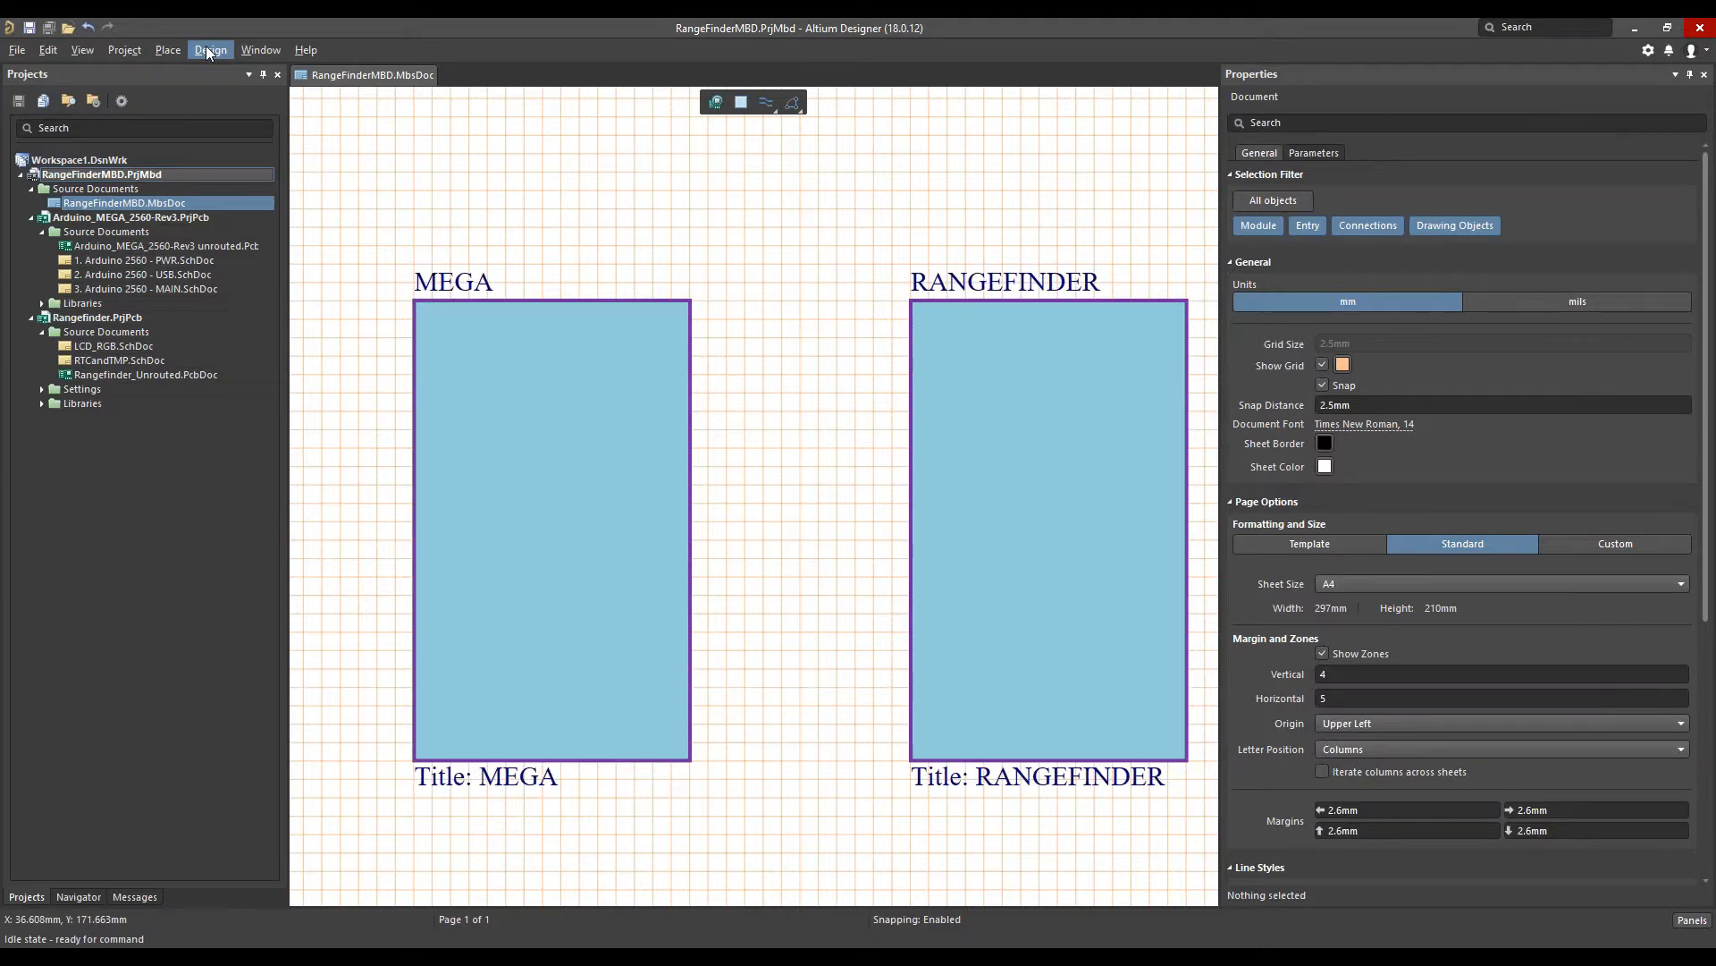
left_click(206, 50)
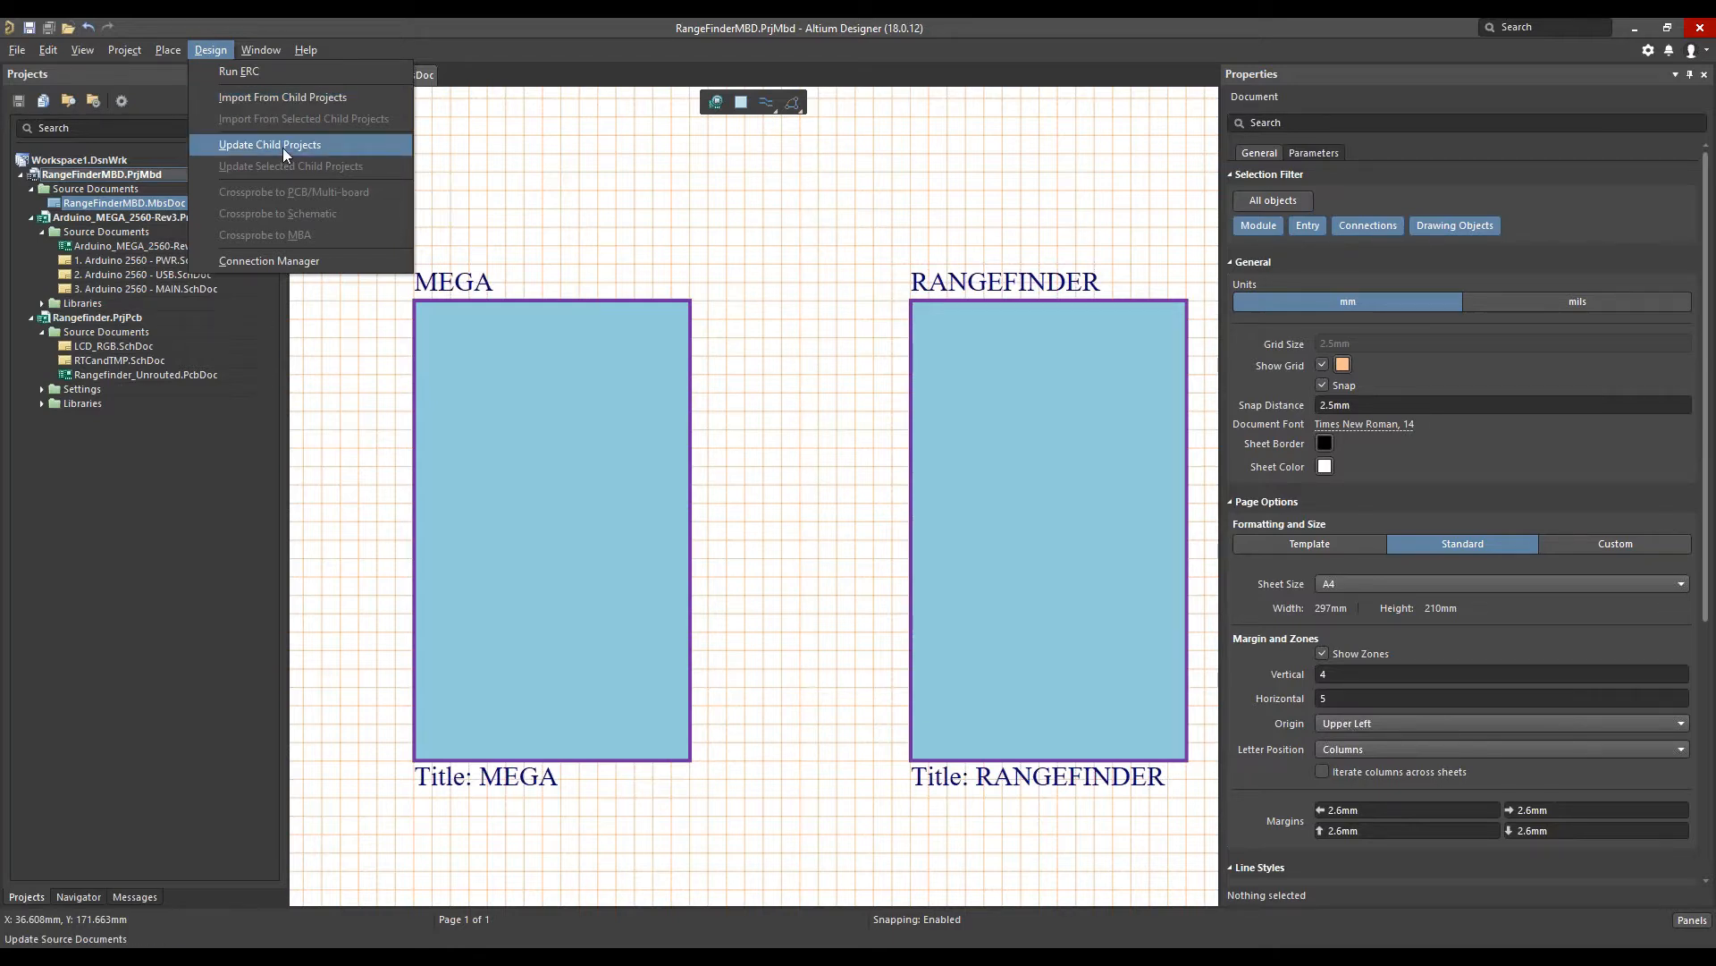
left_click(282, 99)
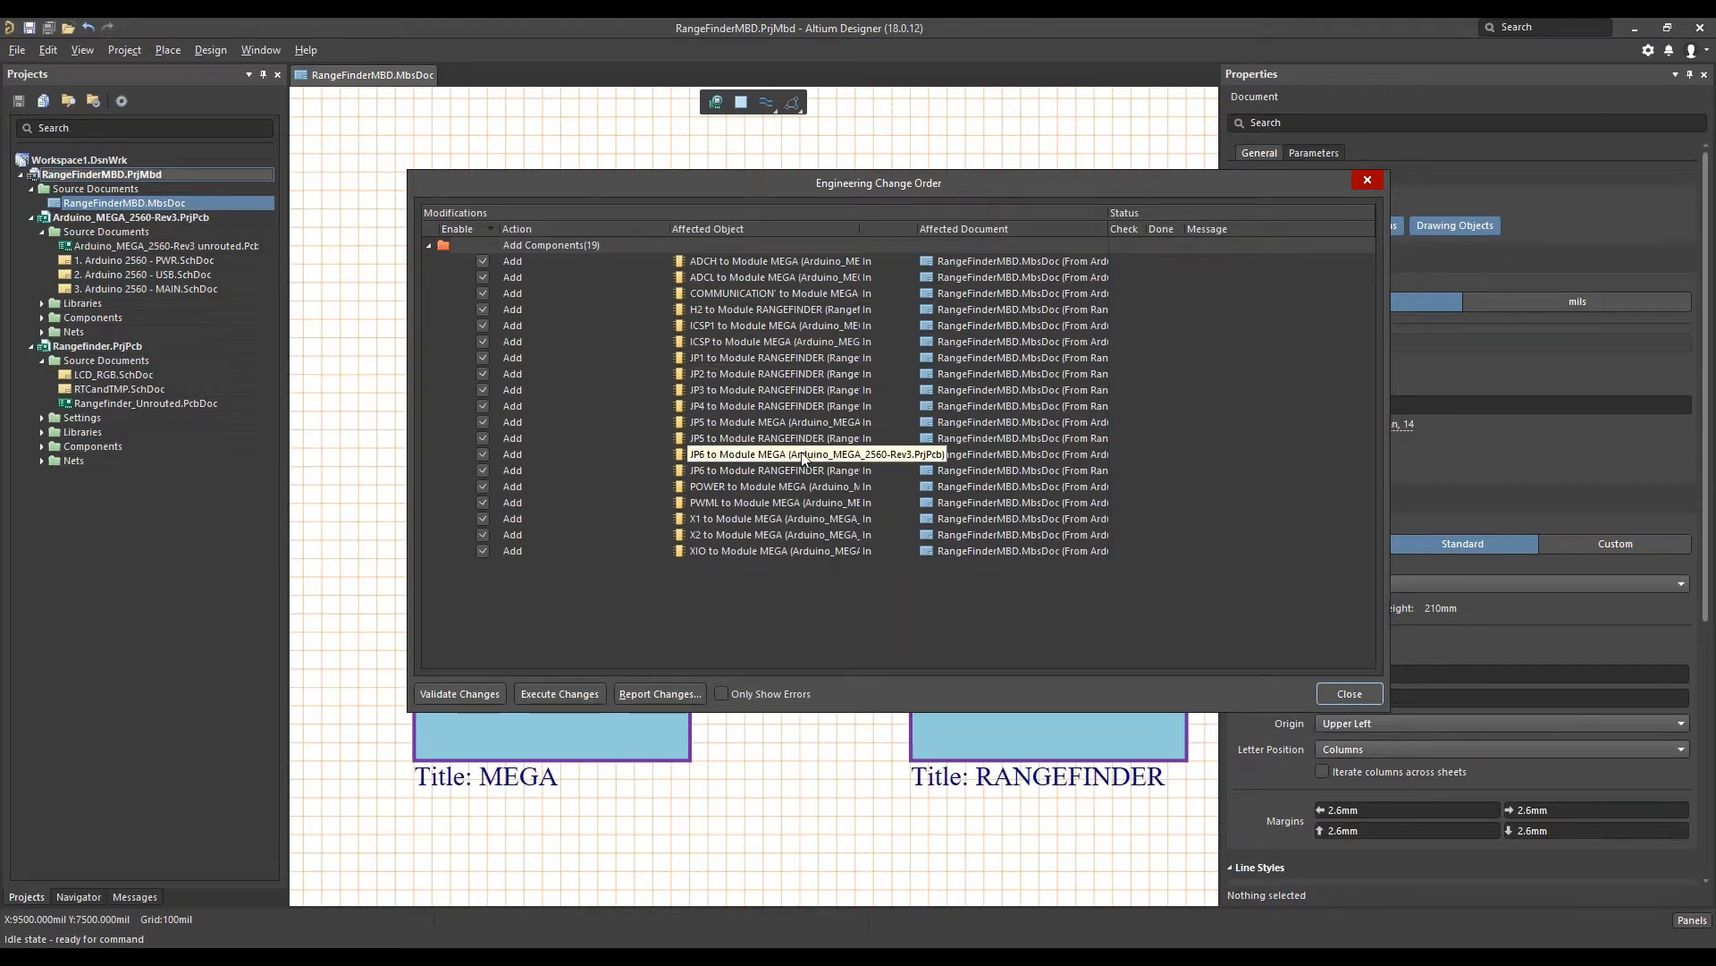
left_click(563, 687)
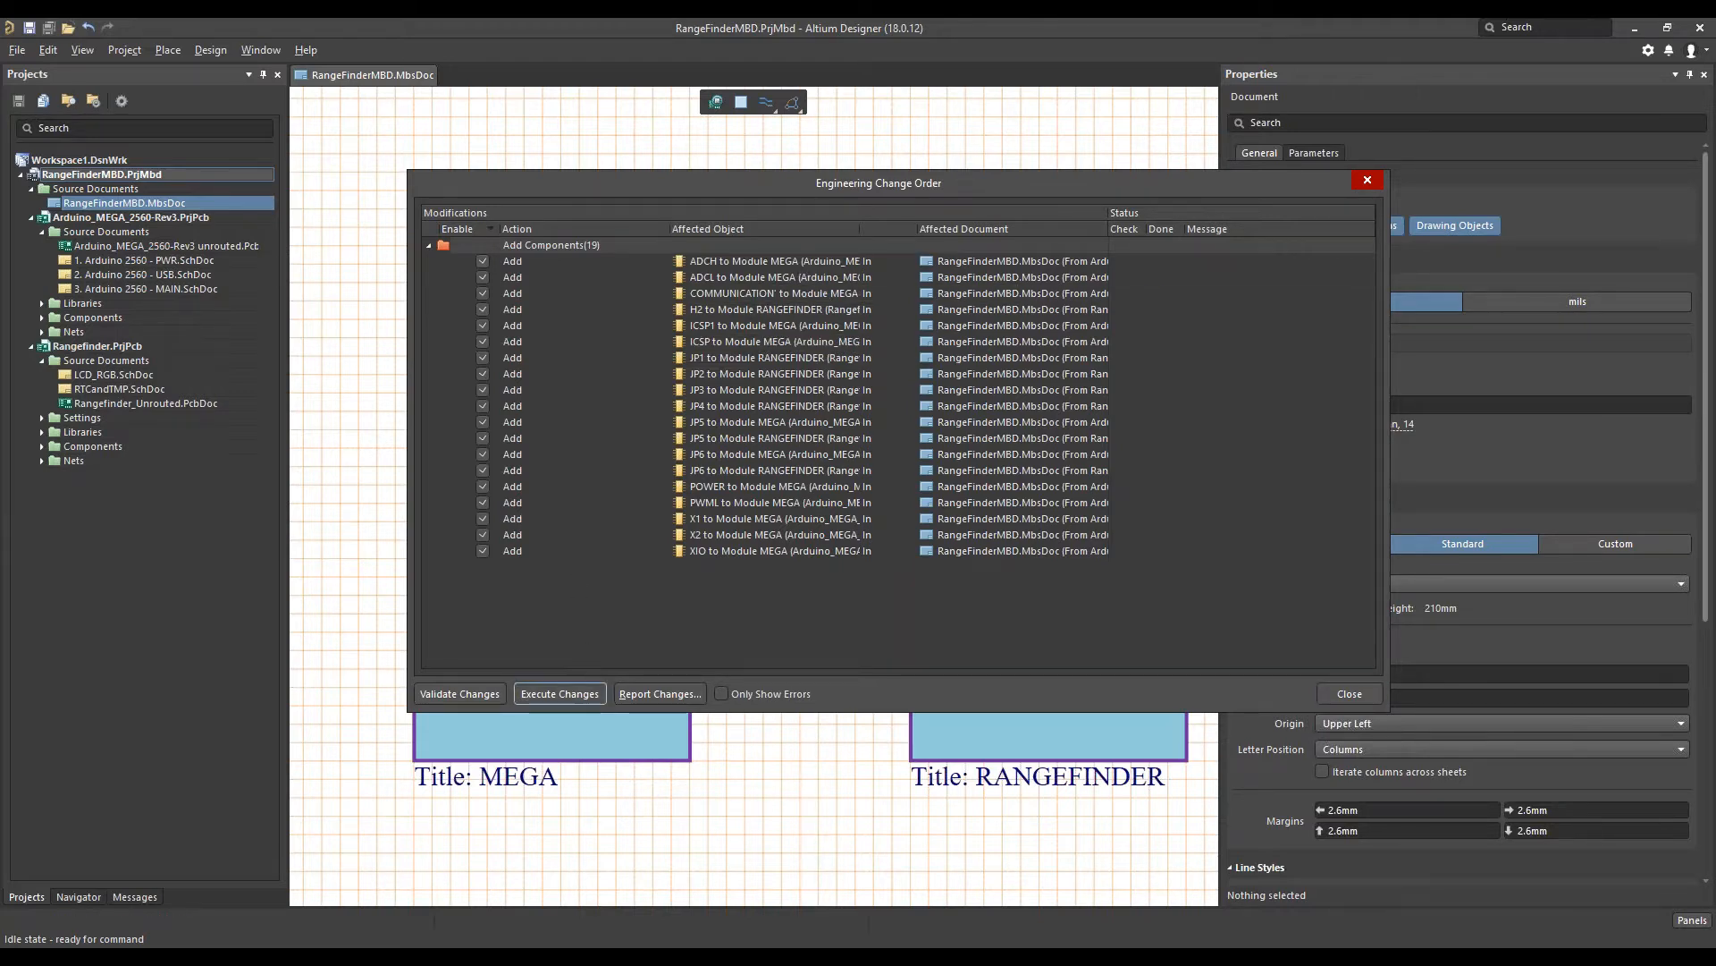
left_click(1349, 694)
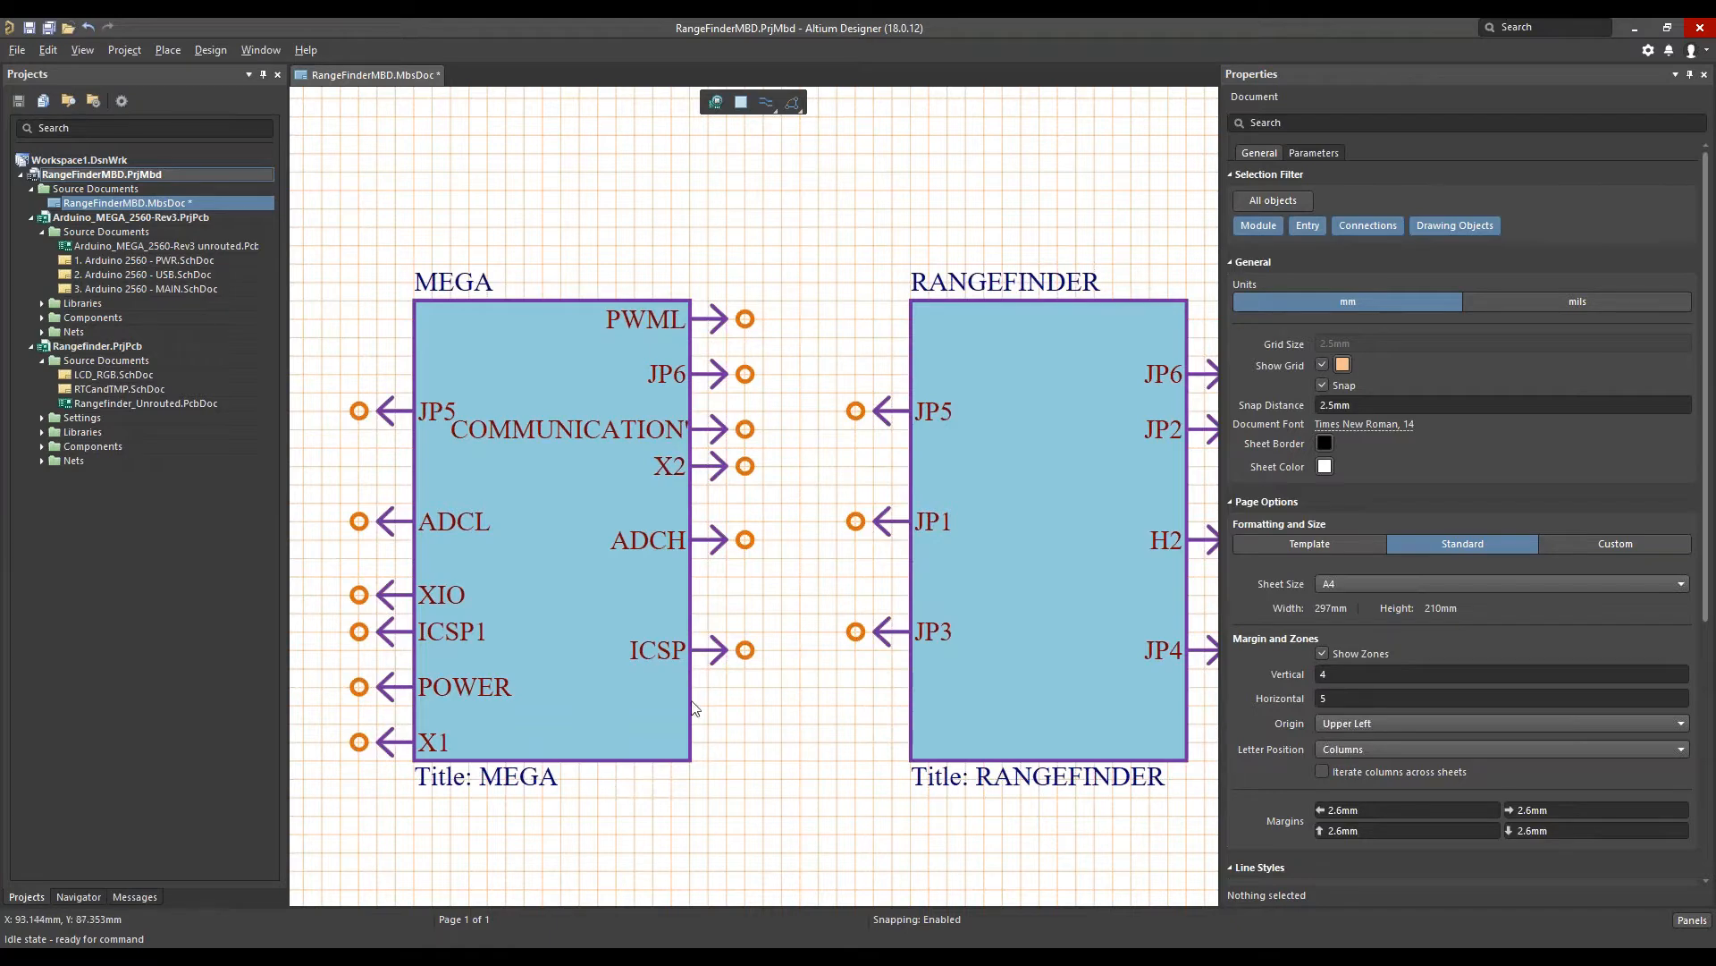
left_click(720, 664)
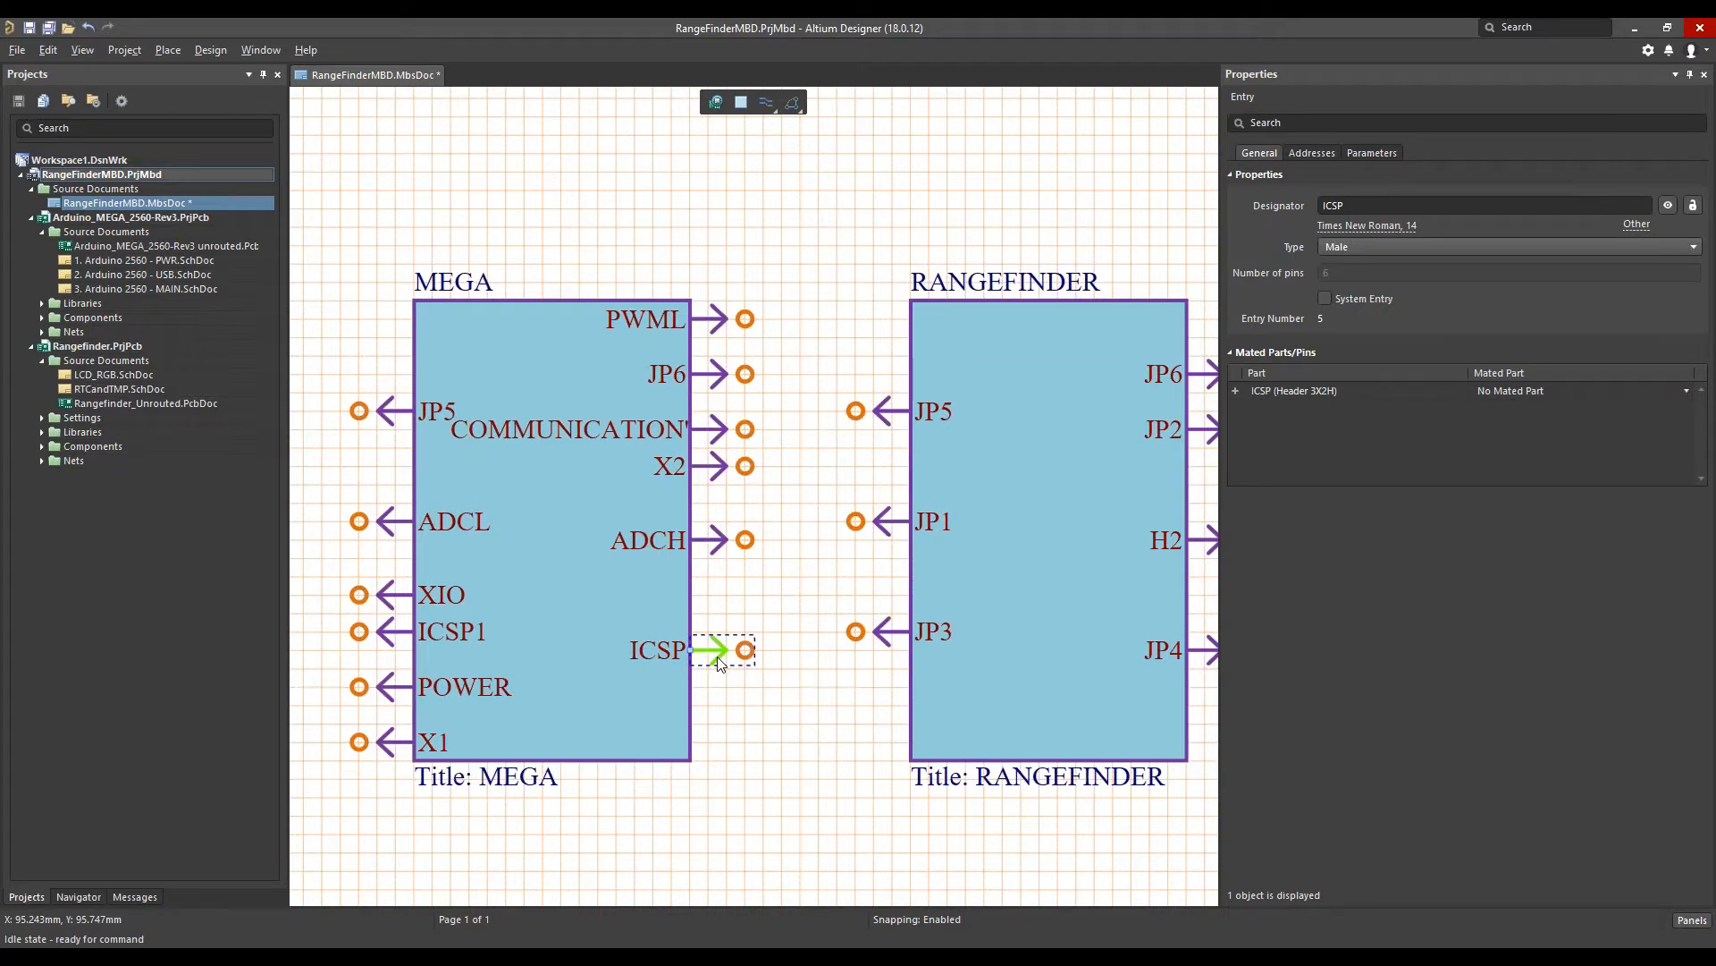
left_click(736, 697)
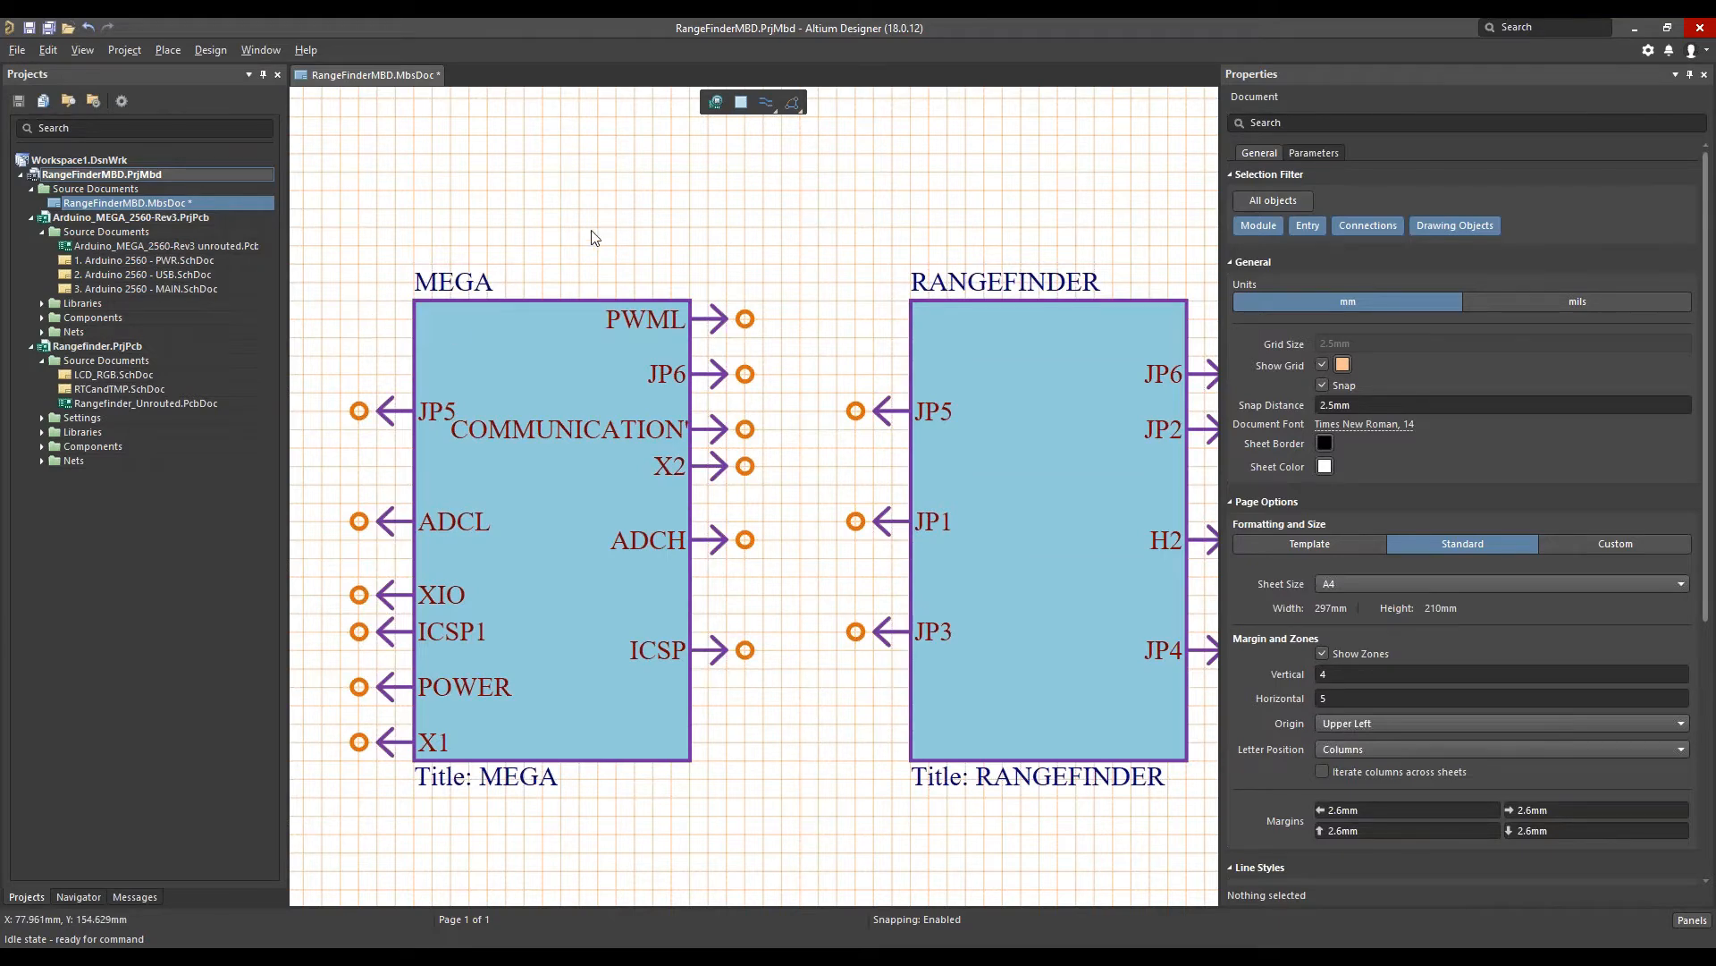
Open 3. Arduino 2560 - MAIN.SchDoc and examine the parameters of the COMMUNICATION' header
left_click(97, 289)
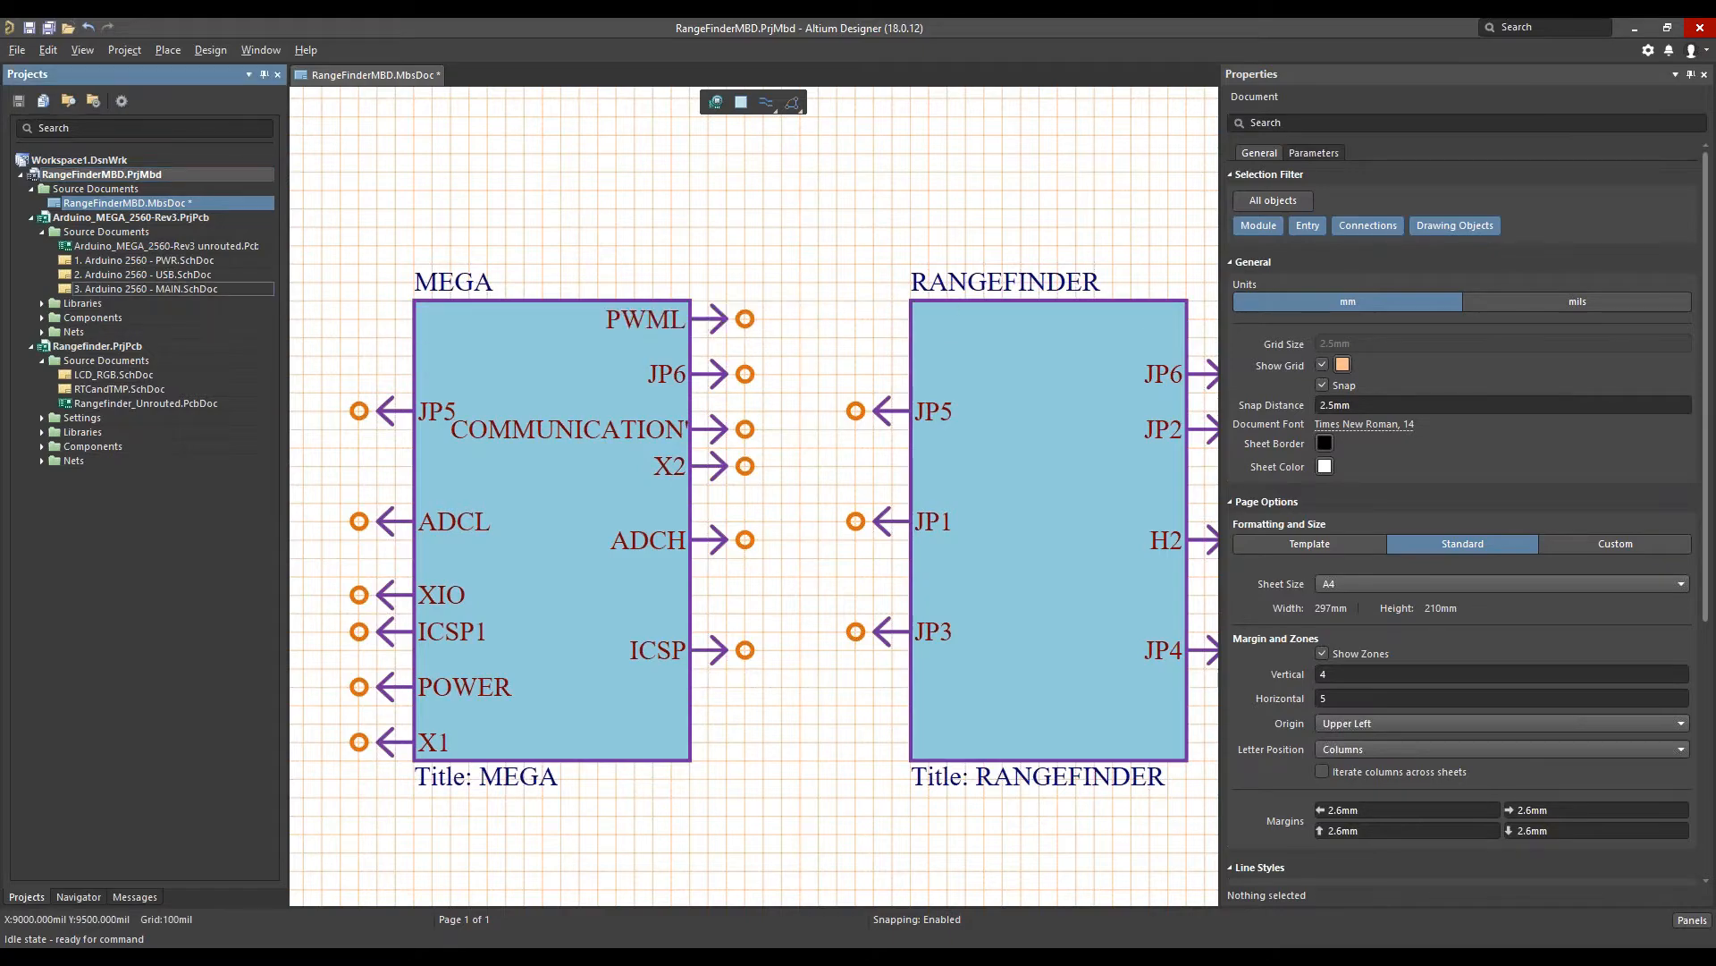
double_click(97, 288)
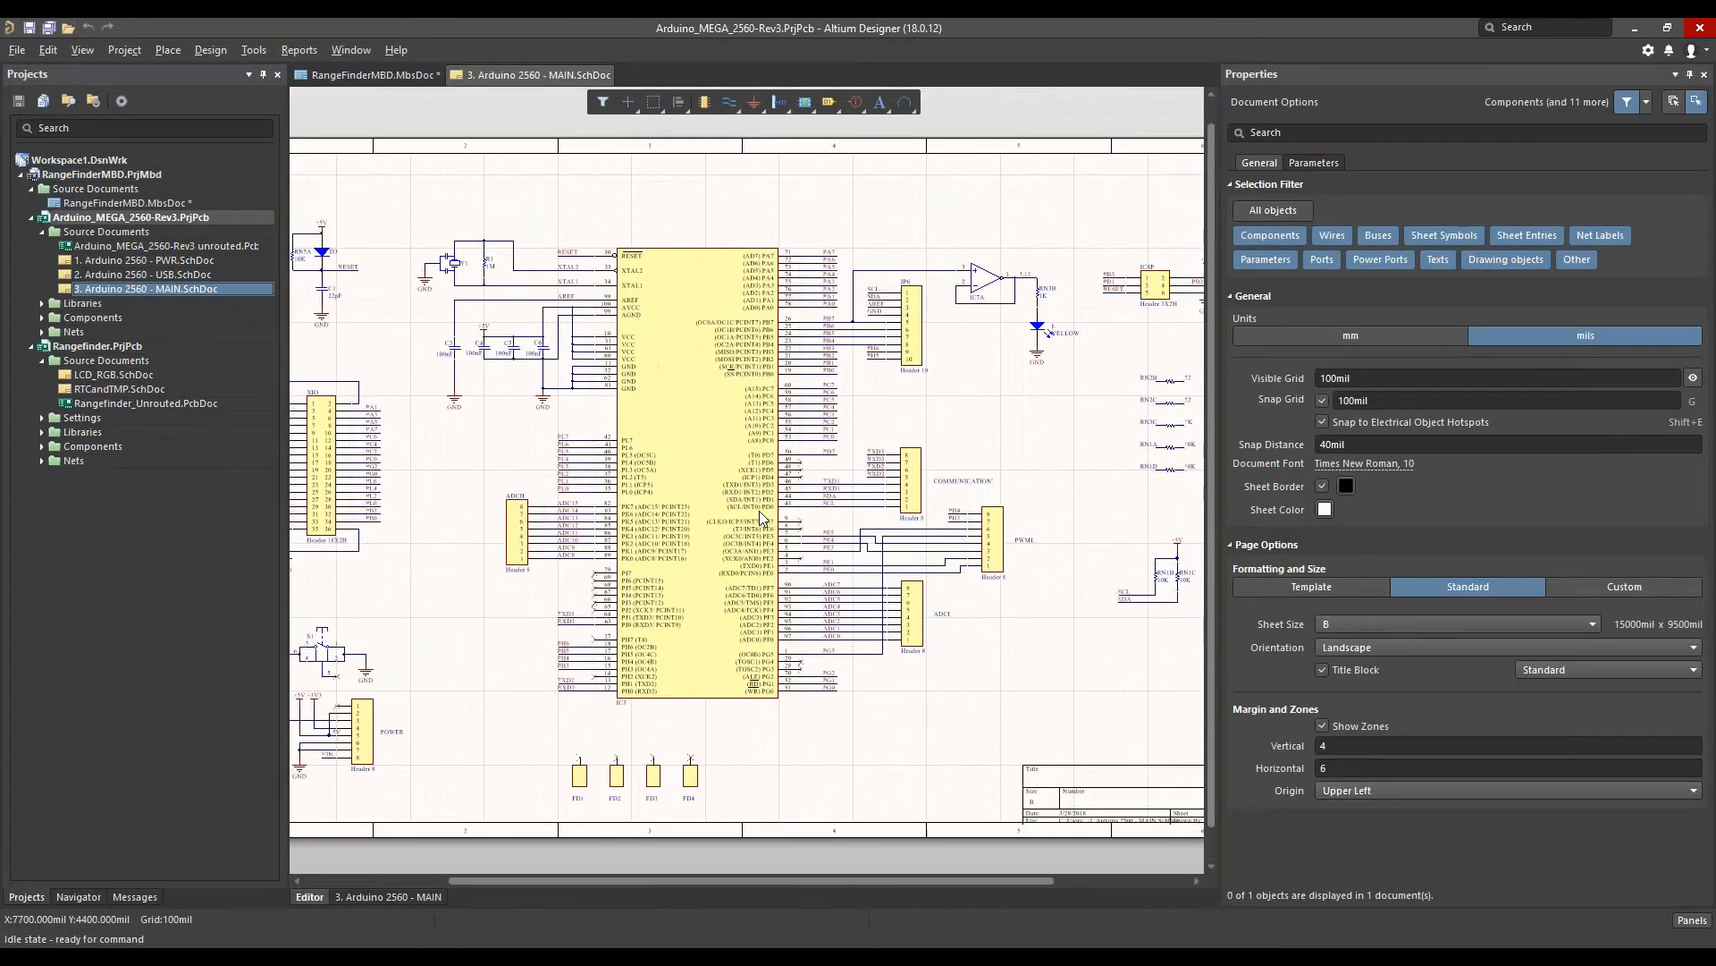
scroll(759, 511, "up", 5, "ctrl")
scroll(938, 595, "up", 3, "ctrl")
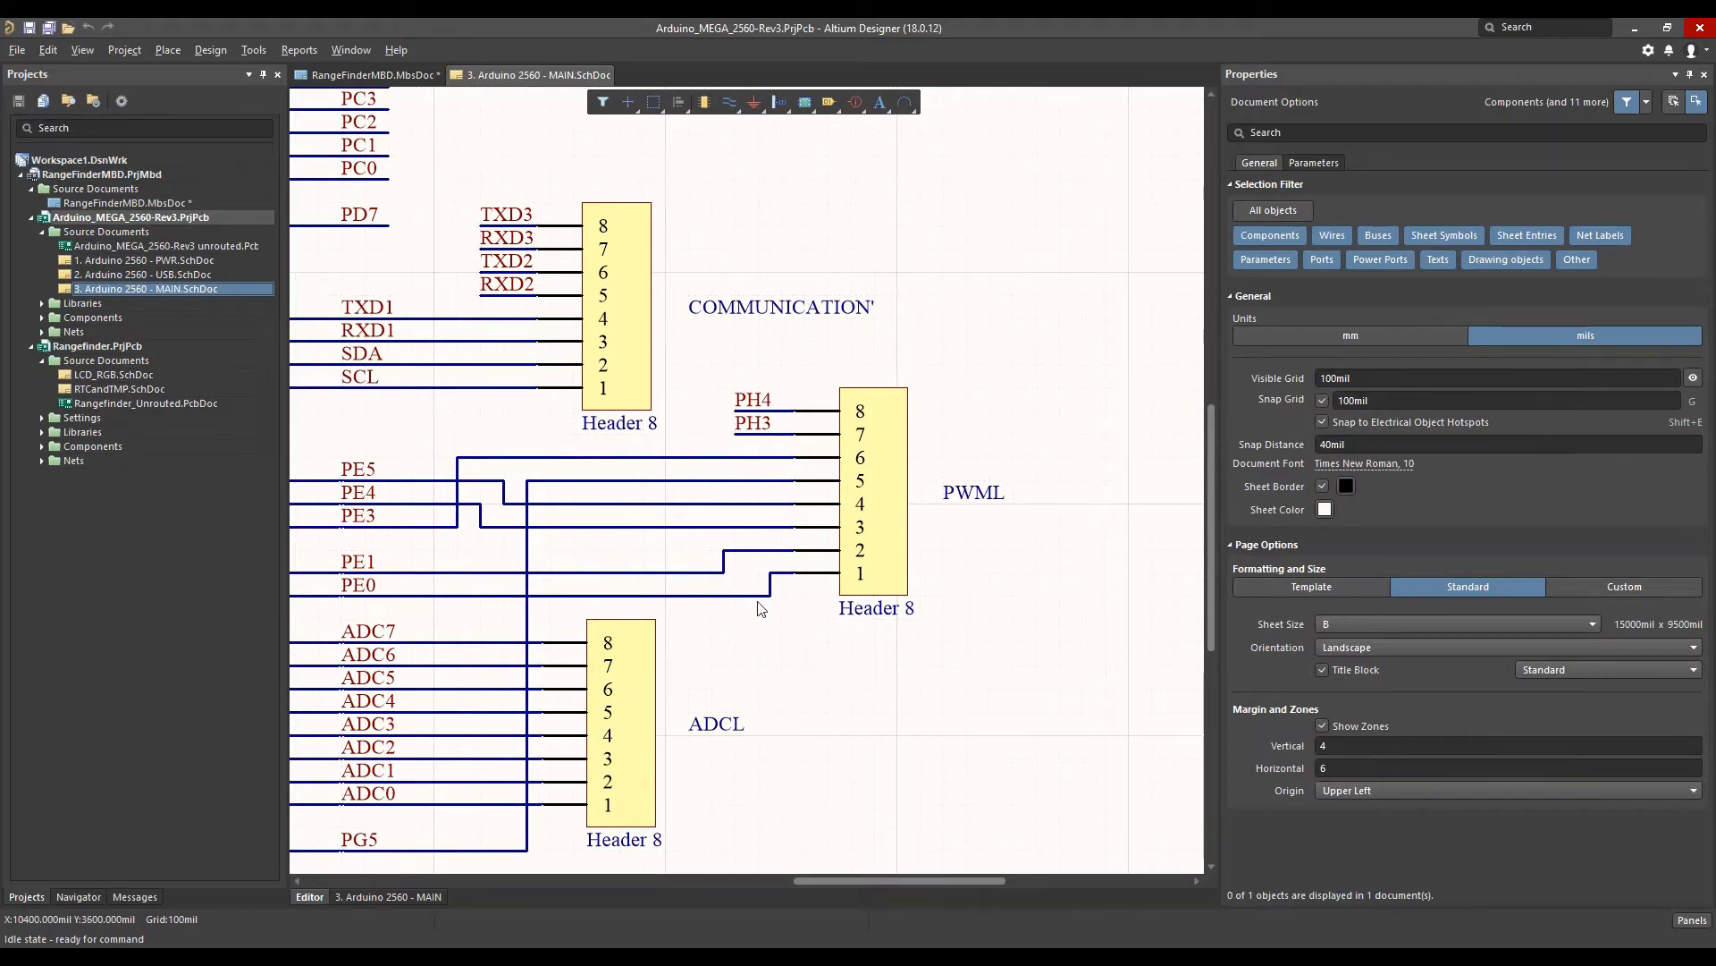
scroll(754, 605, "up", 1, "ctrl")
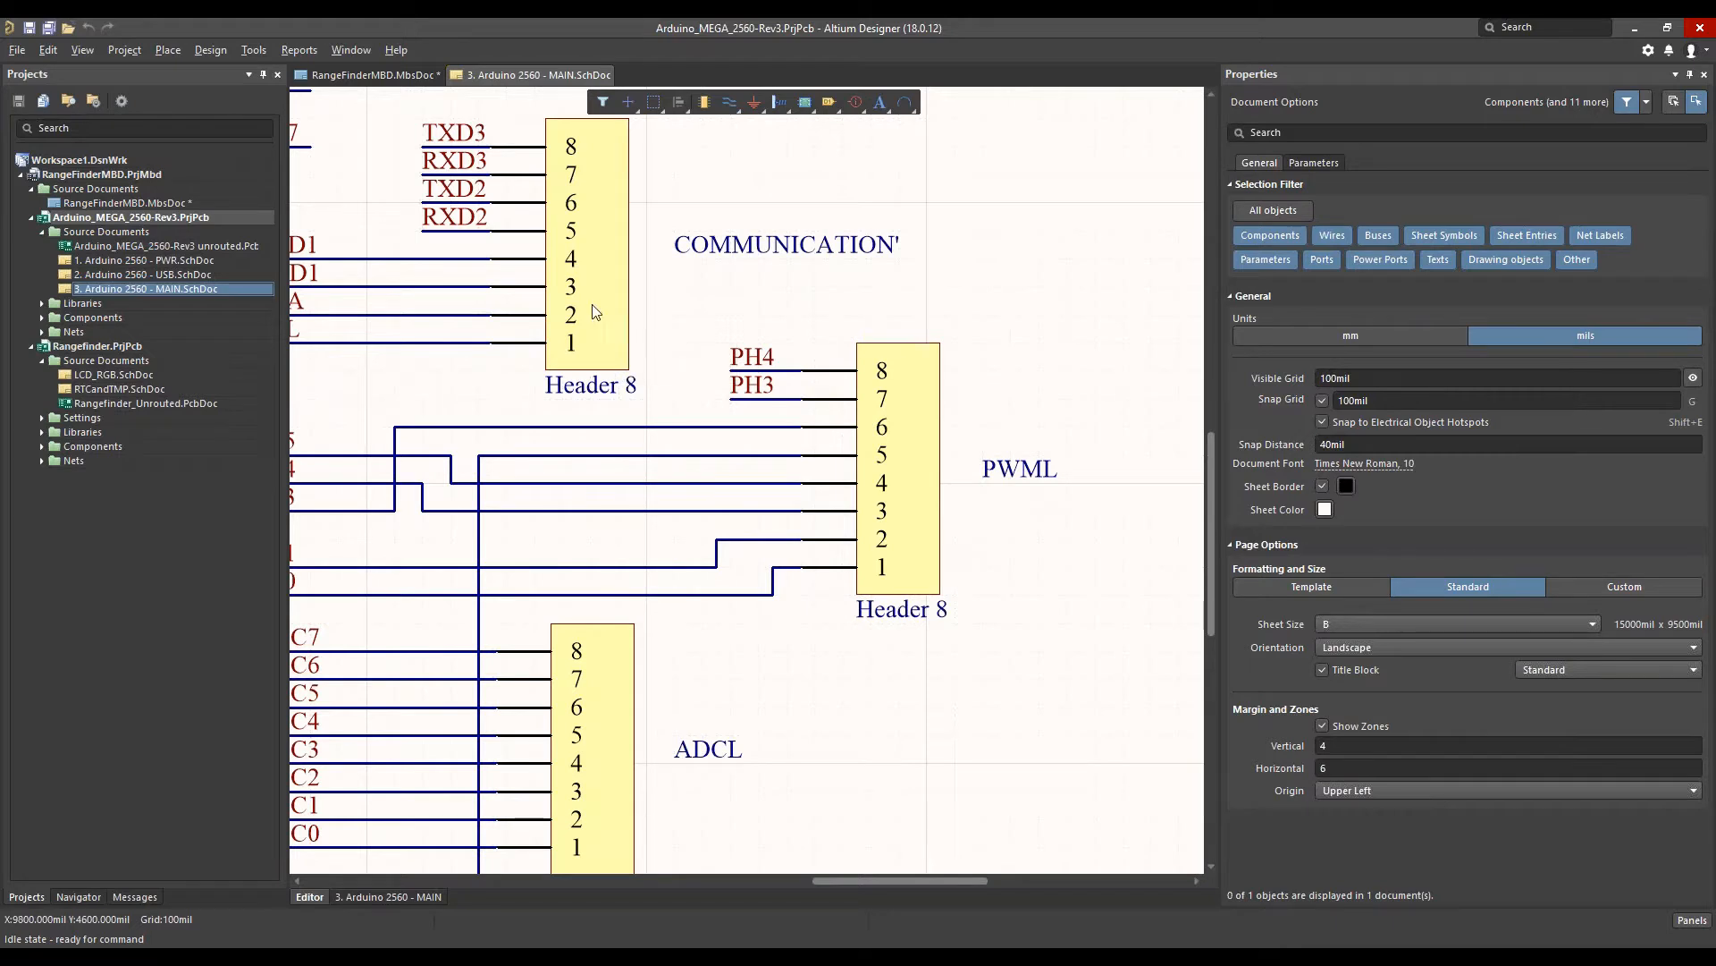
left_click(590, 260)
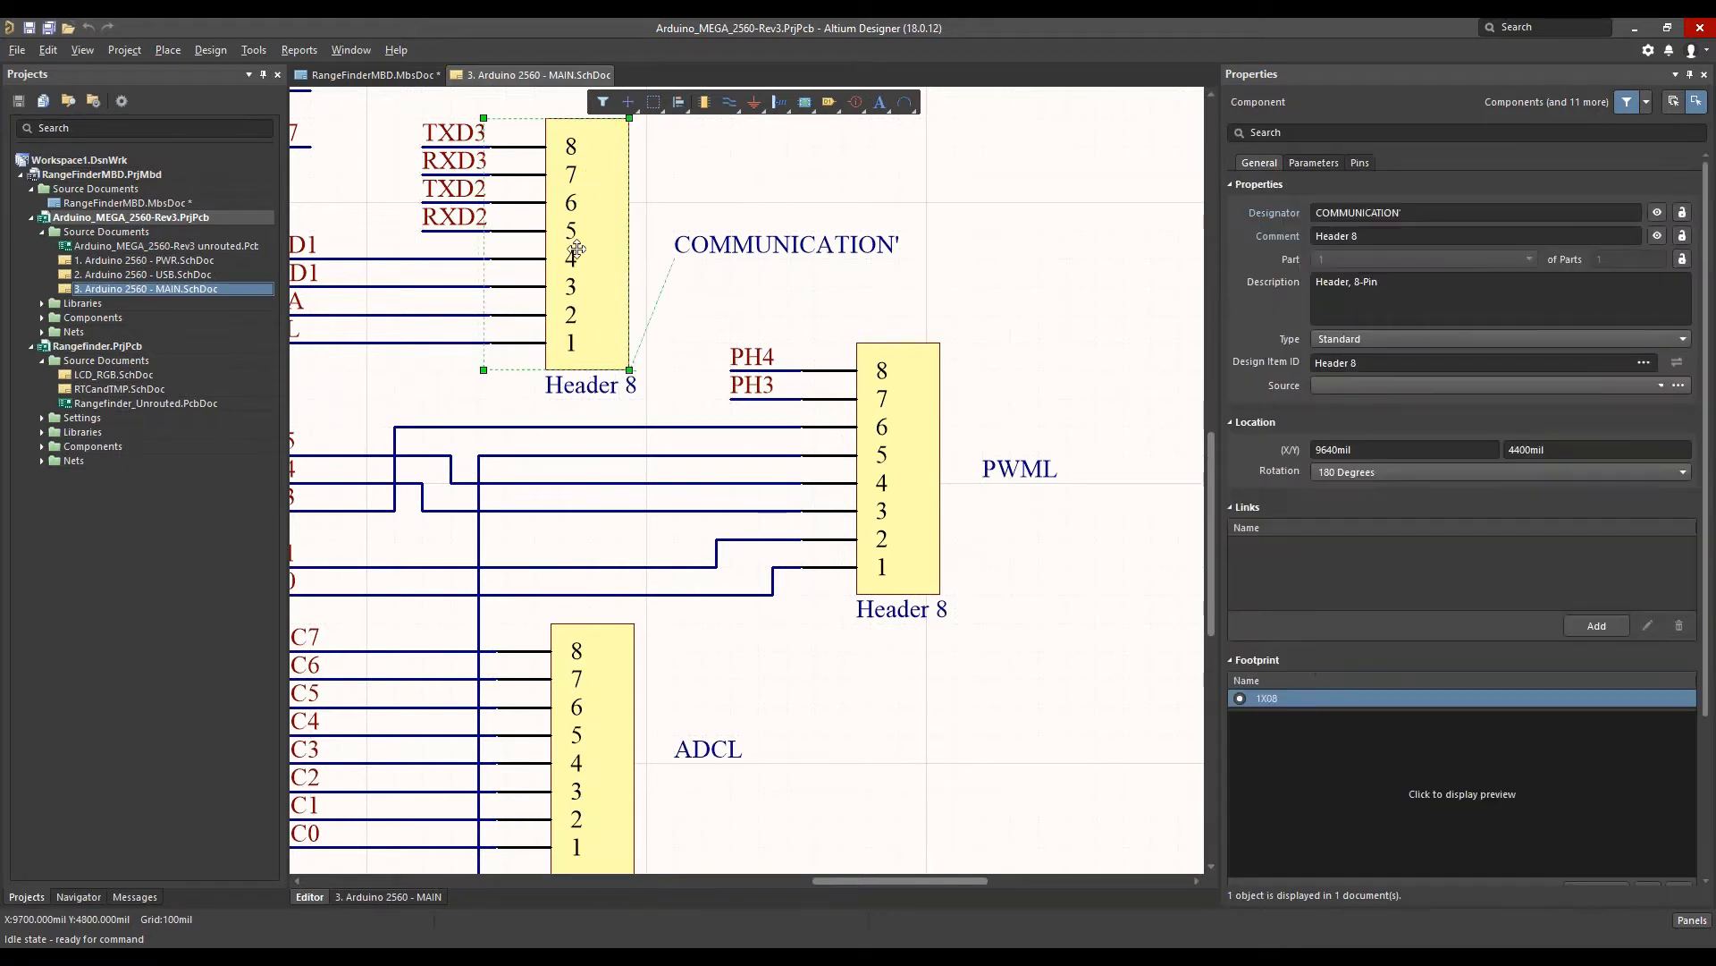
left_click(1314, 162)
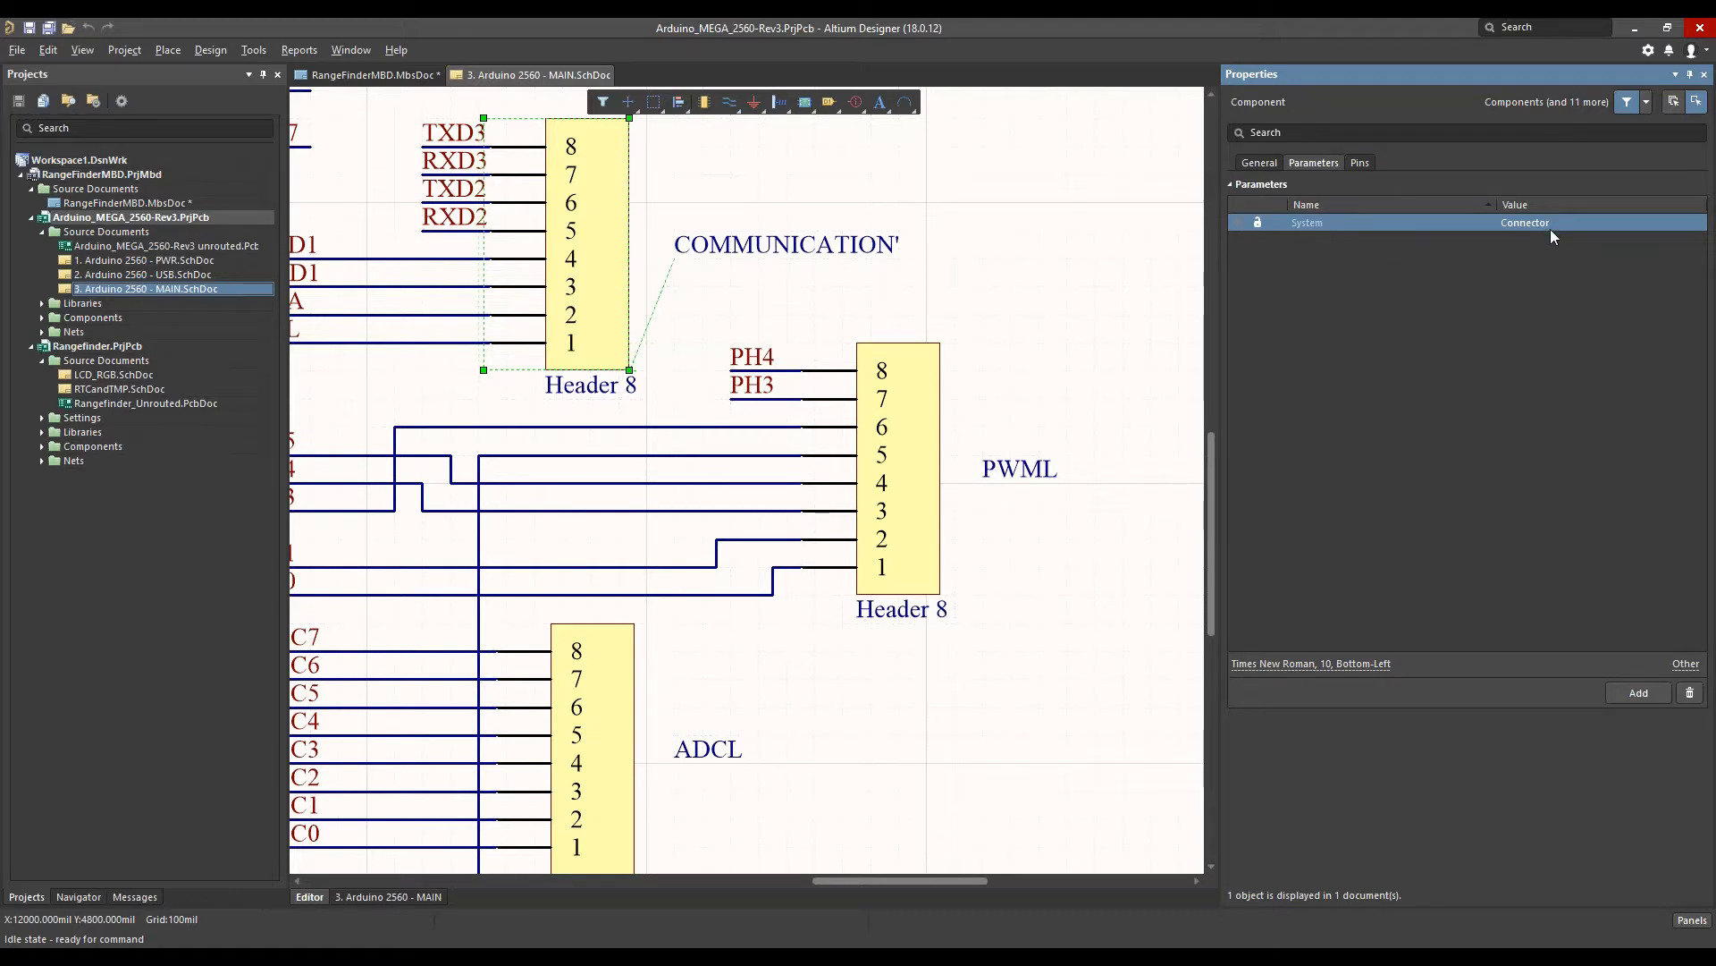
Check the component parameters of the PWML and ADCL headers on the MAIN schematic, leaving nothing selected
left_click(1064, 362)
left_click(926, 445)
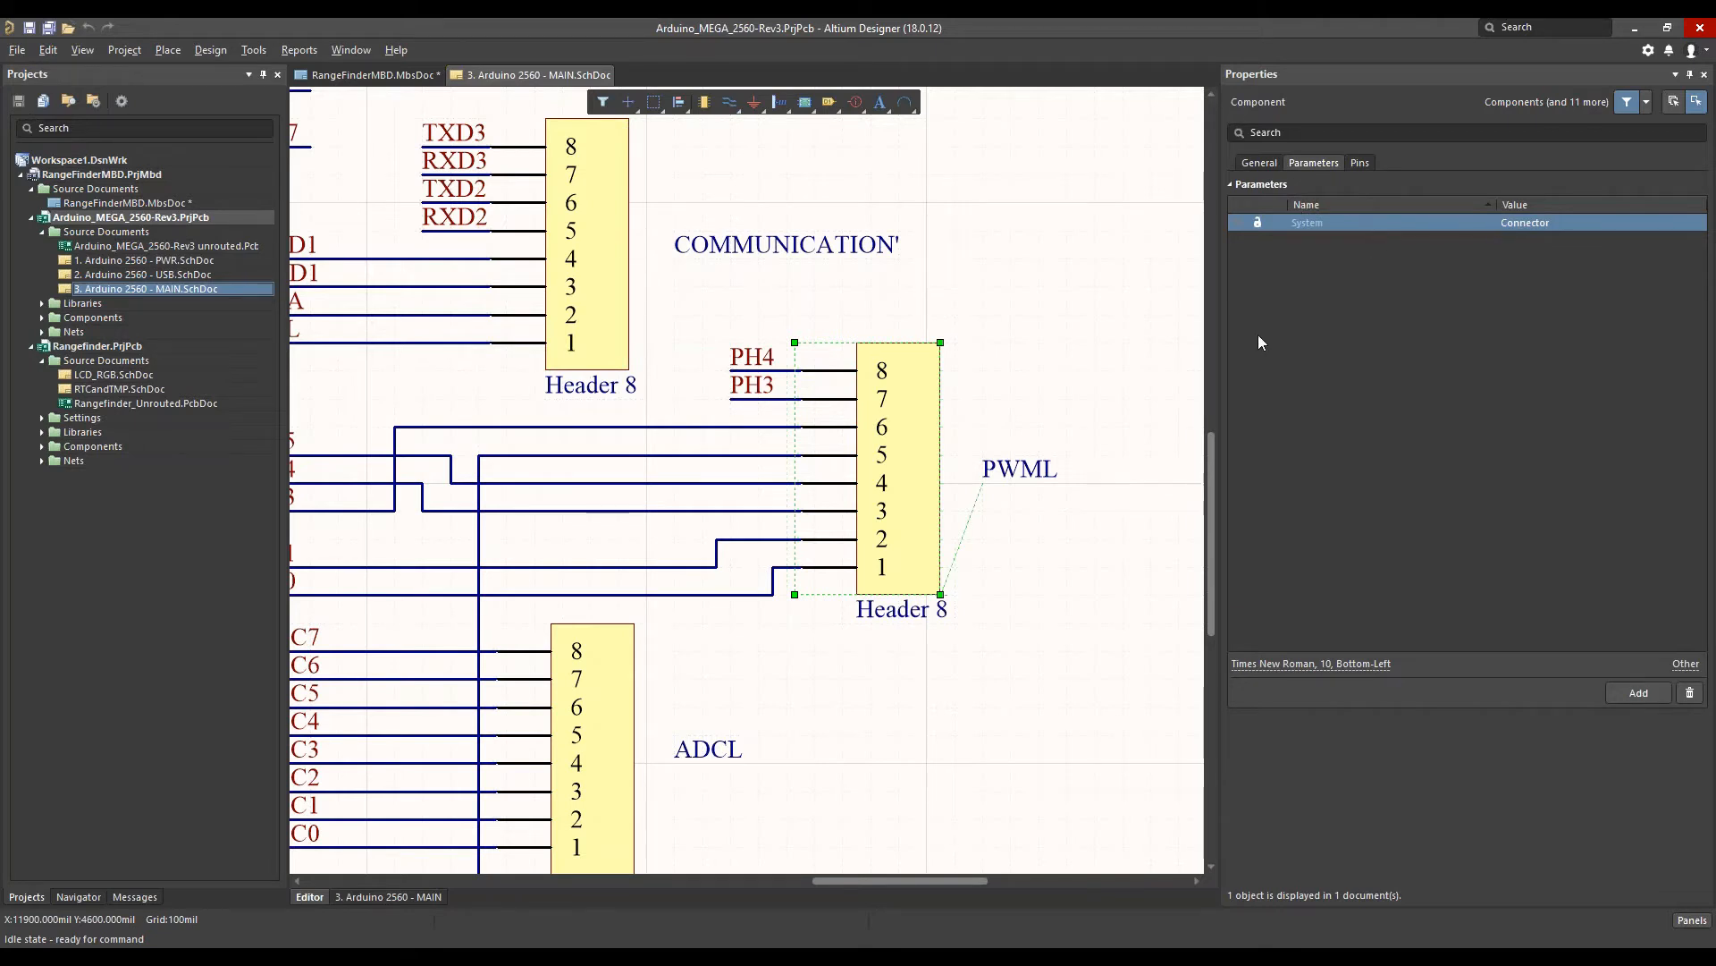
left_click(622, 674)
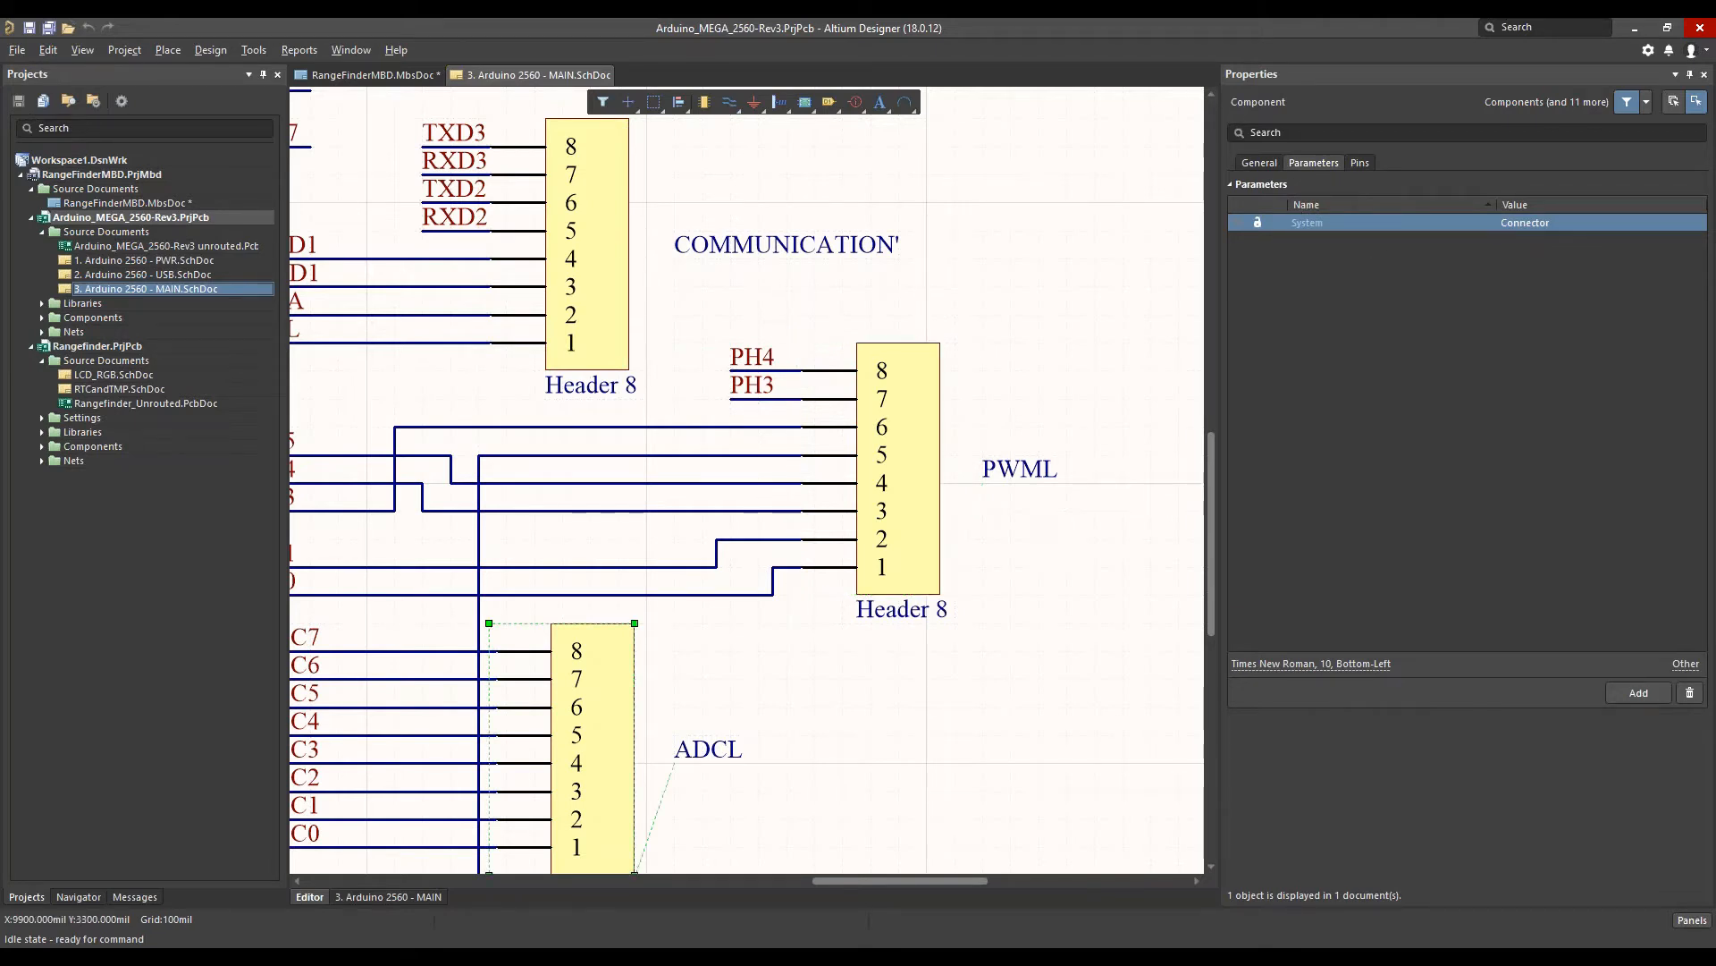
left_click(1054, 215)
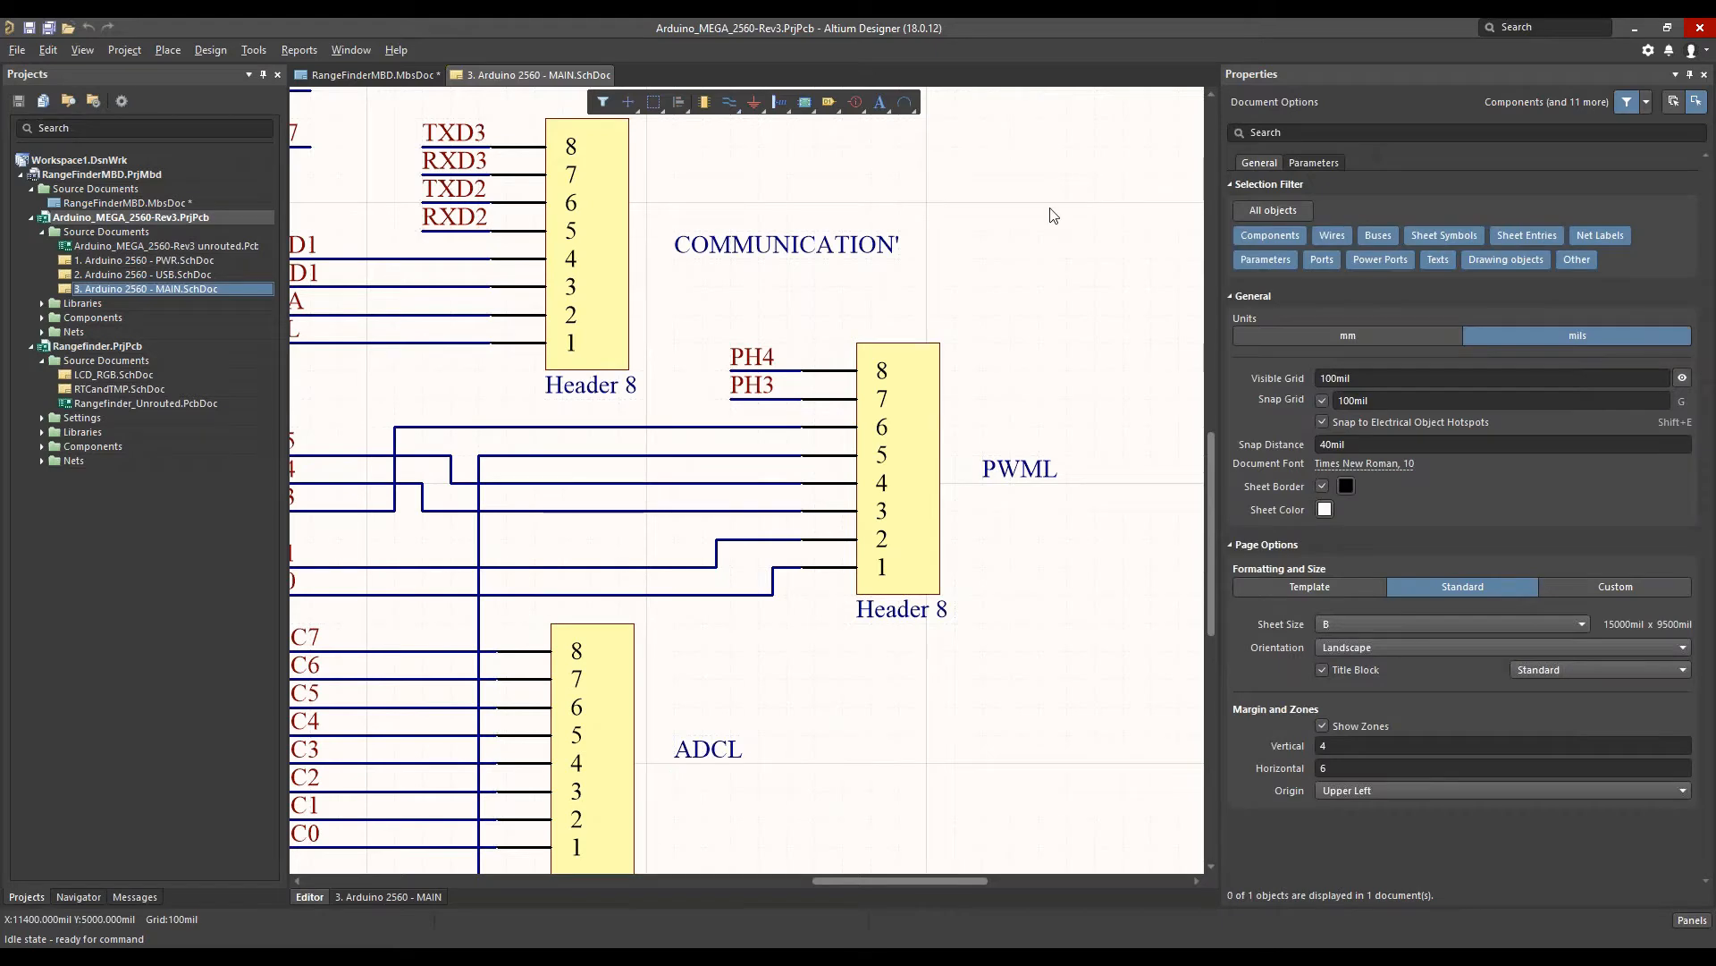
Return to RangeFinderMBD.MbsDoc and examine the pins and mated part assignments of the MEGA module's PWML entry
double_click(92, 201)
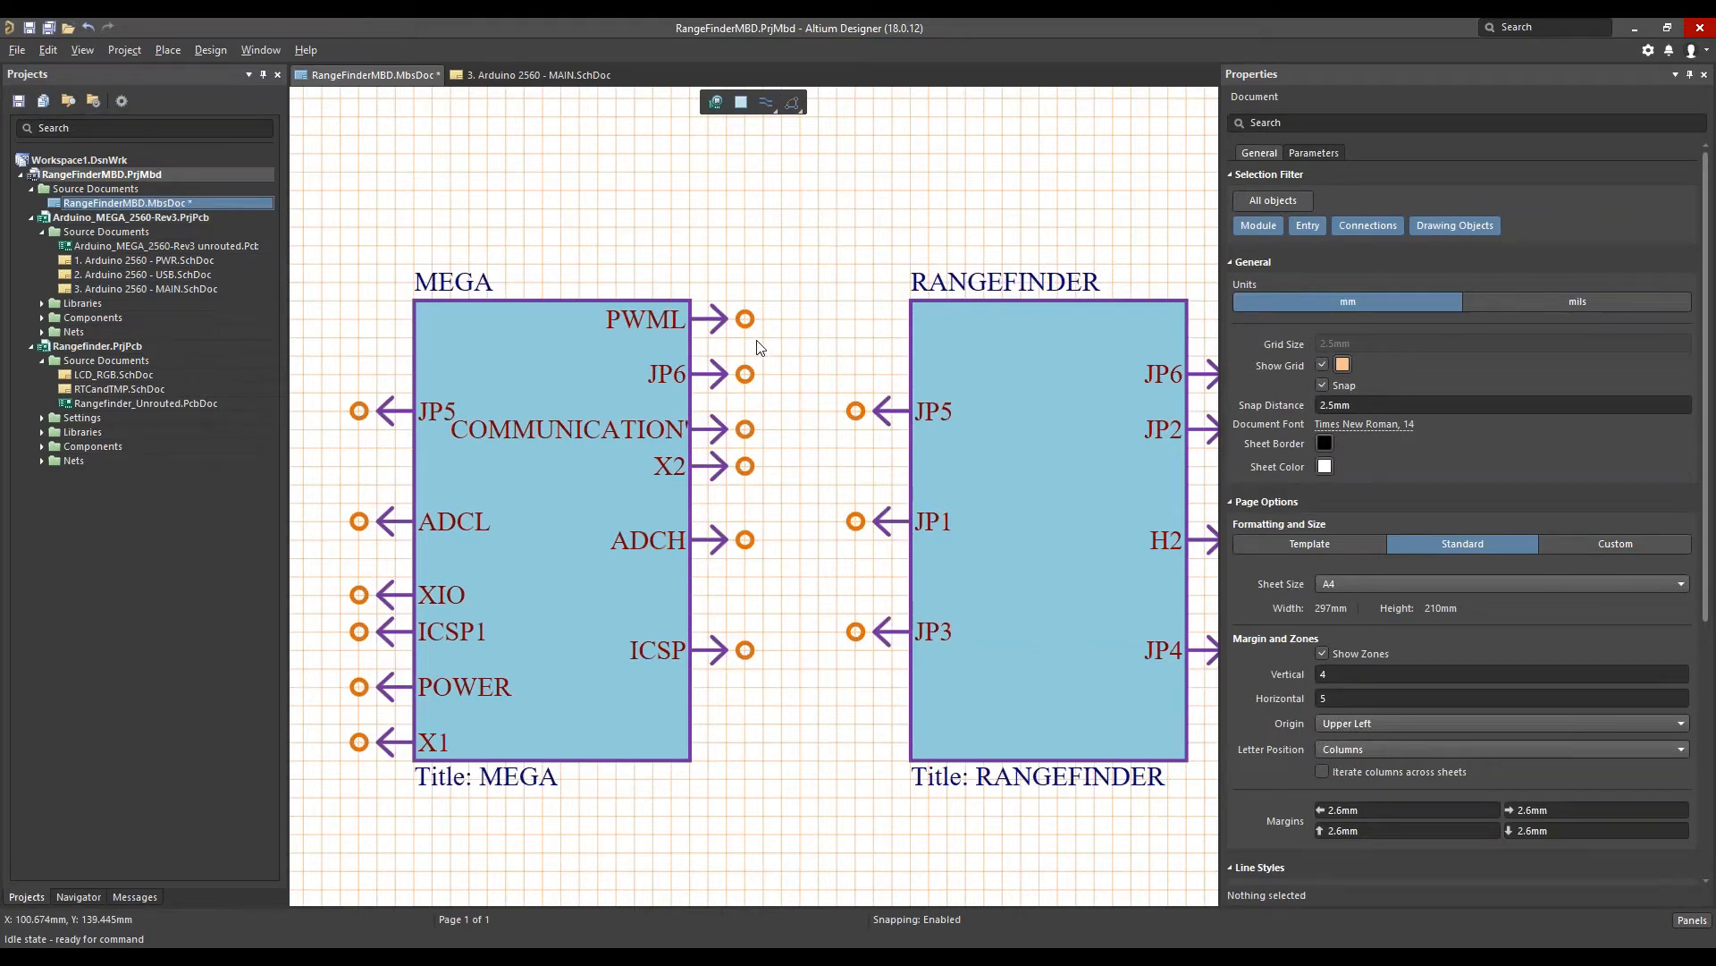
left_click(713, 325)
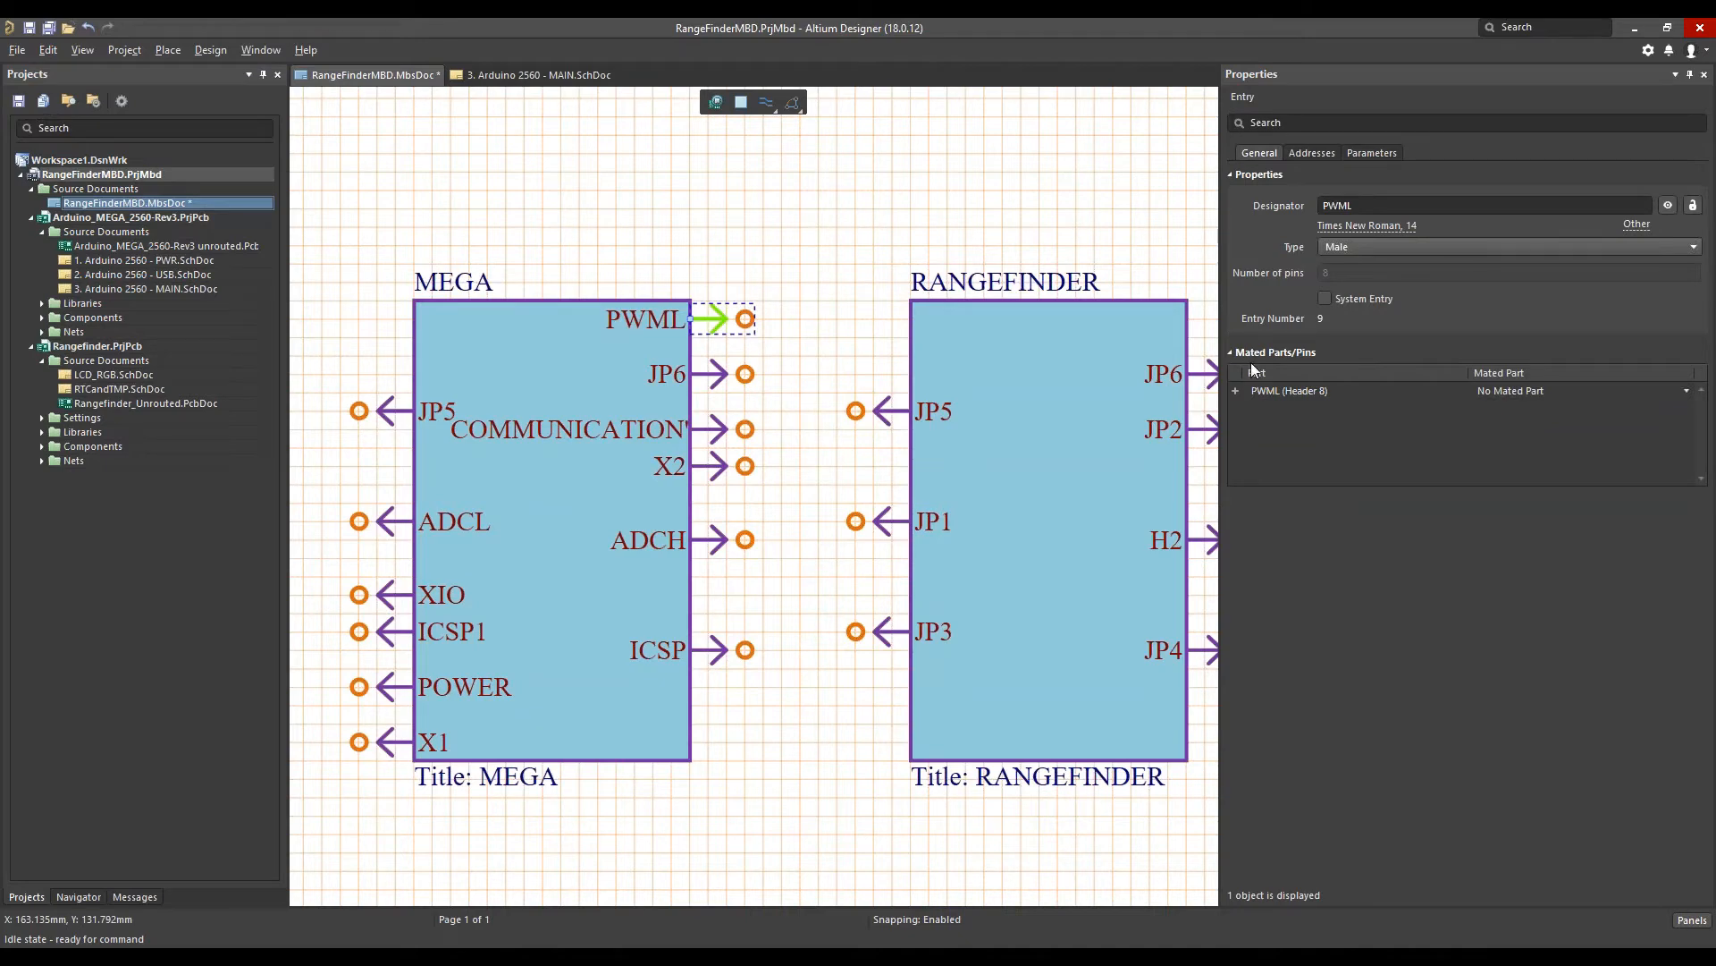
left_click(1236, 391)
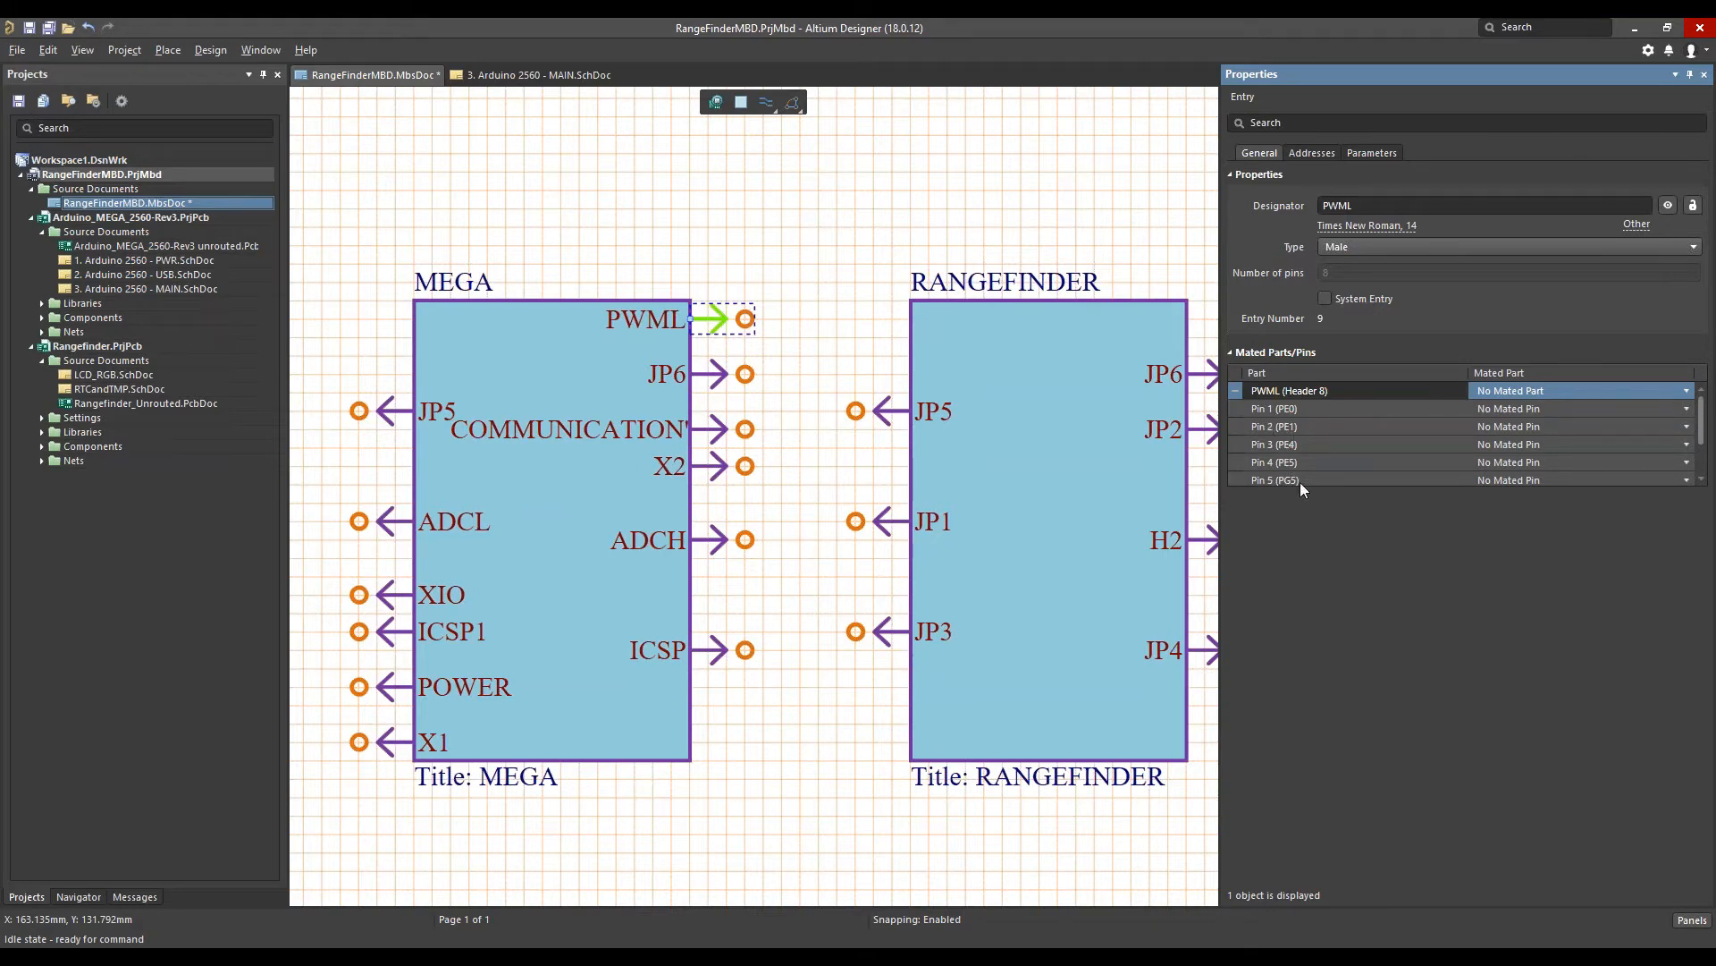
left_click(816, 280)
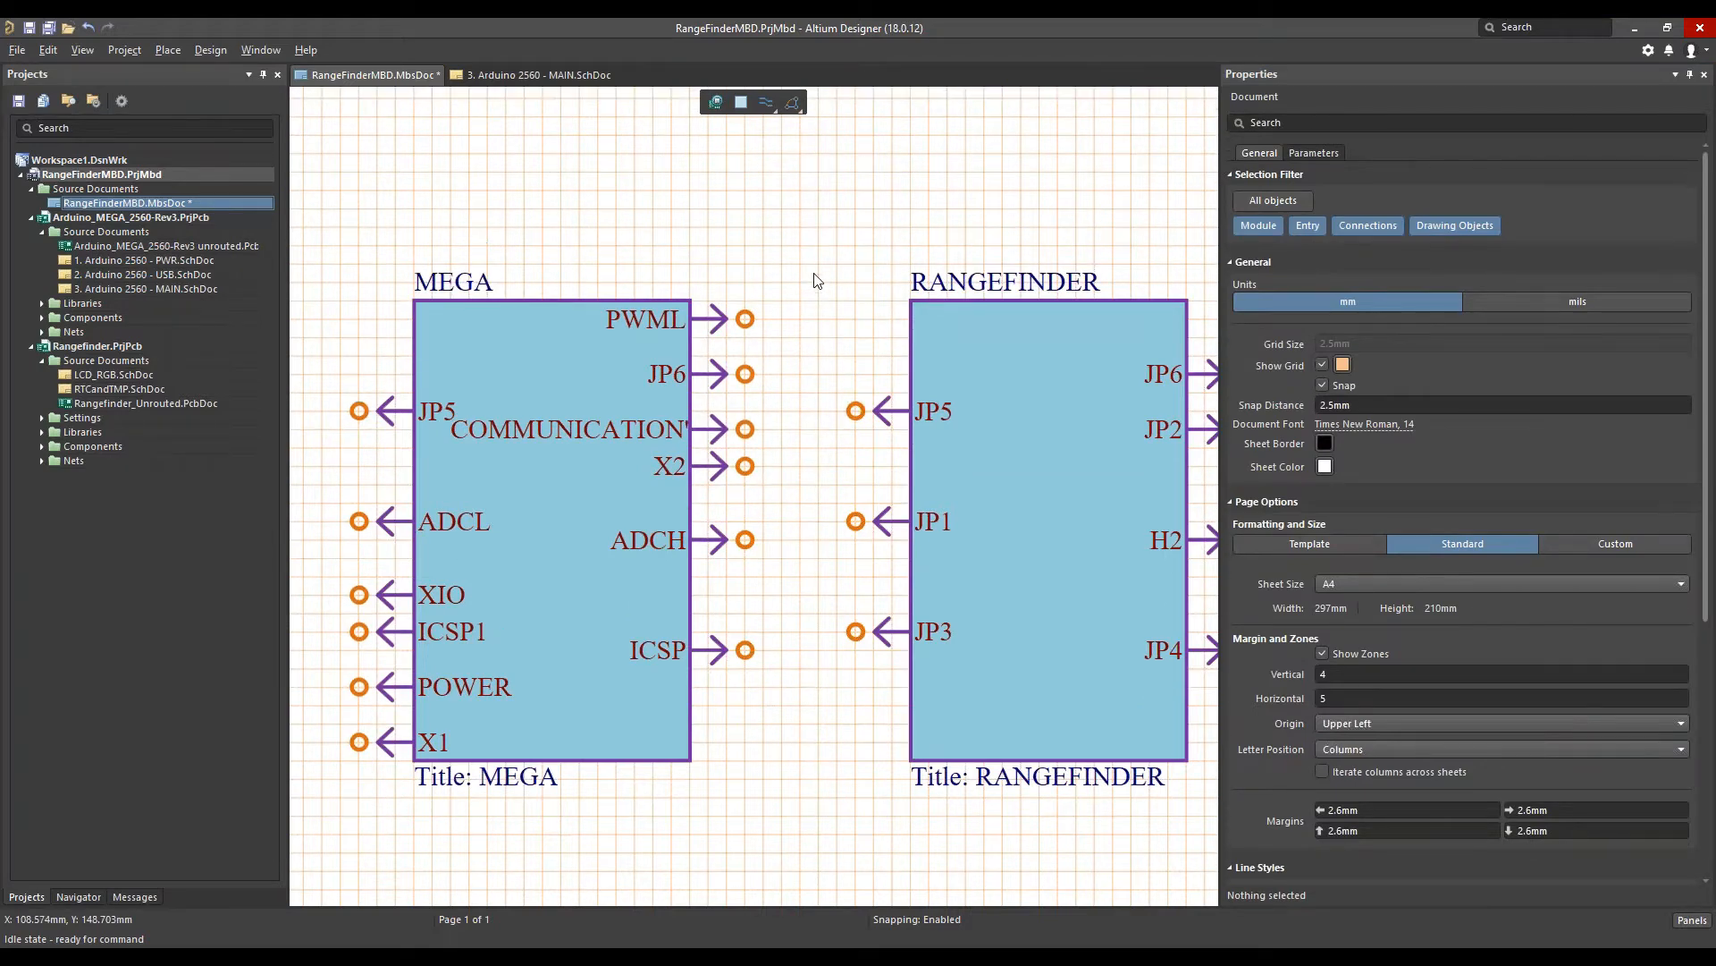
Move the MEGA module farther from the RANGEFINDER module, keeping the COMMUNICATION' label in its original place
scroll(816, 280, "down", 3, "ctrl")
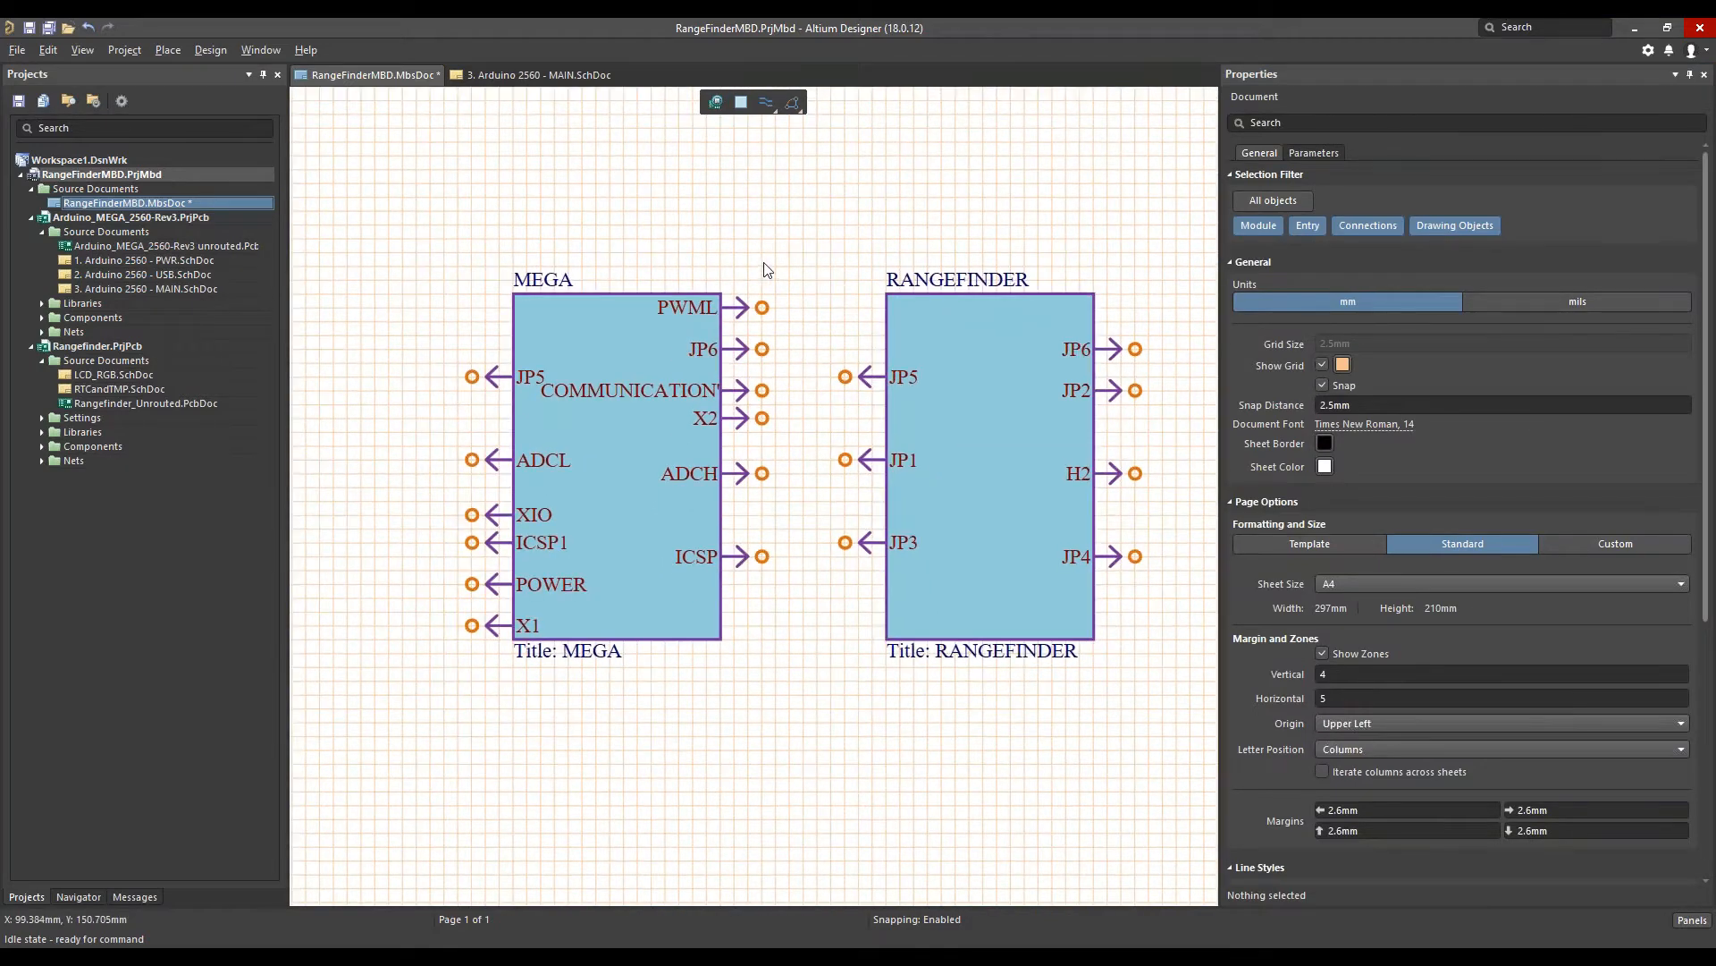
left_click_drag(672, 385, 613, 380)
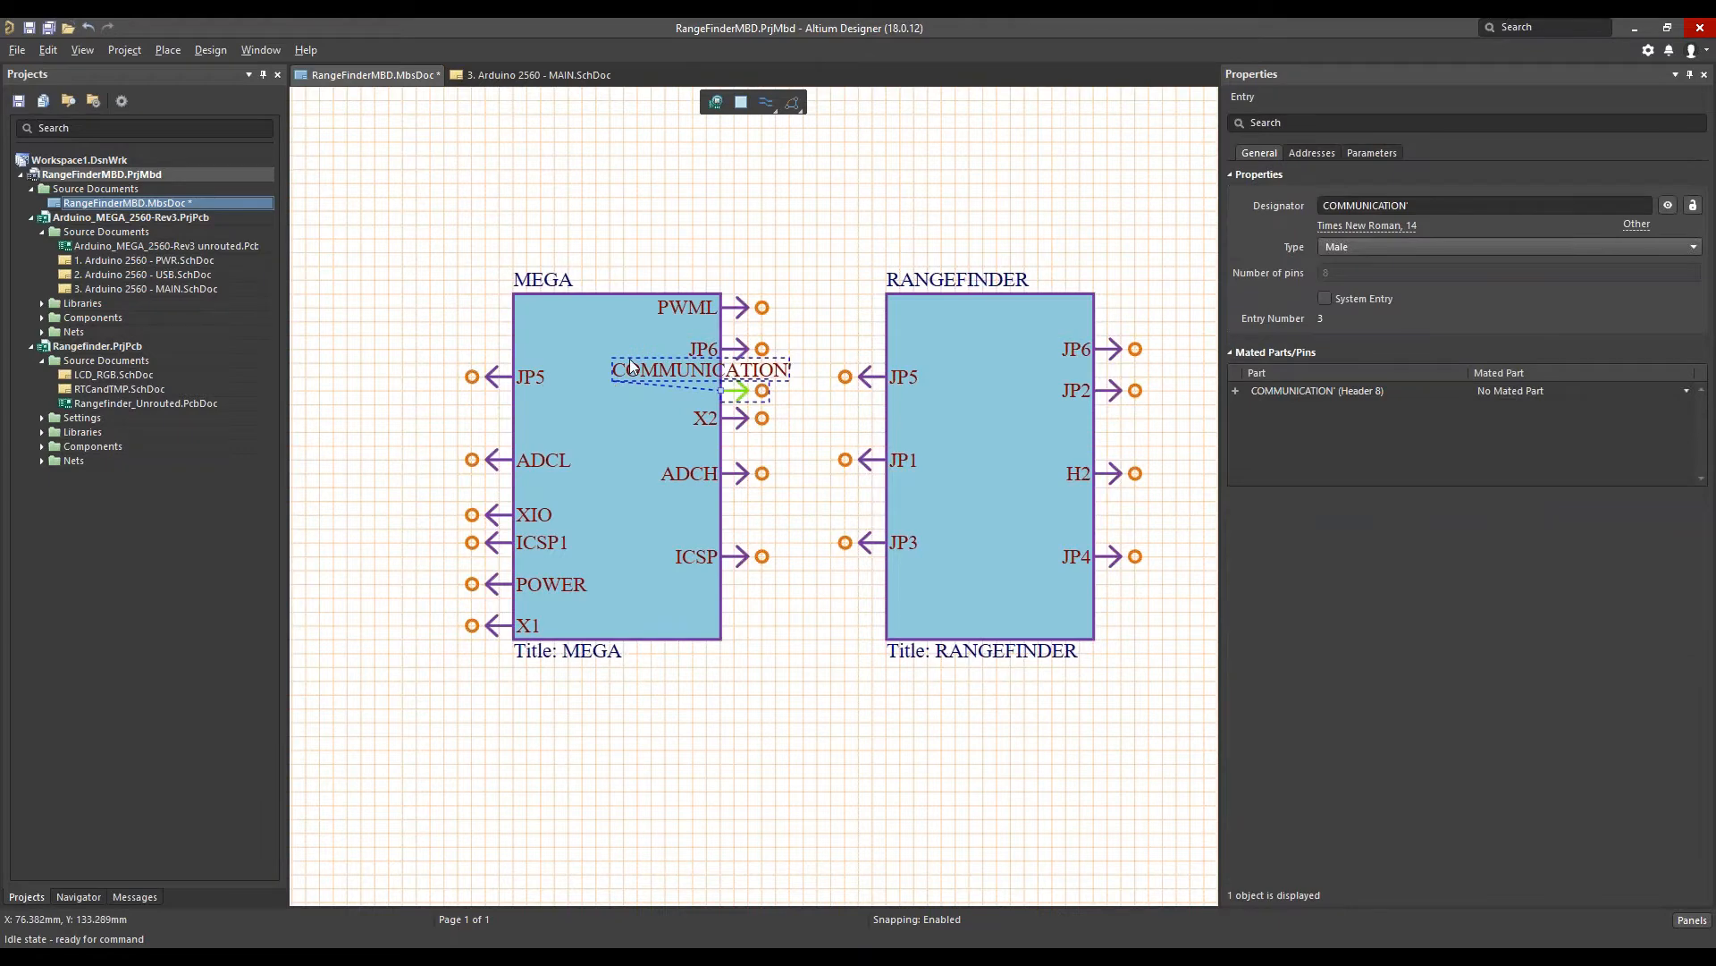
key("ctrl+z")
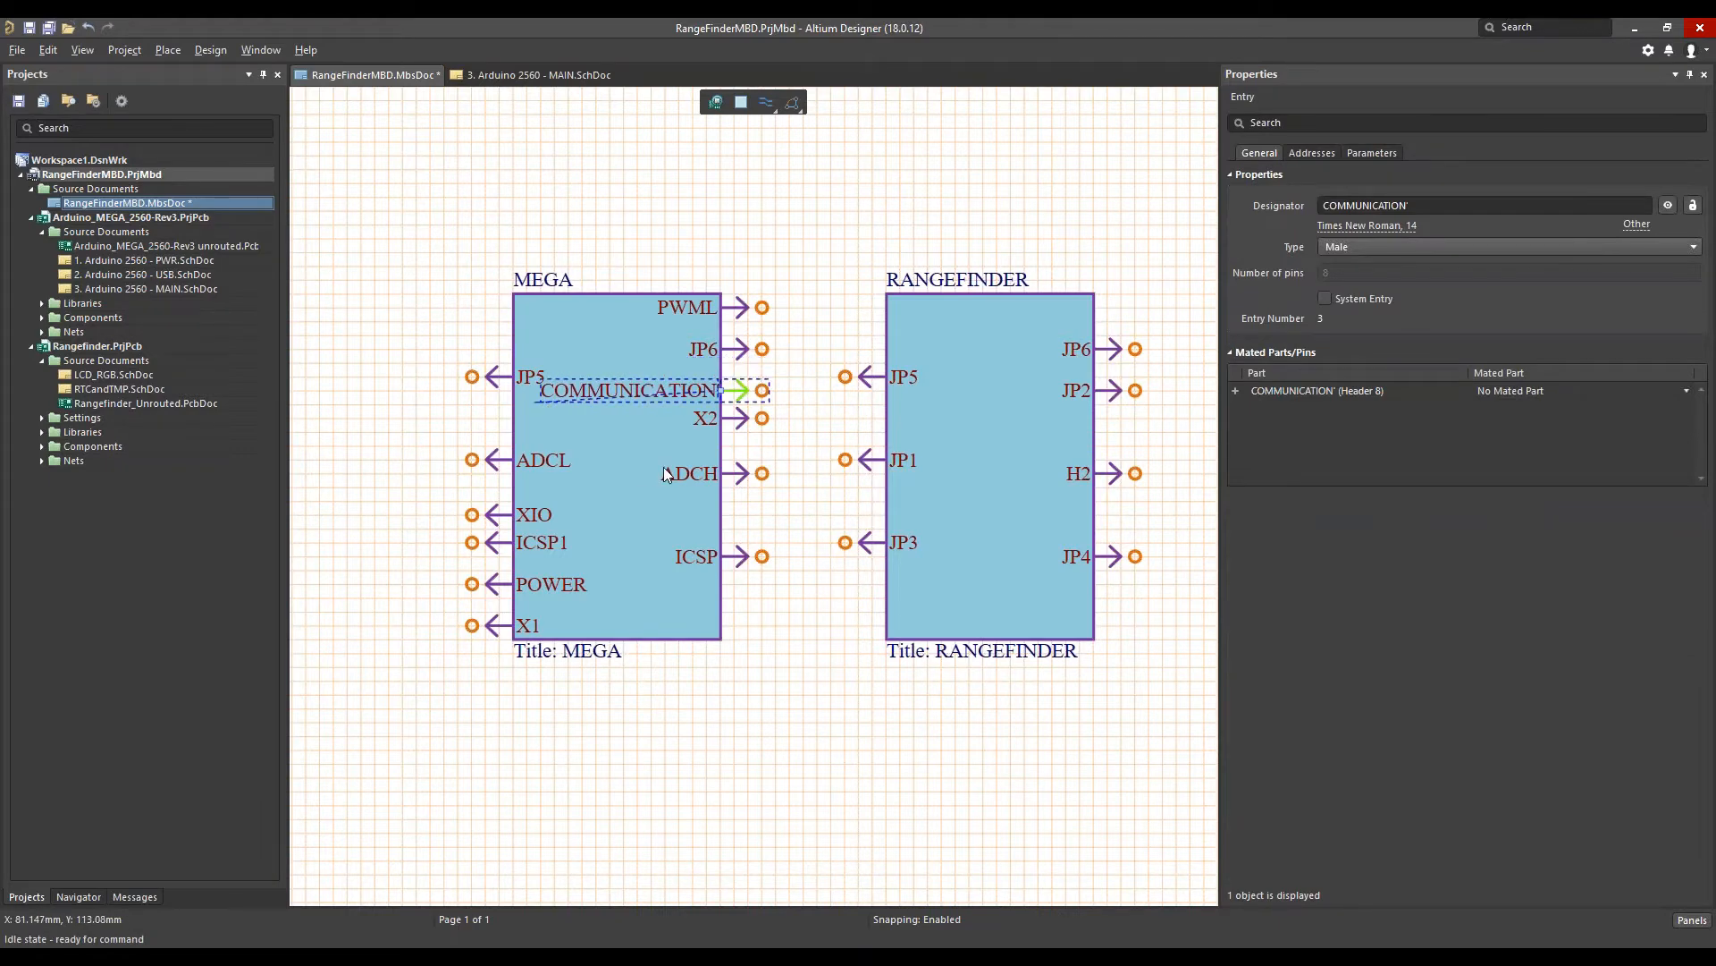
left_click_drag(606, 460, 533, 460)
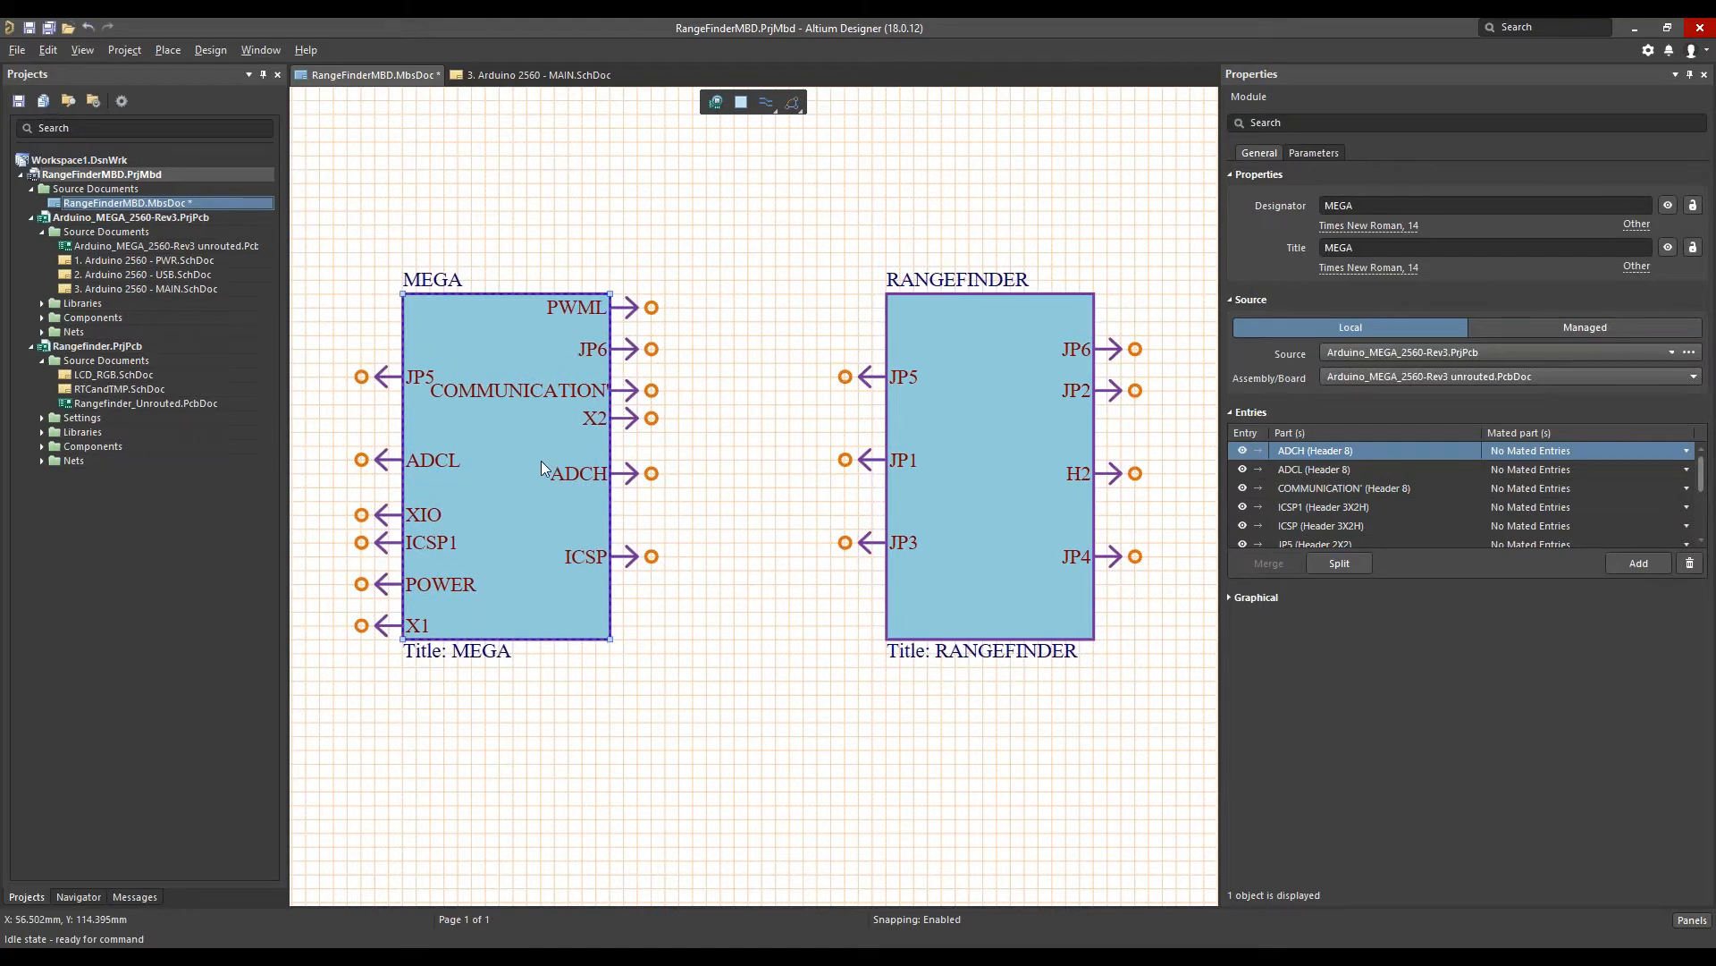
left_click(767, 502)
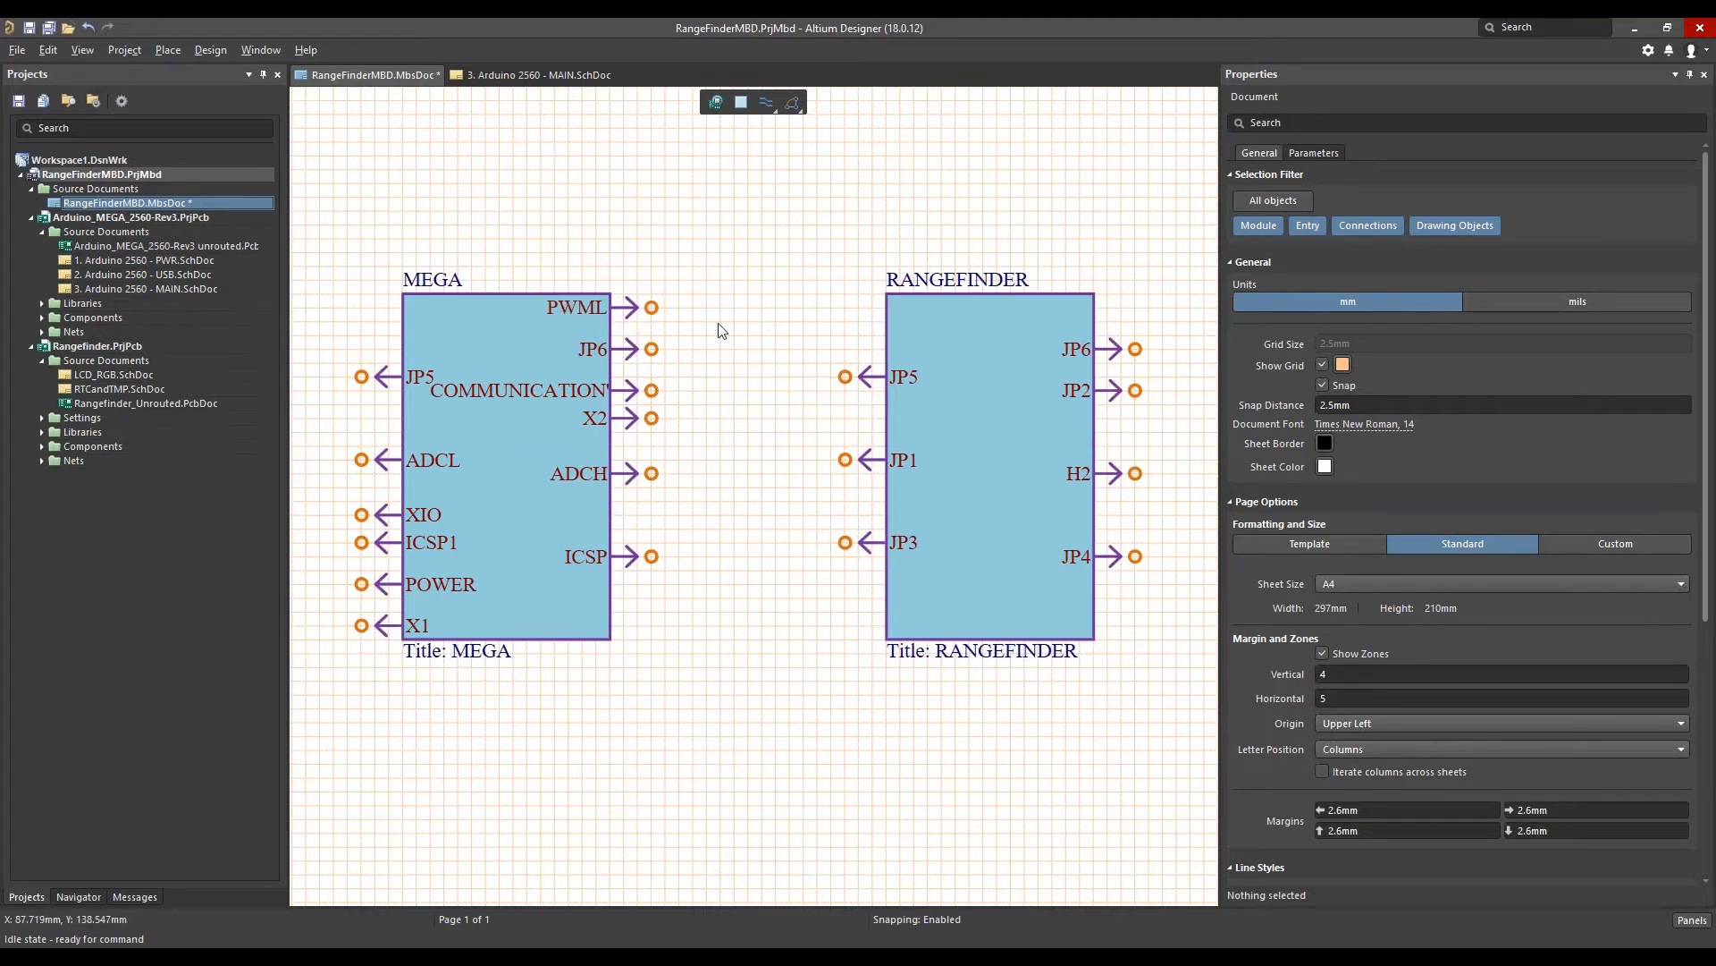
Move the MEGA module's JP6 entry below ICSP and the RANGEFINDER module's JP1 entry below JP3 so the two face each other
left_click_drag(624, 358, 635, 606)
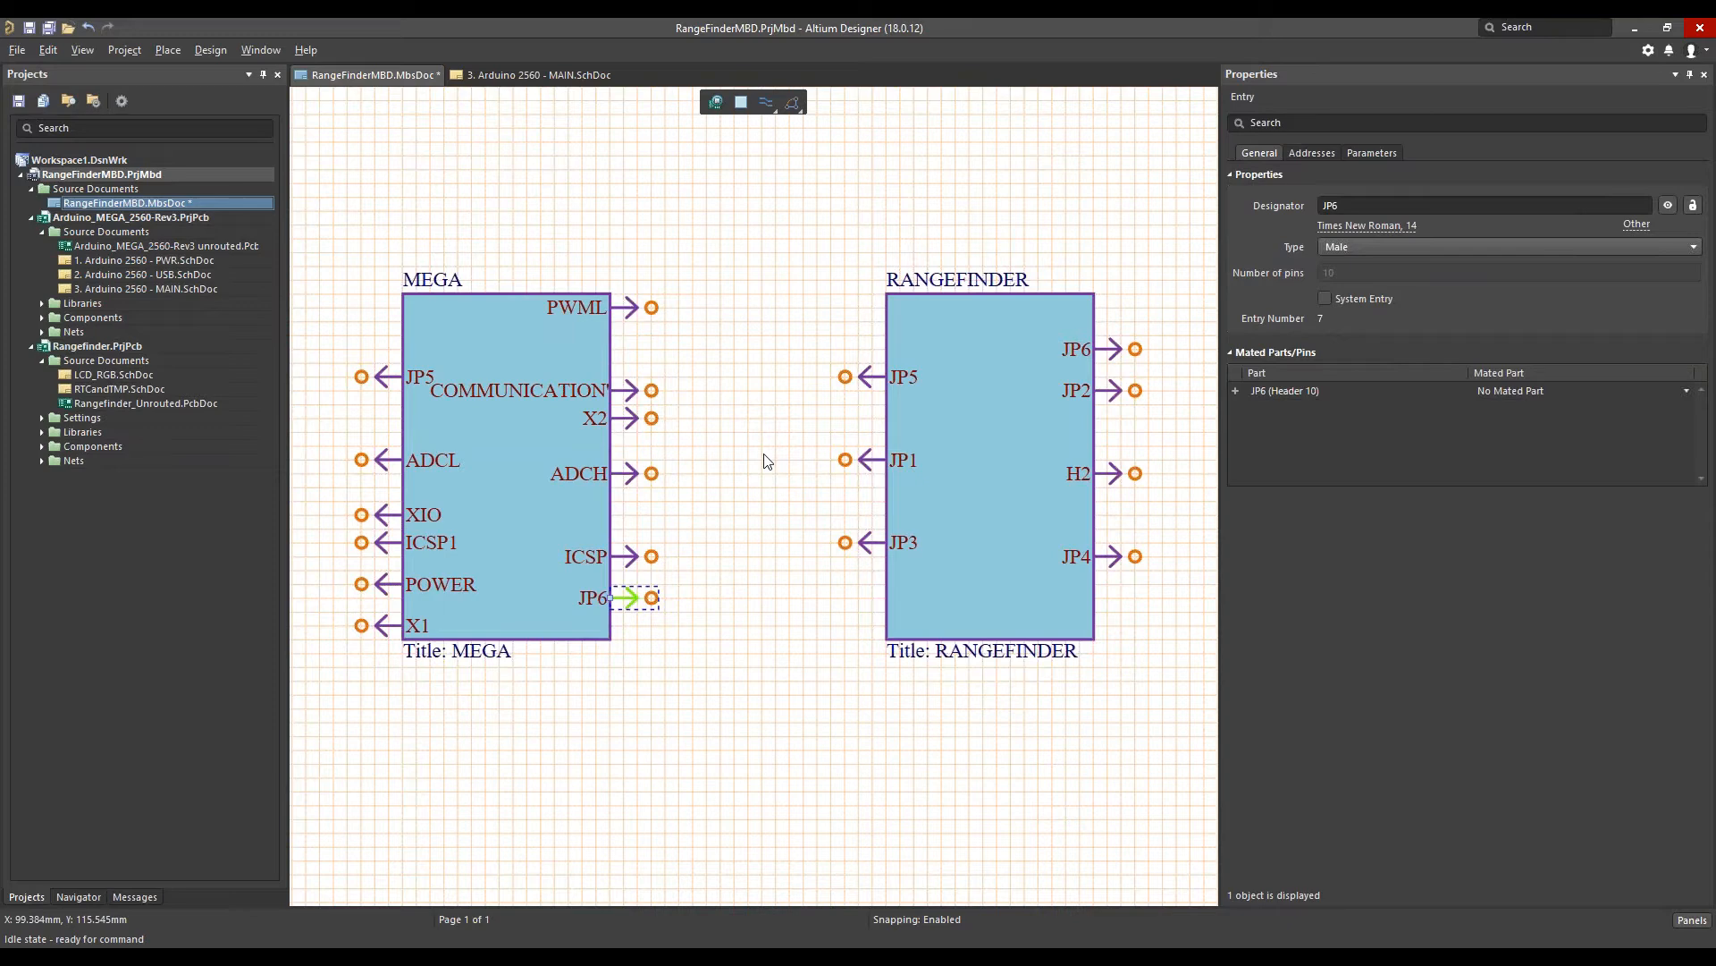
left_click_drag(862, 460, 858, 599)
left_click(700, 644)
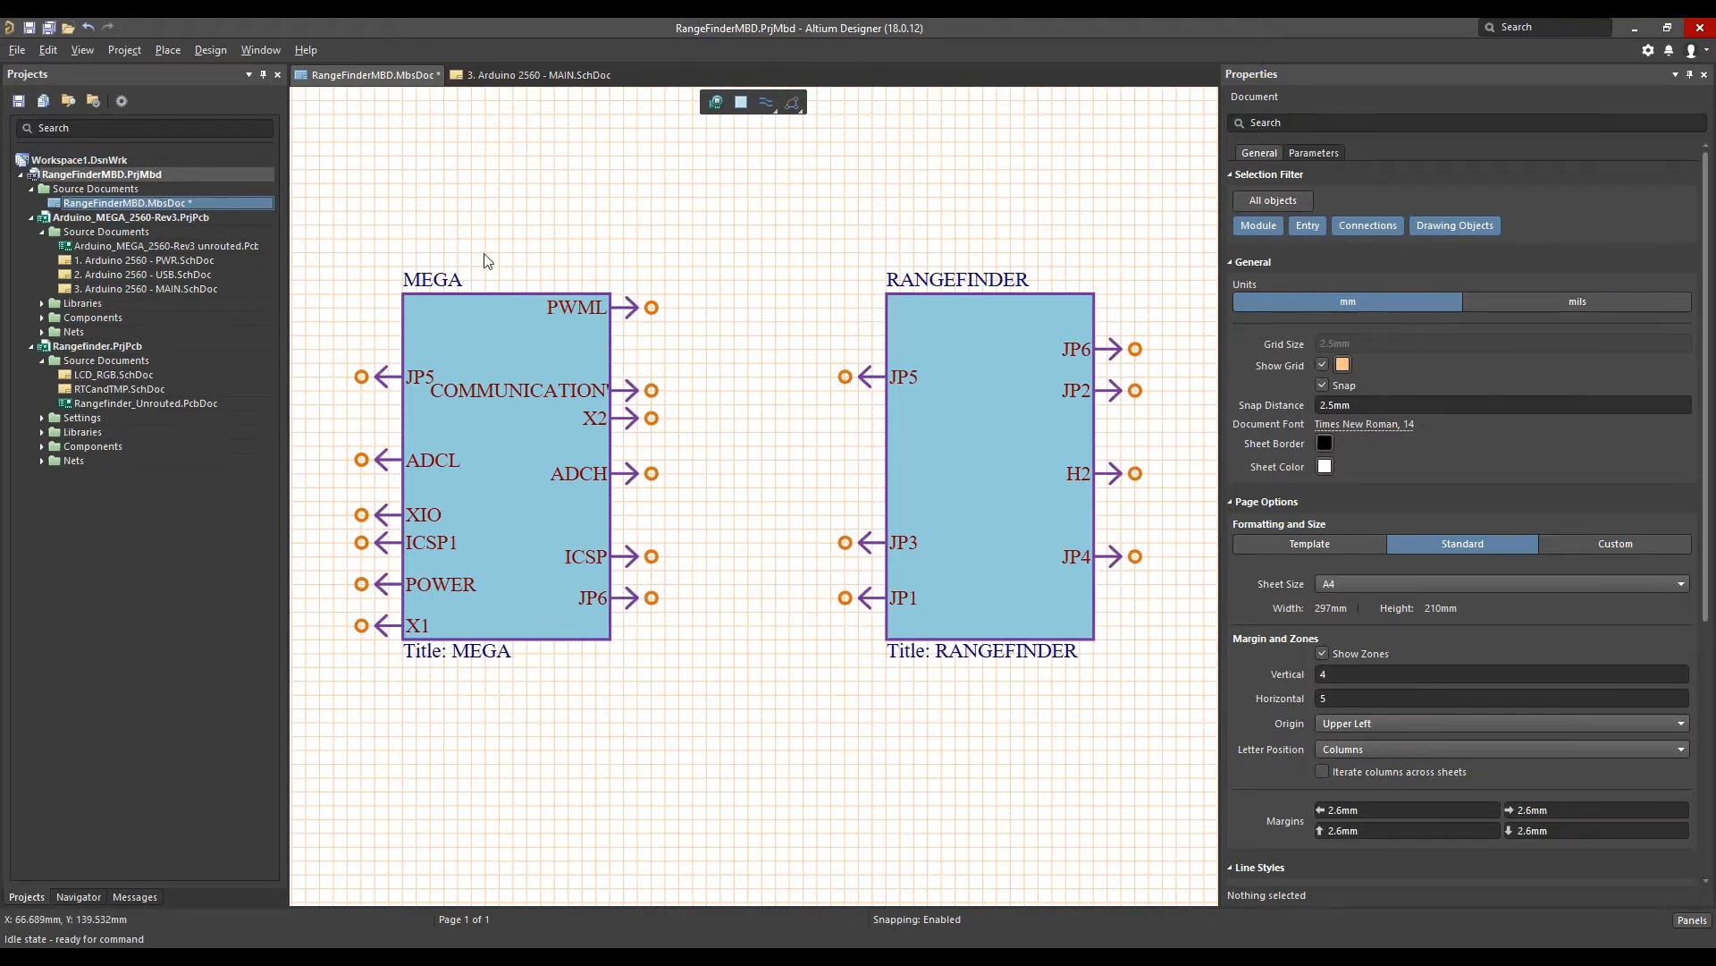
Place a direct connection from MEGA's JP6 to RANGEFINDER's JP1 and move its two end labels below the line
left_click(159, 50)
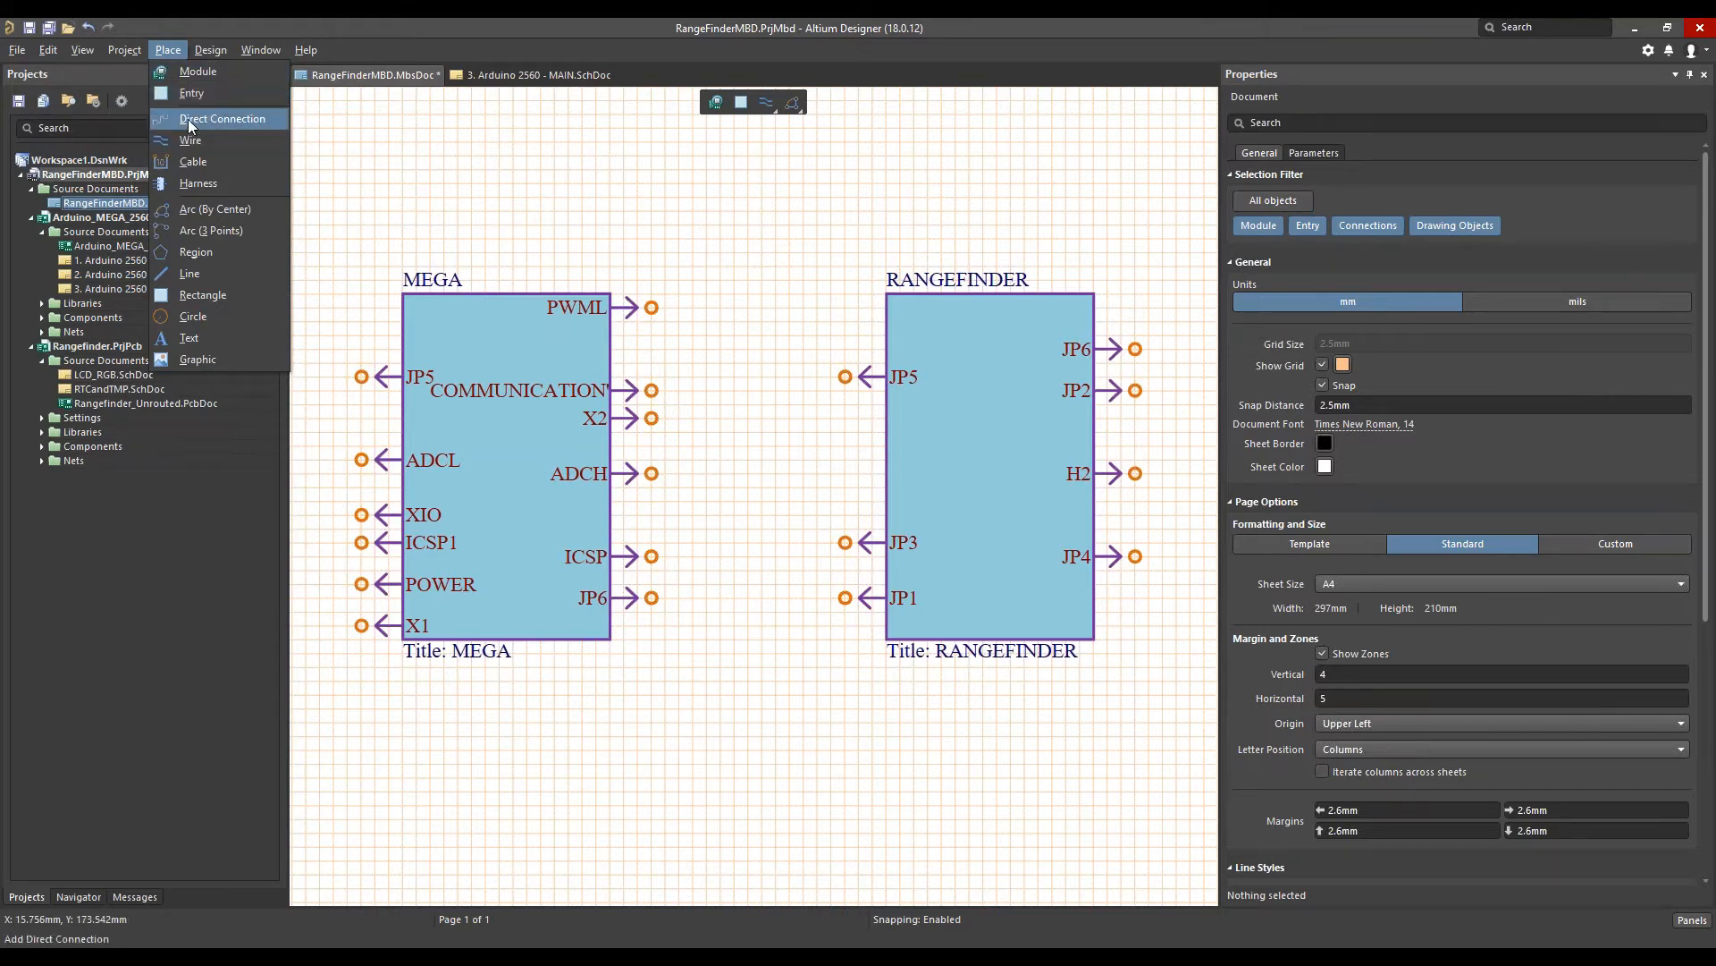
left_click(651, 597)
left_click(845, 598)
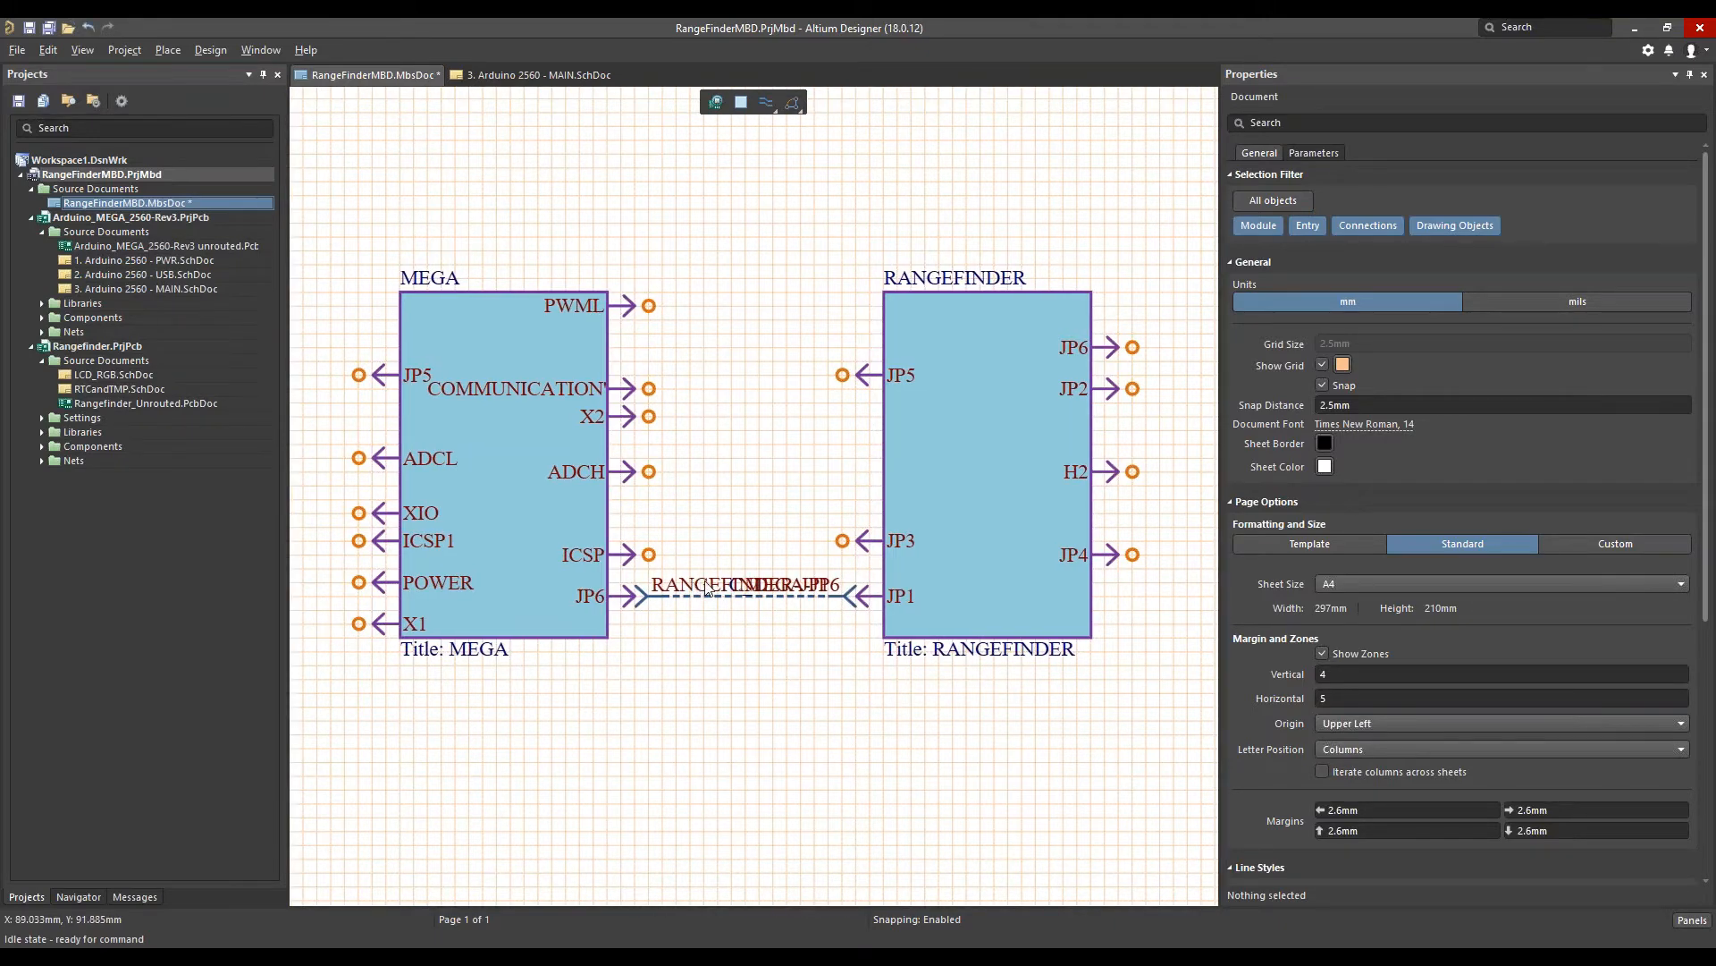
left_click_drag(692, 615, 651, 630)
left_click_drag(793, 588, 763, 657)
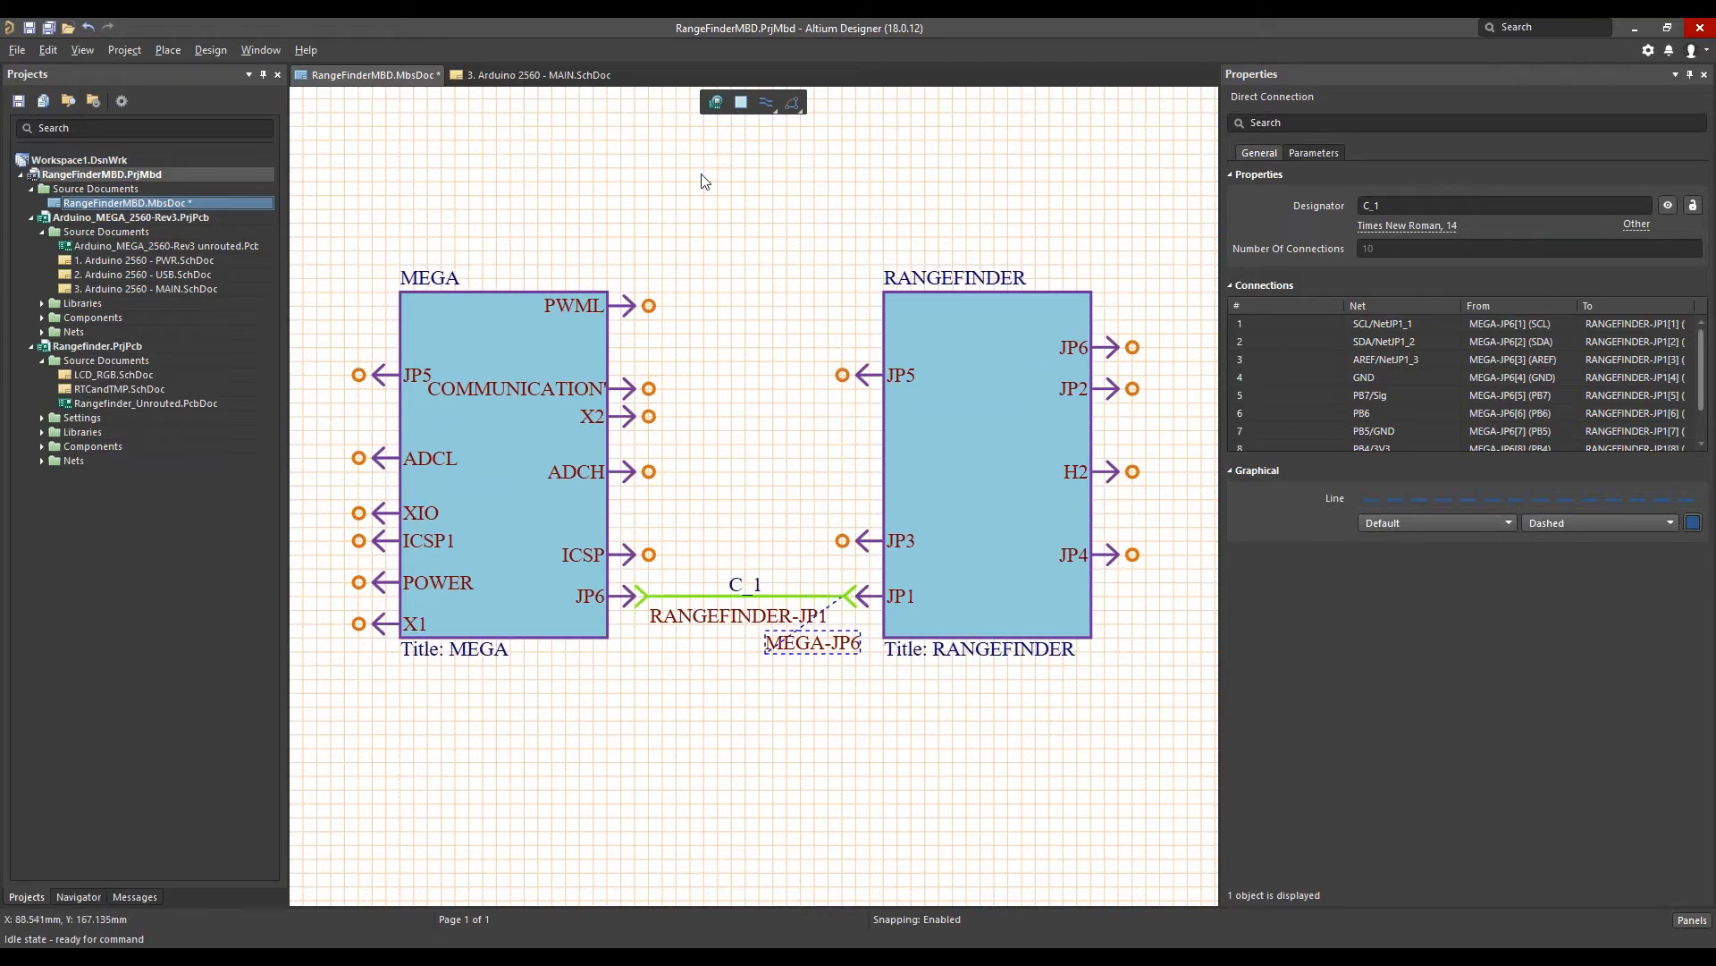
left_click(709, 197)
Place a wire connection between MEGA's ICSP entry and RANGEFINDER's JP3 entry
left_click(160, 51)
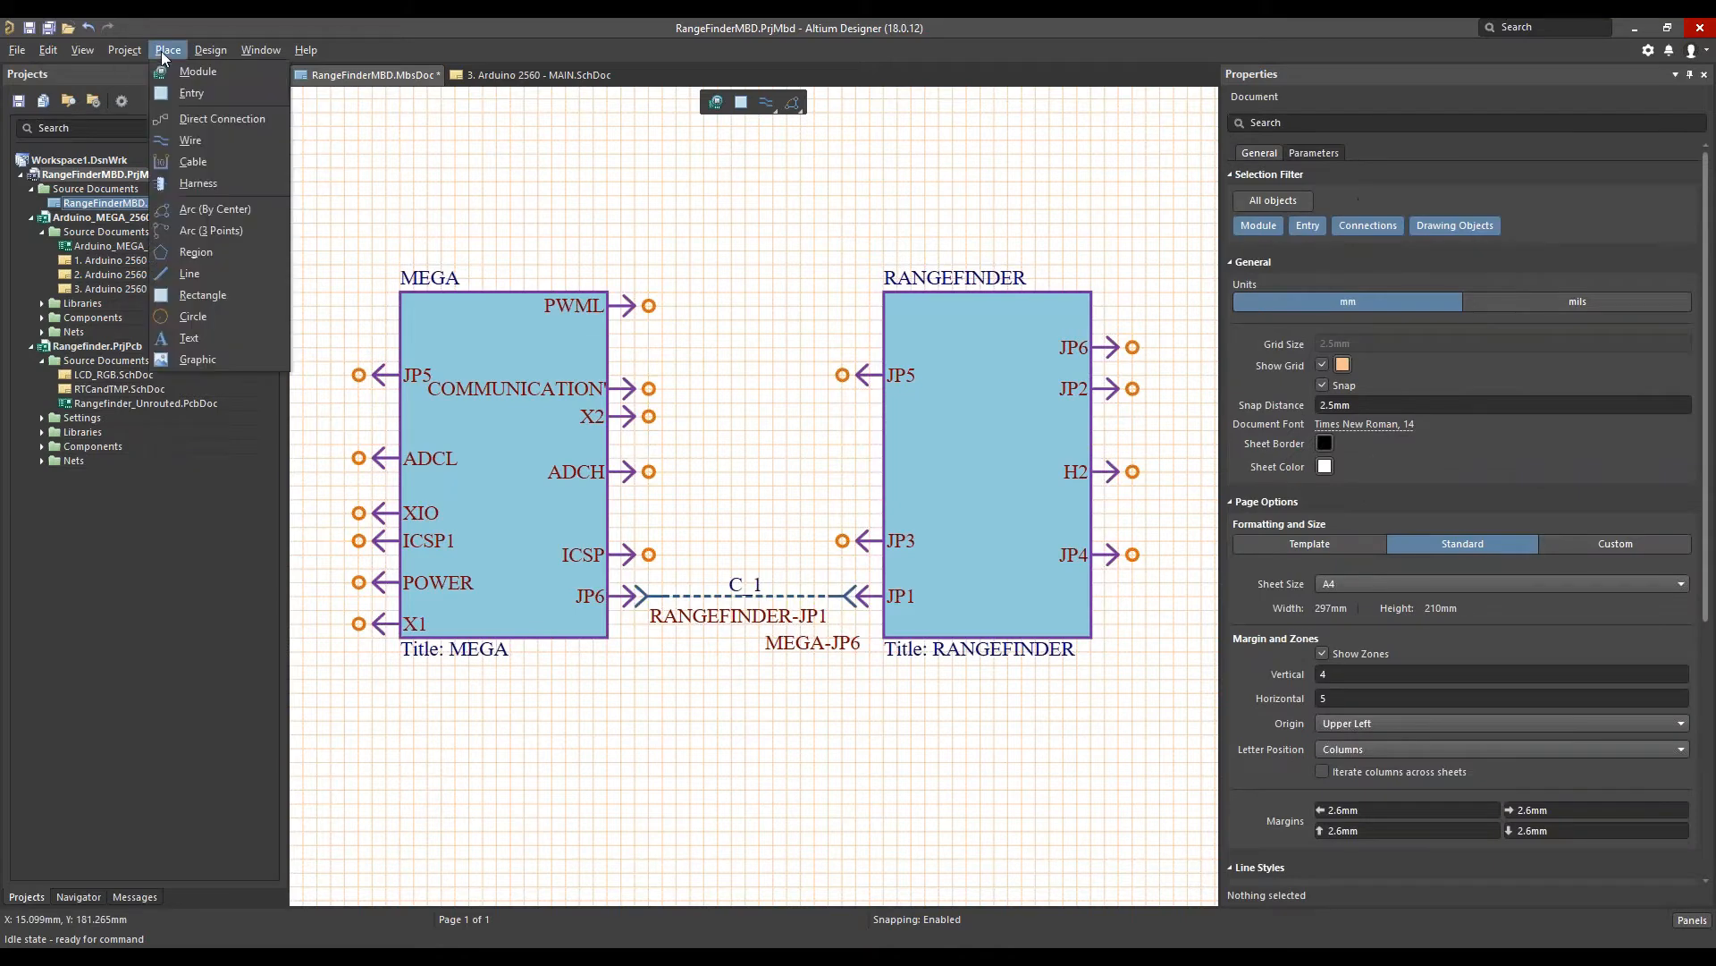
left_click(190, 142)
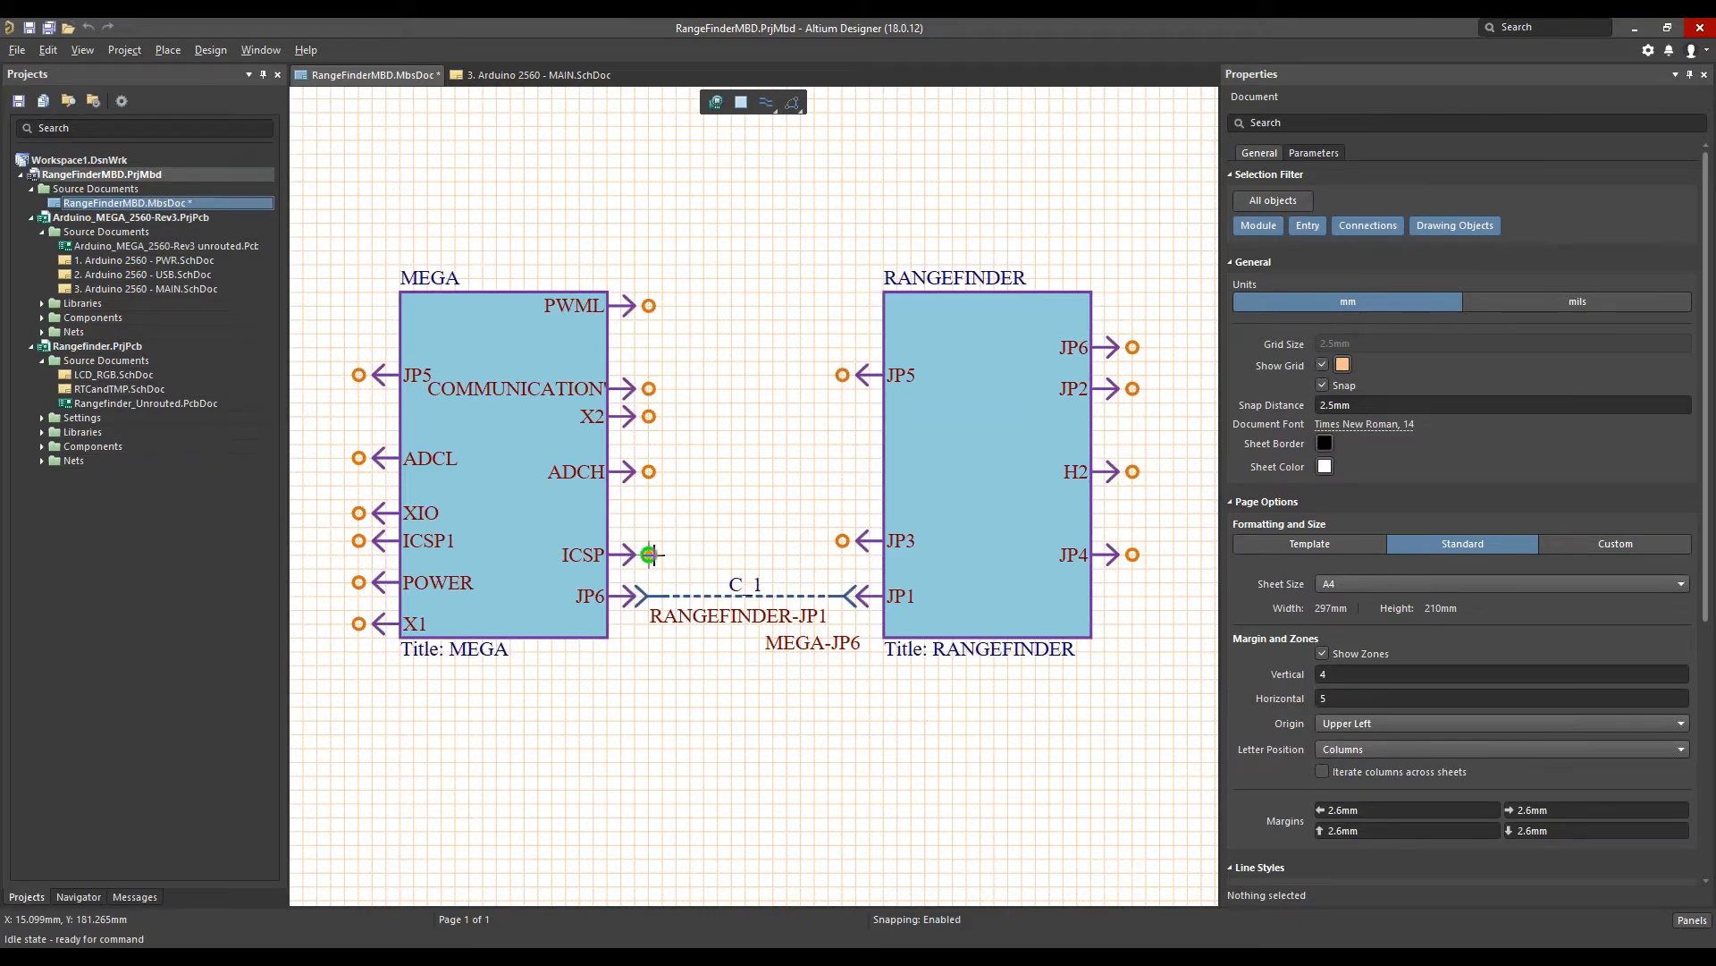
left_click(649, 554)
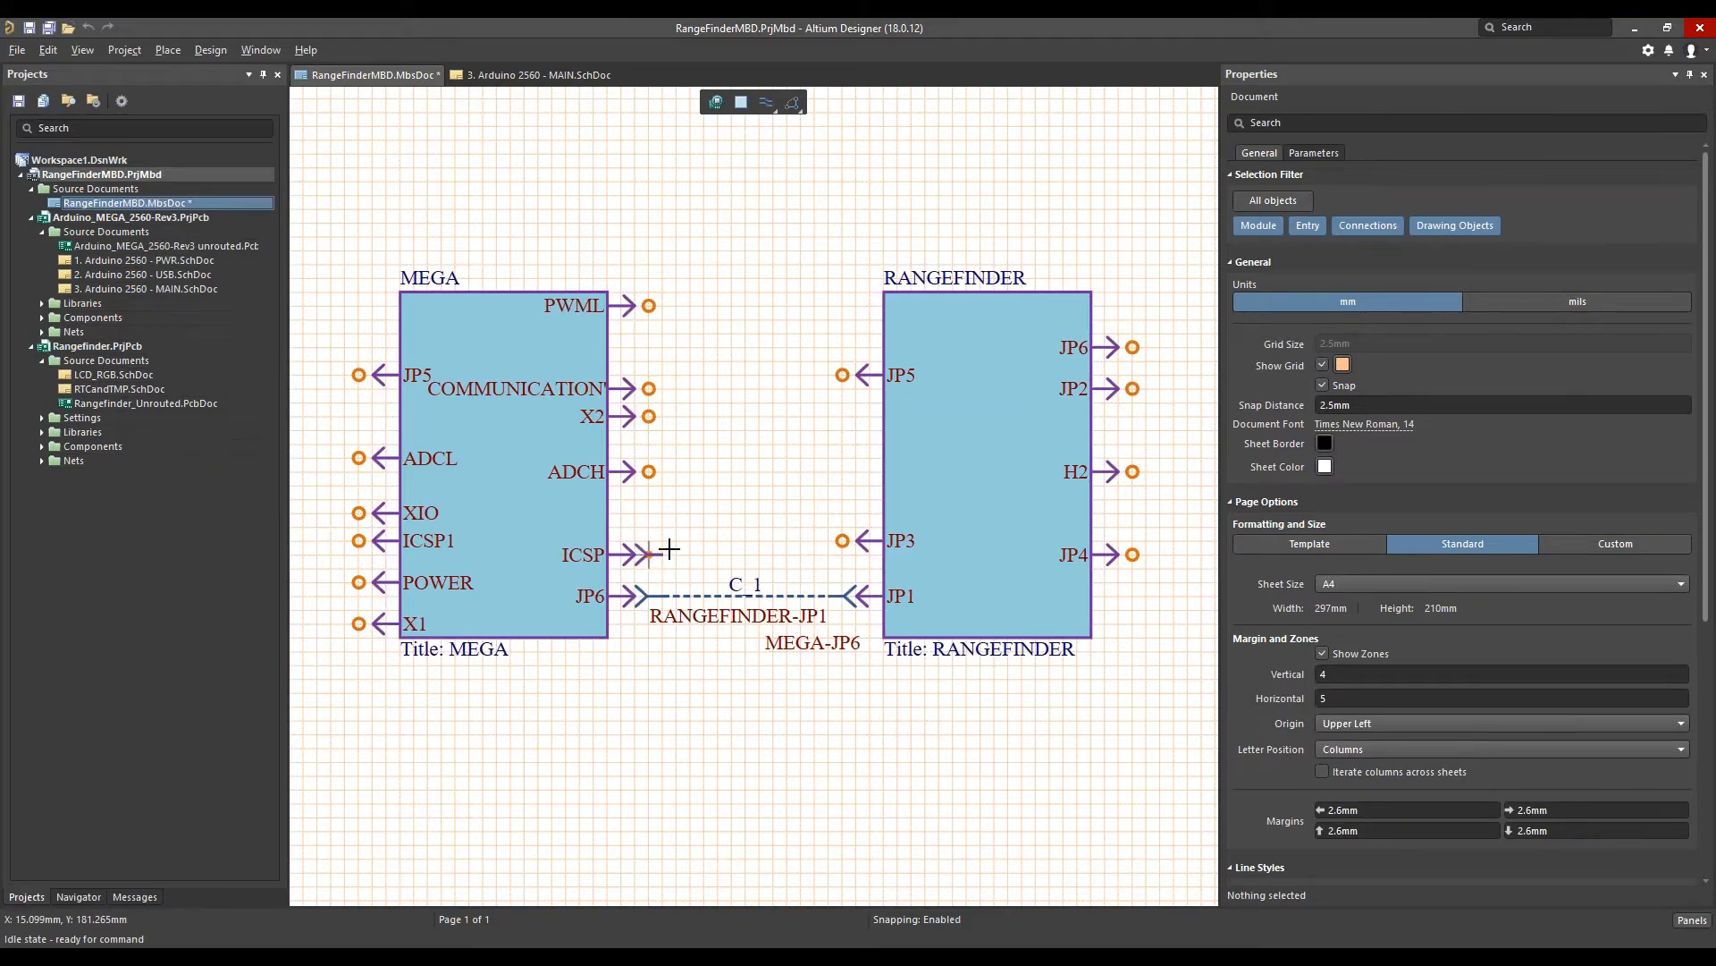
left_click(841, 541)
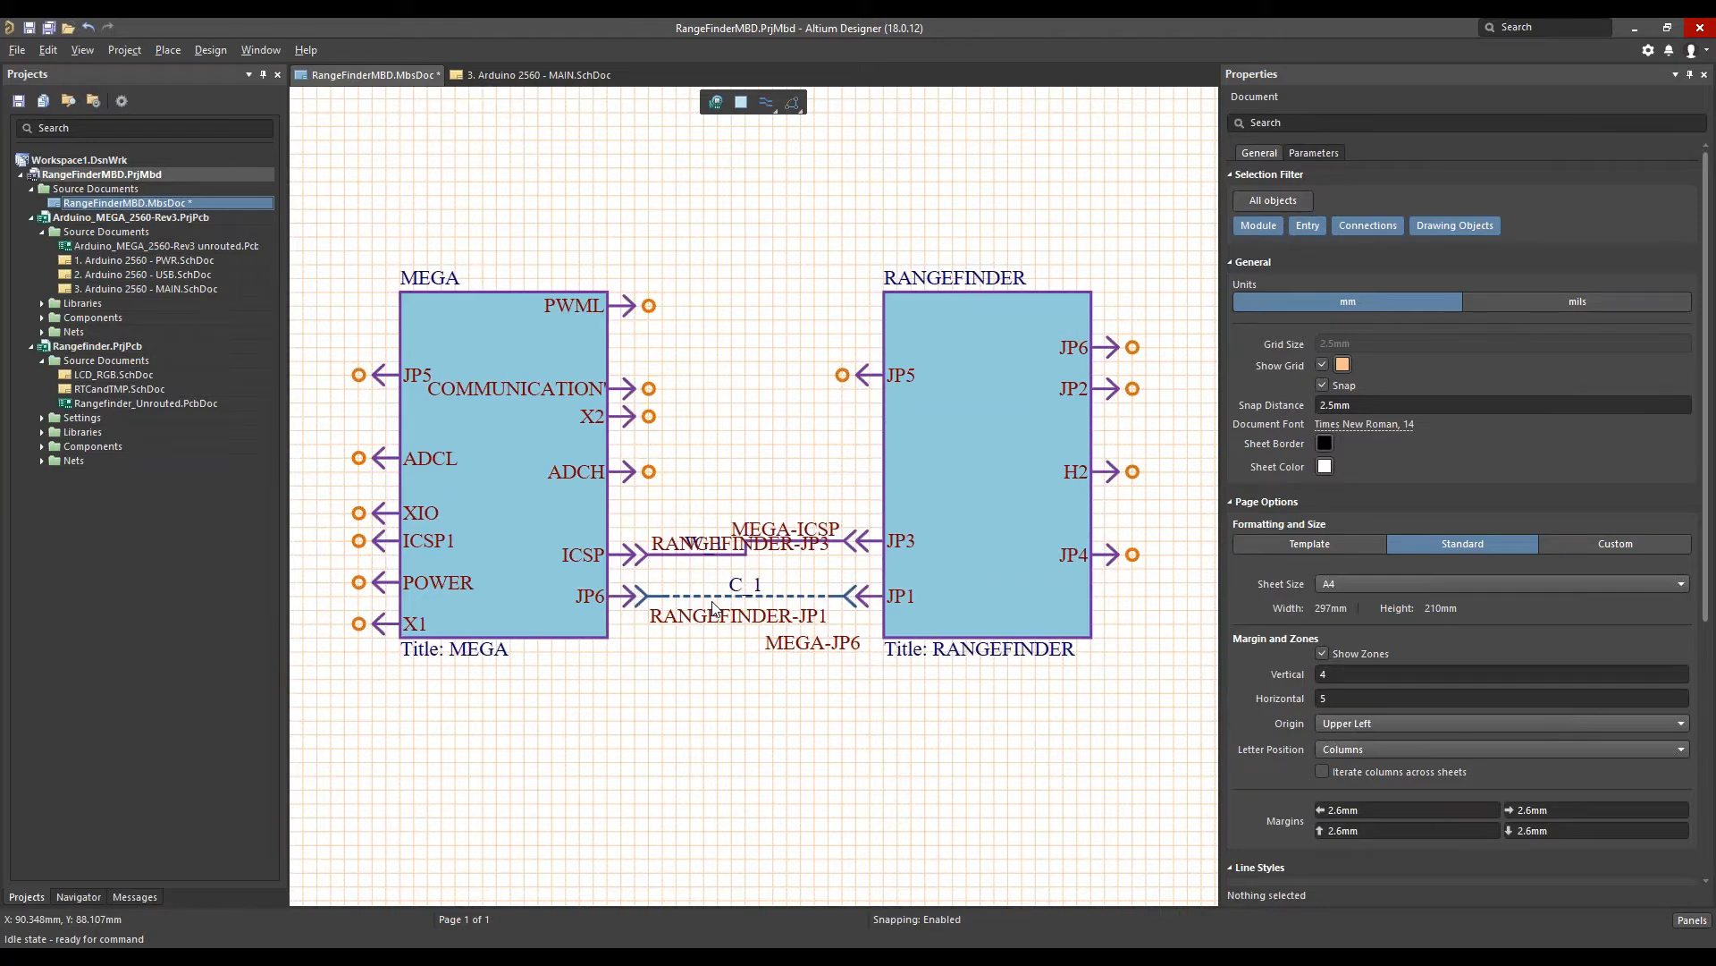
Open the Connection Manager, make it taller, and inspect the pin 4 connection between JP6 and JP1
left_click(211, 49)
left_click(236, 261)
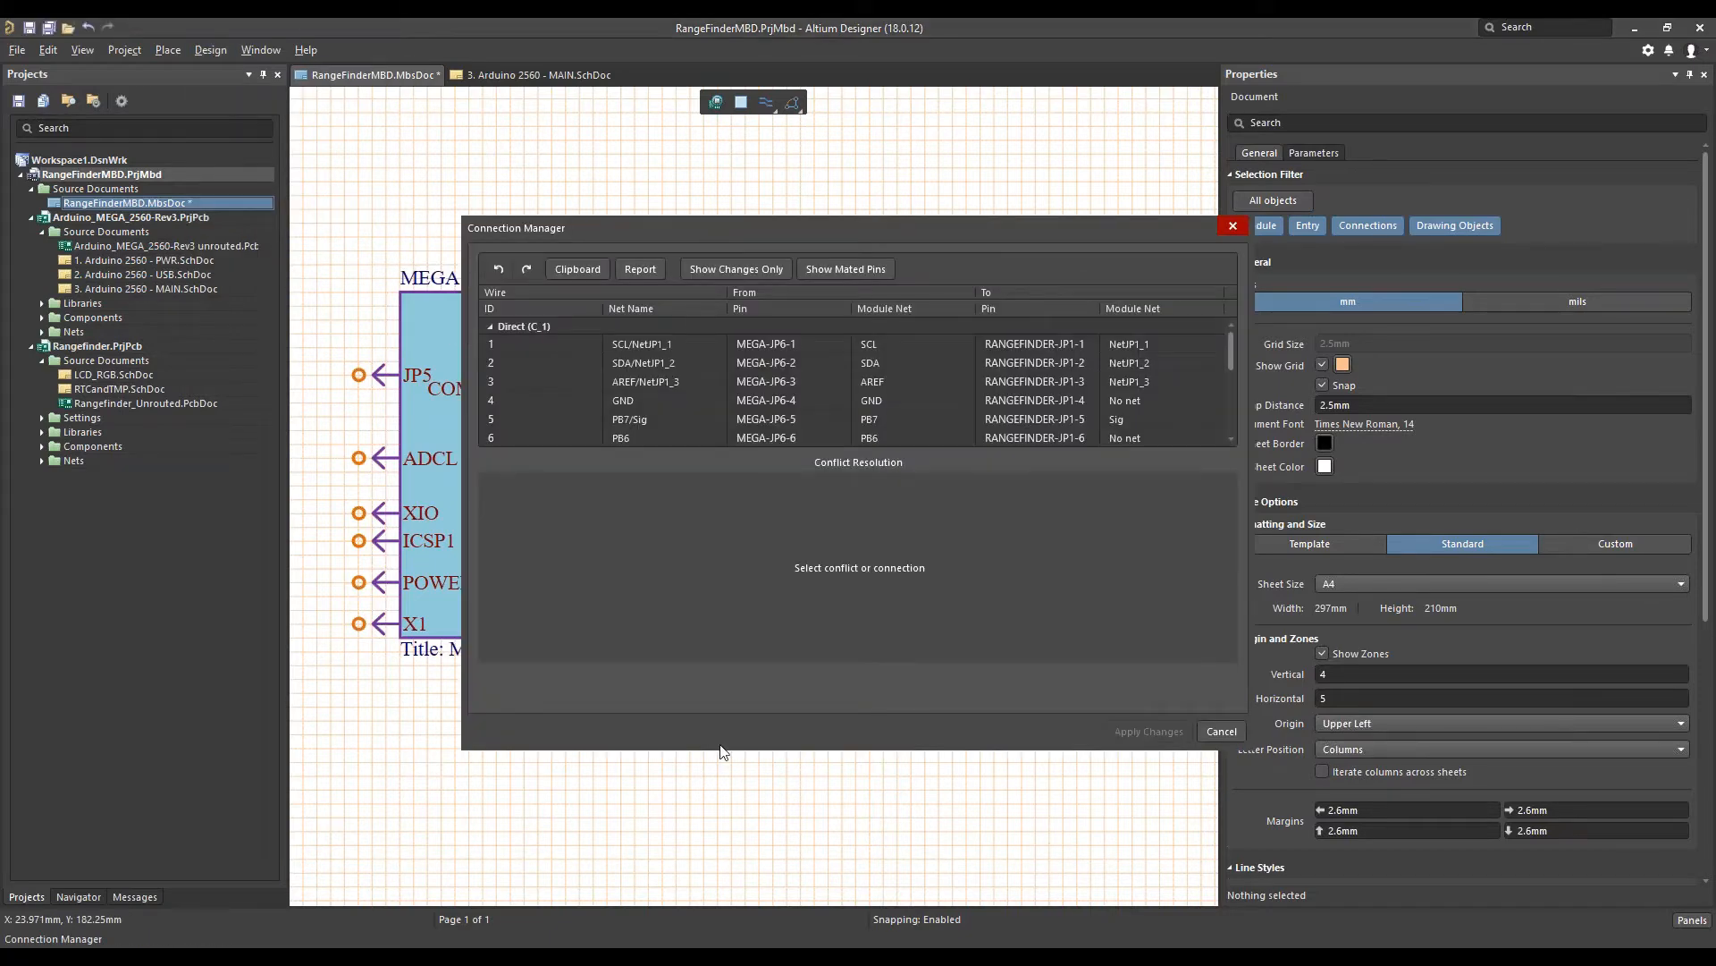
left_click_drag(704, 749, 692, 856)
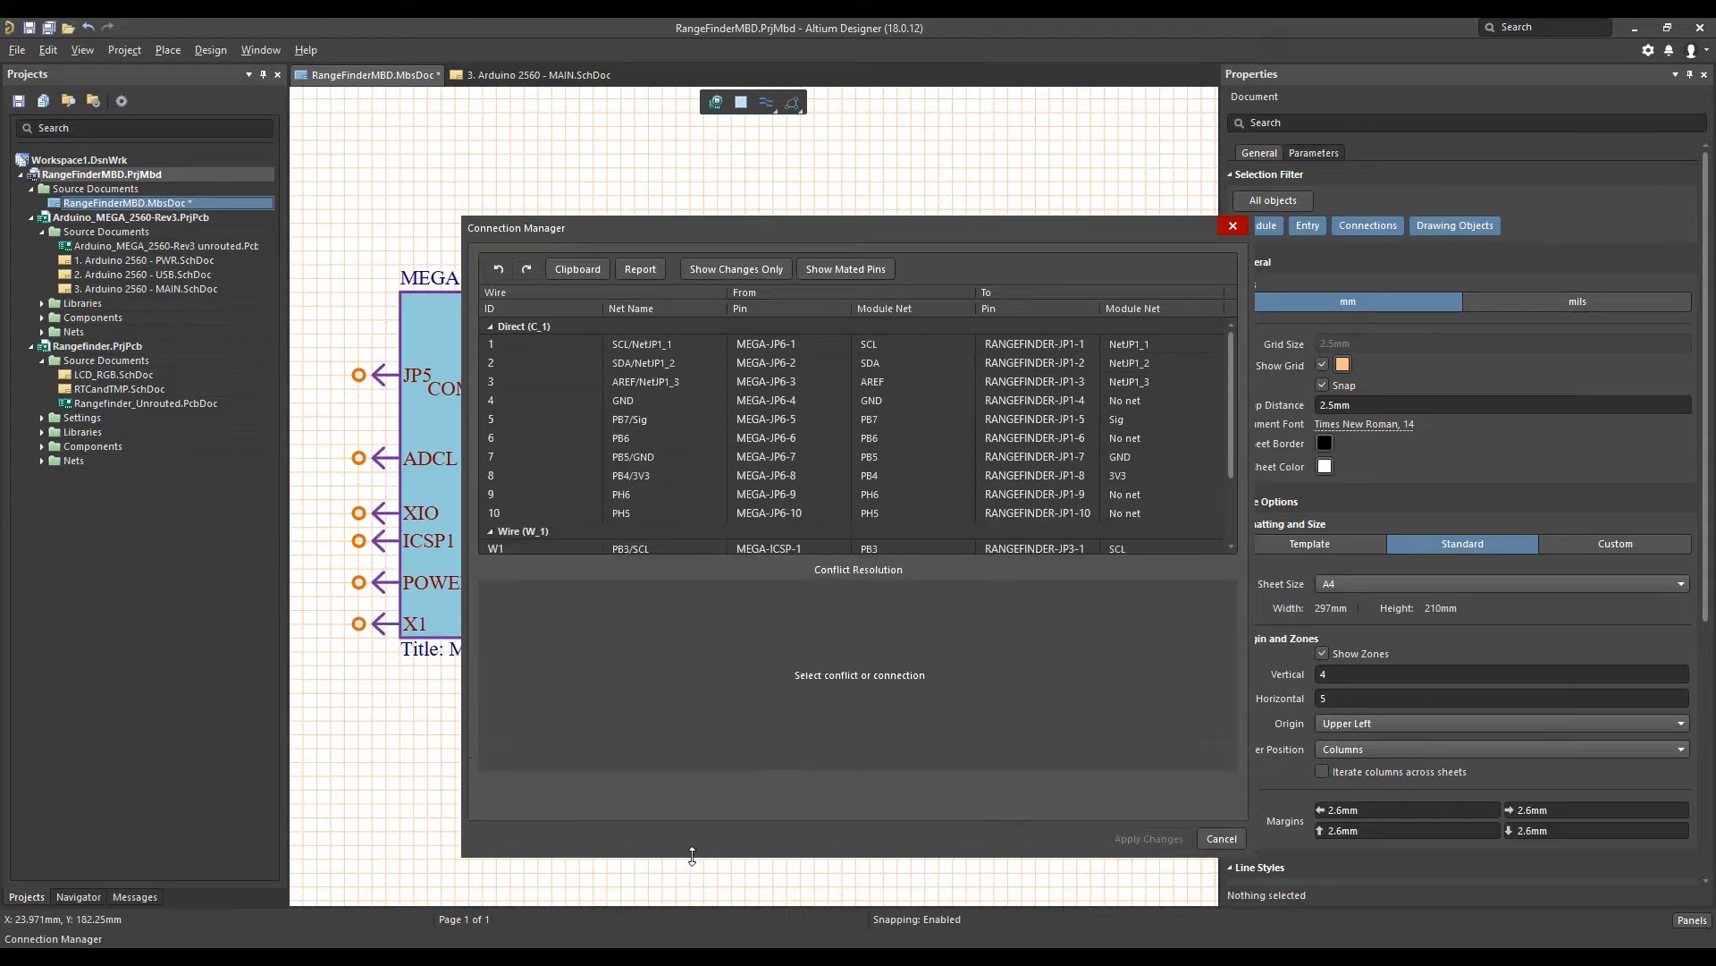
left_click_drag(962, 229, 850, 195)
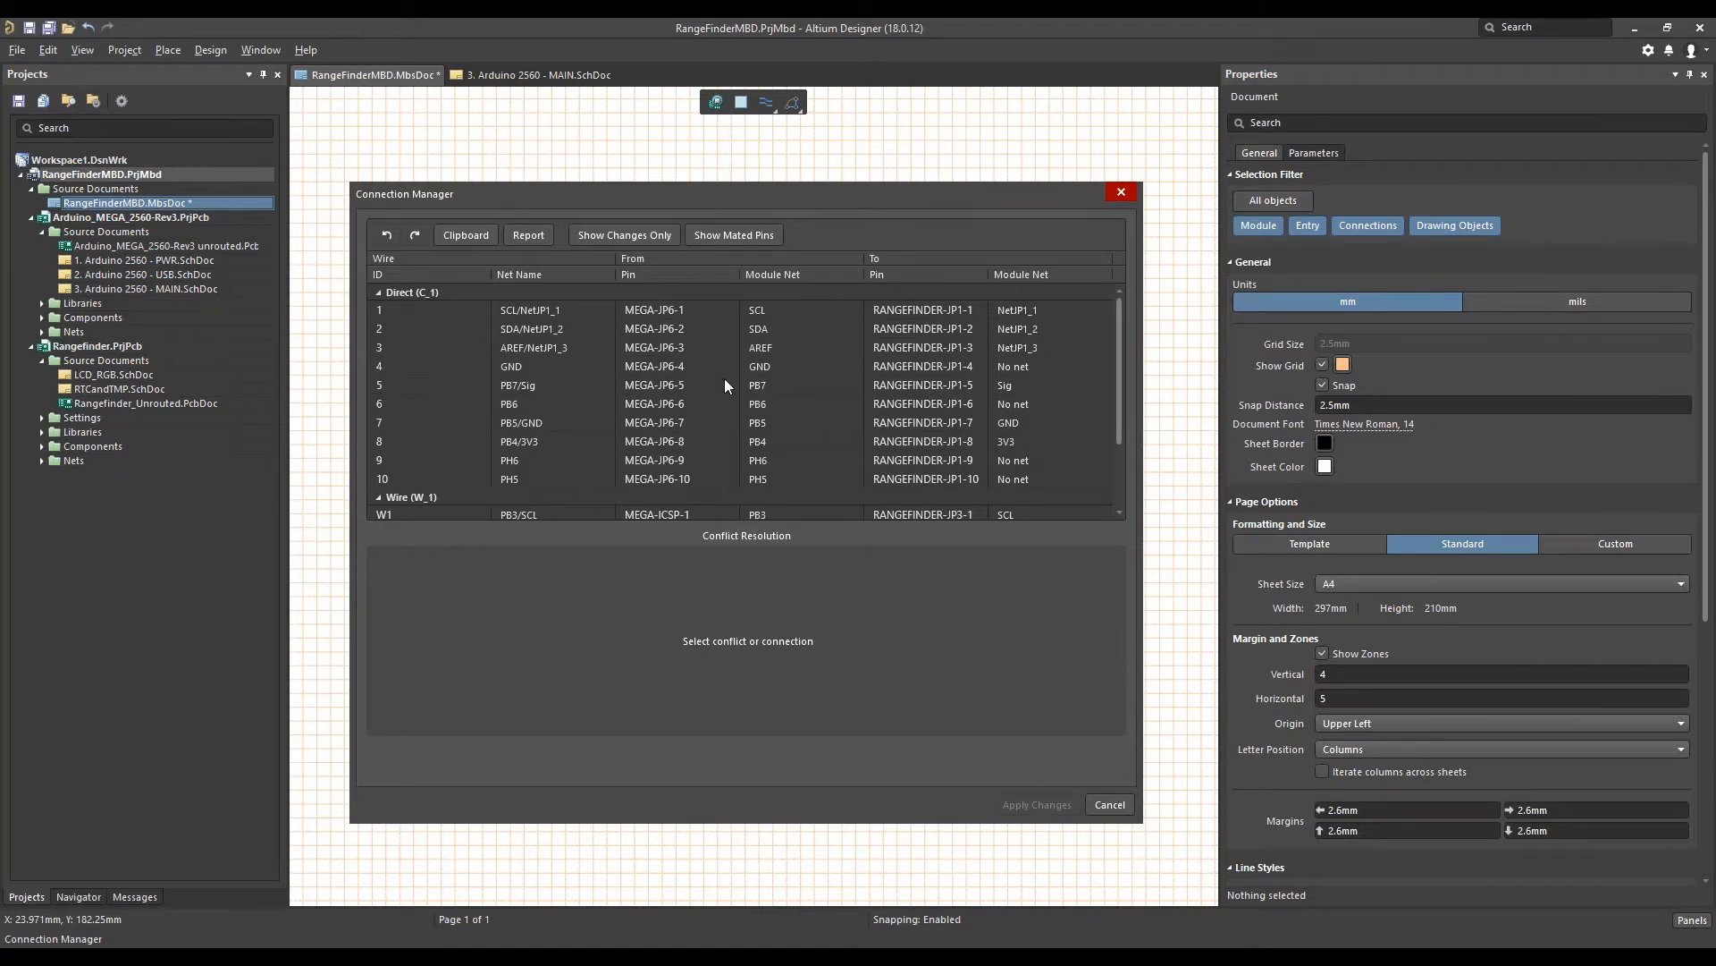
left_click(1028, 366)
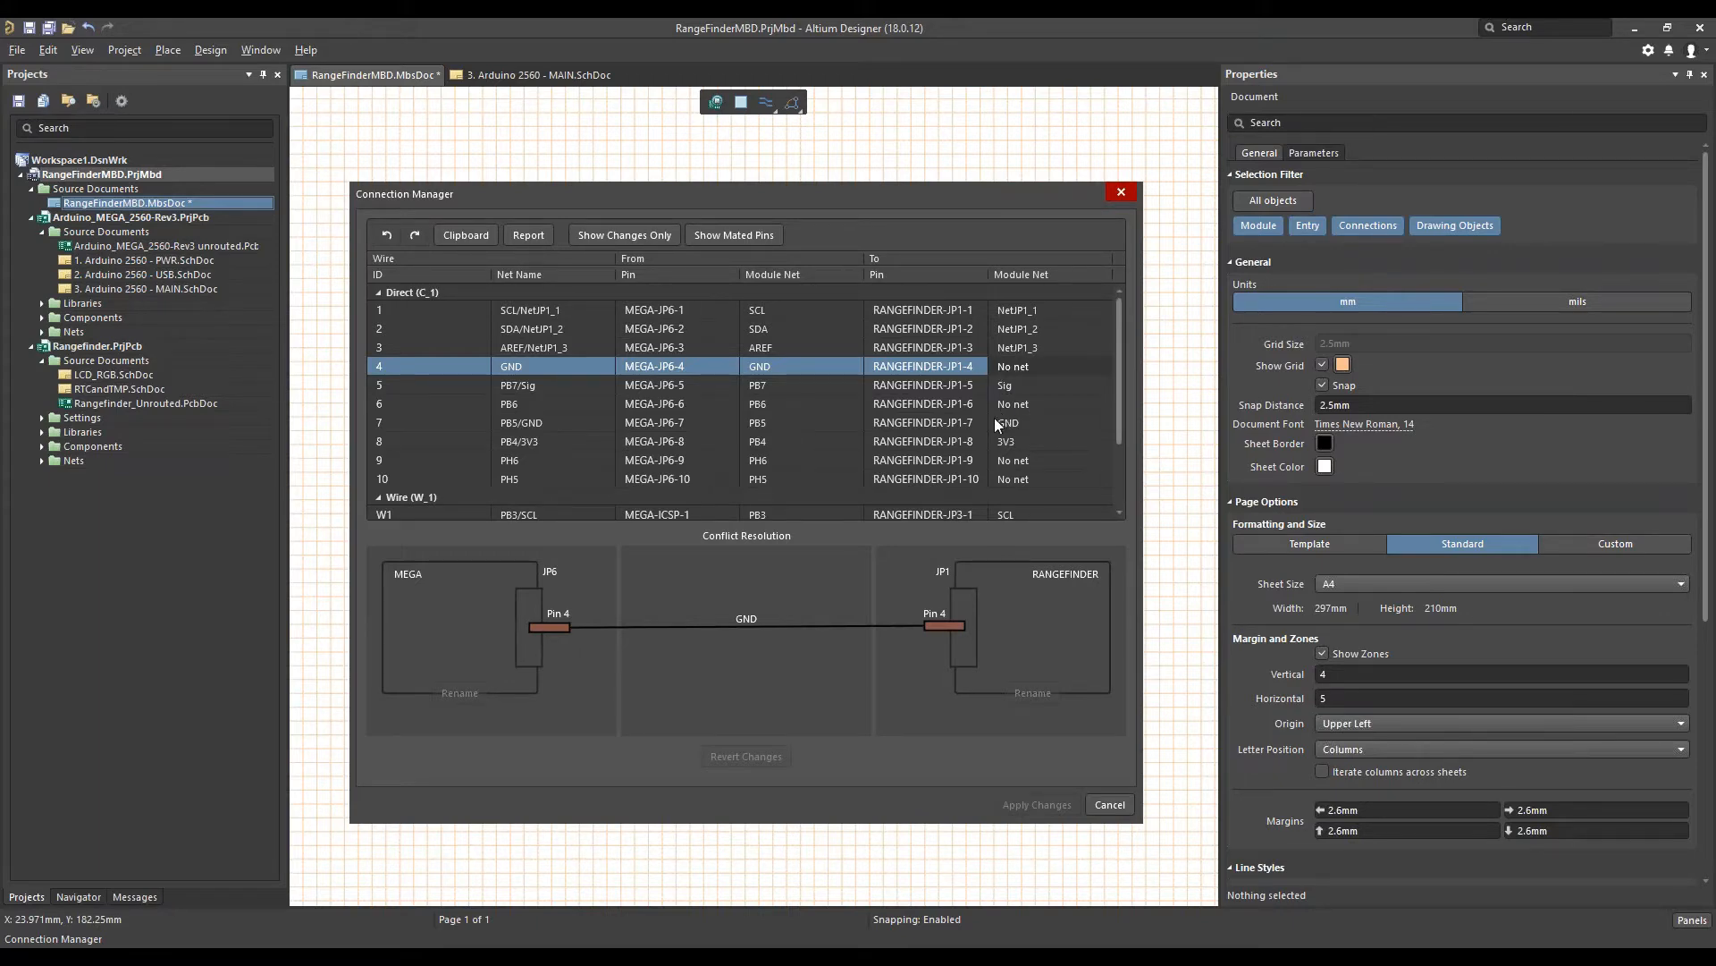
Set the net name of the pin 7 connection between JP6 and JP1 to GND, rename the MEGA-side net to match, and apply the changes
left_click(531, 418)
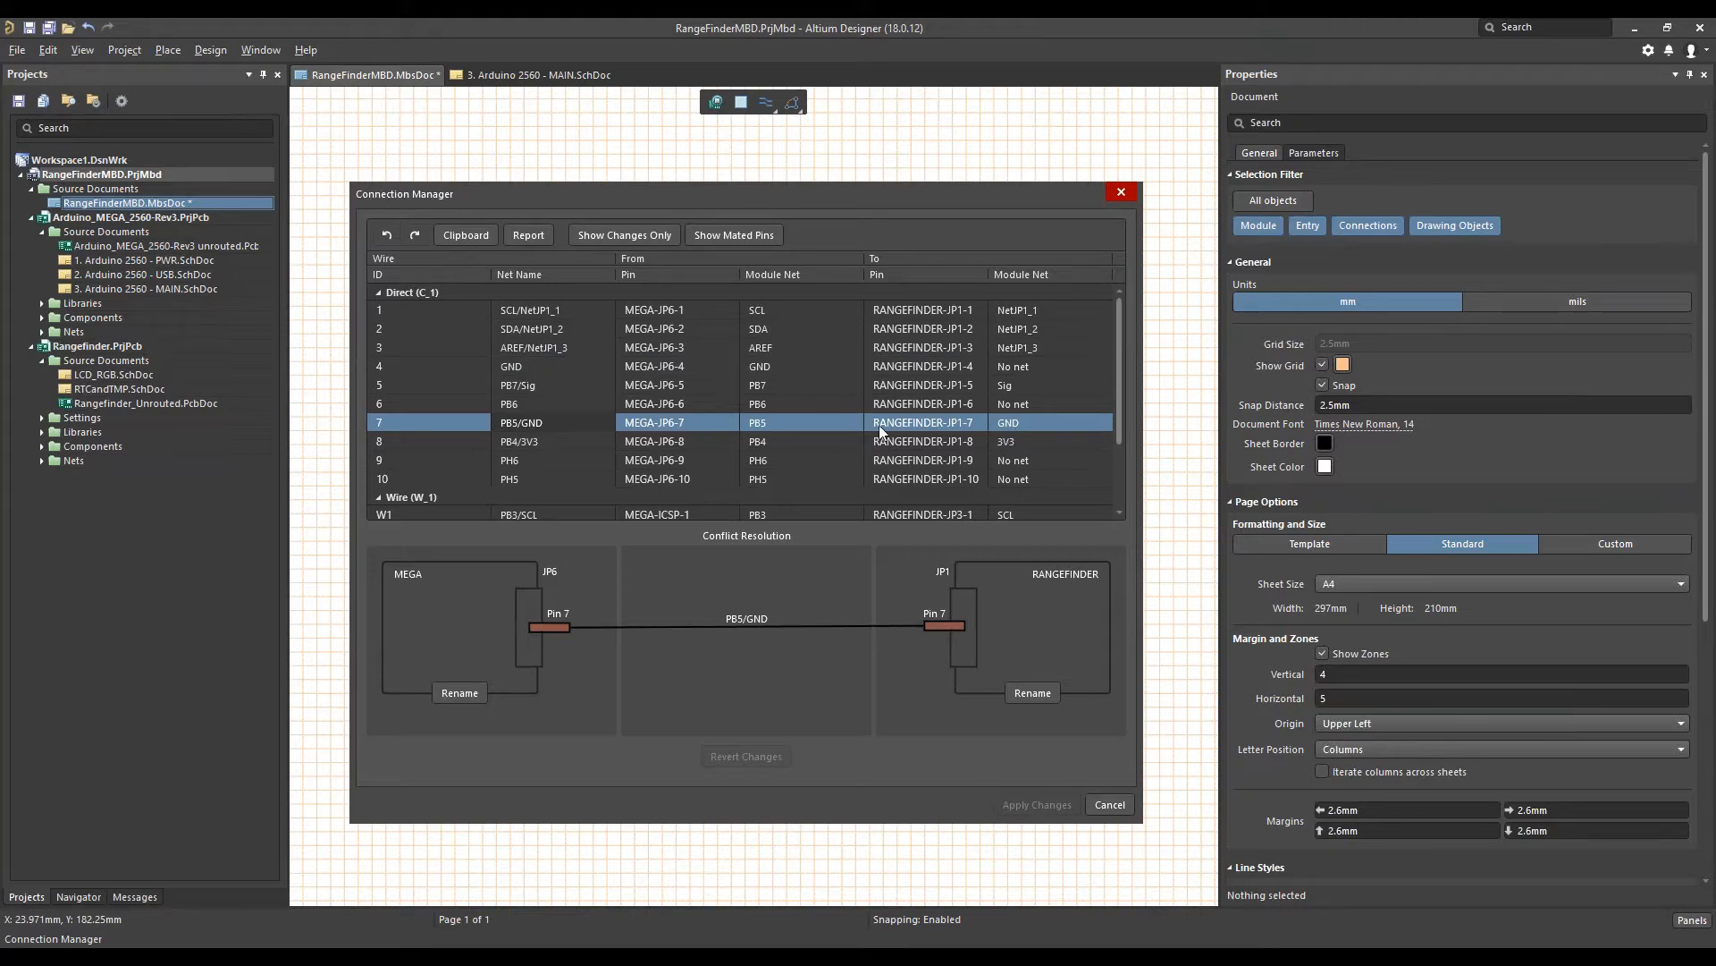
left_click_drag(496, 422, 556, 423)
type("GND")
key("Return")
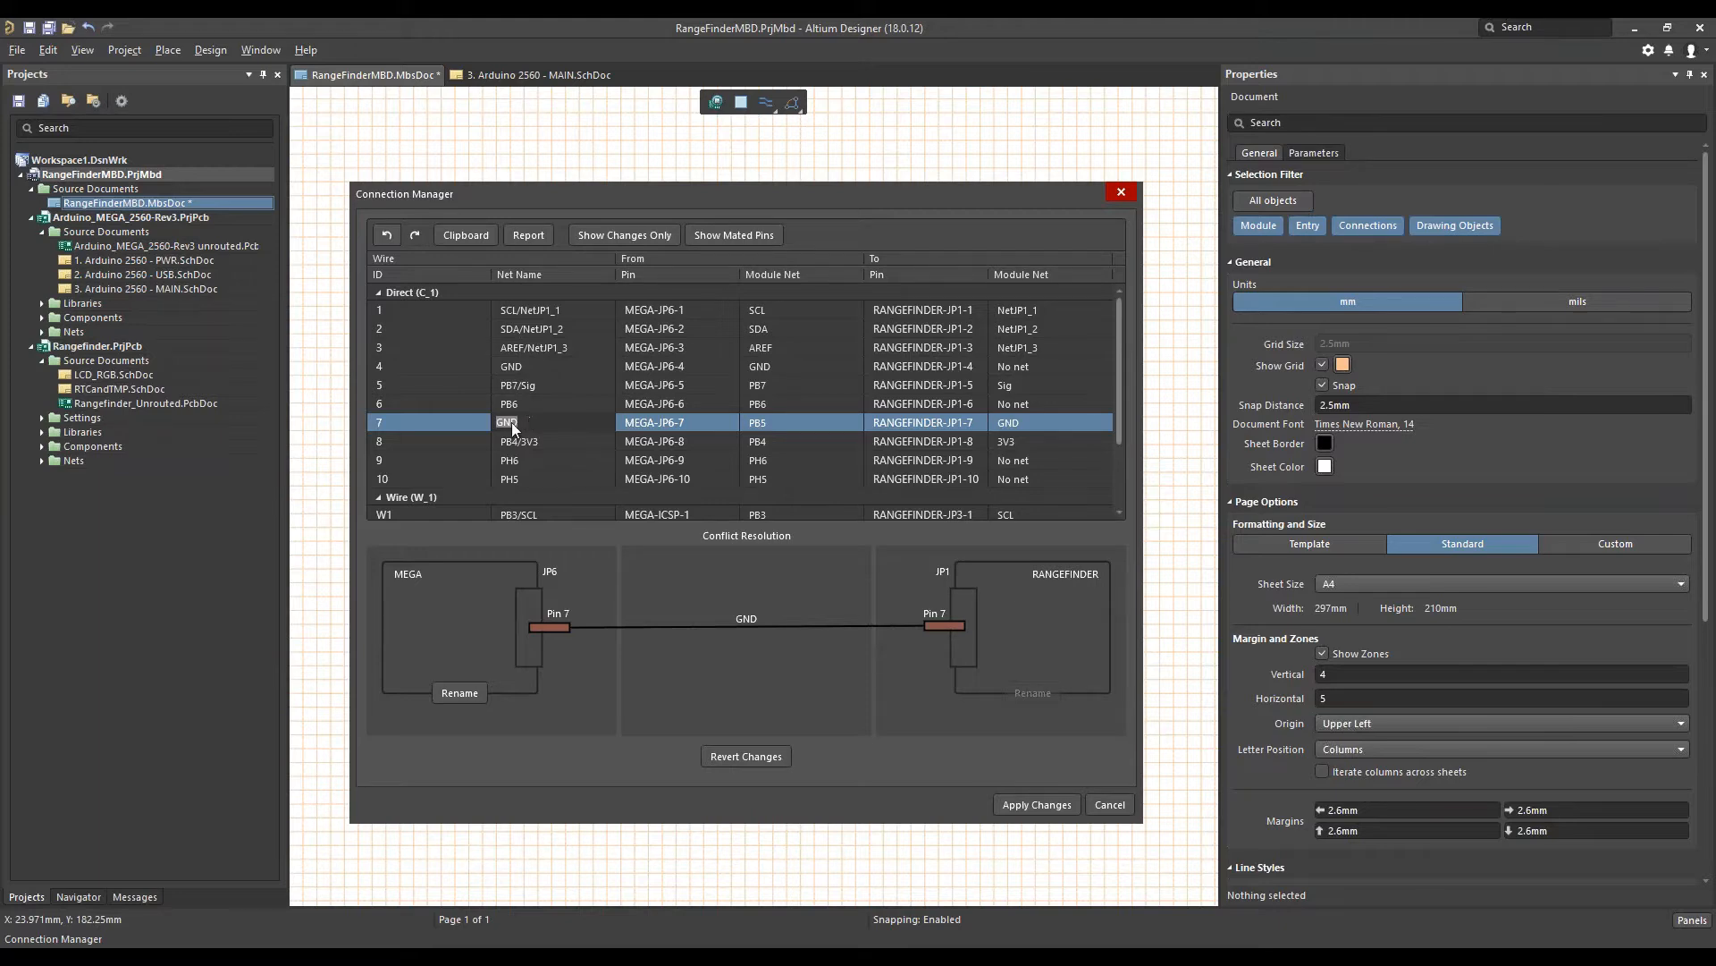
left_click(454, 695)
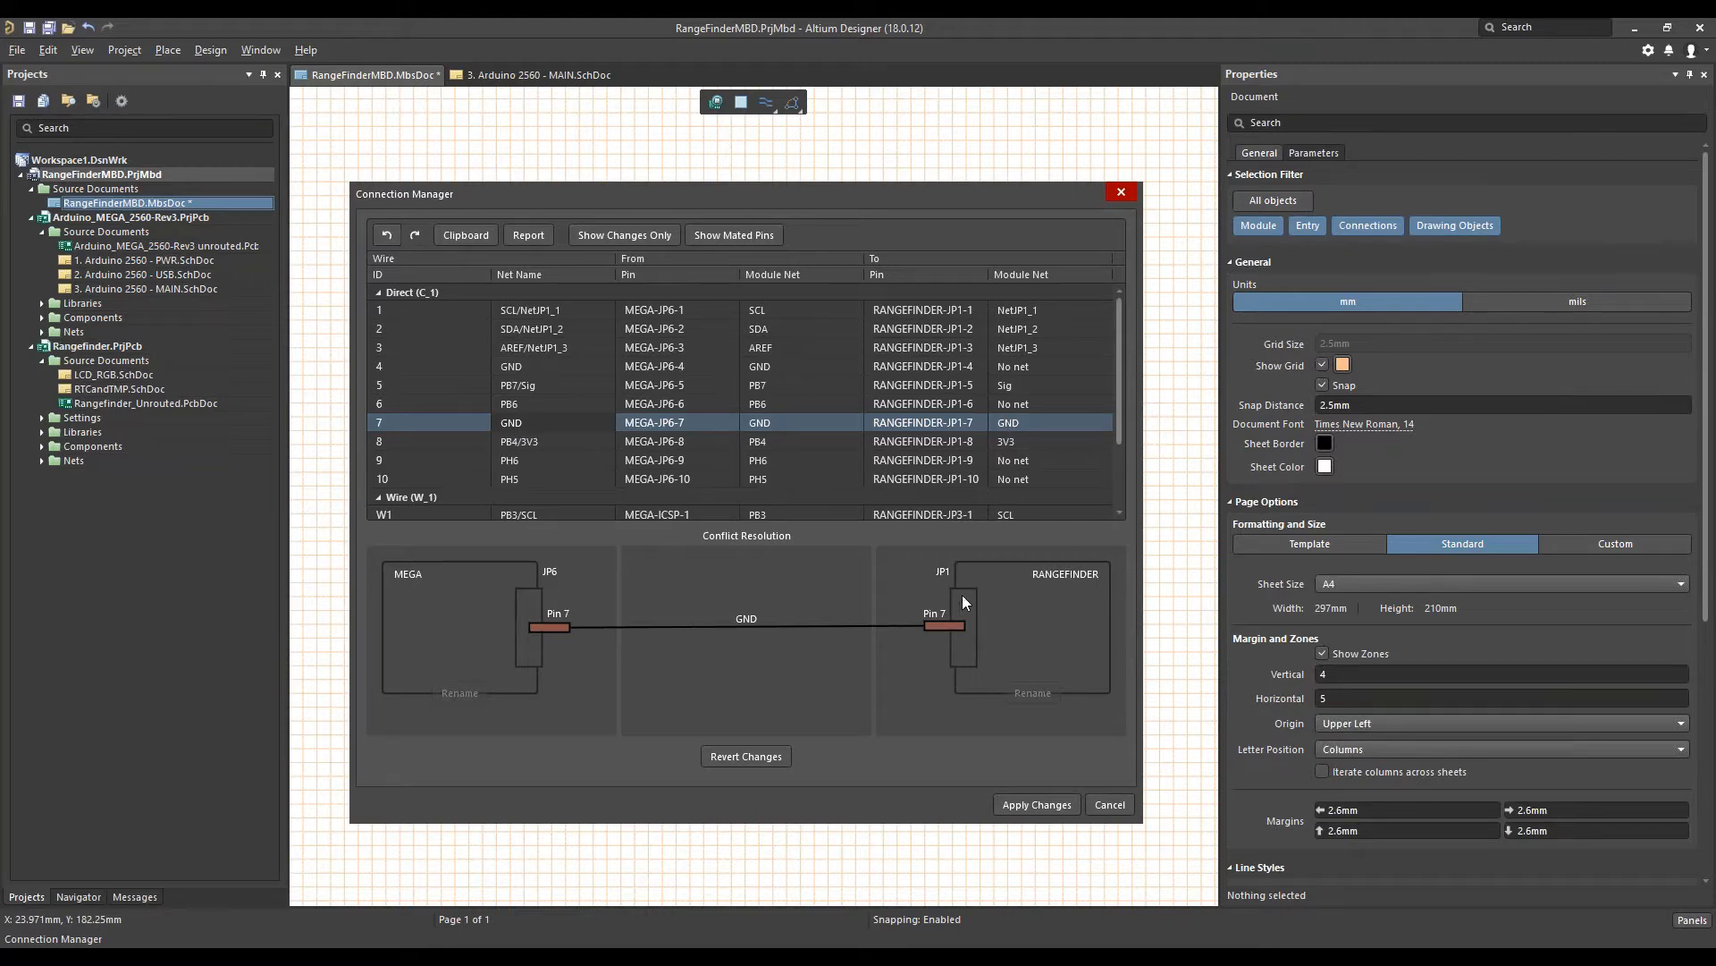
left_click(1026, 803)
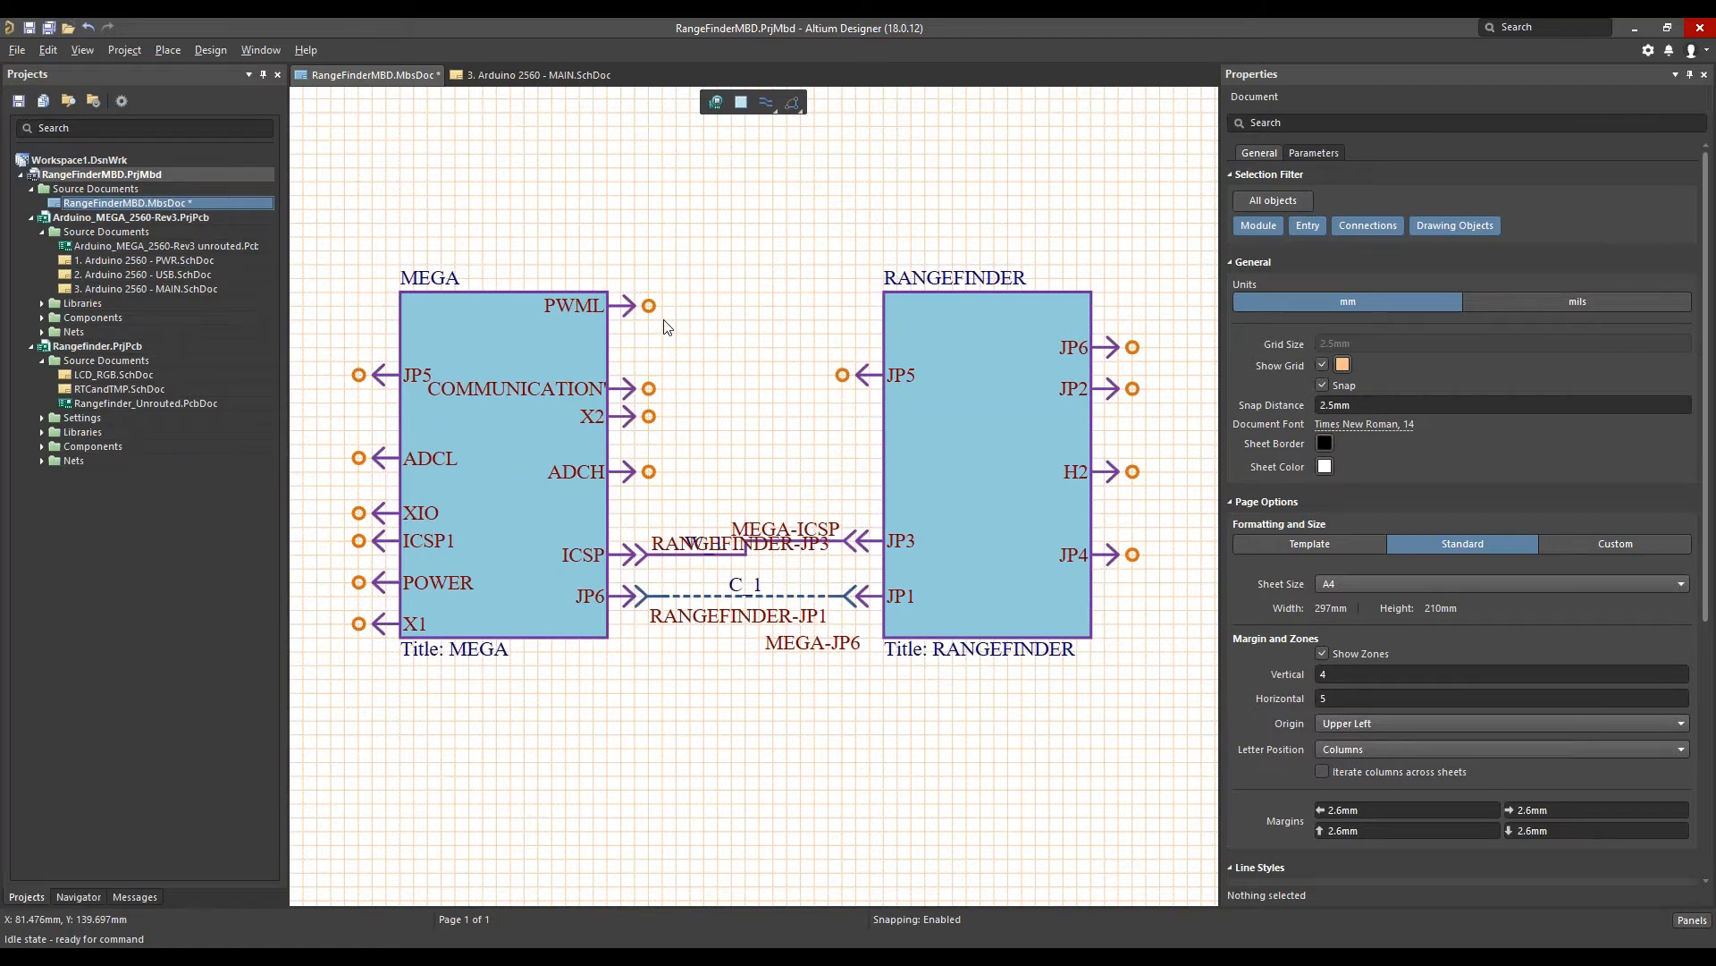
Review the engineering change order for updating the child projects and close it without executing the changes
left_click(204, 50)
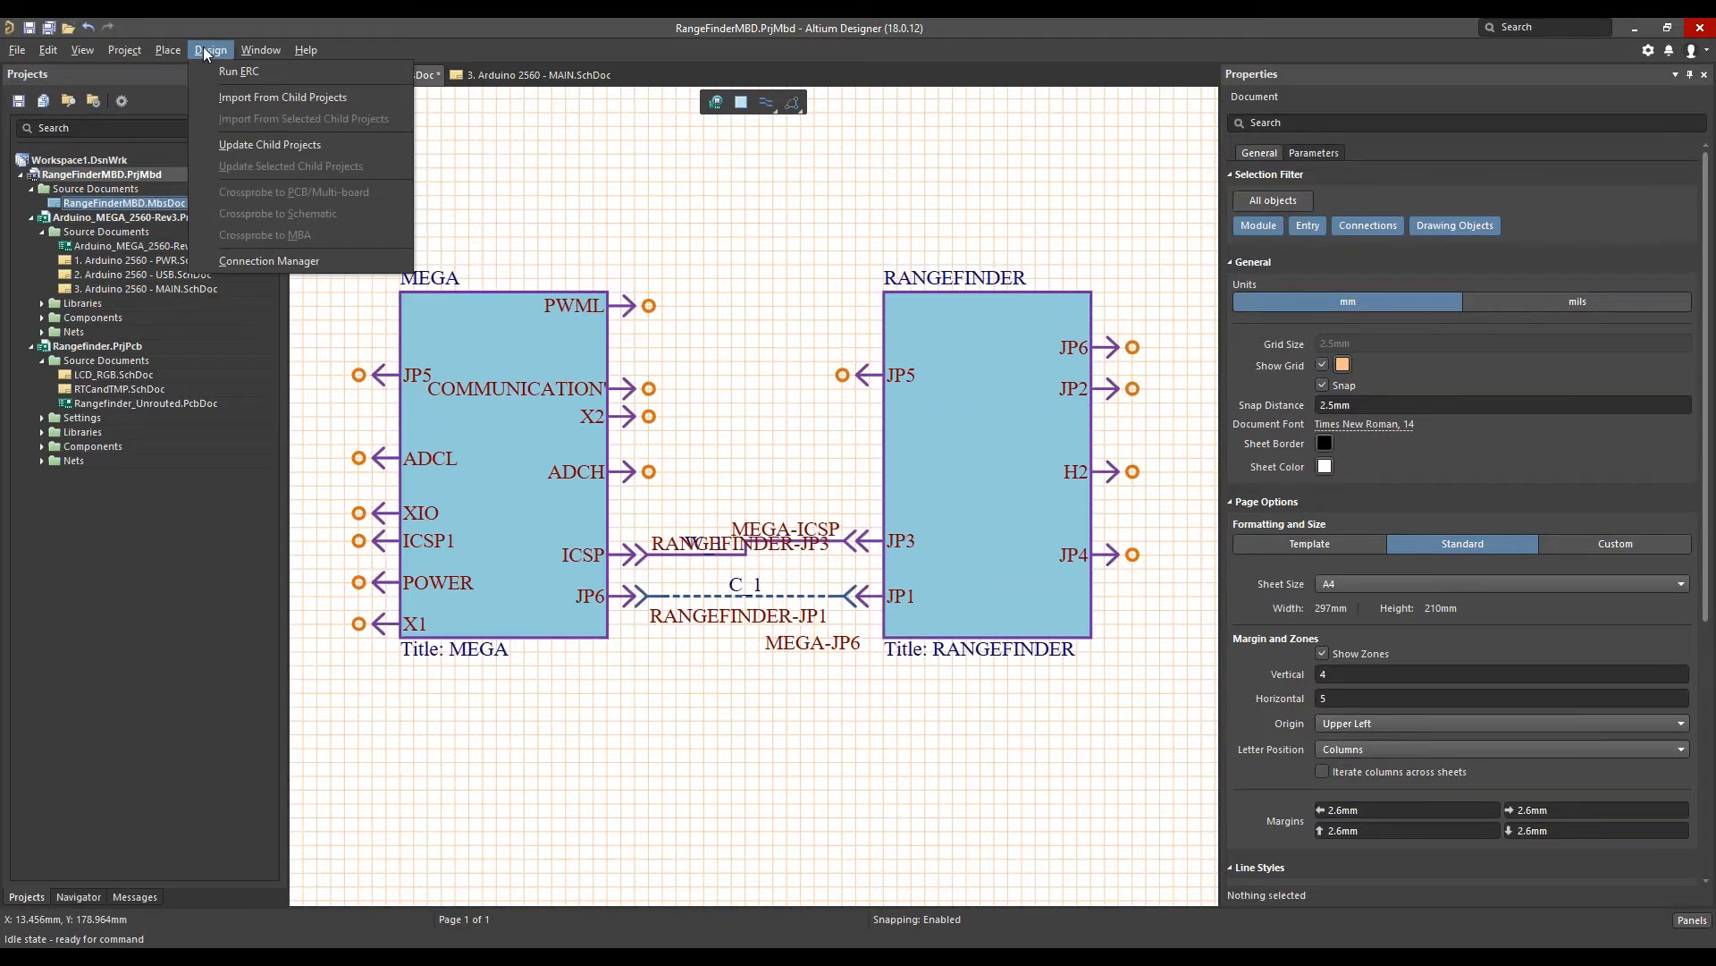
left_click(251, 146)
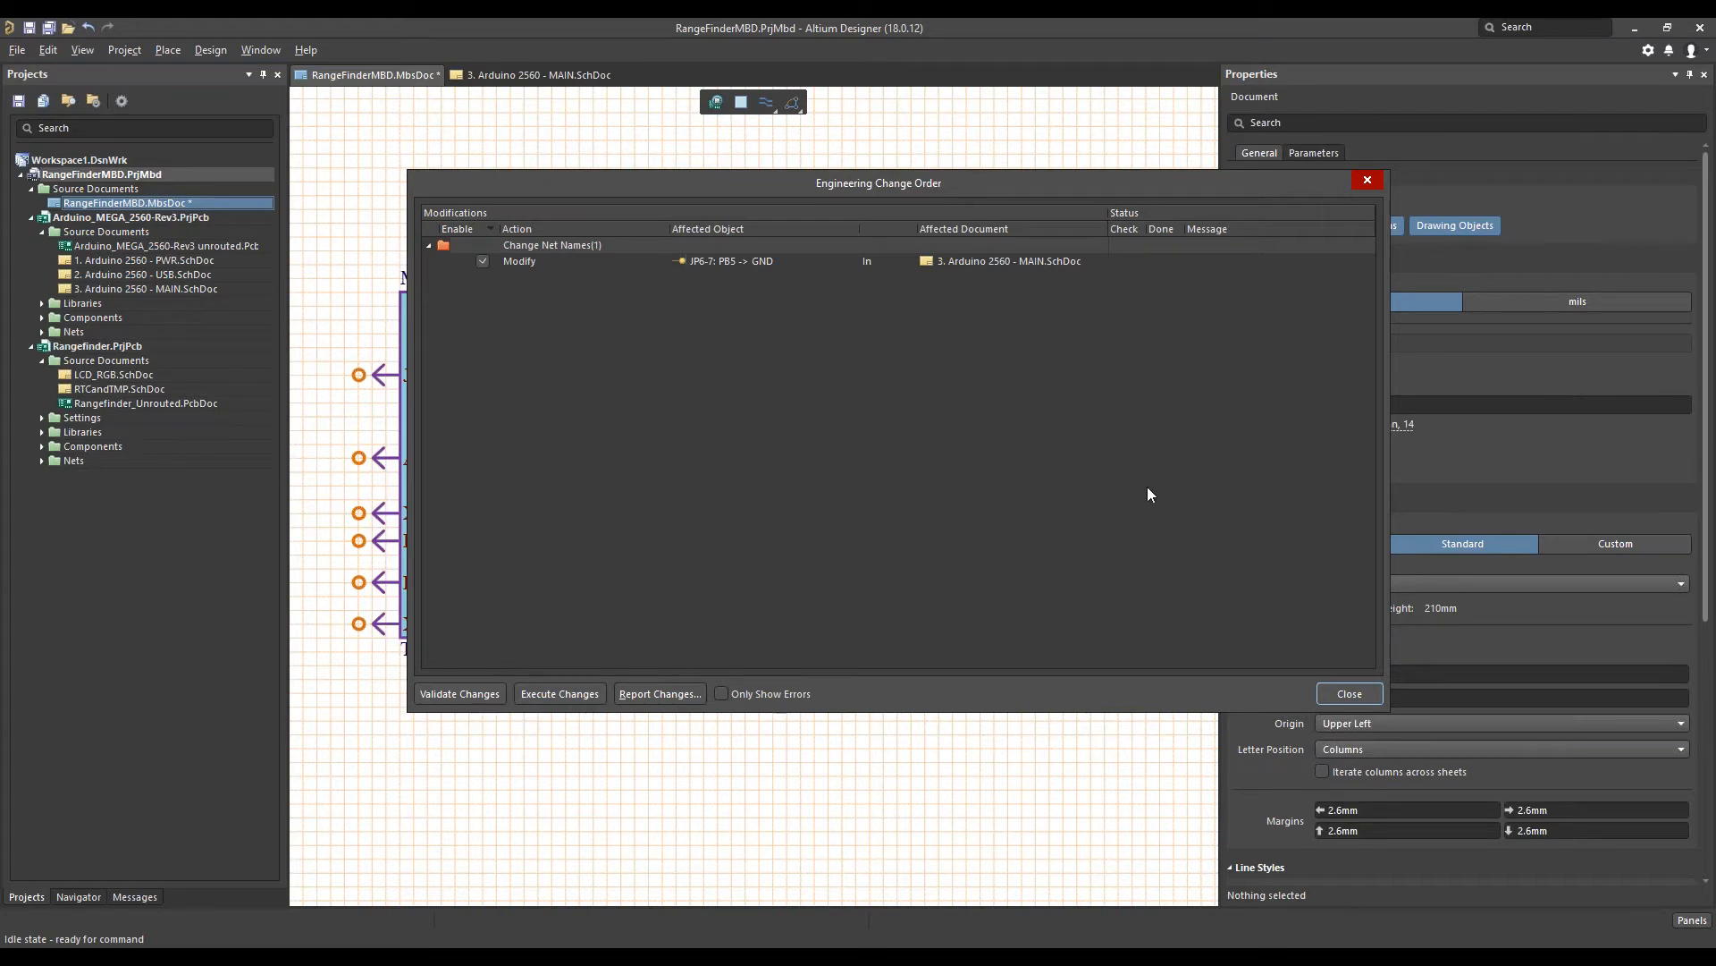
left_click(1350, 693)
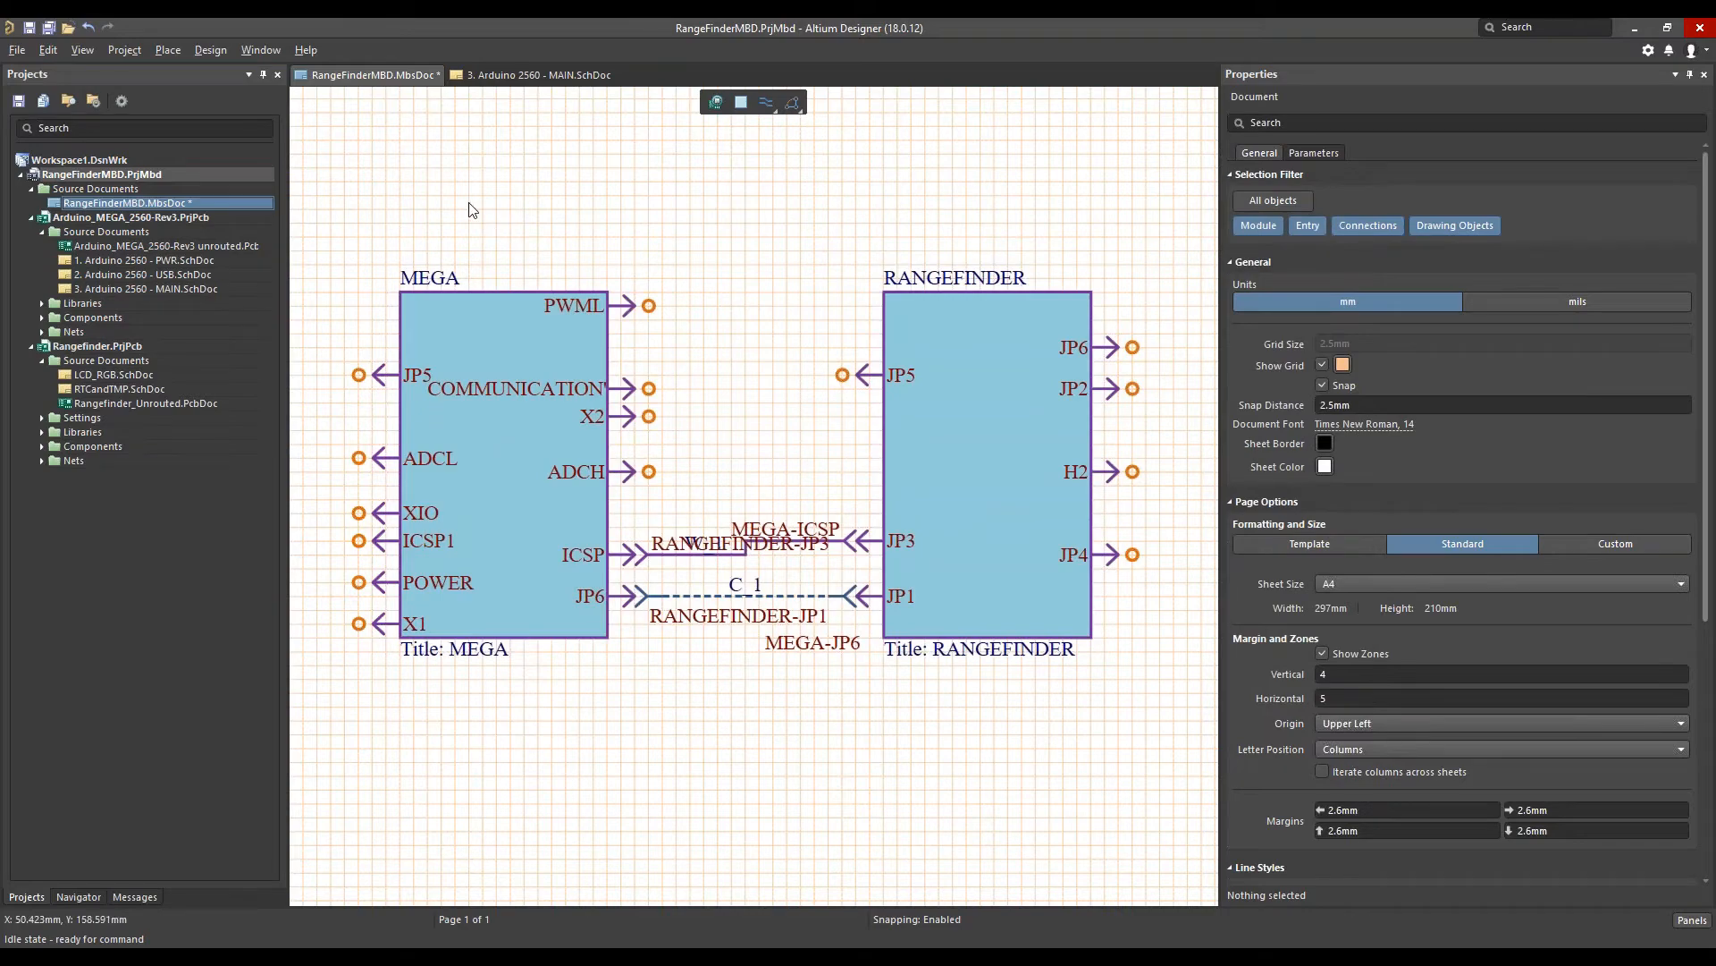
Reopen the Connection Manager, review the wire connections between ICSP and JP3, and close it without changes
left_click(218, 51)
left_click(299, 267)
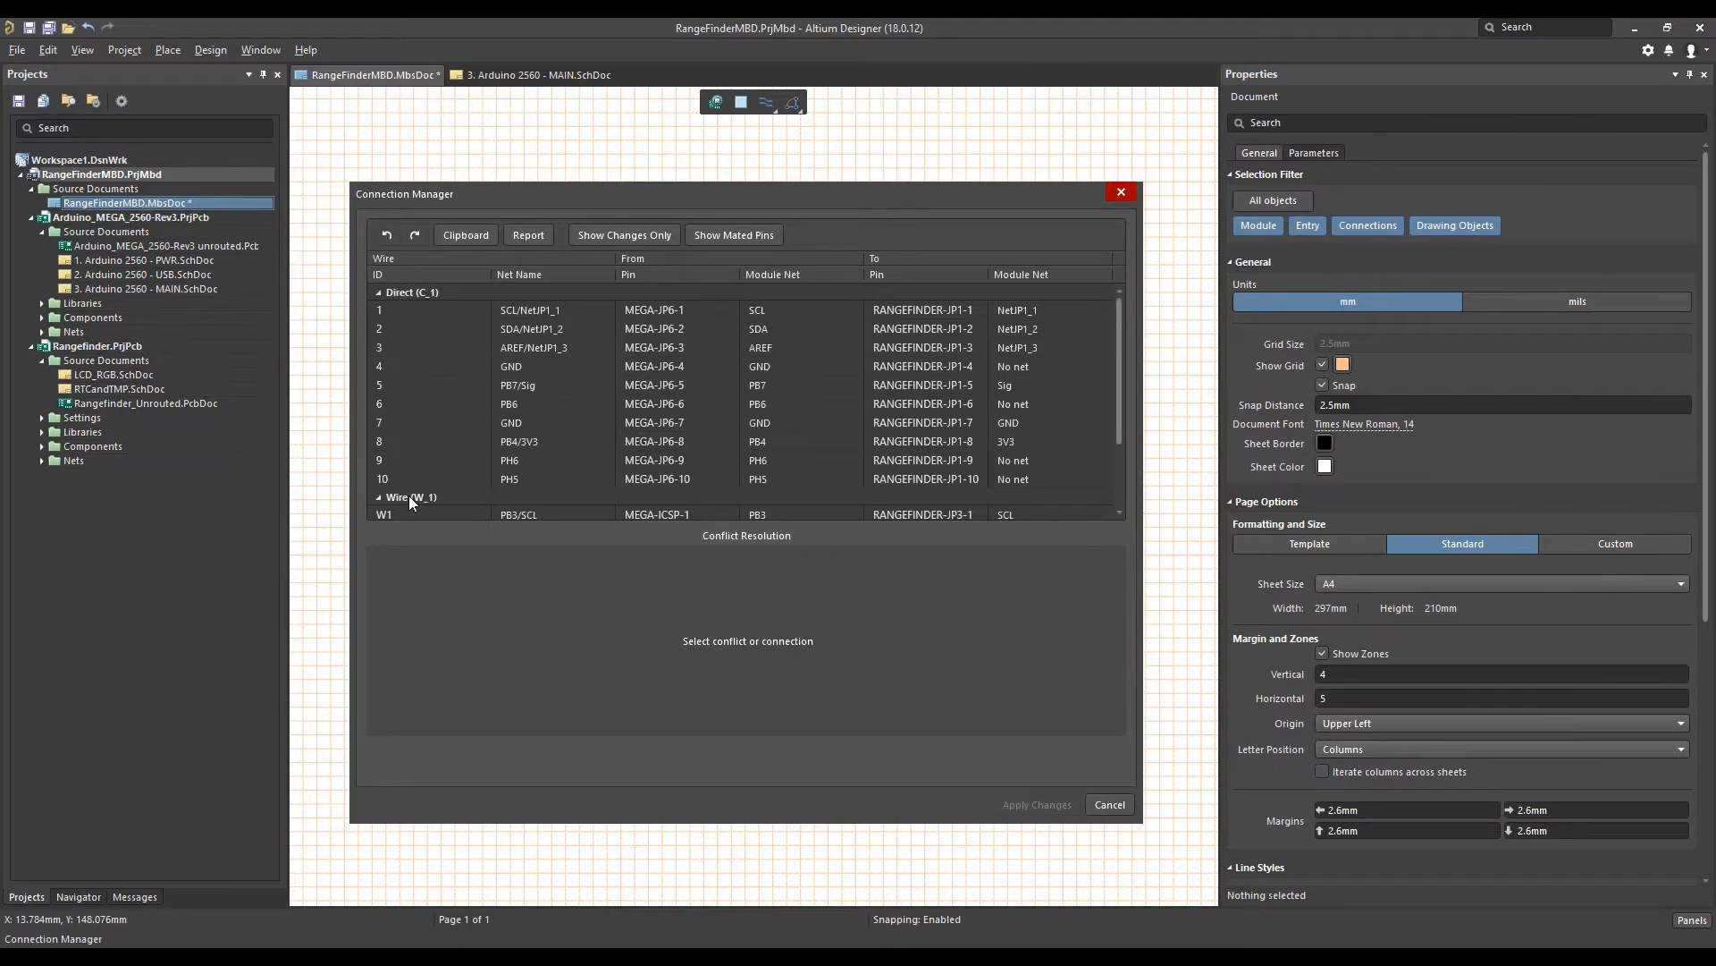
left_click_drag(1117, 374, 1119, 442)
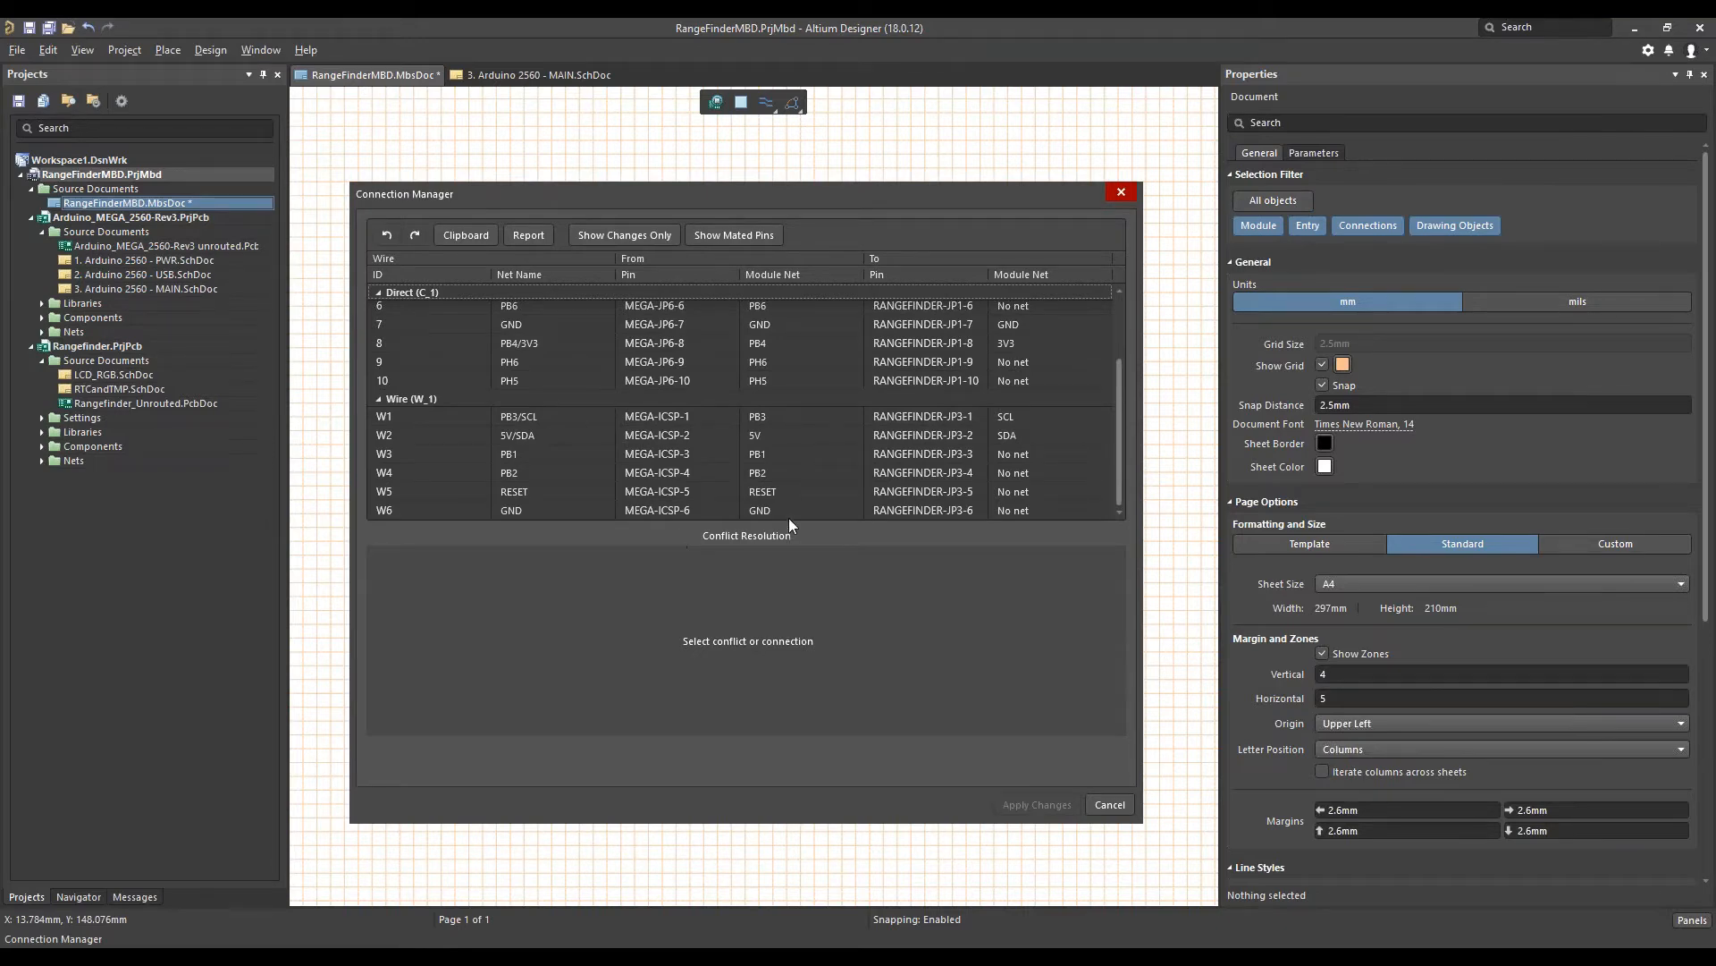
left_click(1107, 803)
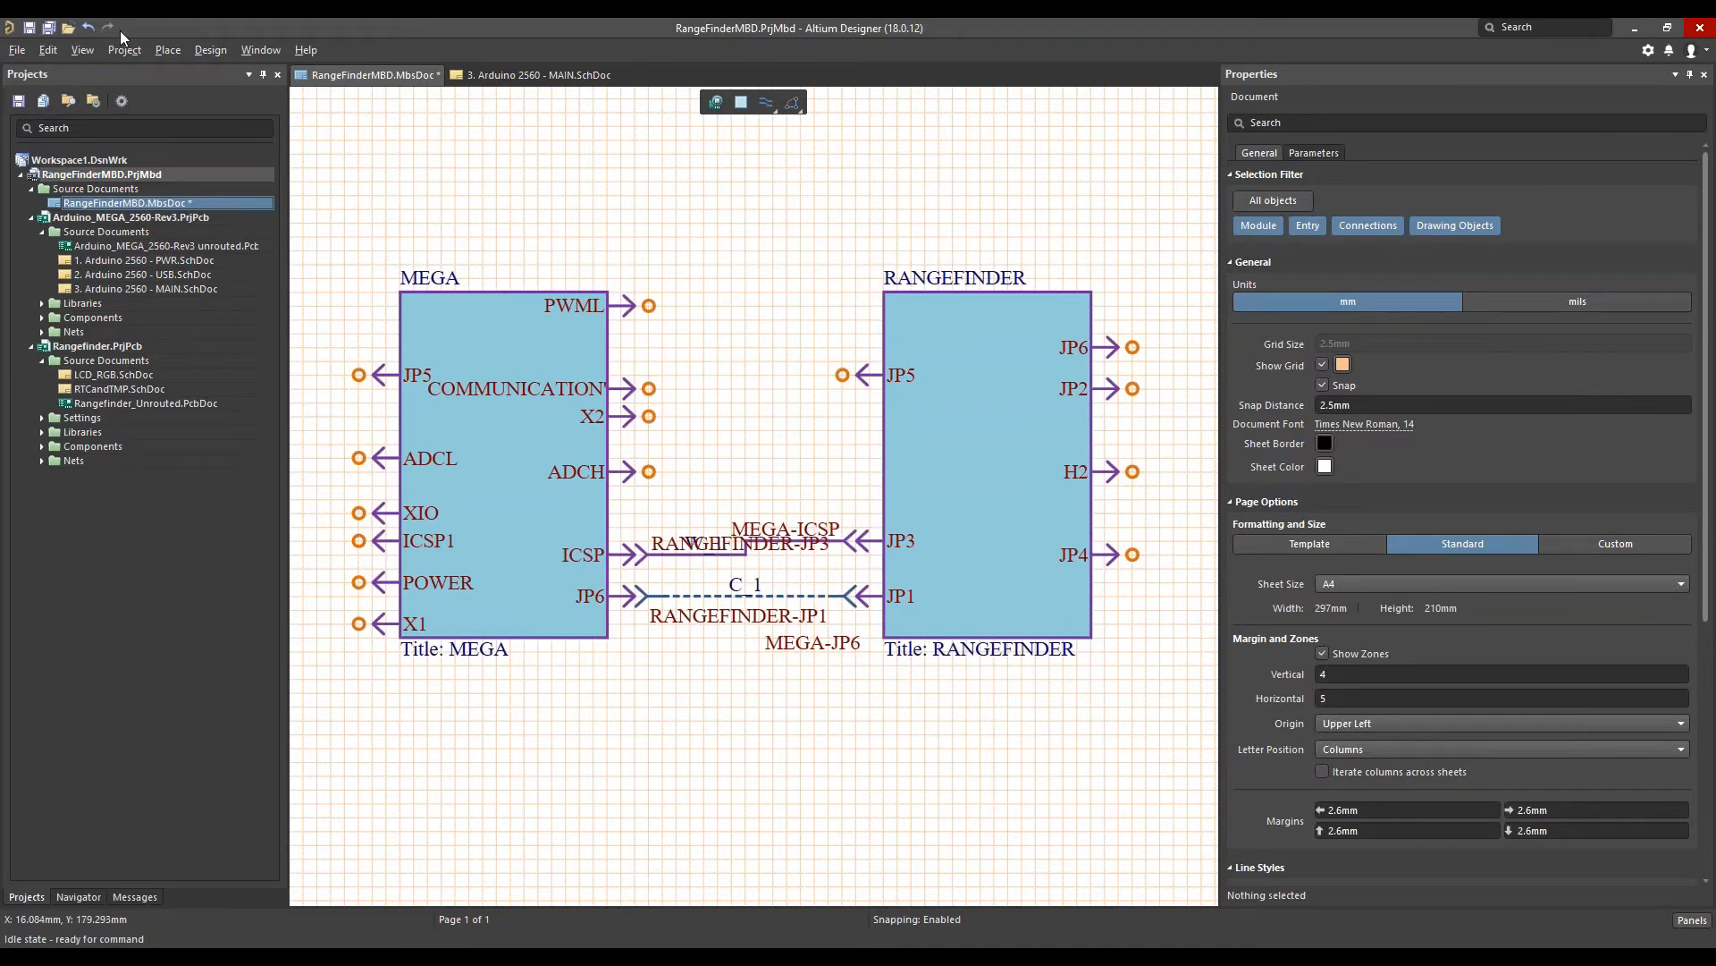
Move the RANGEFINDER module's JP6 entry to its left edge, facing MEGA's ADCH entry, leaving harness placement cancelled
left_click(167, 50)
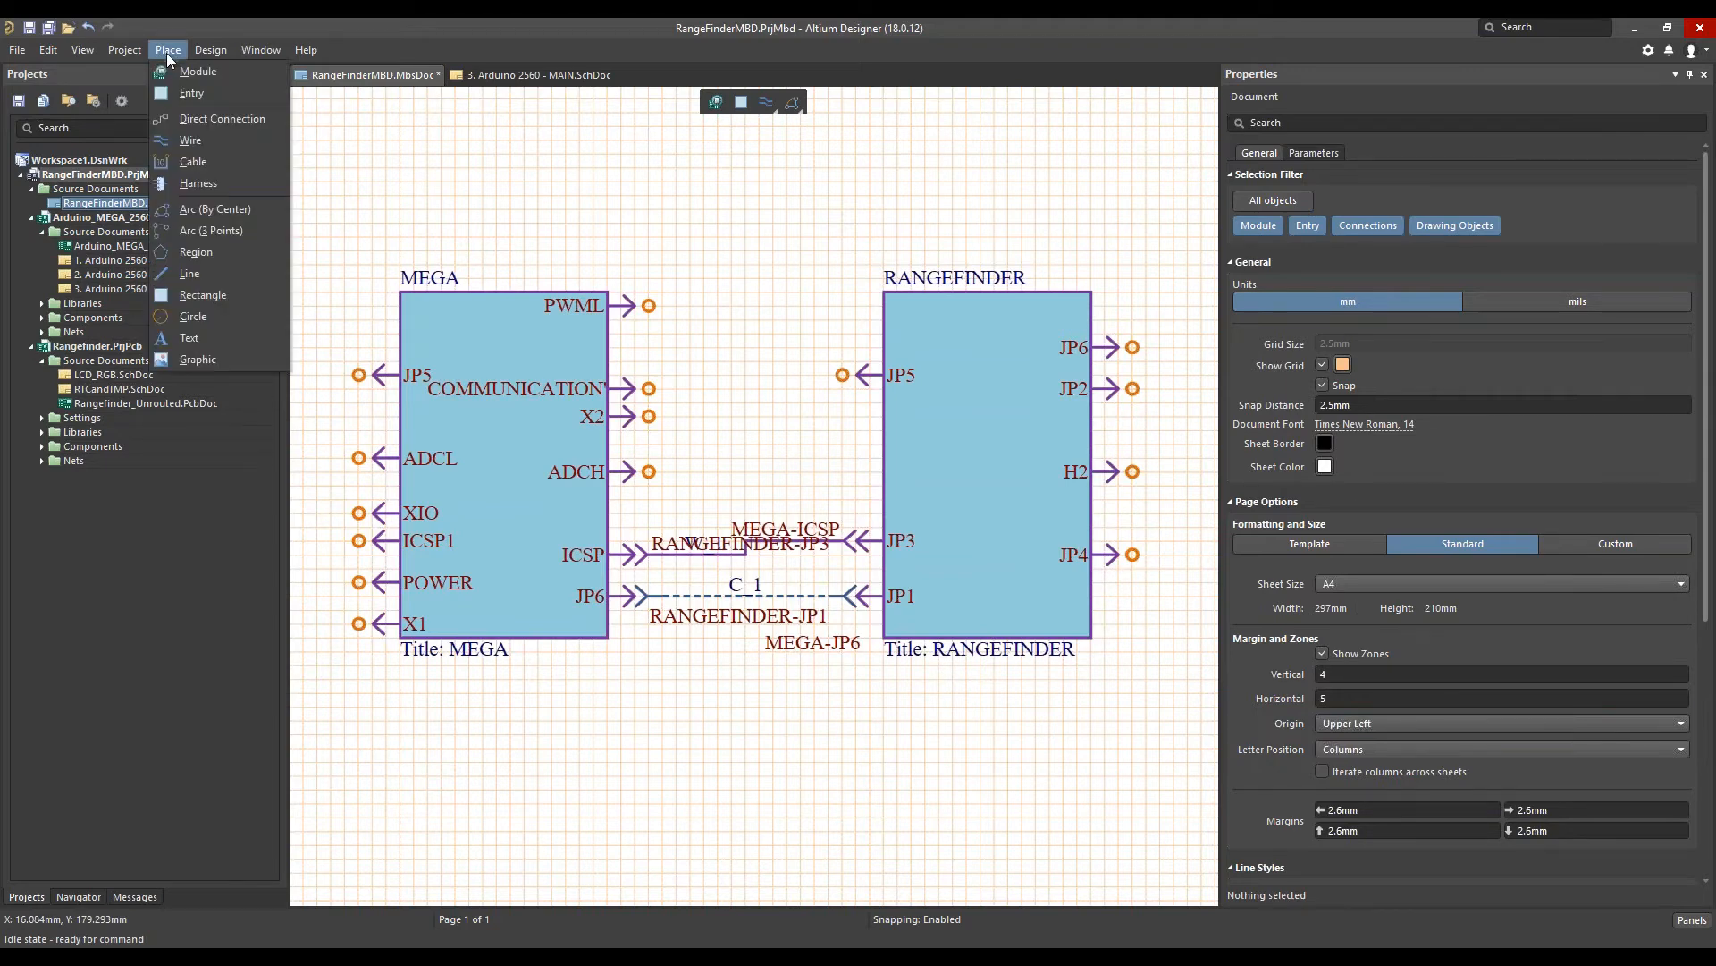
left_click(207, 177)
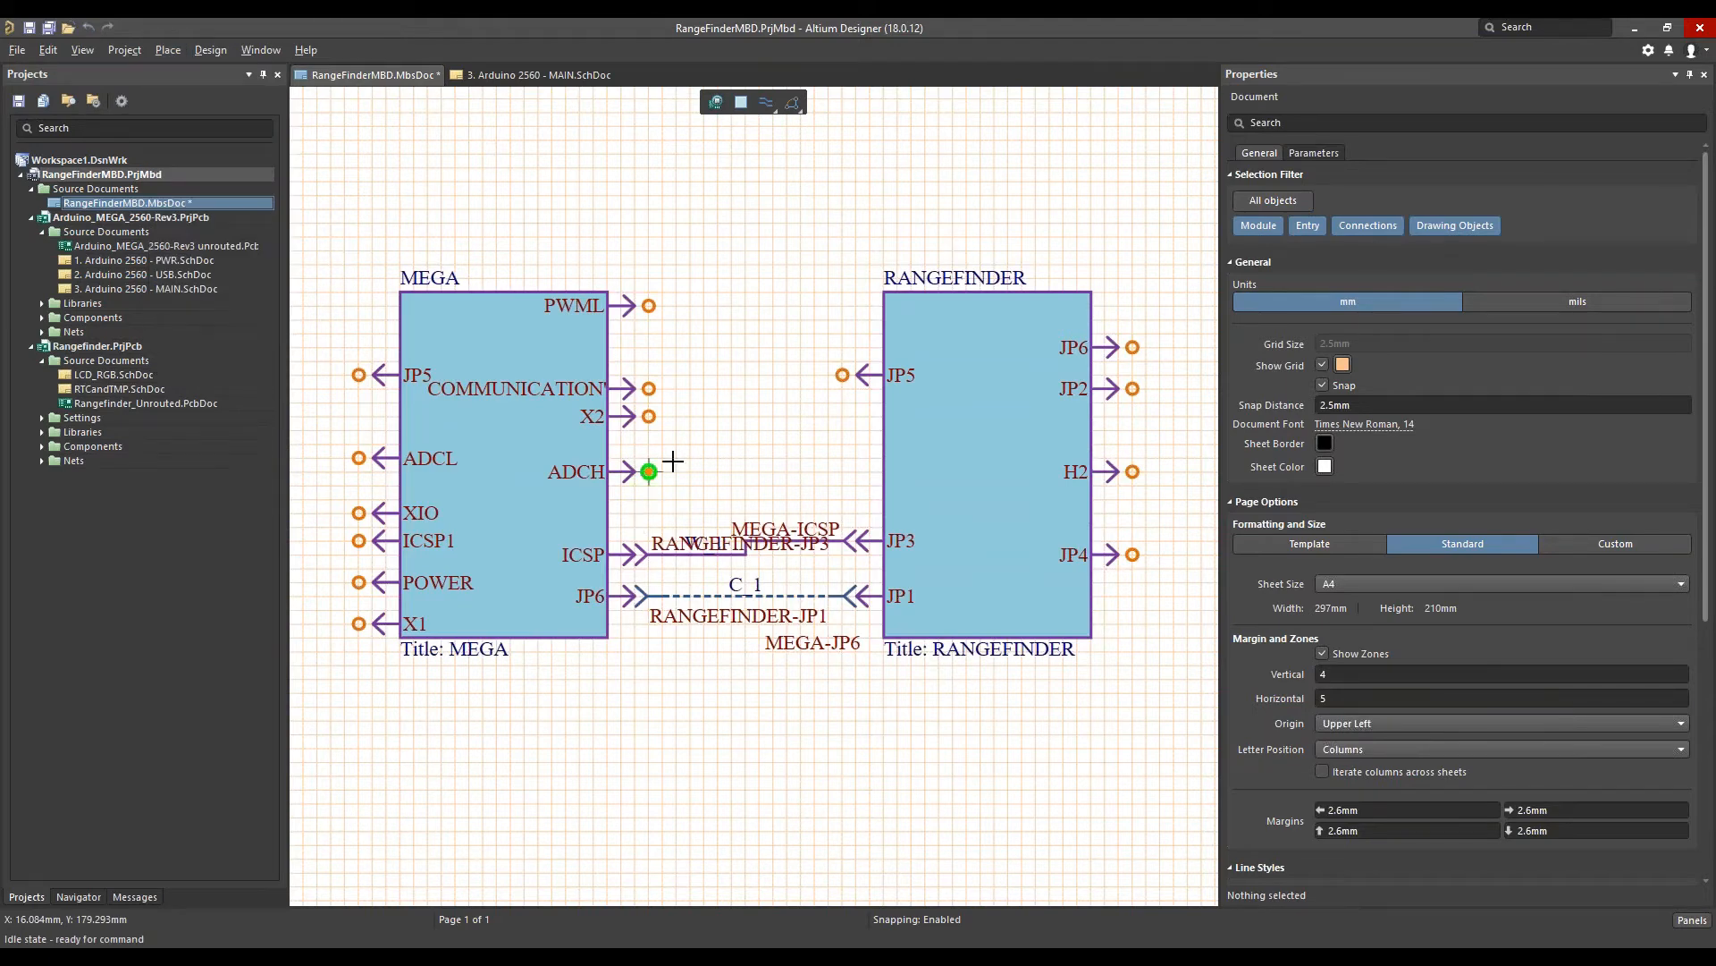
right_click(785, 360)
left_click_drag(1107, 346, 798, 476)
left_click(680, 471)
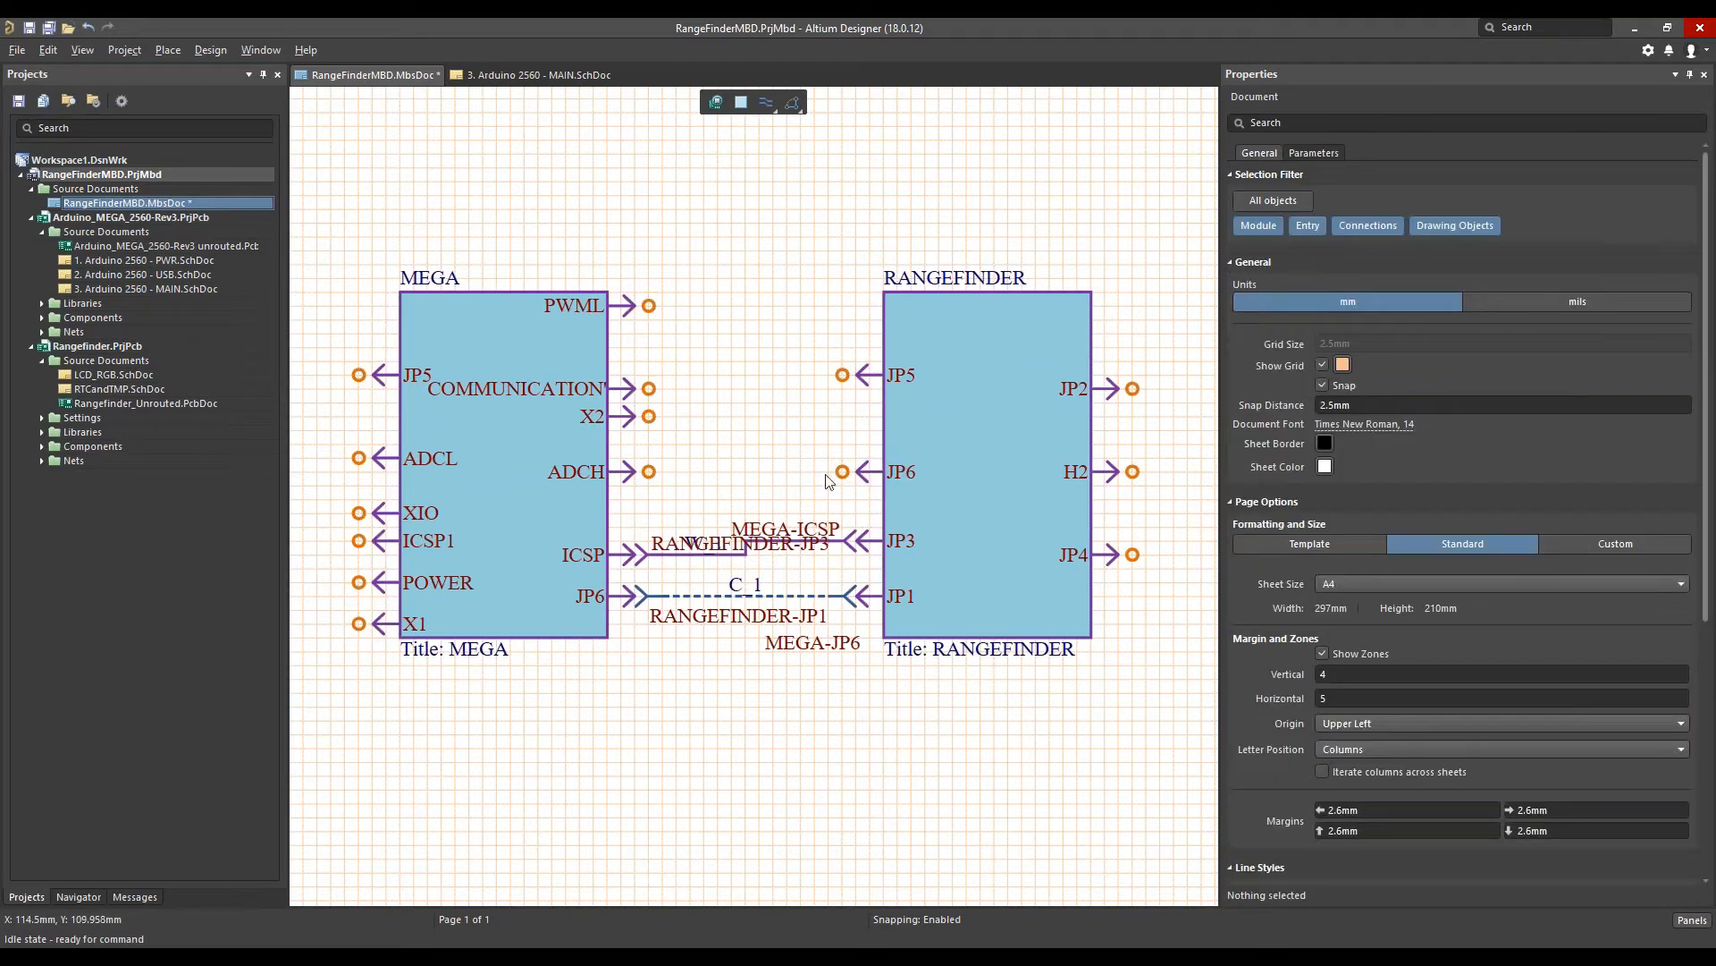
Place a cable connecting MEGA's ADCH entry to RANGEFINDER's JP6 entry
left_click(167, 50)
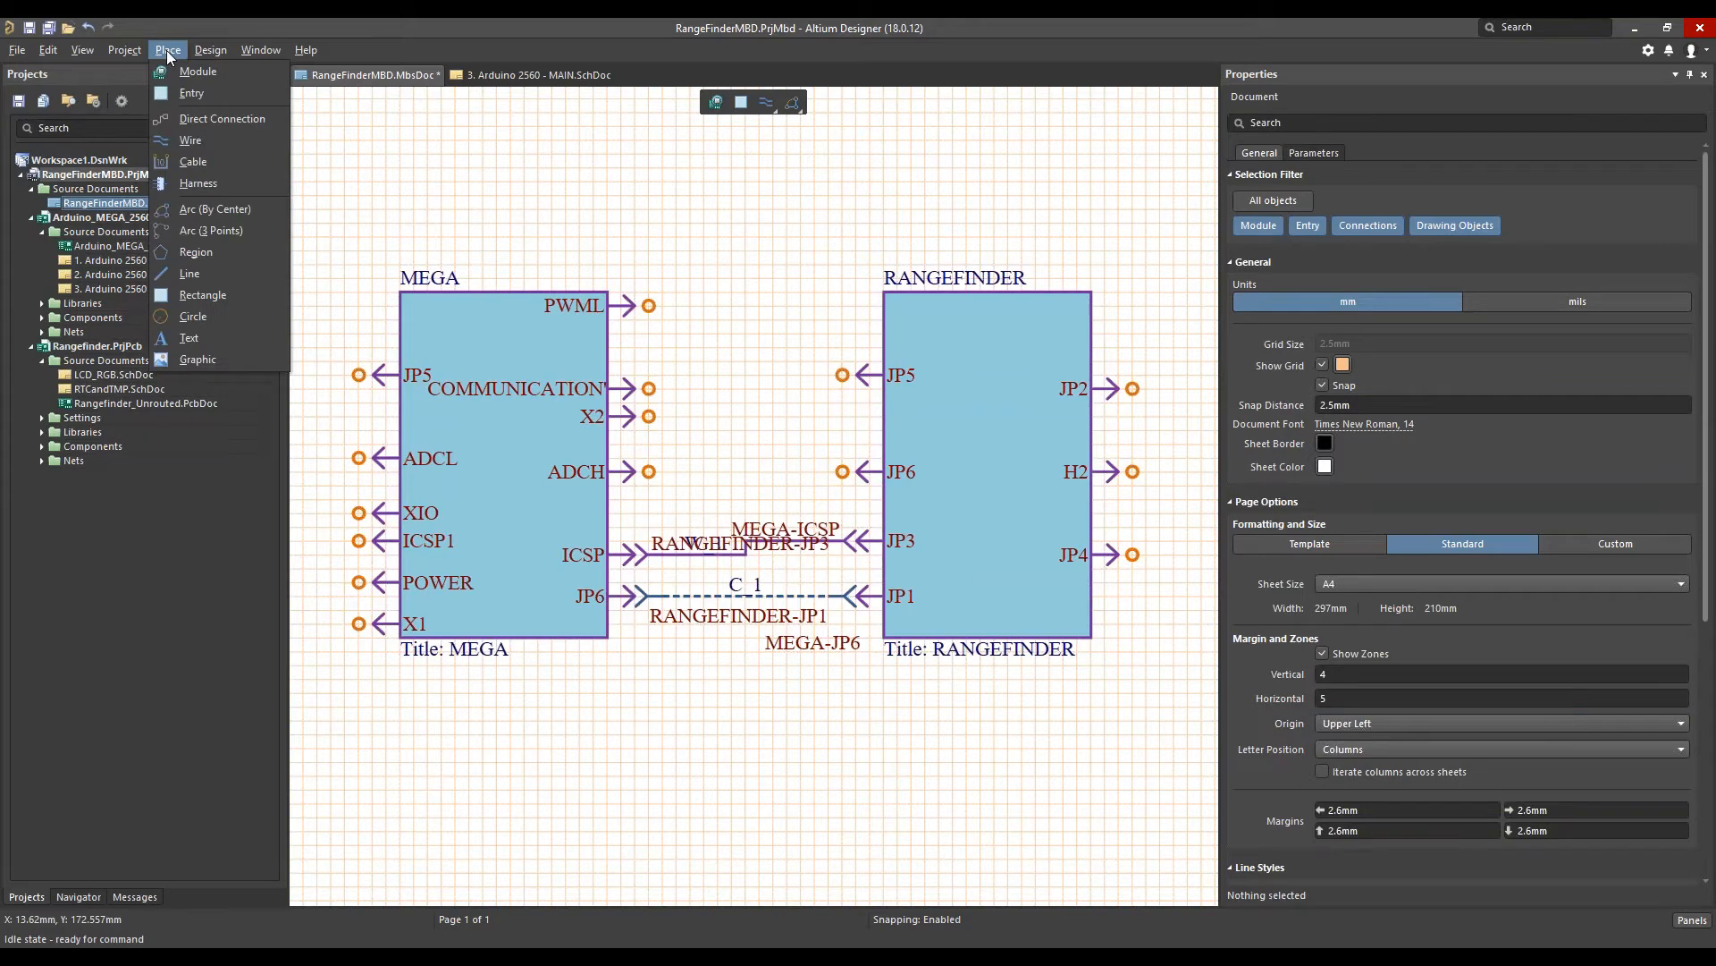
left_click(190, 141)
left_click(649, 471)
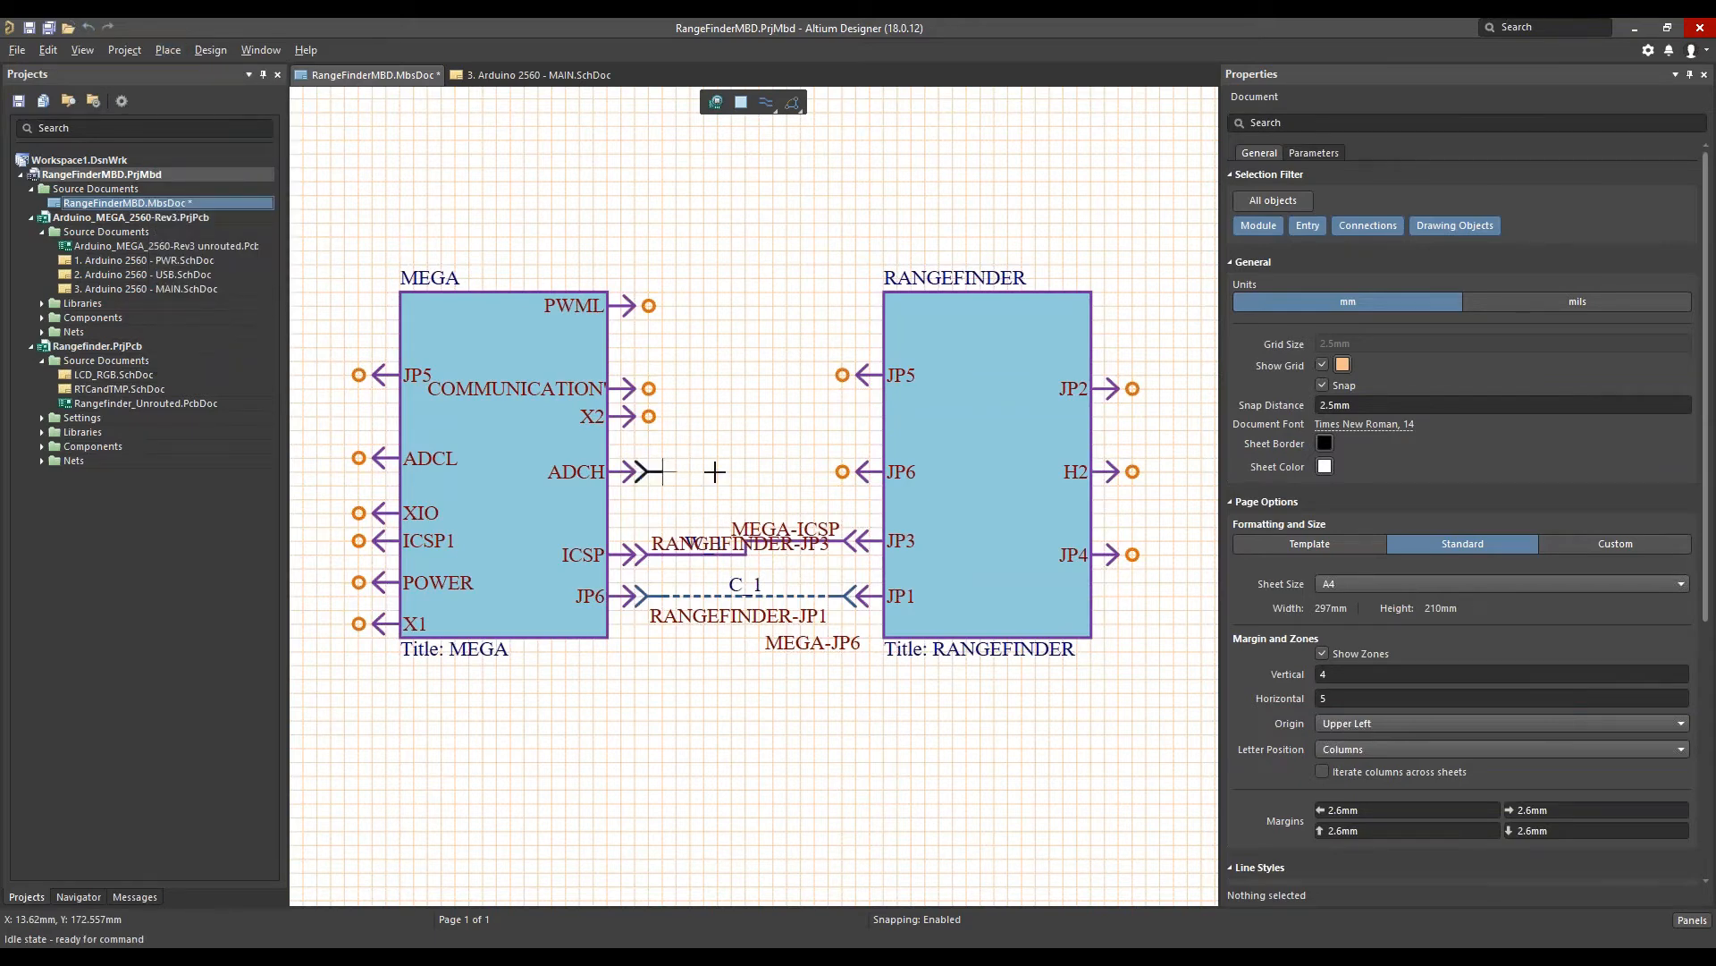
left_click(843, 471)
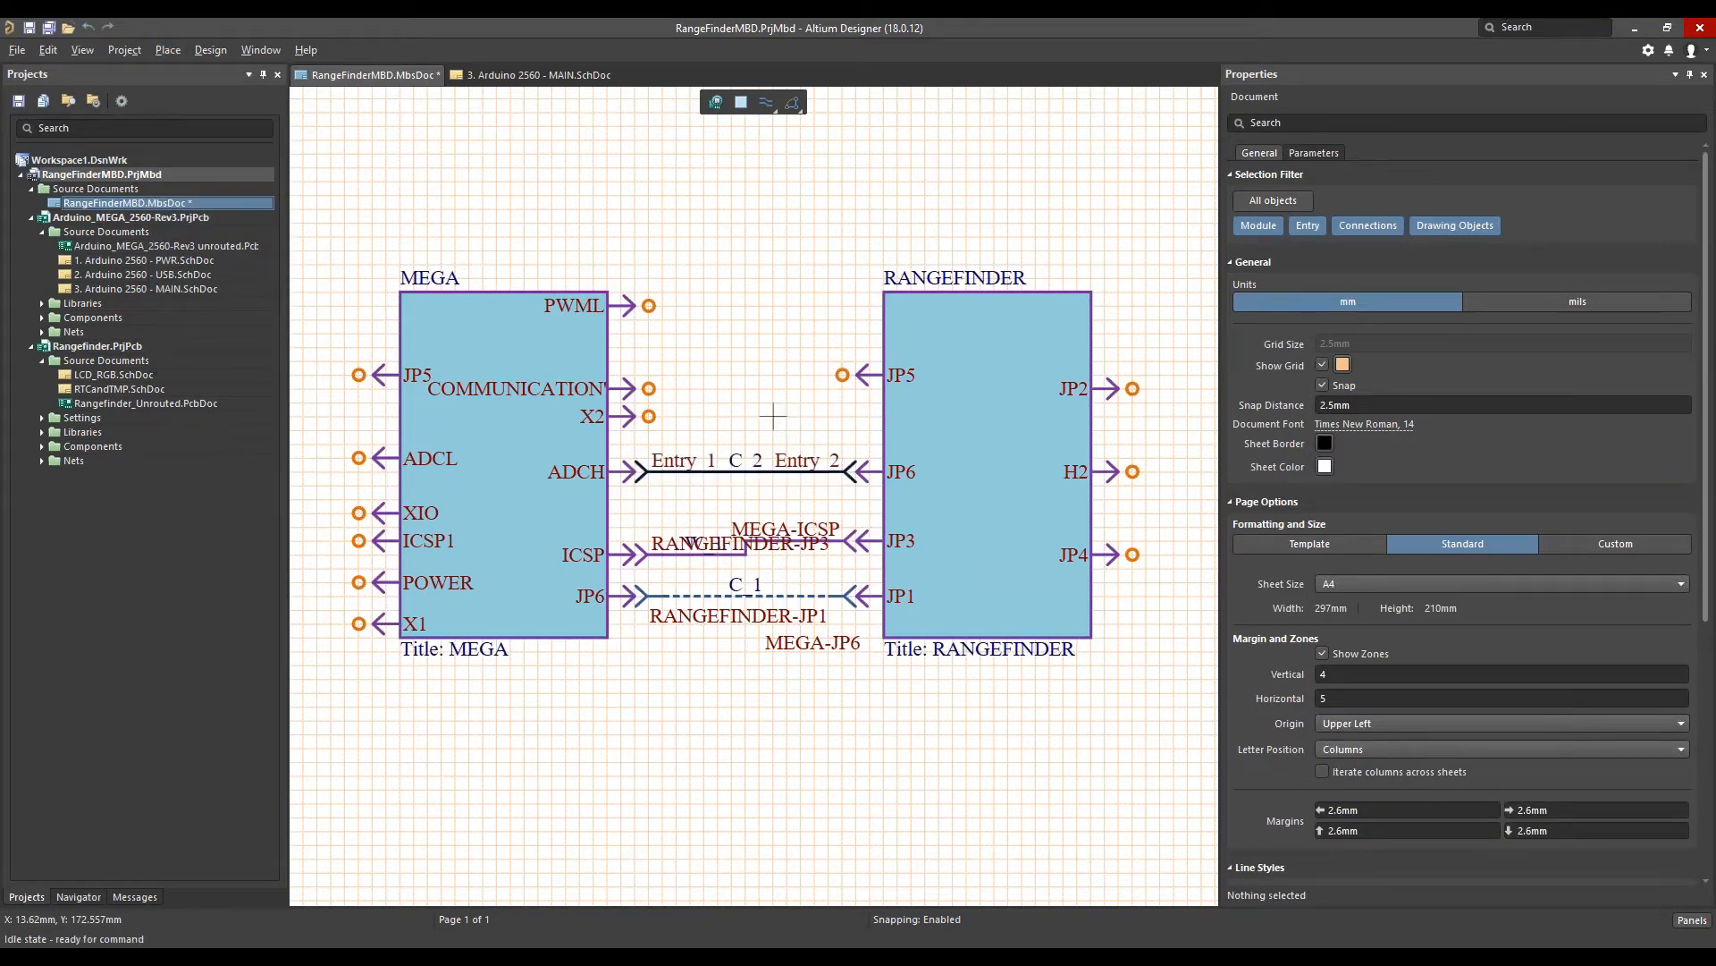
Lower RANGEFINDER's JP5 entry slightly and place a harness from MEGA's X2 entry to JP5
mouse_move(866, 376)
left_mouse_down()
mouse_move(861, 417)
mouse_move(862, 404)
left_mouse_up()
left_click(790, 374)
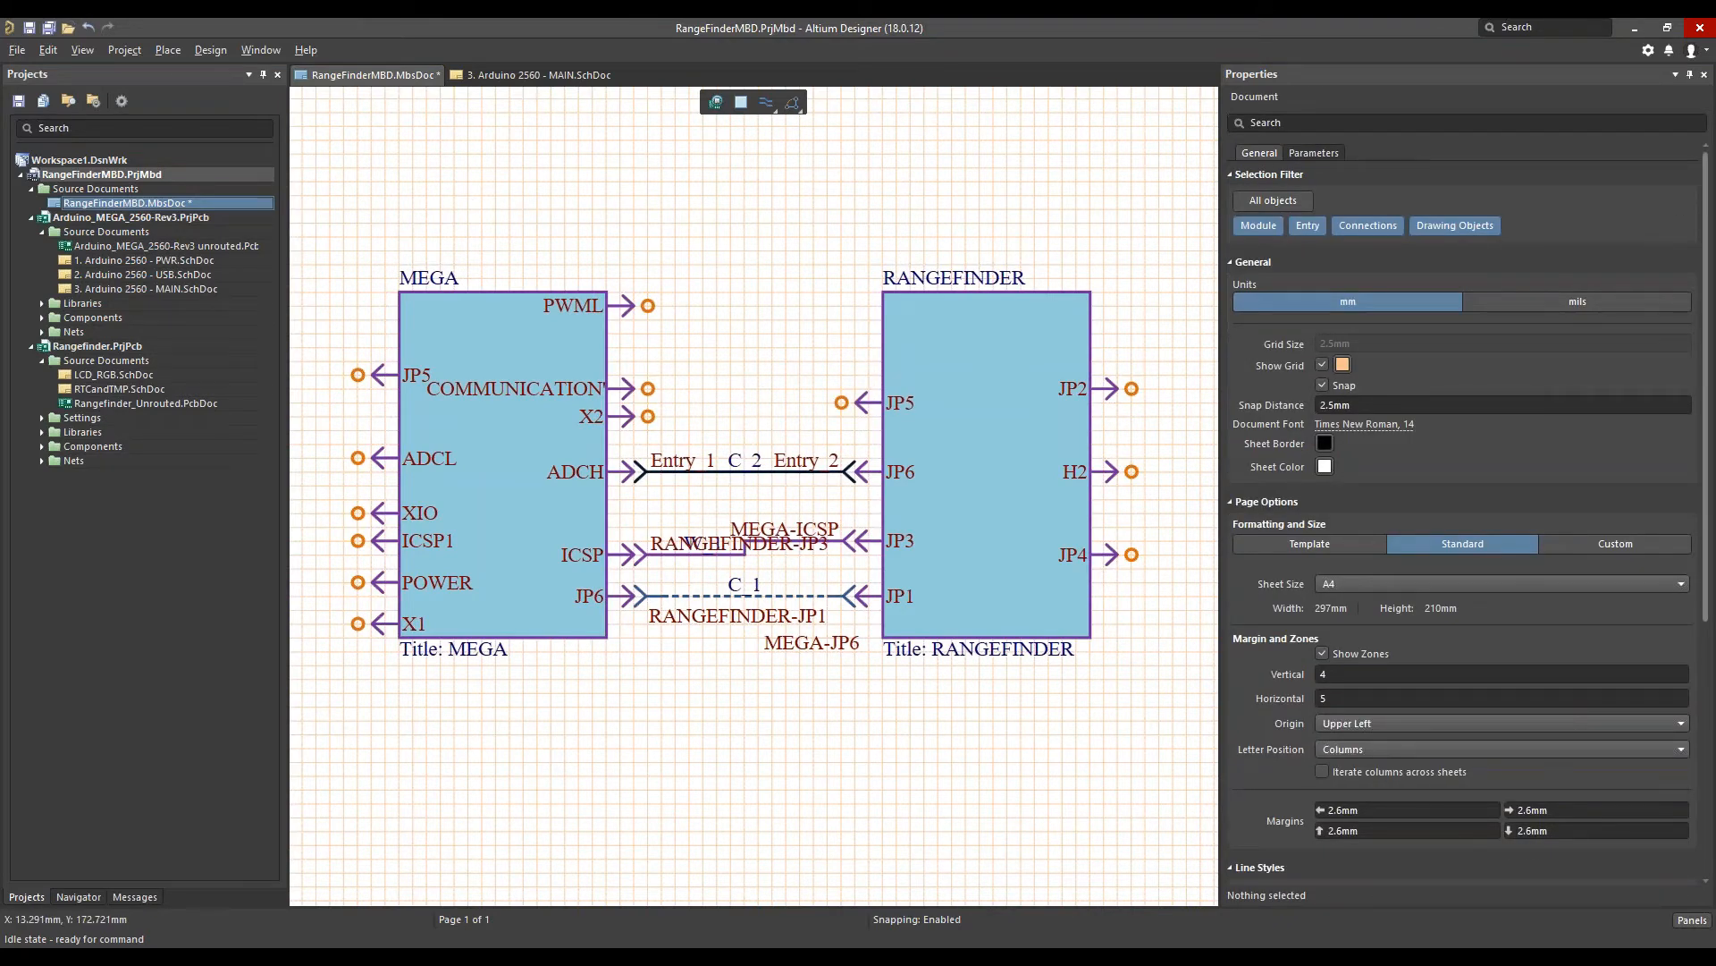
left_click(165, 50)
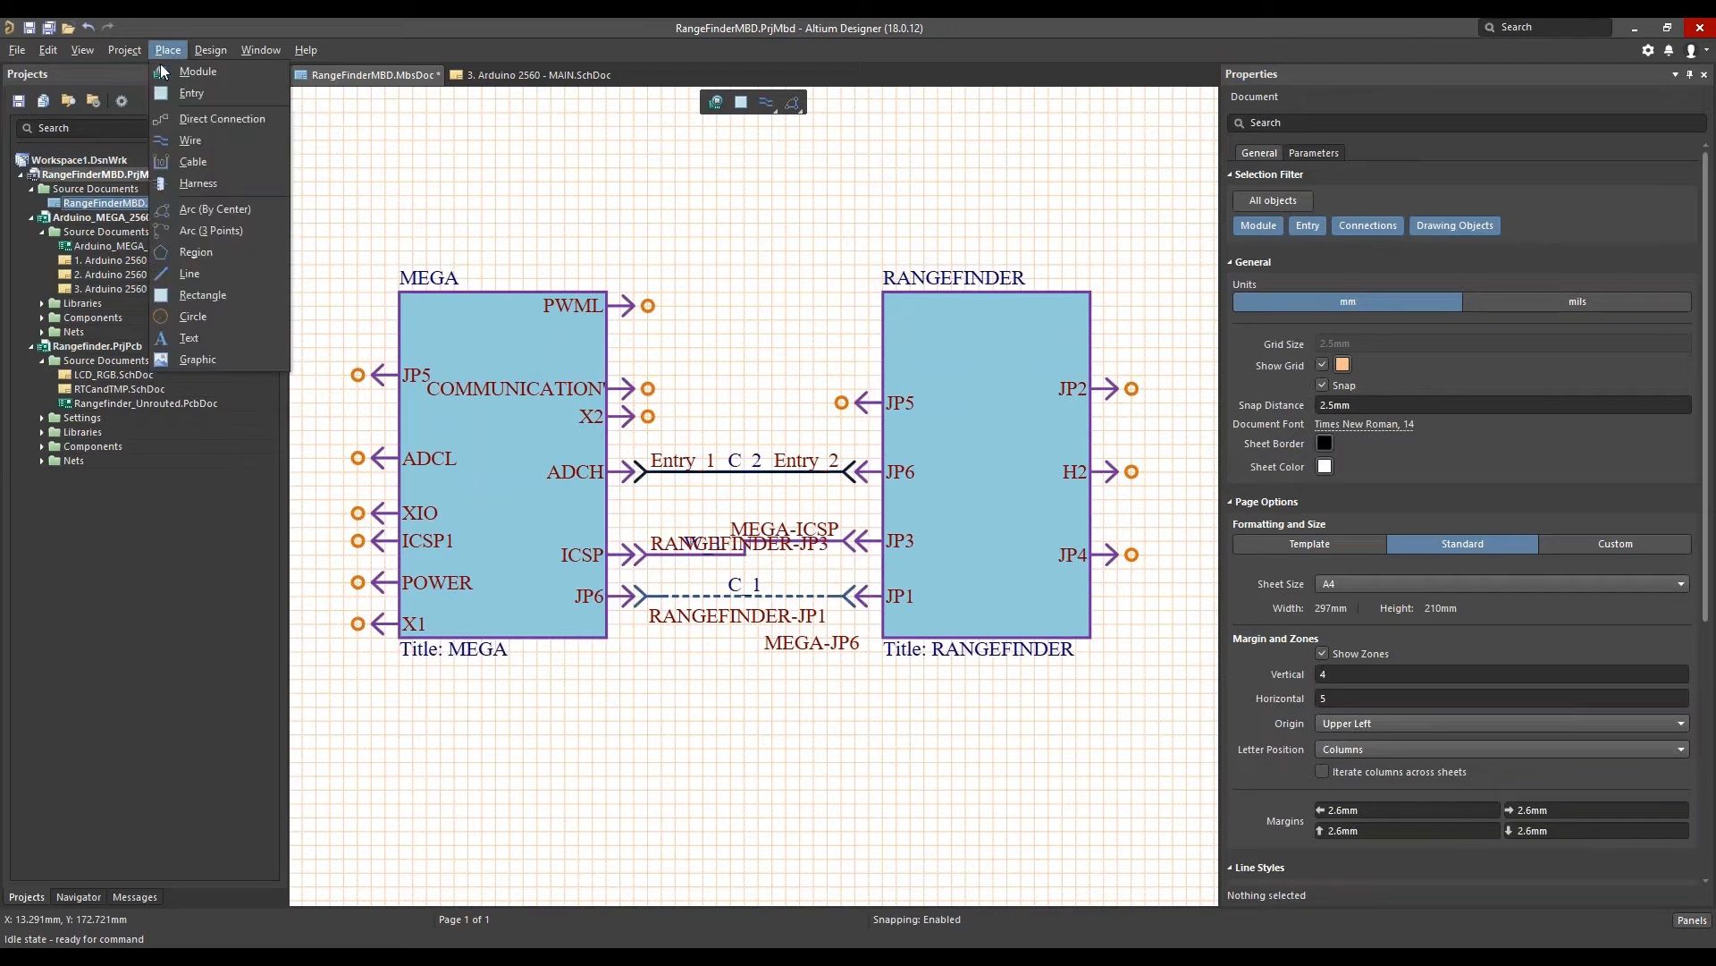
left_click(189, 184)
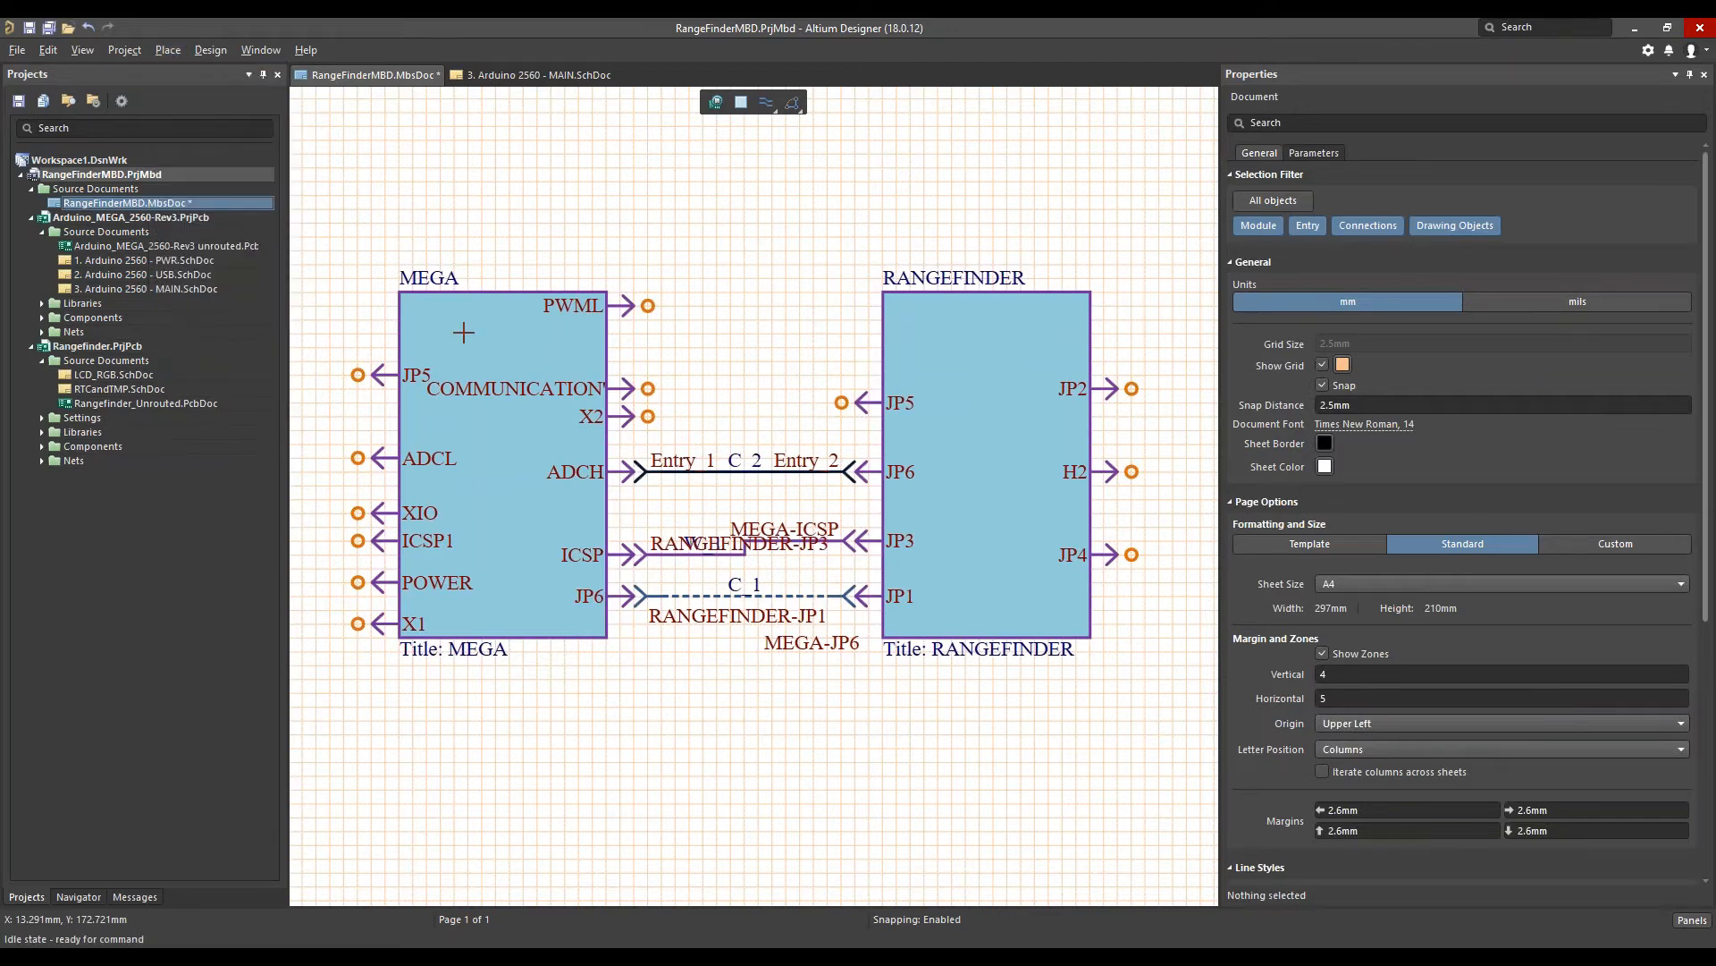
left_click(645, 416)
left_click(744, 402)
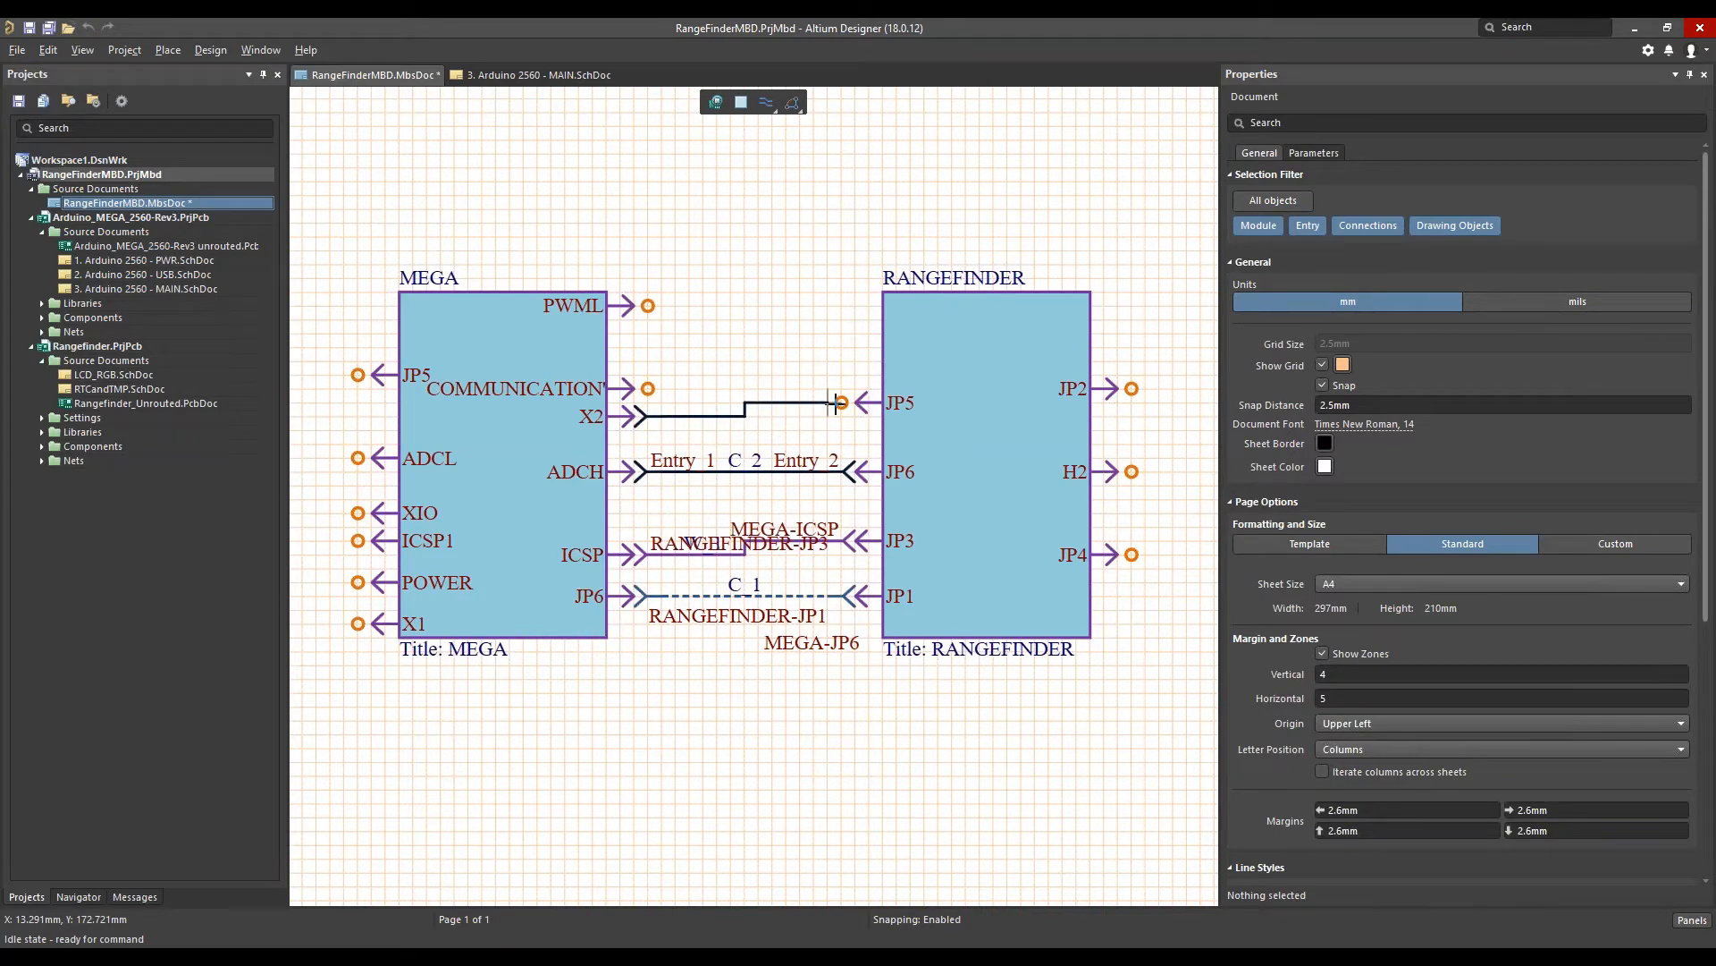
left_click(842, 402)
Branch the harness from its bend to MEGA's COMMUNICATION entry and finish harness placement
left_click(745, 402)
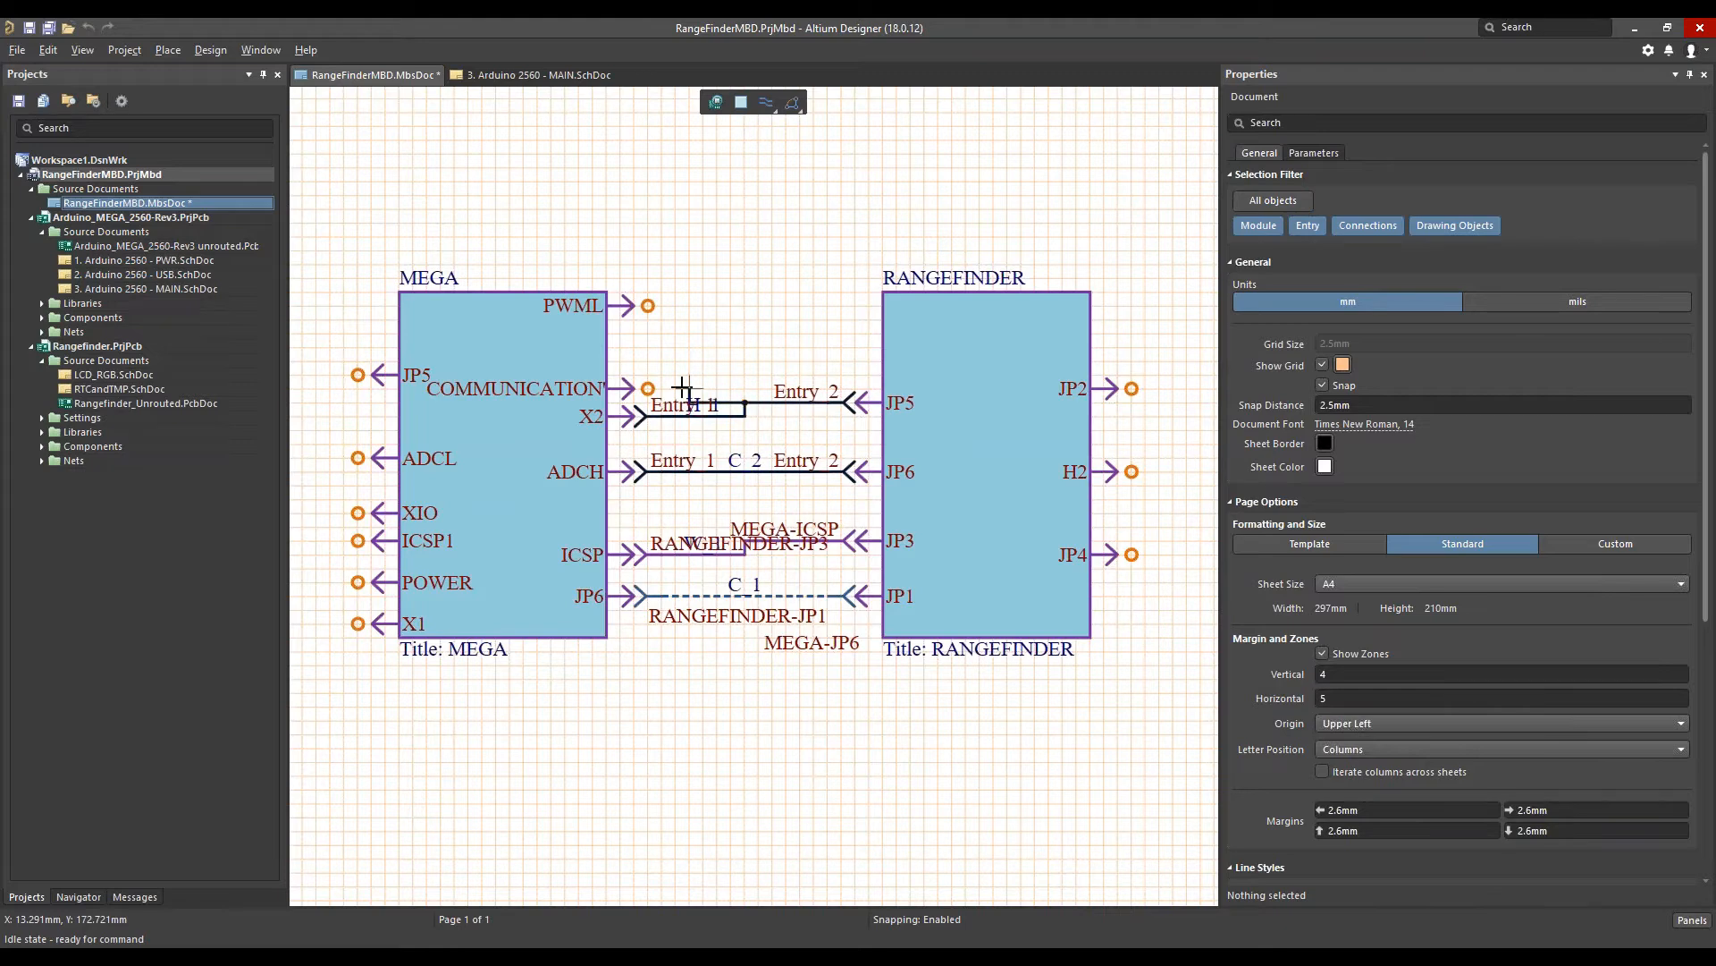
left_click(648, 387)
right_click(718, 329)
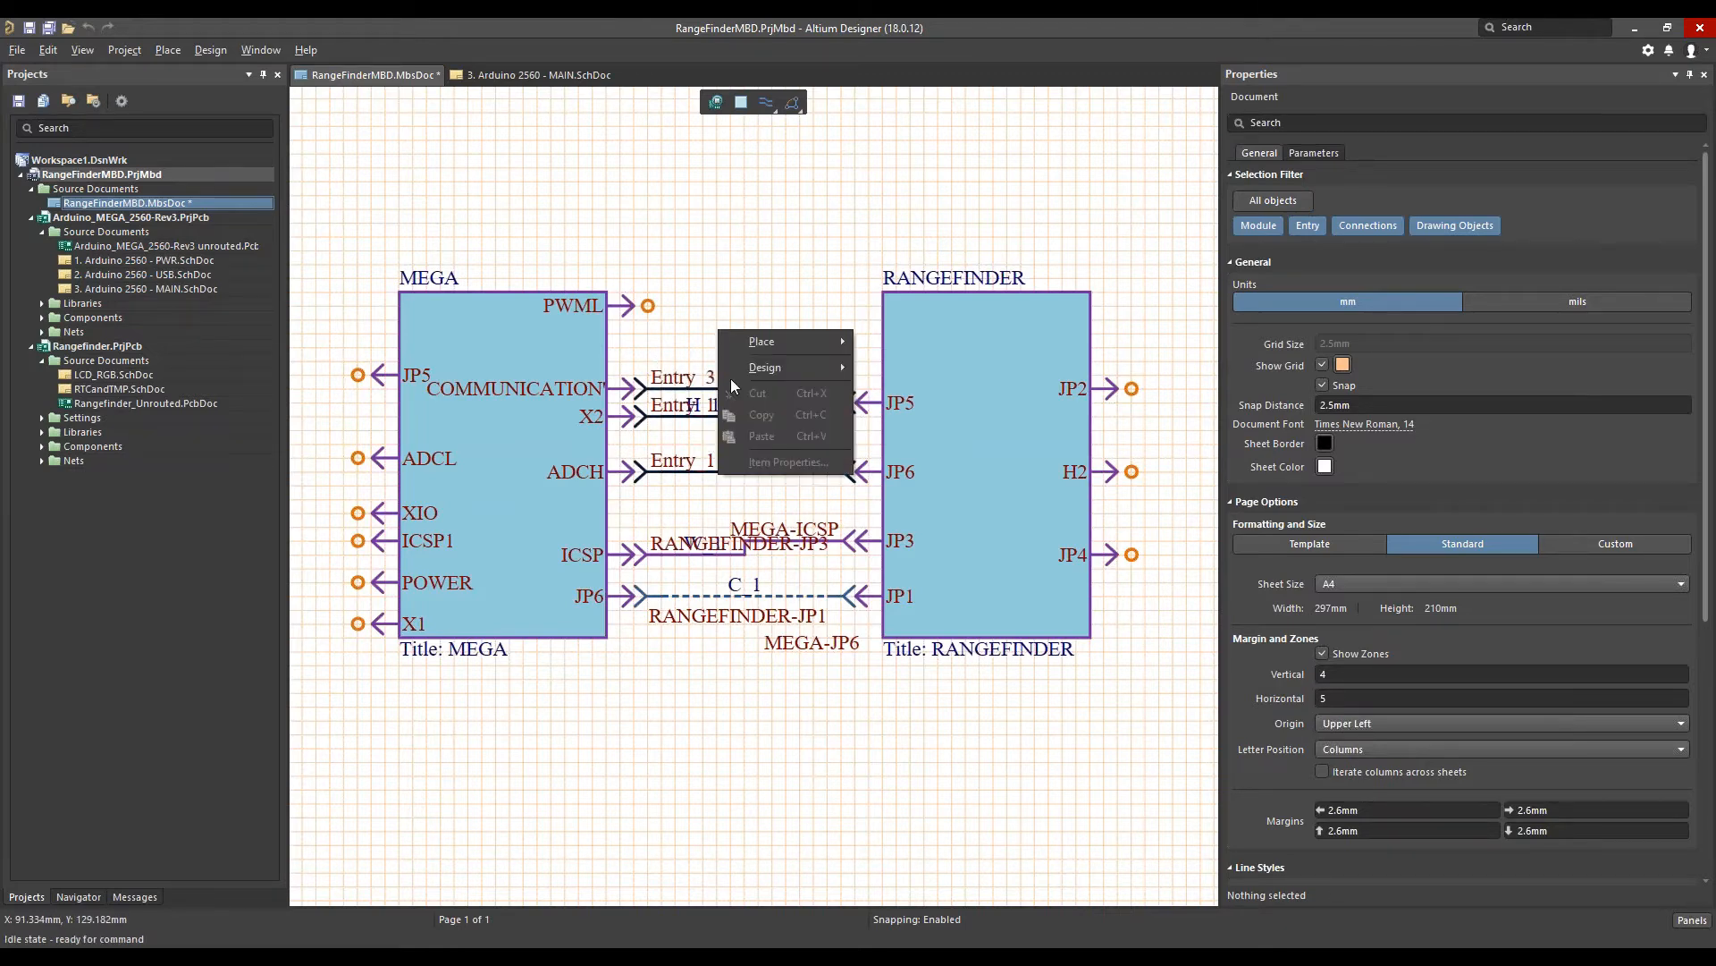
key("Escape")
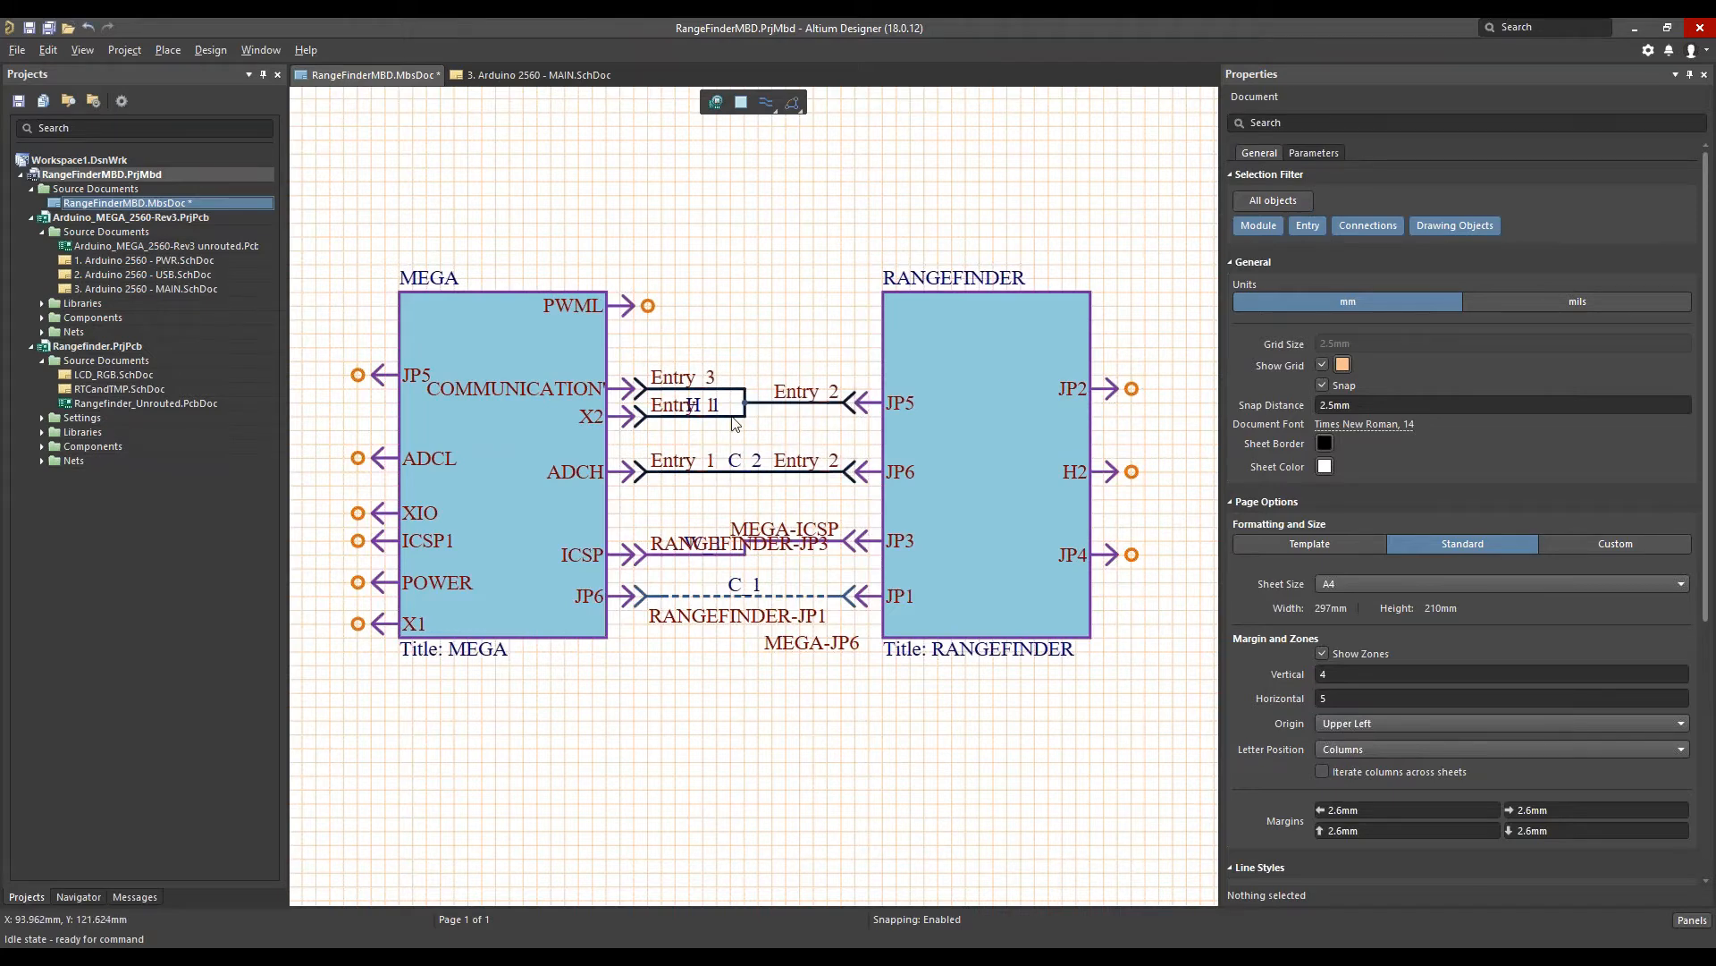
Examine harness H_1's entries and connection groups, including the source options for H_1.2, without changing them
left_click(734, 417)
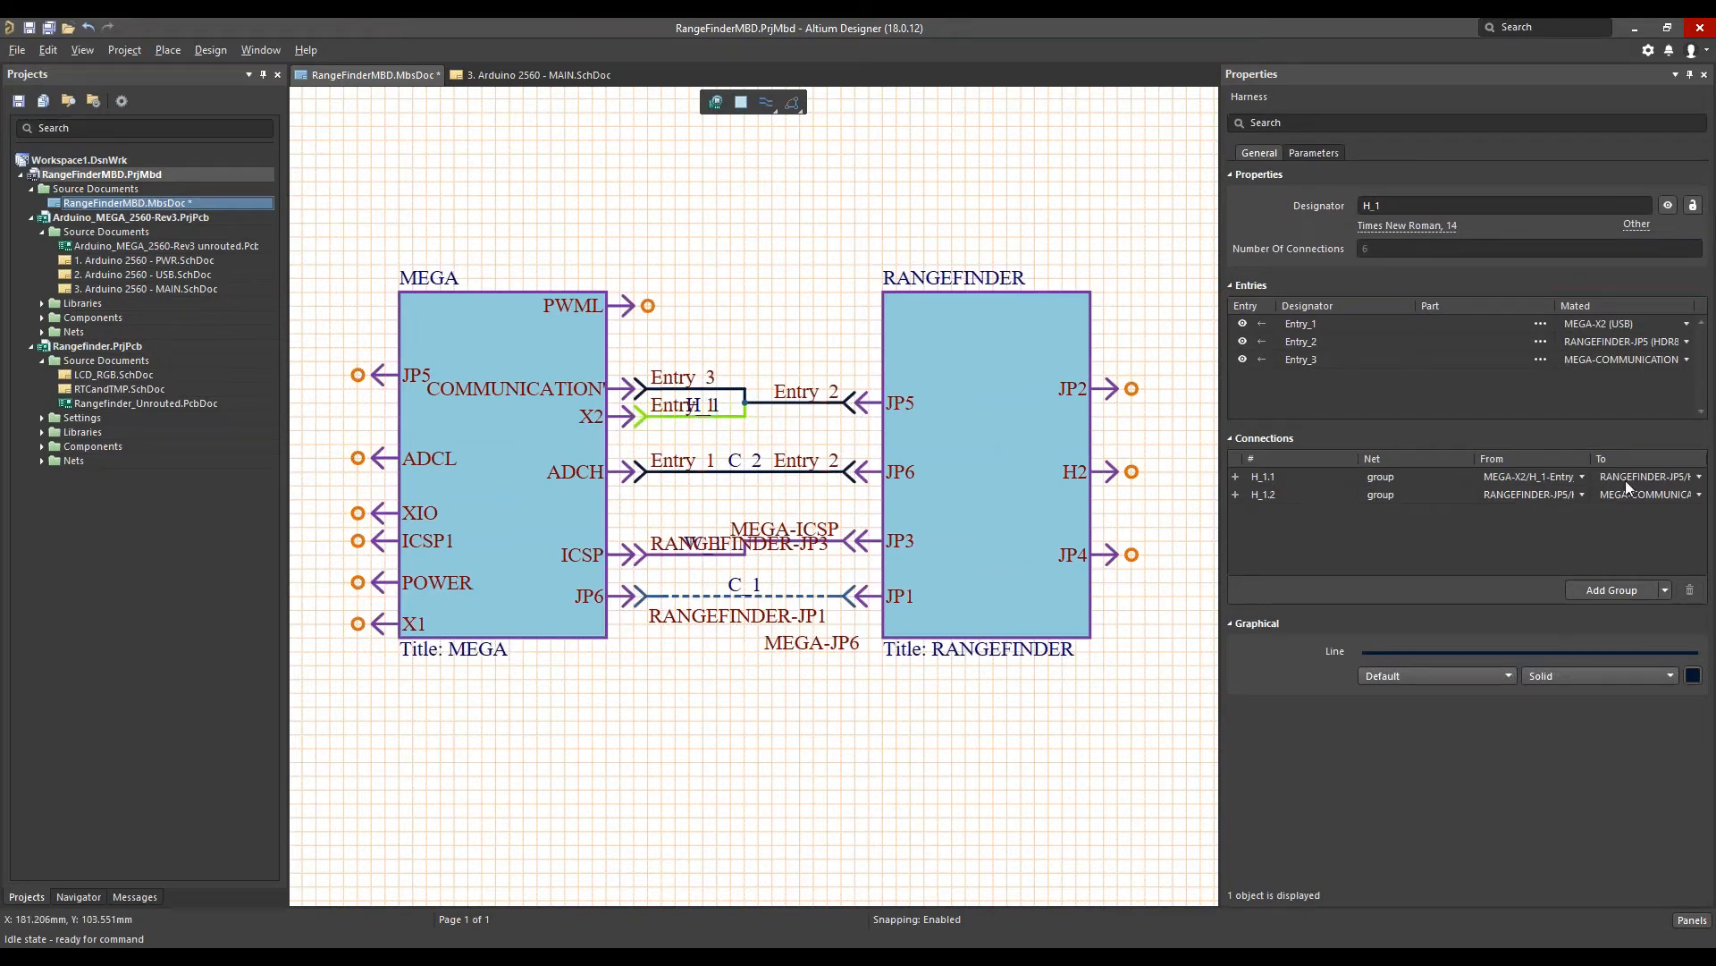
left_click(1568, 496)
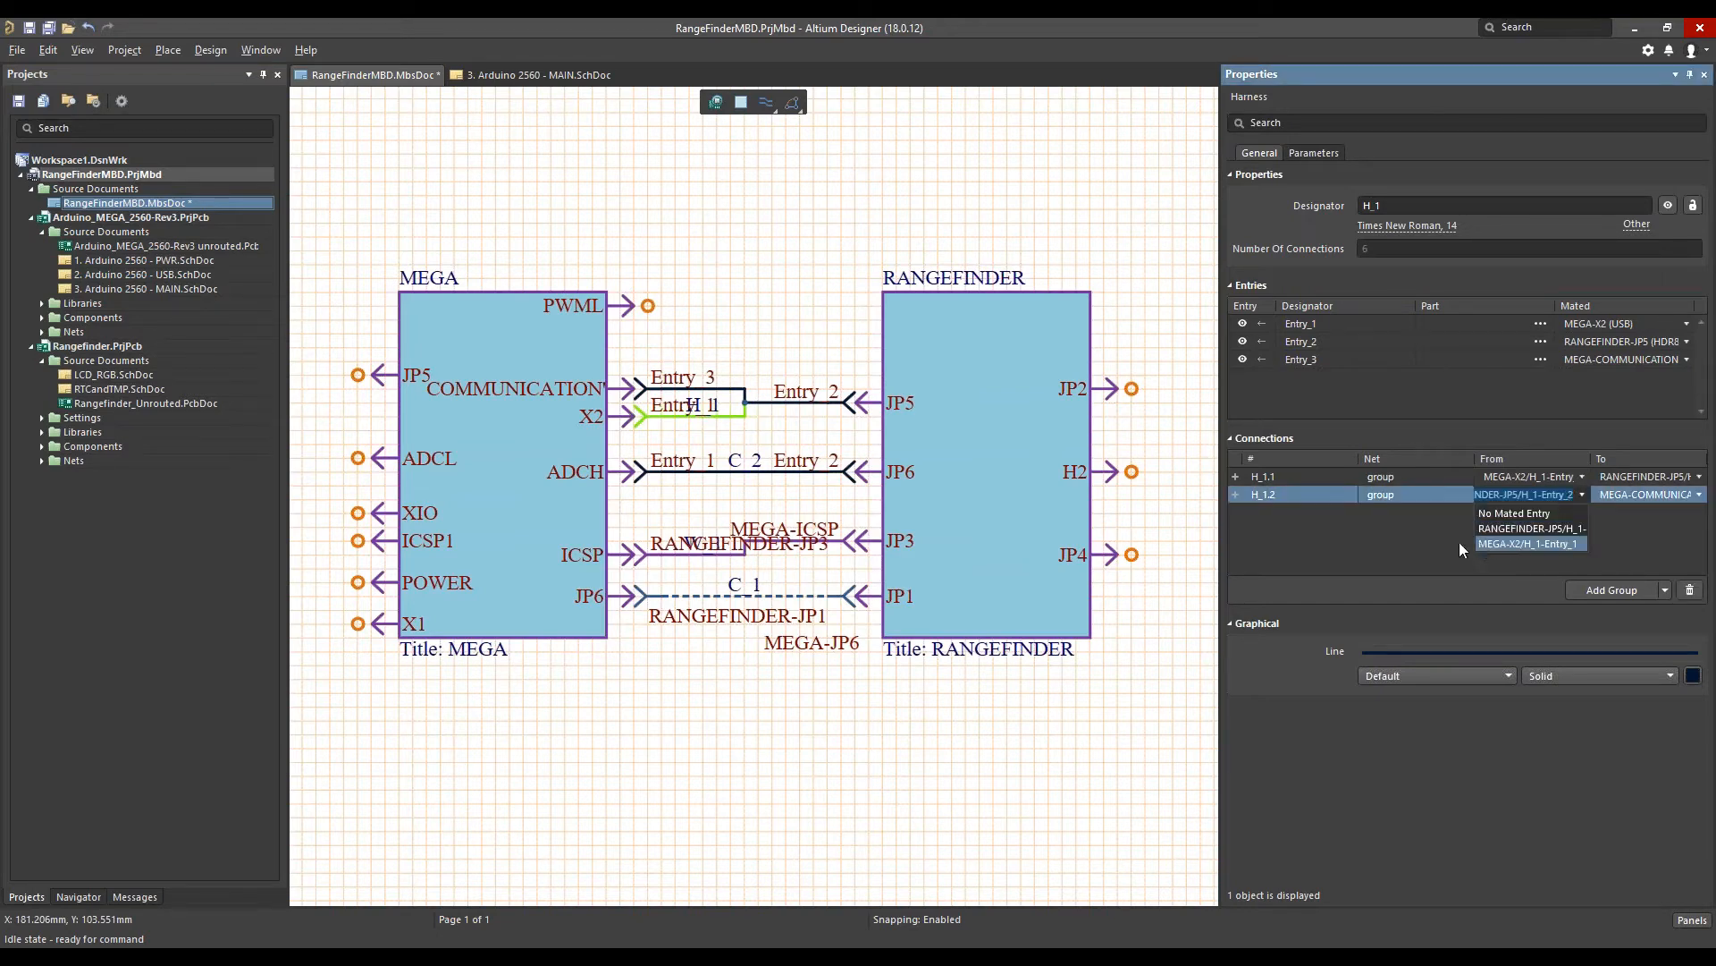
left_click(1423, 540)
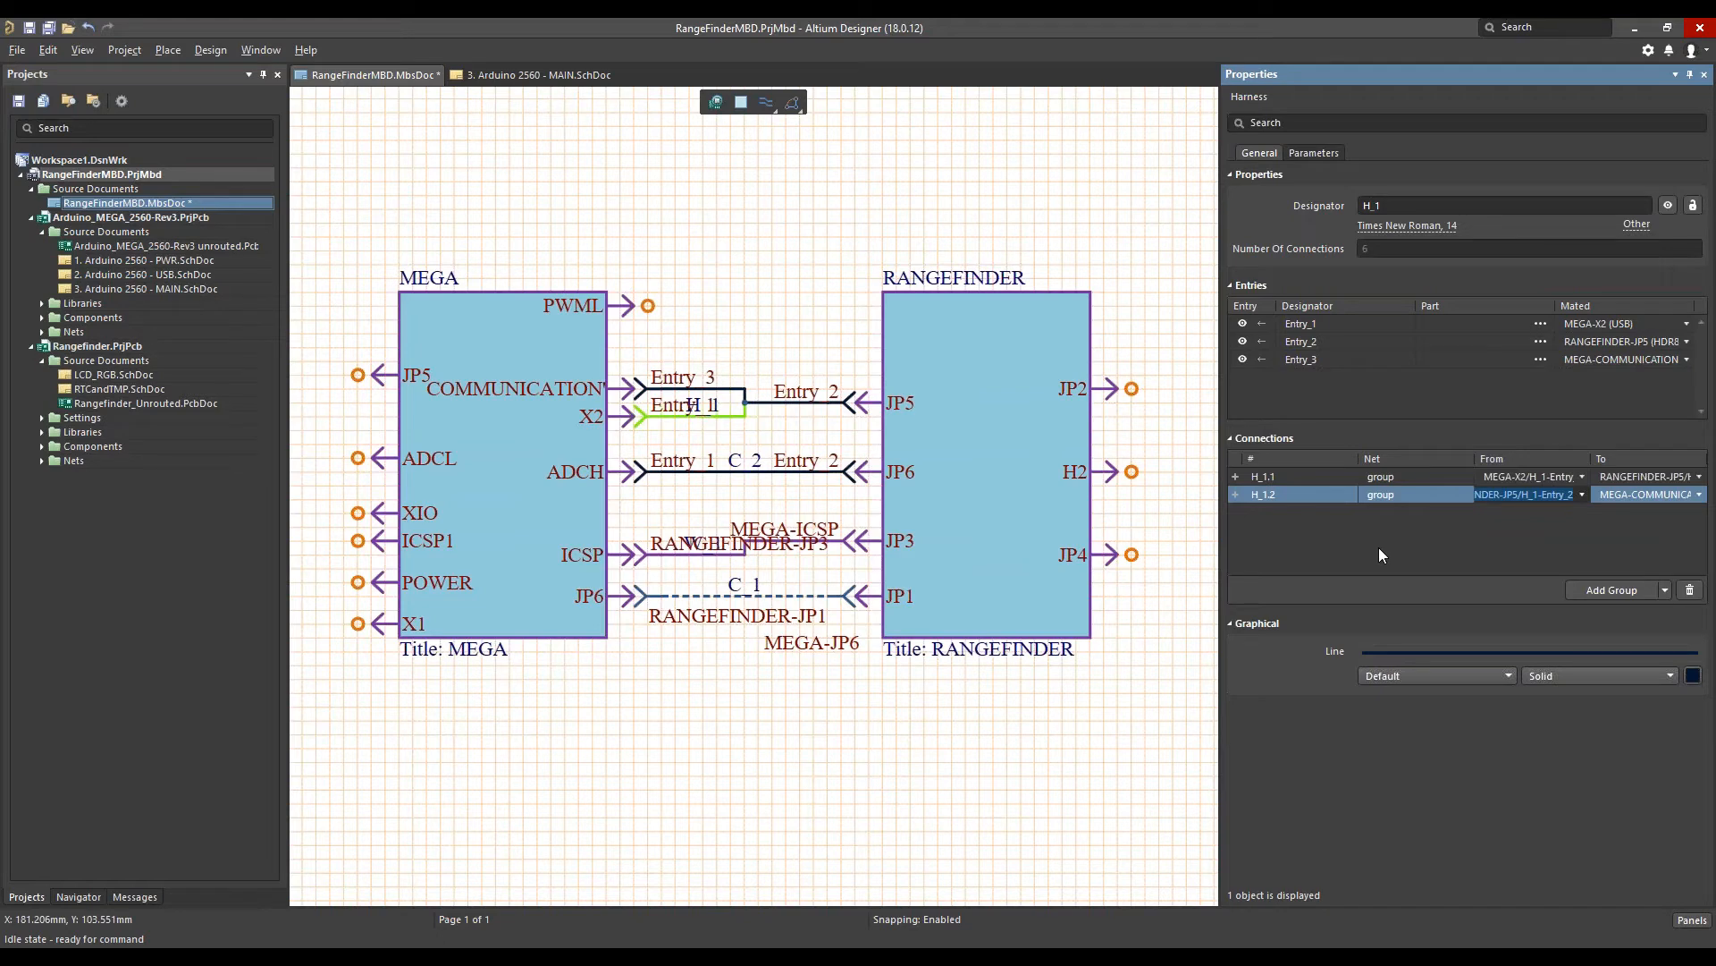
left_click(877, 257)
Check the Connection Manager for the new cable and harness connections and close it without changes
left_click(209, 51)
left_click(260, 265)
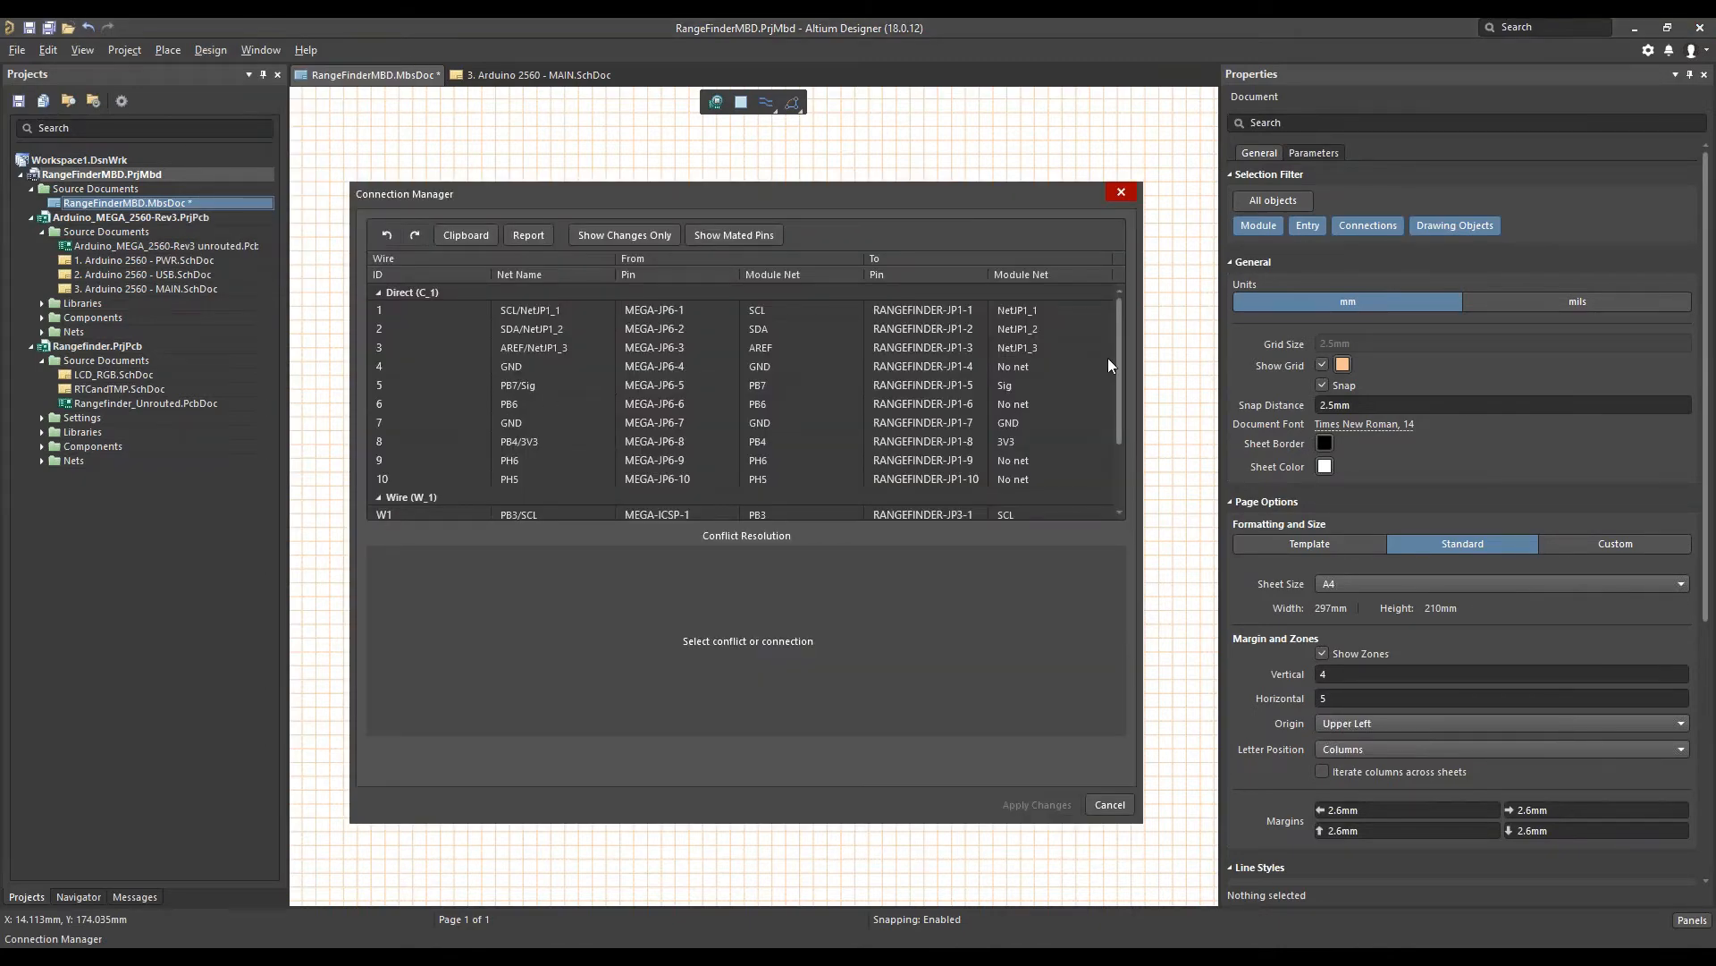
left_click_drag(1118, 340, 1122, 399)
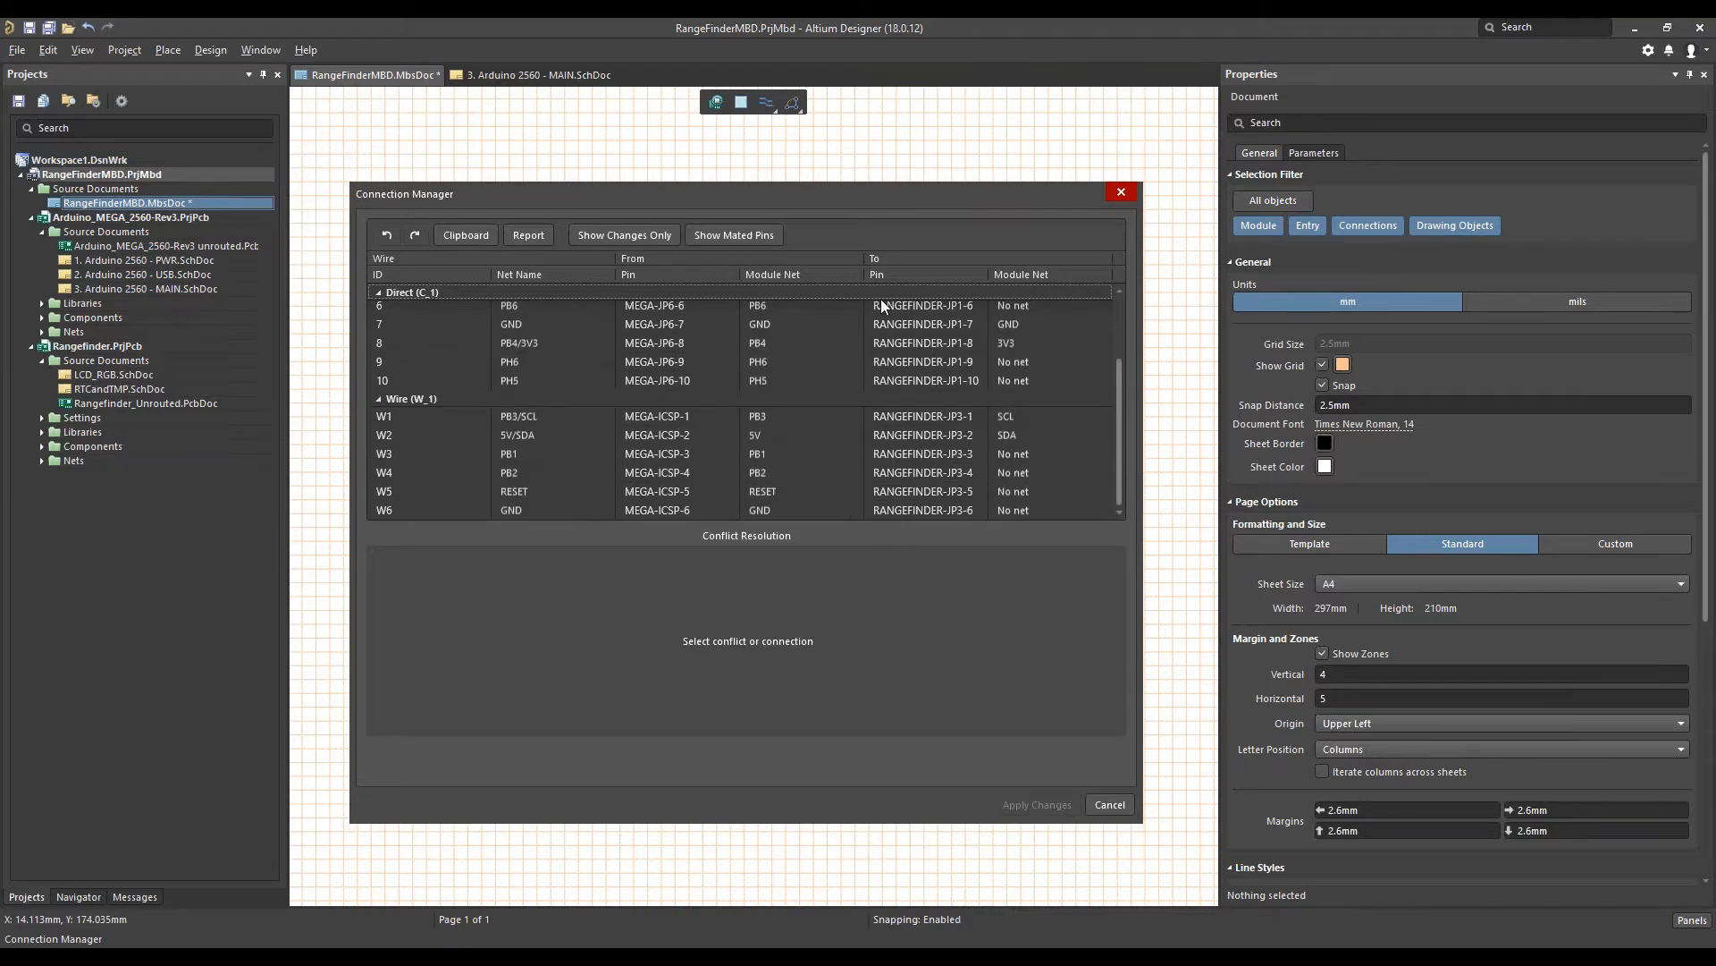
left_click(1108, 805)
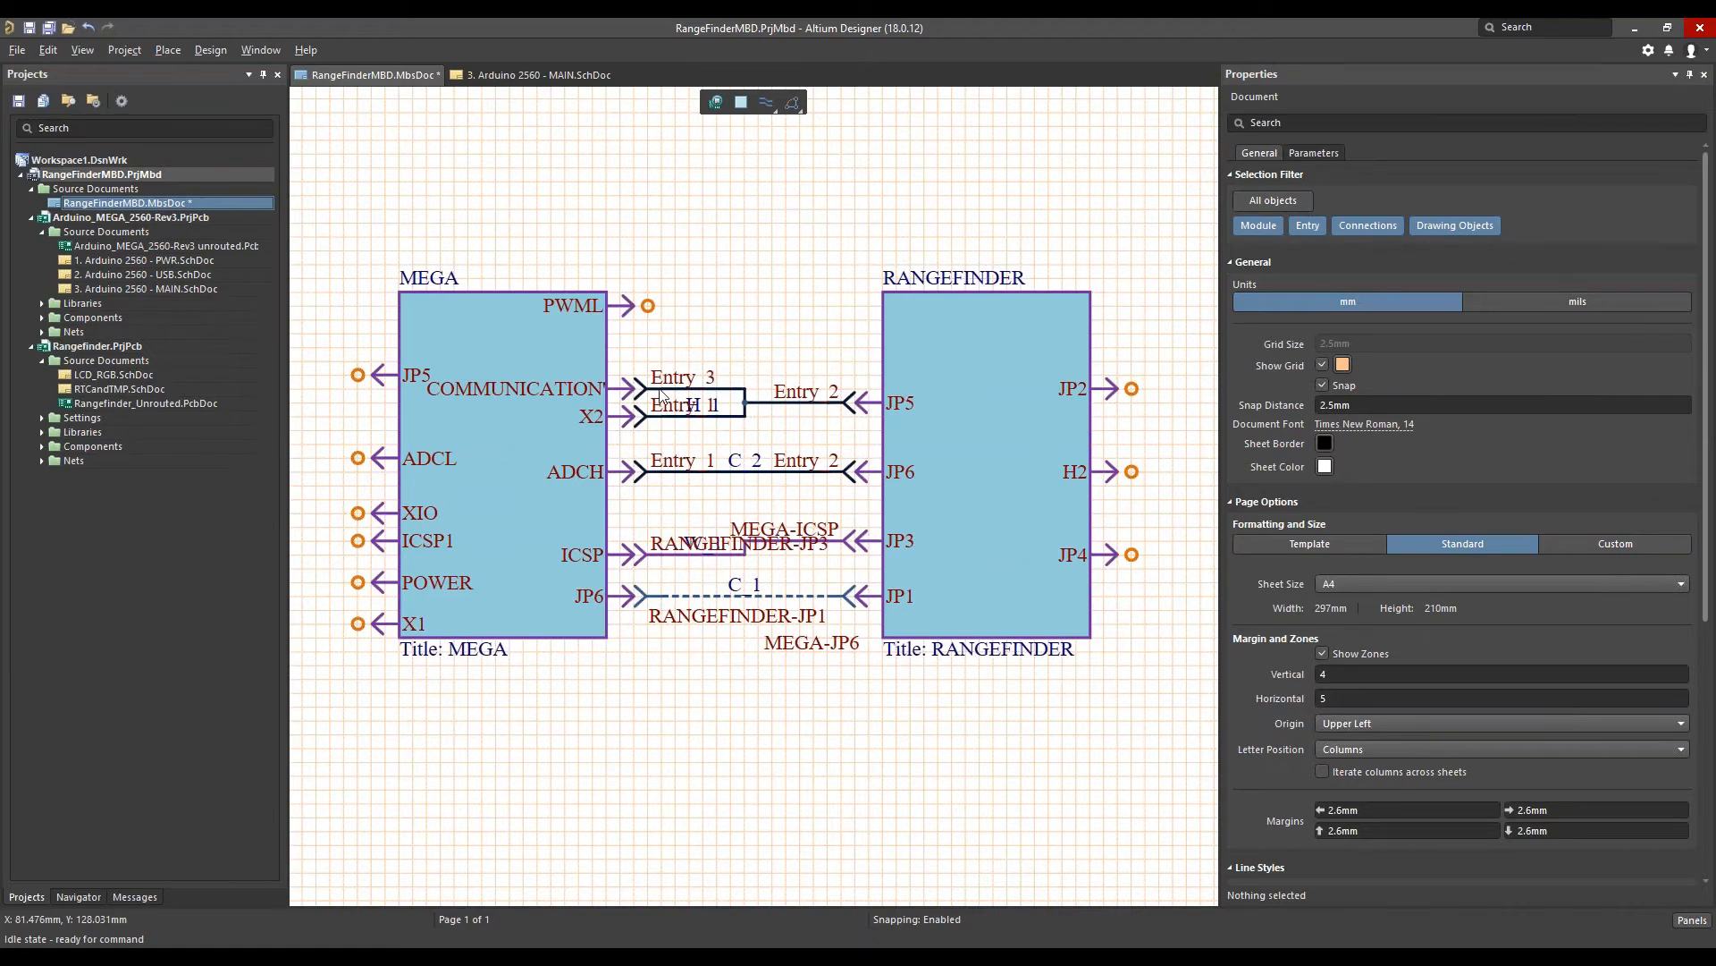
Assign the Header 8 part from Miscellaneous Connectors.IntLib to Entry_1 of harness H_1
left_click(763, 405)
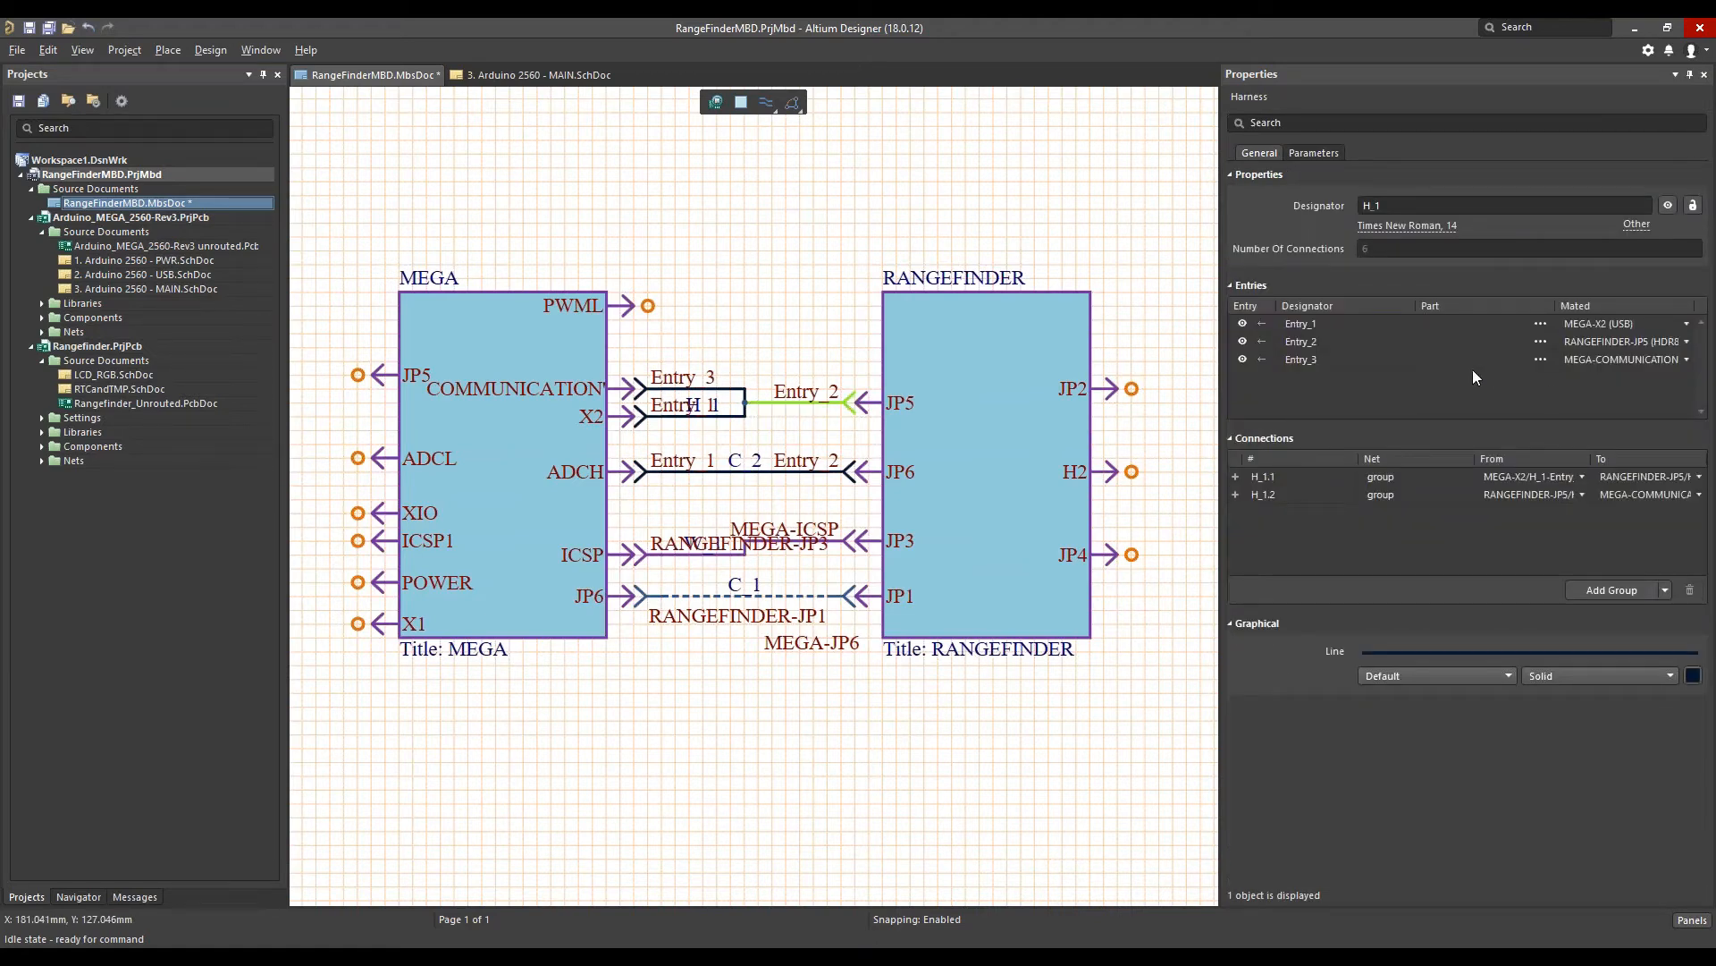
left_click(1541, 329)
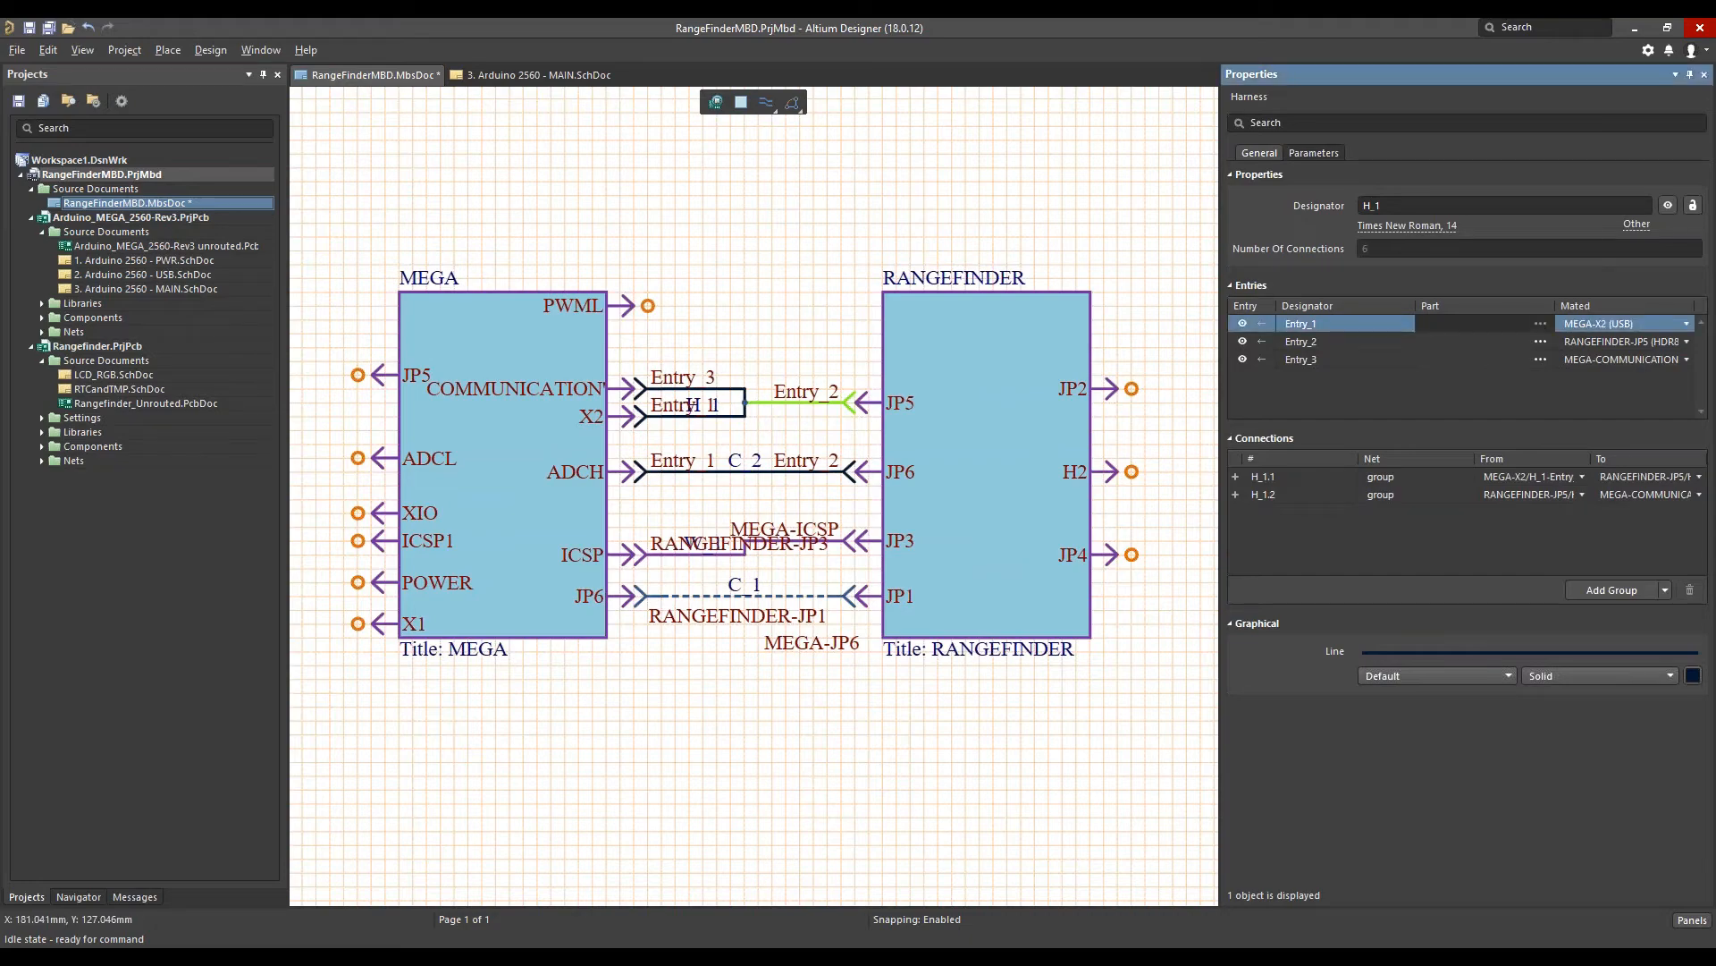
left_click_drag(975, 206, 797, 207)
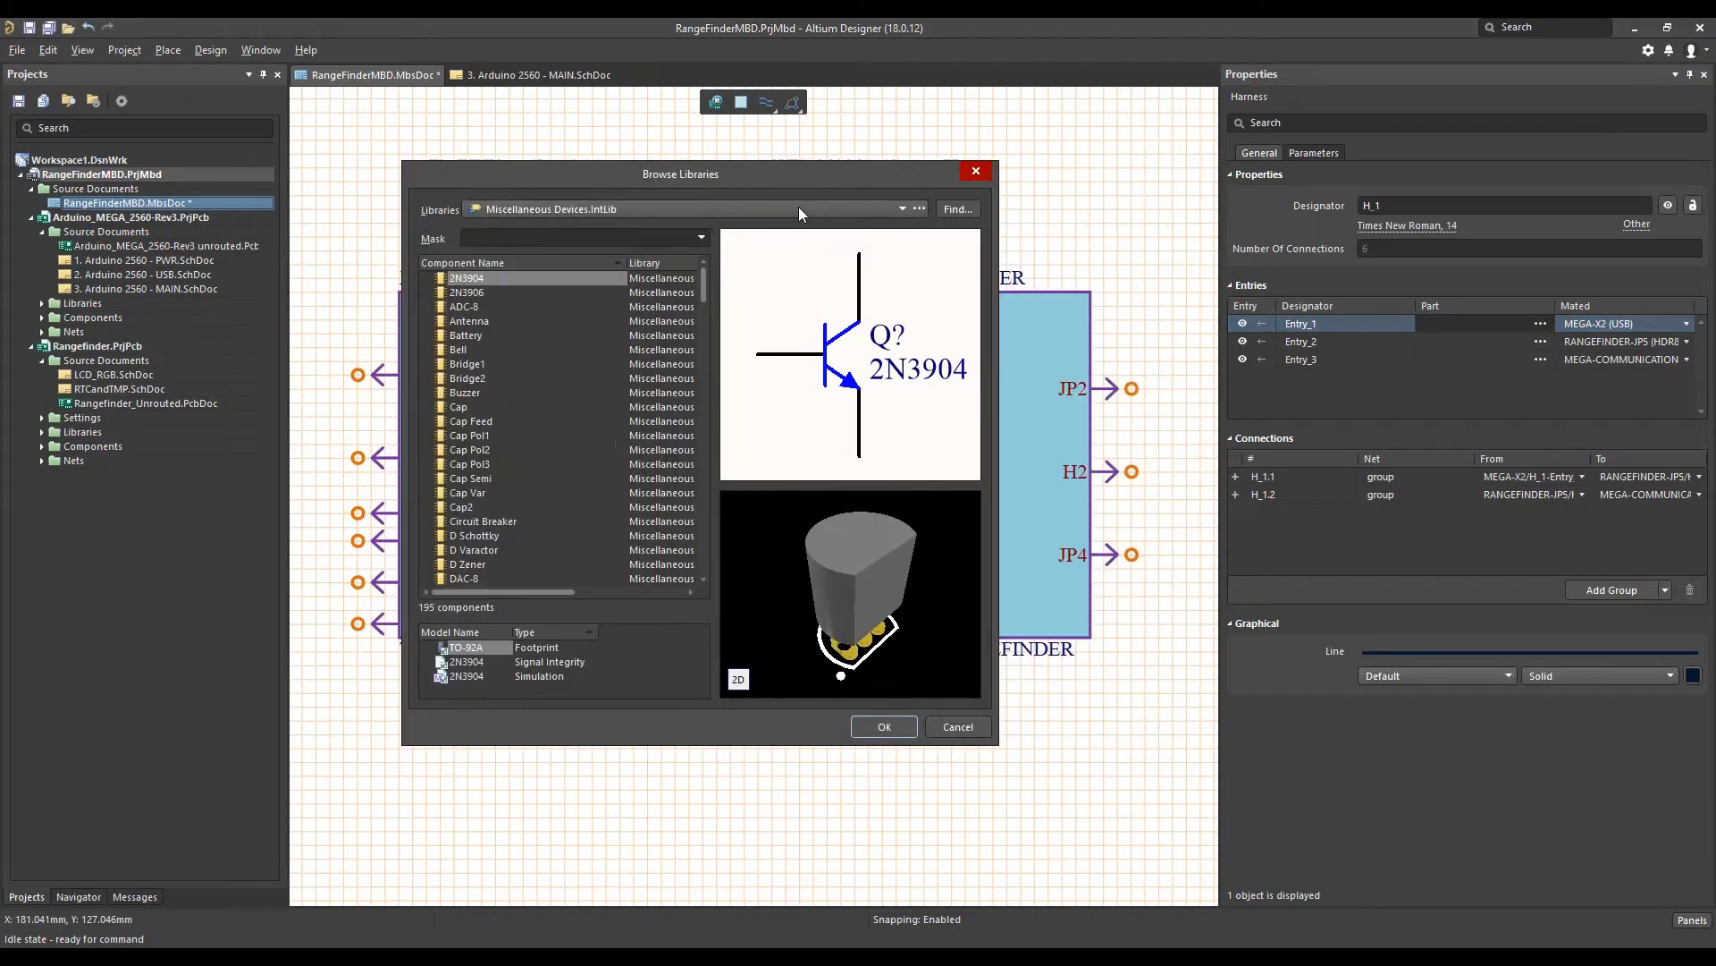
left_click(902, 209)
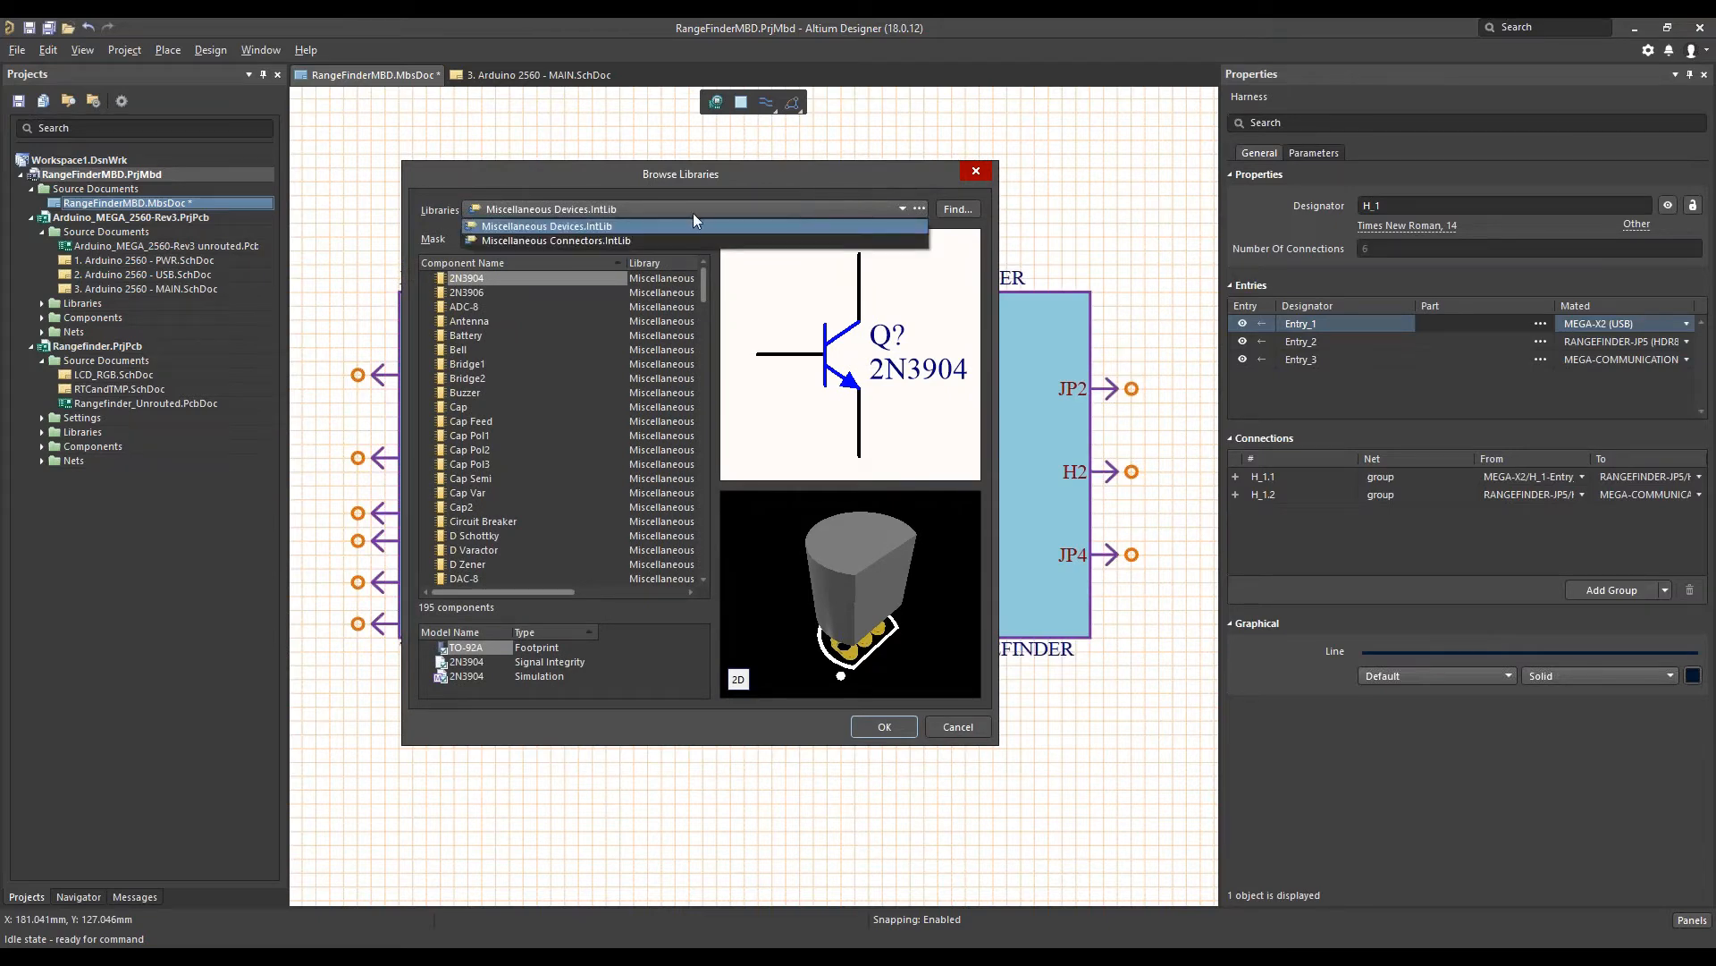
left_click(608, 239)
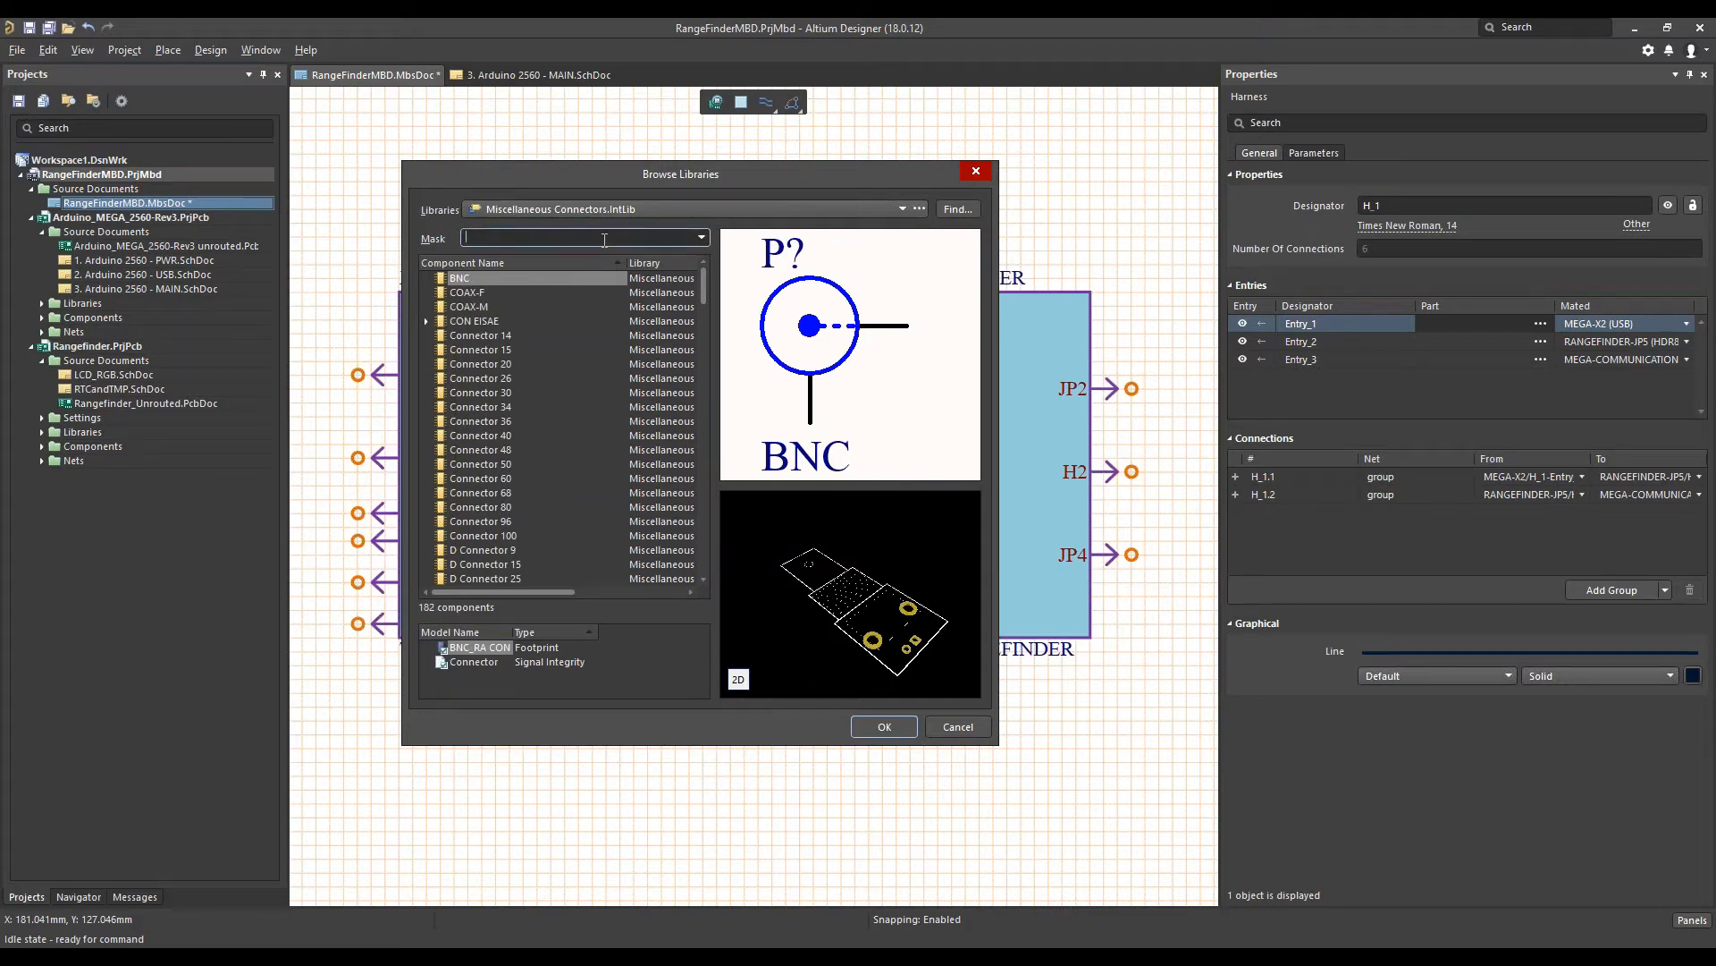
type("header 8")
left_click(473, 276)
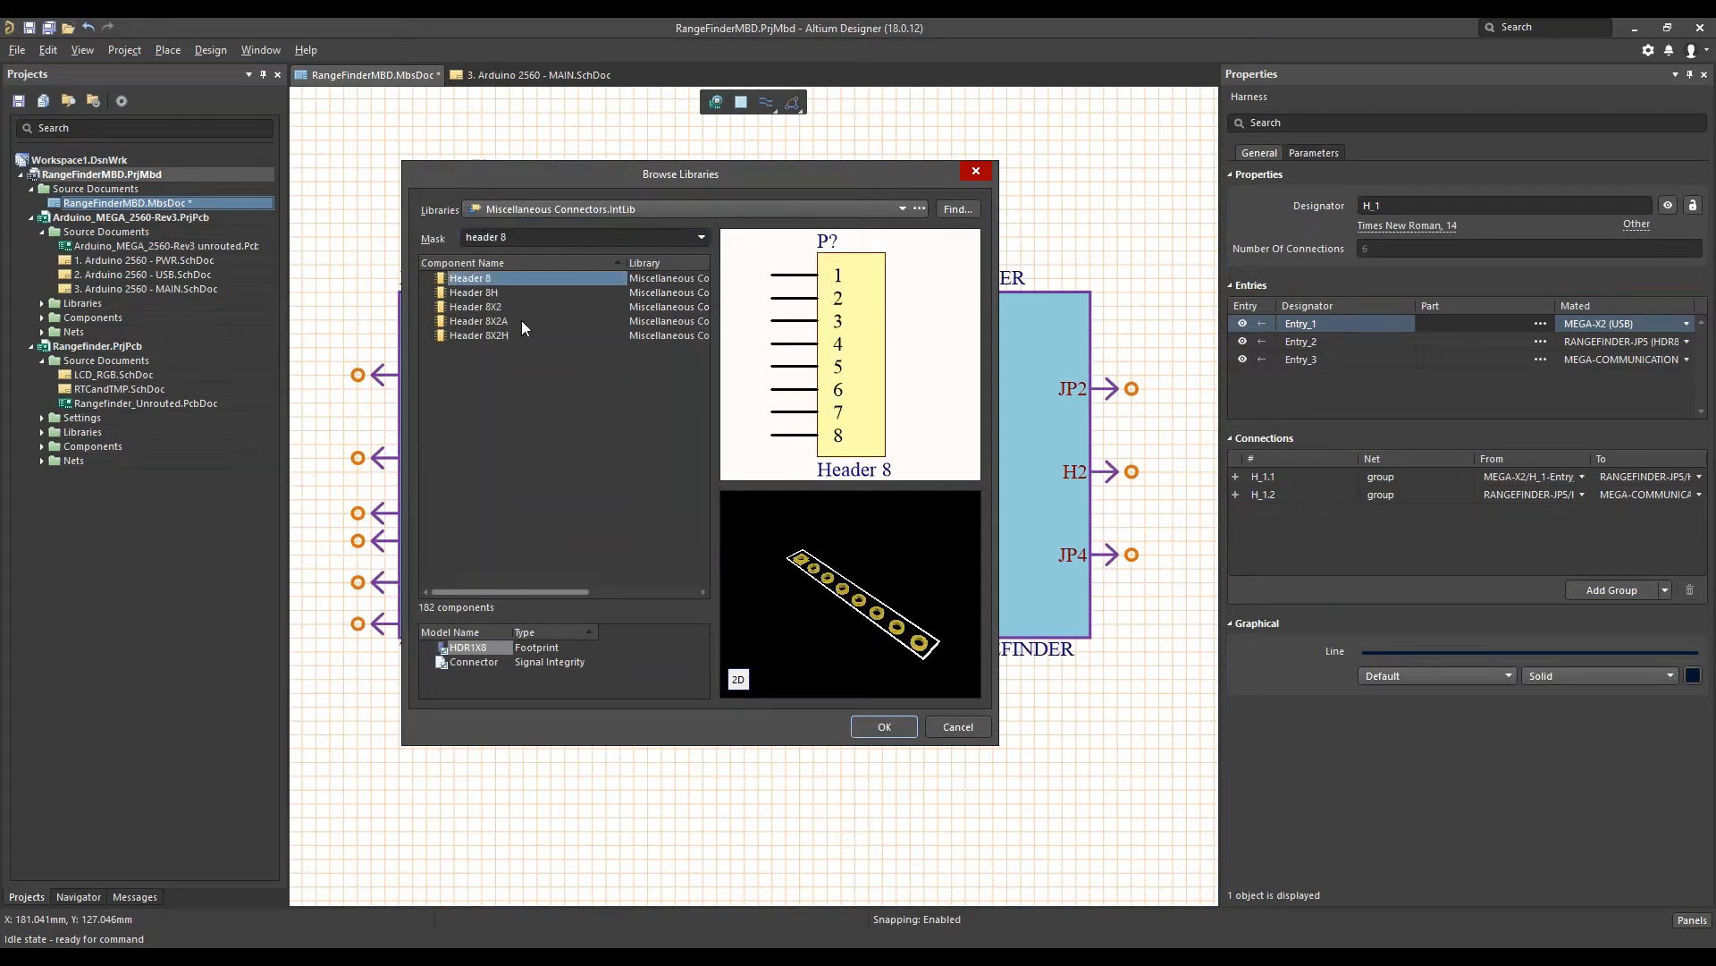
left_click(872, 726)
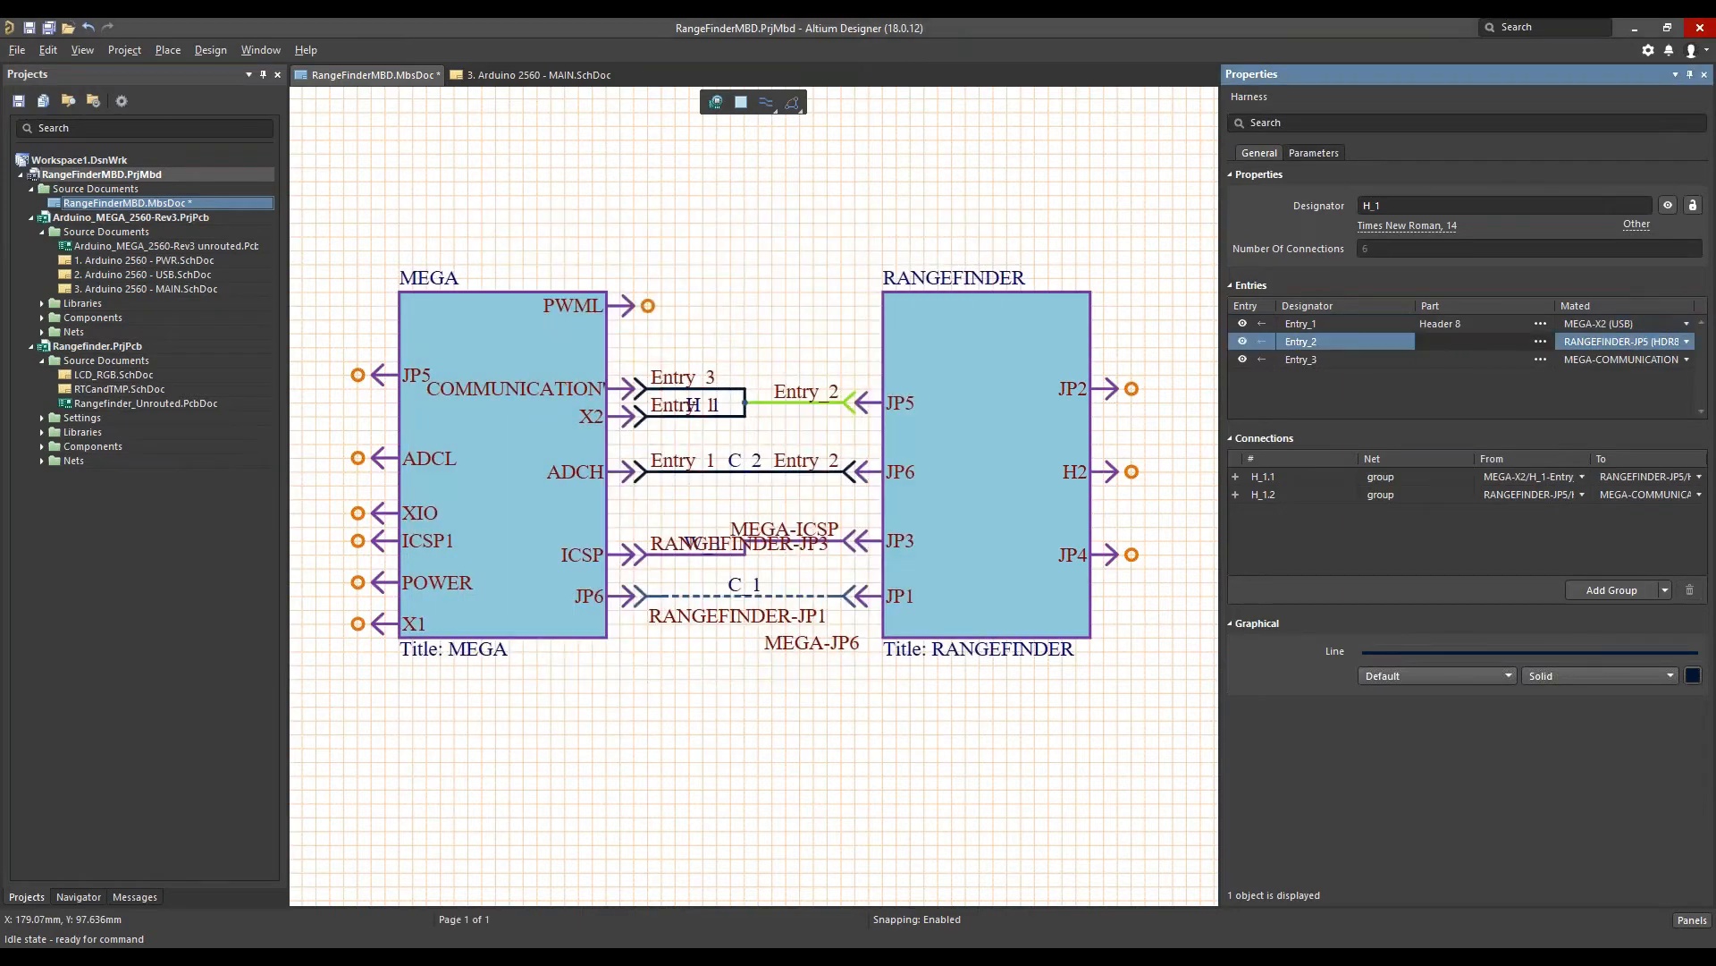
Assign the Header 10 part from Miscellaneous Connectors.IntLib to harness Entry_2
left_click(1541, 340)
left_click(538, 209)
left_click(528, 242)
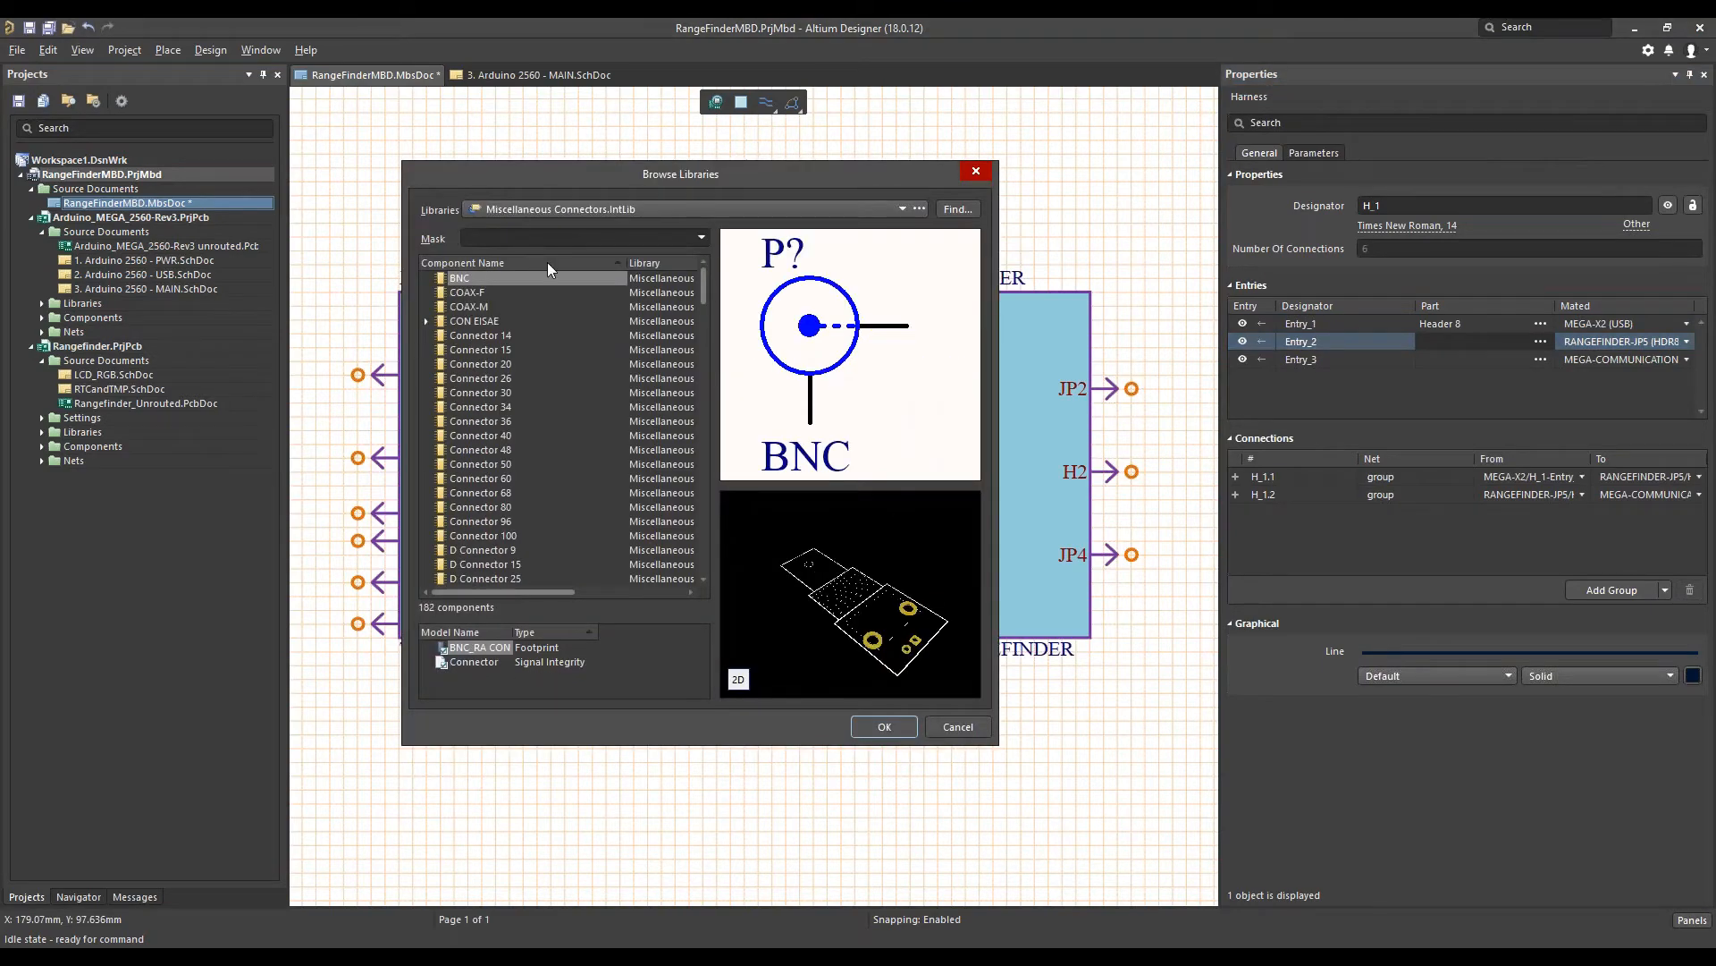
type("header 8")
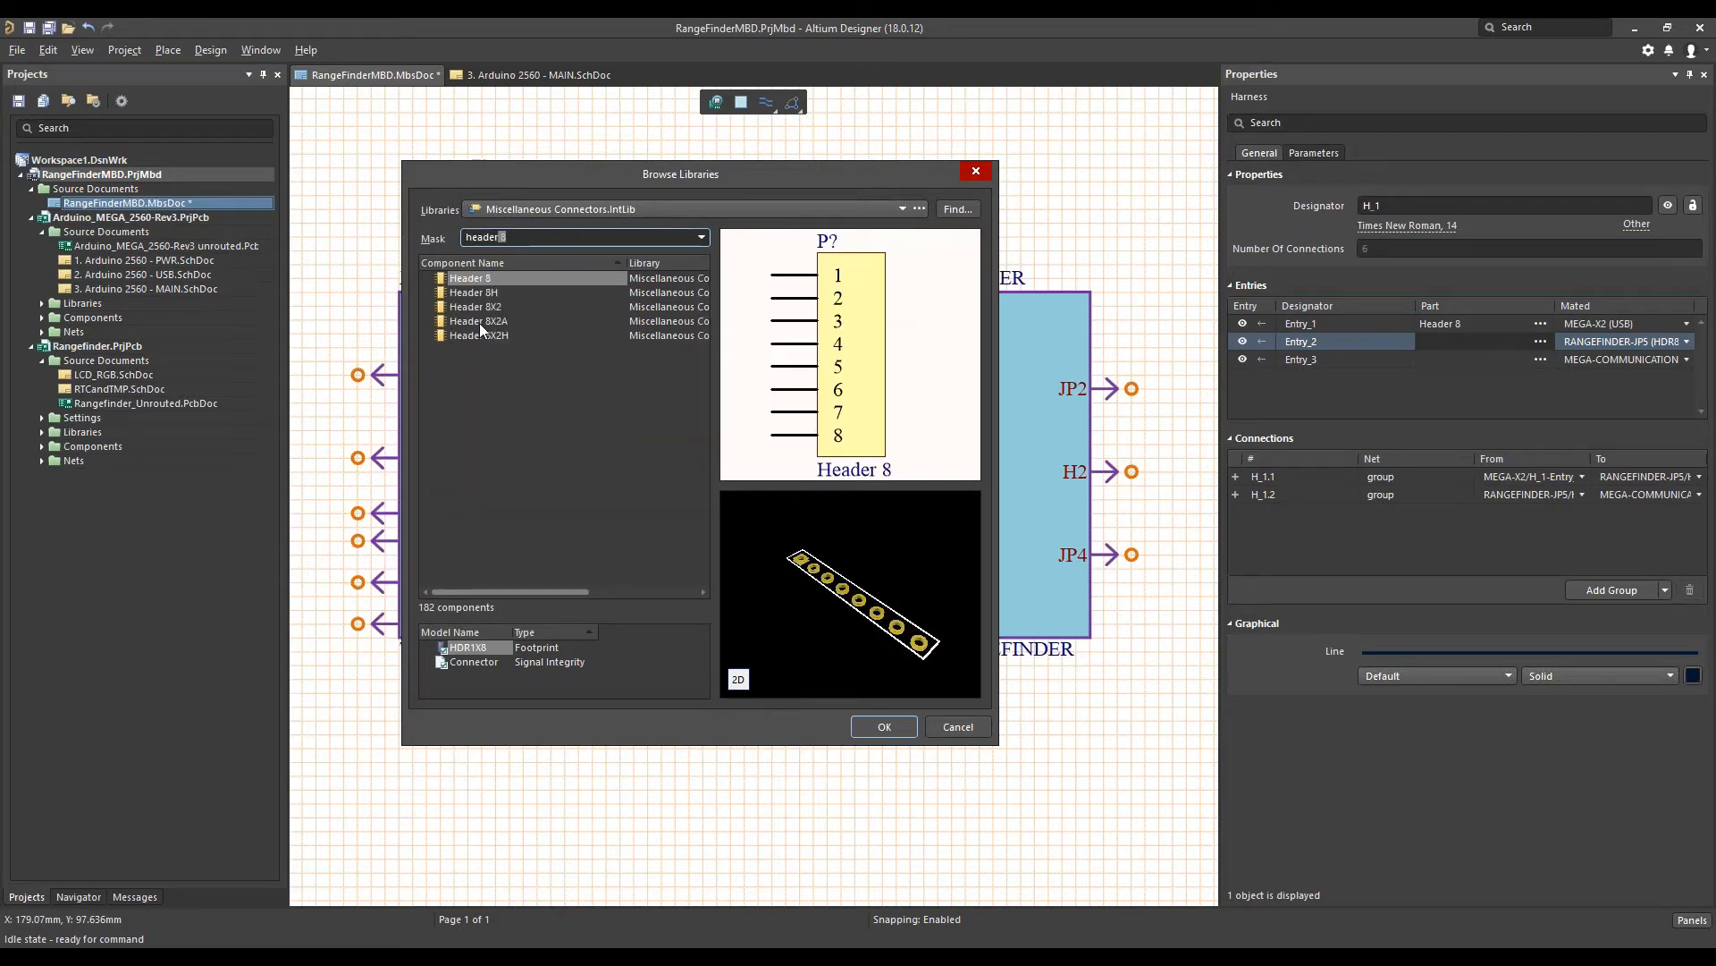
type("10")
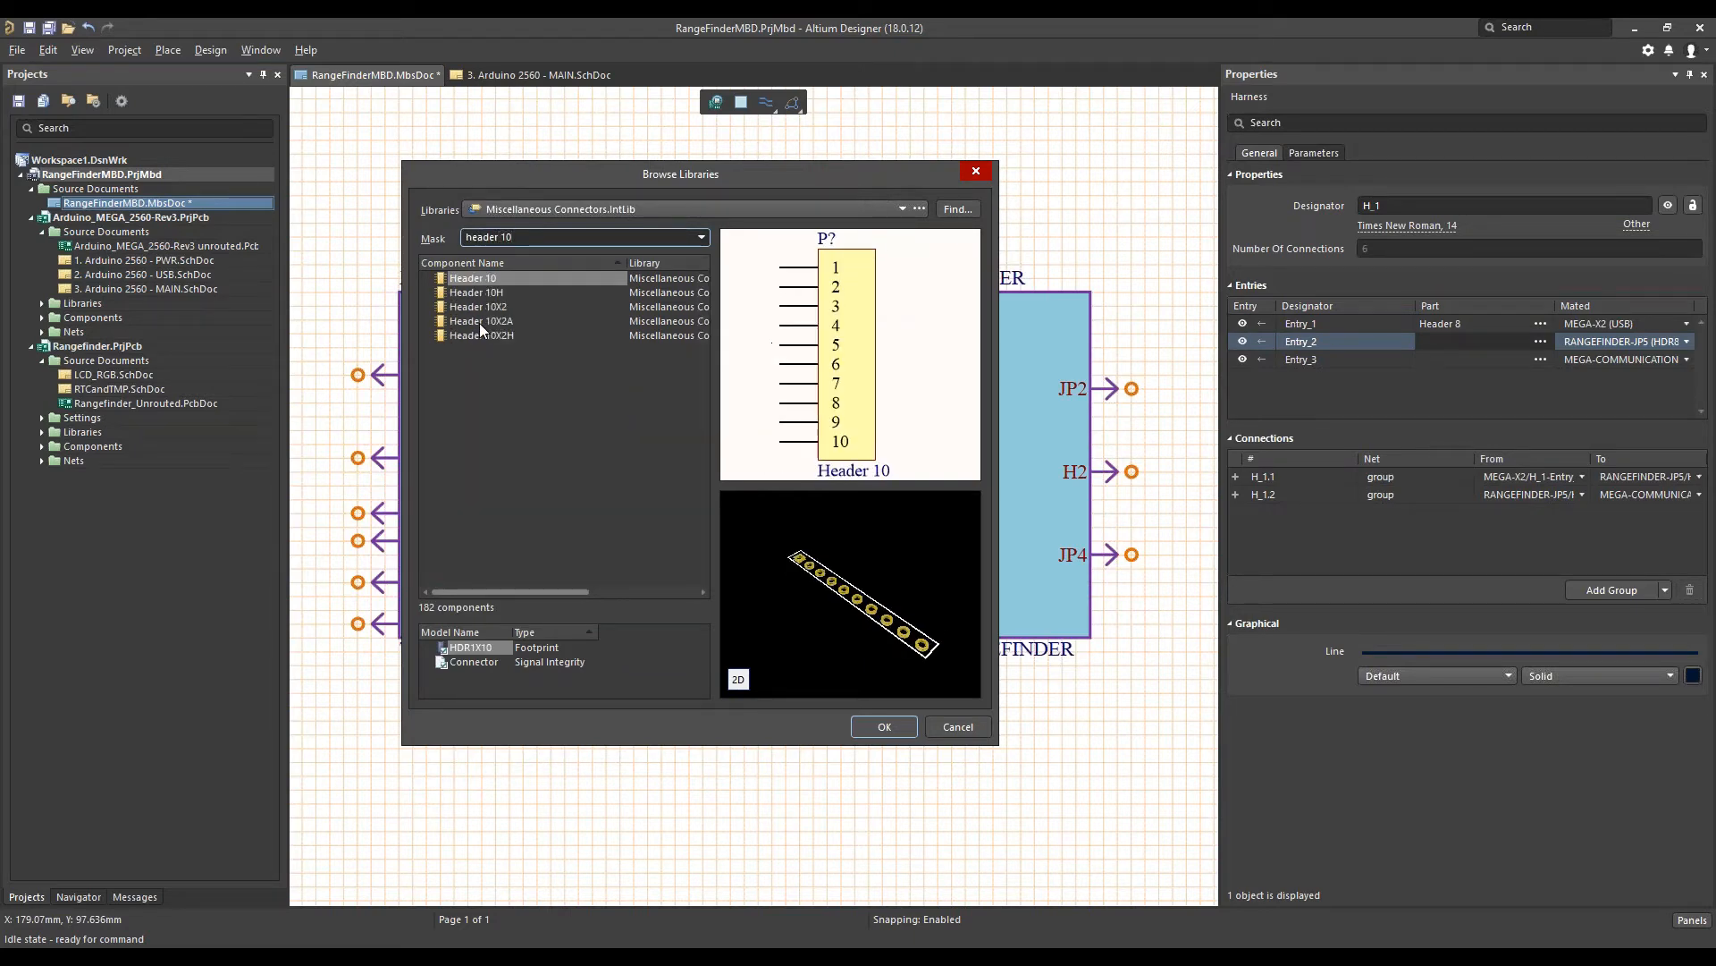
left_click(504, 282)
left_click(869, 720)
Assign the Header 8 part from Miscellaneous Connectors.IntLib to harness Entry_3, which mates with MEGA-COMMUNICATION
left_click(1478, 360)
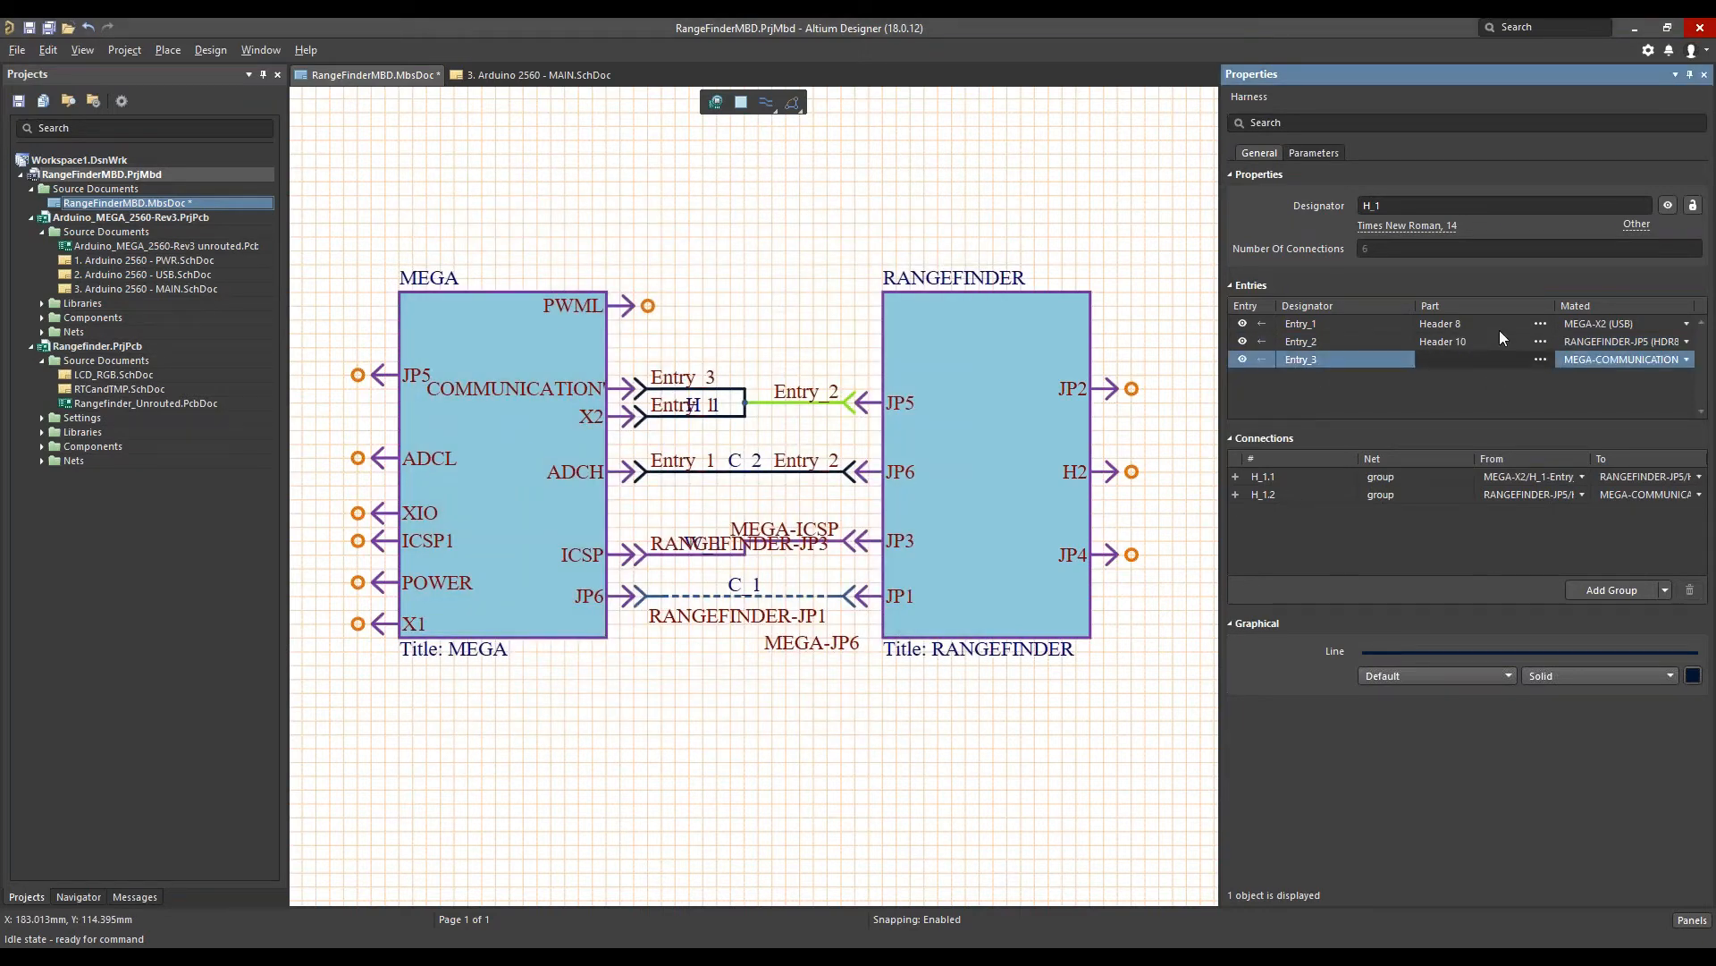
left_click(1540, 359)
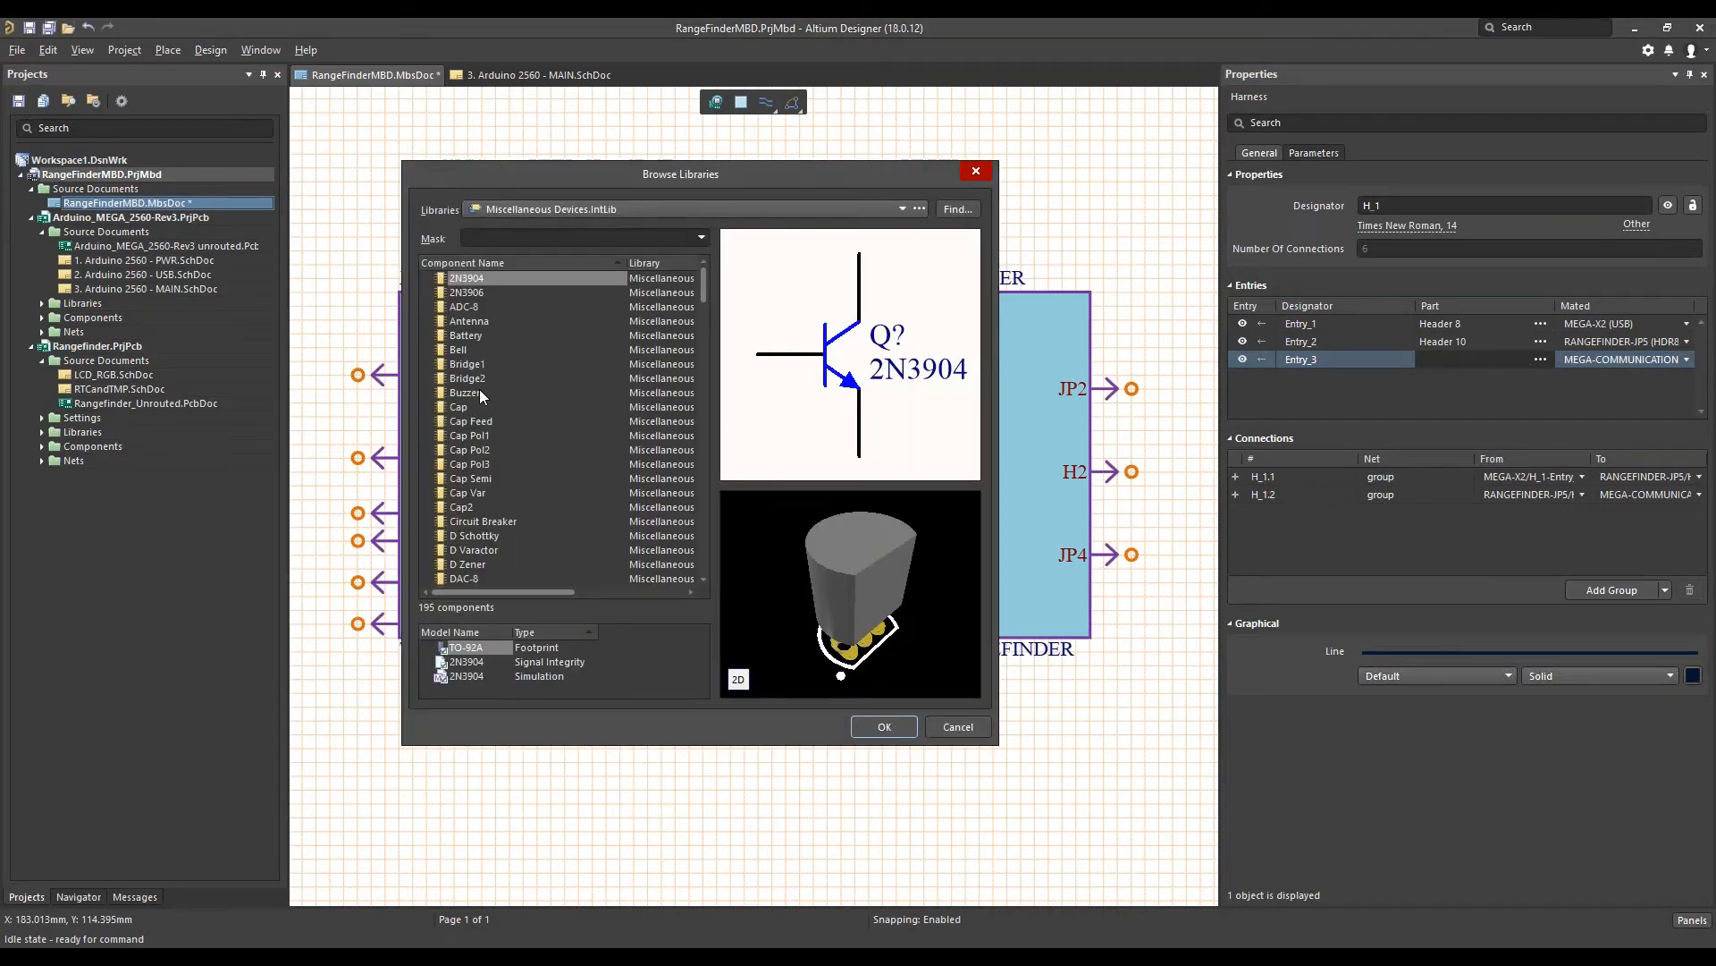
left_click(548, 209)
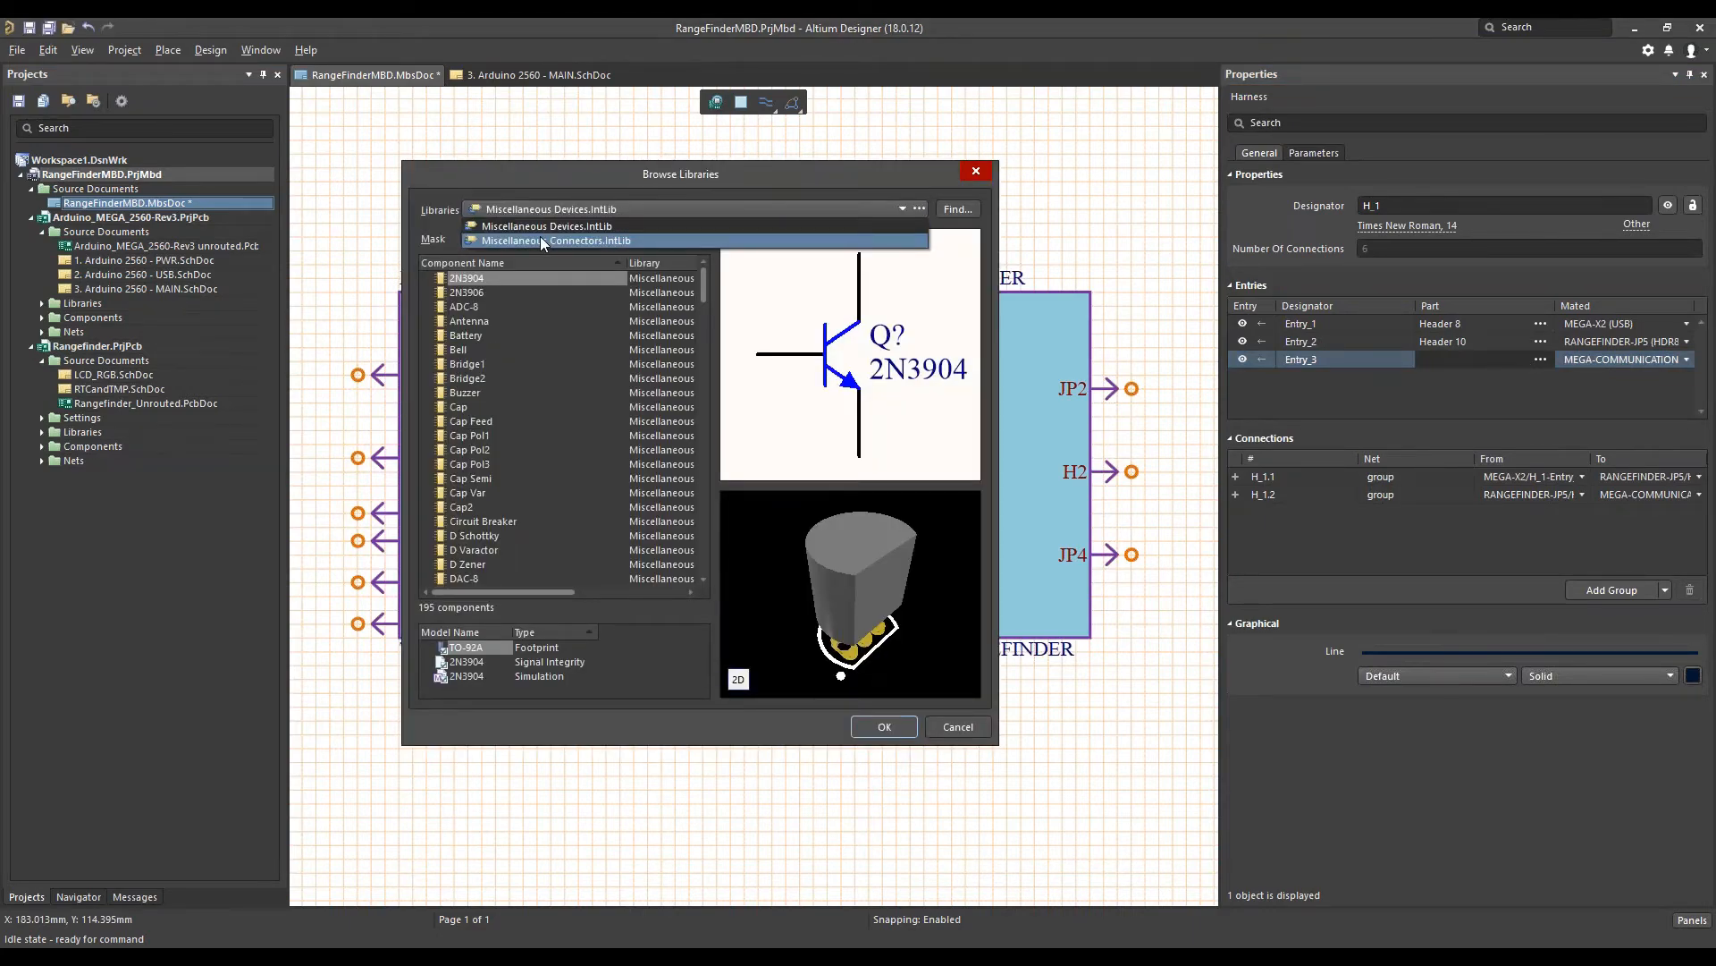
left_click(540, 236)
left_click(702, 238)
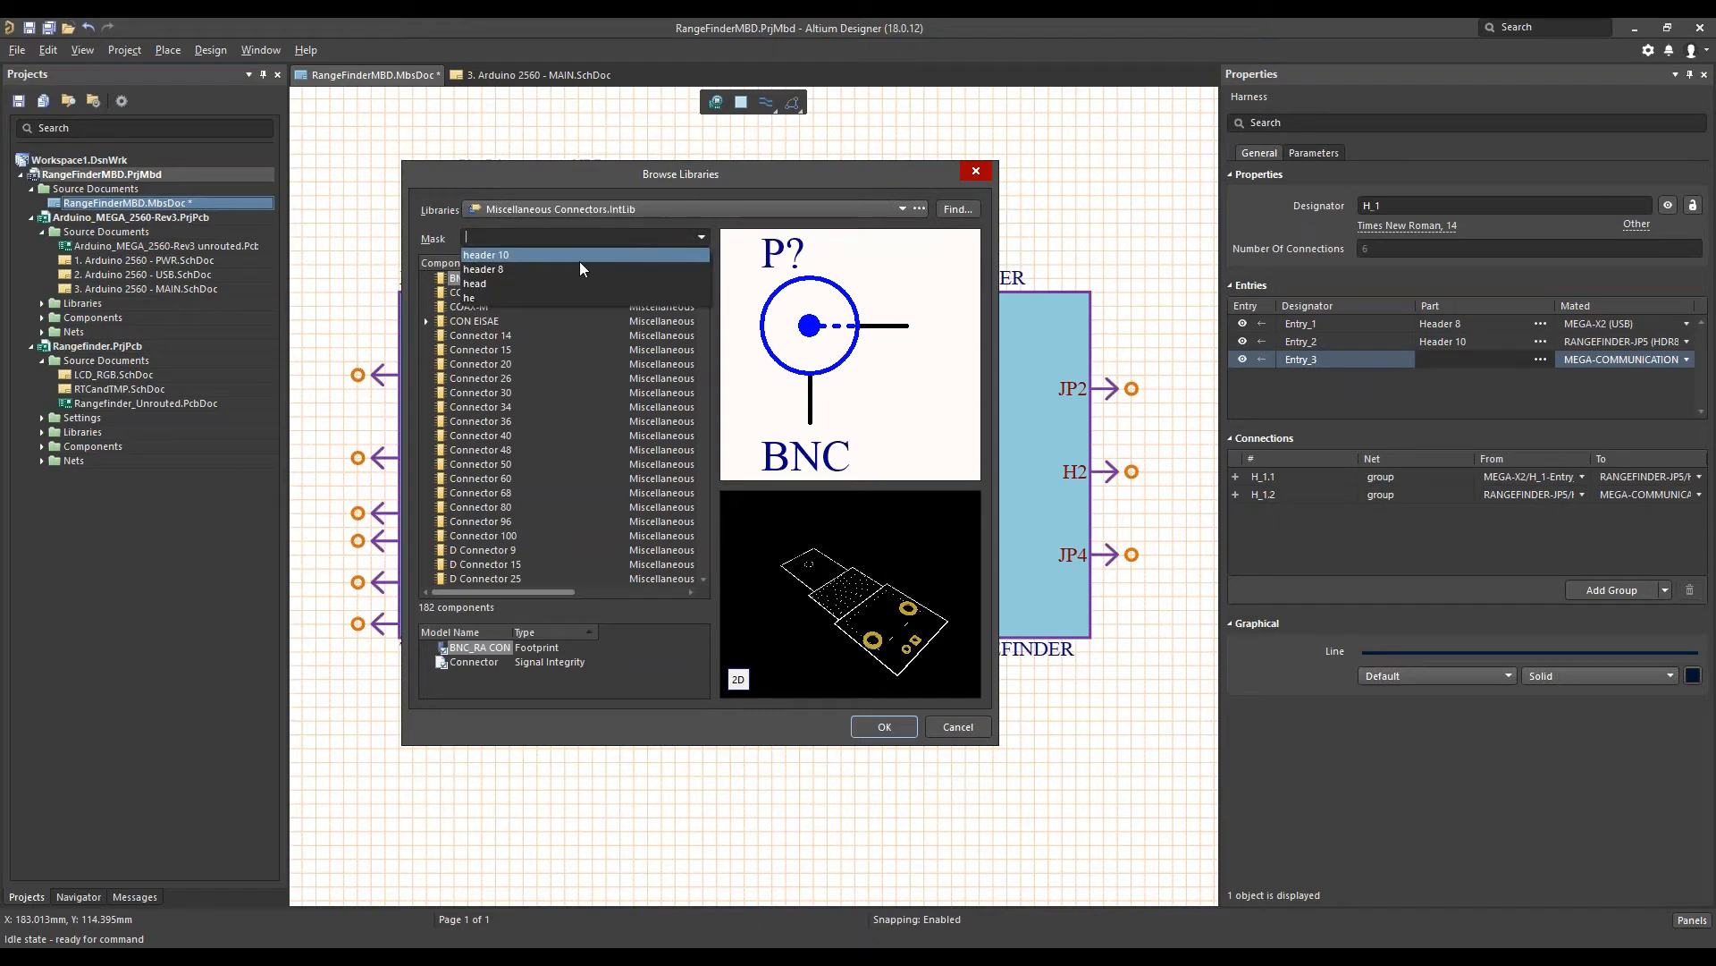
type("heeade")
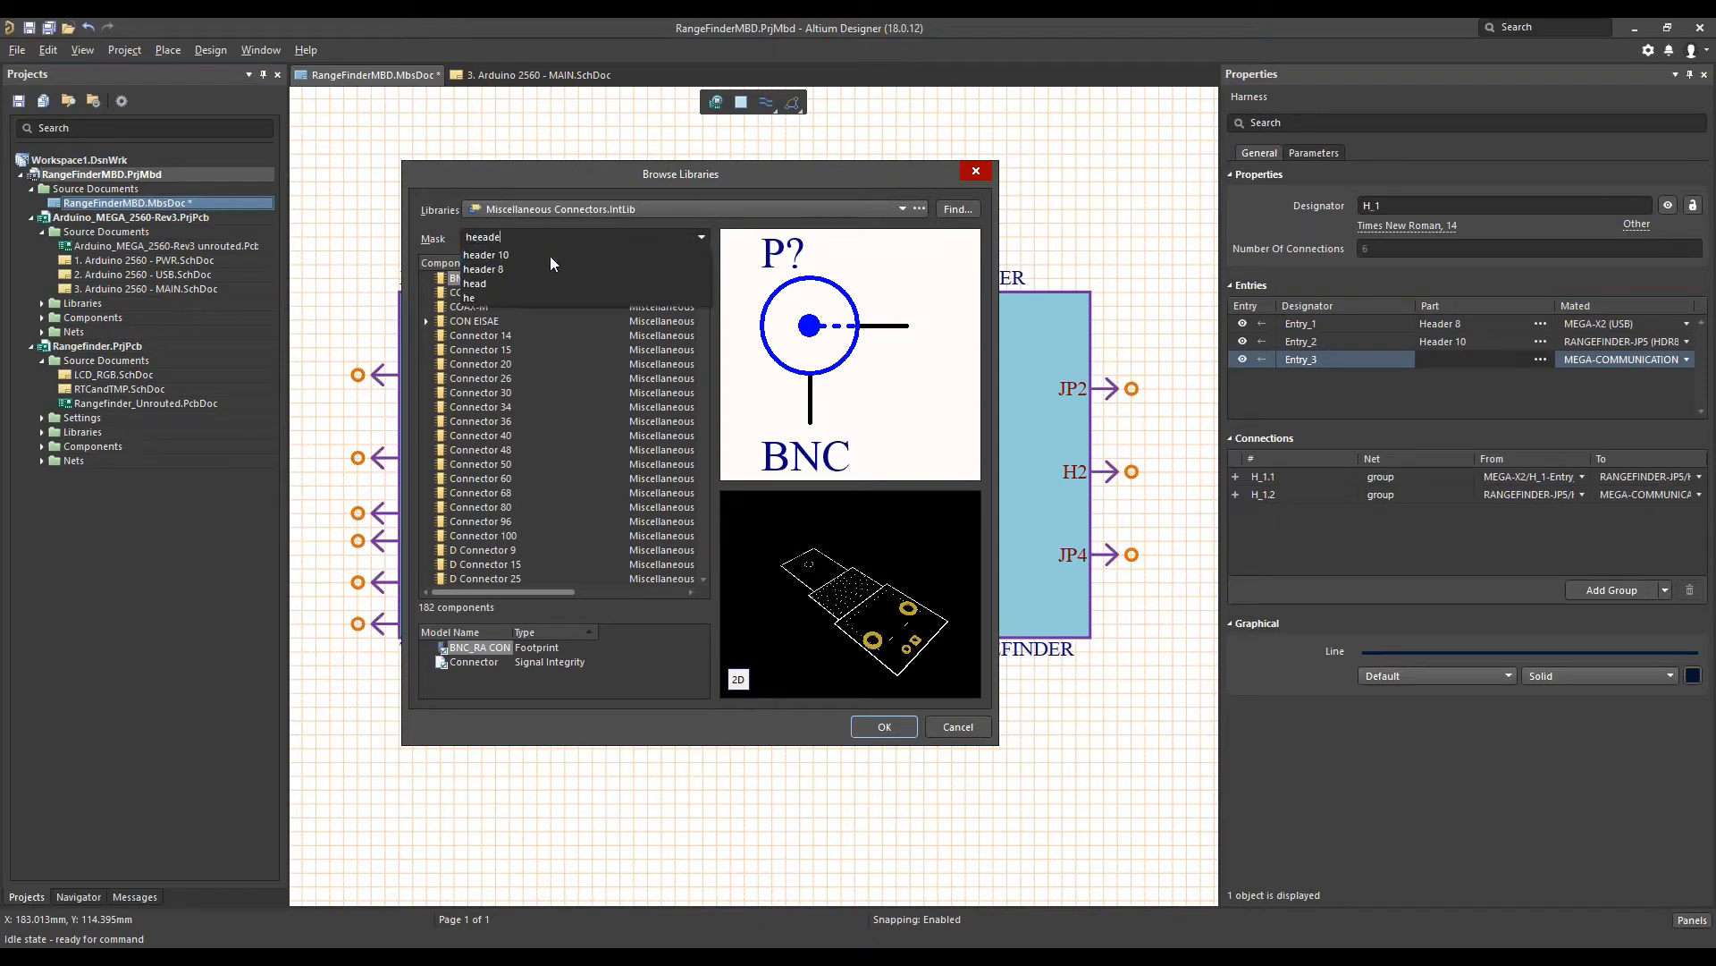
type("r")
left_click(523, 267)
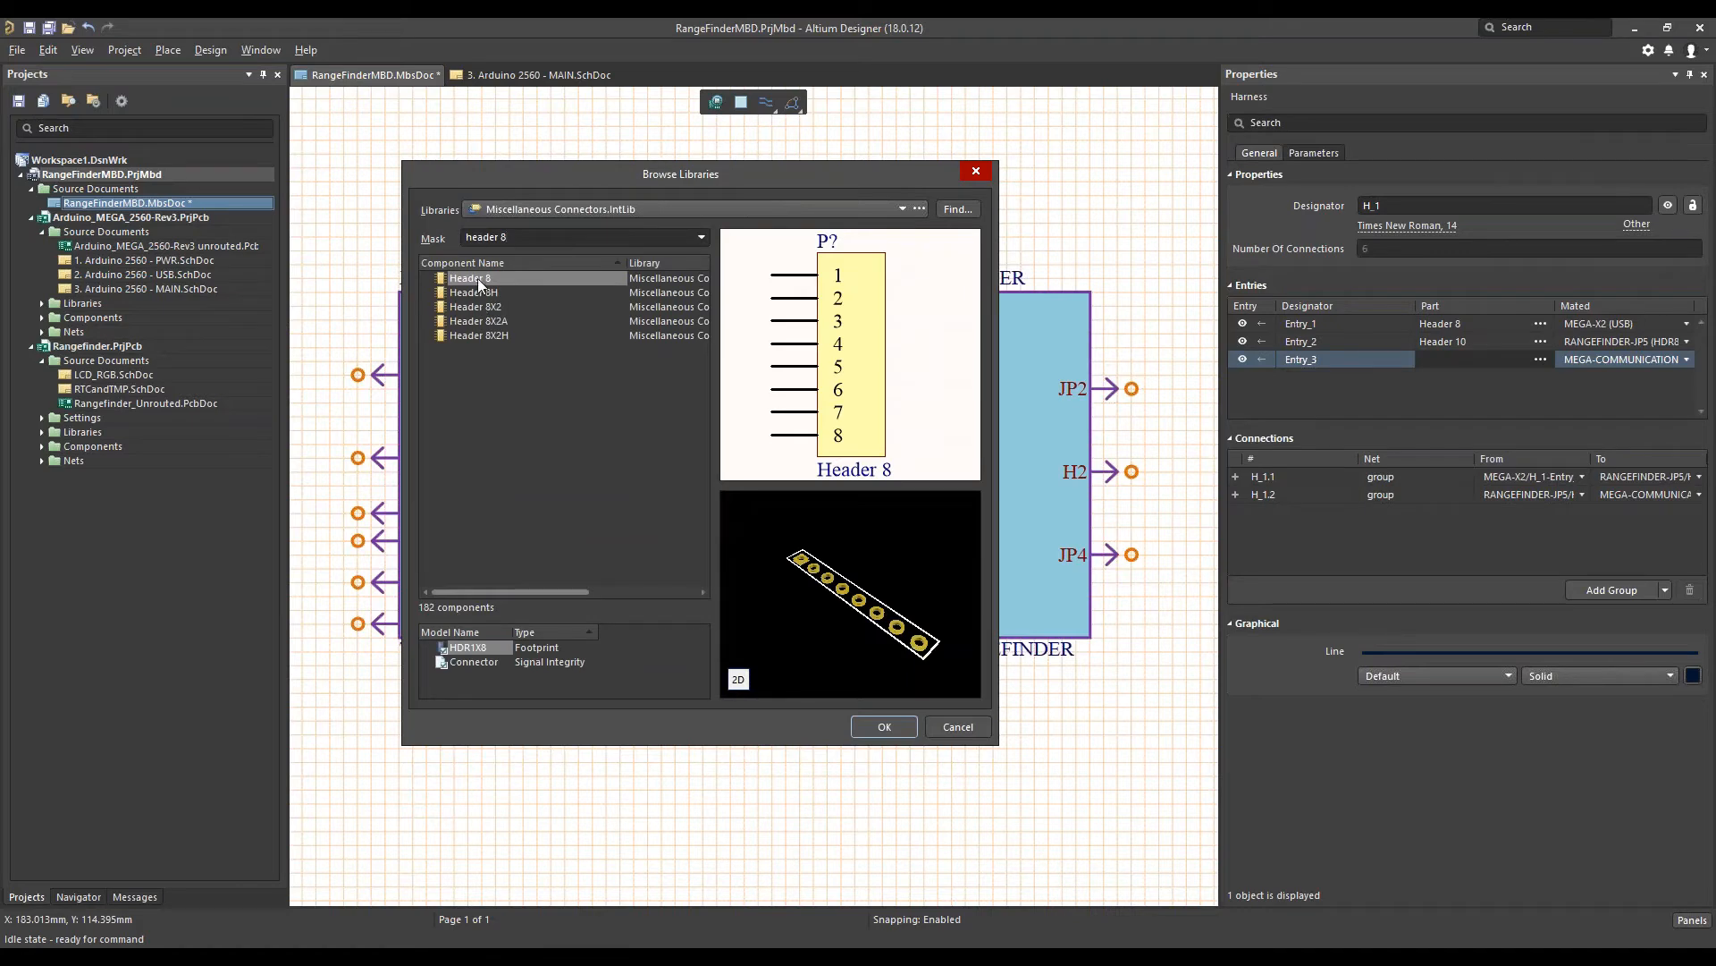
left_click(884, 725)
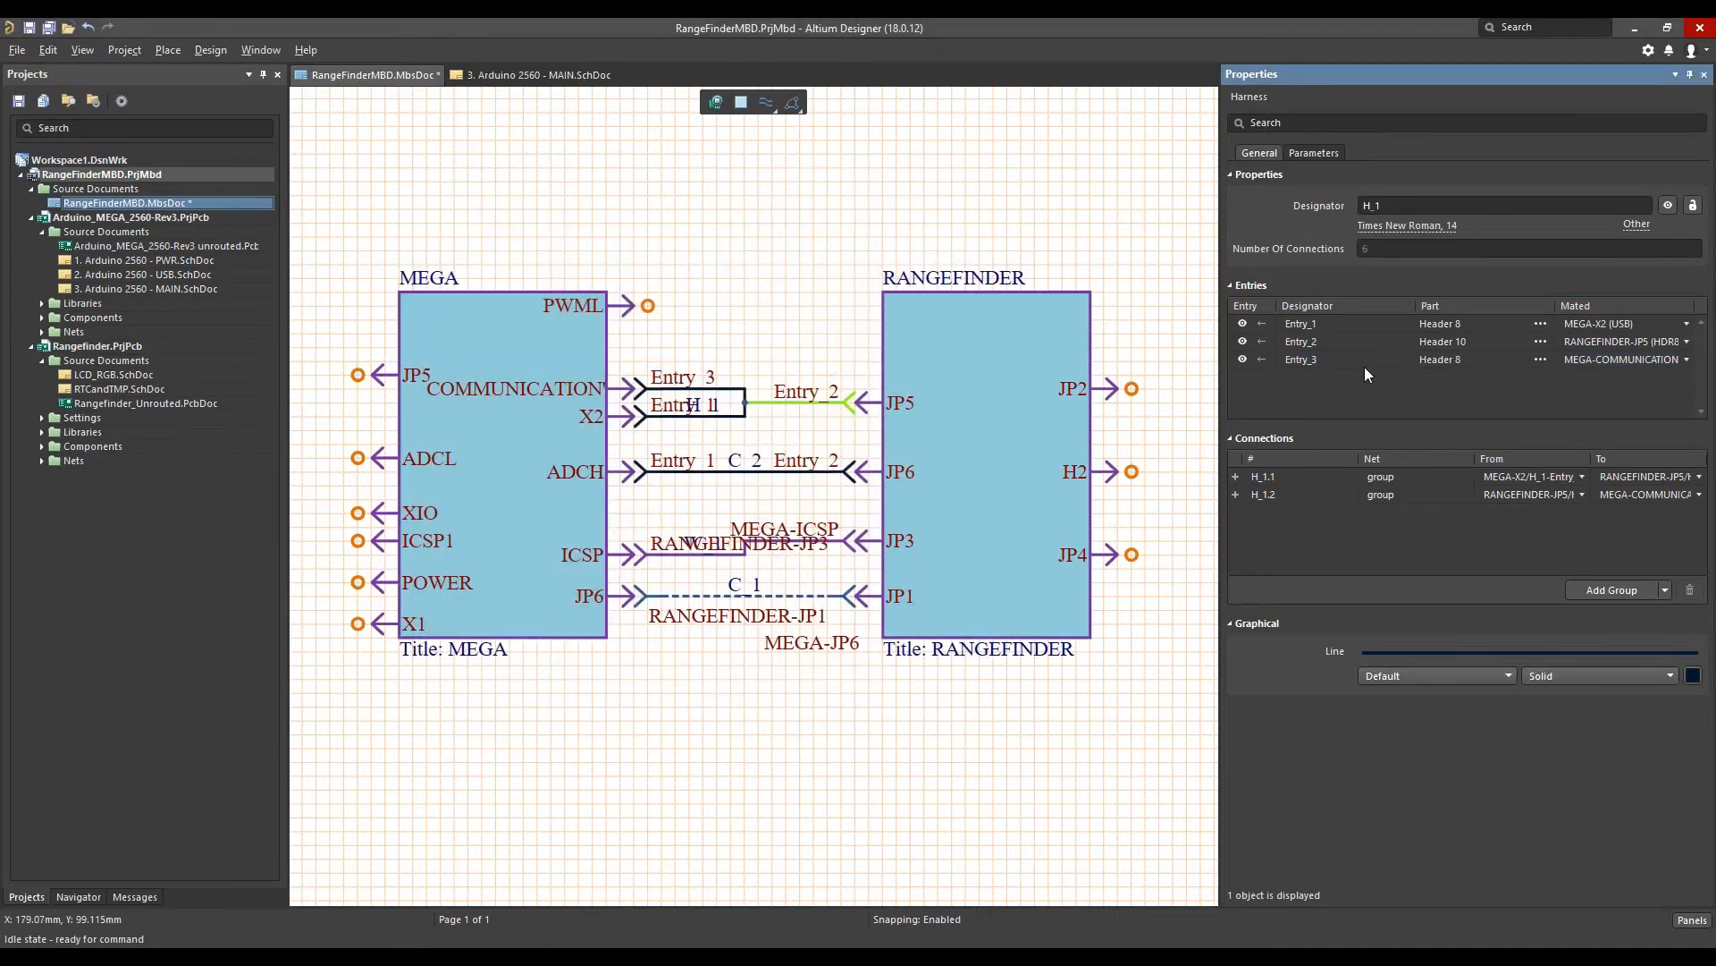
Expand connection groups H_1.1 and H_1.2 of the harness, check the Connection Manager for their wires, and close it without changes
left_click(1237, 483)
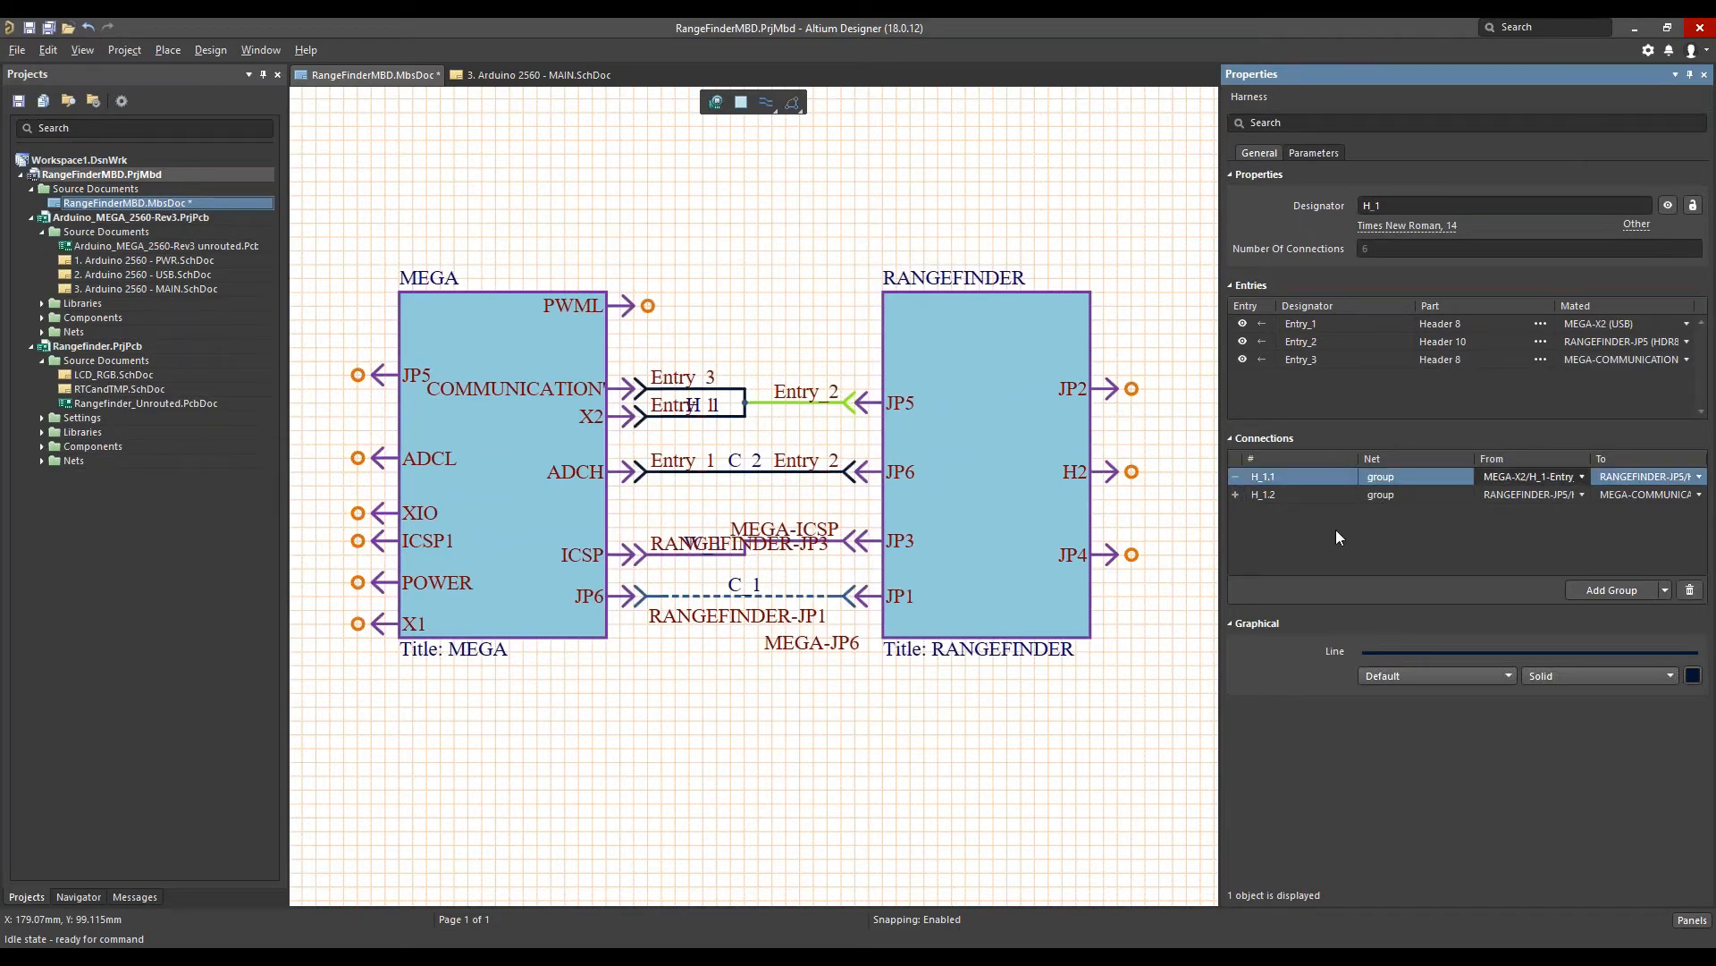
left_click(1238, 494)
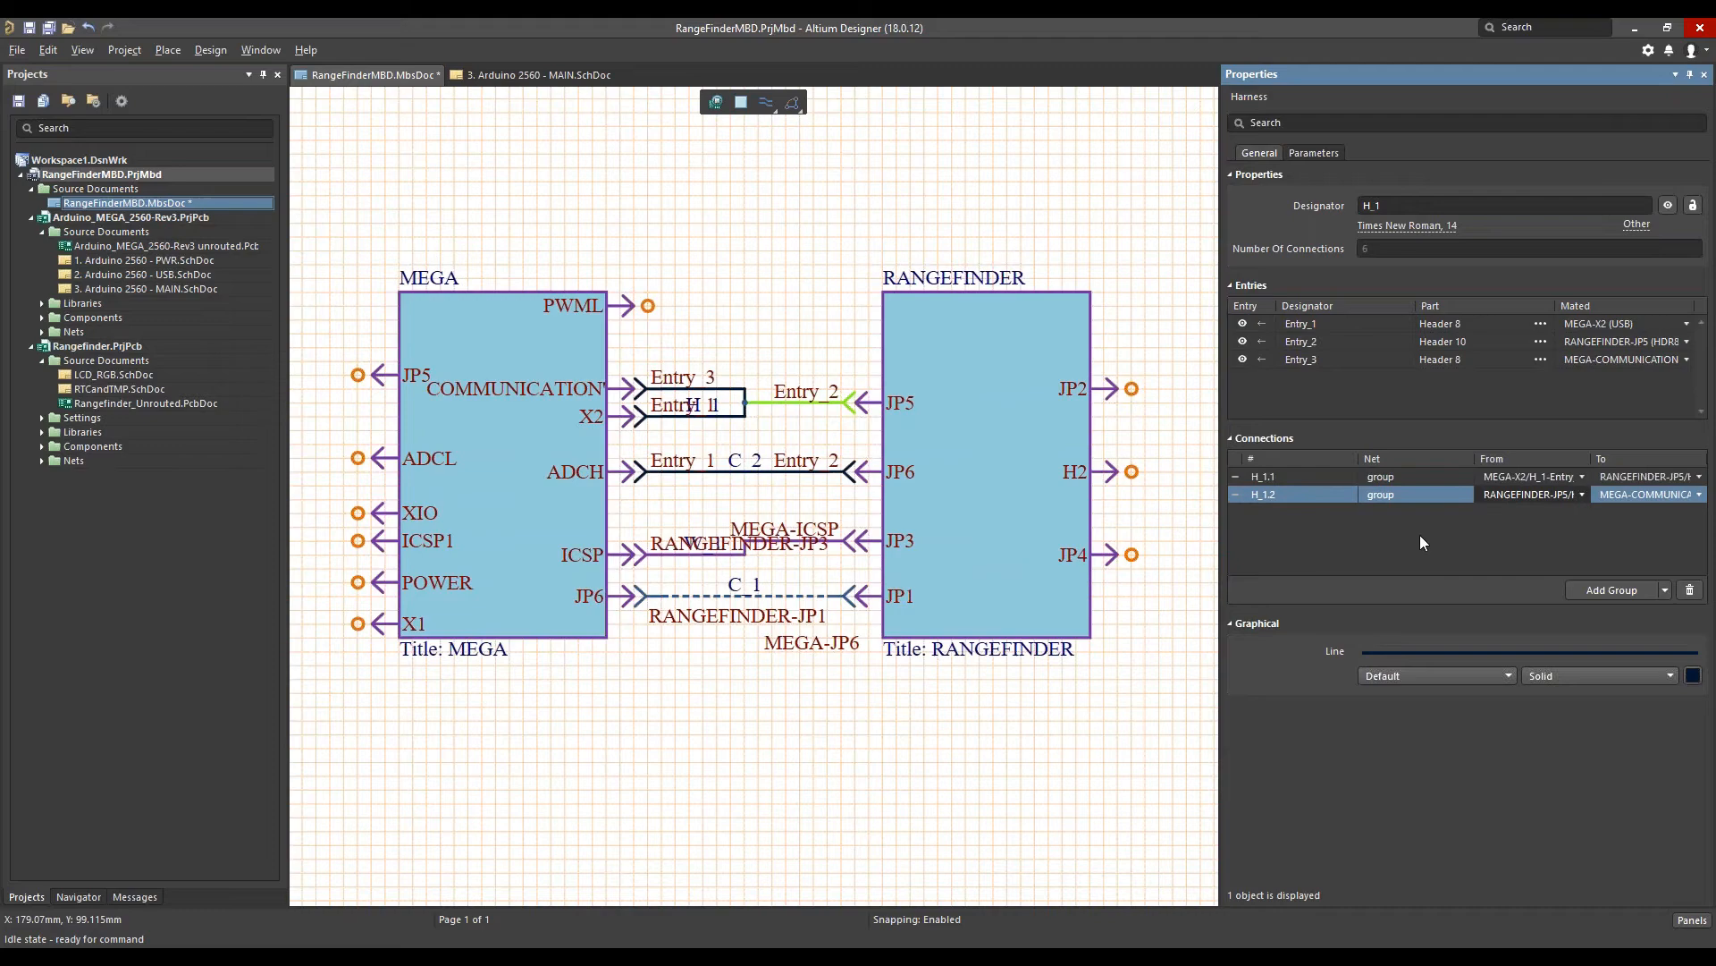
left_click(1099, 200)
left_click(210, 50)
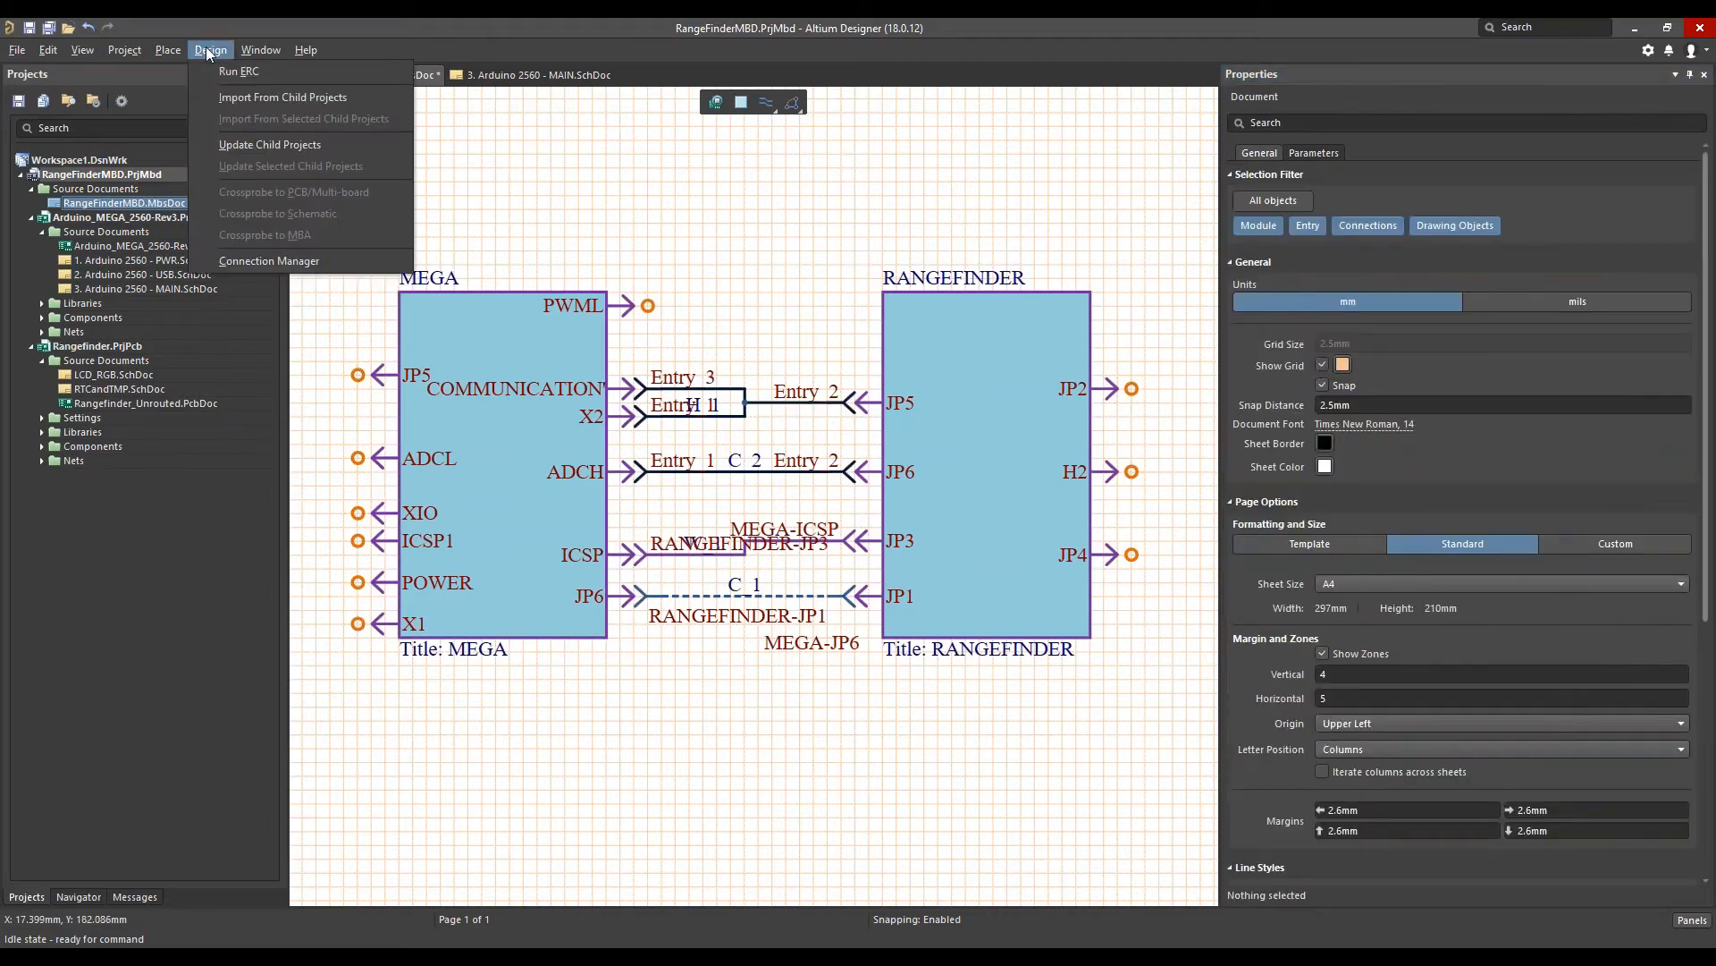
left_click(245, 260)
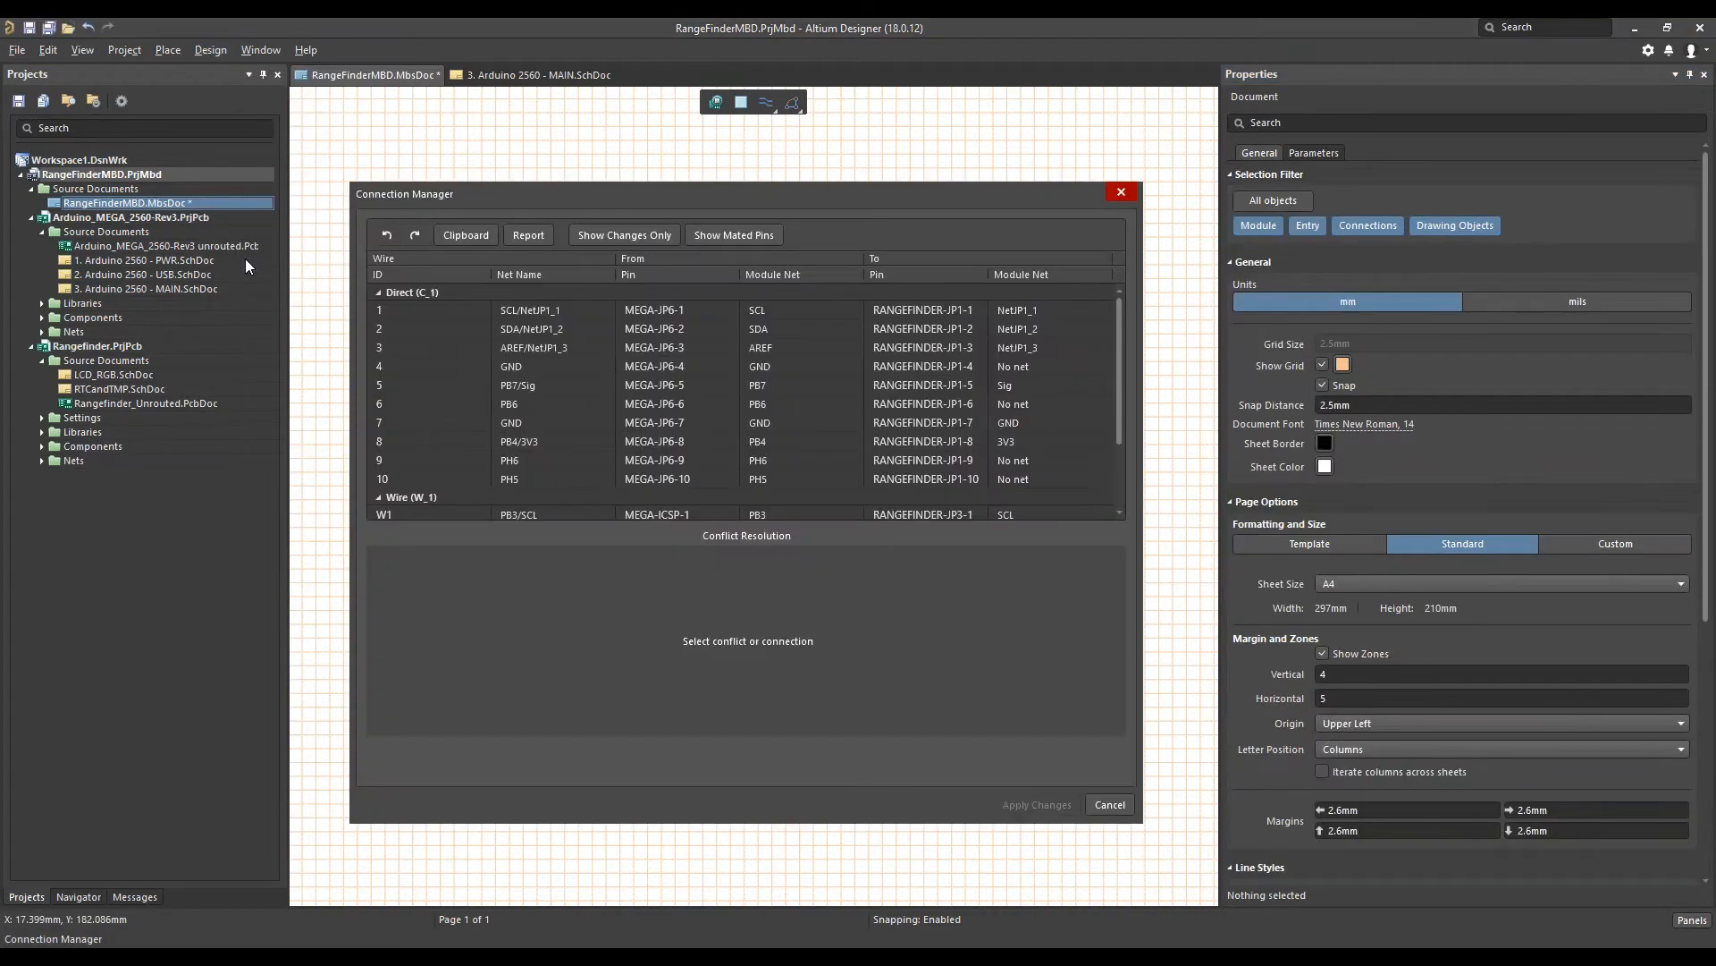
mouse_move(1118, 336)
left_mouse_down()
mouse_move(1107, 416)
mouse_move(1116, 320)
left_mouse_up()
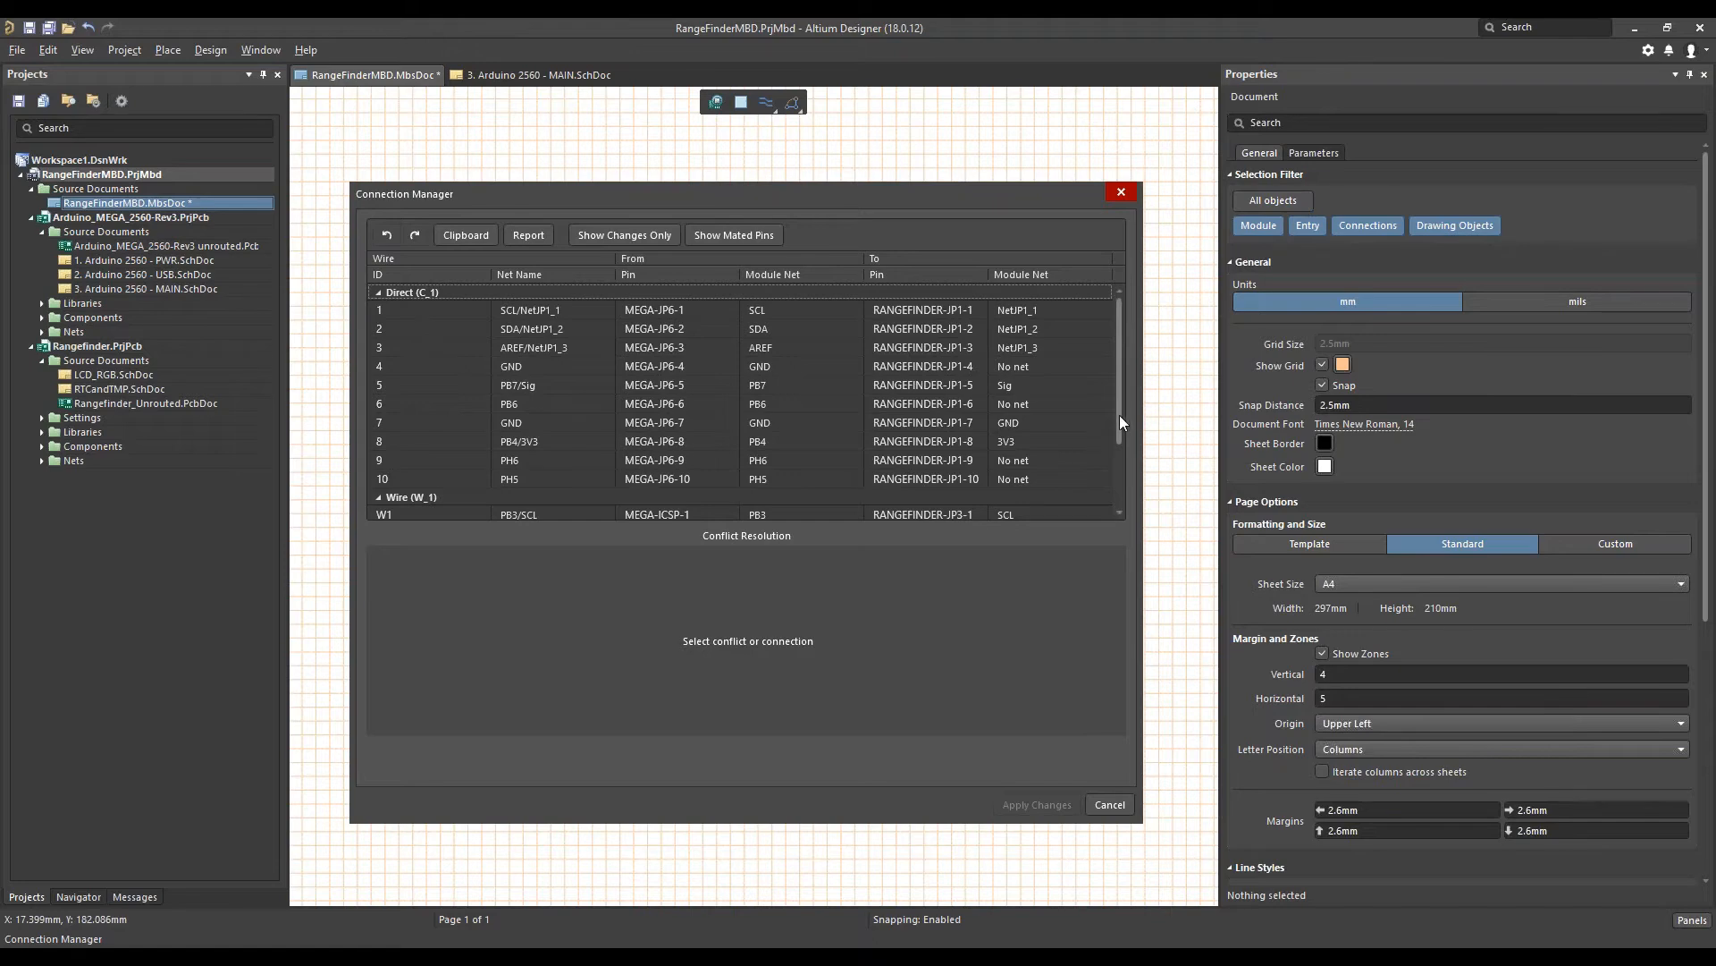
scroll(1119, 415, "down", 2)
left_click(1108, 805)
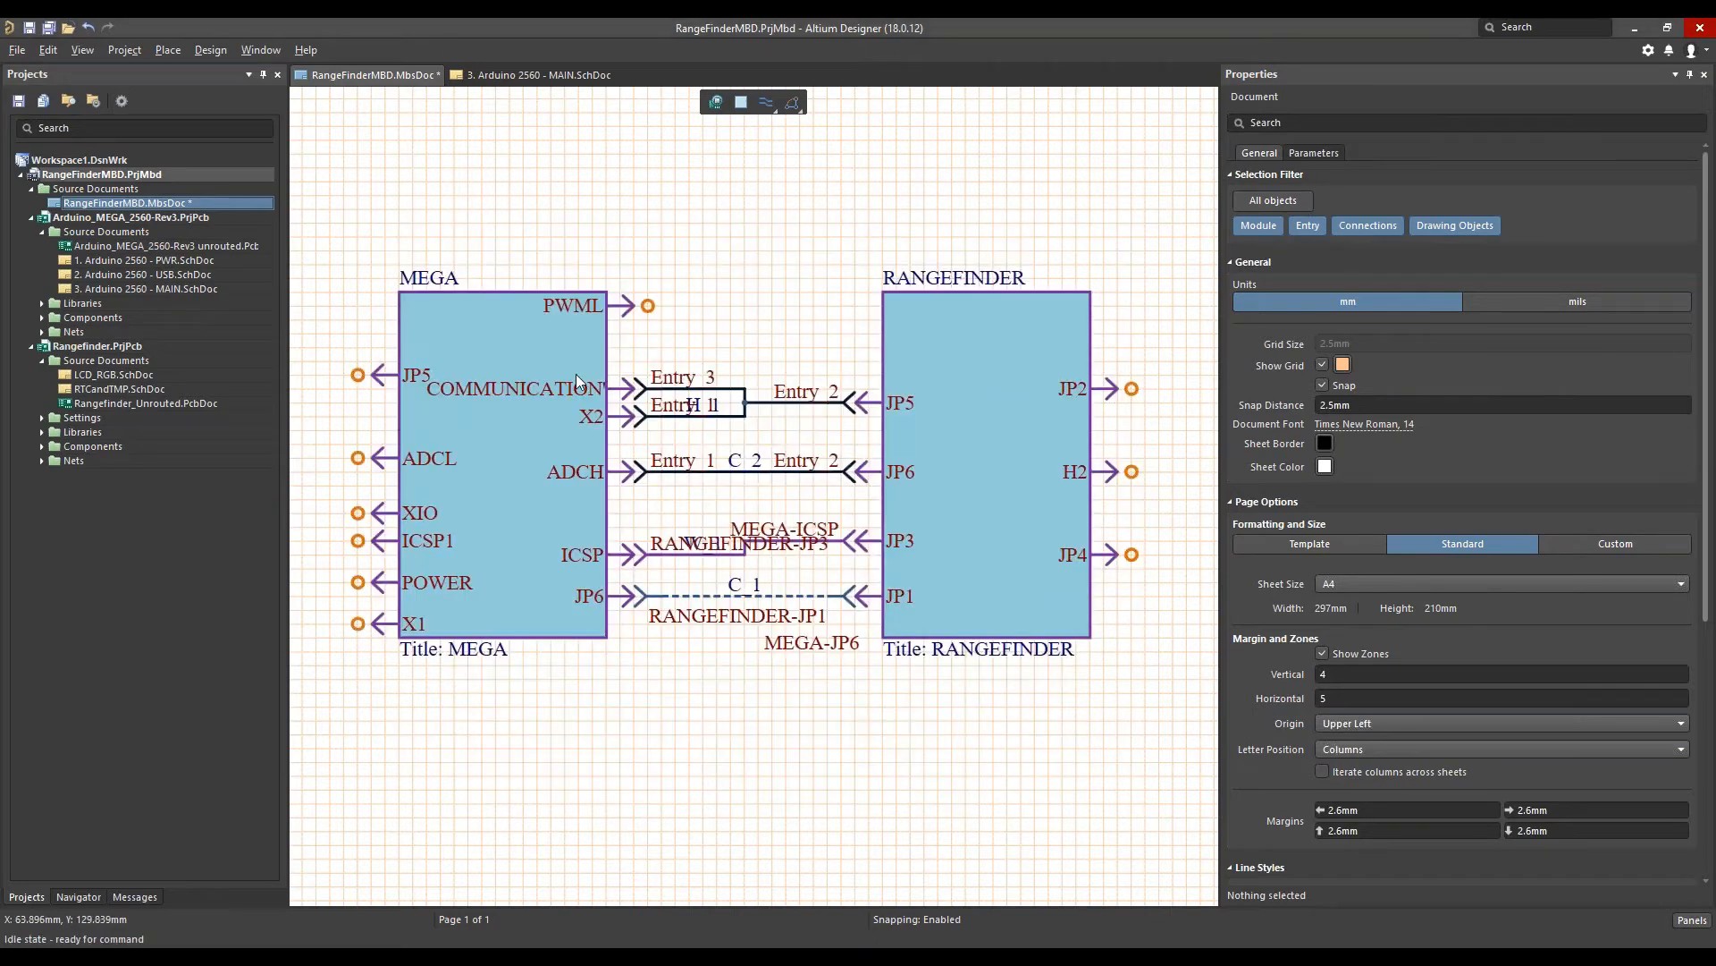
Select harness H_1 and reassign MEGA-X2/H_1-Entry_1 as the source of connection group H_1.1
left_click(778, 400)
left_click(767, 403)
left_click(767, 404)
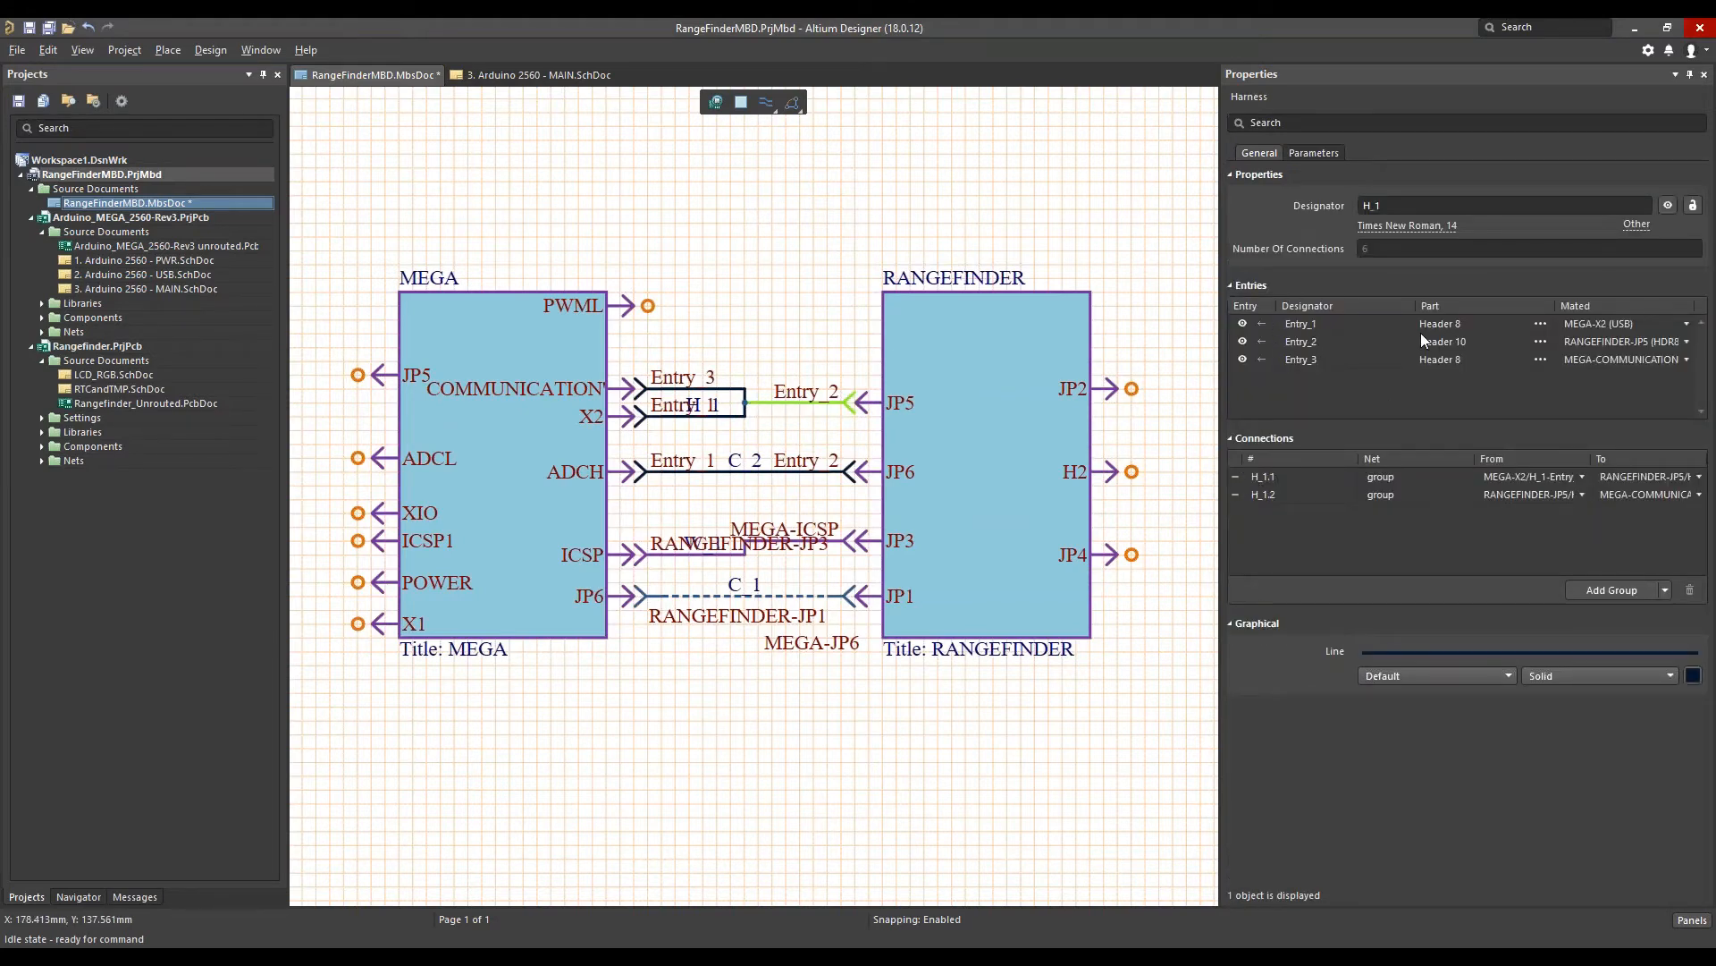
left_click(1382, 481)
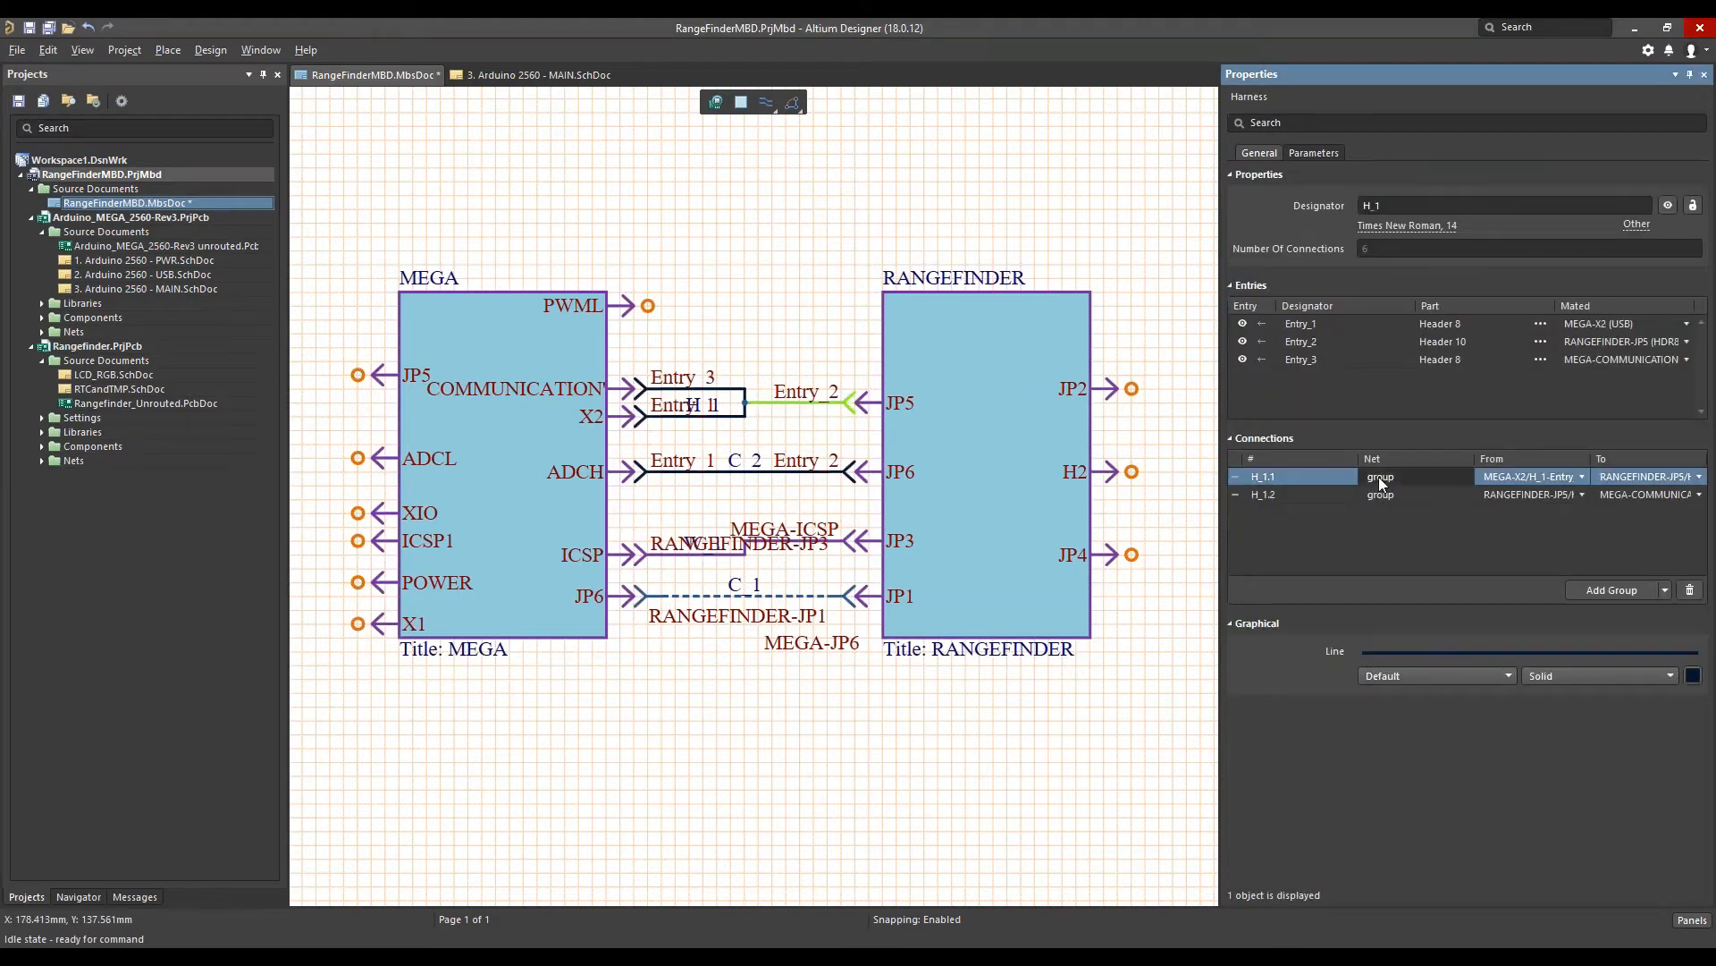
left_click(1556, 478)
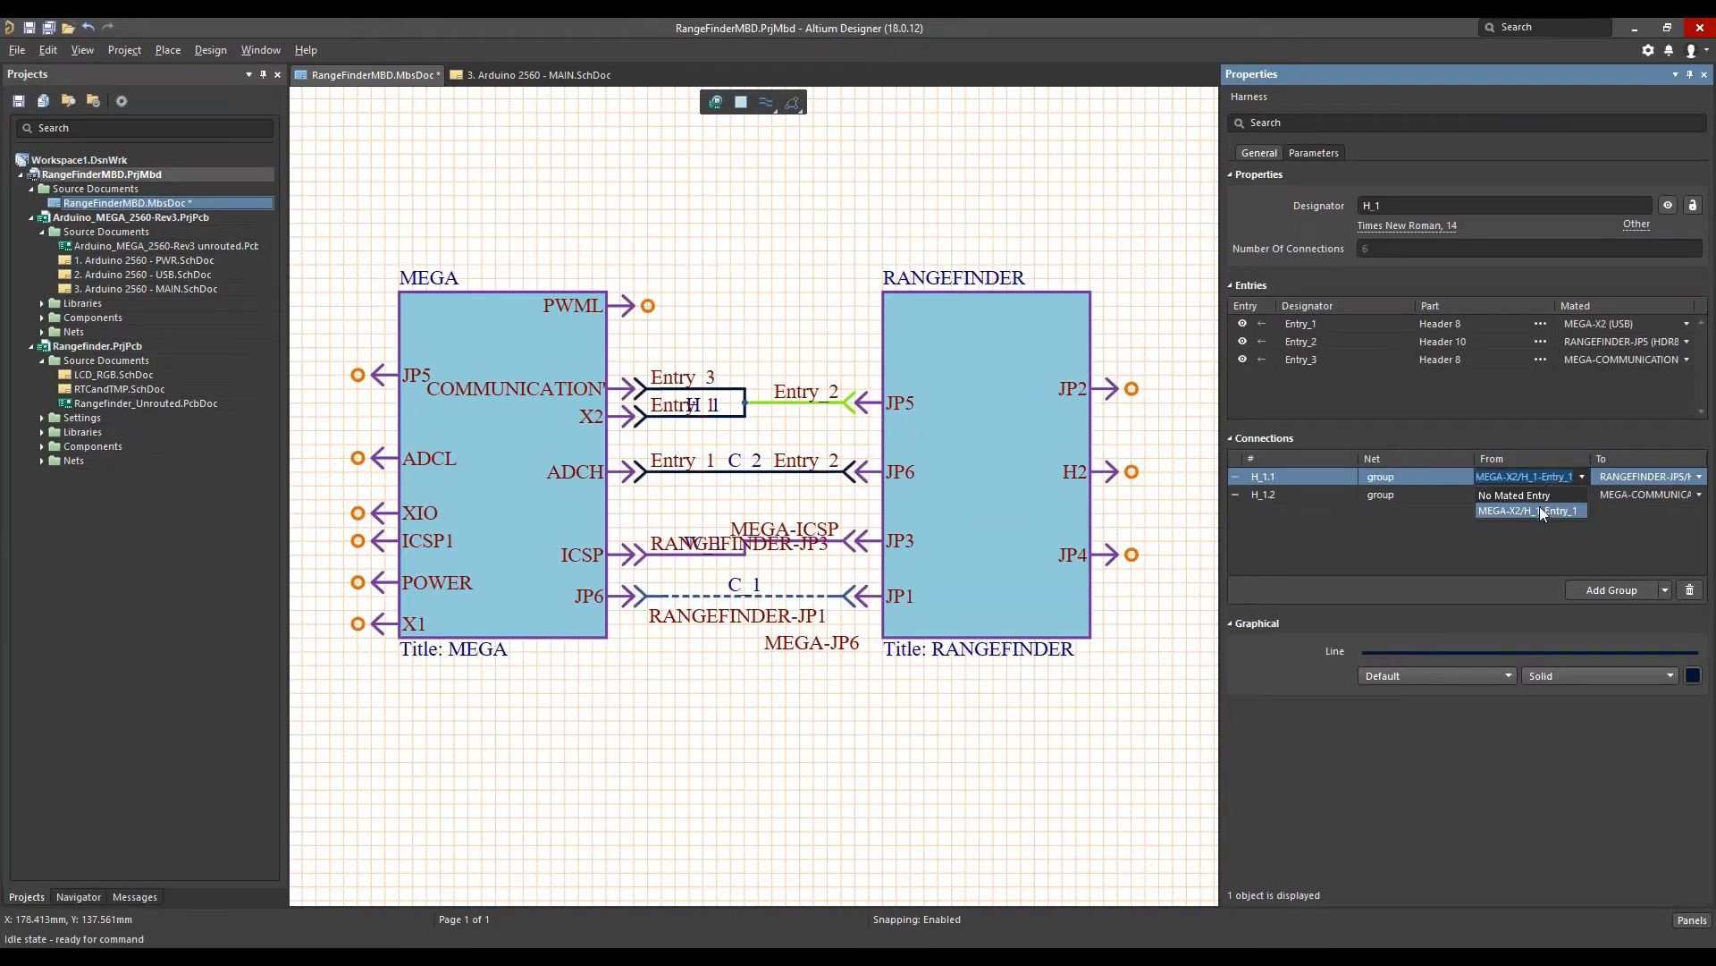
left_click(1539, 506)
Set connection group H_1.2 to run from MEGA-X2/H_1-Entry_1 to the MEGA-COMMUNICATION entry H_1-Entry_3
left_click(1549, 496)
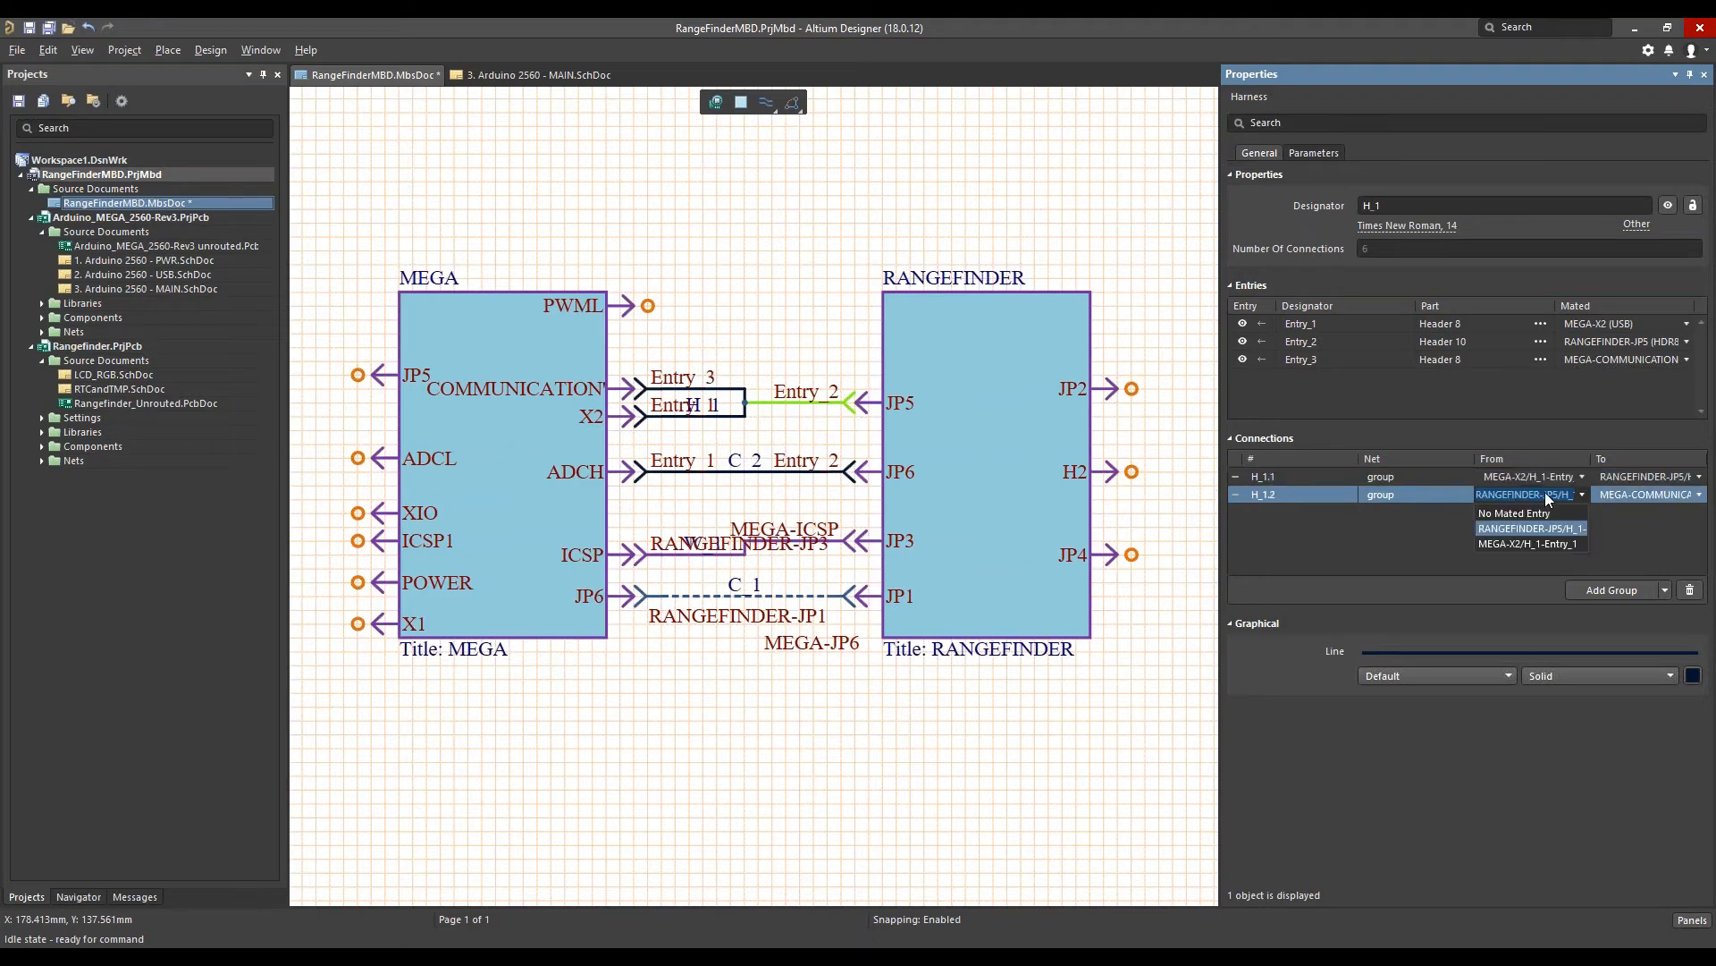
left_click(1539, 542)
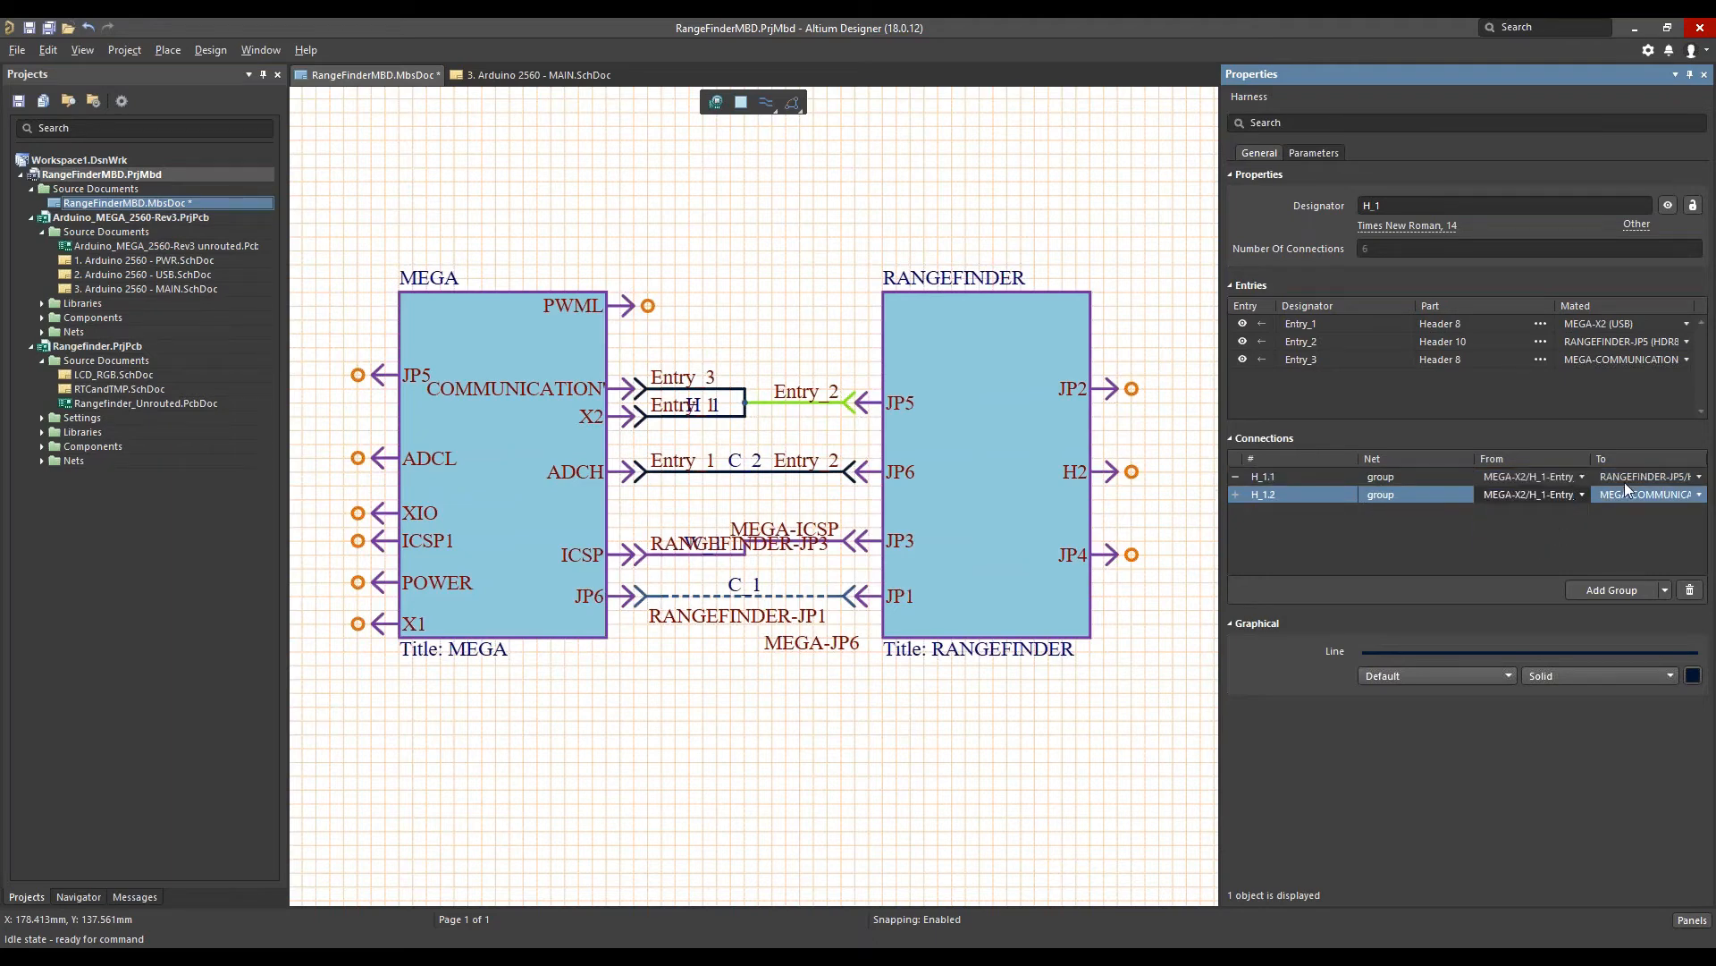
left_click(1638, 491)
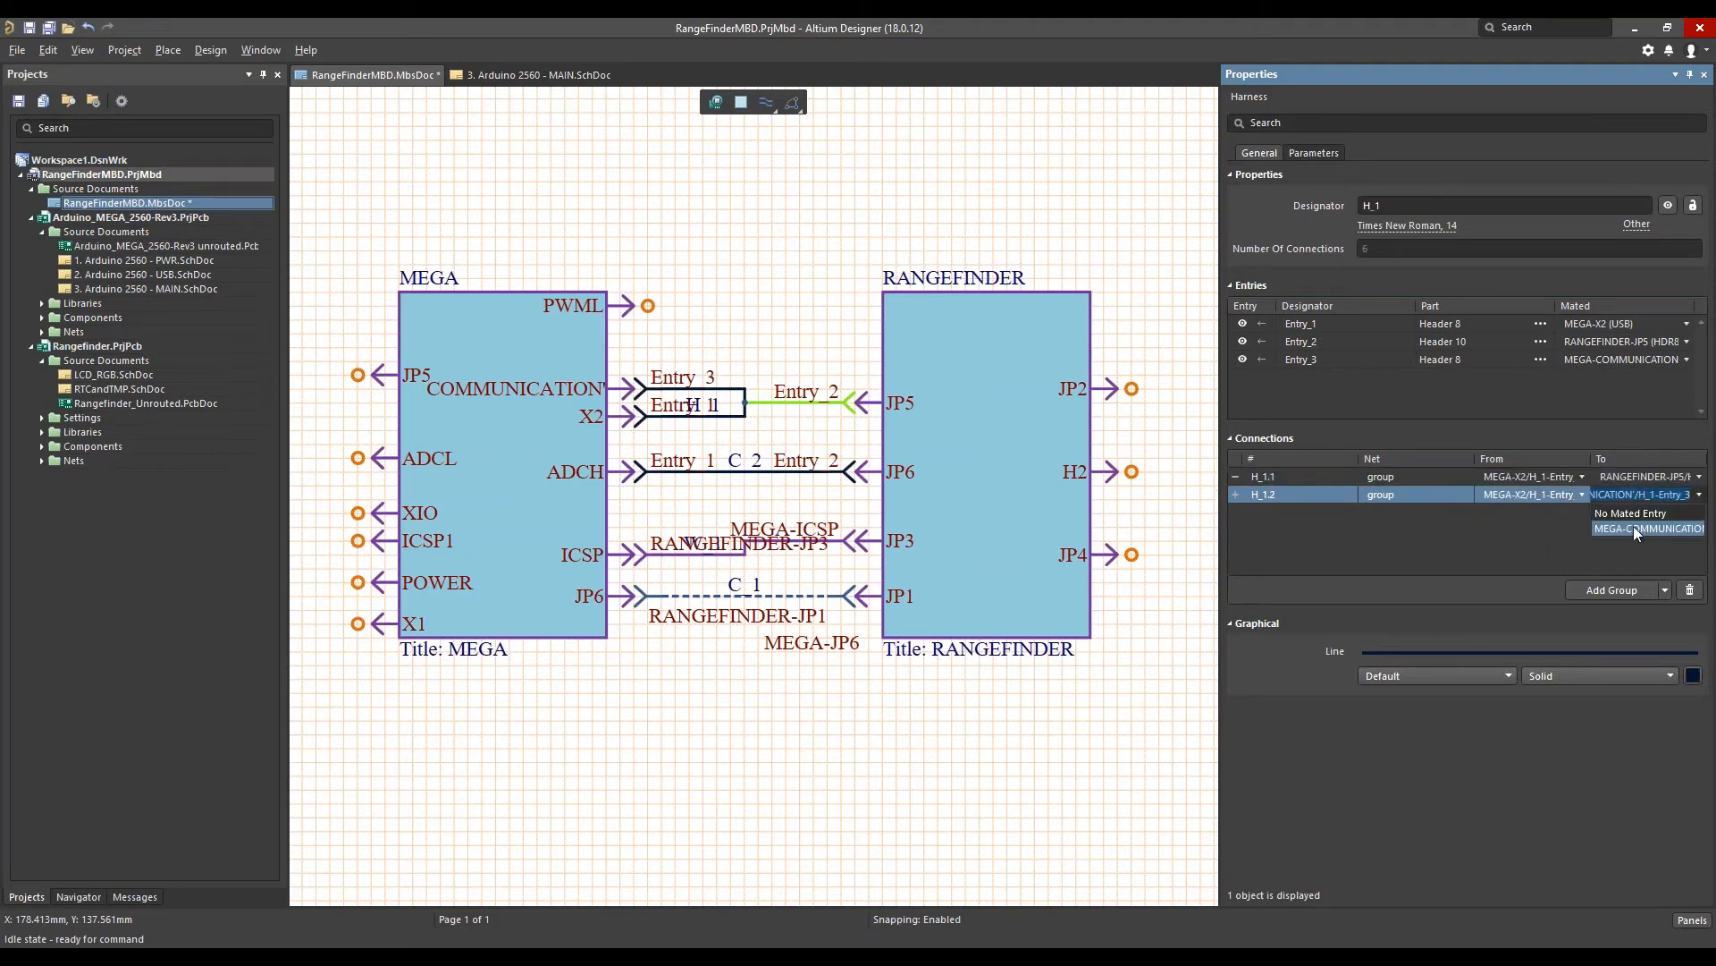
left_click(1632, 526)
Reassign RANGEFINDER-JP5/H_1-Entry_2 as the target of group H_1.1 and MEGA-COMMUNICATION H_1-Entry_3 as the target of H_1.2
left_click(1649, 474)
left_click(1627, 507)
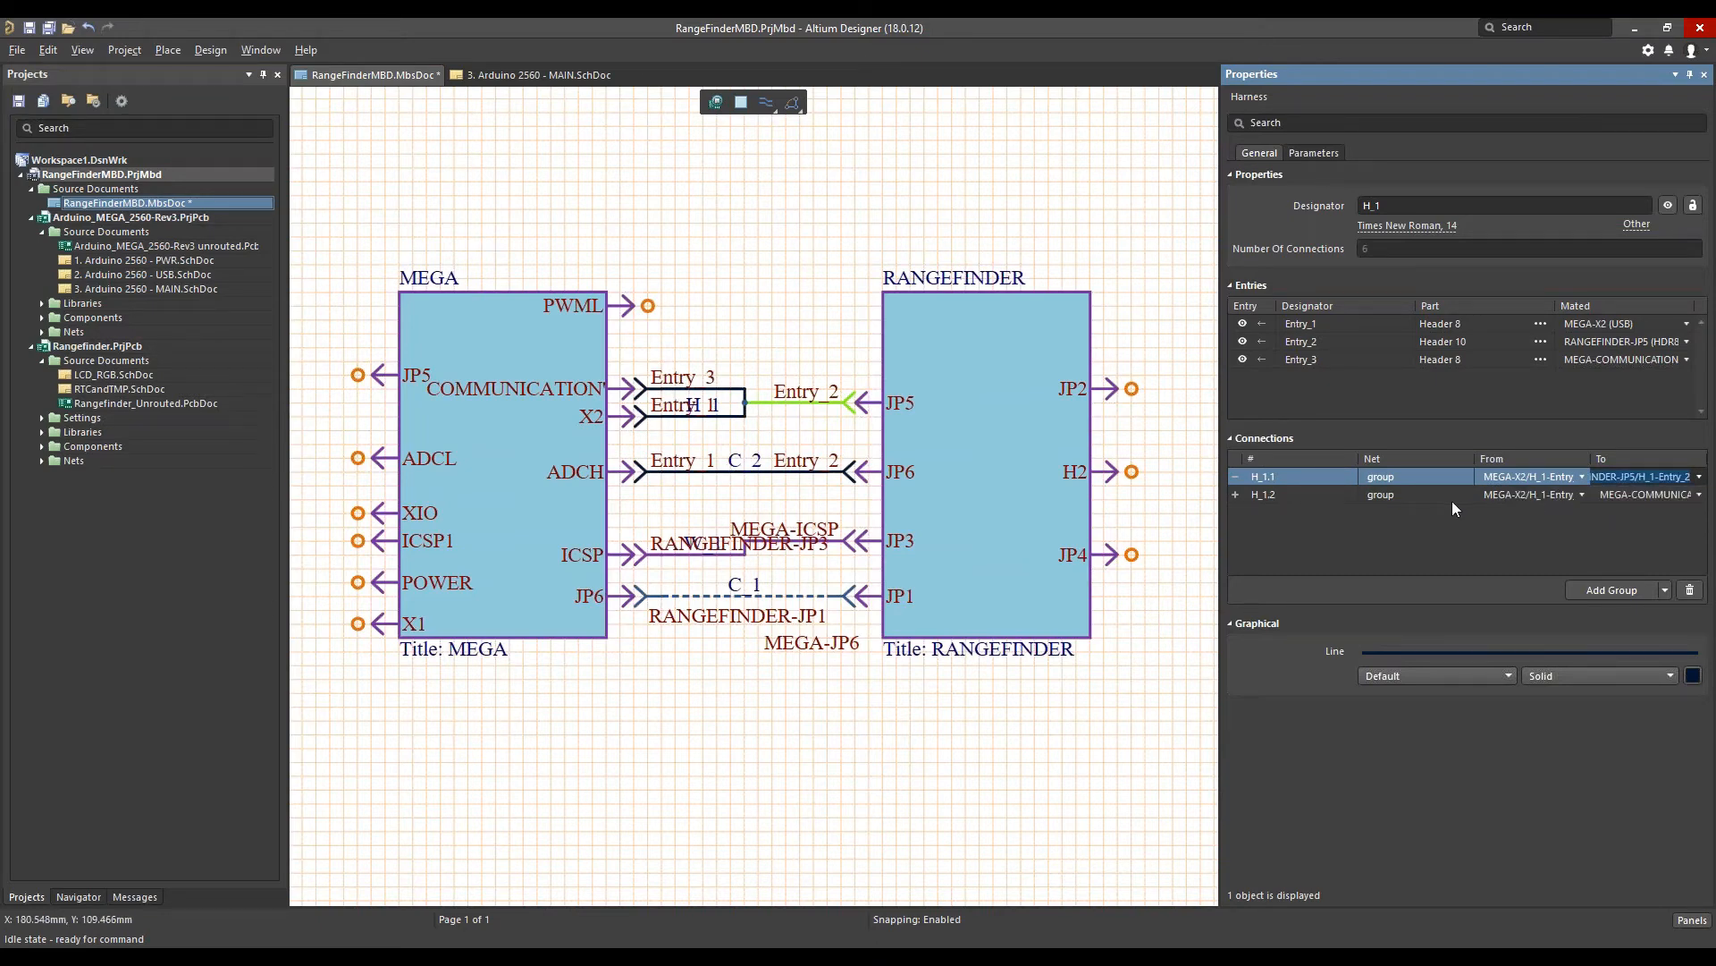
left_click(1520, 493)
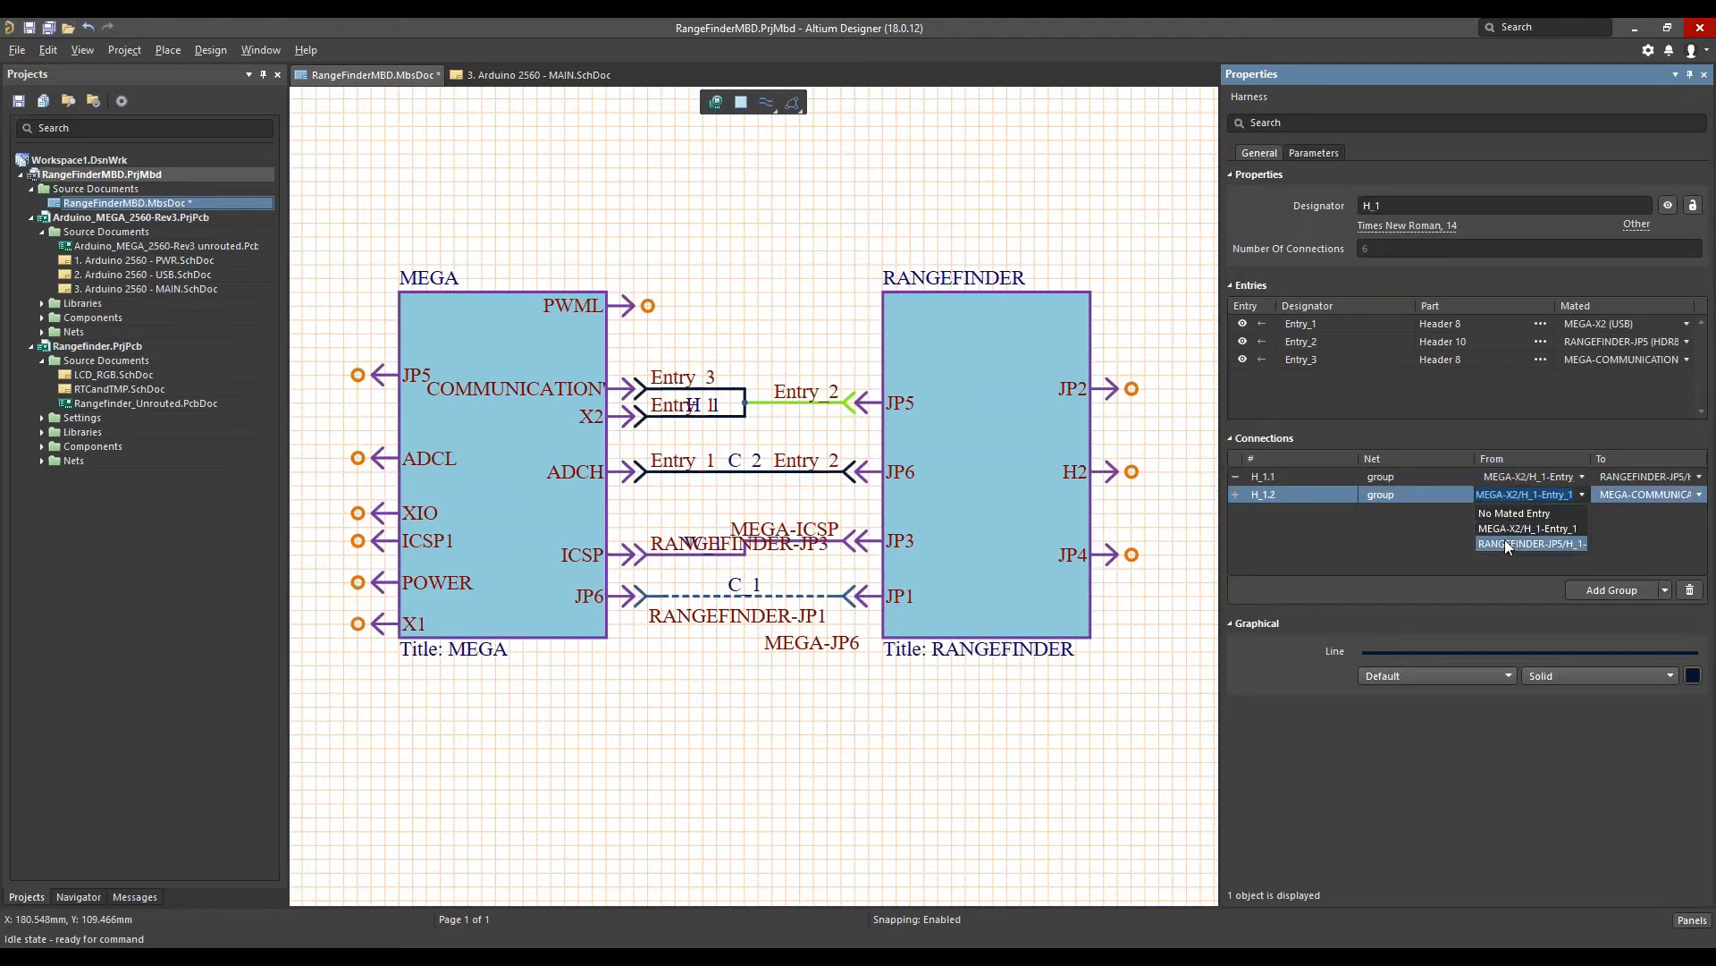
left_click(1641, 471)
left_click(1641, 476)
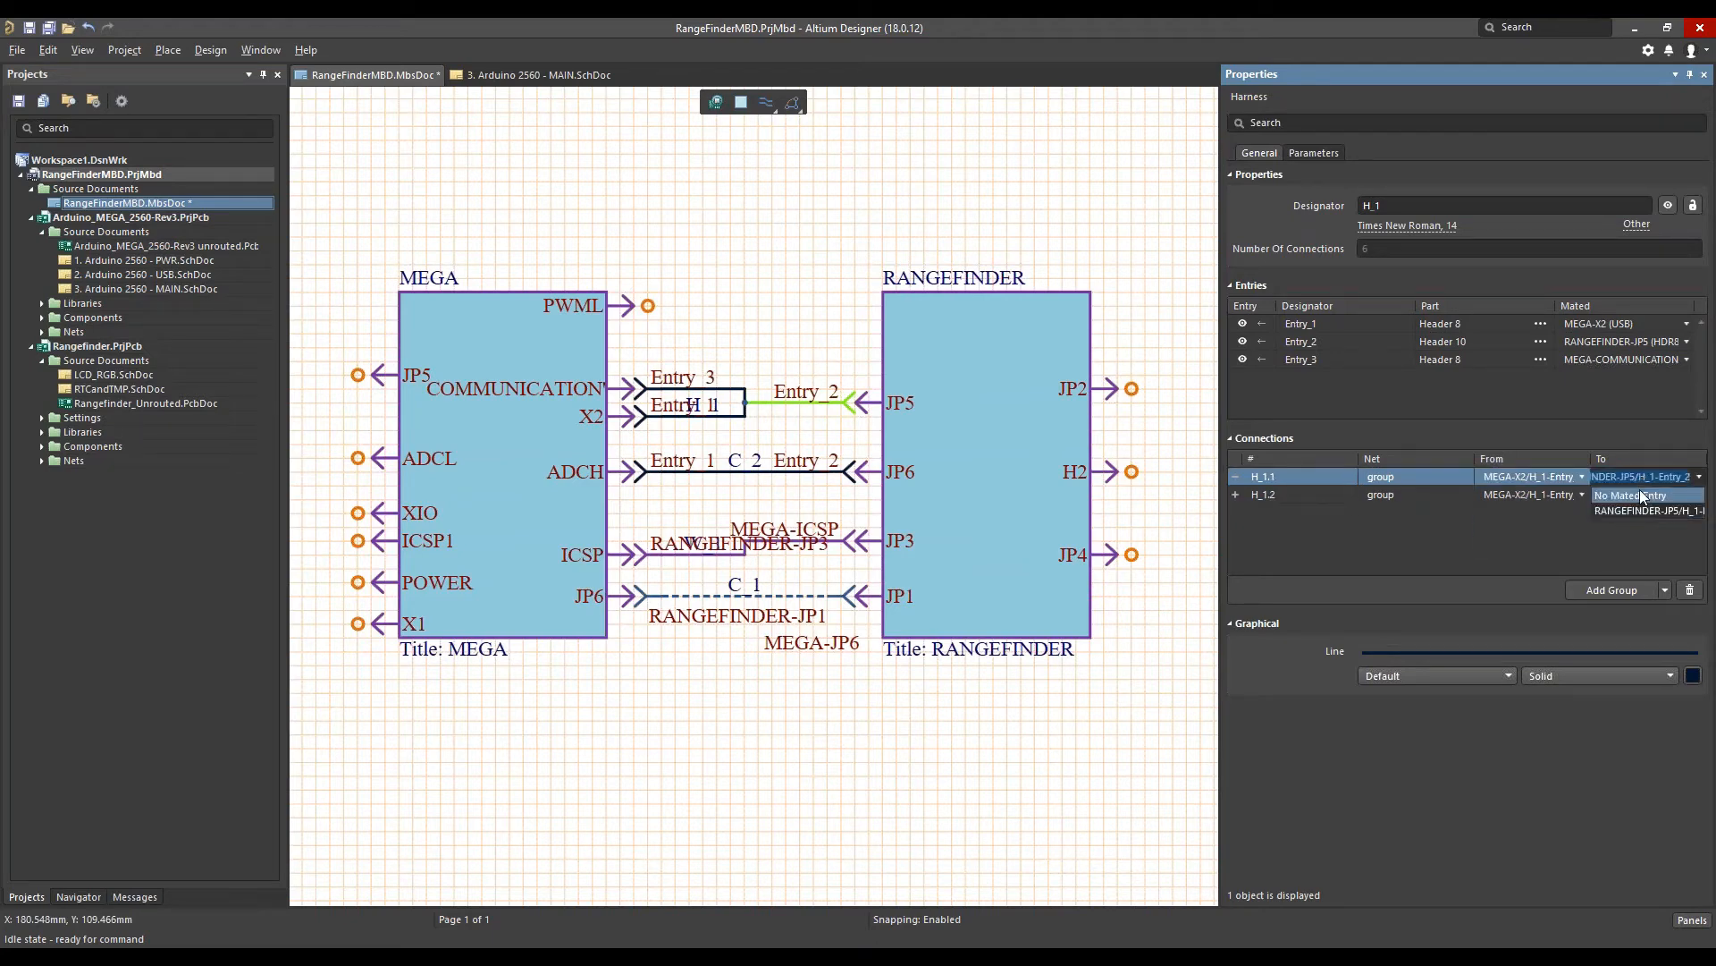
left_click(1640, 505)
left_click(1628, 492)
left_click(1625, 494)
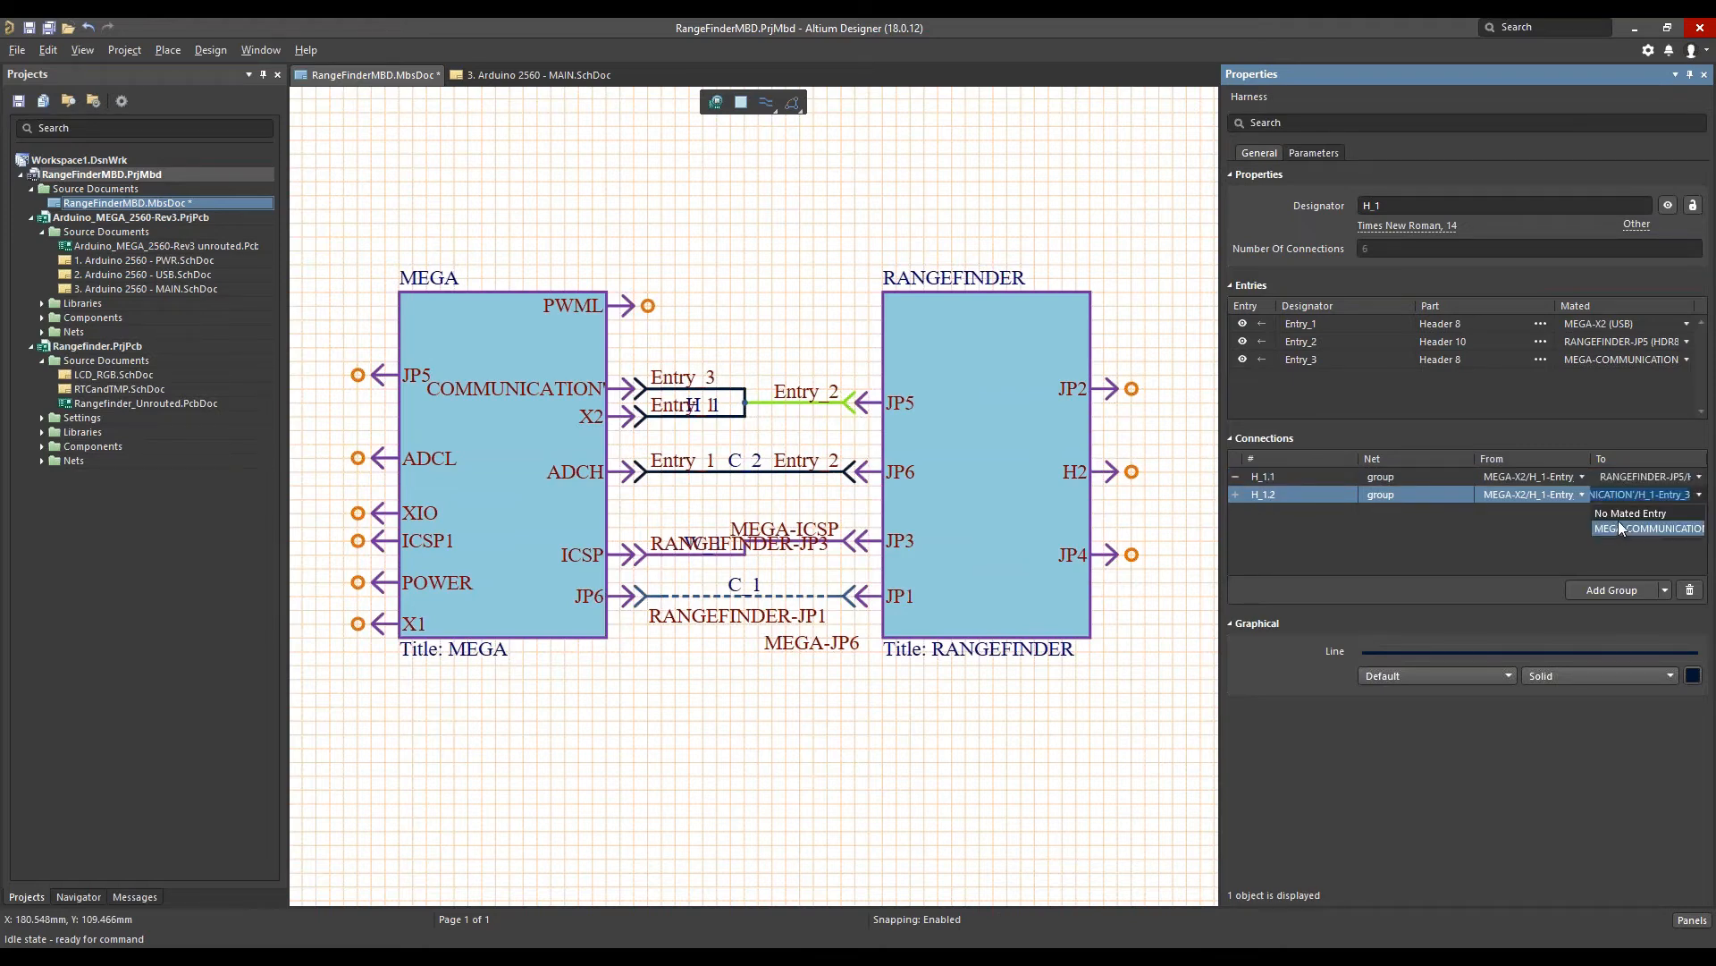
left_click(1616, 525)
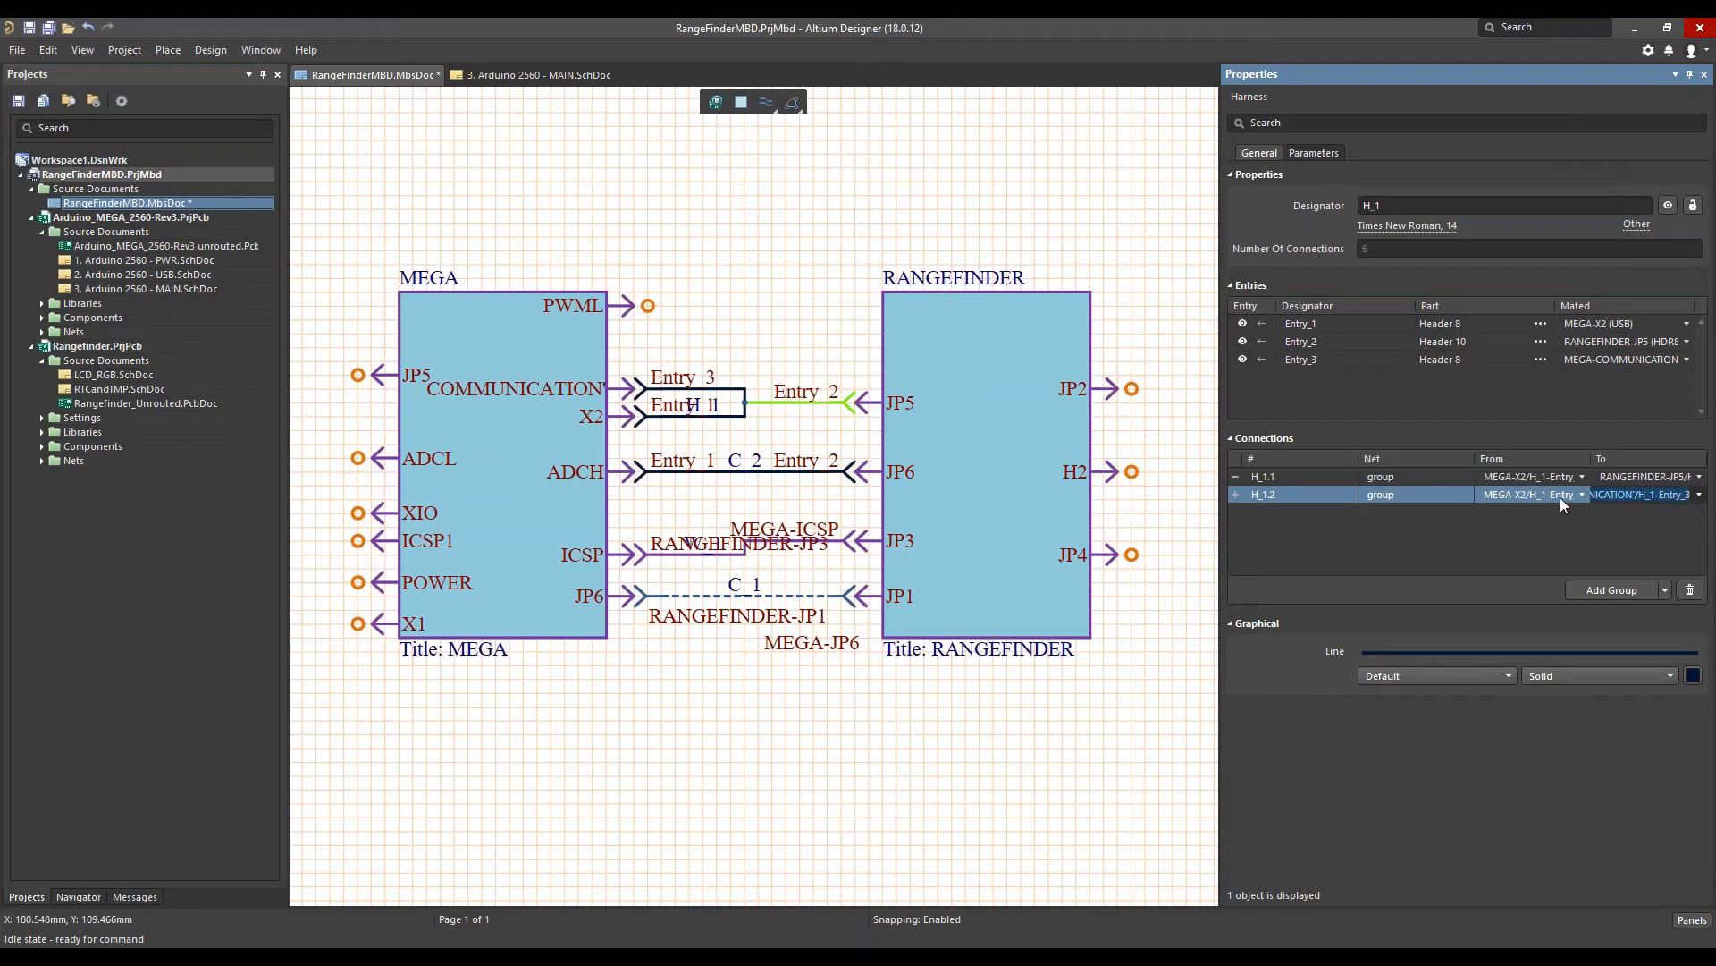
Set the source of connection group H_1.2 to RANGEFINDER-JP5/H_1-Entry_2 and review the source pin choices for its first connection
left_click(1559, 497)
left_click(1509, 540)
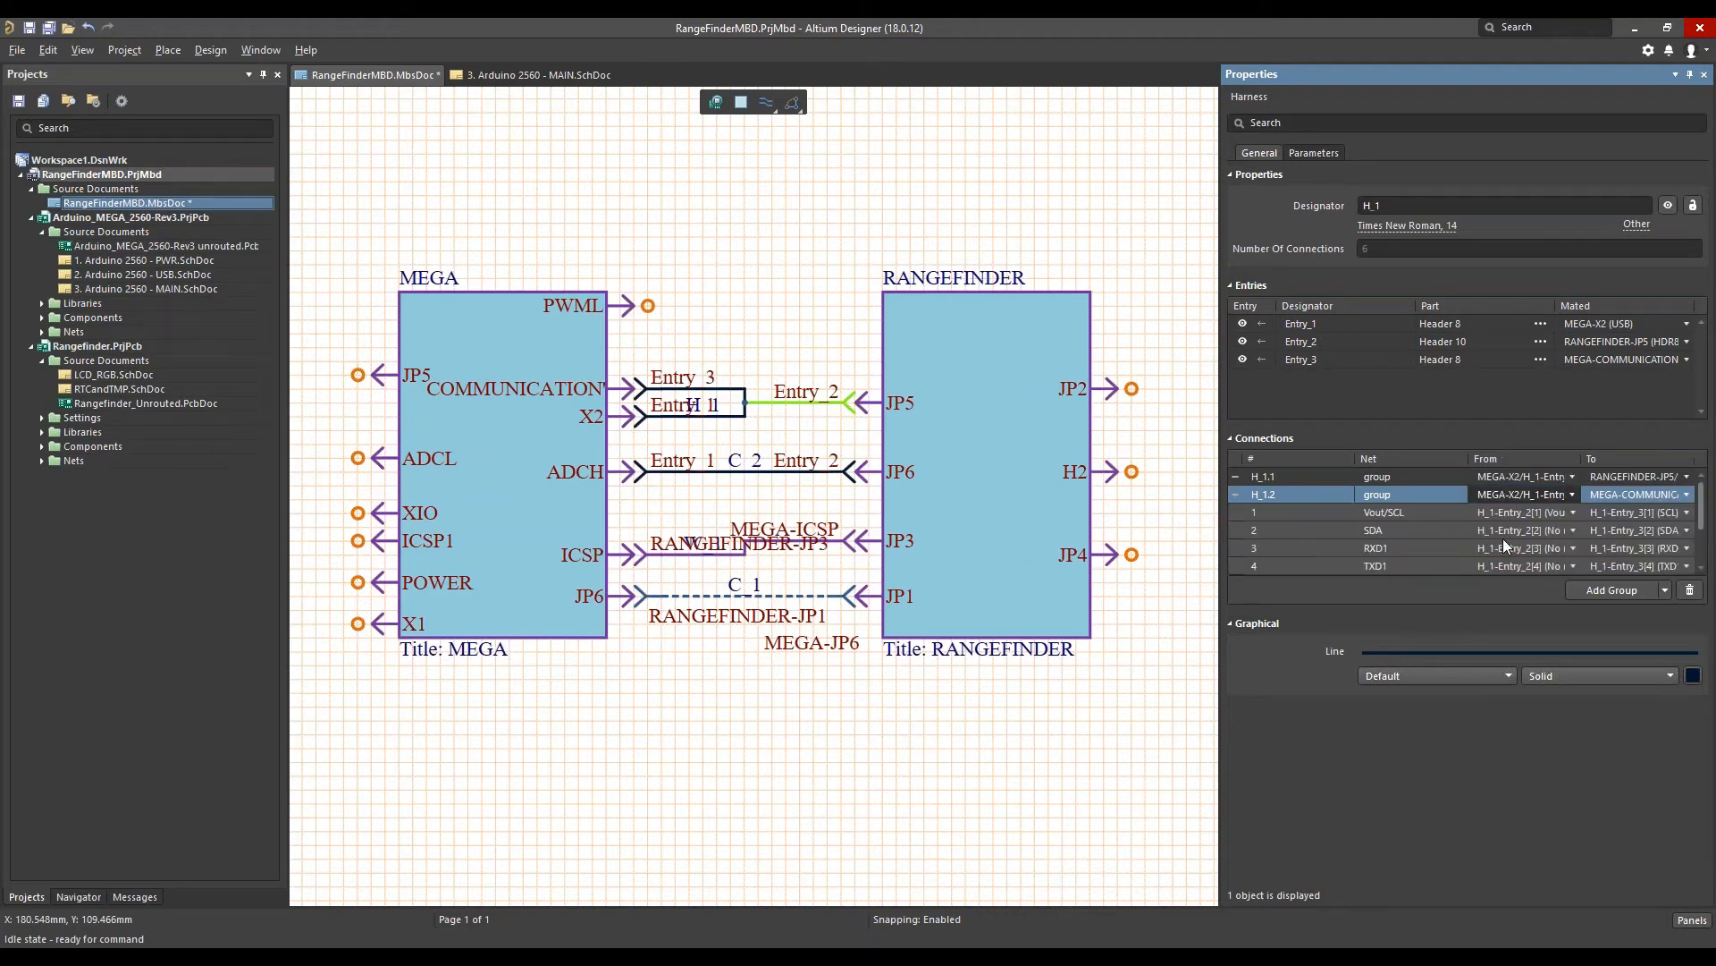
left_click(1504, 537)
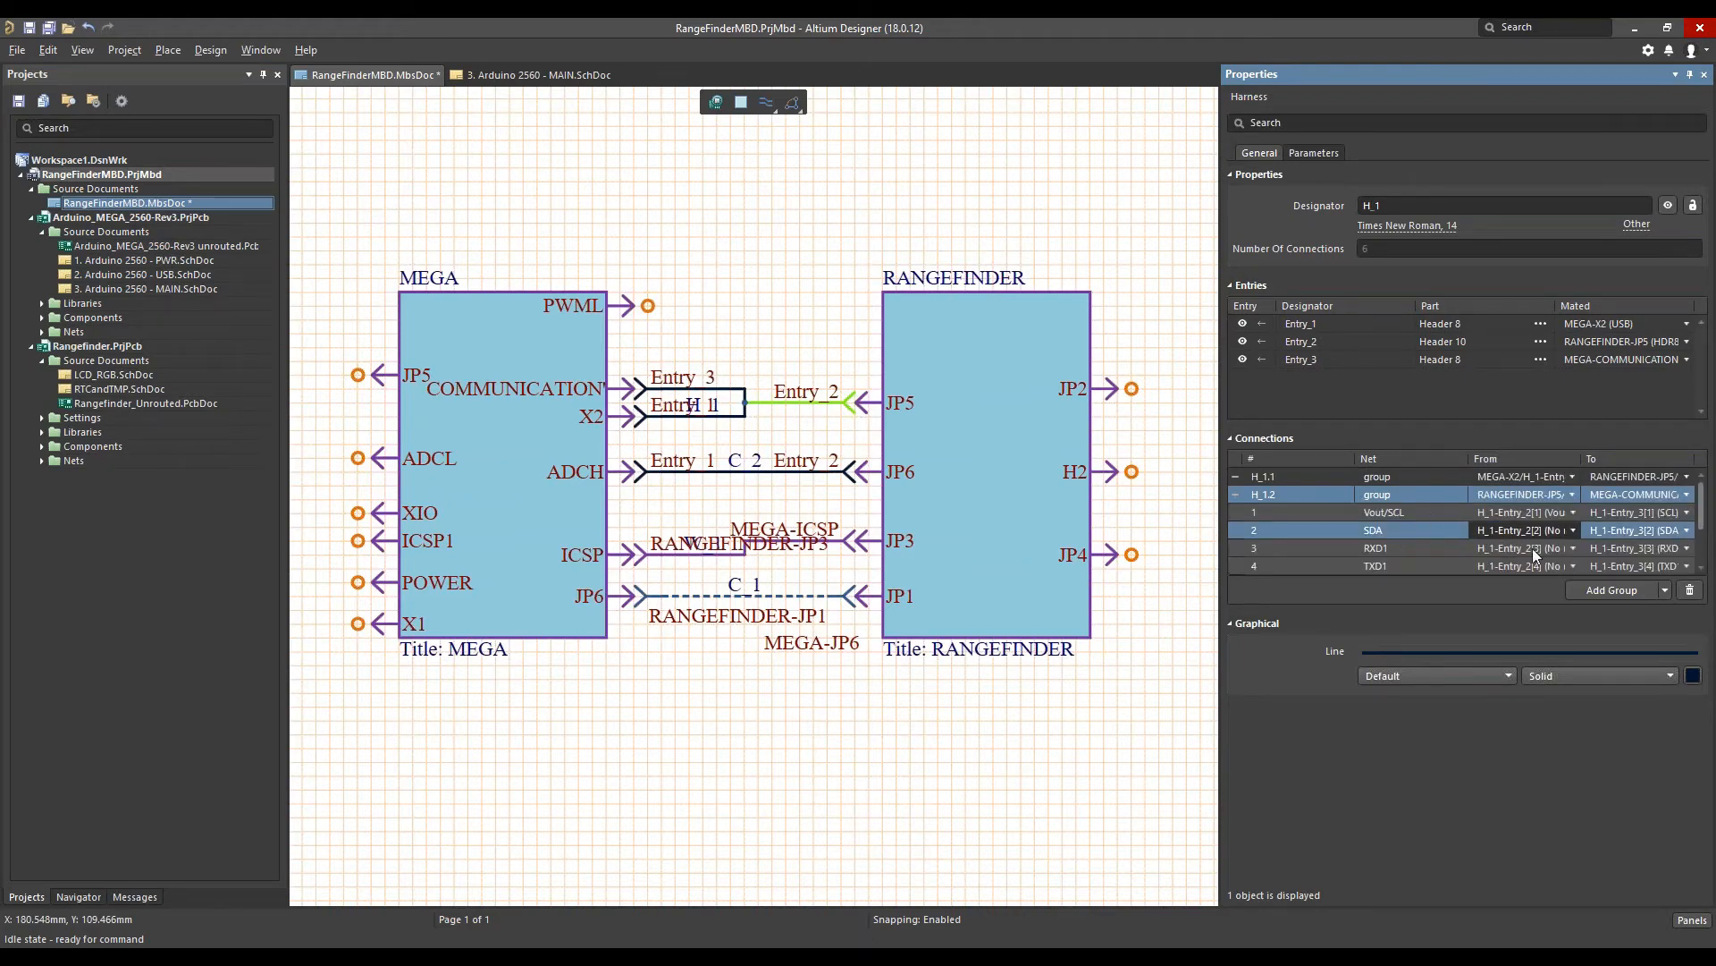
left_click(1384, 515)
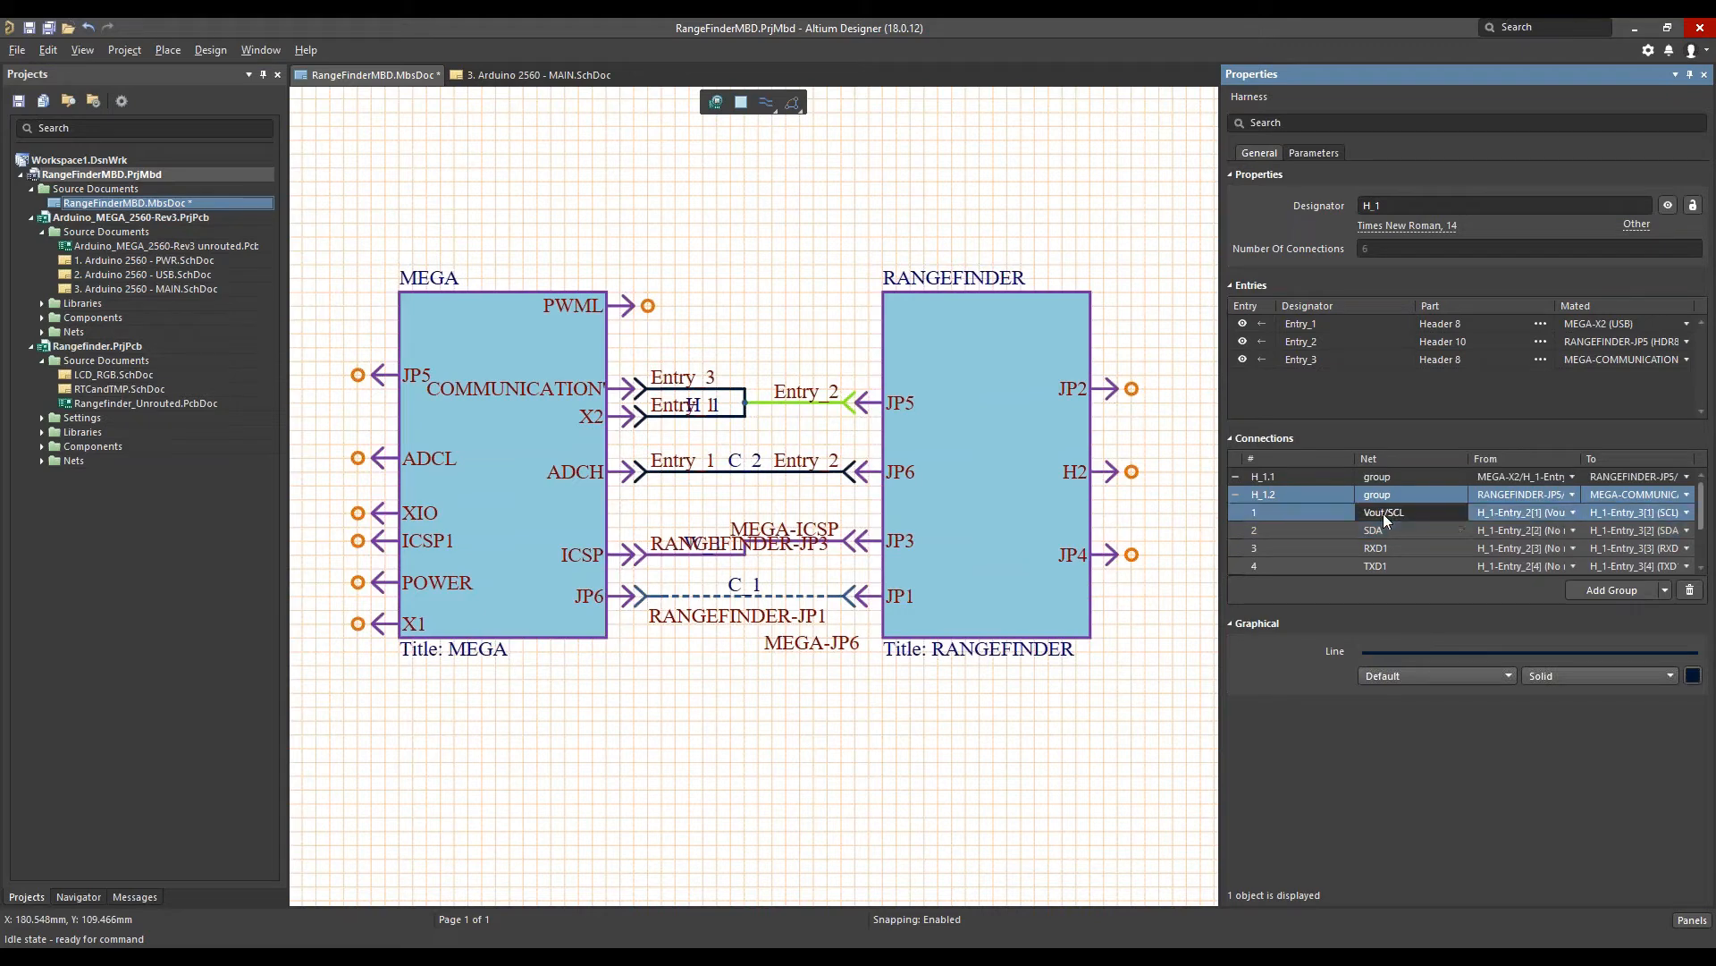
left_click(1552, 511)
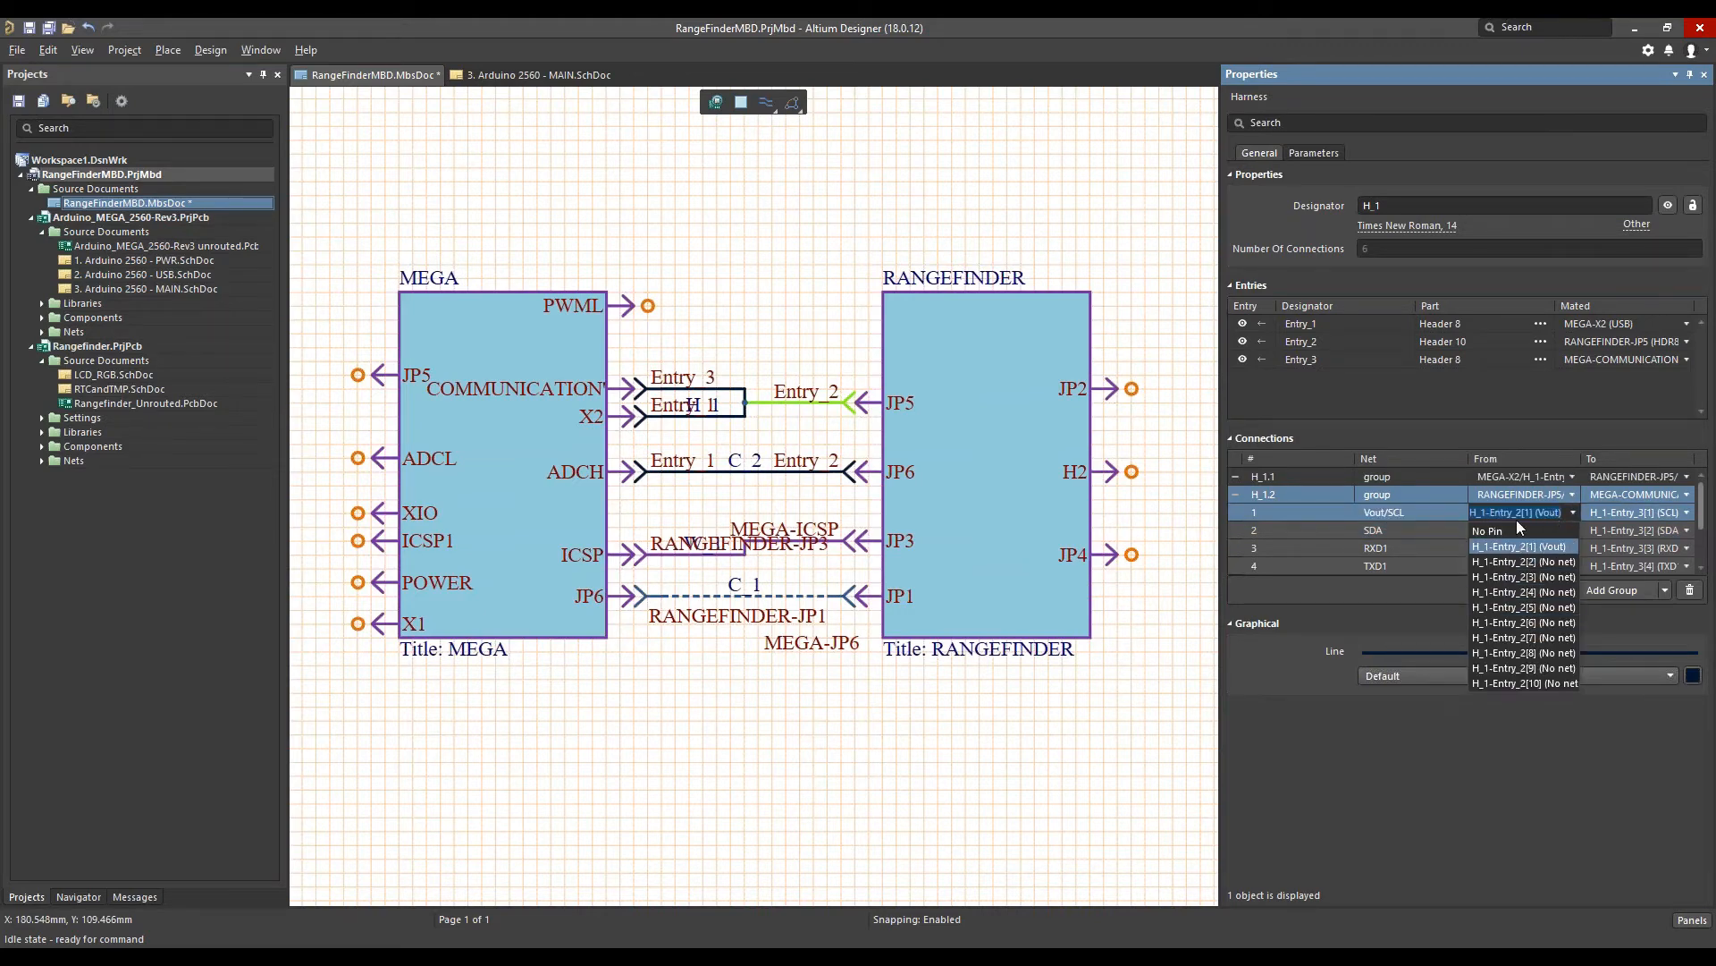
left_click(1472, 415)
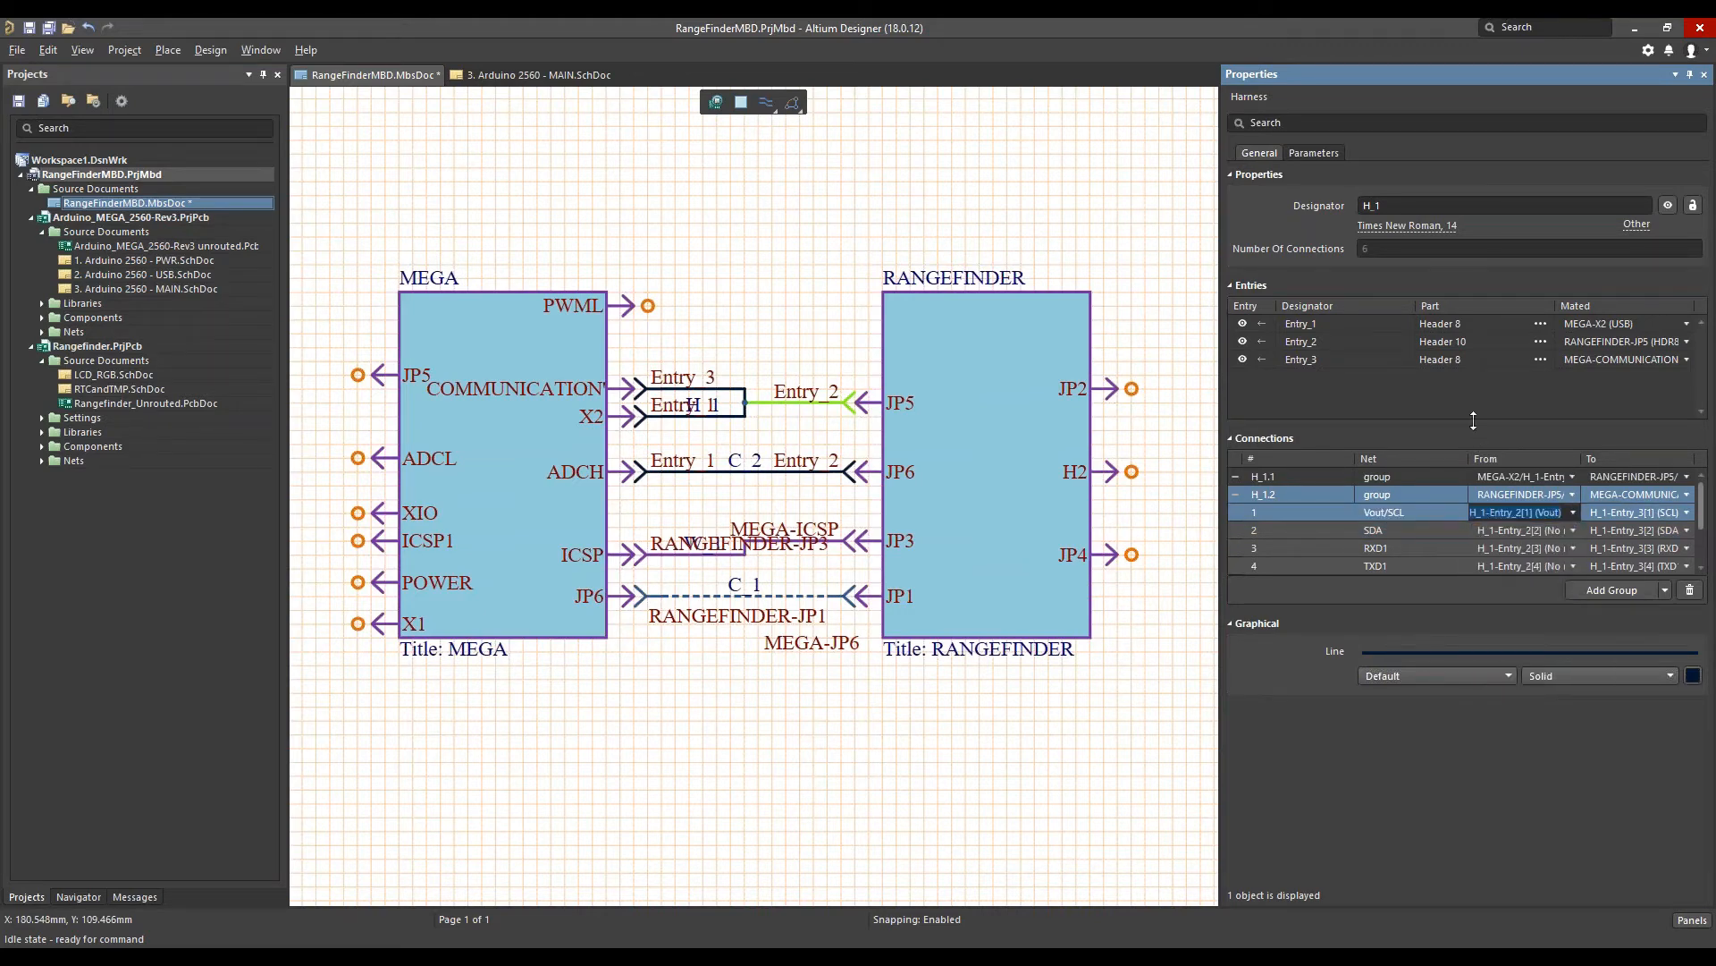
Inspect the harness H_1 connections and the SDA pin 2 link in the Connection Manager, and close it without changes
left_click(1148, 444)
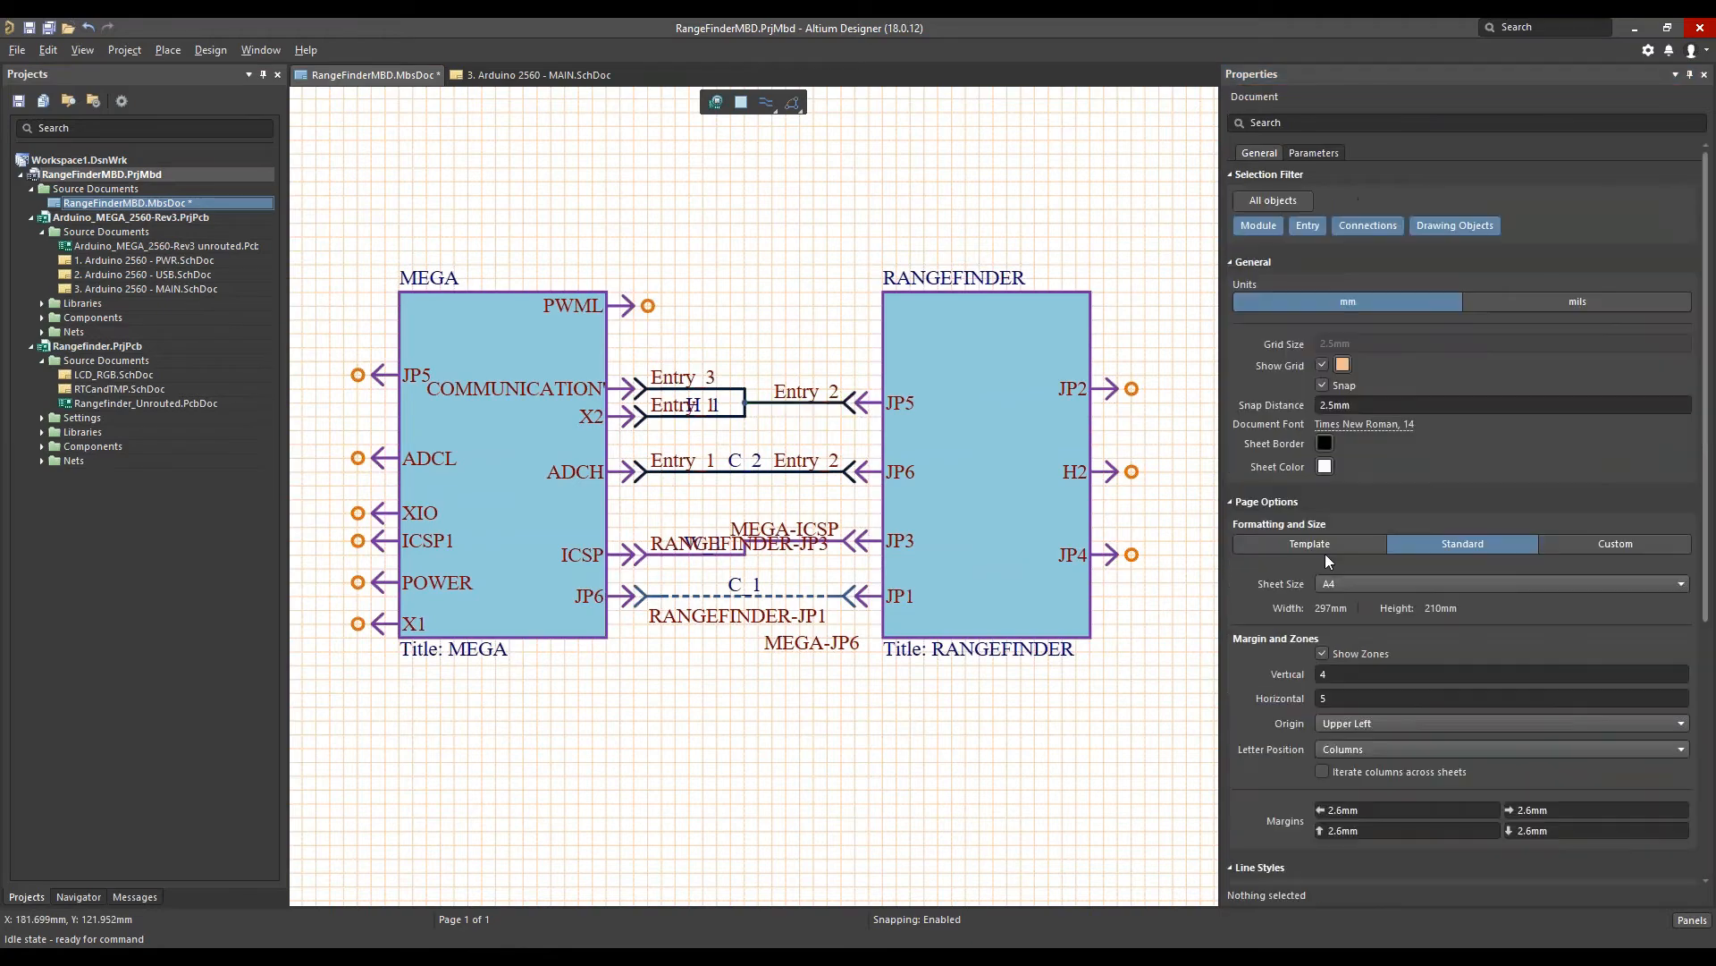
left_click(211, 50)
left_click(259, 257)
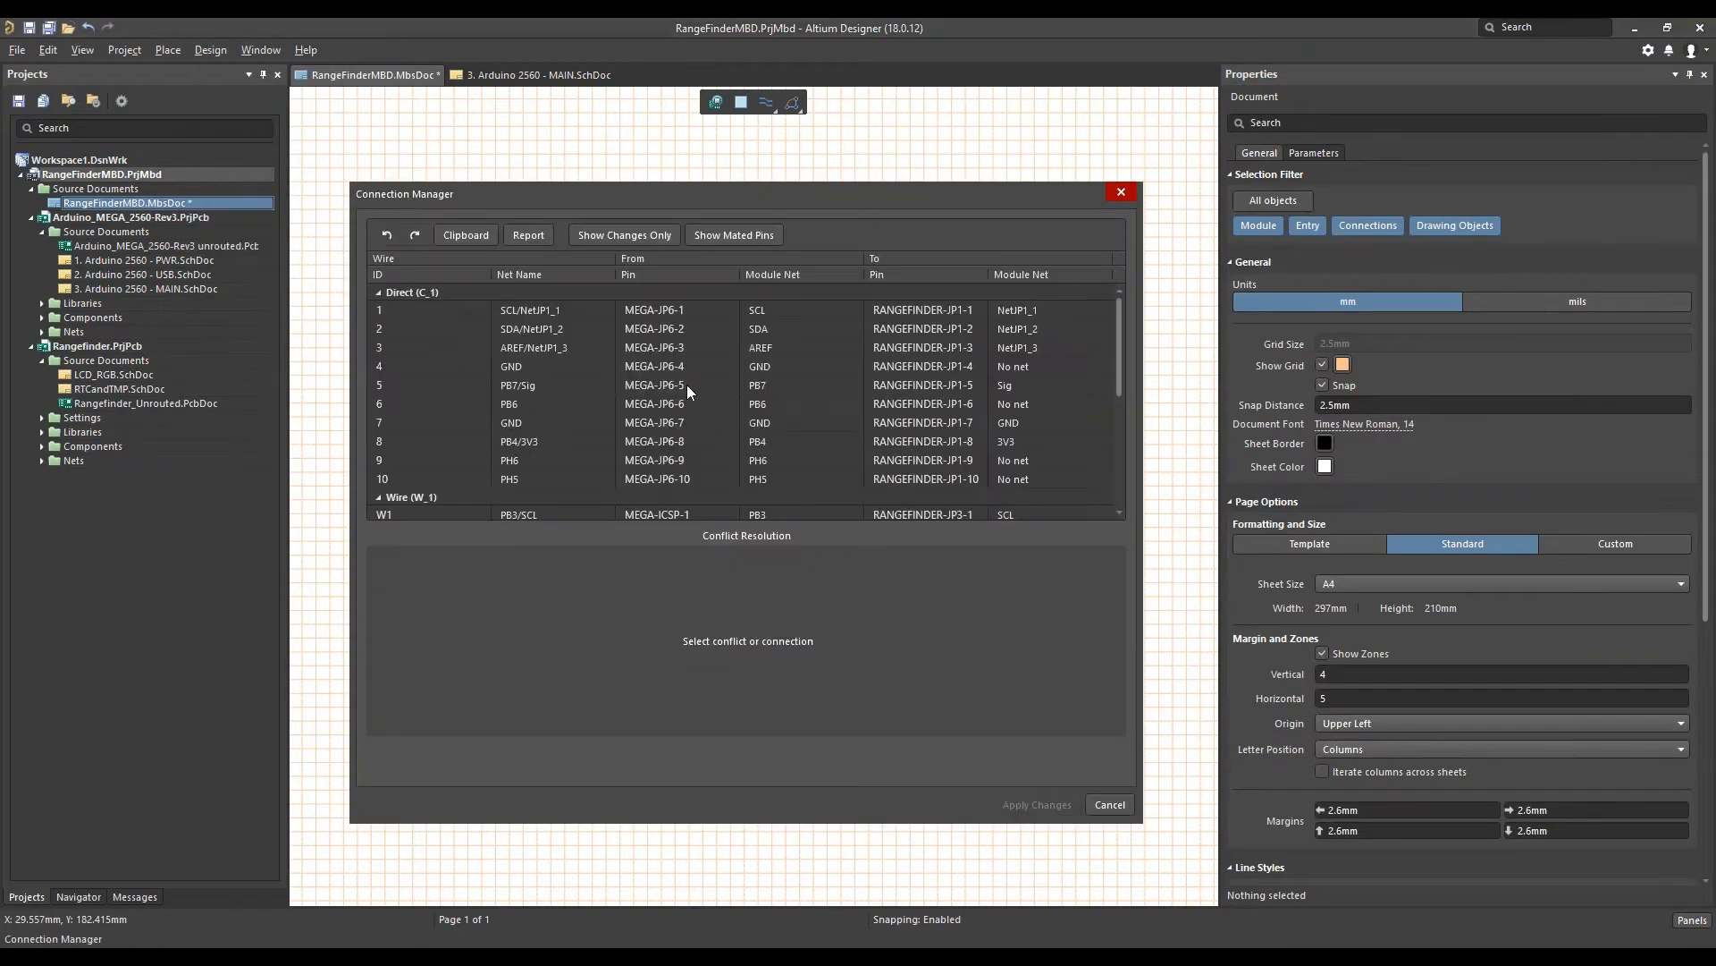
left_click_drag(1118, 319, 1118, 481)
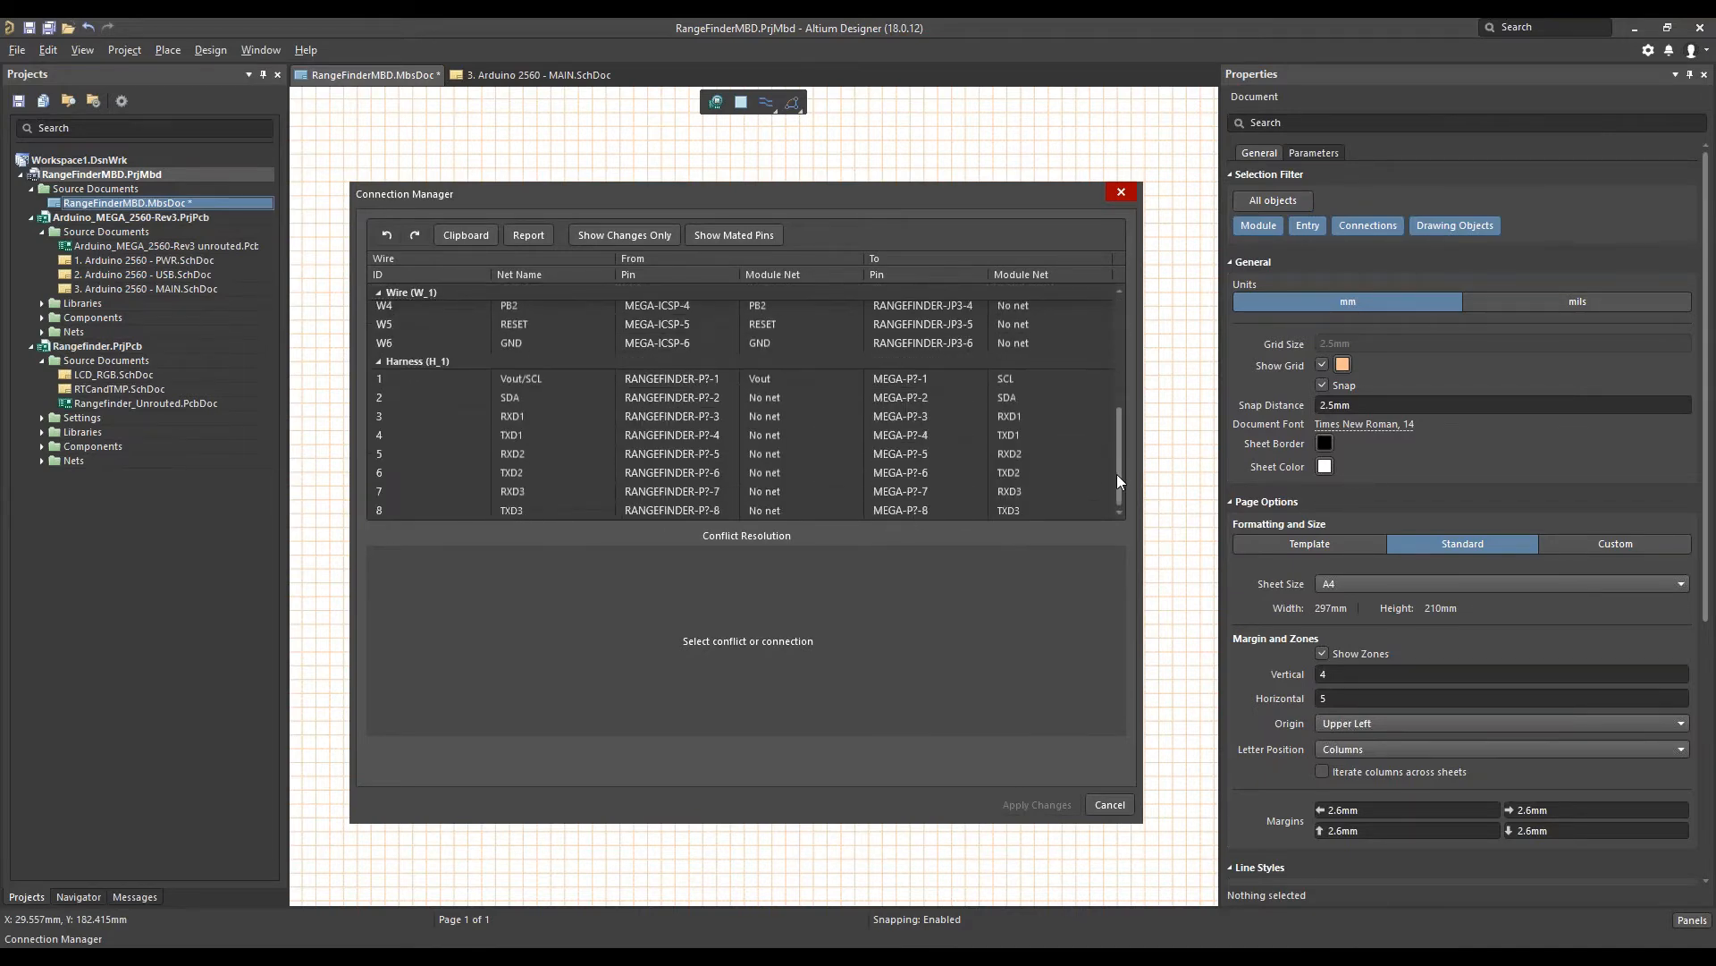
left_click(538, 404)
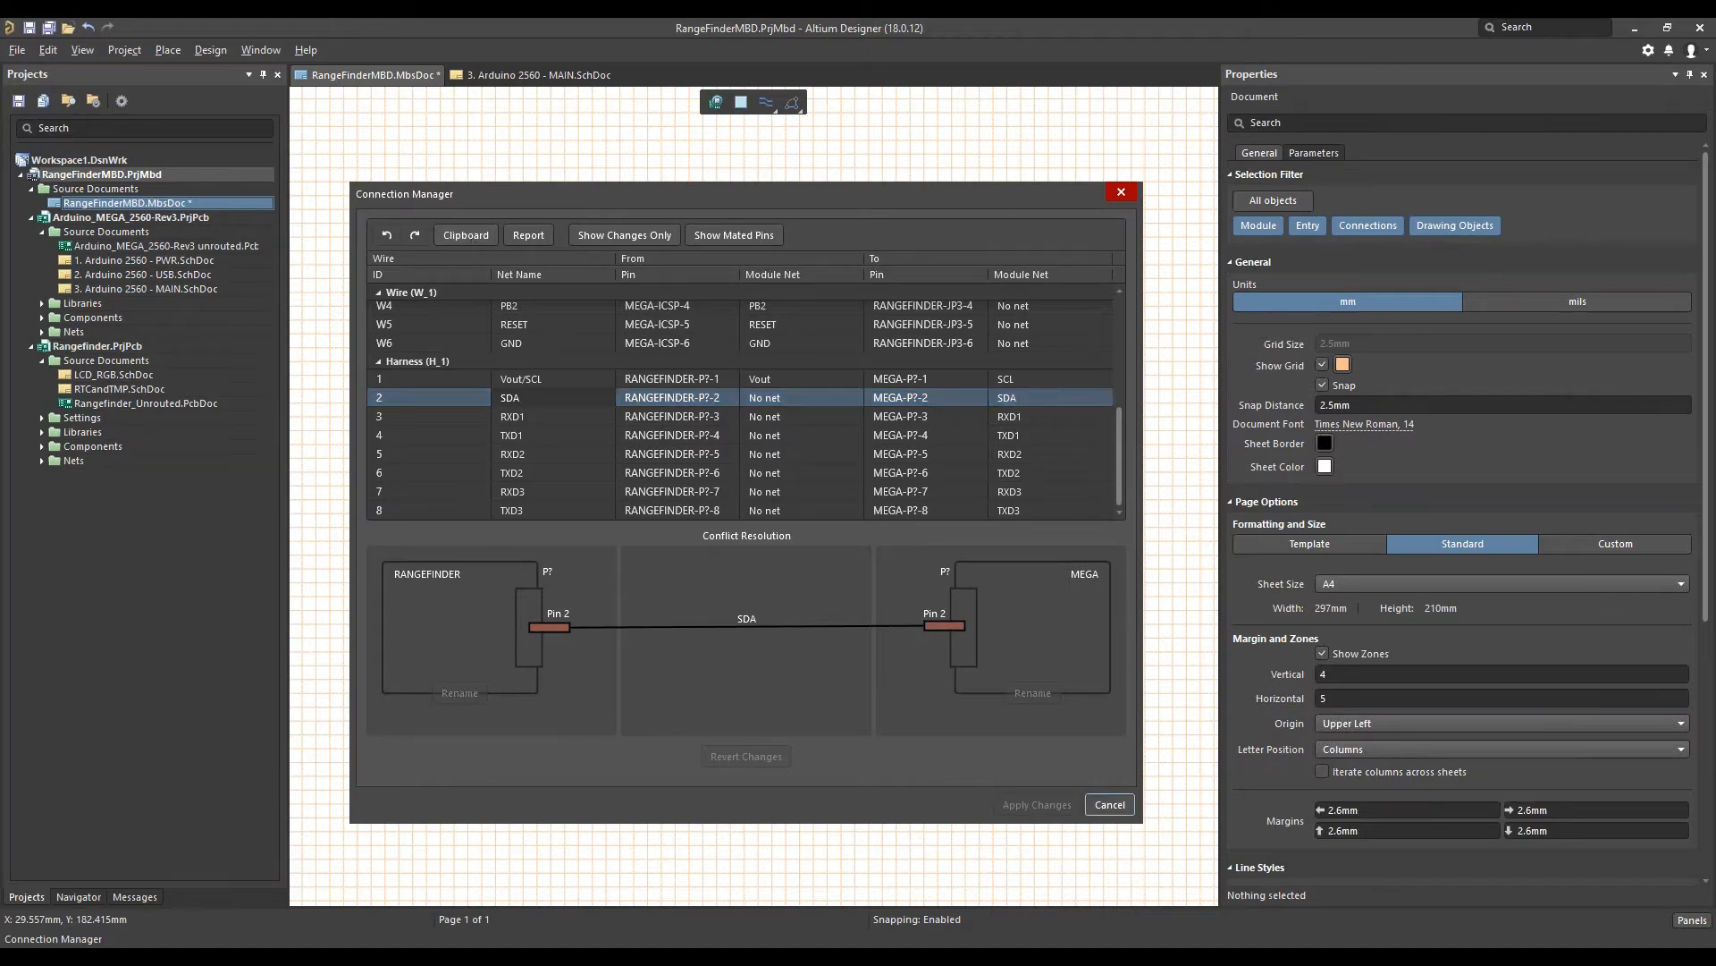
left_click(1110, 804)
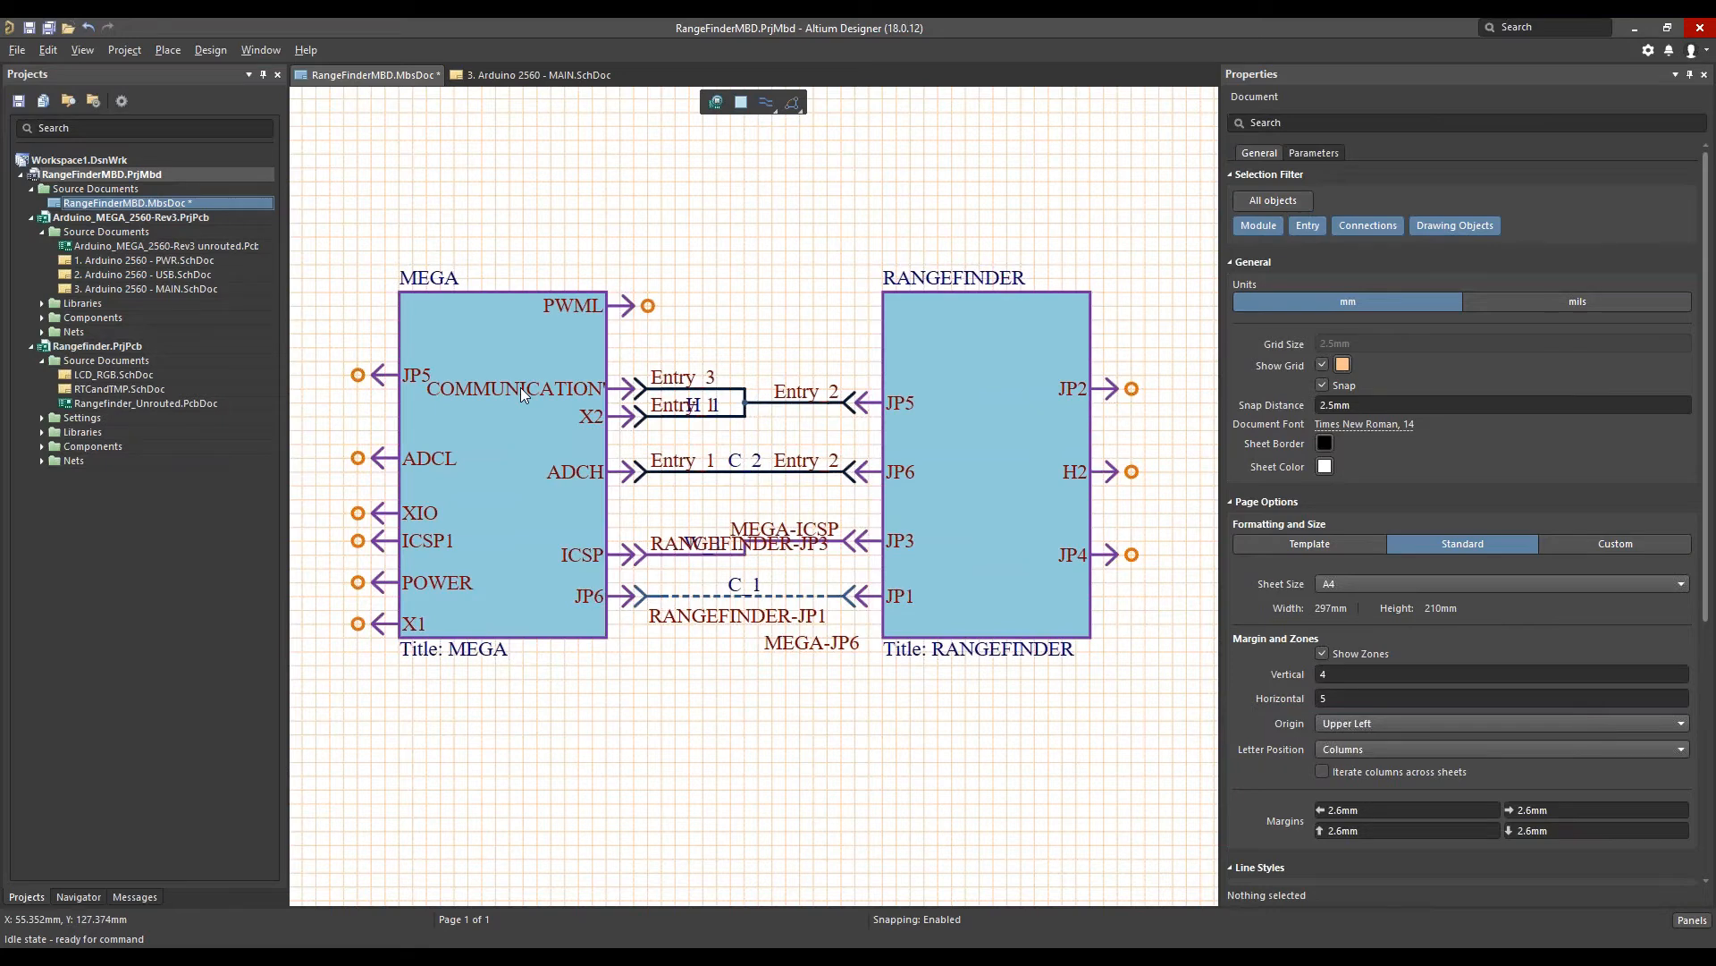
Create a new Multi-board Assembly document in the RangeFinderMBD project
left_click(102, 518)
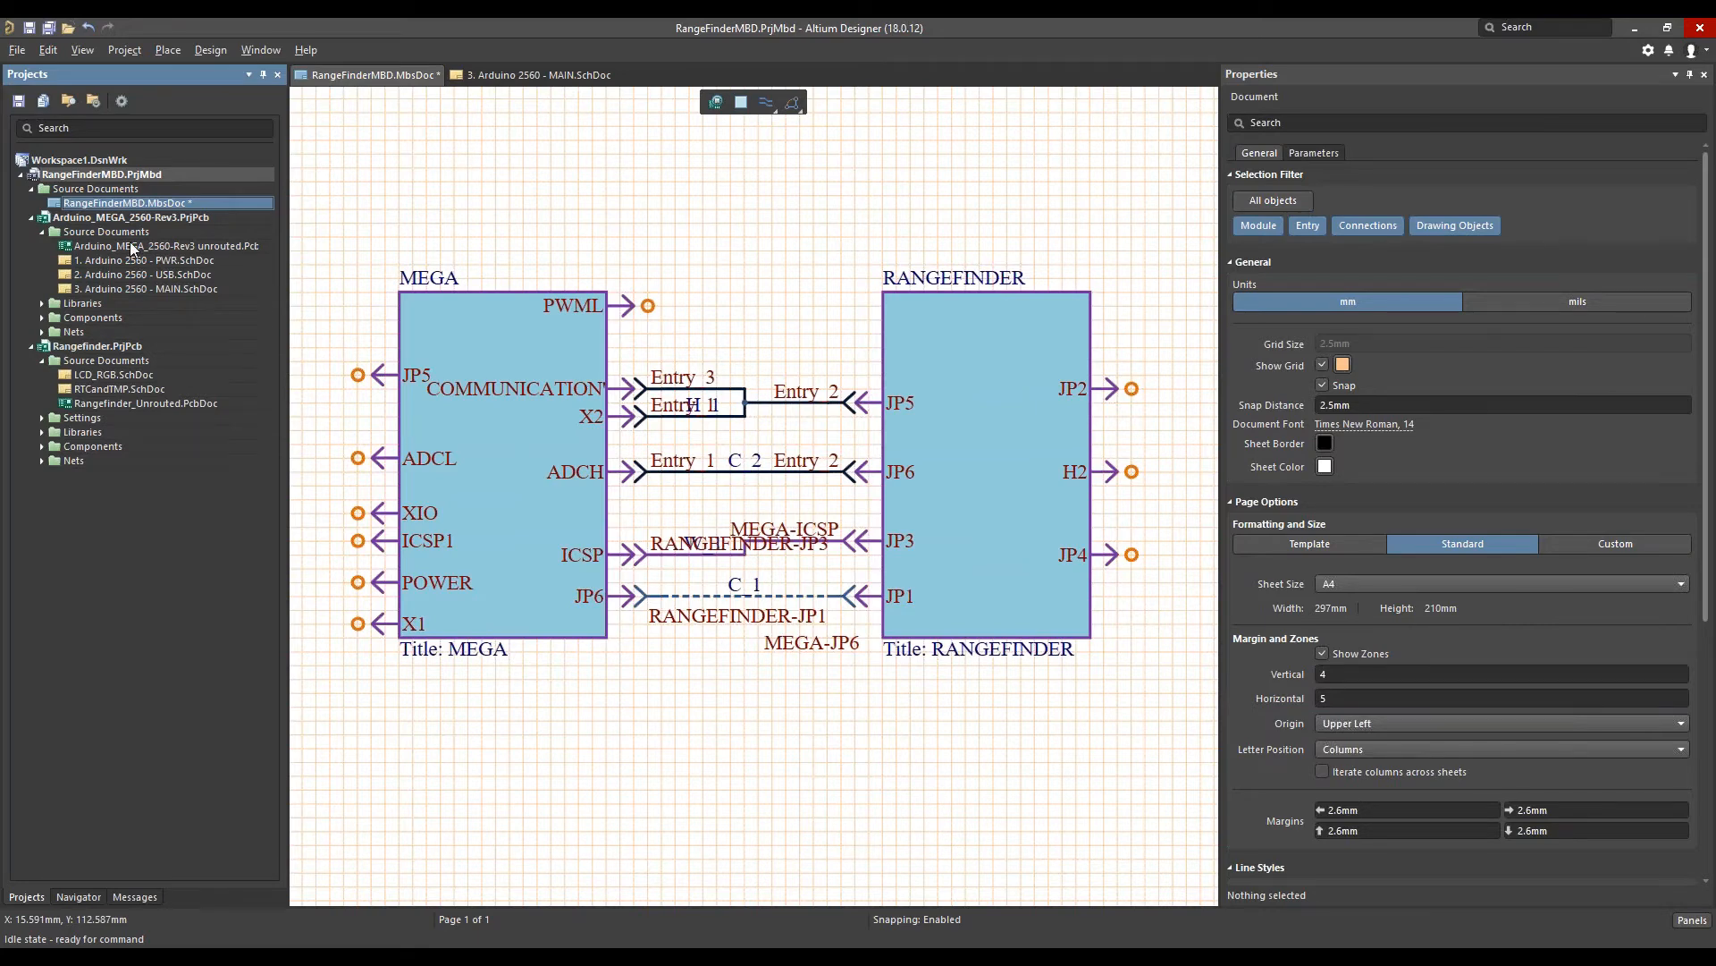
left_click(18, 52)
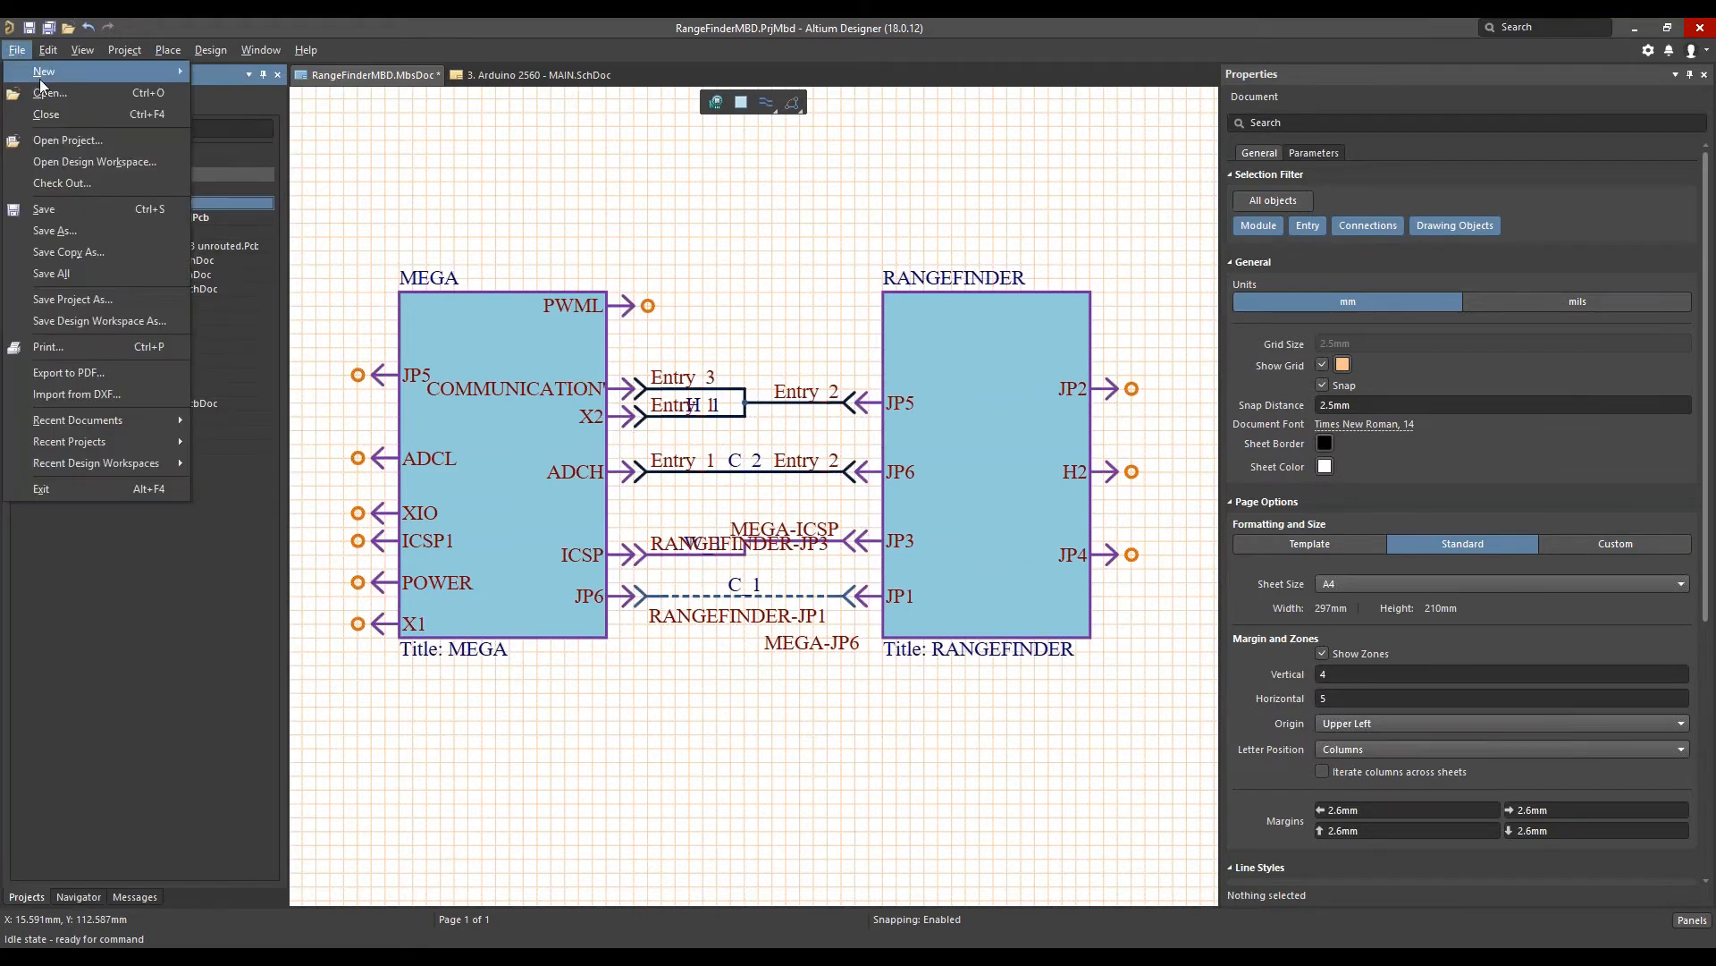
mouse_move(50, 77)
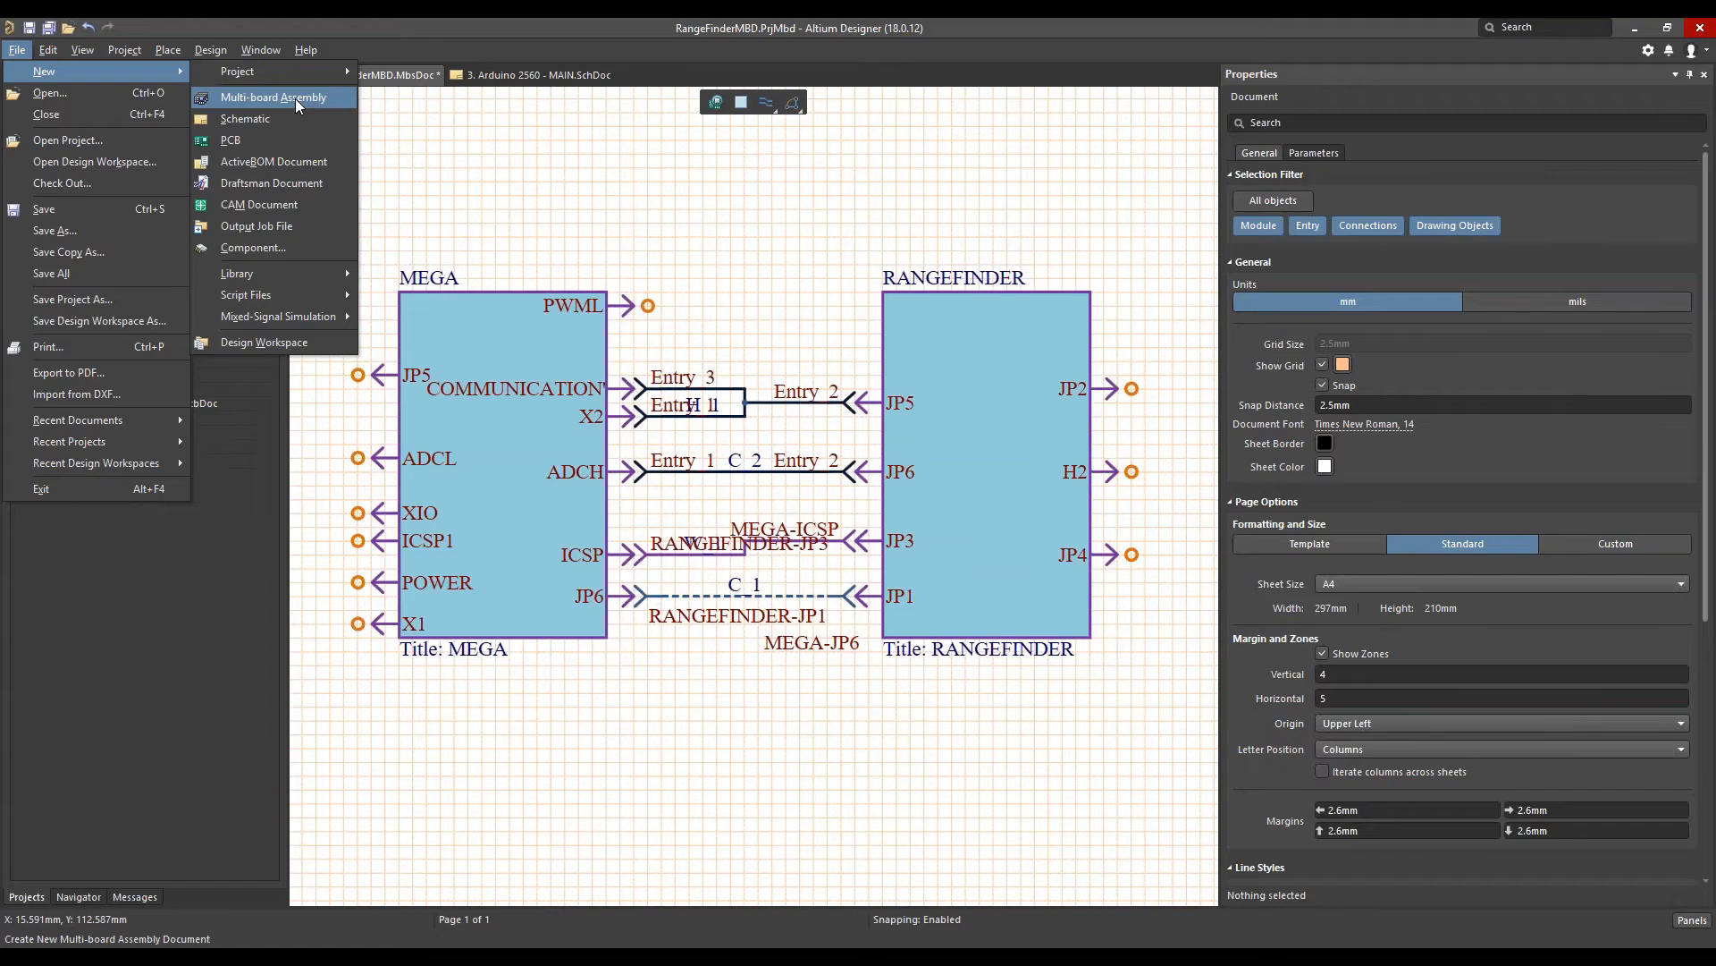
left_click(228, 97)
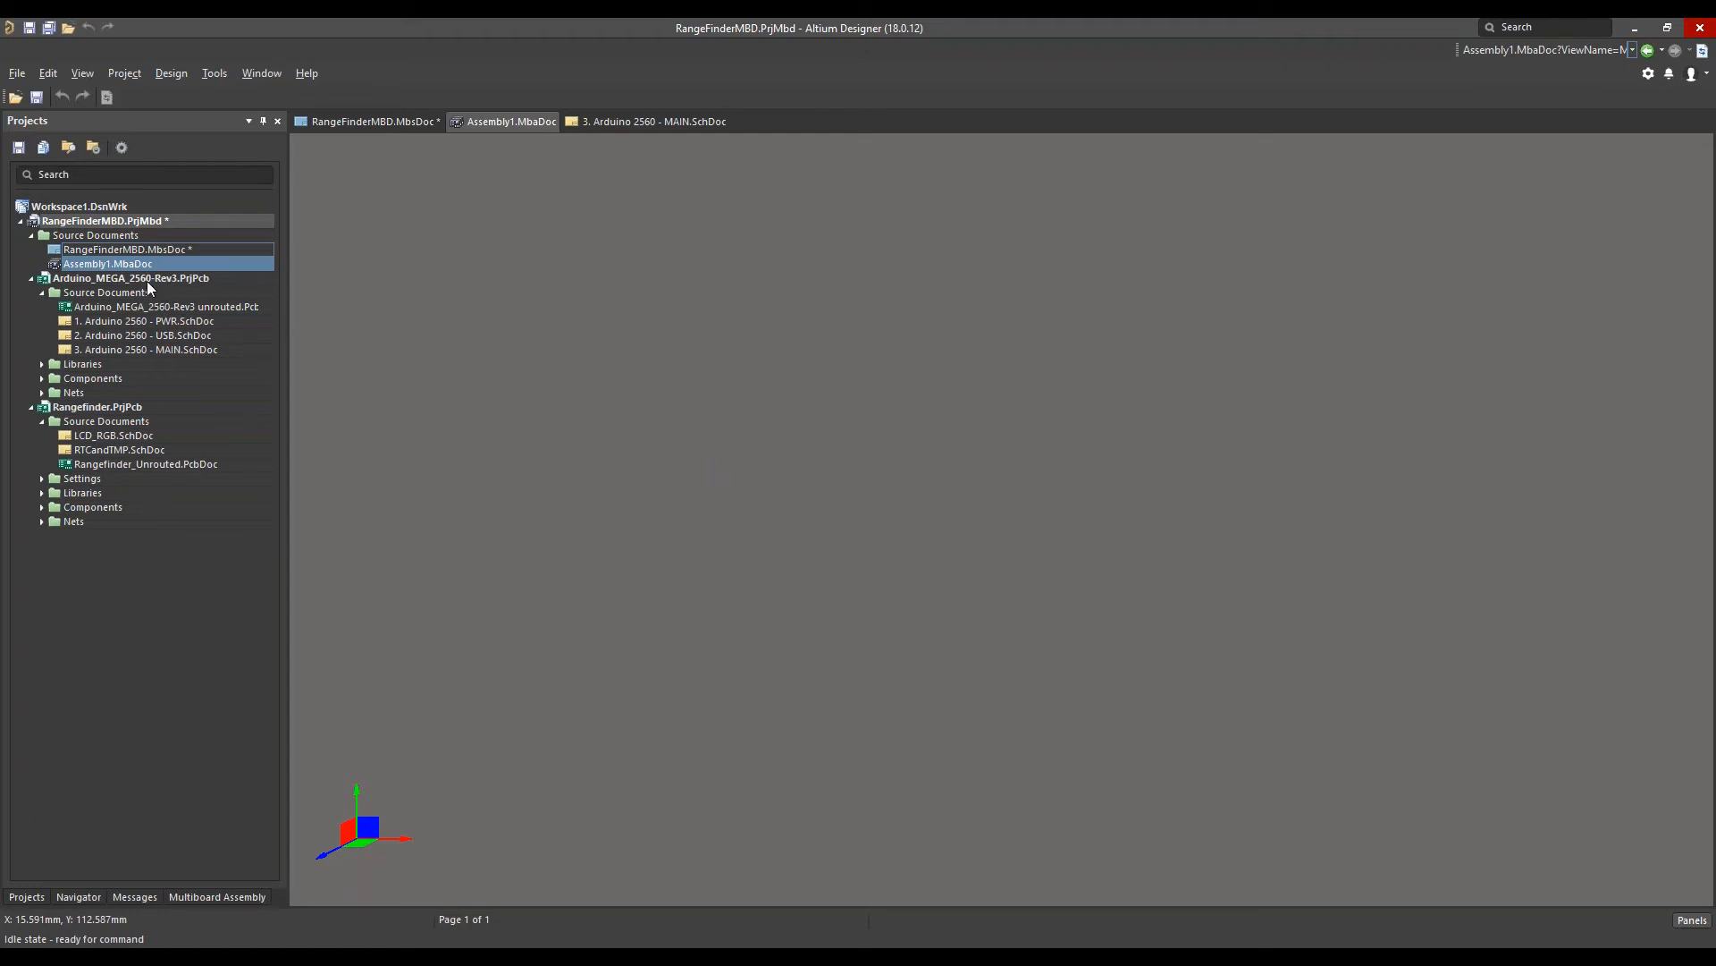
Save the new assembly document as RangeFinderMBD.MbaDoc in the Range Finder Multiboard Webinar folder
right_click(76, 270)
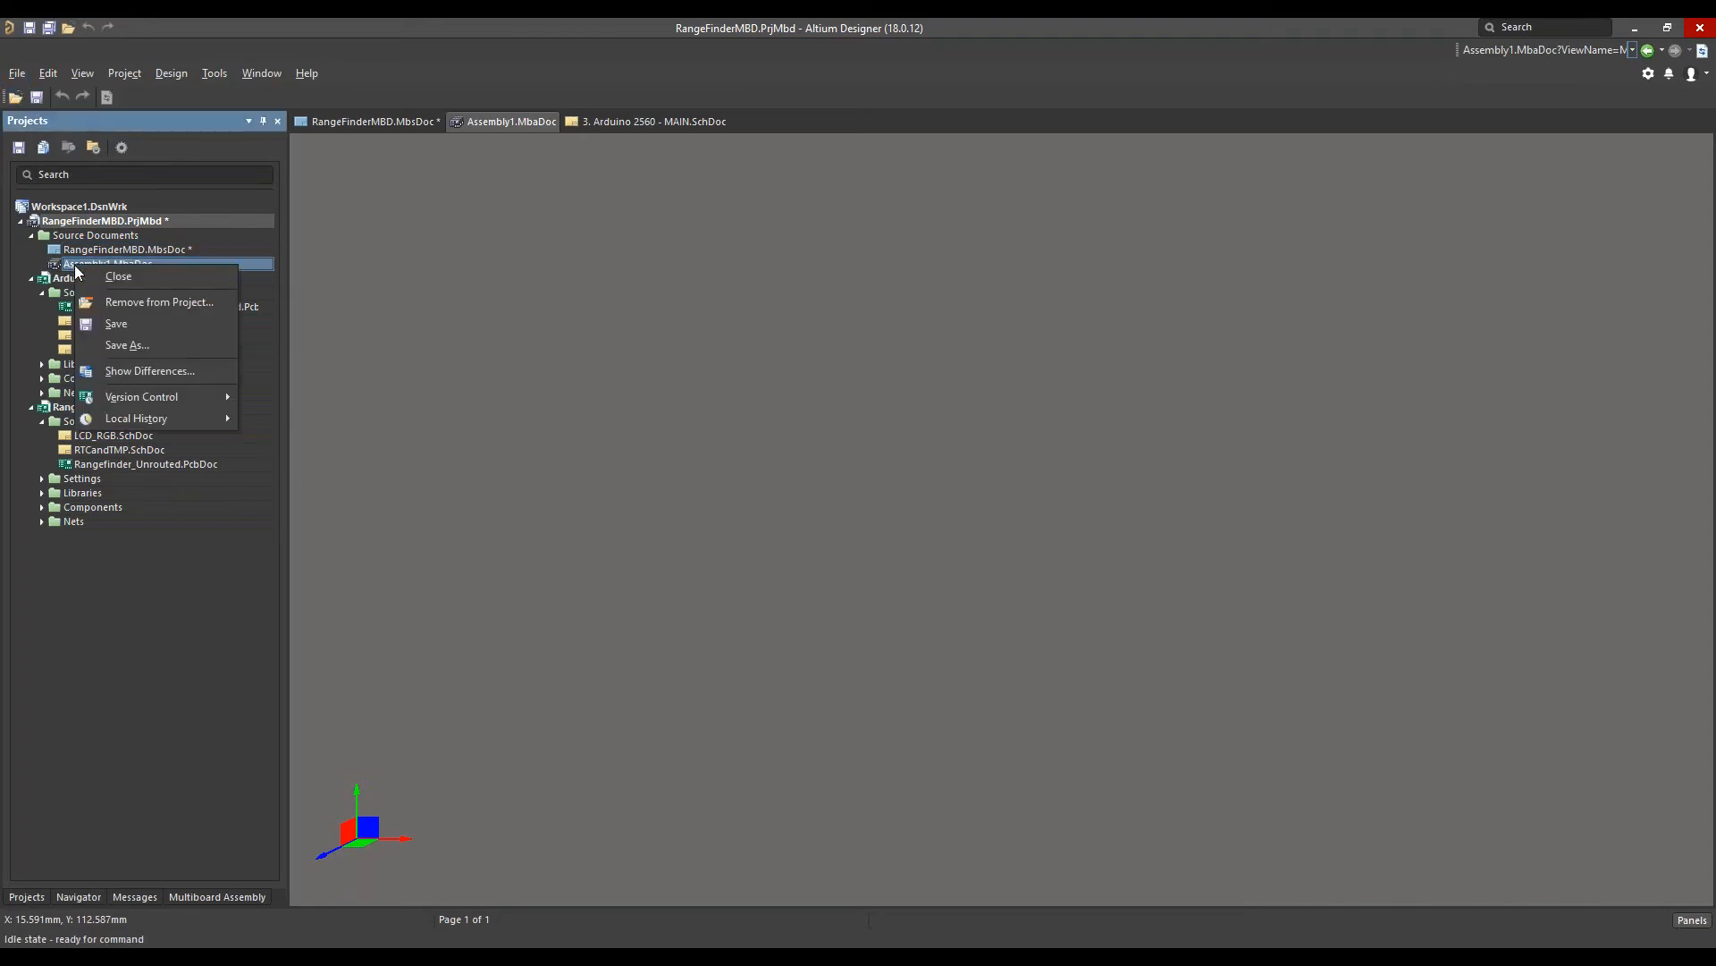
left_click(114, 342)
left_click(735, 663)
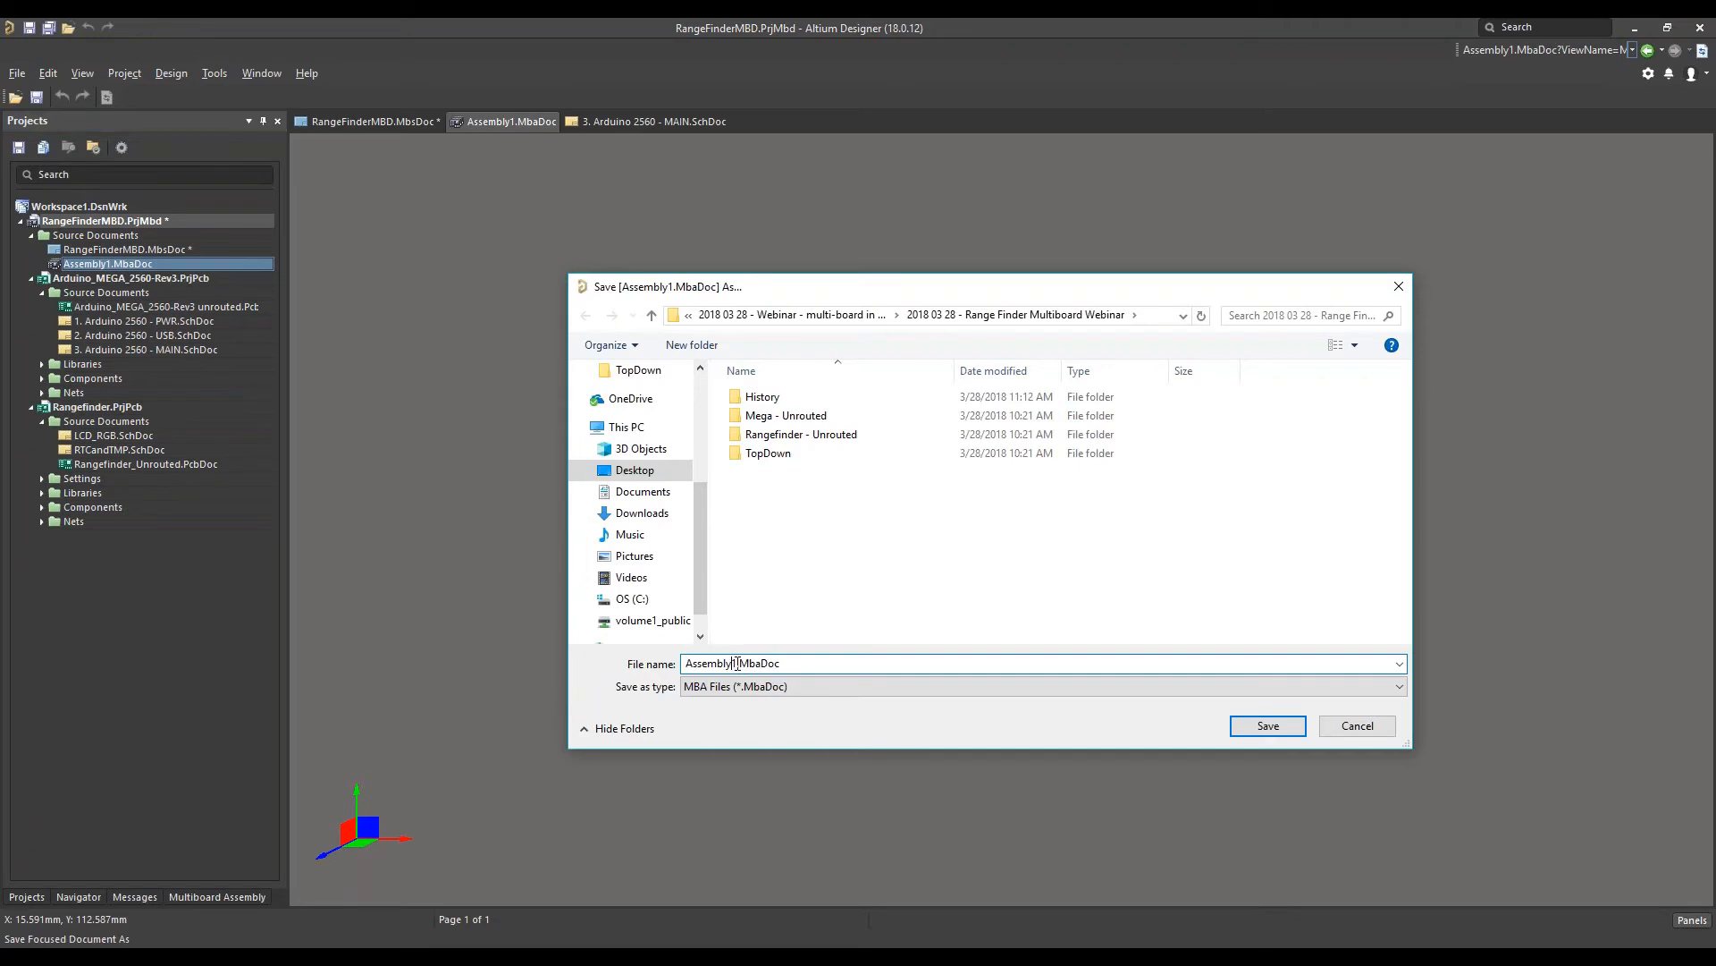
left_click_drag(735, 663, 673, 660)
type("RangeFinderMBD")
left_click(1274, 731)
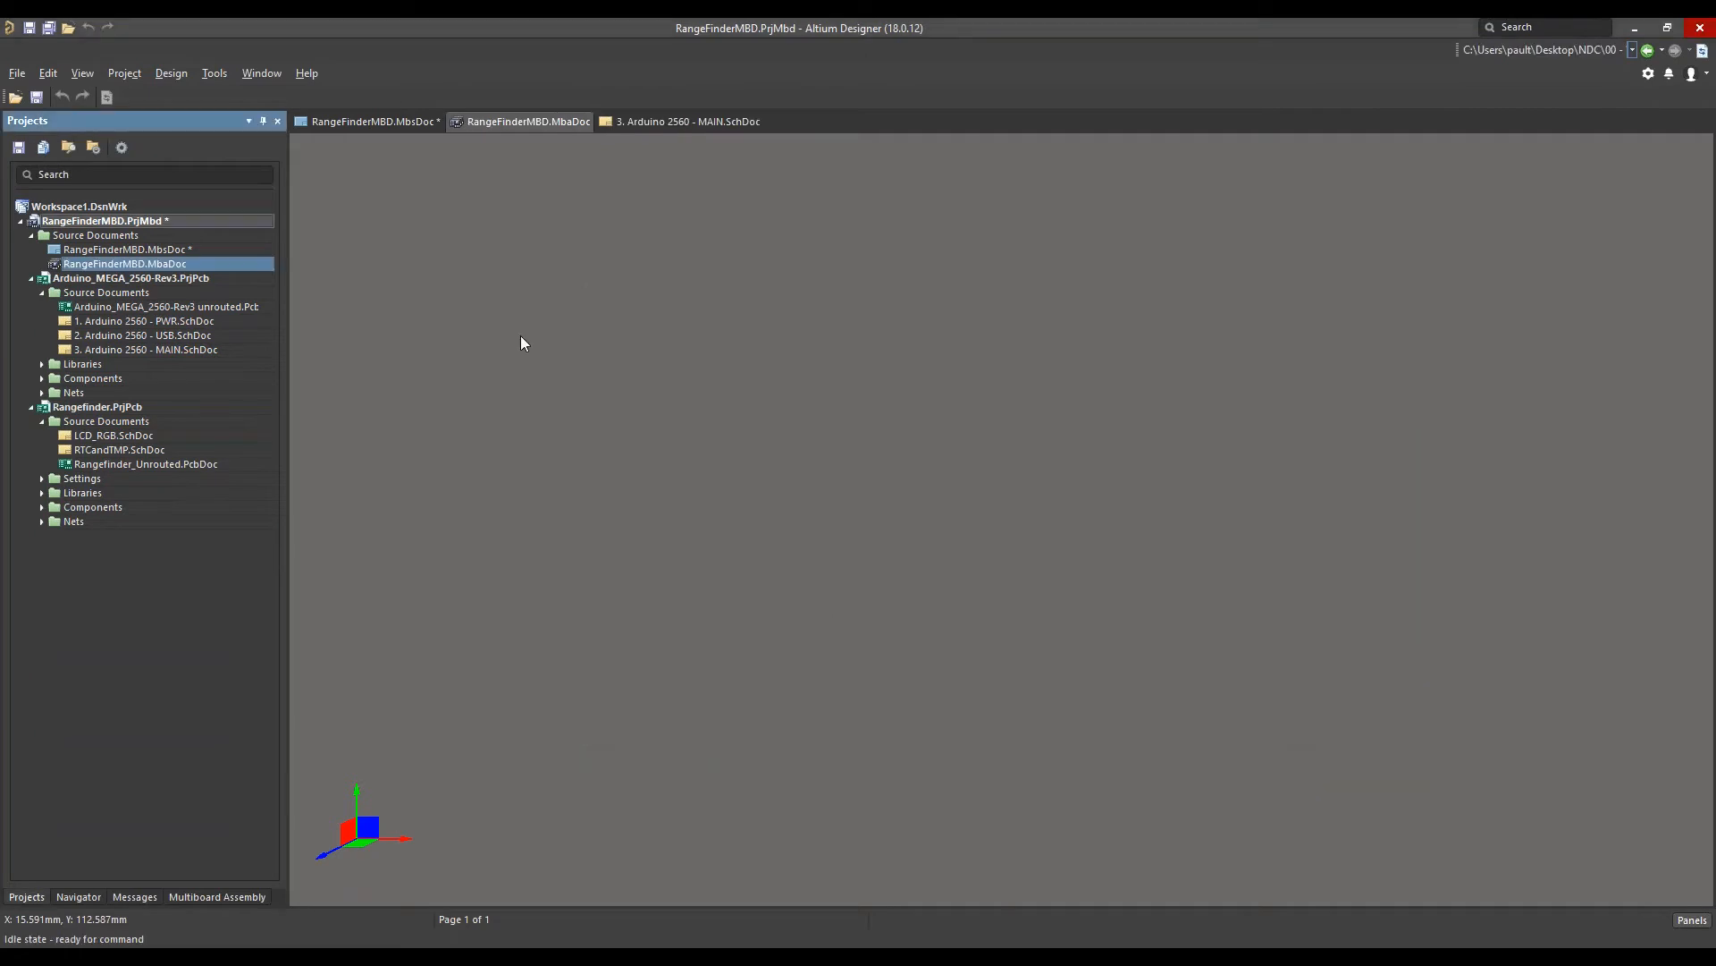
Save all documents and the multi-board project, and return to the RangeFinderMBD.MbaDoc assembly
left_click(17, 73)
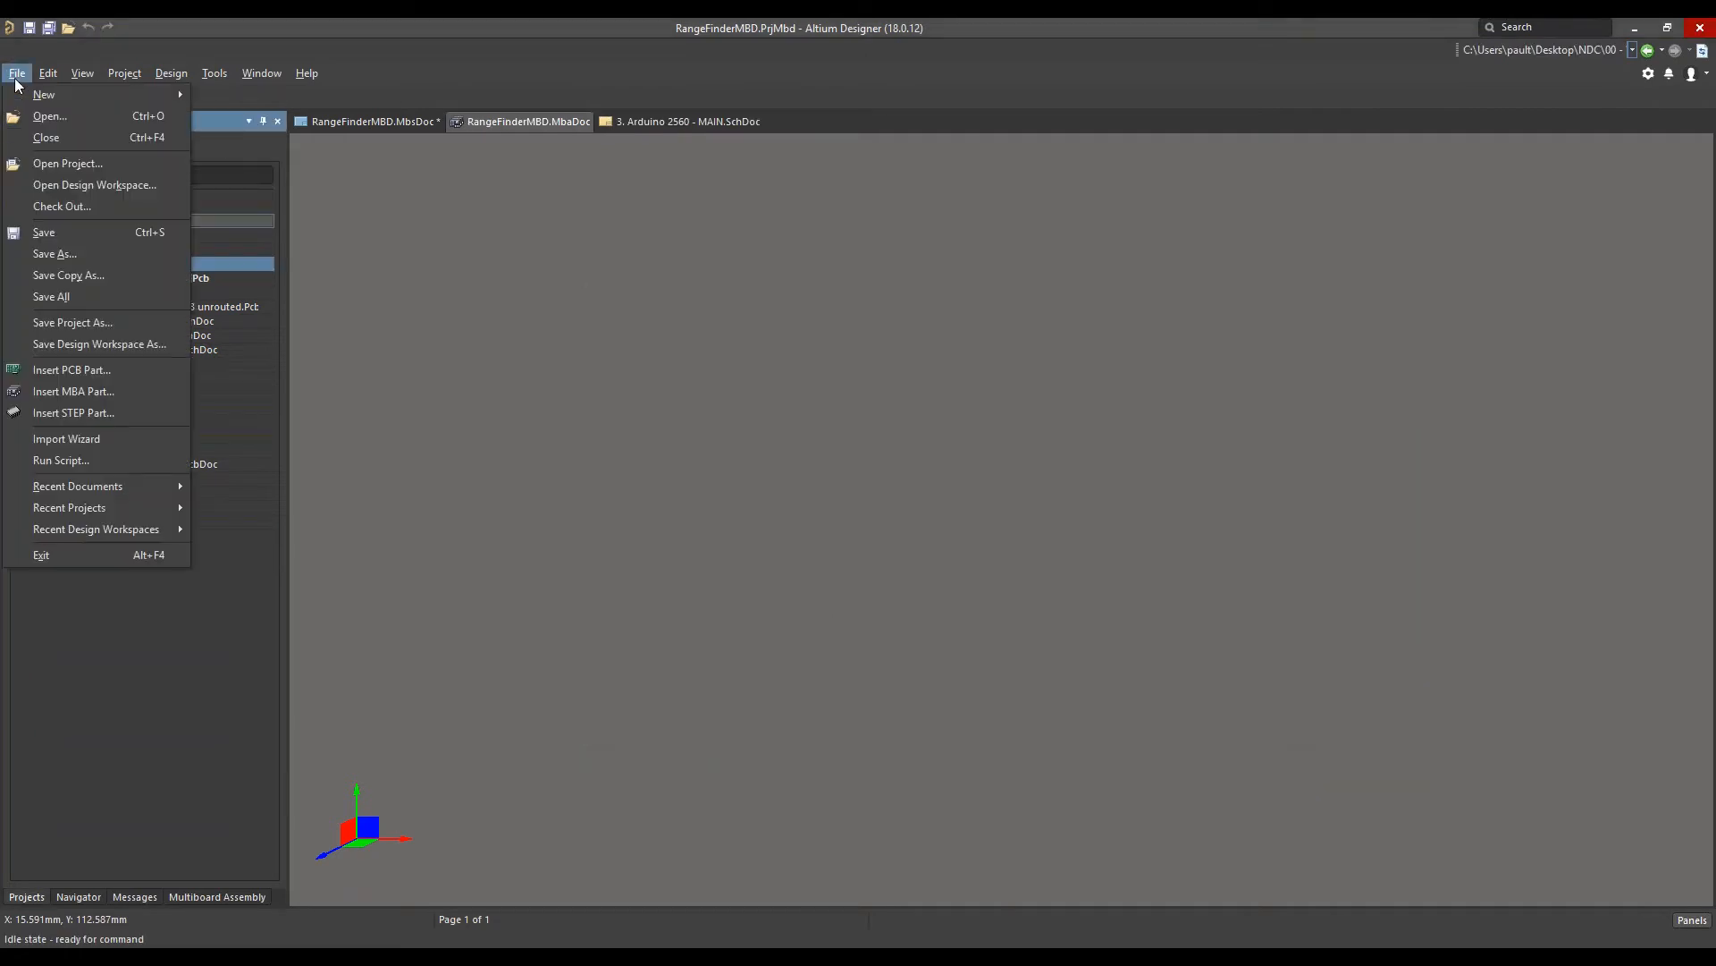
left_click(46, 296)
double_click(61, 253)
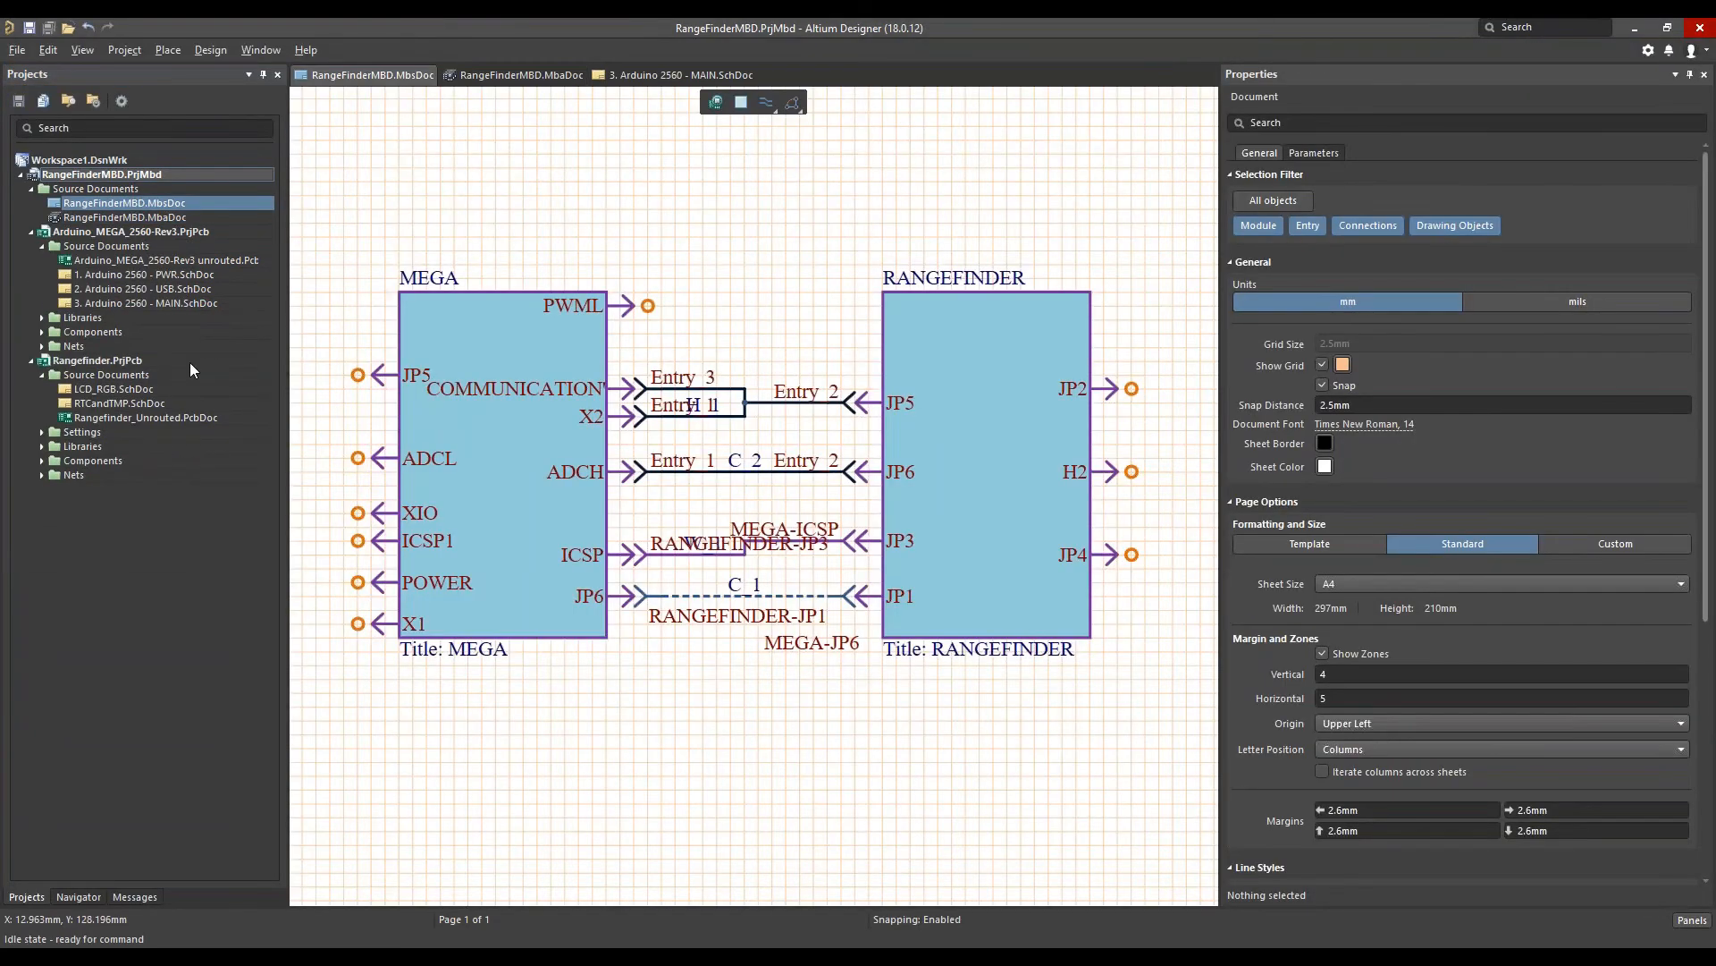
double_click(161, 218)
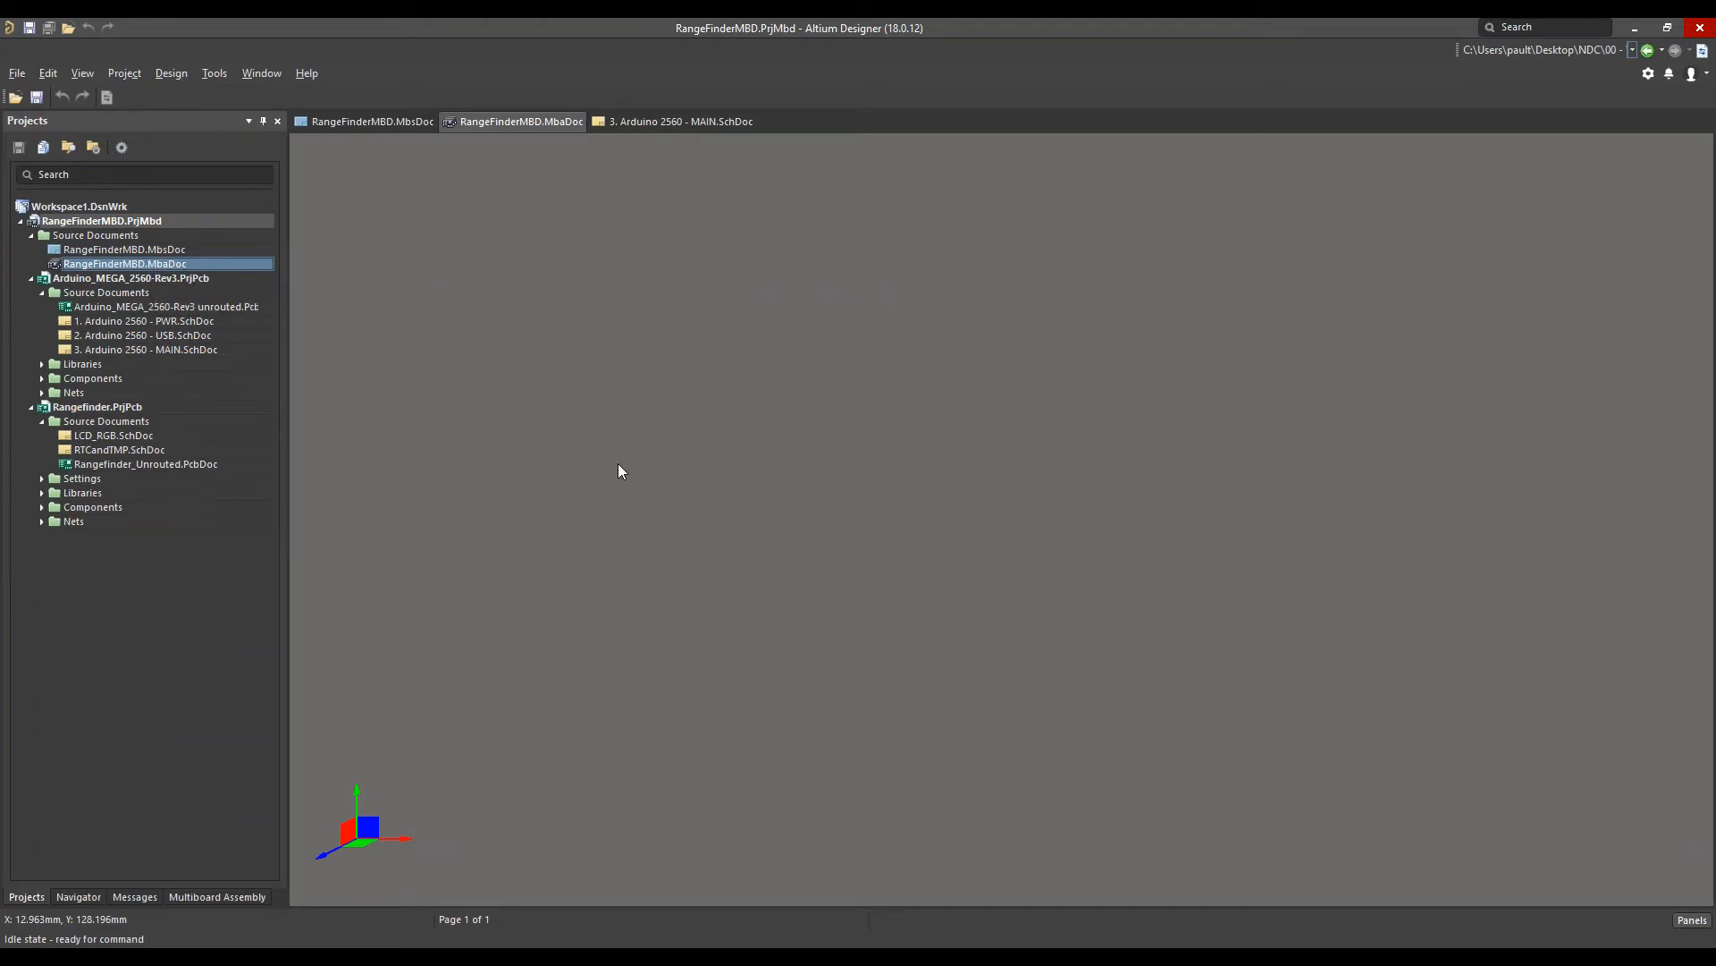
Import the changes from RangeFinderMBD.PrjMbd into the assembly, executing the change order that adds the MEGA and RANGEFINDER modules
left_click(168, 73)
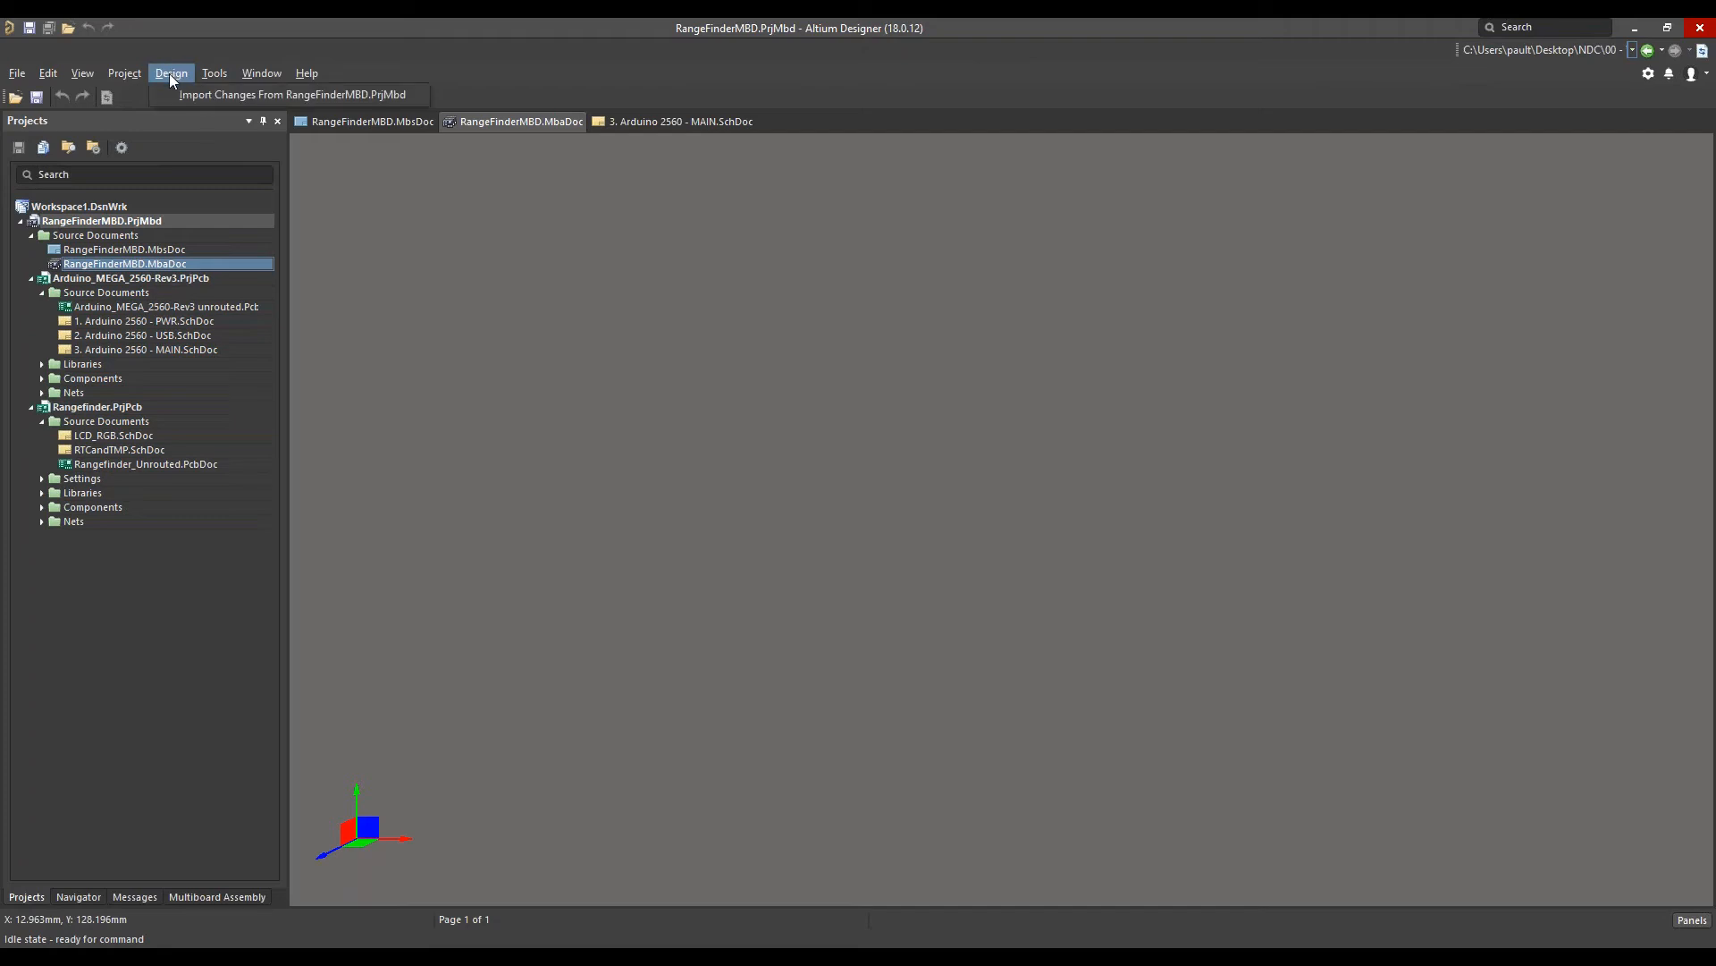
left_click(261, 96)
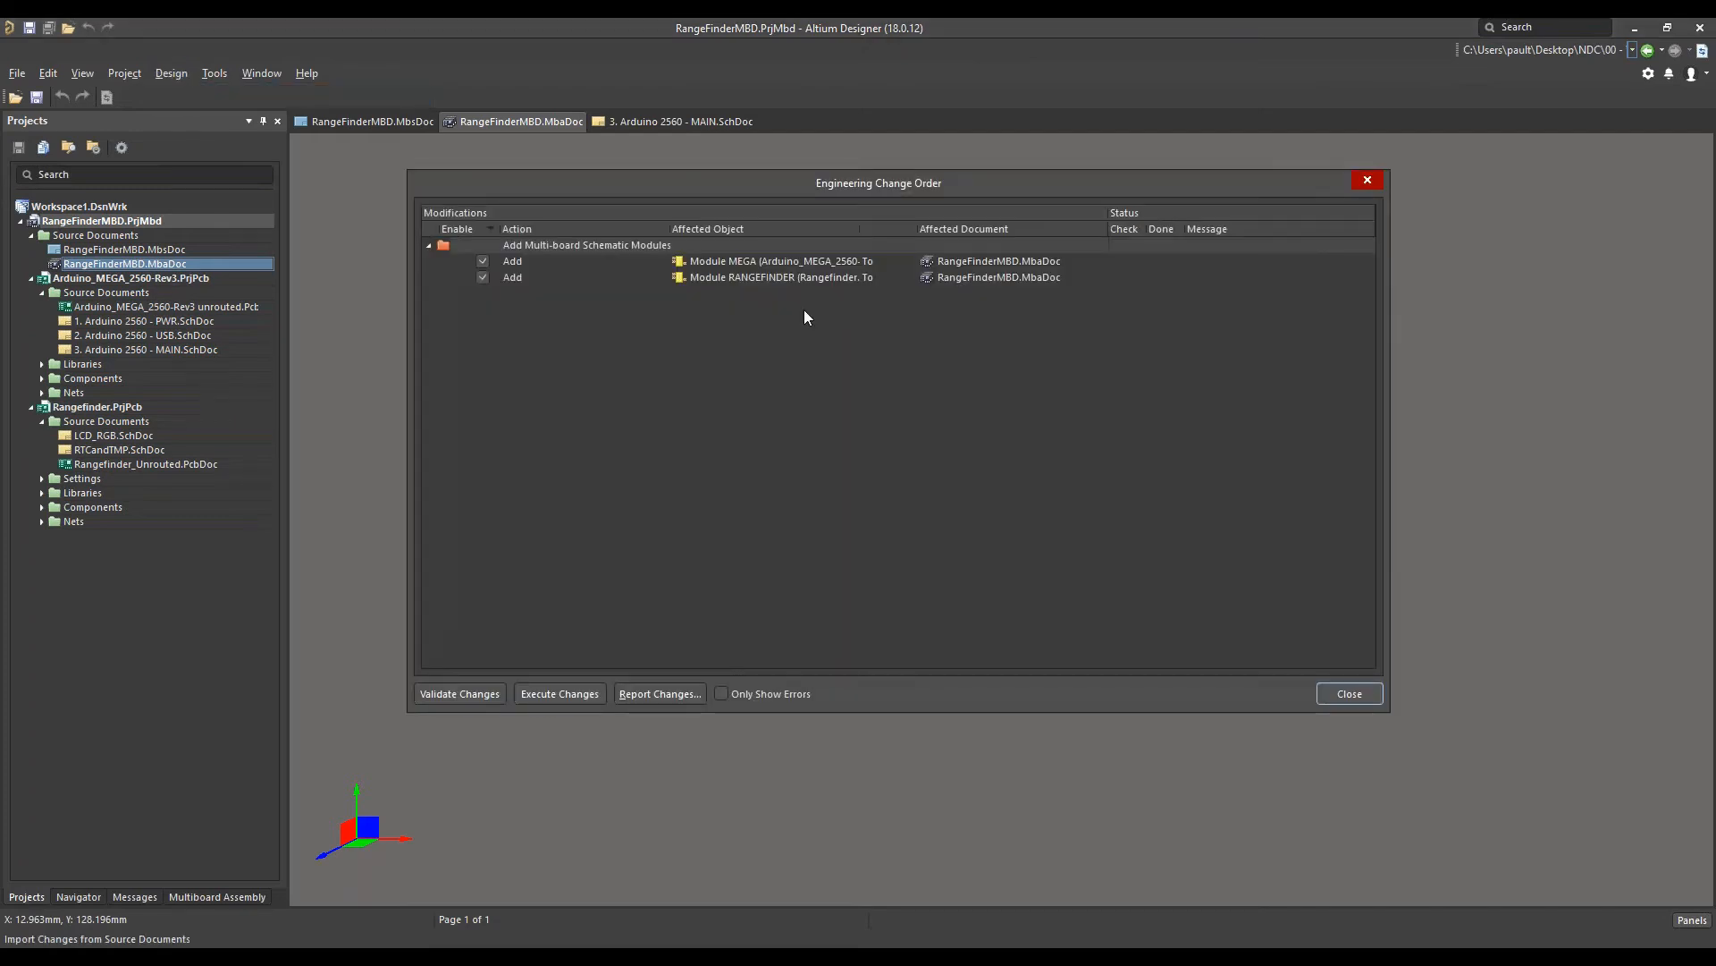
left_click(555, 694)
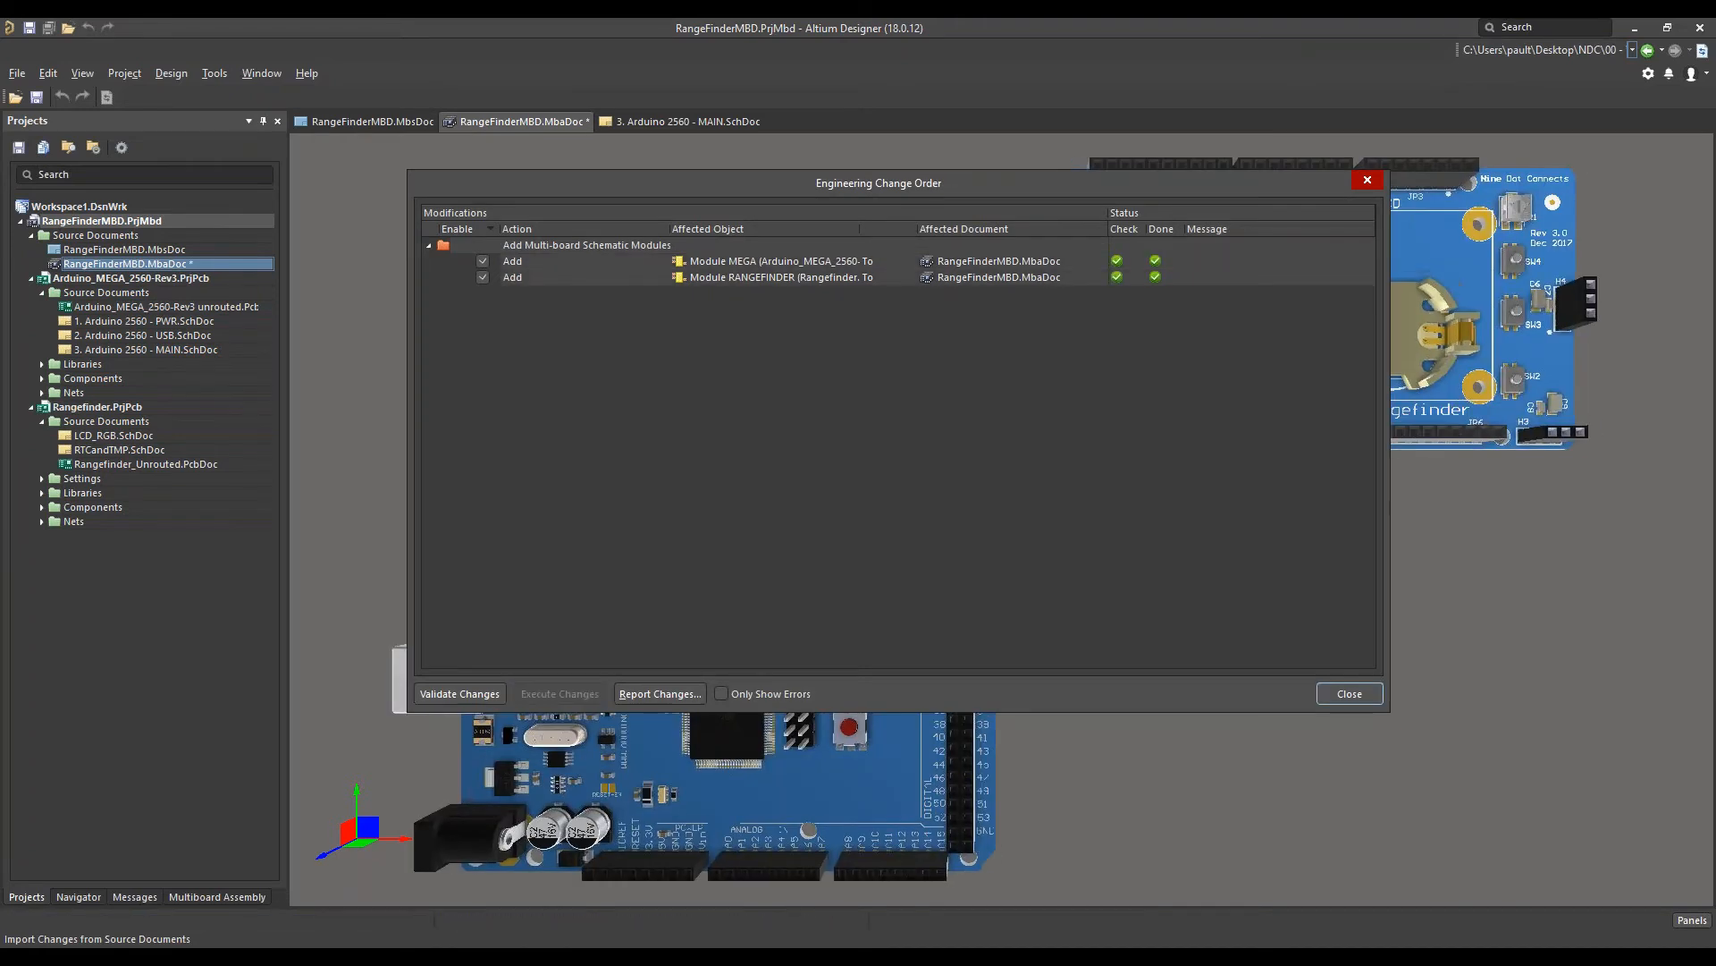
left_click(1350, 694)
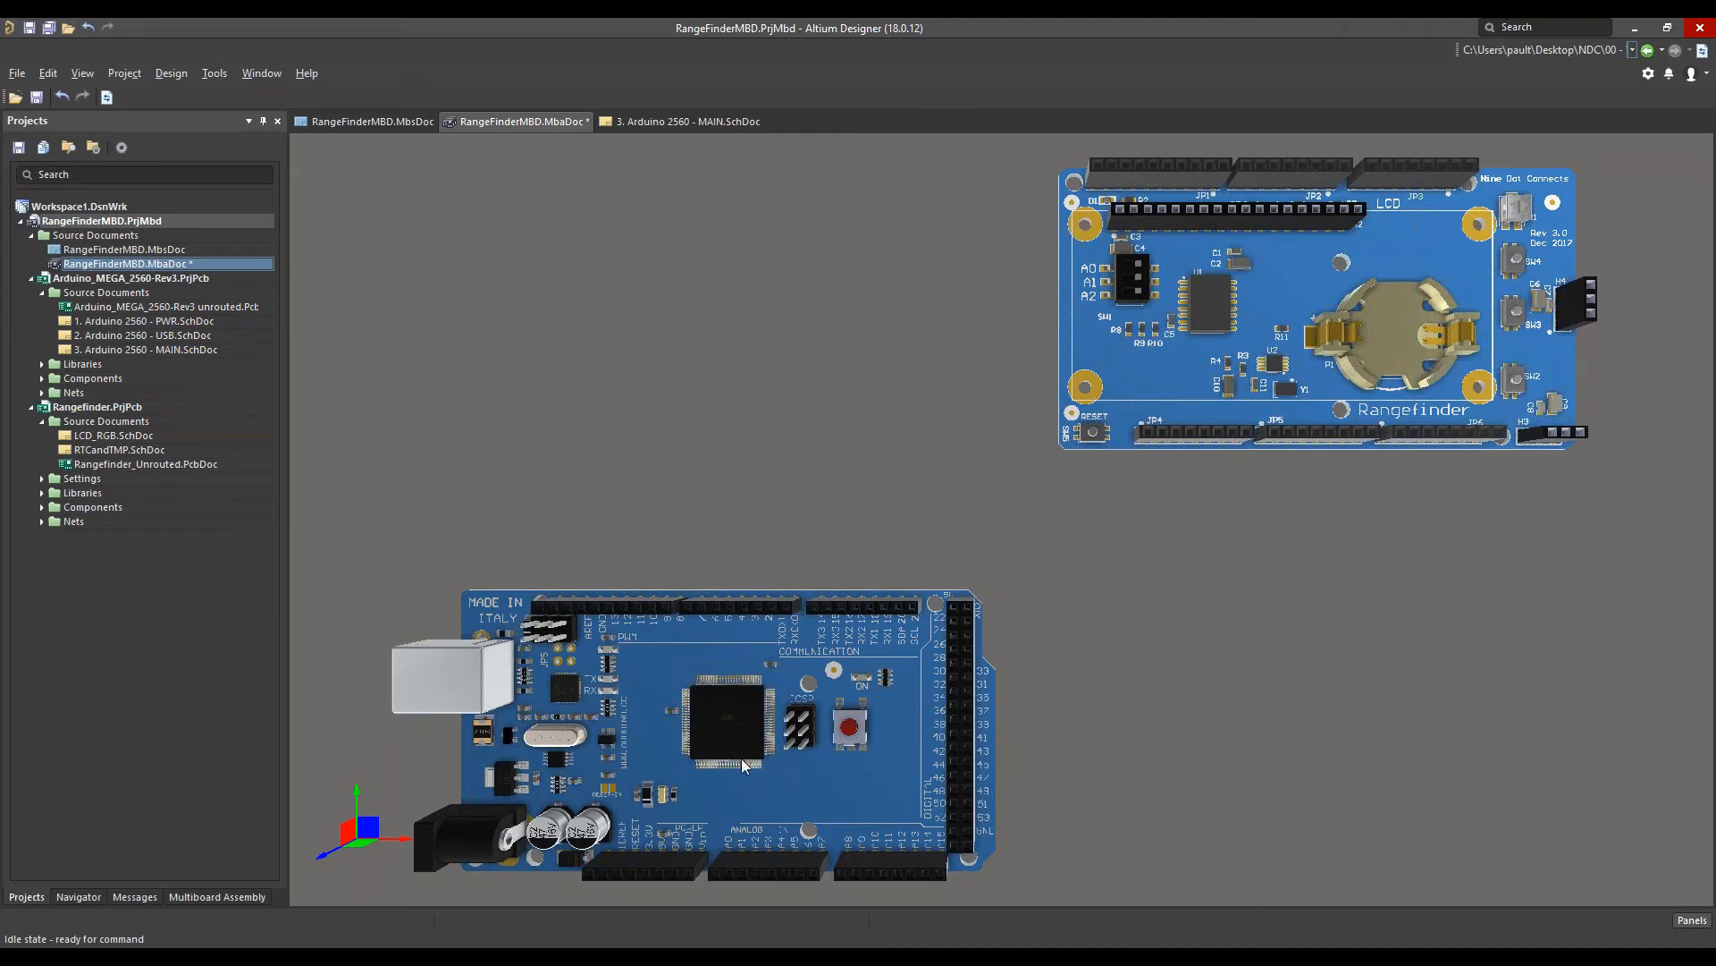
Start part editing of the MEGA board in the assembly and shift its large processor chip slightly down
left_click(665, 653)
right_click(665, 652)
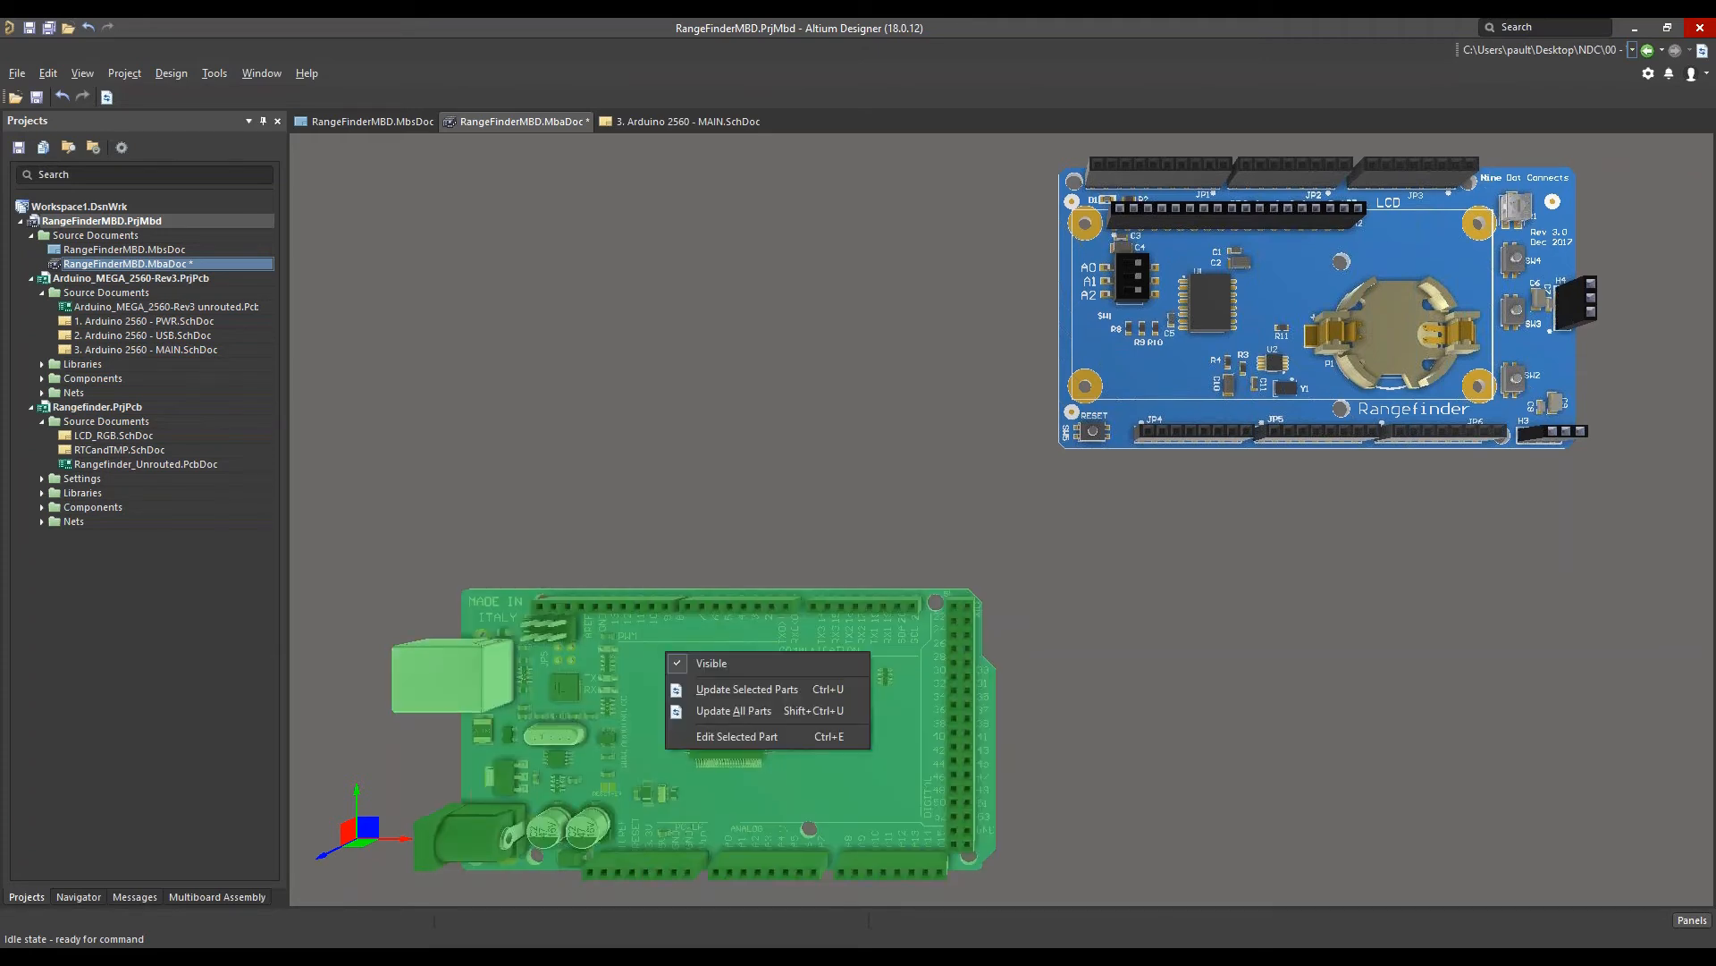
left_click(702, 737)
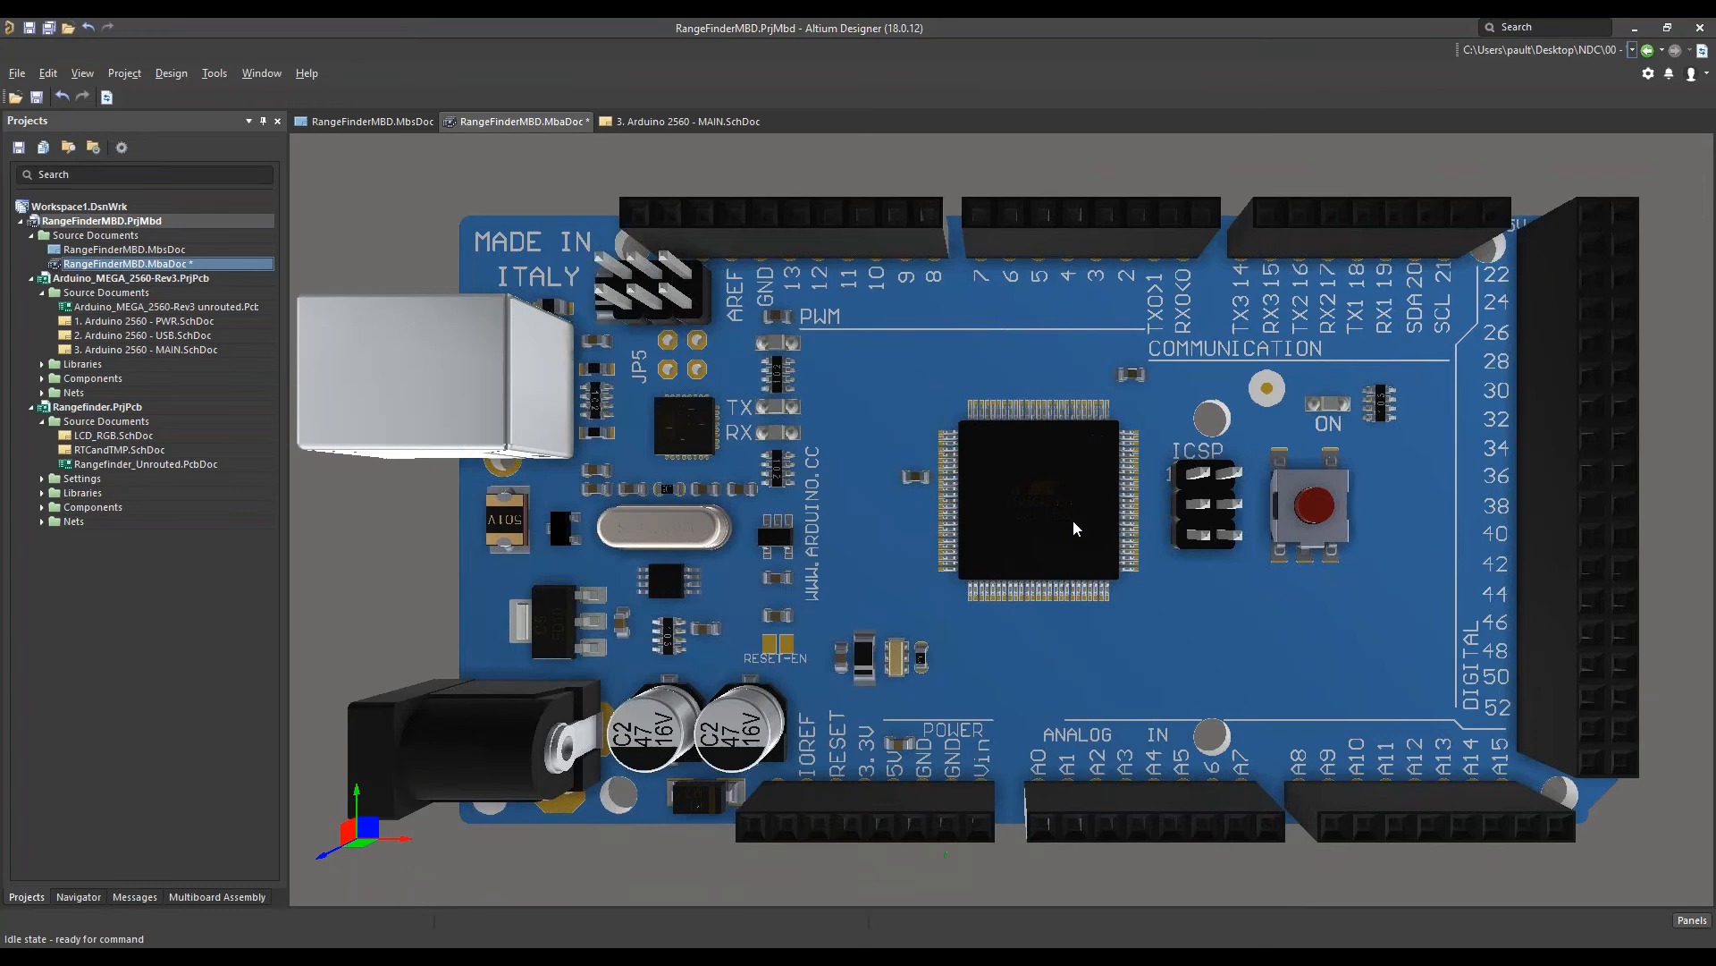
left_click(1016, 499)
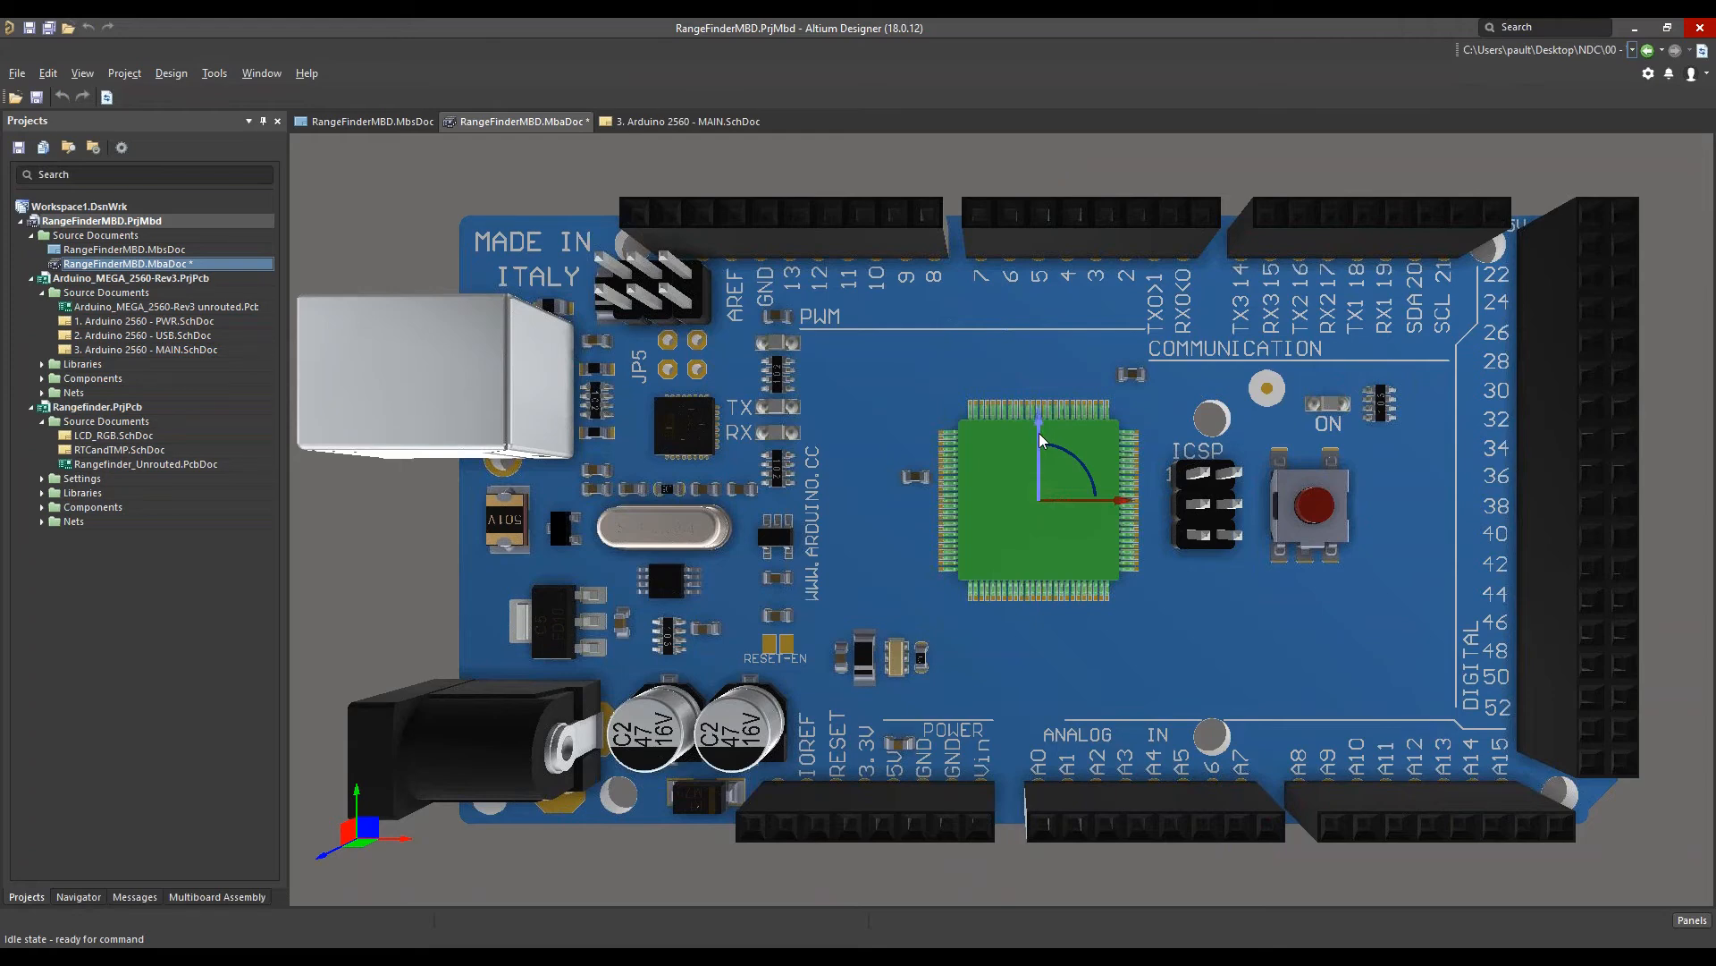
left_click_drag(996, 508, 1009, 474)
left_click_drag(1039, 429, 983, 529)
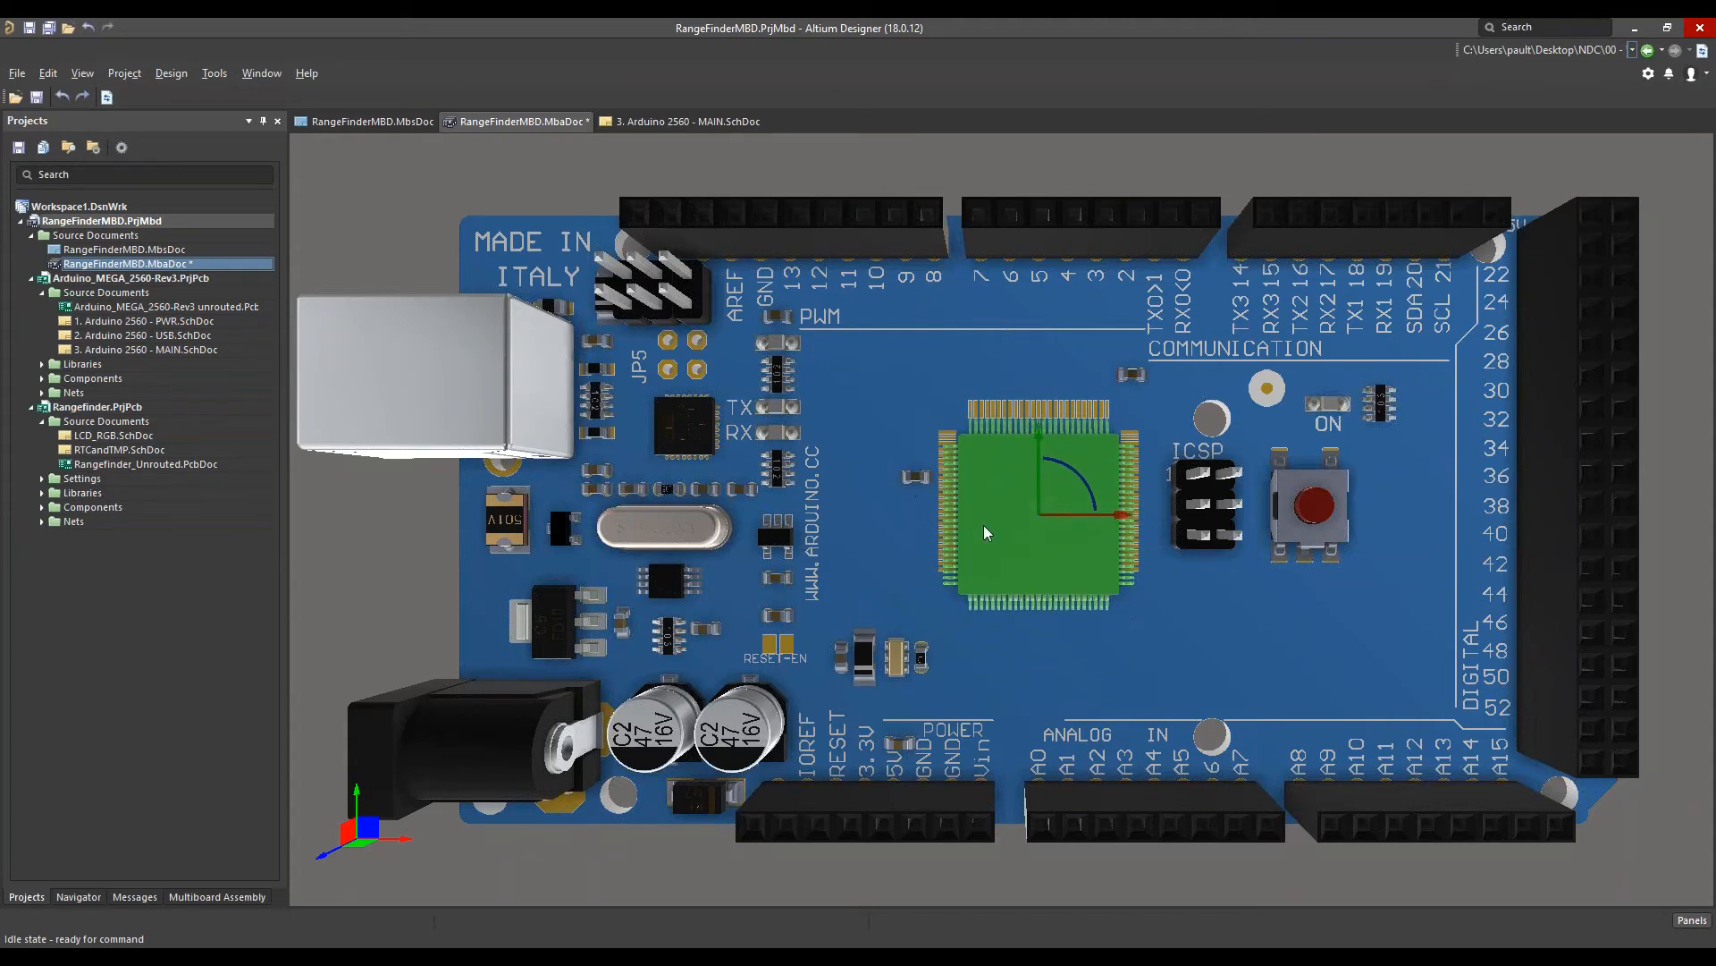
Move the small component beside the processor up near the PWM label, and move the processor down toward the ANALOG IN text
left_click(921, 483)
left_click_drag(921, 483, 843, 351)
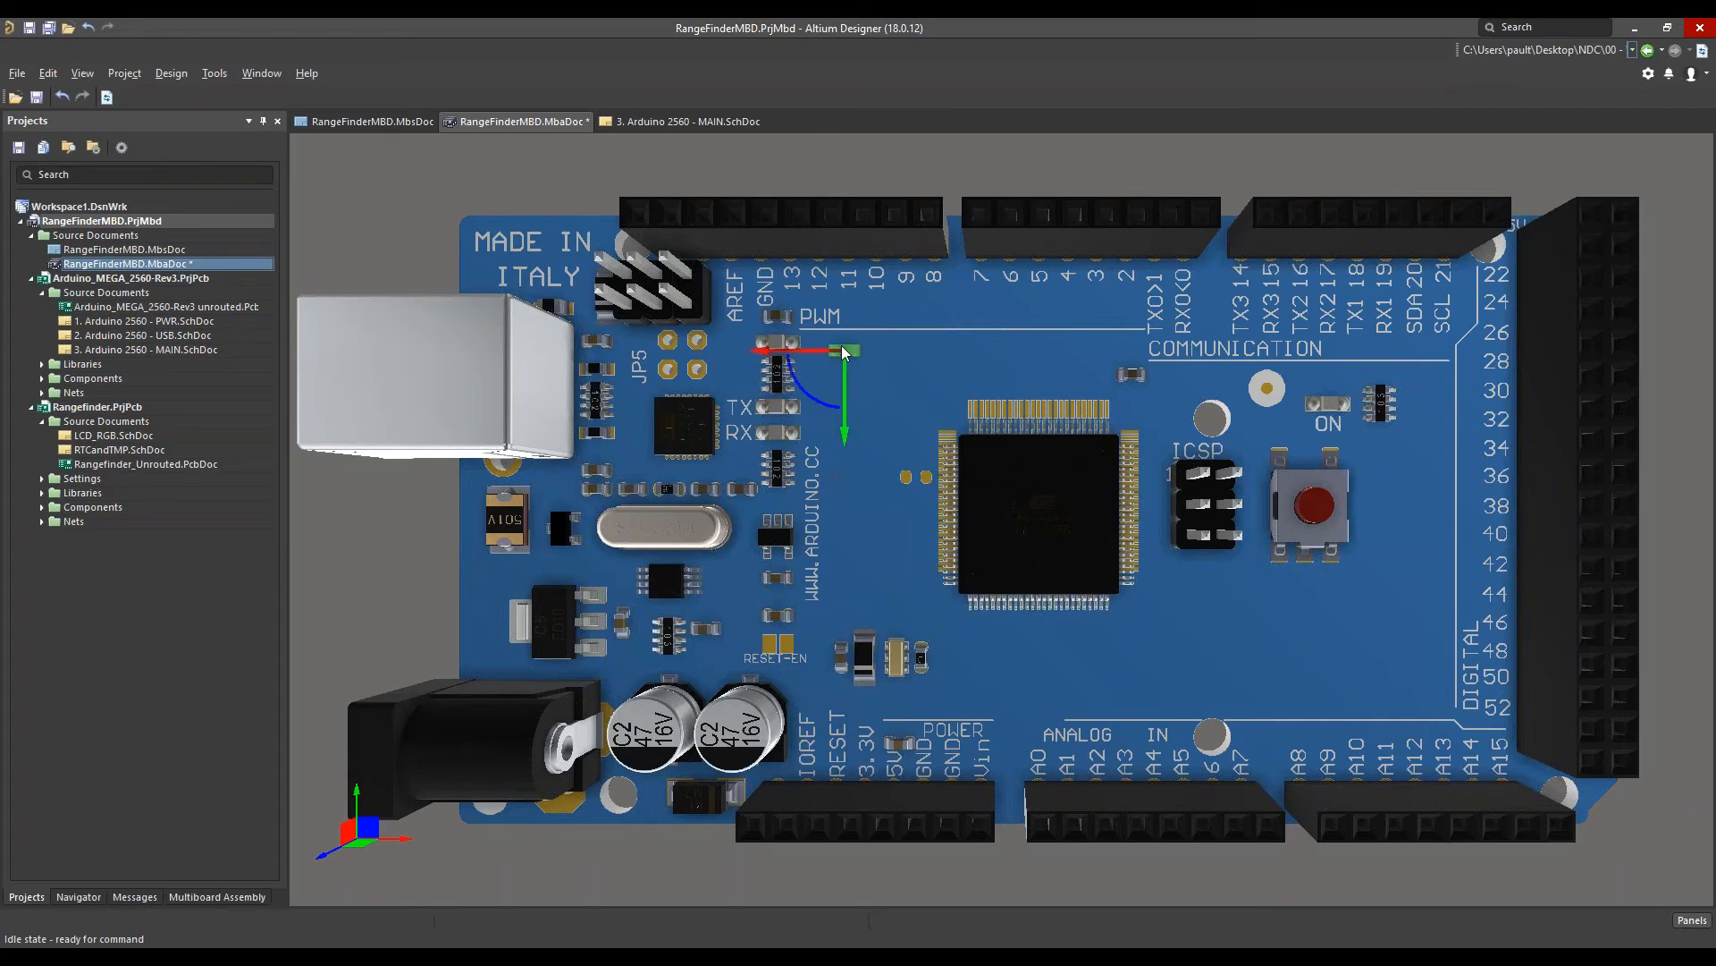
left_click(1011, 499)
left_click_drag(1011, 497, 1047, 601)
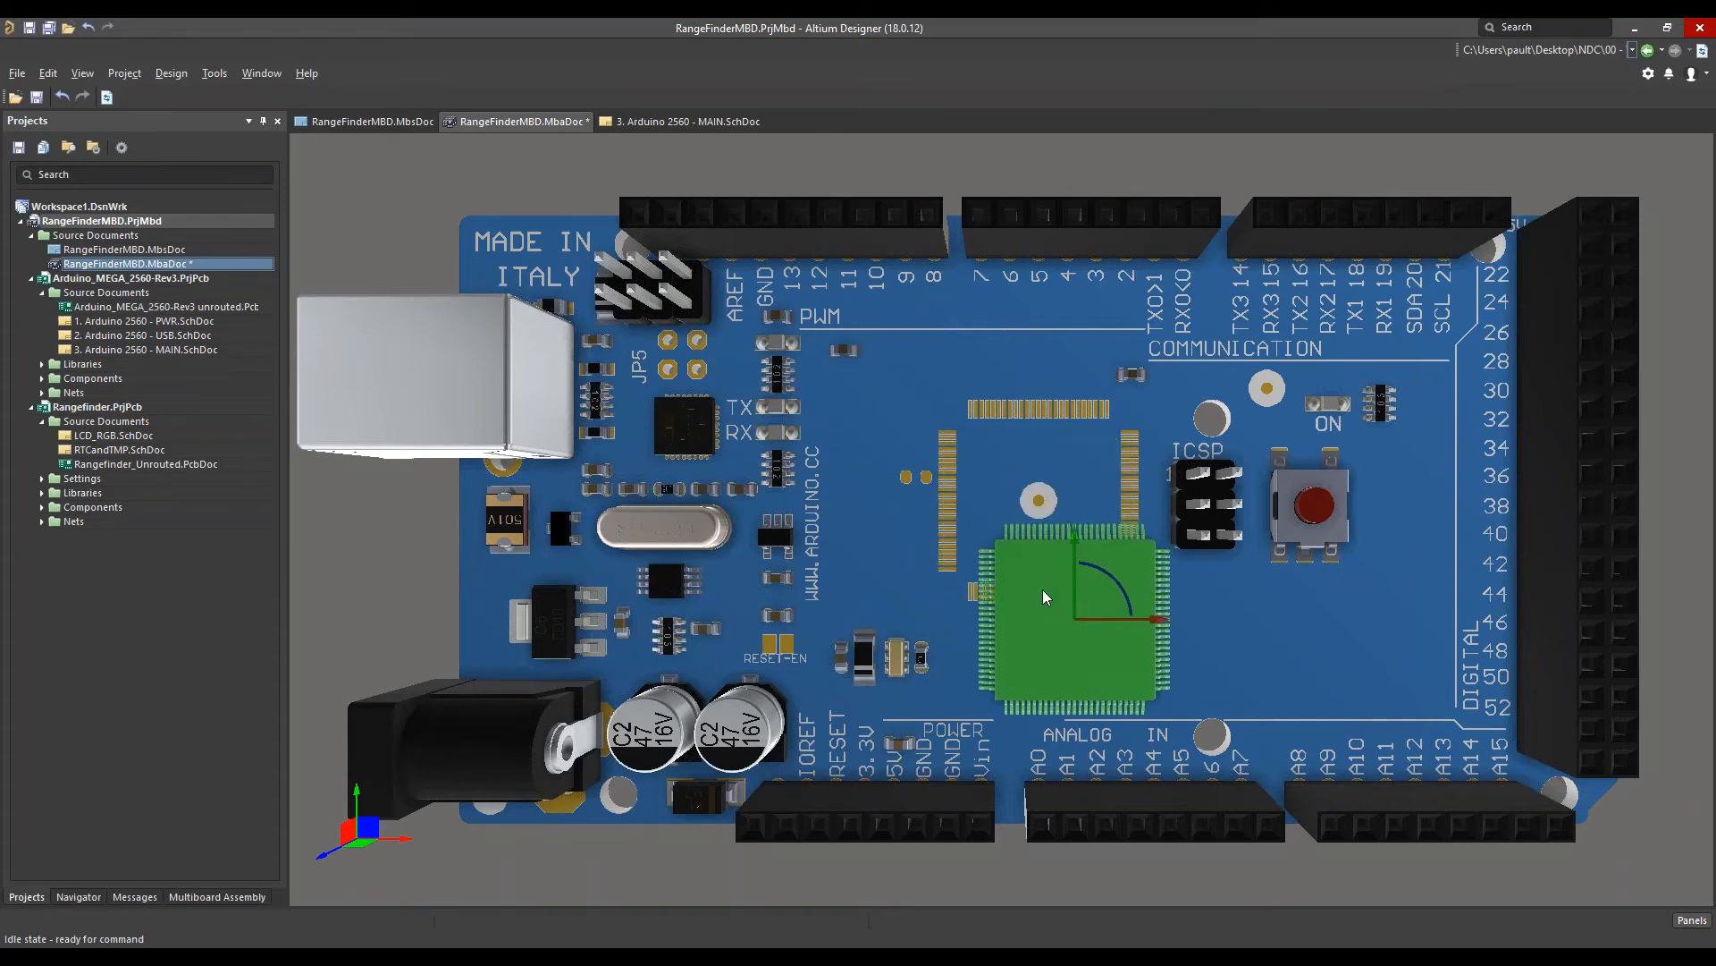
left_click(1028, 512)
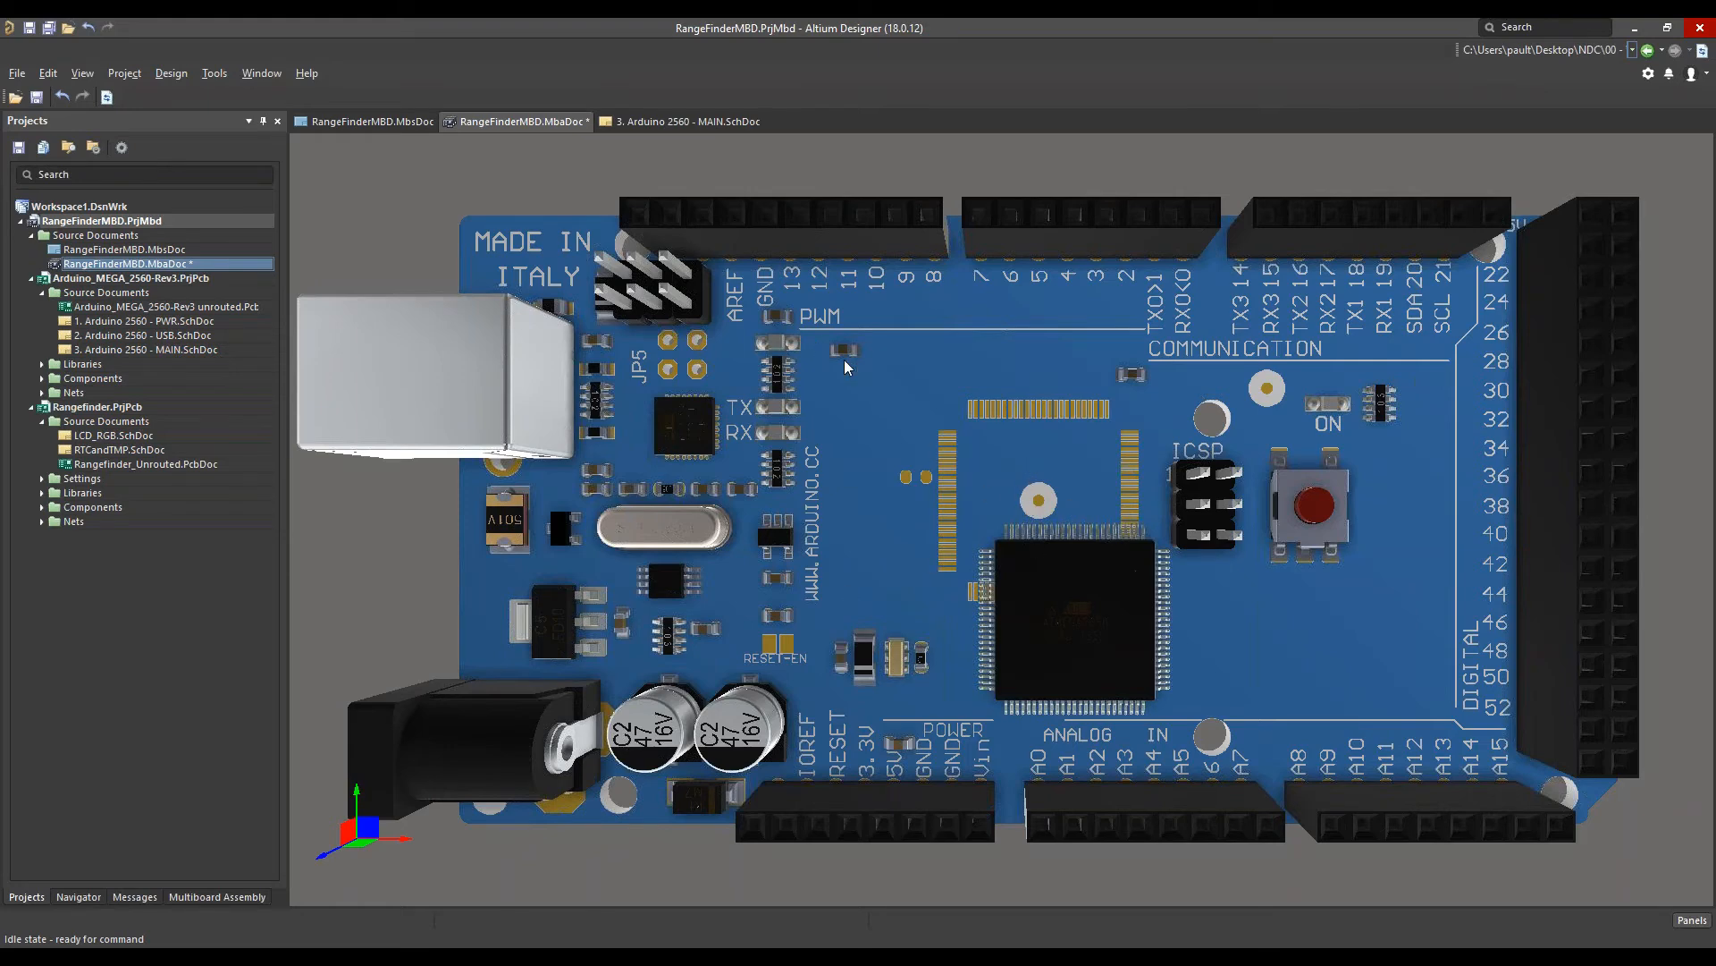
Finish part editing of the MEGA board, overwriting Arduino_MEGA_2560-Rev3 unrouted.PcbDoc, and clear the selection
right_click(920, 595)
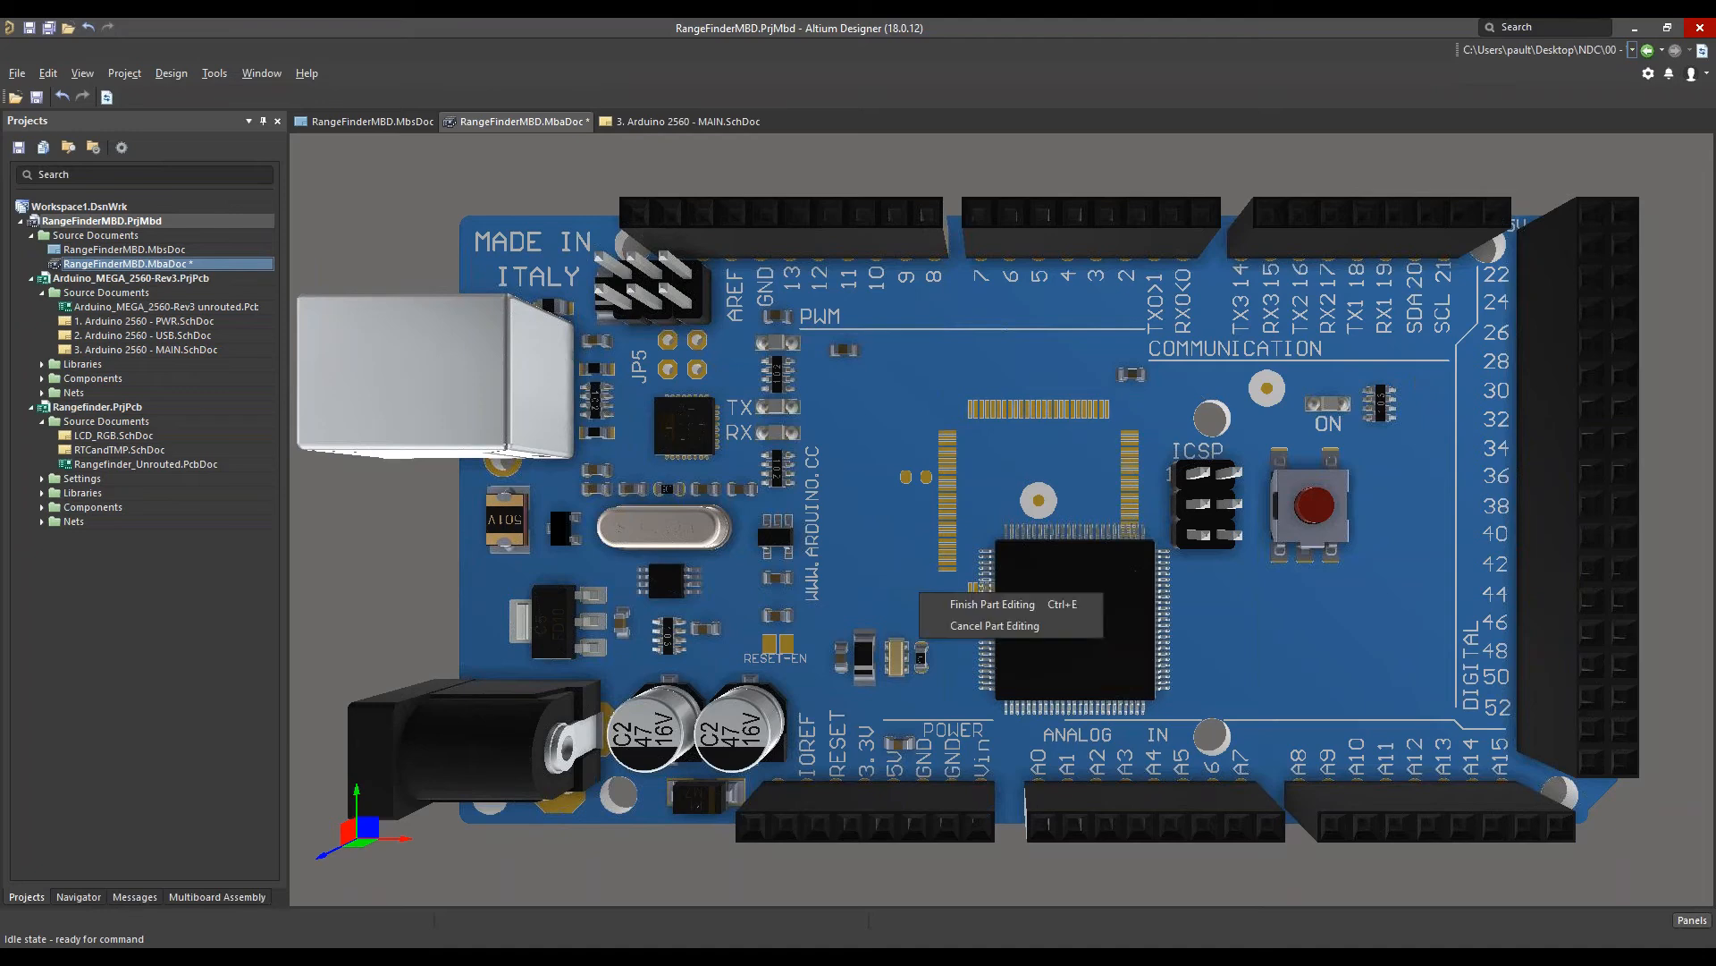
left_click(963, 610)
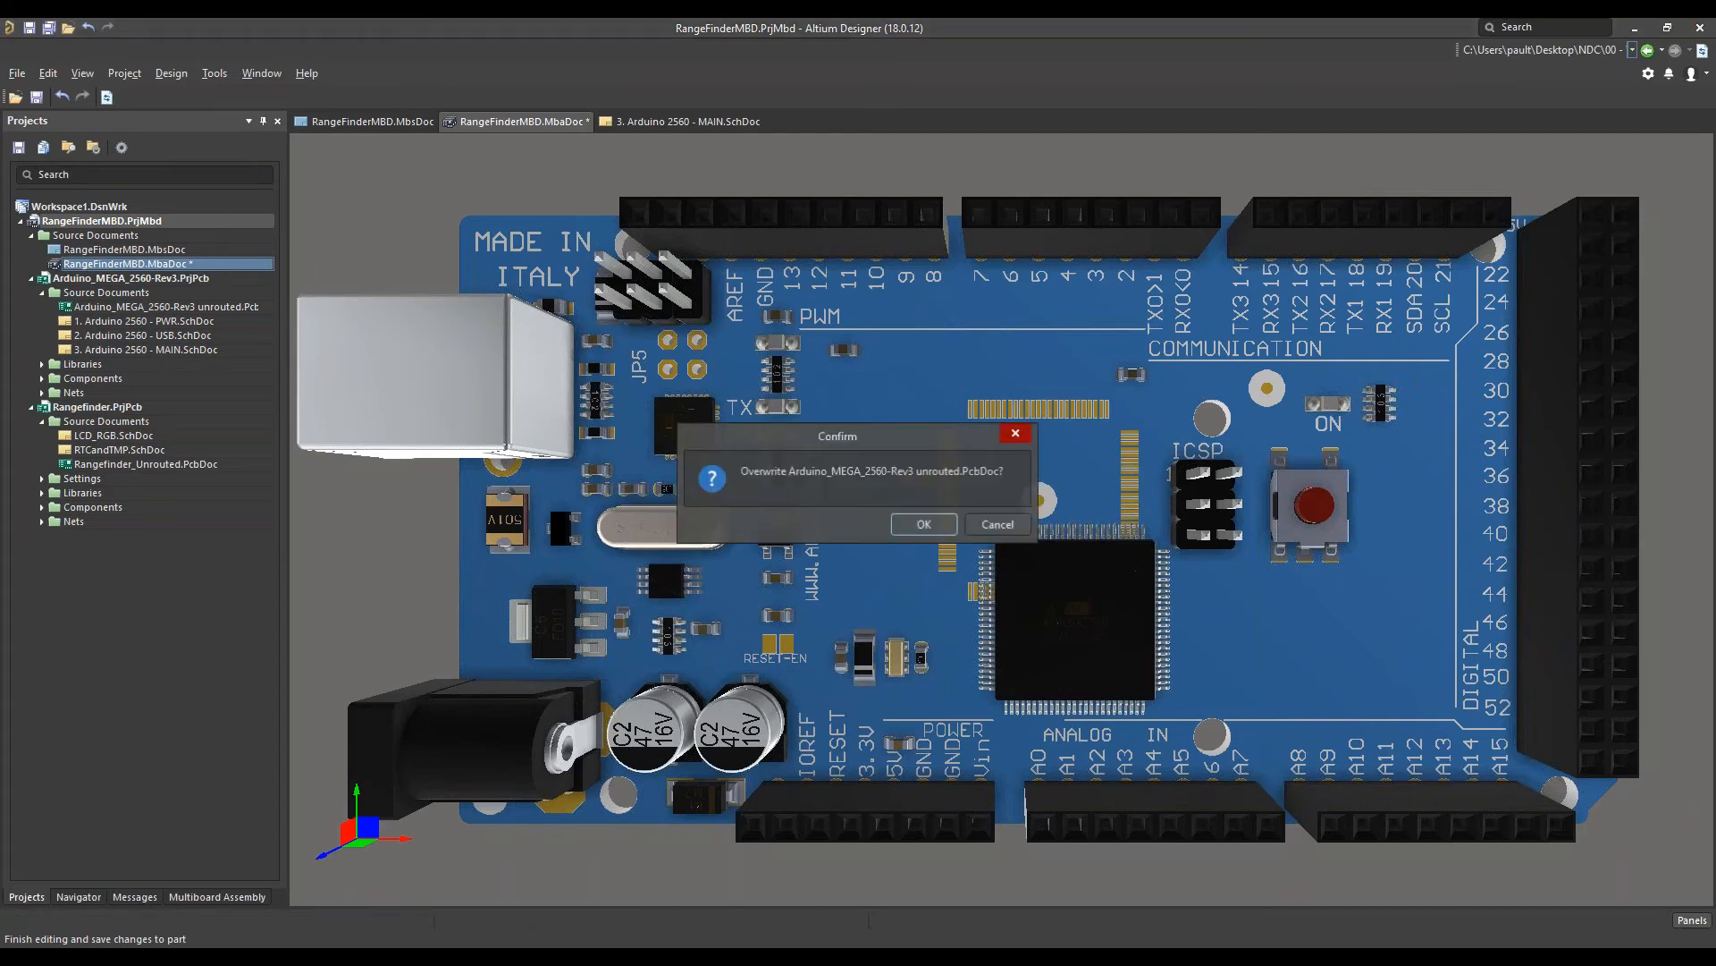
left_click(924, 525)
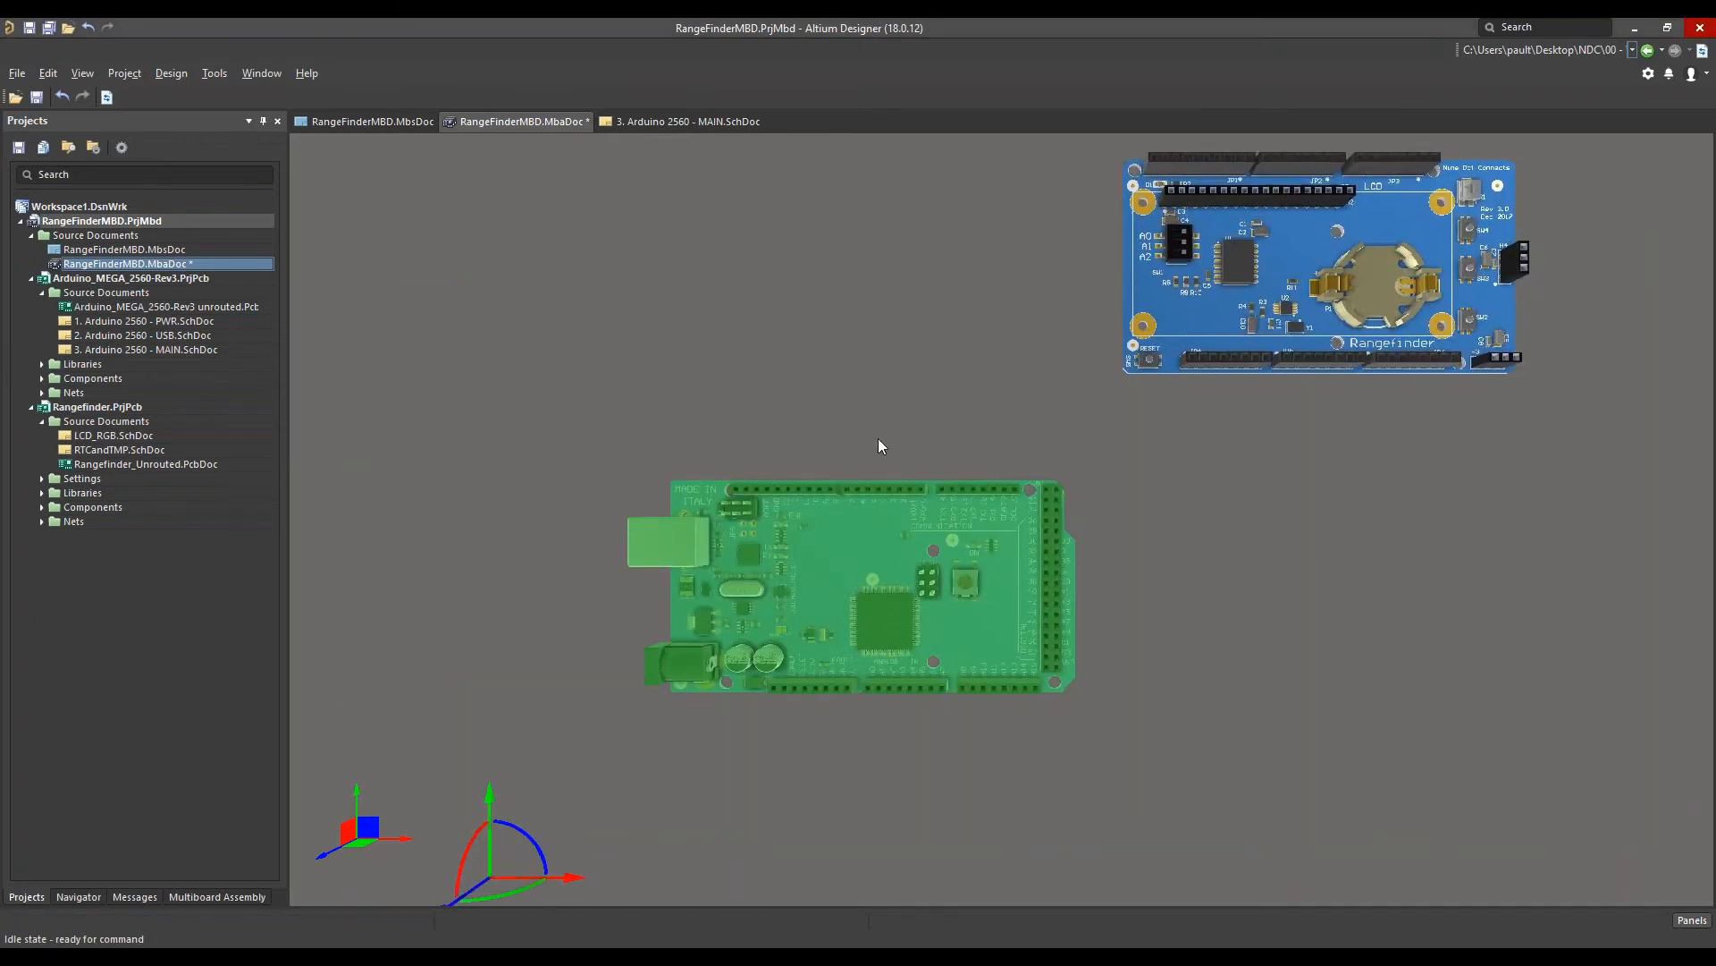
left_click(840, 443)
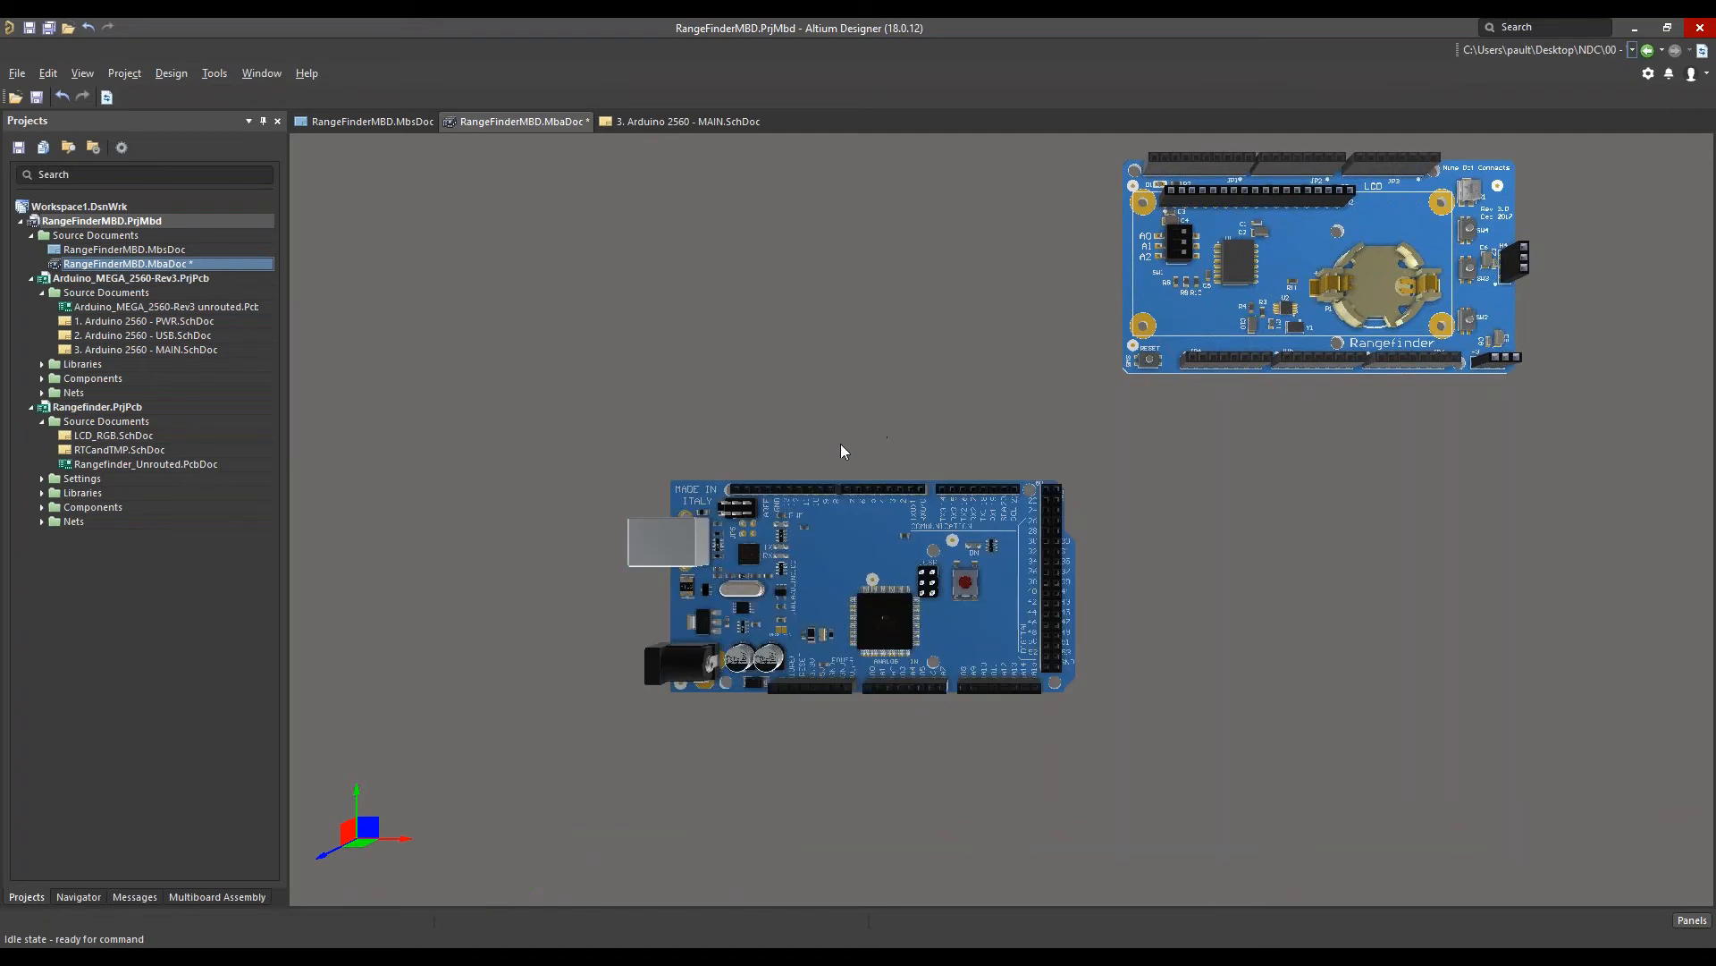
Open the Arduino_MEGA_2560-Rev3 unrouted PCB document and move fiducial FD4 to the empty area below the reset switch
double_click(143, 309)
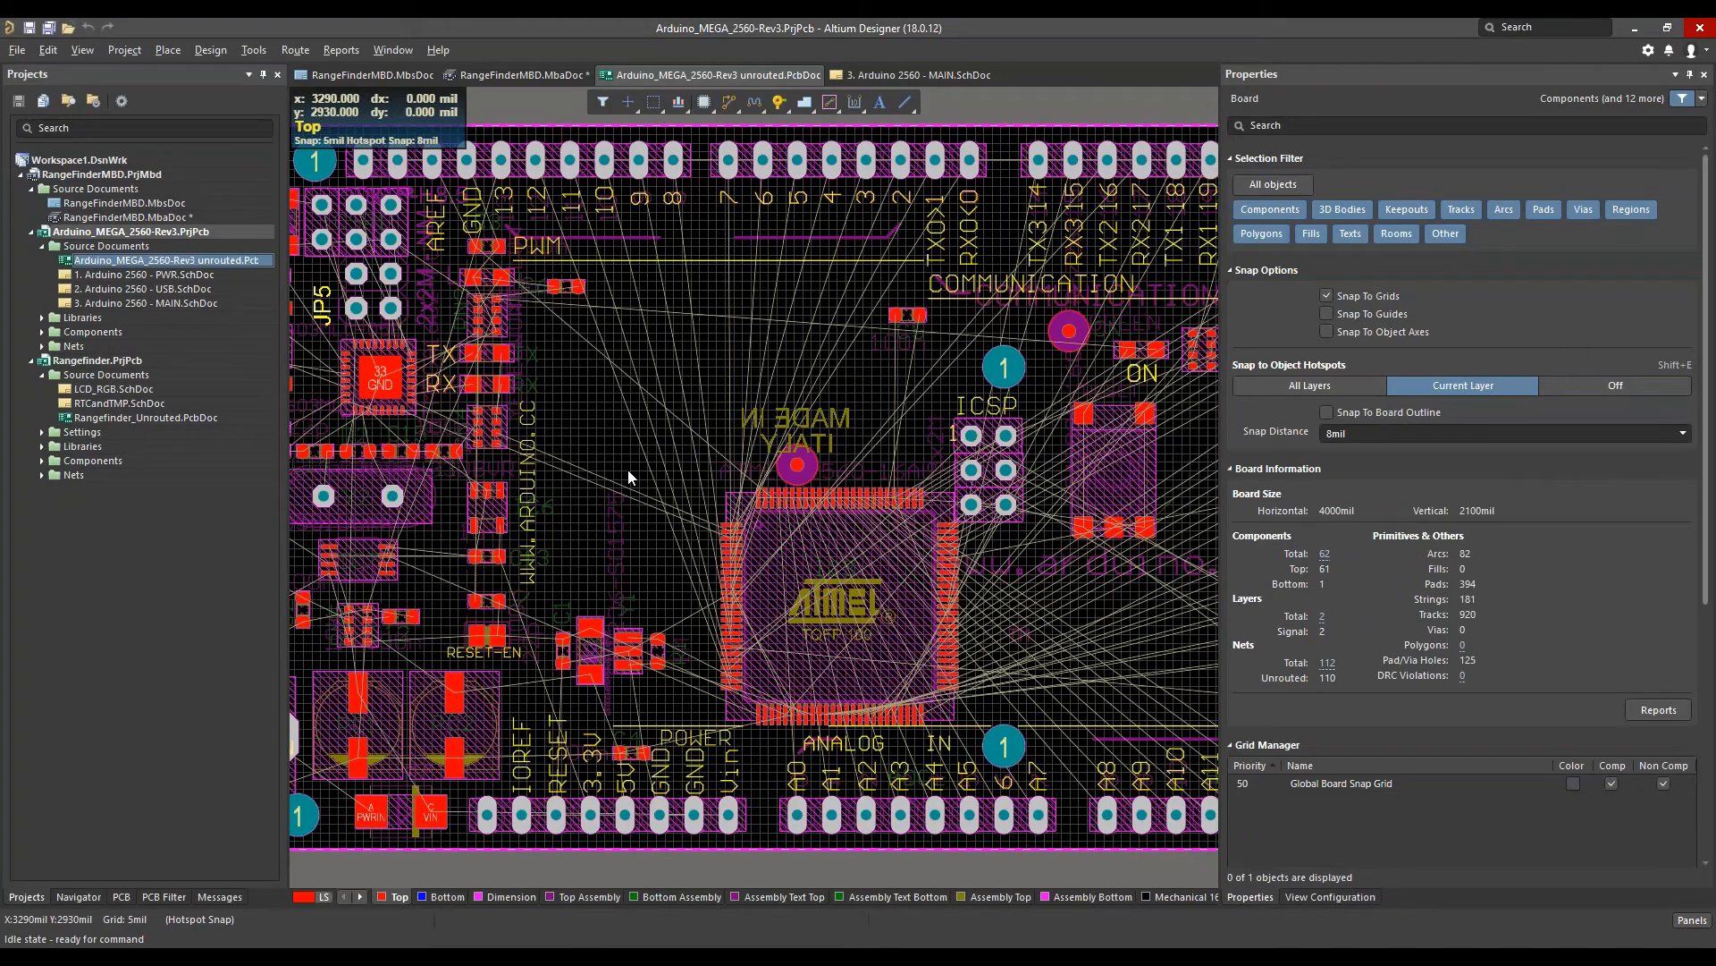
left_click(783, 464)
left_click_drag(783, 464, 1063, 641)
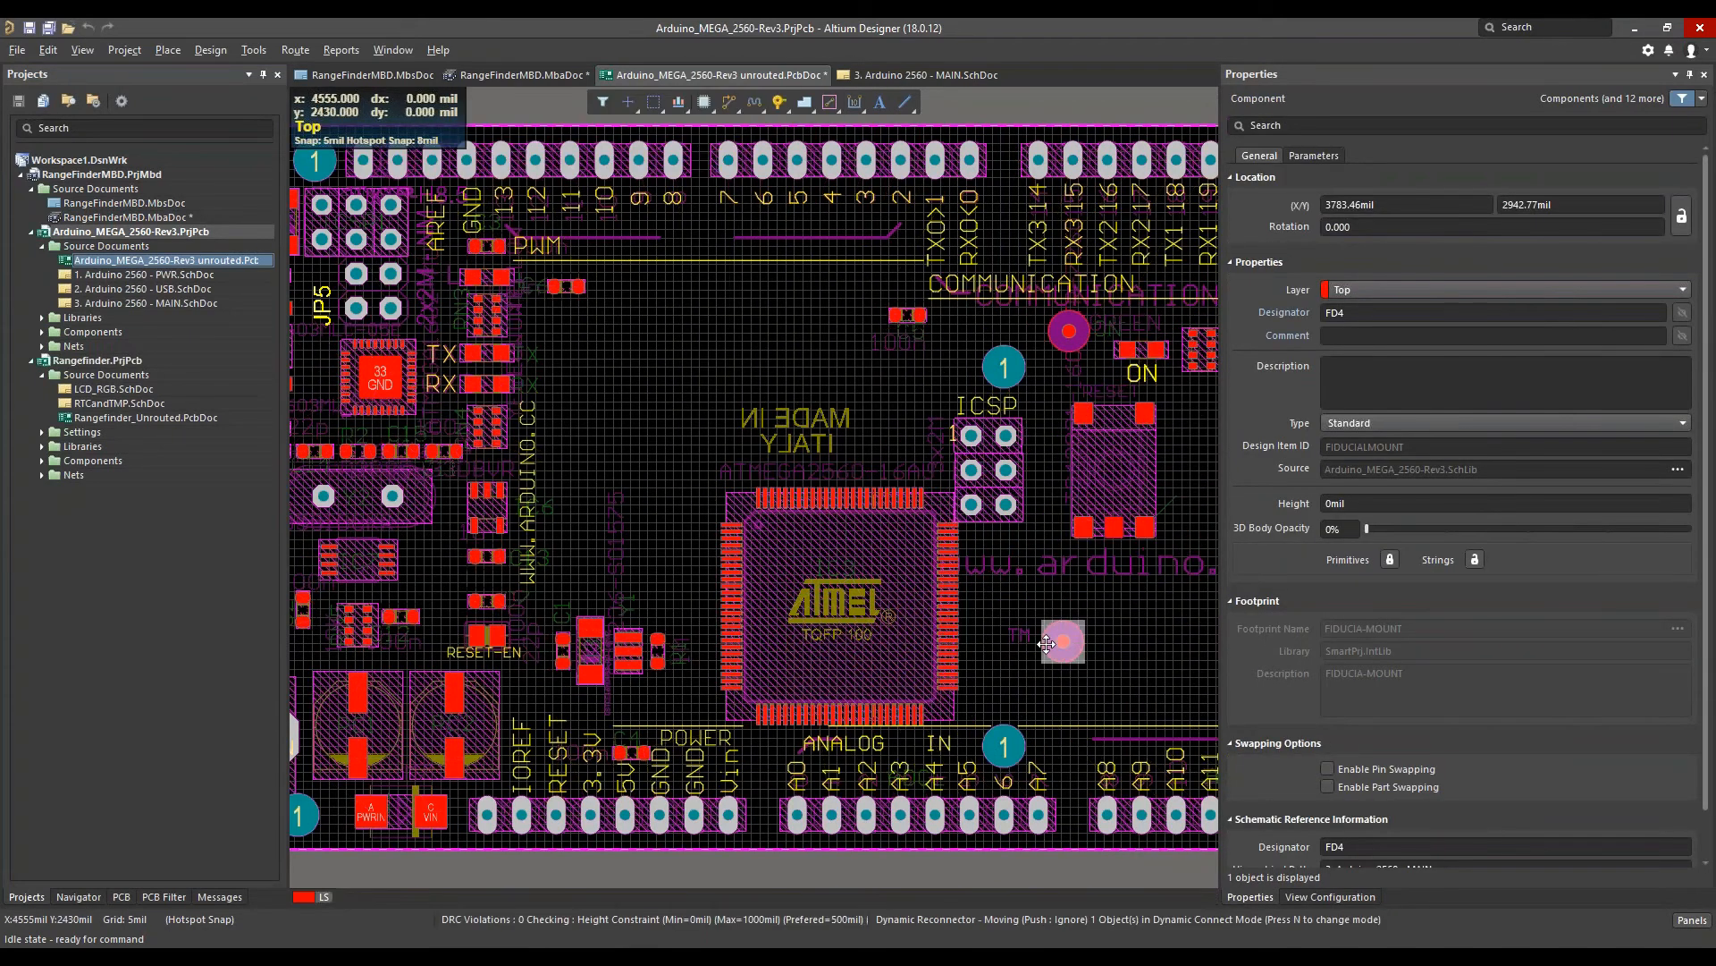
left_click(846, 647)
left_click_drag(846, 646, 681, 505)
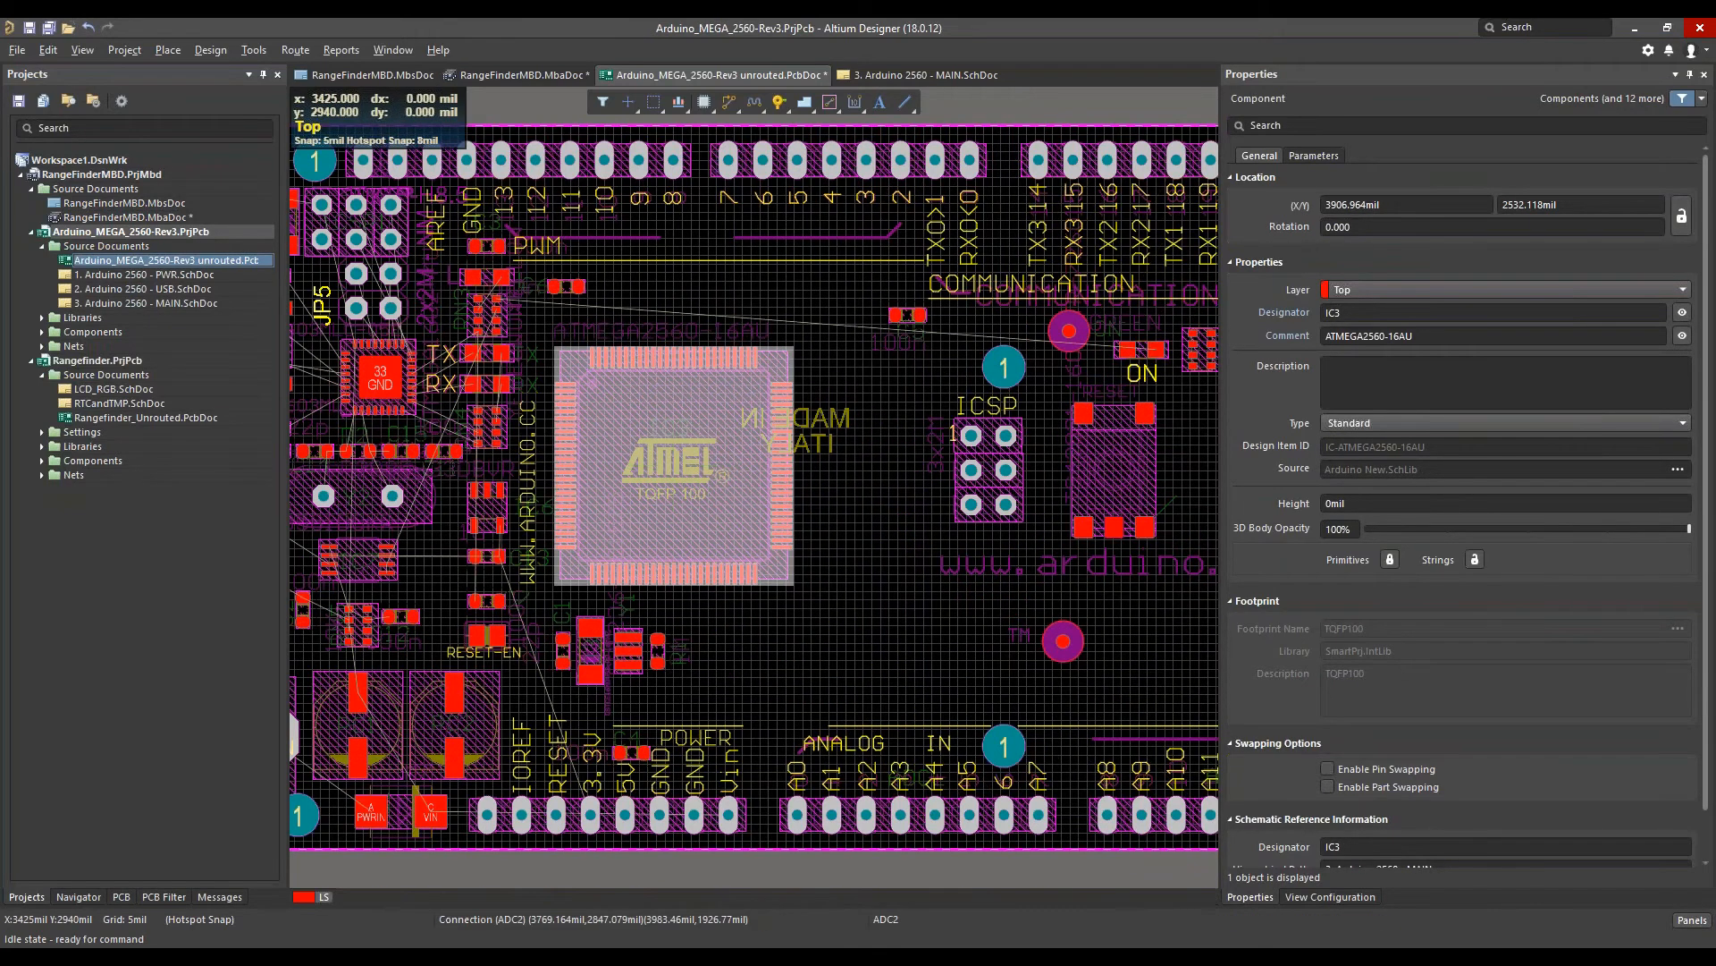
left_click_drag(563, 284, 730, 660)
left_click(825, 619)
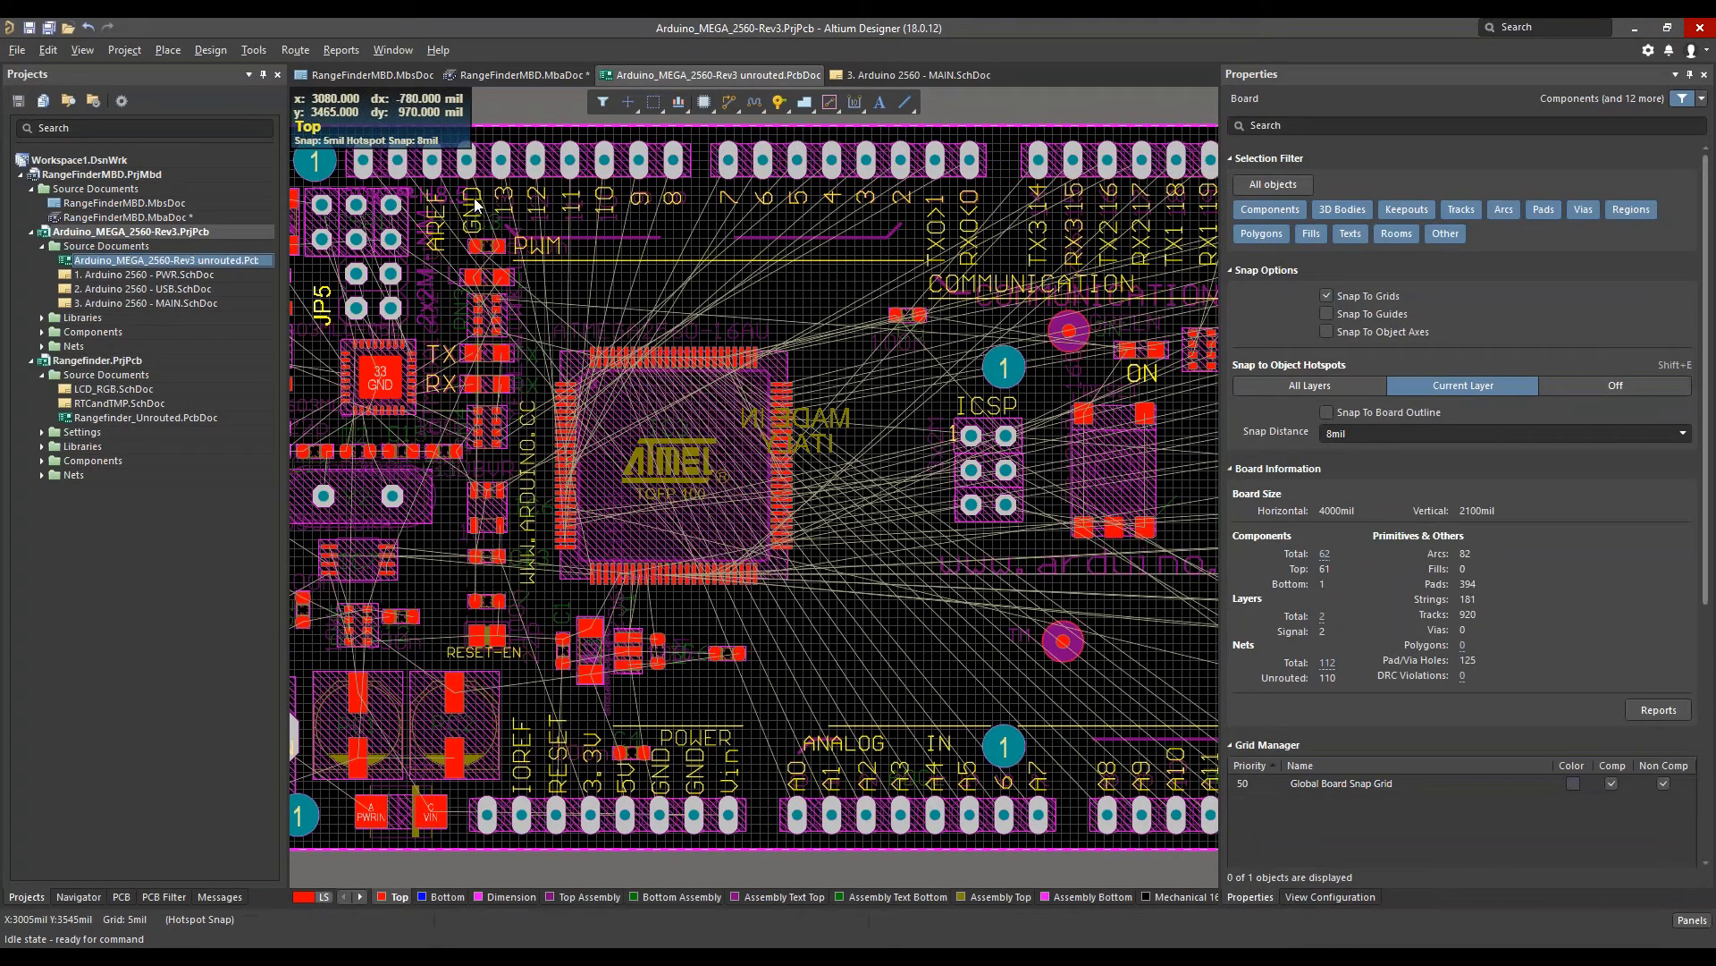
Return to the RangeFinderMBD.MbaDoc assembly document
left_click(384, 73)
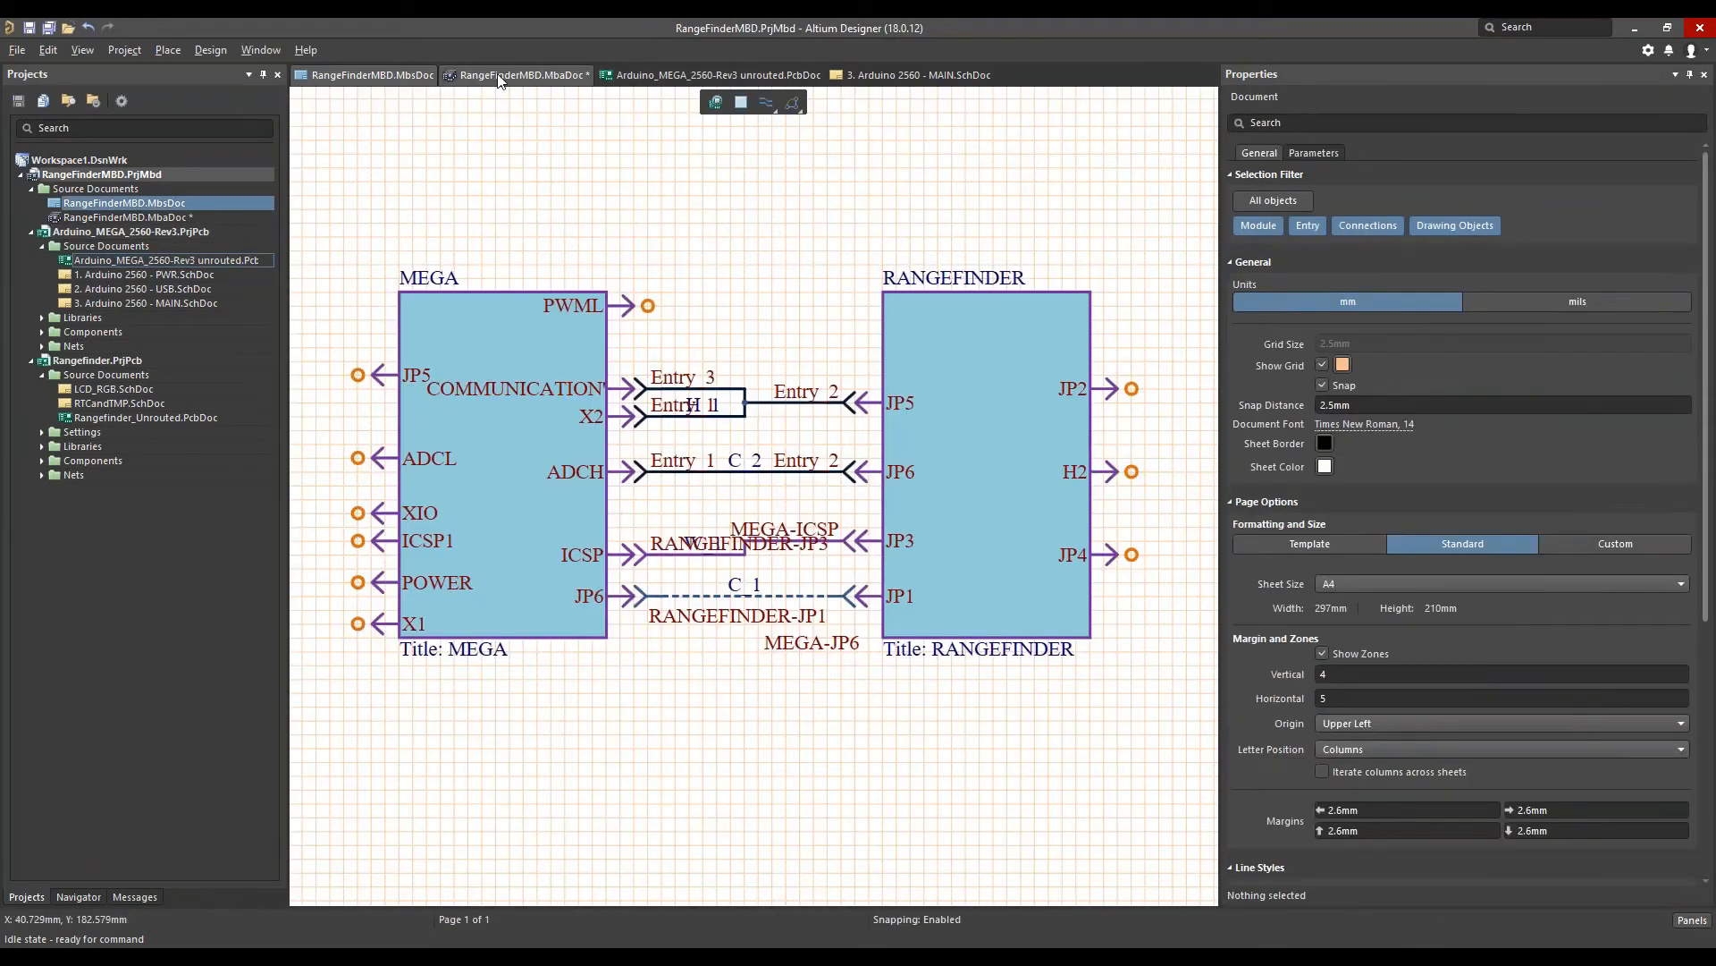
left_click(522, 75)
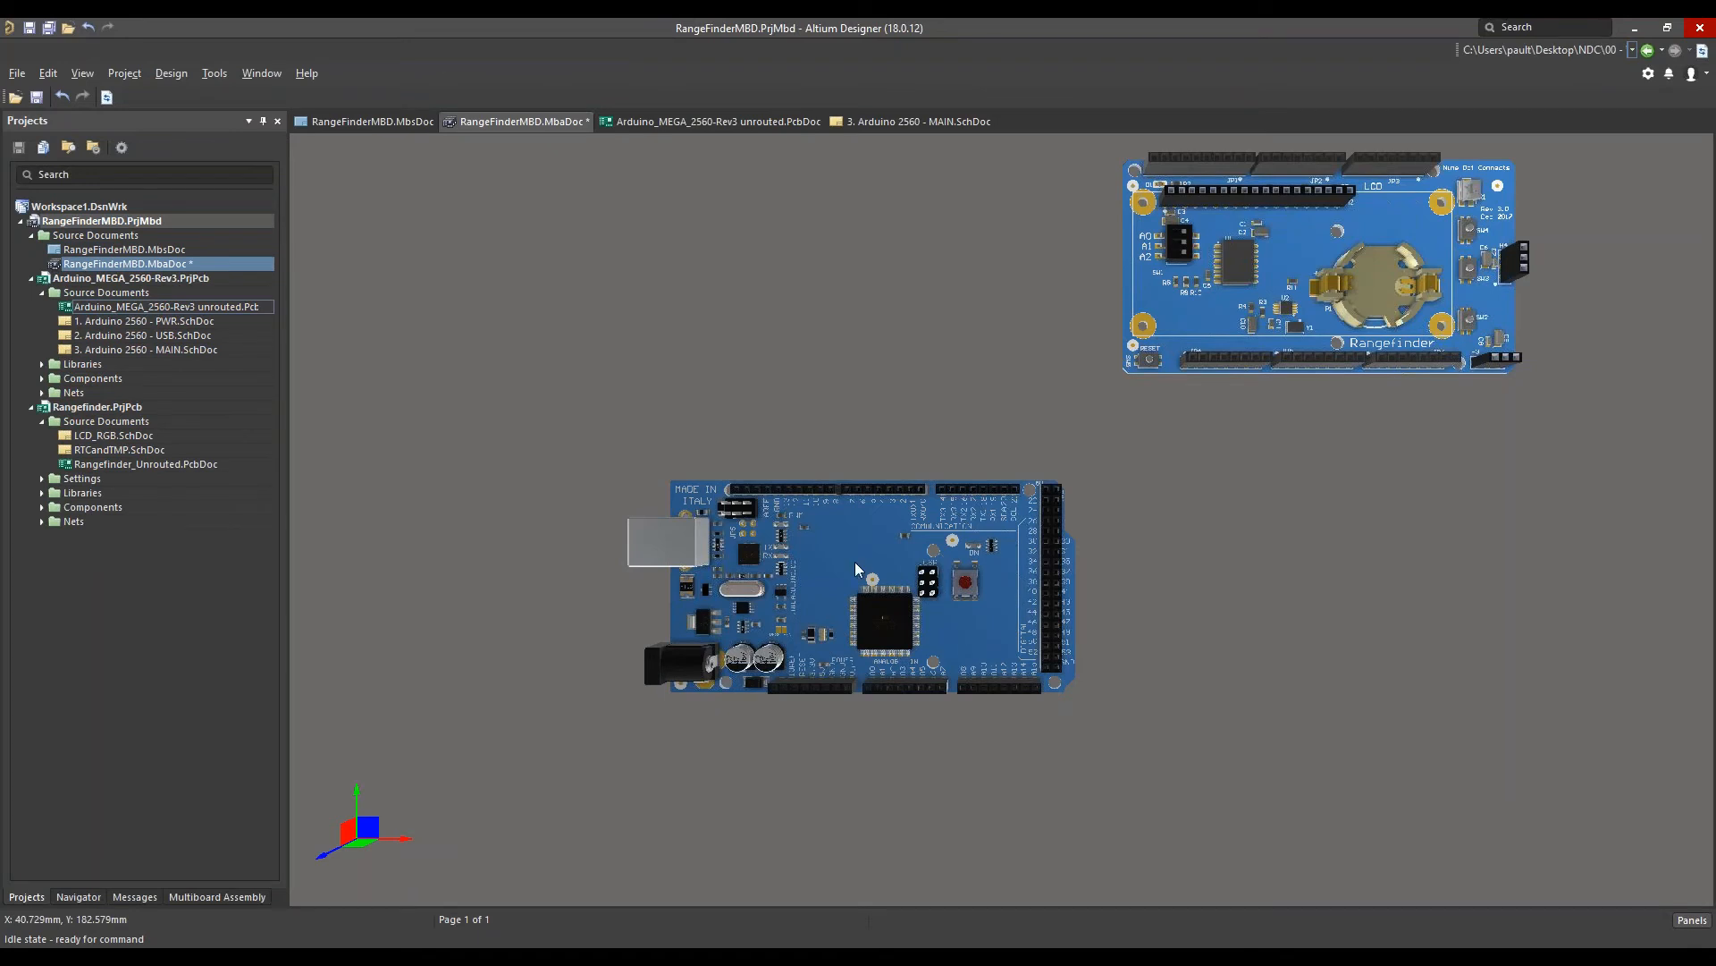
left_click(167, 75)
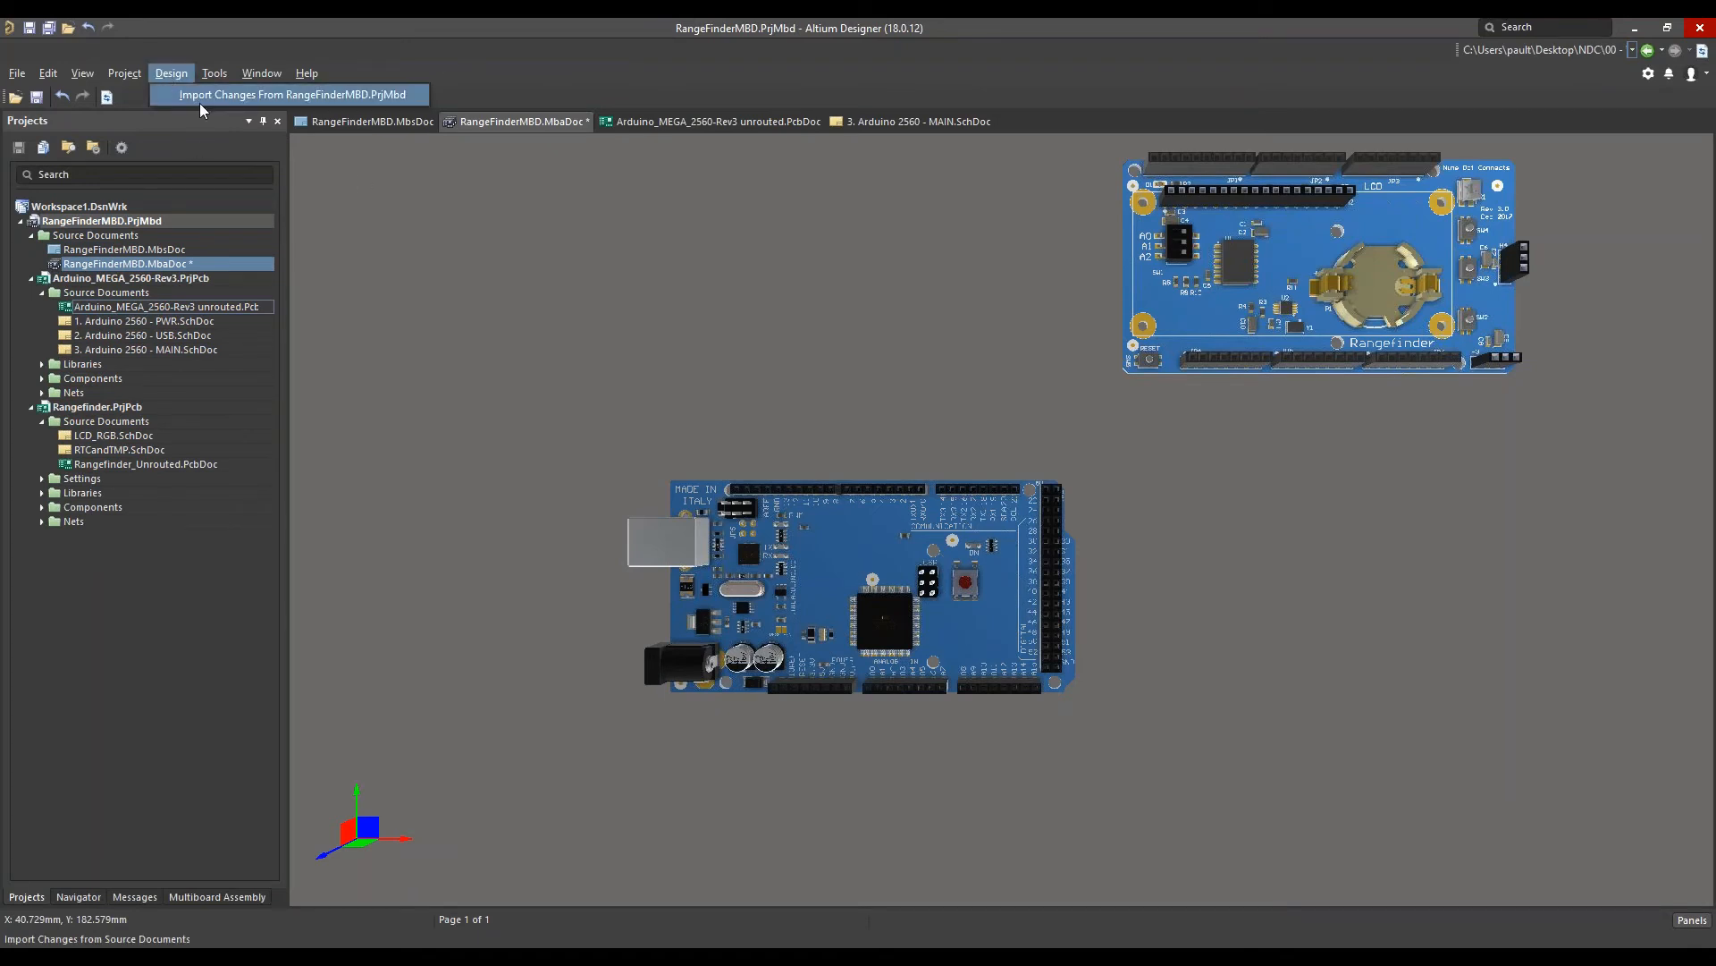
key("Escape")
Open the MEGA board for part editing in the assembly to load its revised placement, and finish the part editing
left_click(844, 546)
right_click(845, 549)
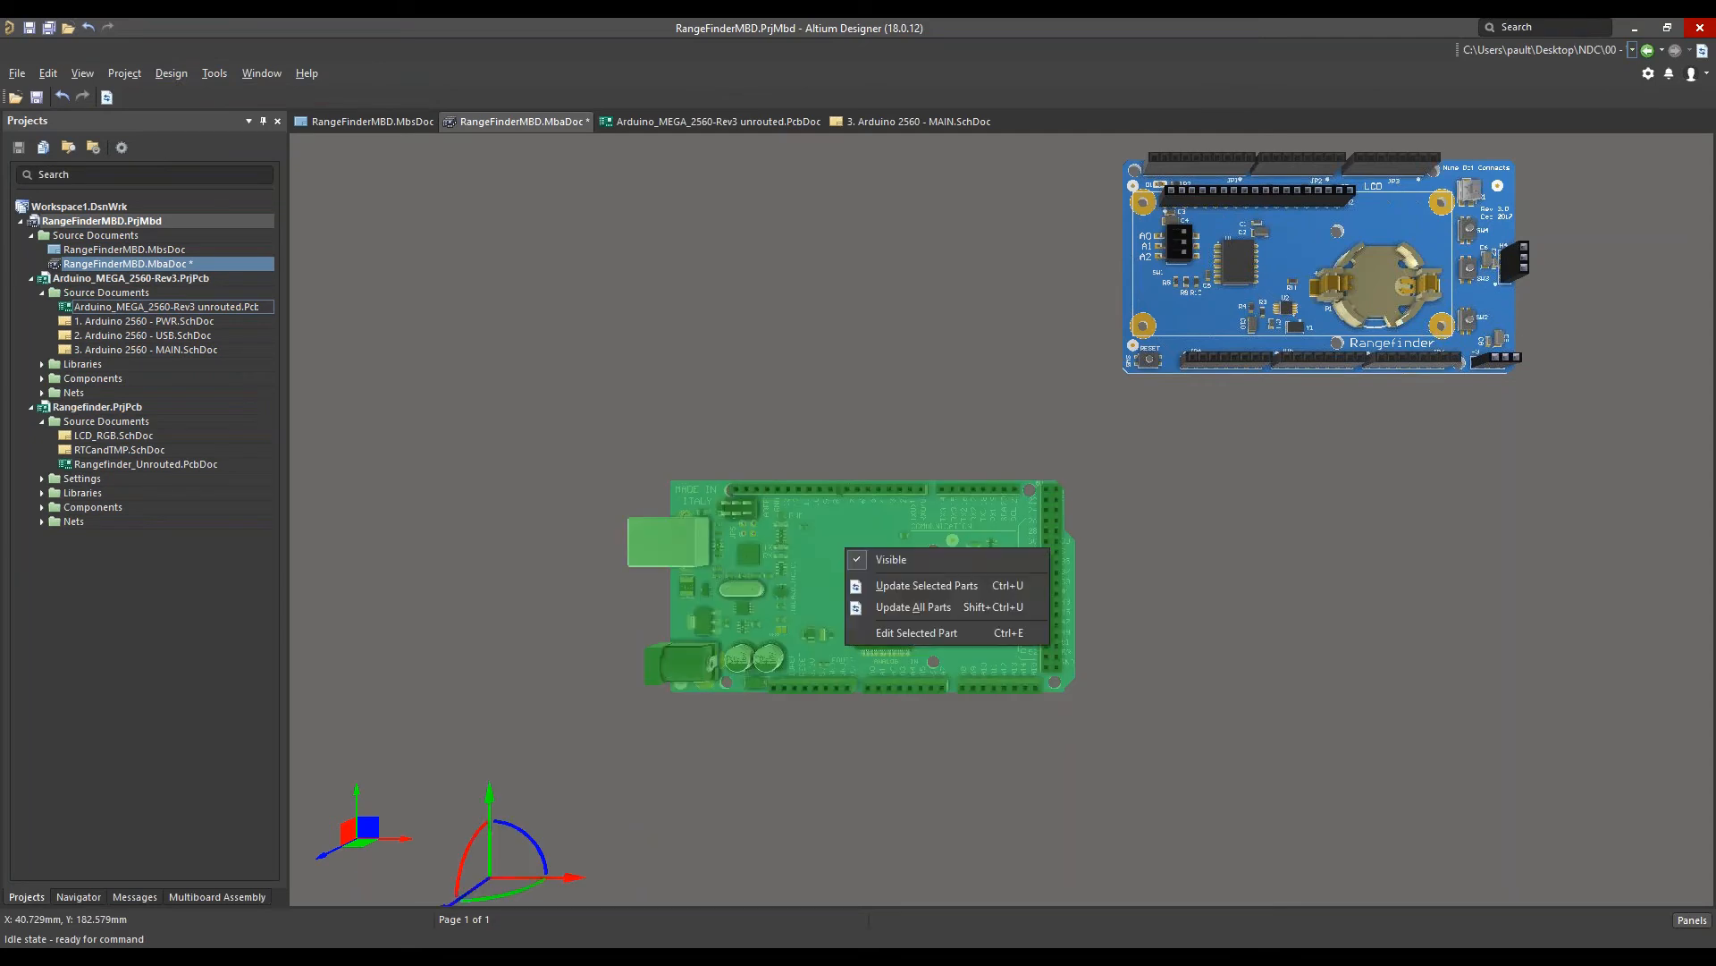
left_click(910, 634)
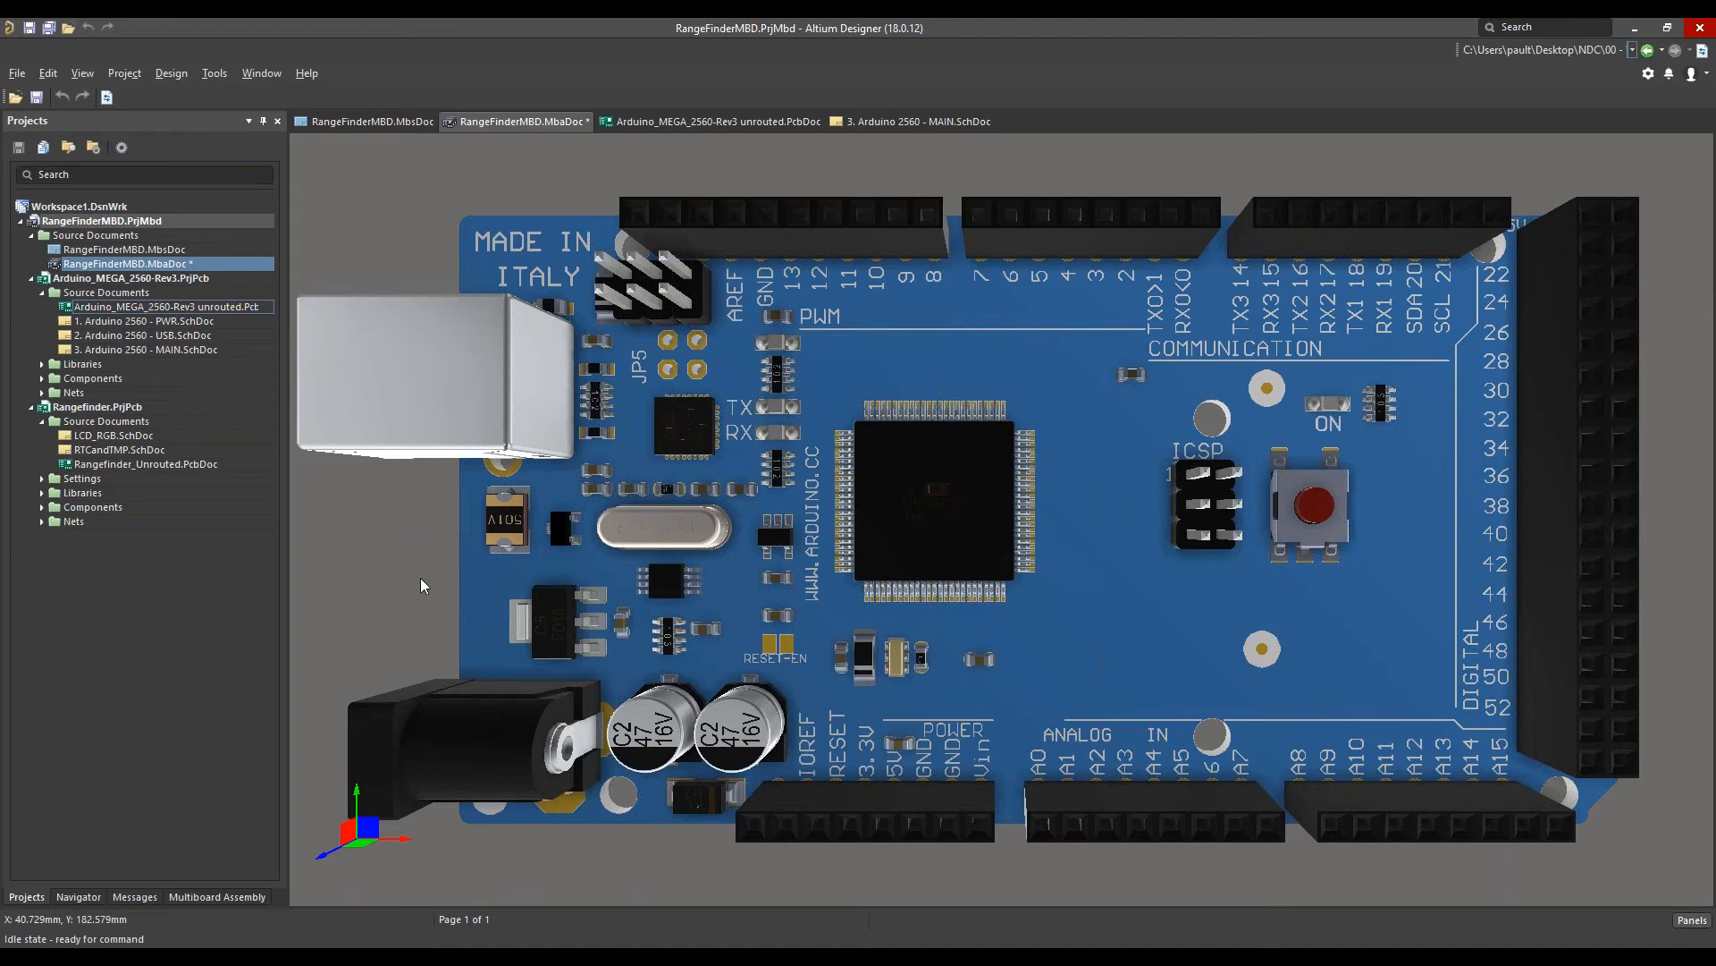
right_click(954, 556)
left_click(999, 565)
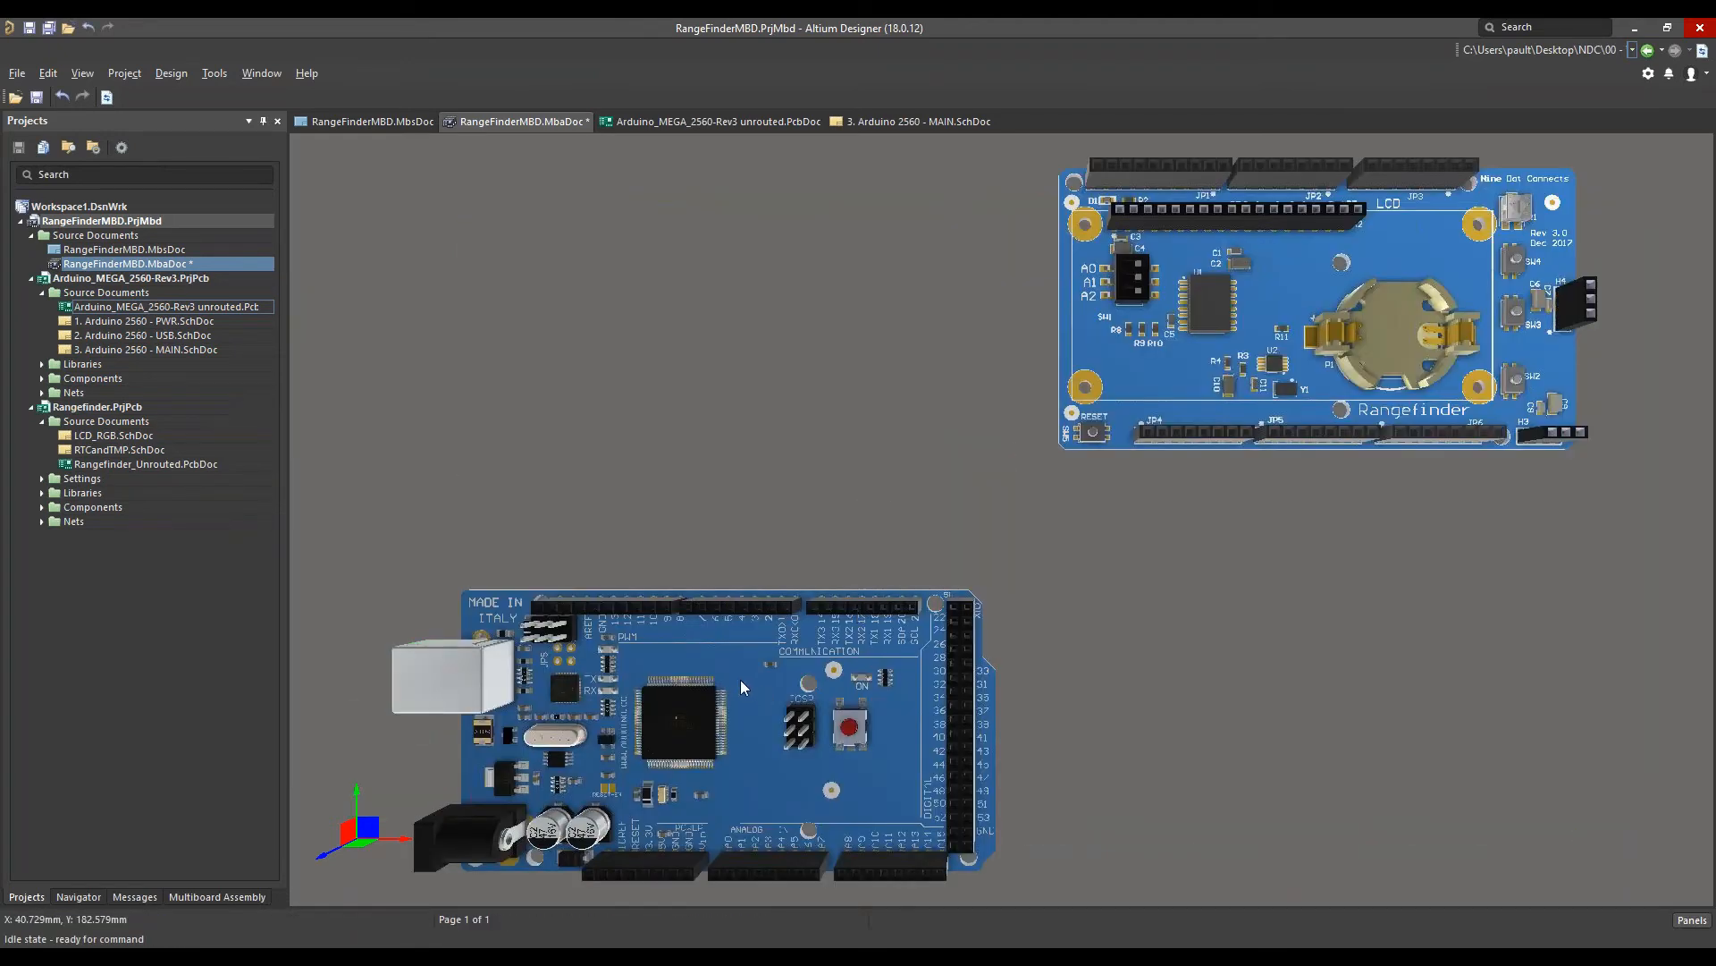
Move the MEGA board upward in the assembly, closer to the level of the RANGEFINDER board, and deselect it
left_click(740, 680)
left_click_drag(728, 658, 717, 470)
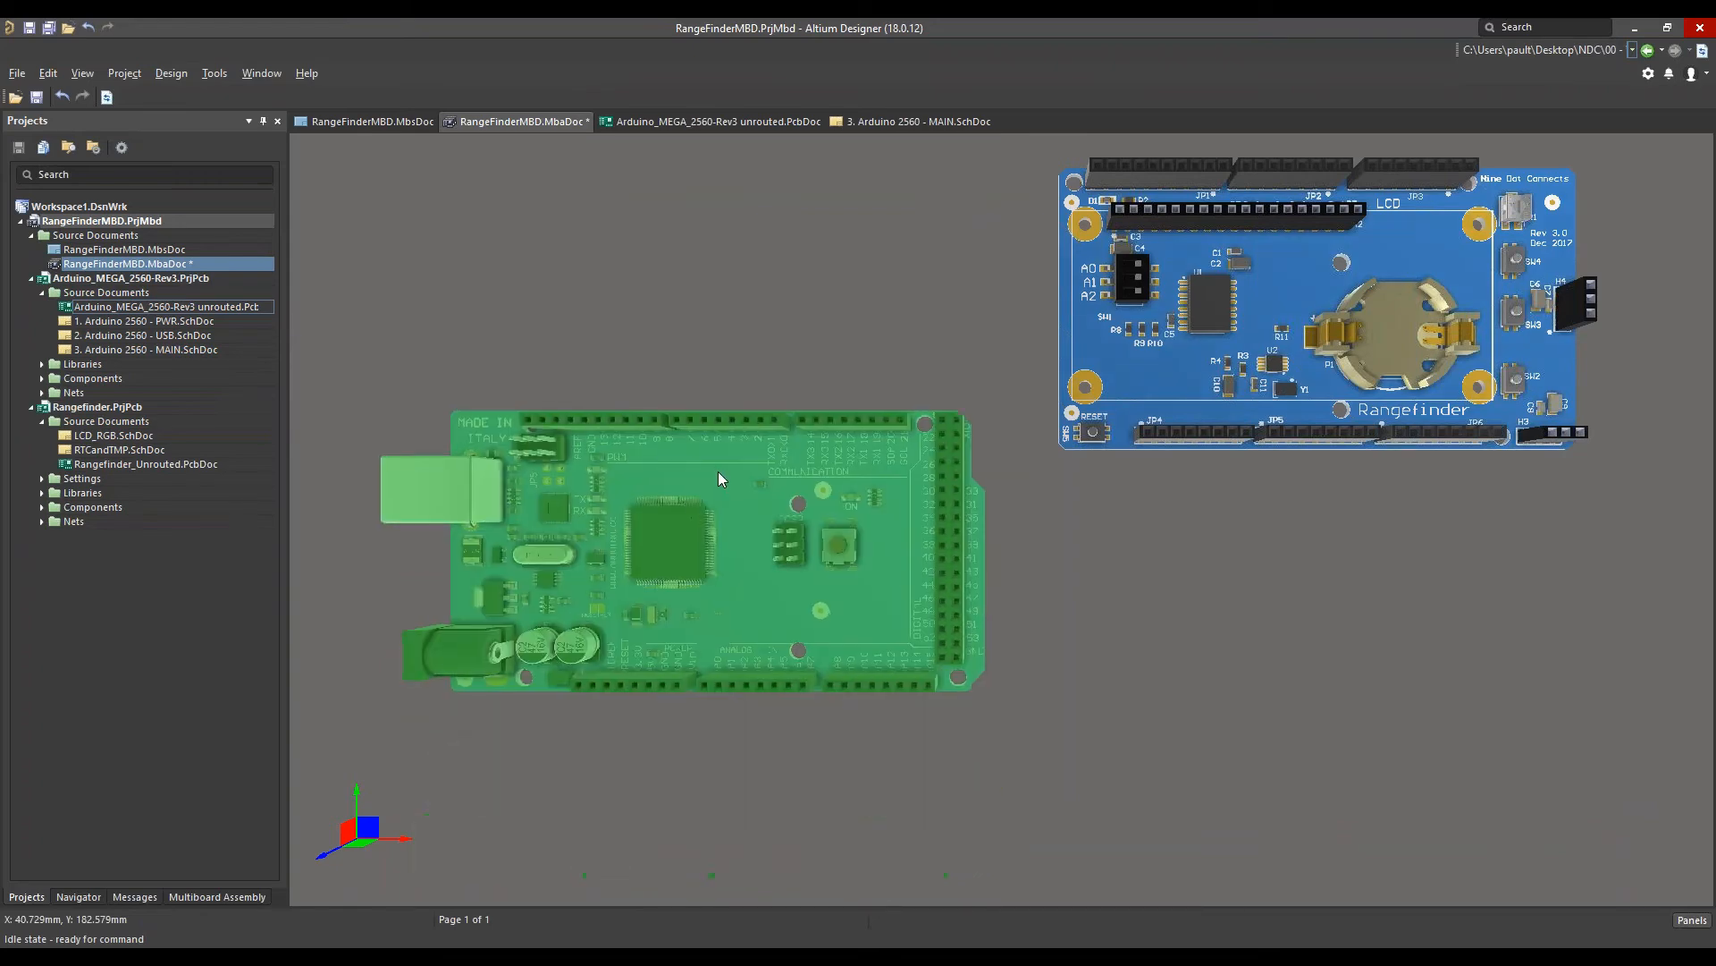
left_click(725, 782)
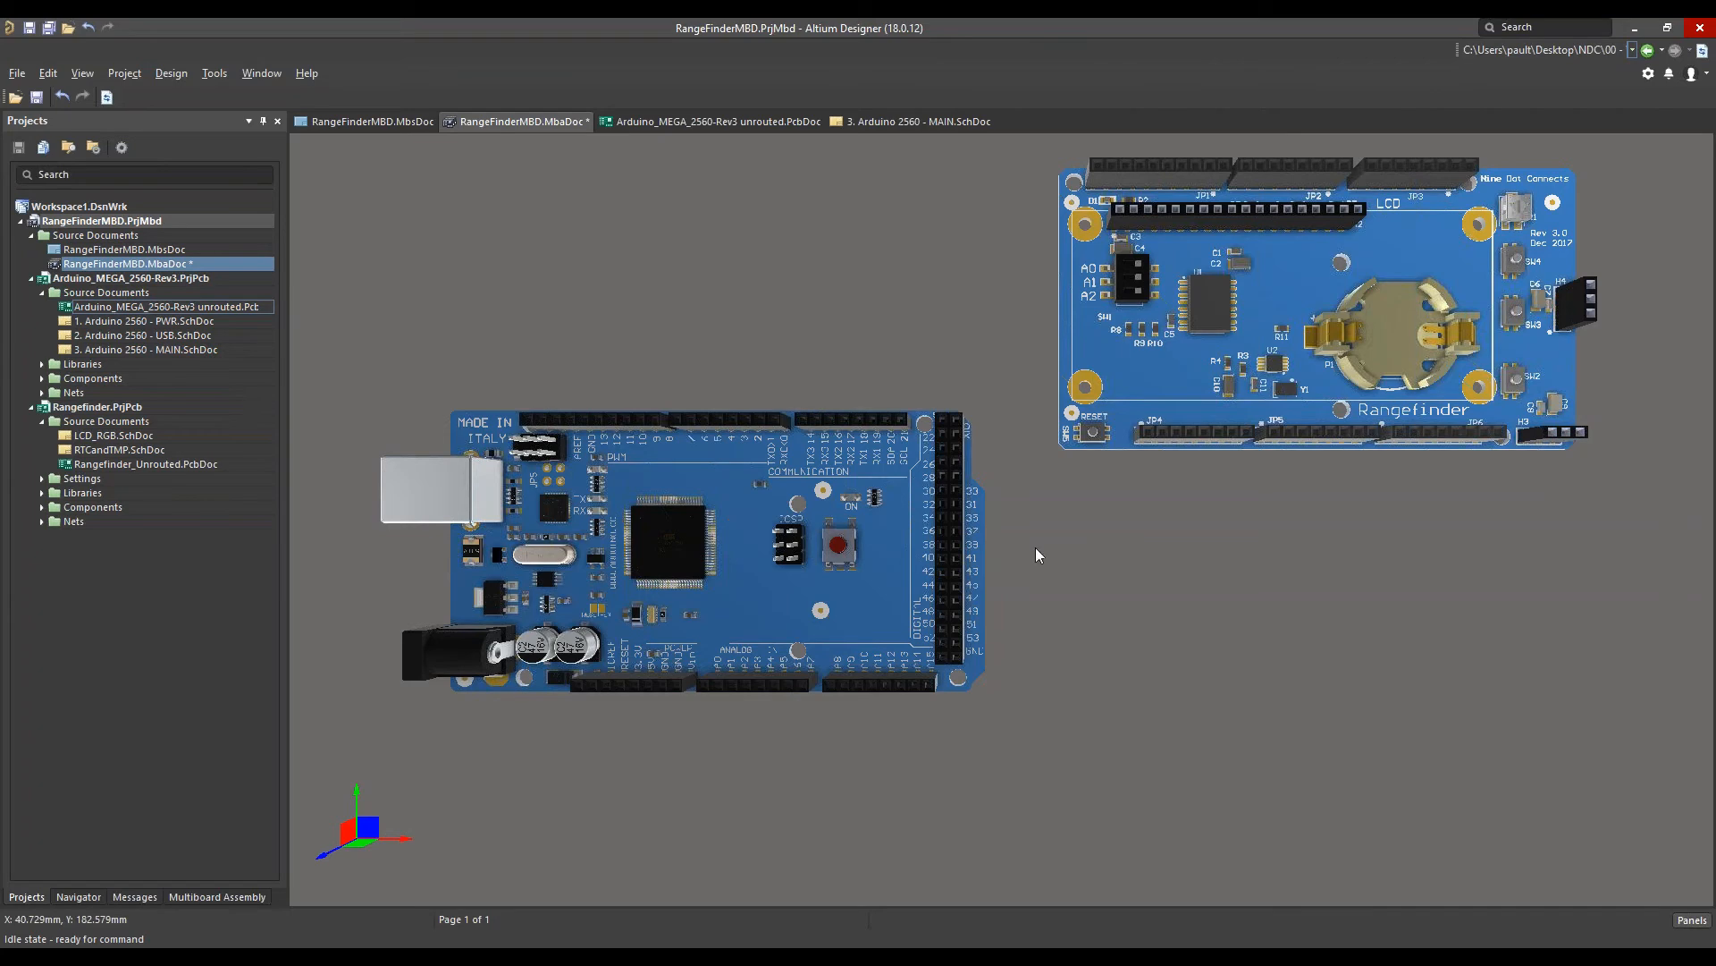
Move the RANGEFINDER board down so it sits beside the MEGA board, and select it again to show its axis handles
left_click(879, 593)
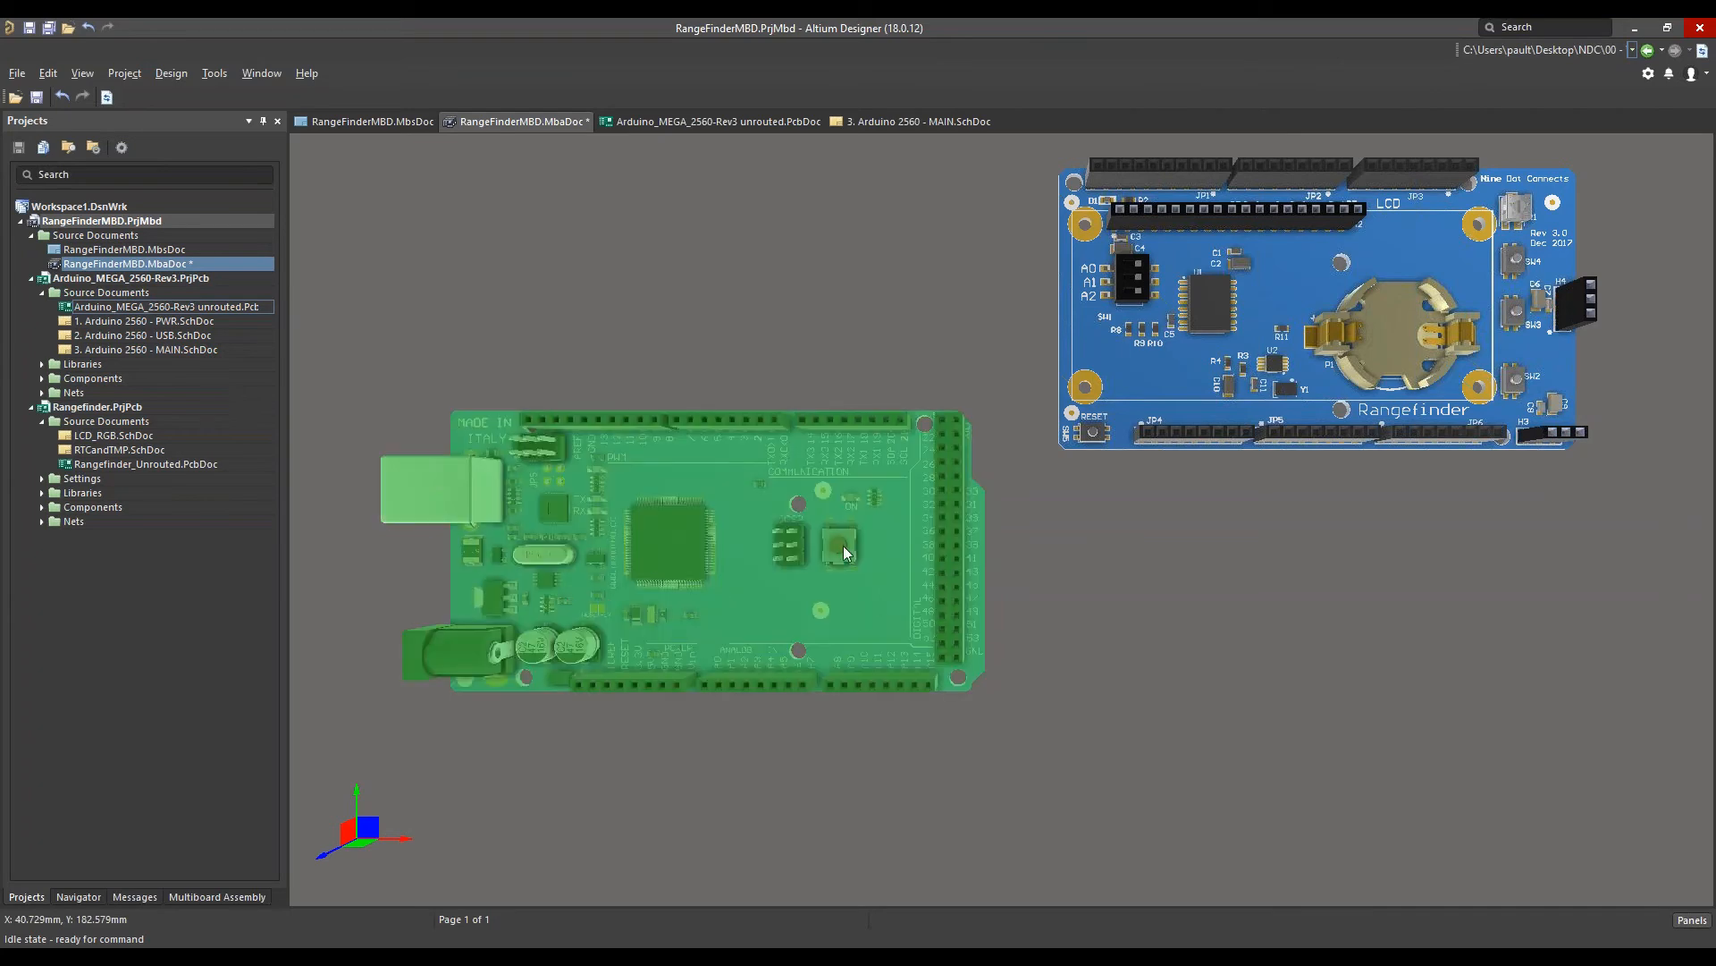
left_click(1118, 351)
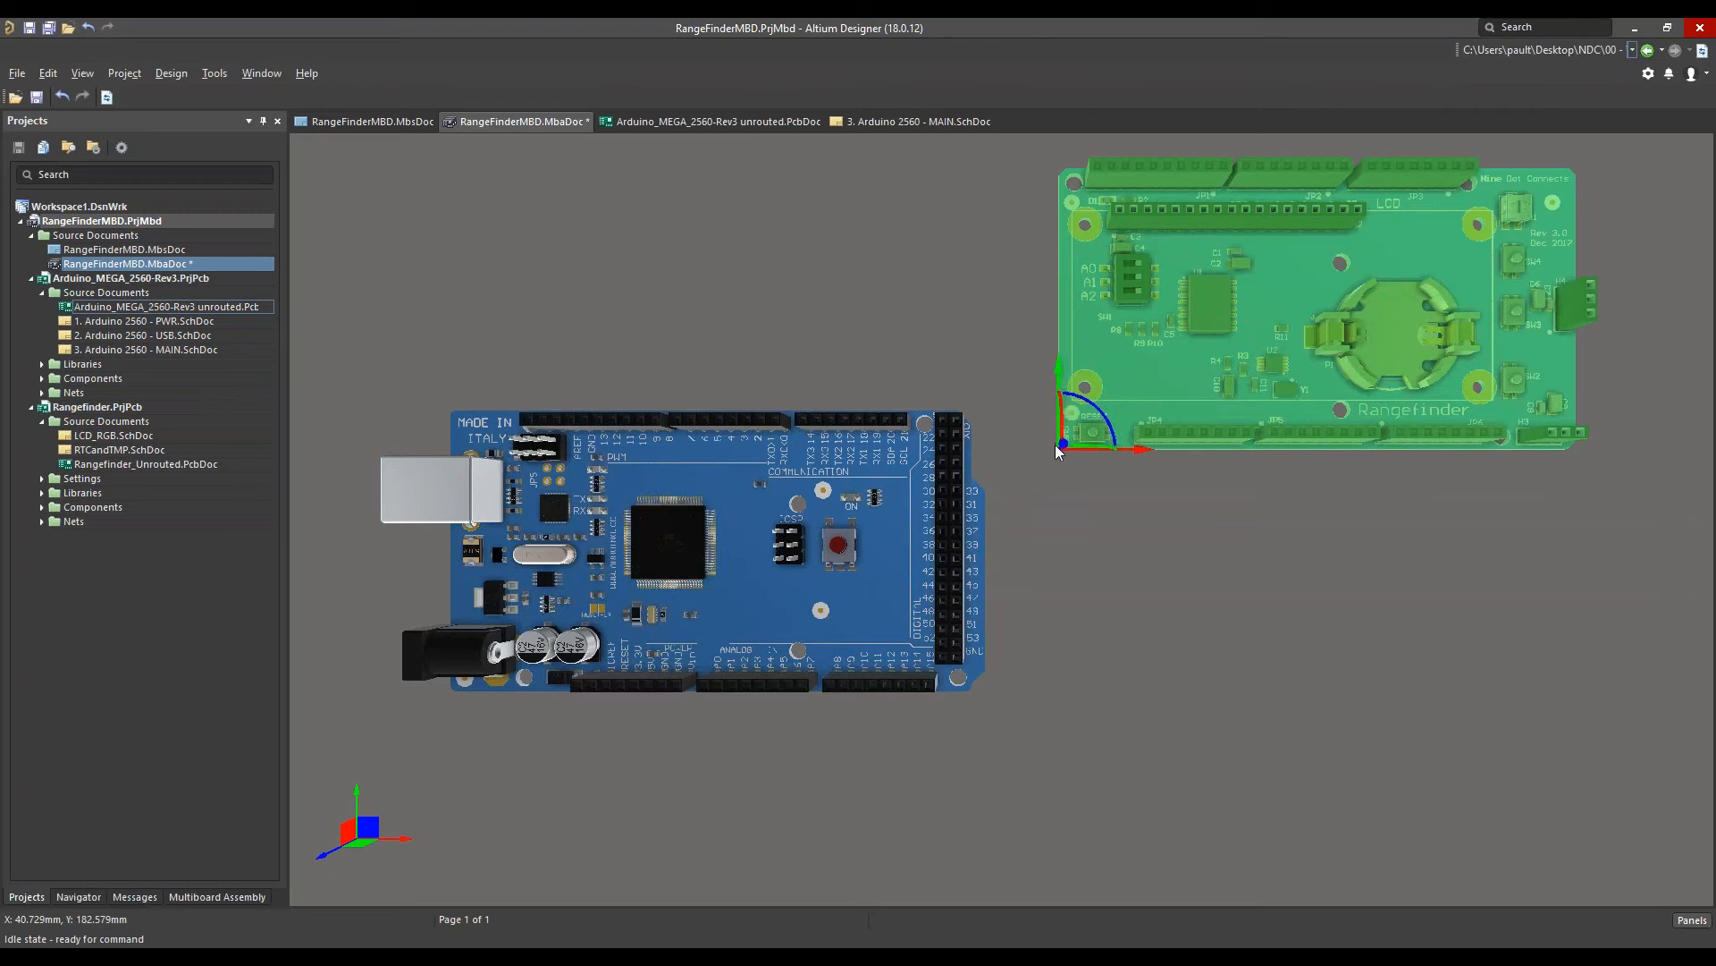
left_click(1075, 494)
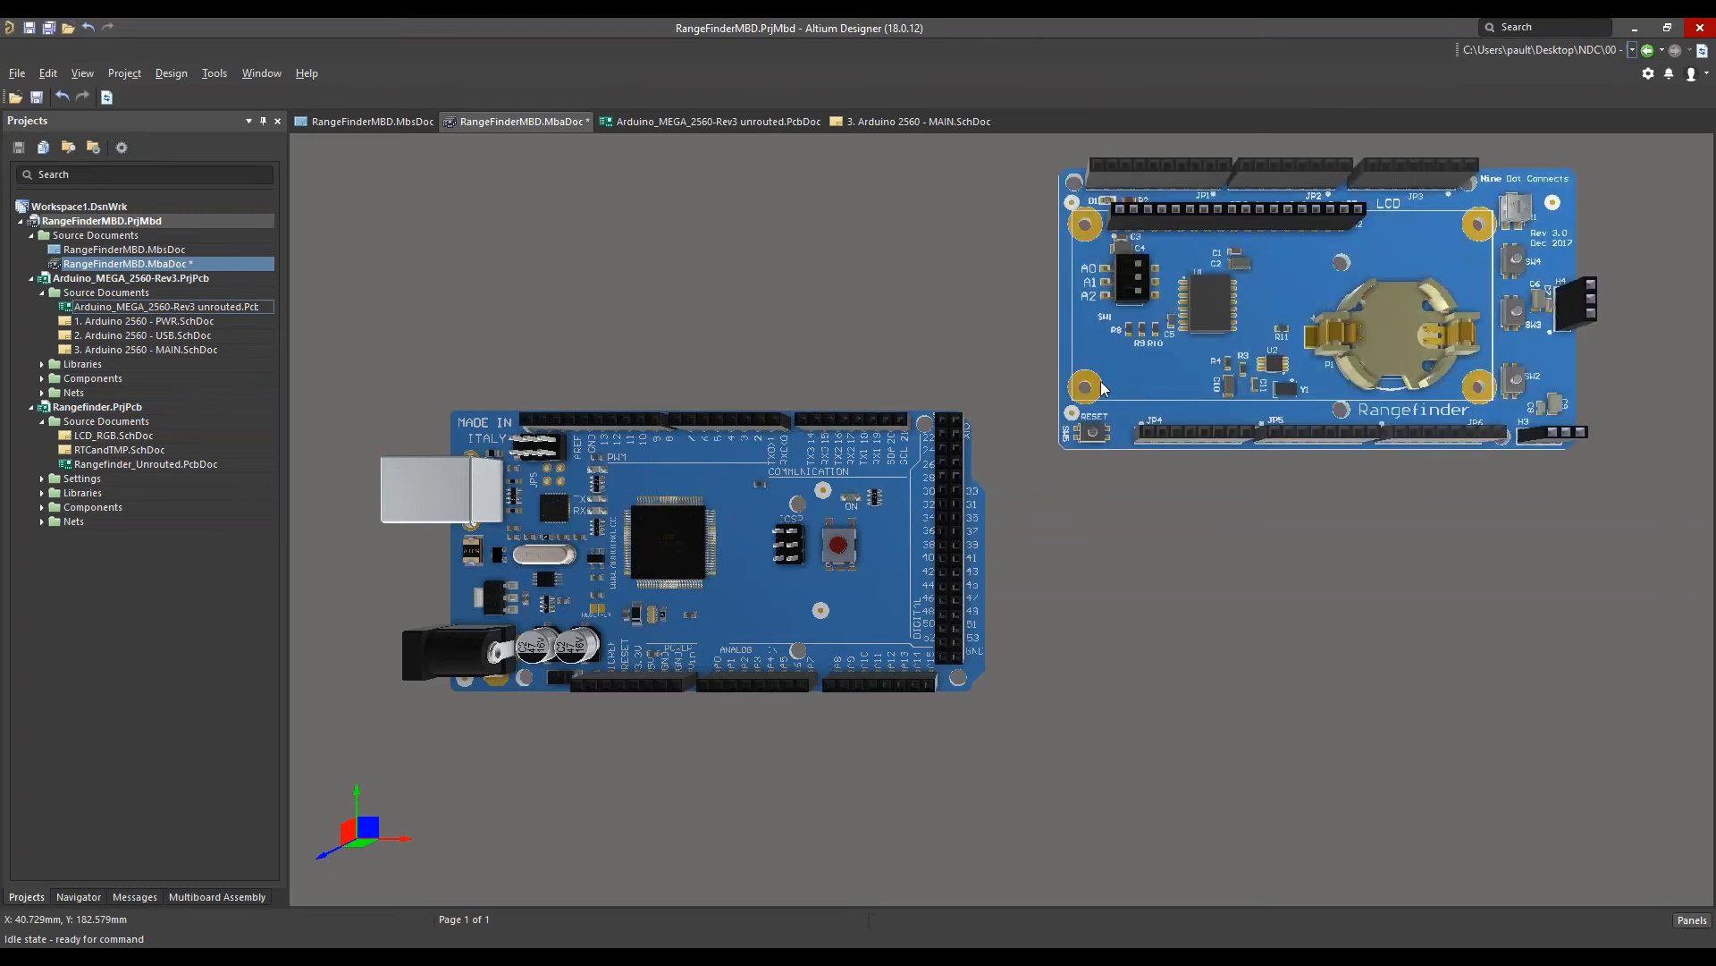
left_click(1177, 378)
left_click_drag(1177, 377, 1155, 522)
left_click(1058, 644)
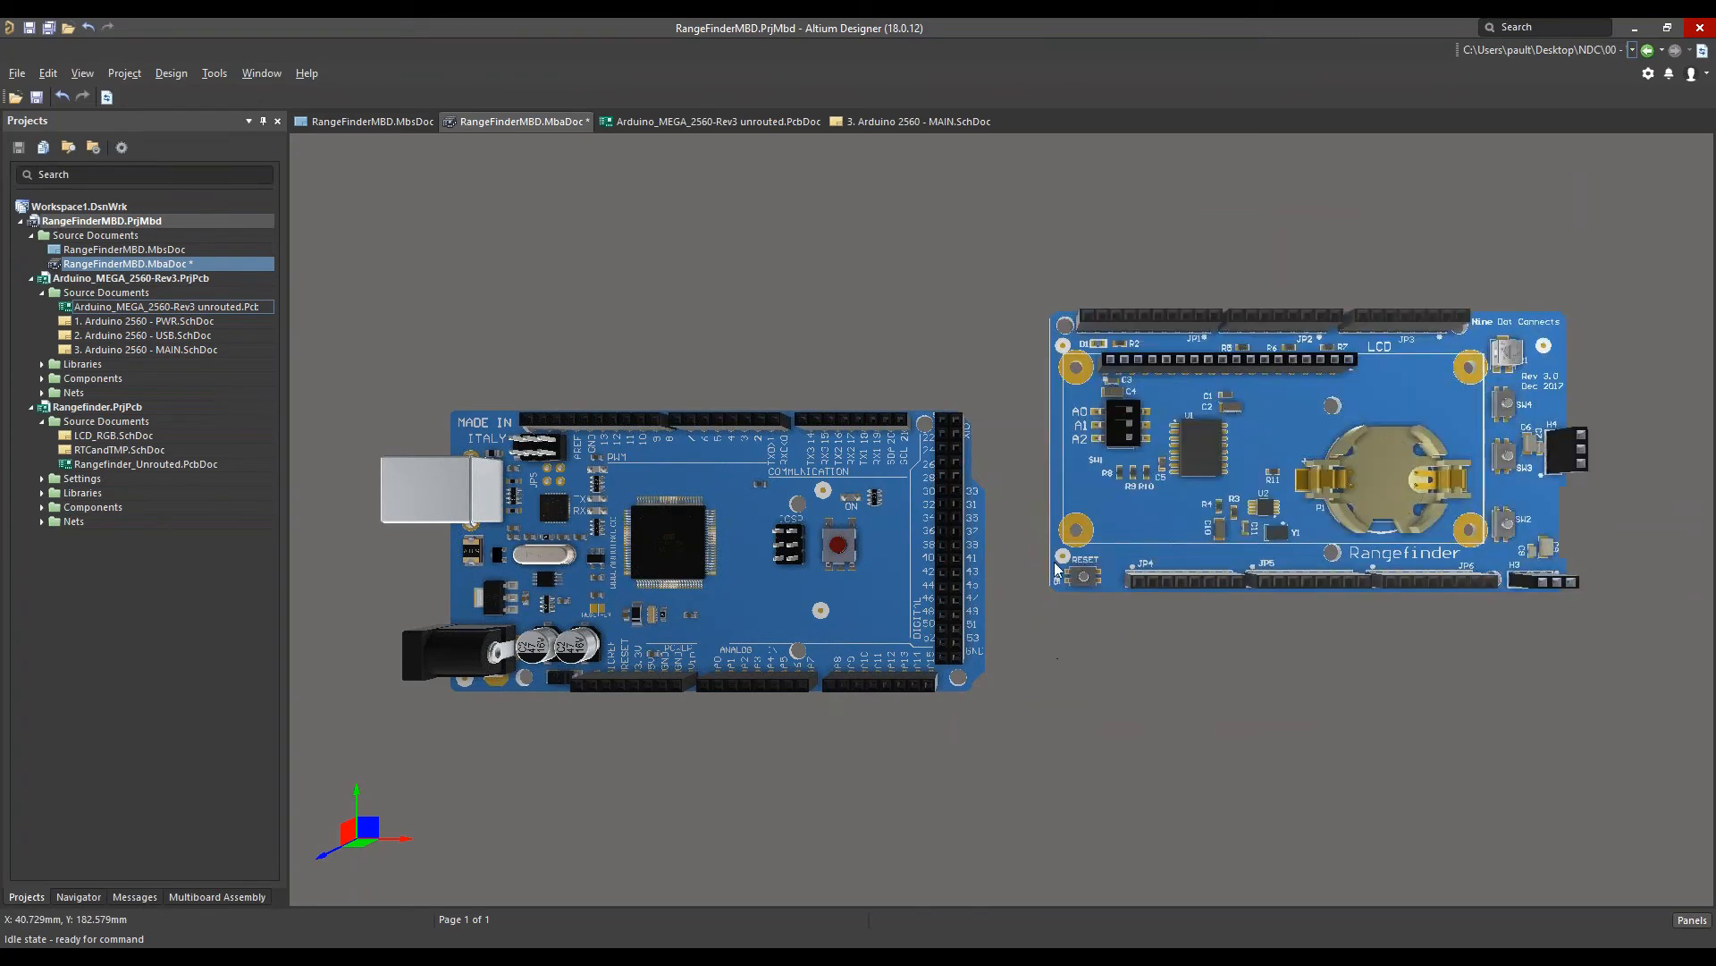
left_click(1128, 519)
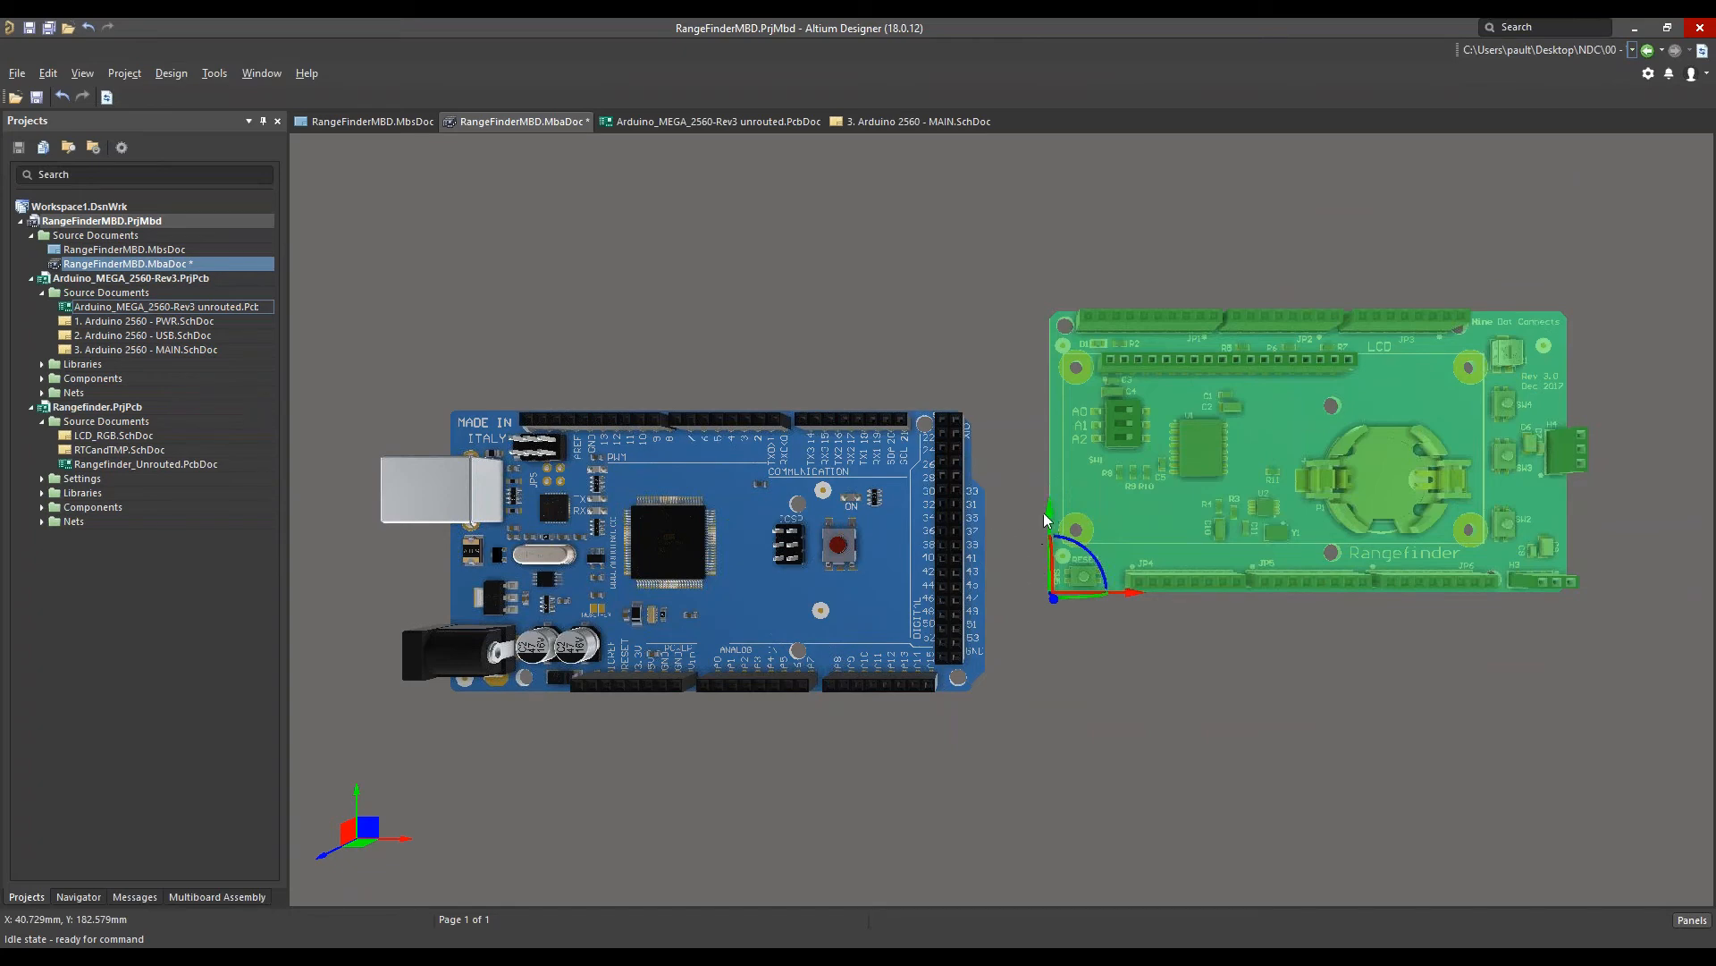
Deselect the RANGEFINDER board and inspect both boards from the side and end views, finishing in the top view
left_click(528, 759)
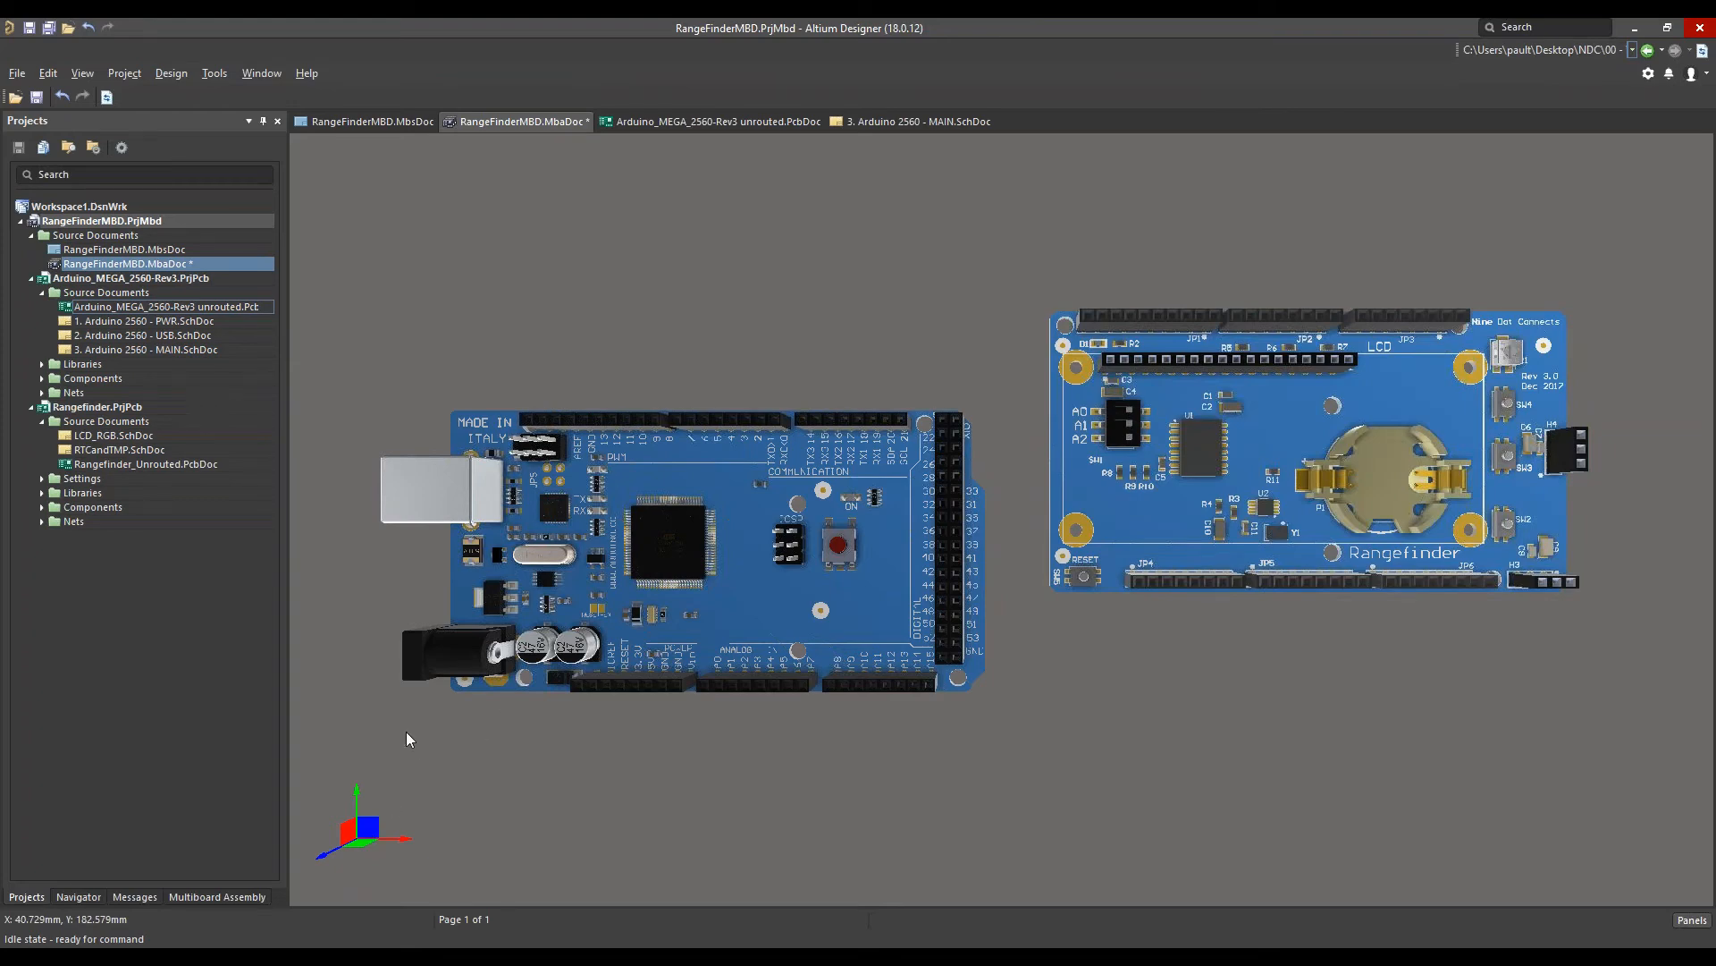
left_click(347, 830)
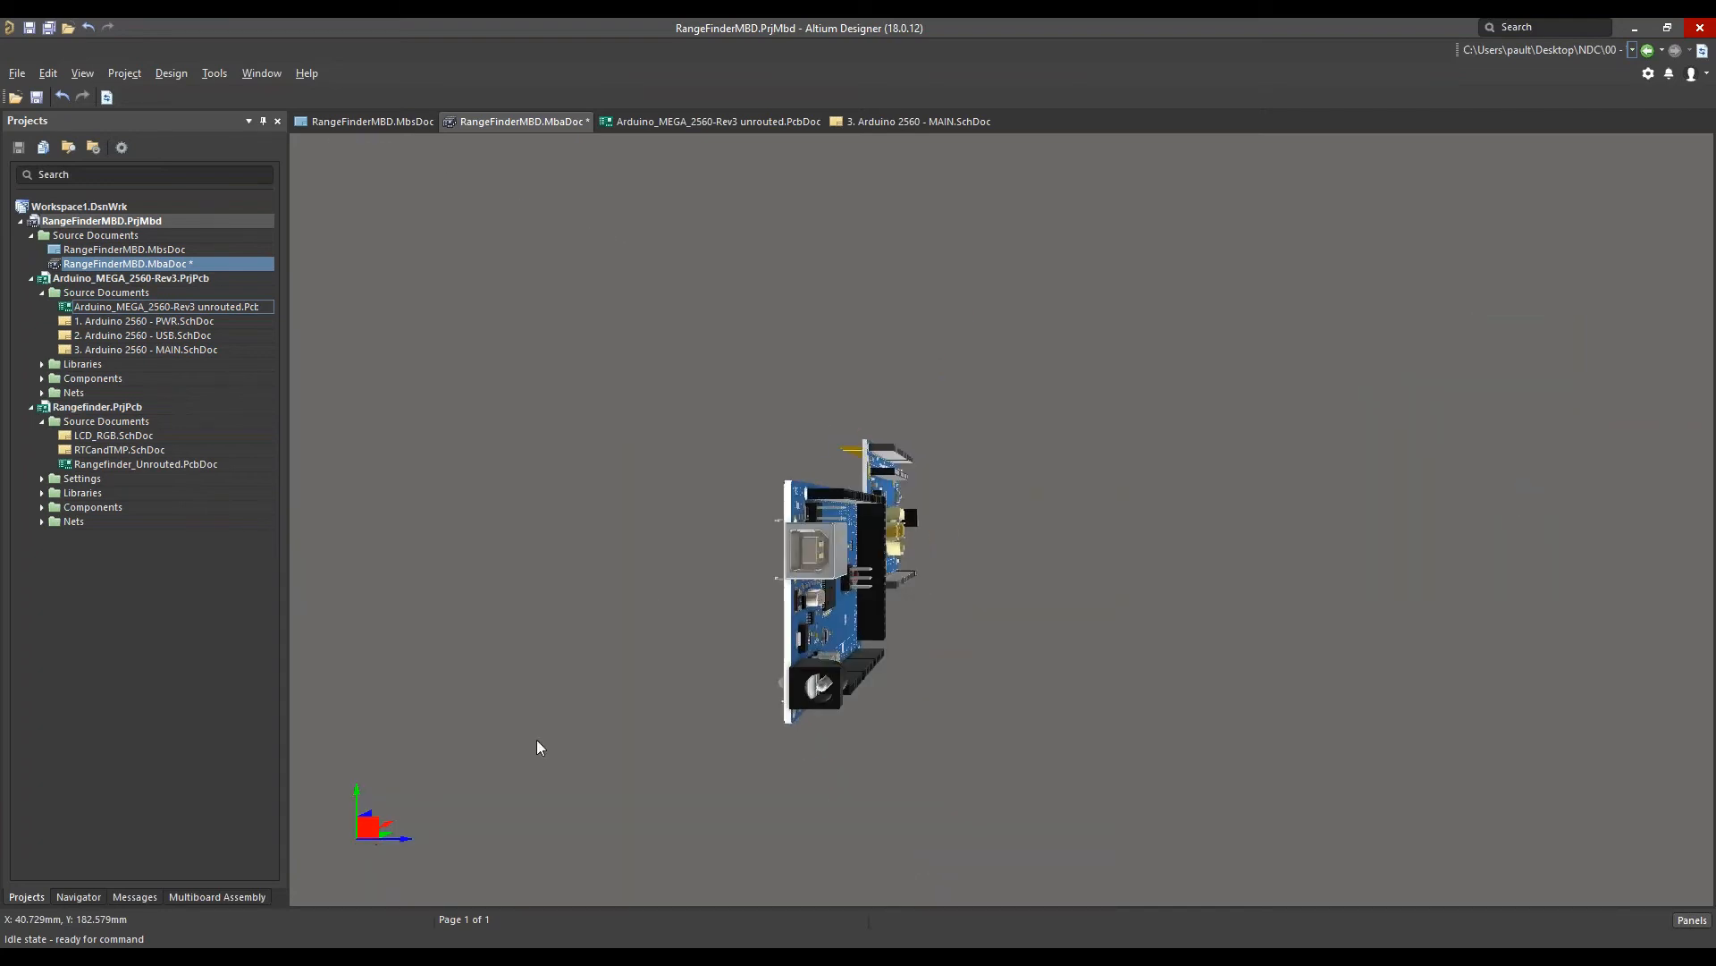
left_click(368, 835)
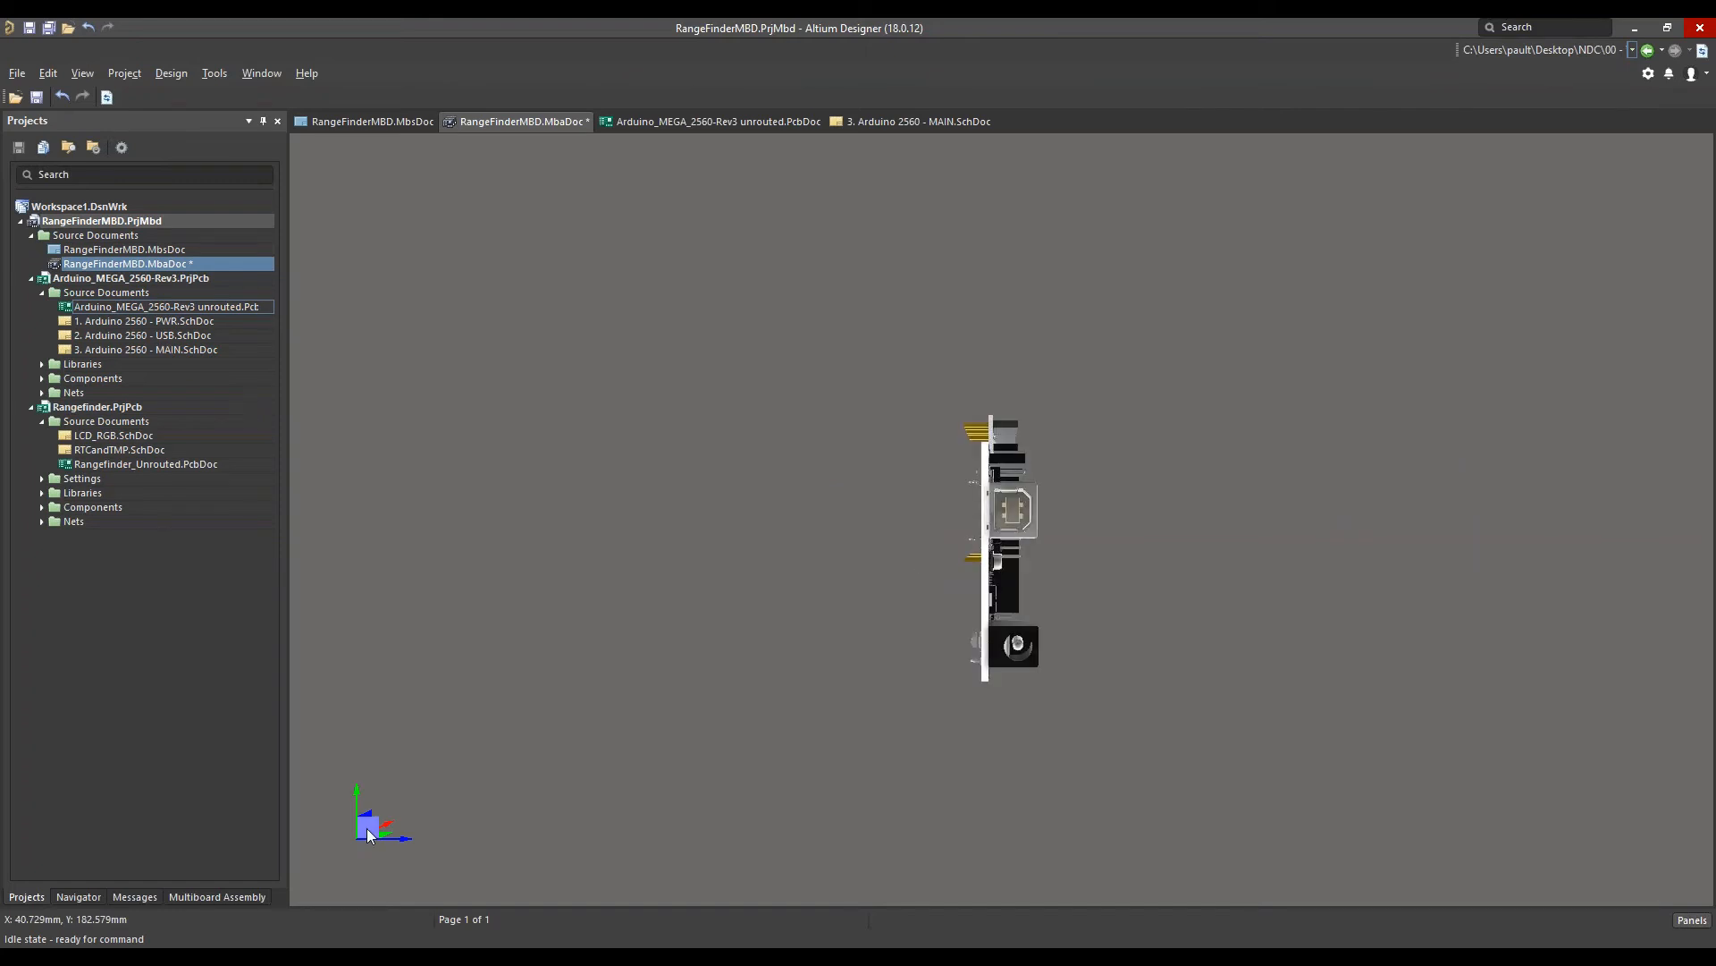
left_click(369, 835)
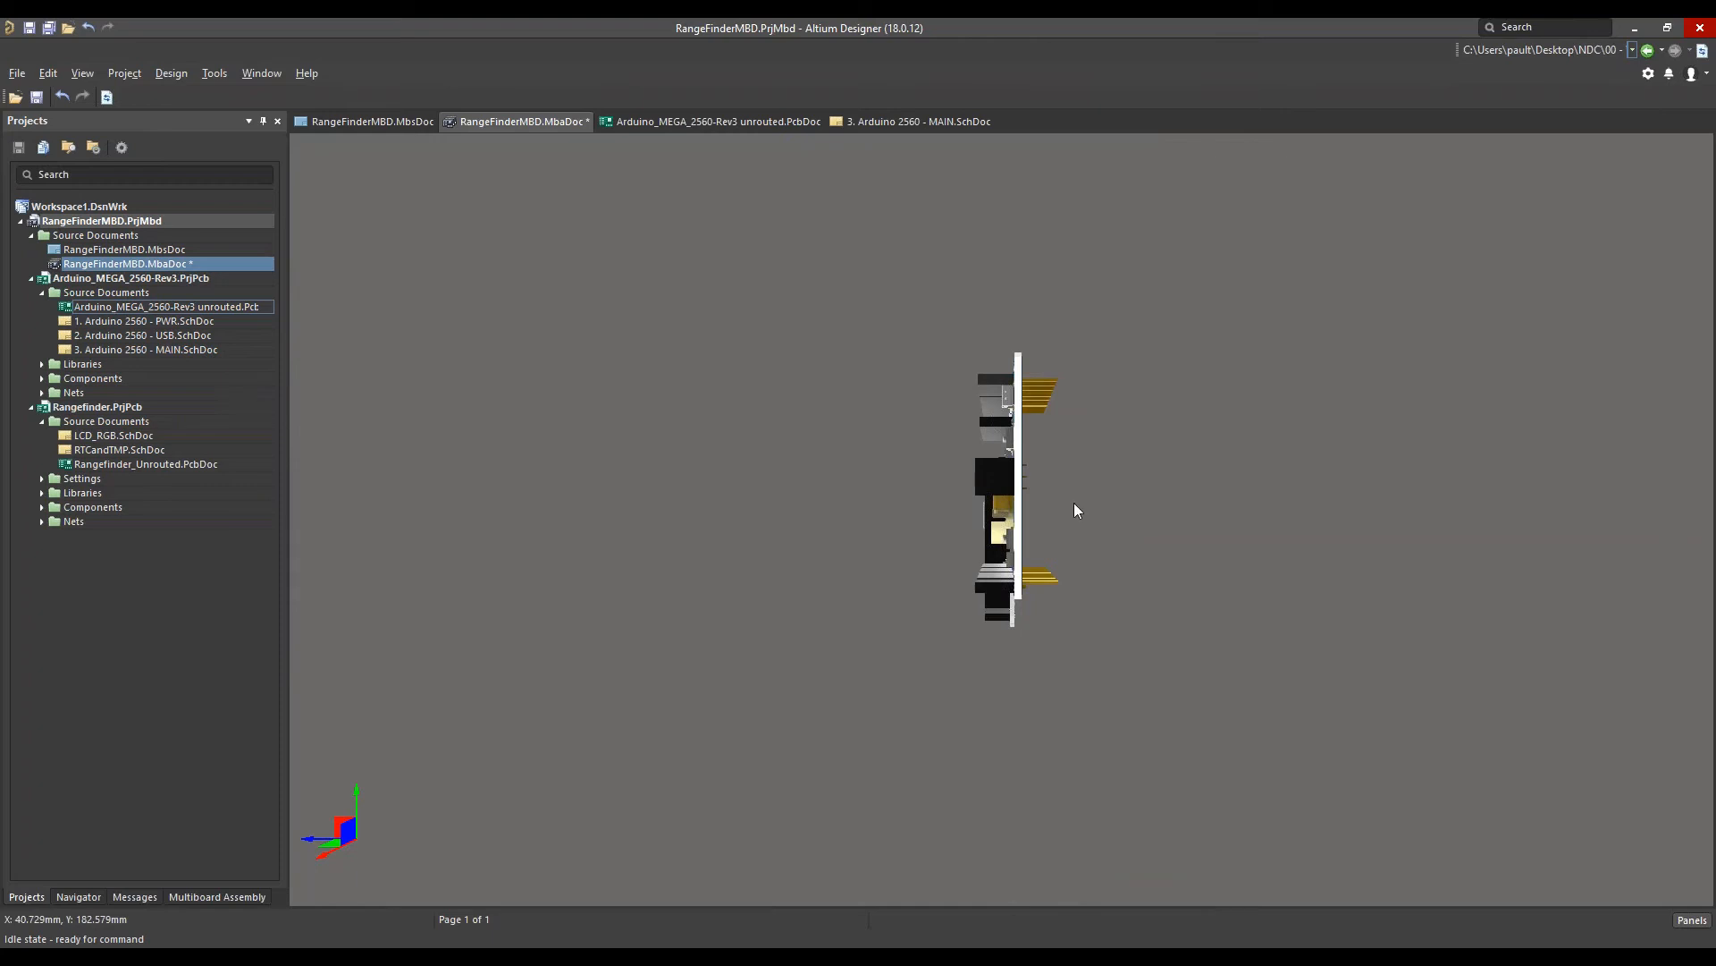
left_click(335, 852)
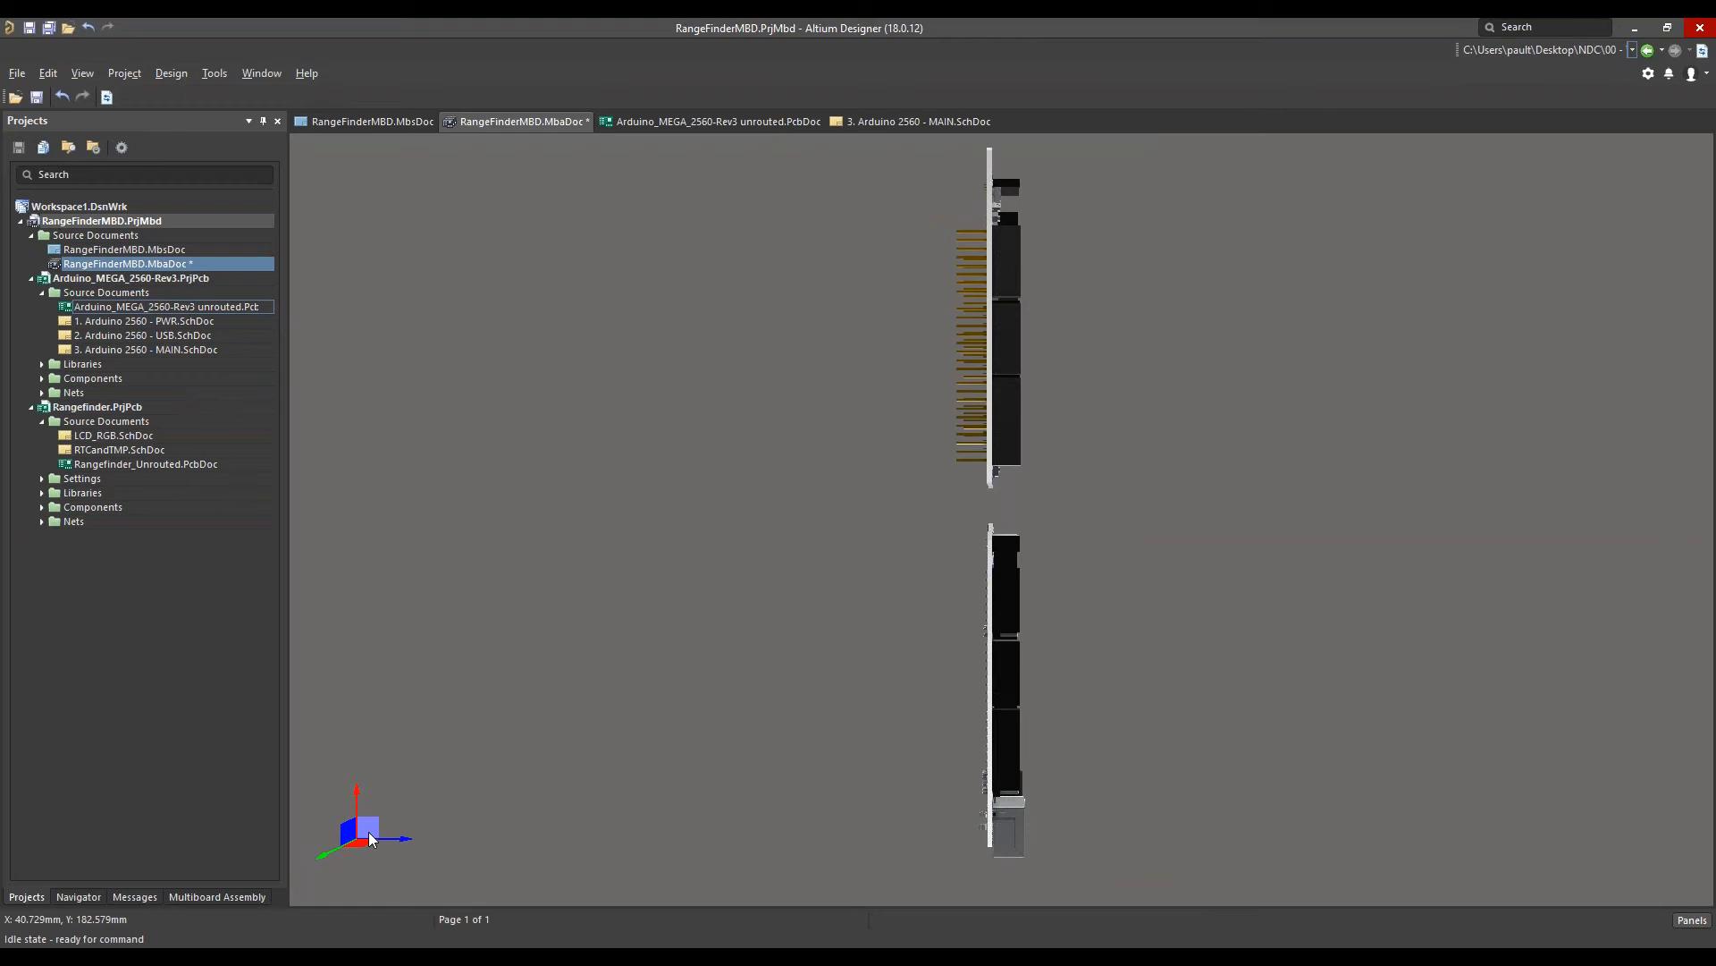
left_click(371, 838)
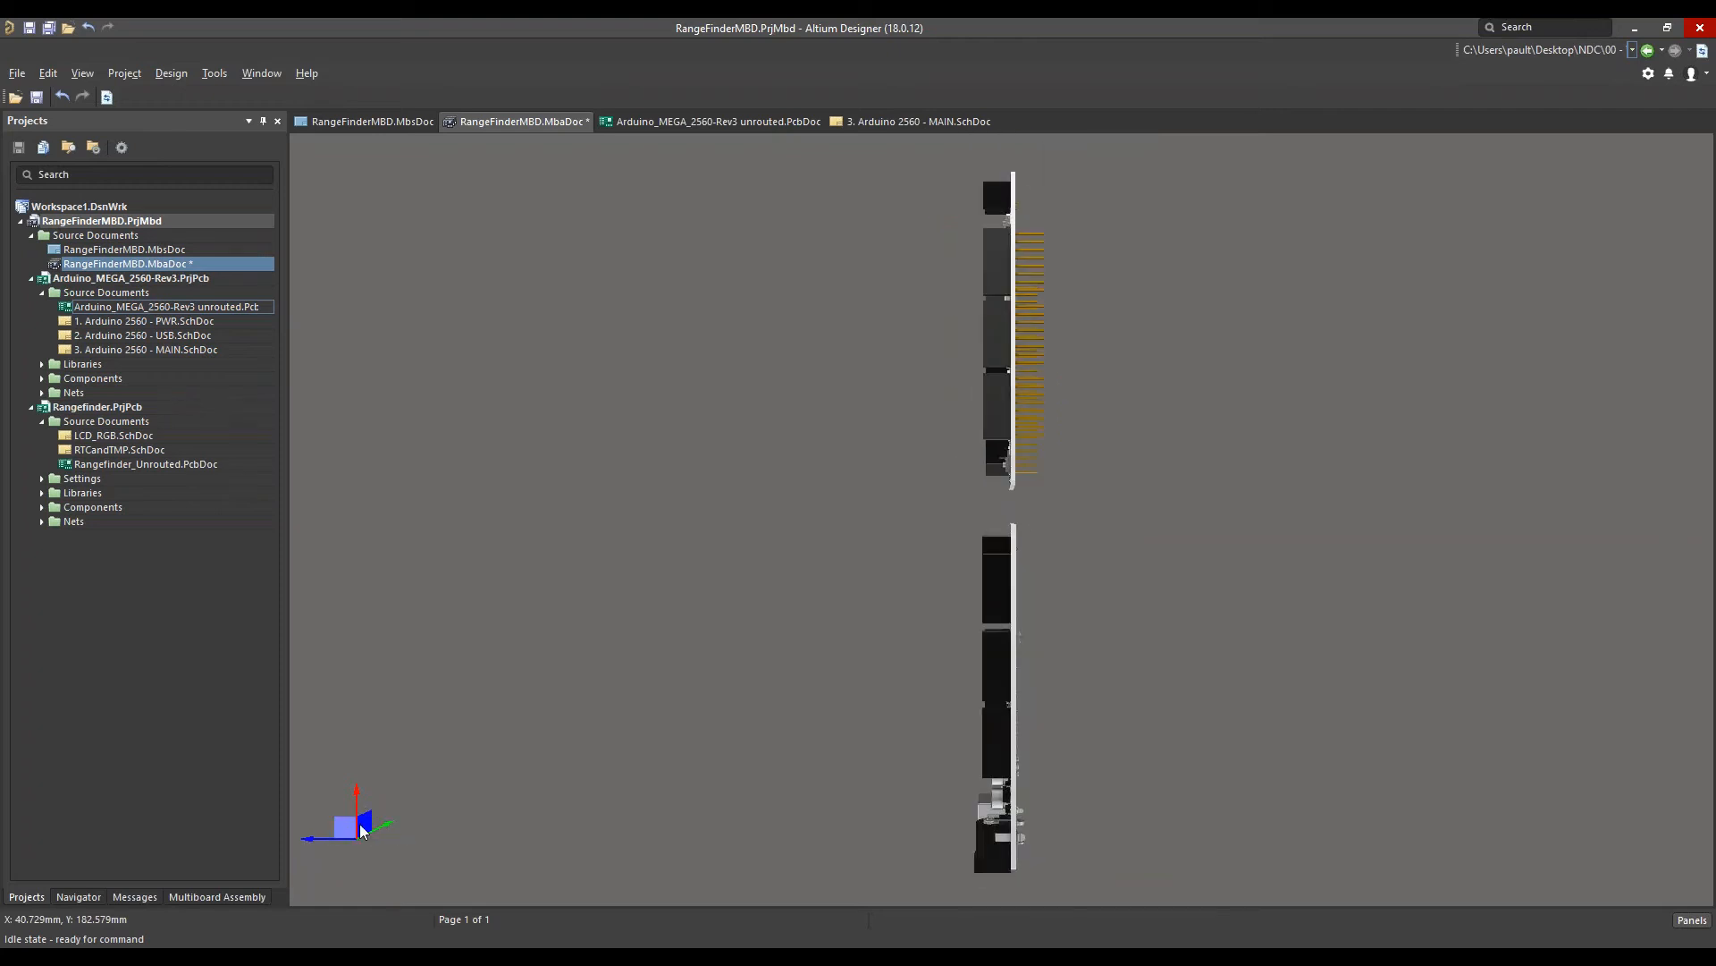
left_click(365, 821)
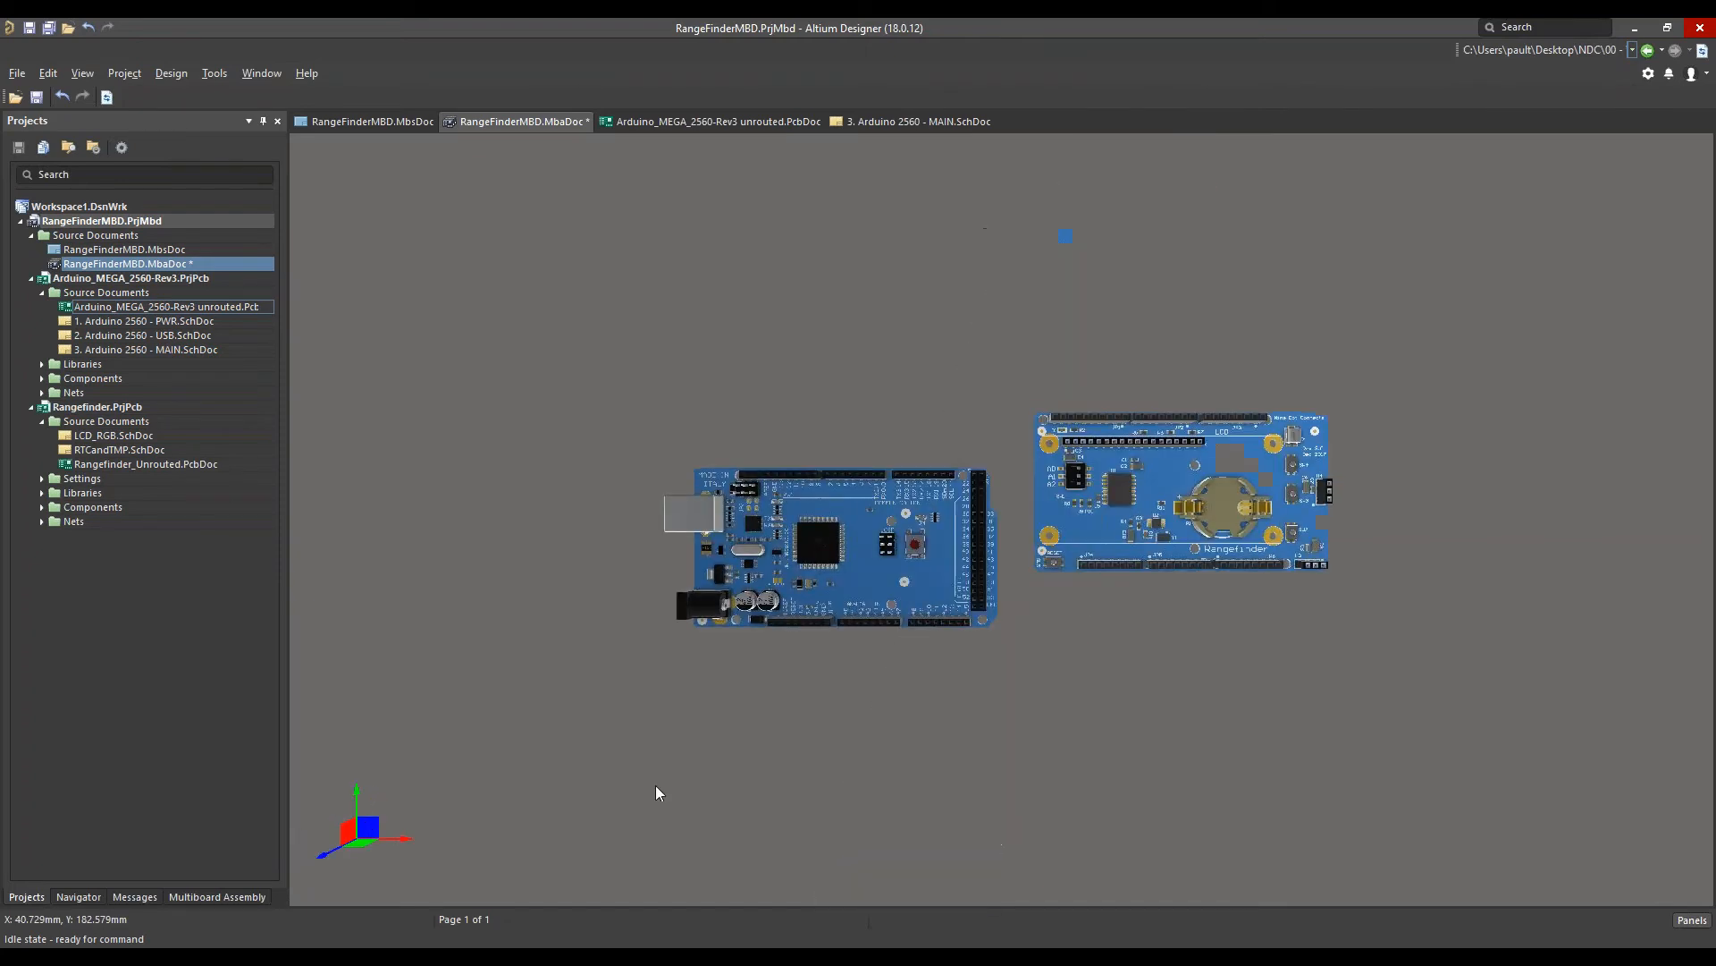
Raise the RANGEFINDER board along its vertical axis, slide it sideways until it sits above the MEGA board, and deselect it
right_click_drag(887, 689, 765, 698)
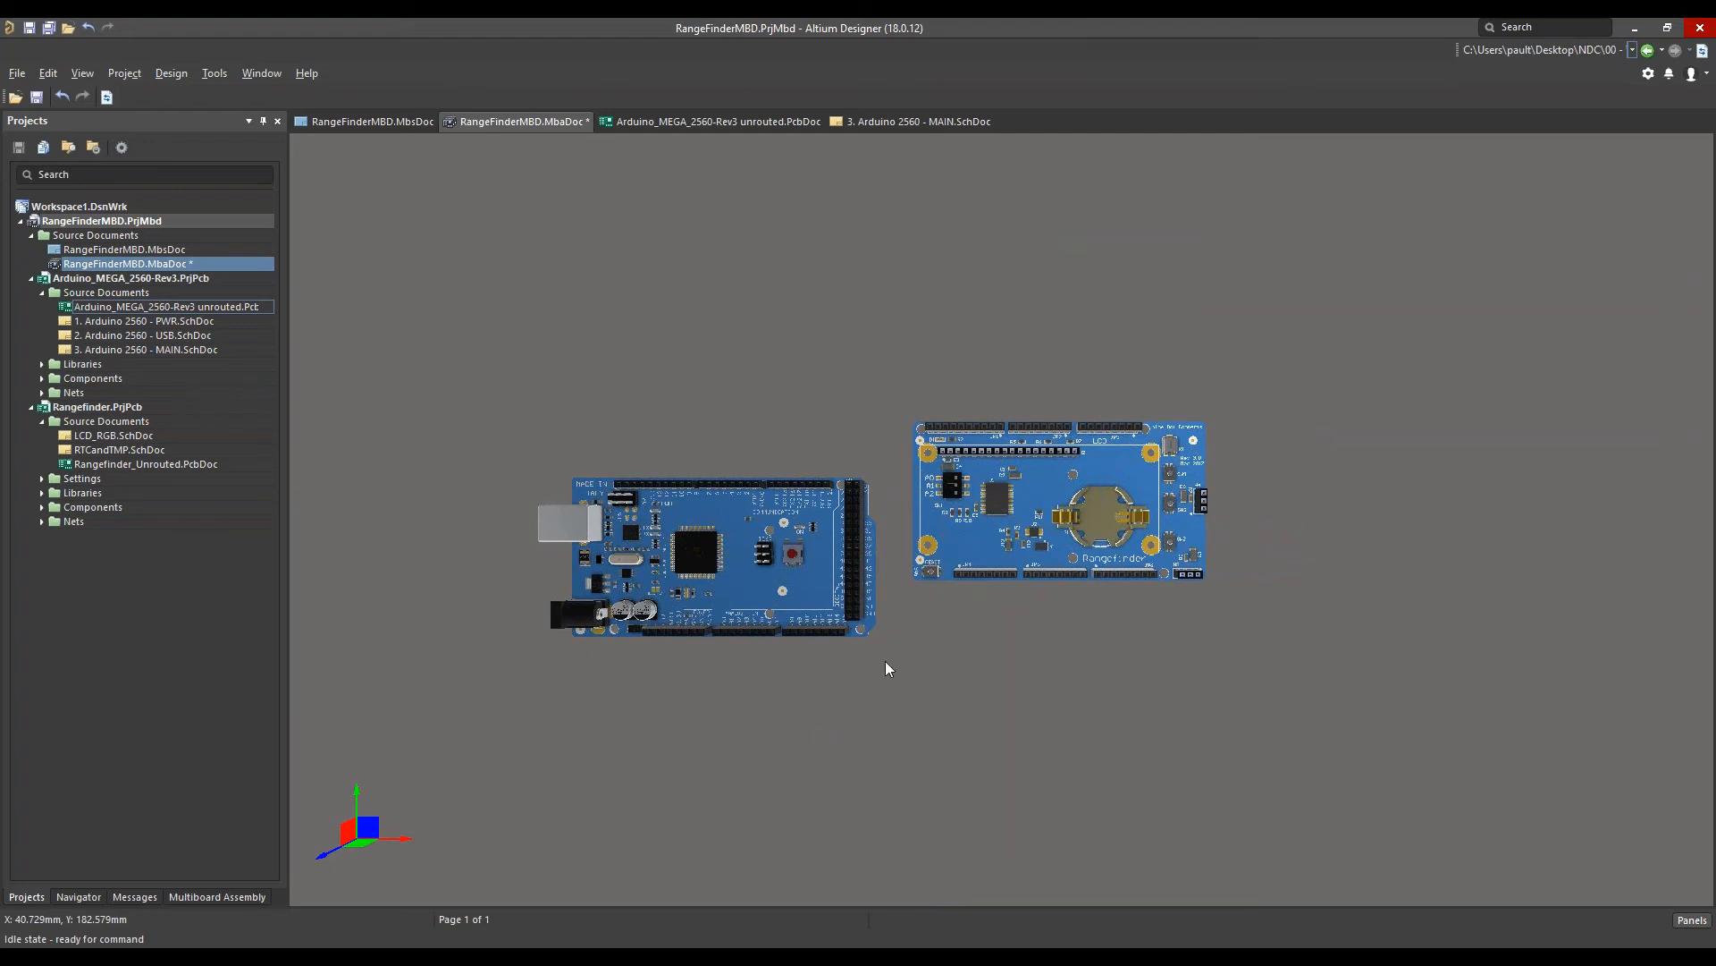
right_click_drag(881, 678, 885, 483, "shift")
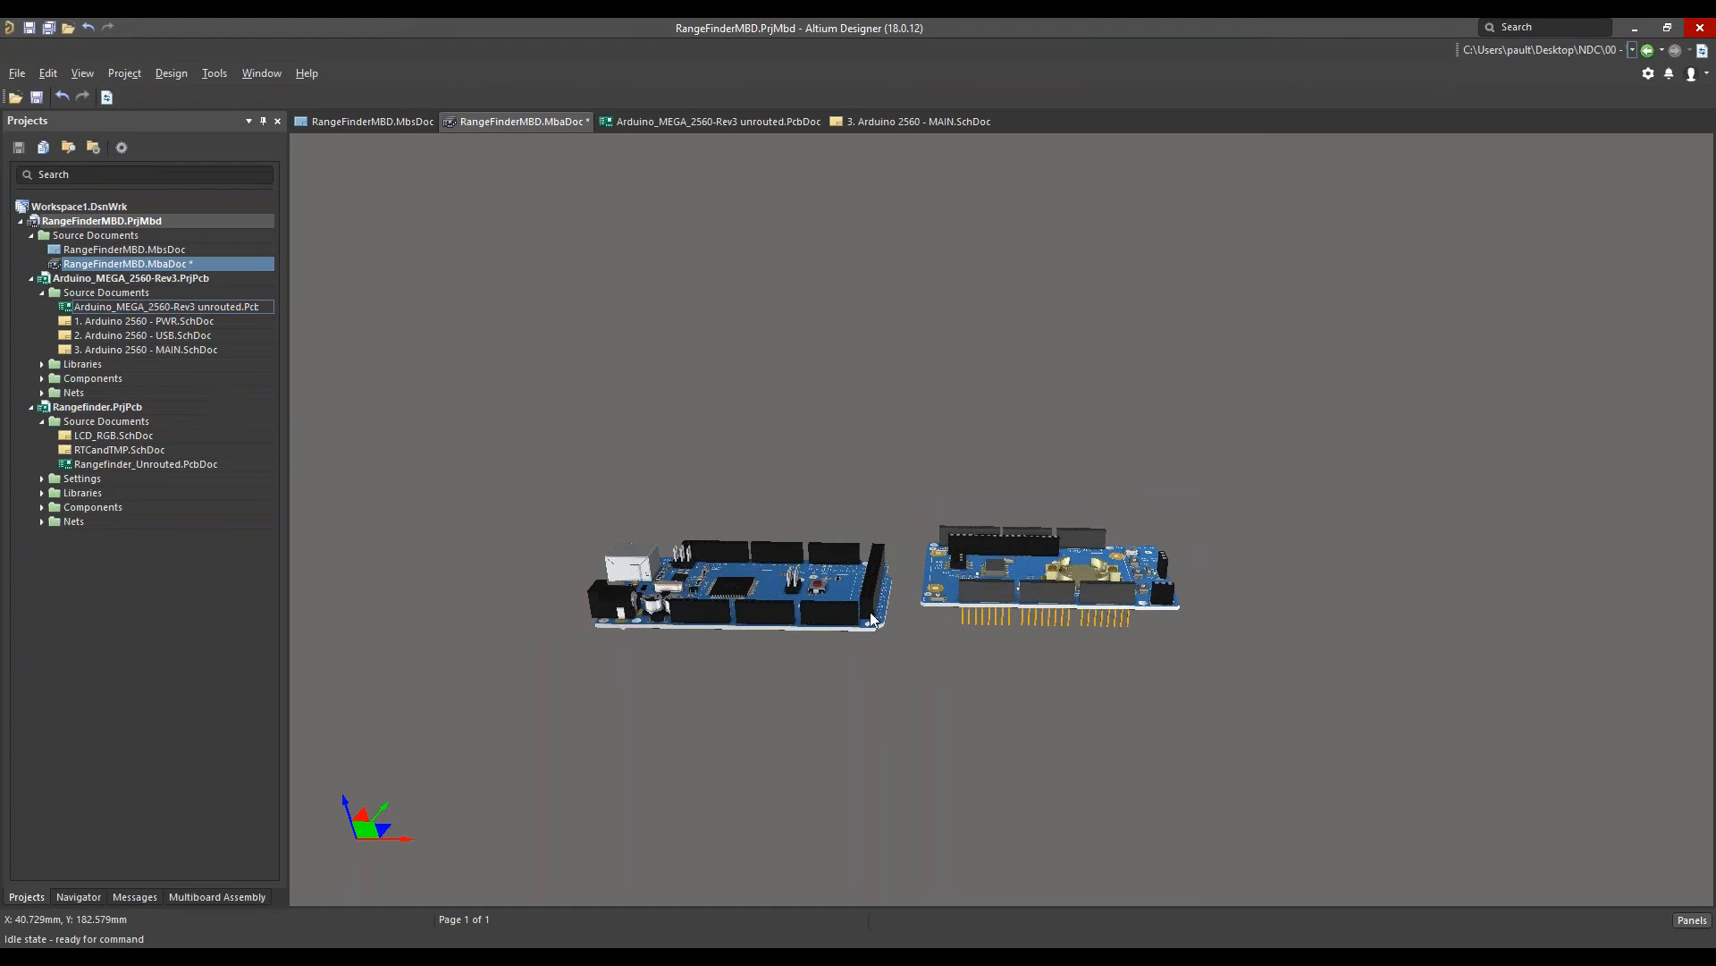
scroll(975, 545, "up", 4, "ctrl")
right_click_drag(862, 749, 1009, 764)
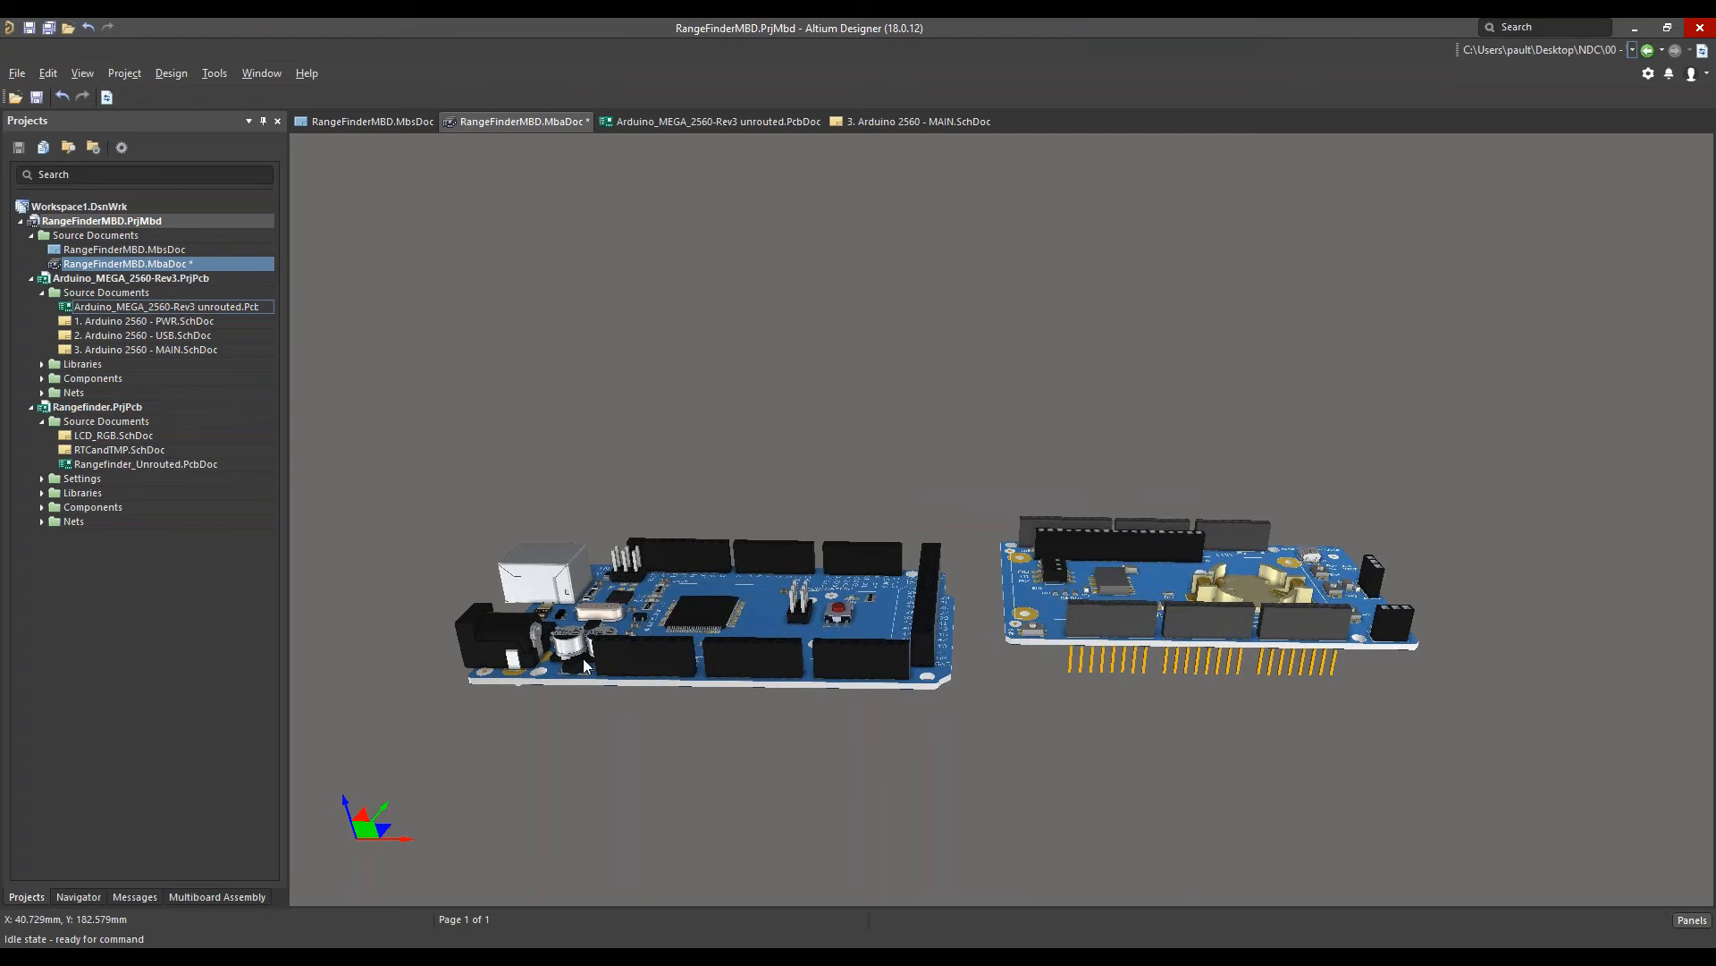
left_click(1022, 608)
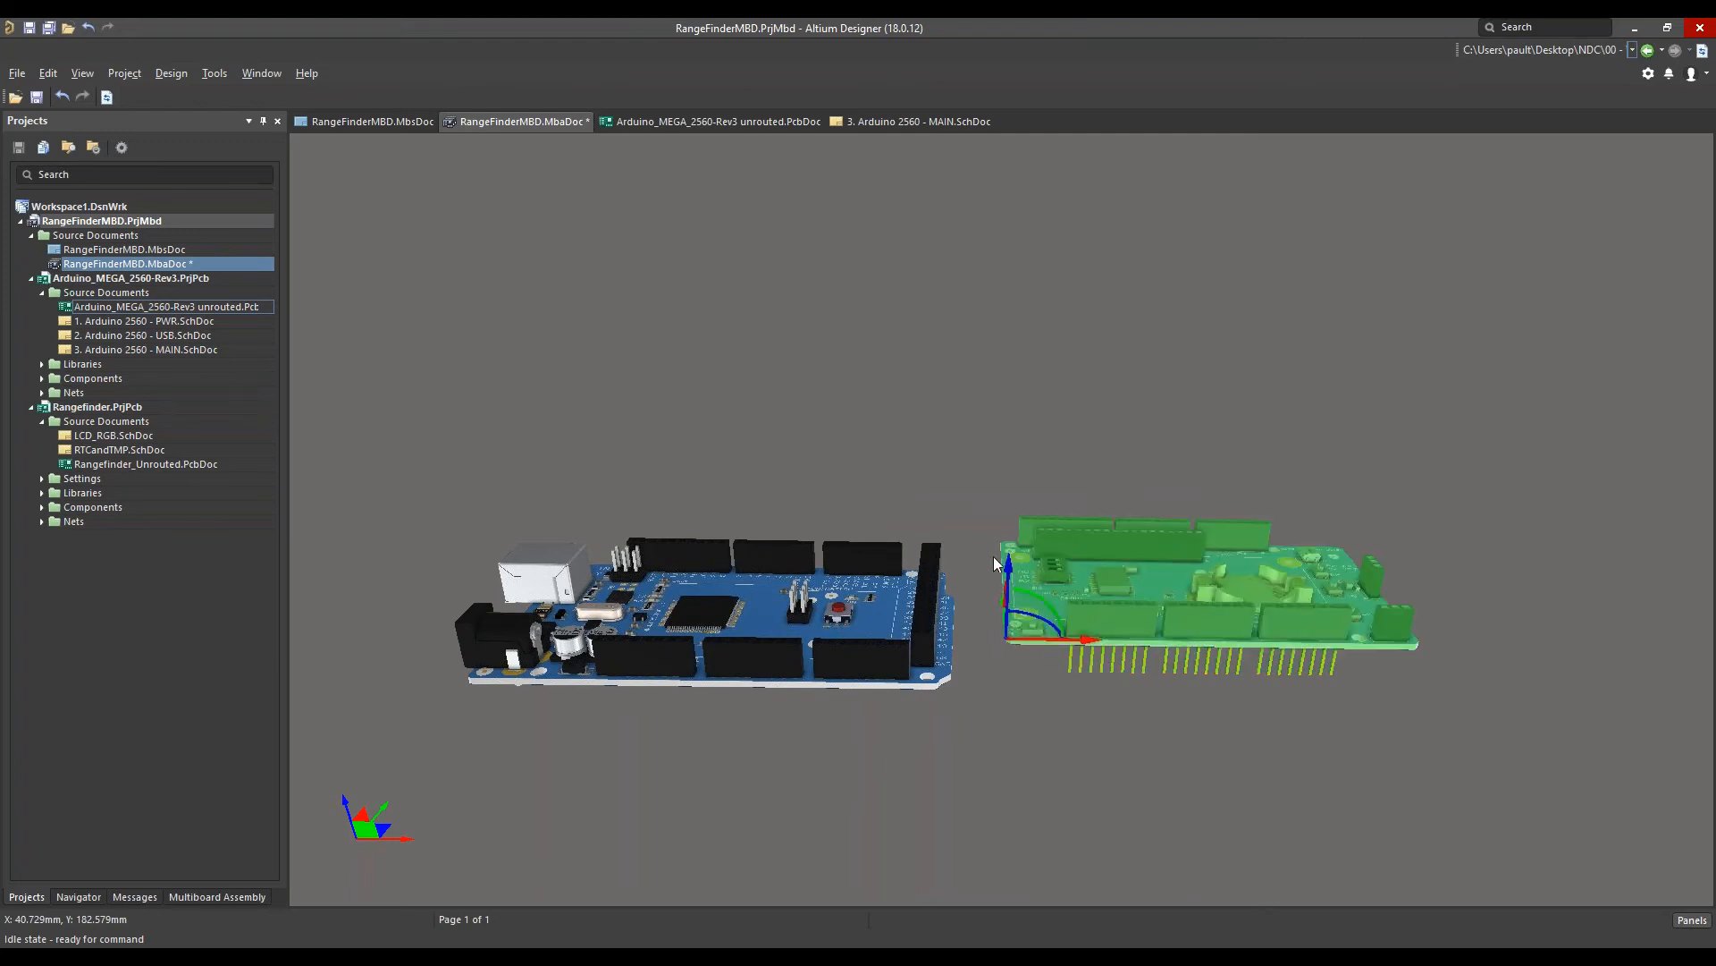
left_click_drag(1008, 569, 945, 402)
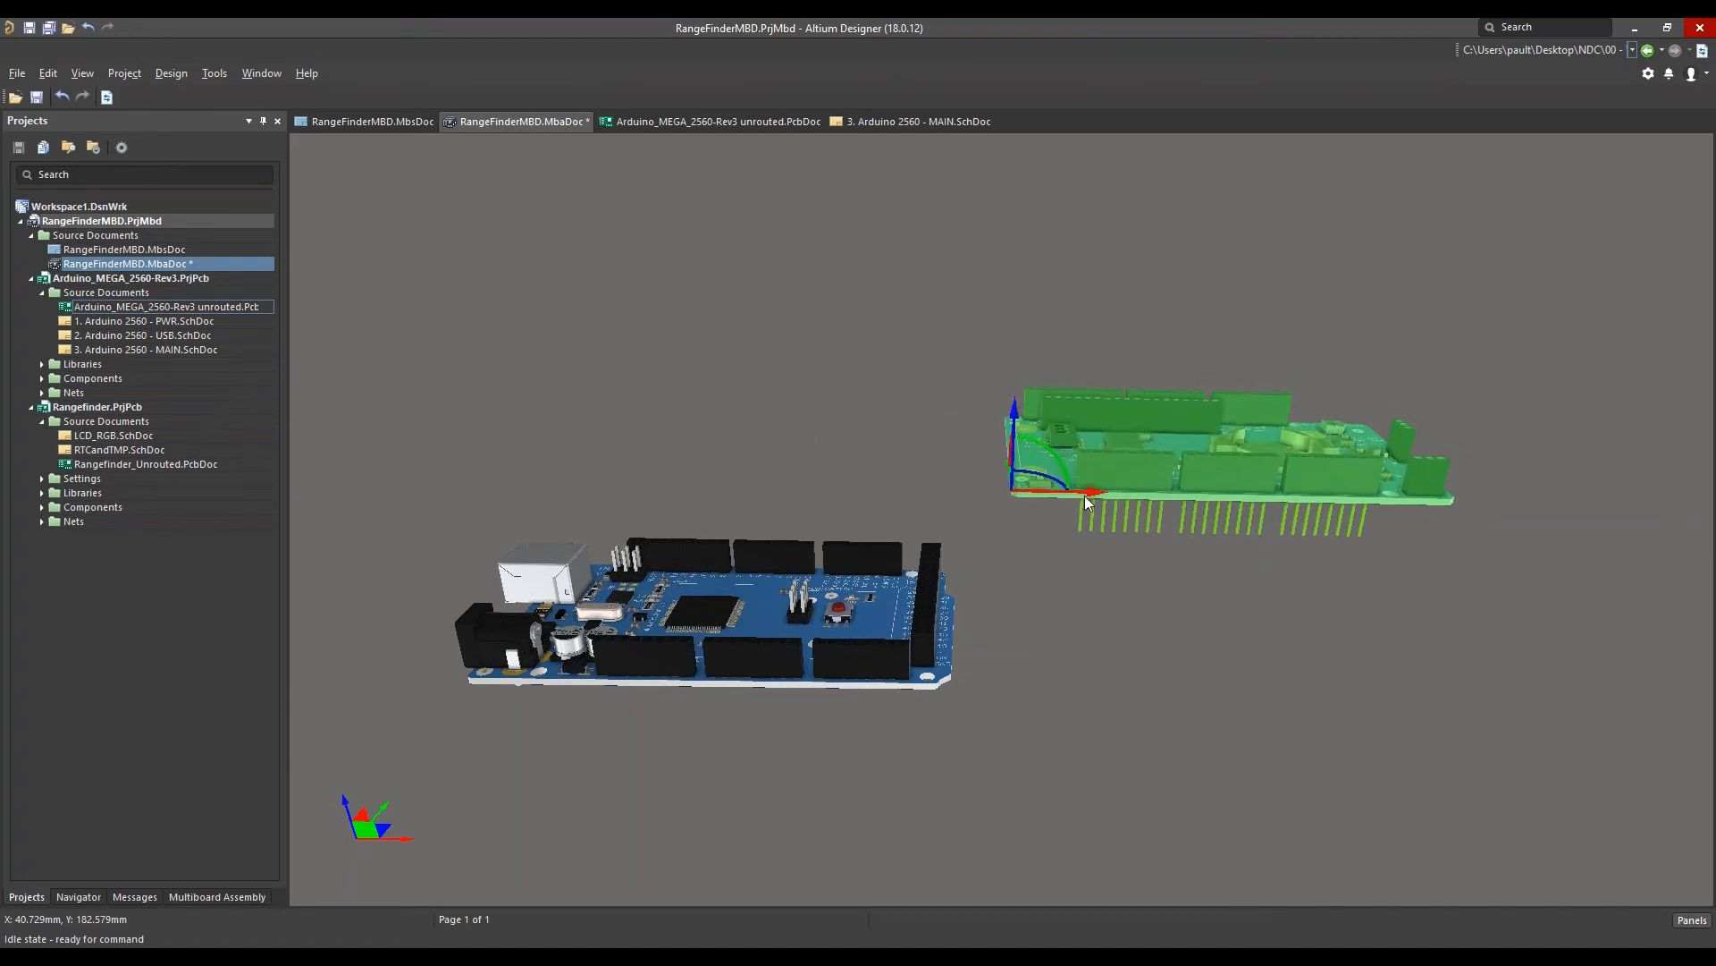
left_click_drag(1092, 491, 590, 475)
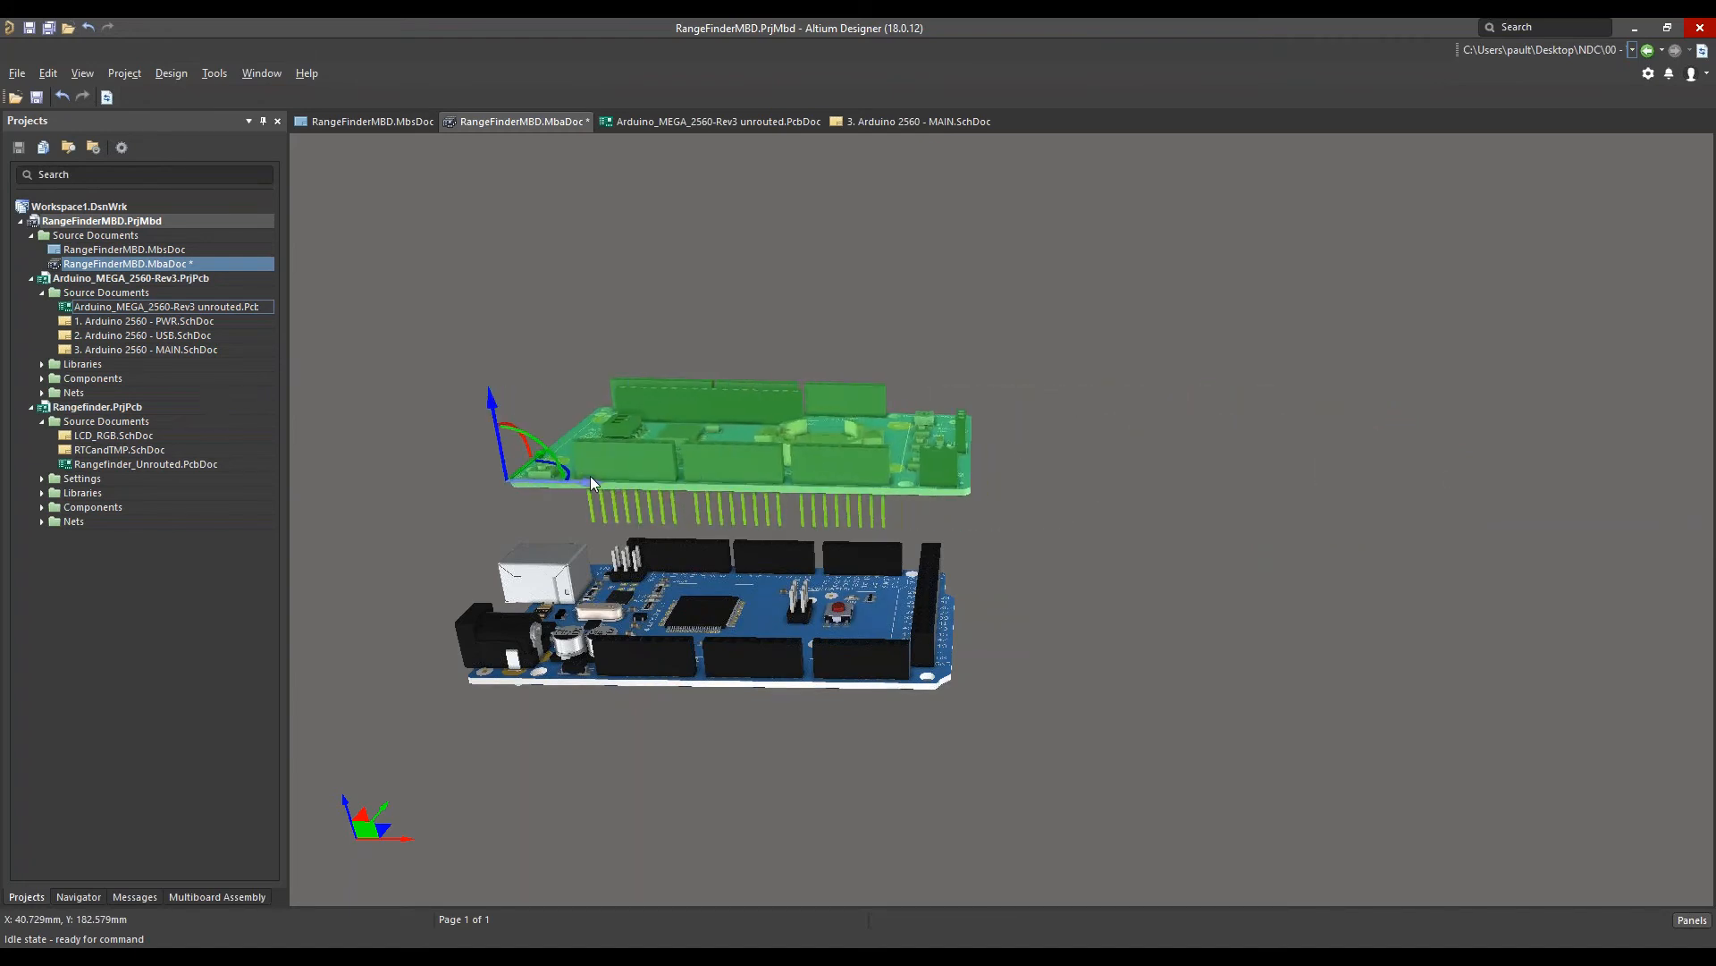
left_click(453, 337)
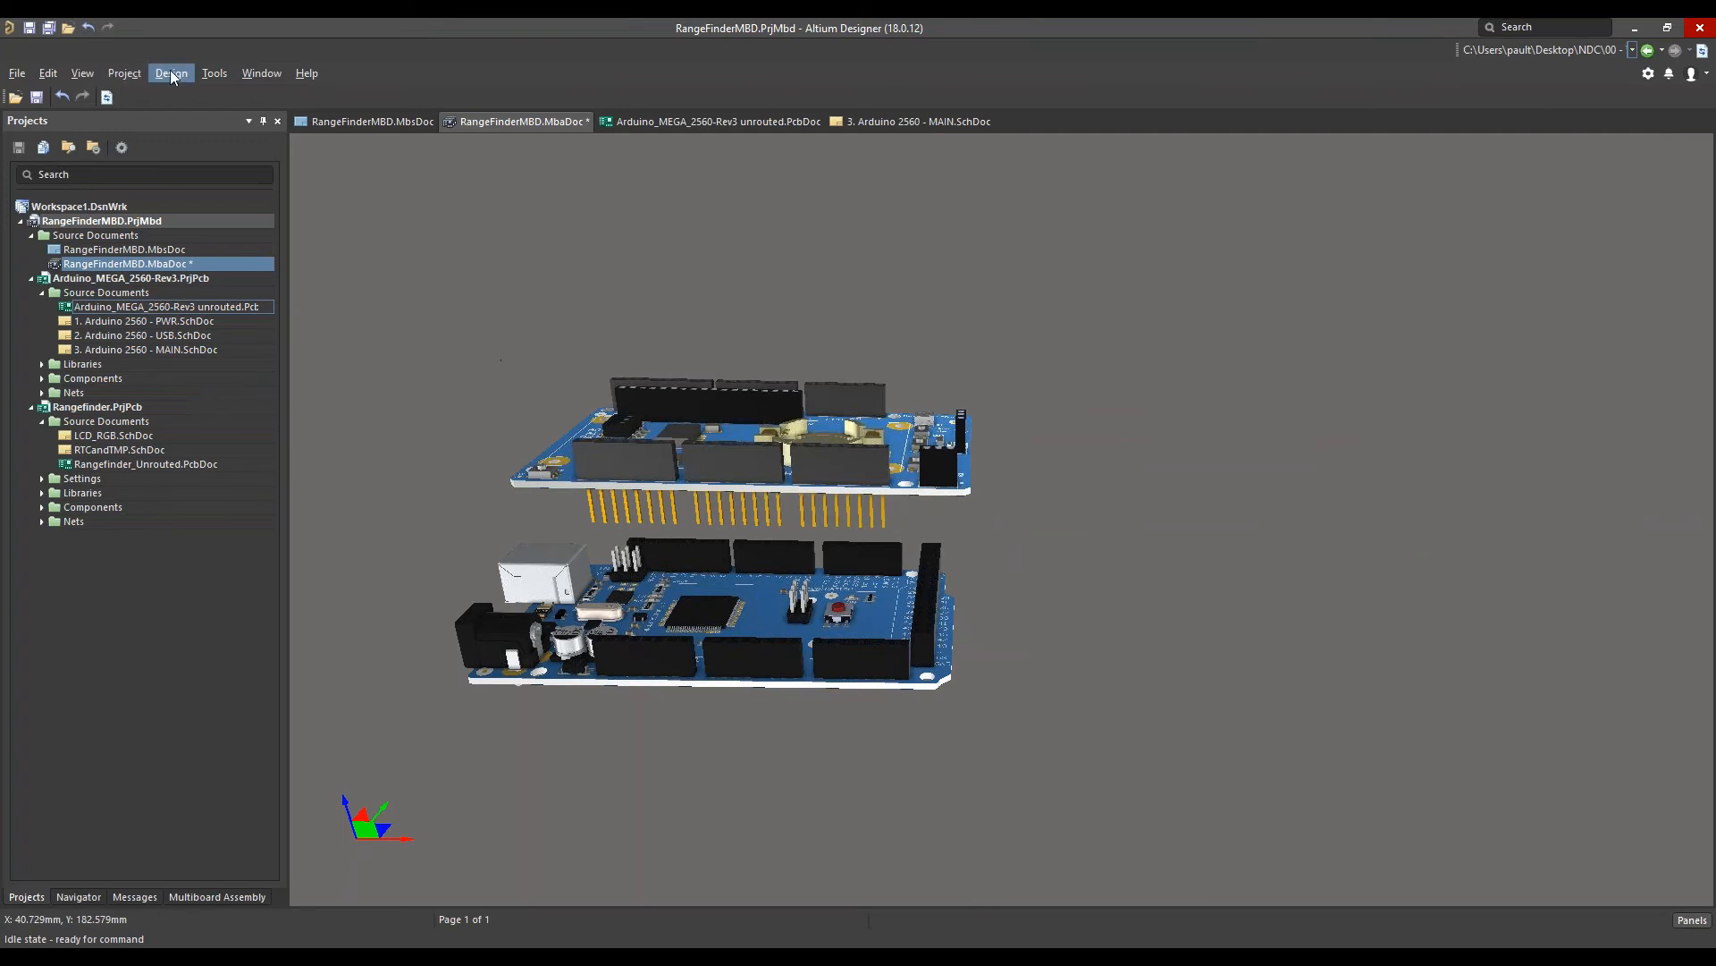
Align plane-to-plane the underside of the RANGEFINDER board with the top face of the MEGA board's front header
left_click(215, 74)
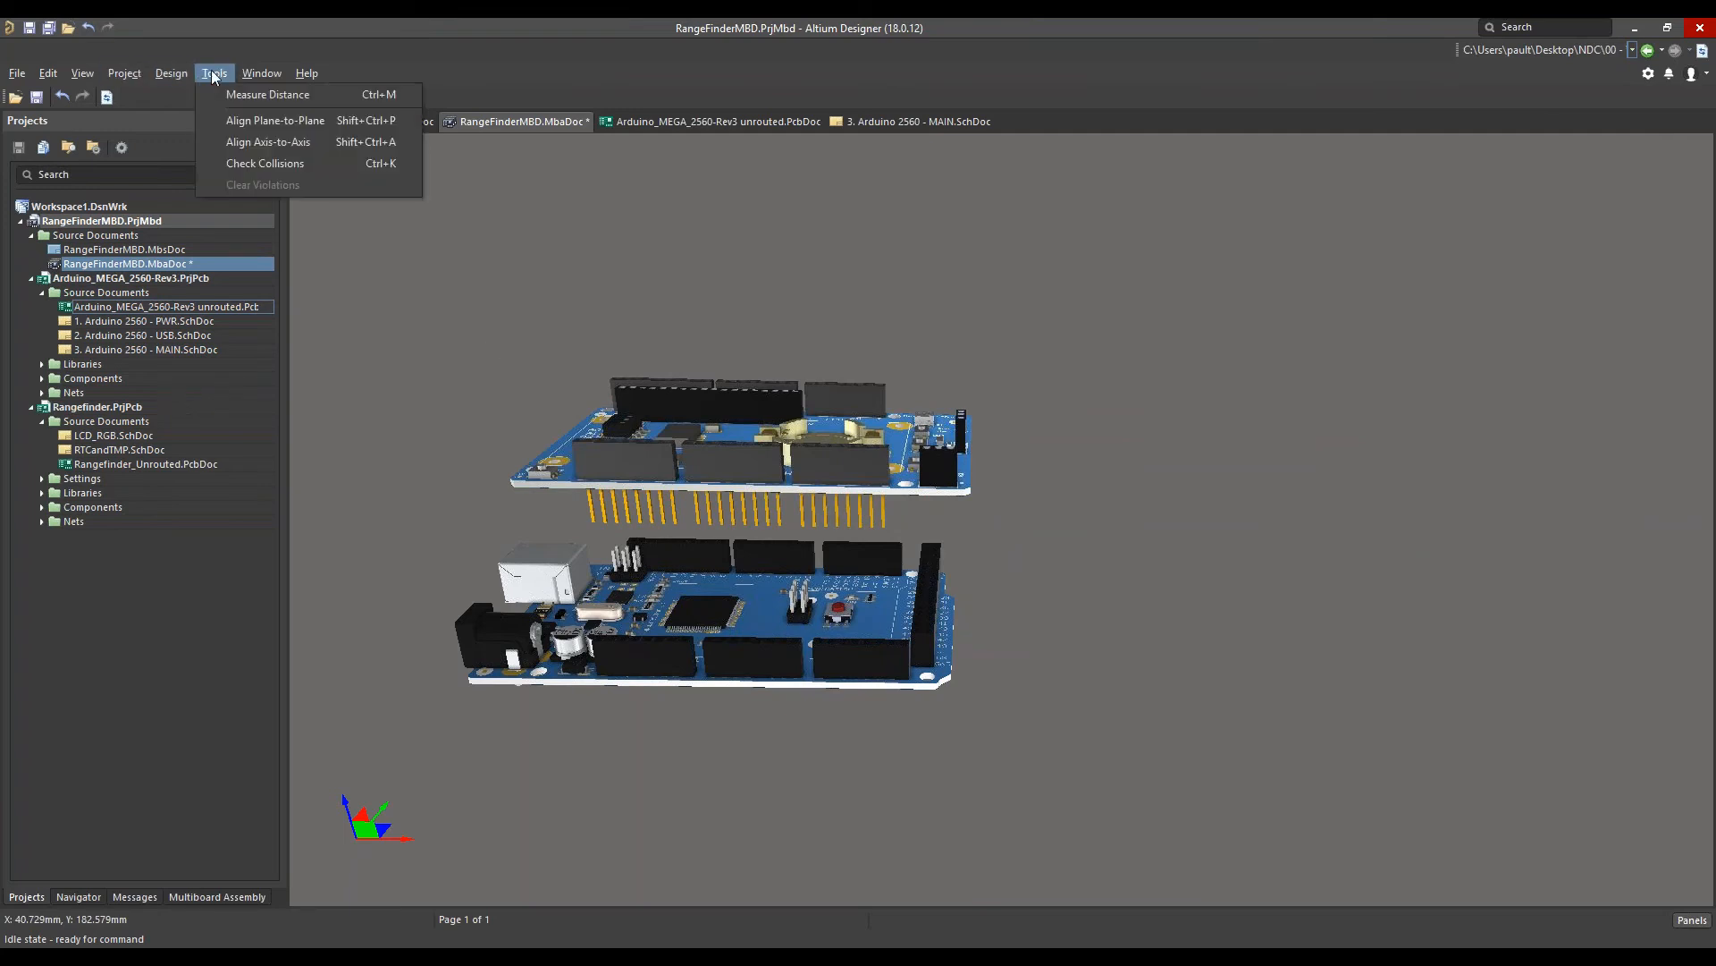
left_click(258, 121)
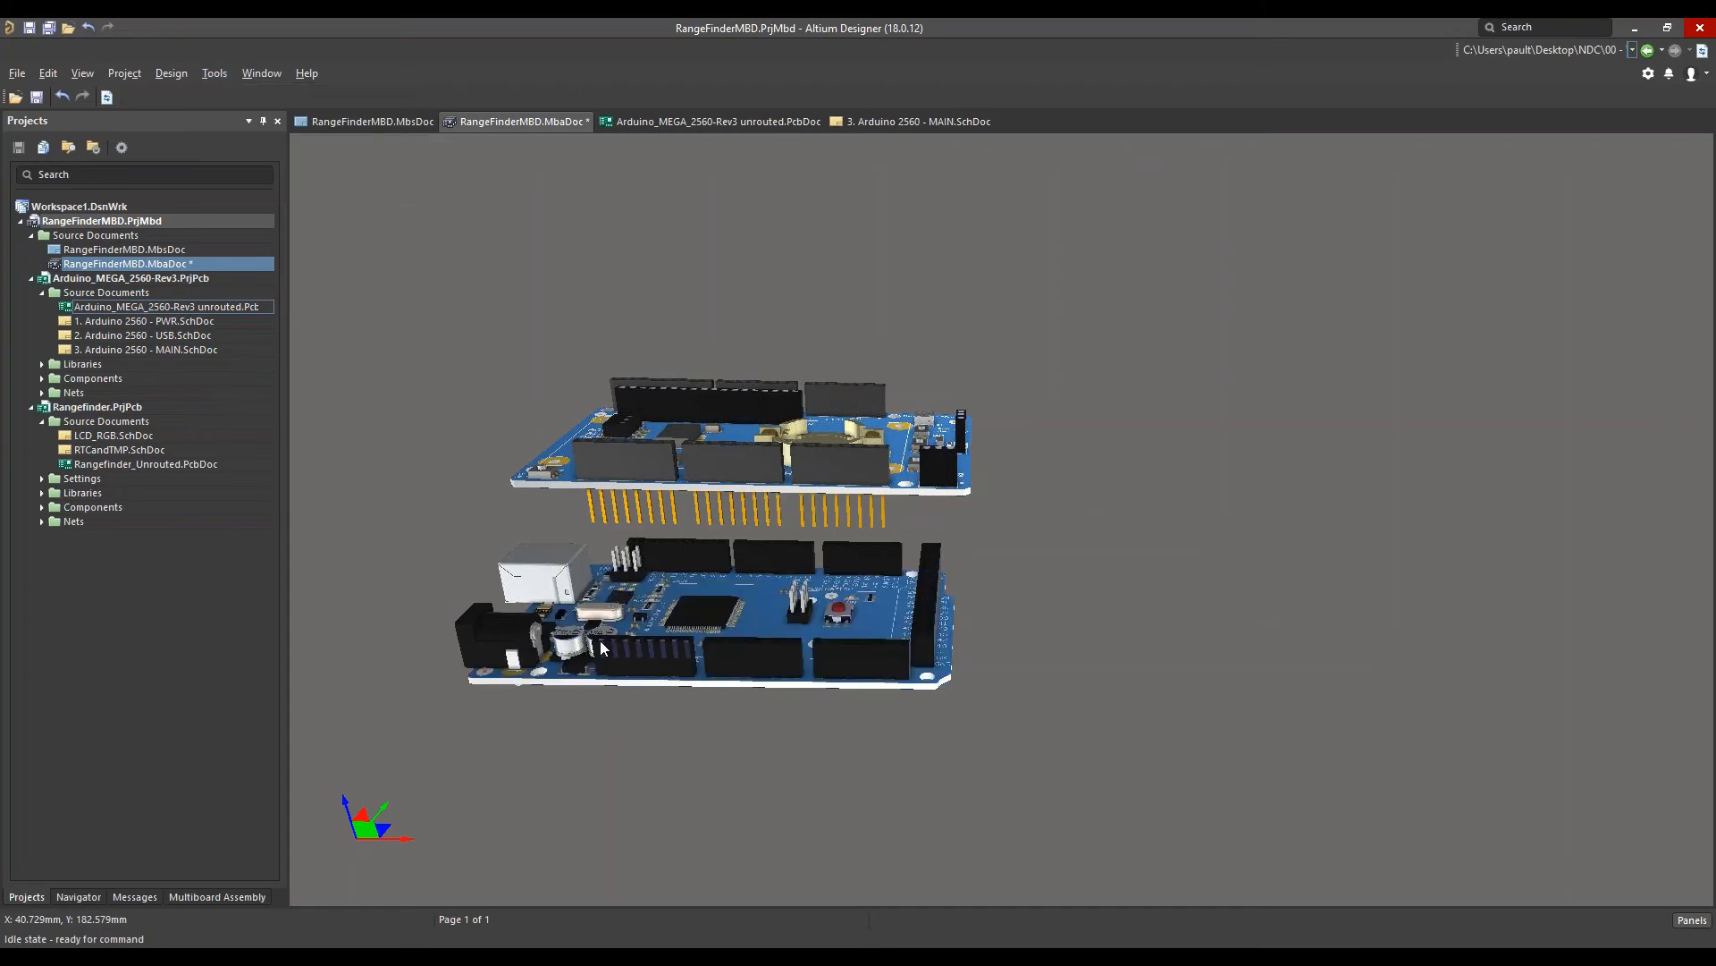
scroll(583, 645, "up", 6, "ctrl")
scroll(542, 613, "up", 2, "ctrl")
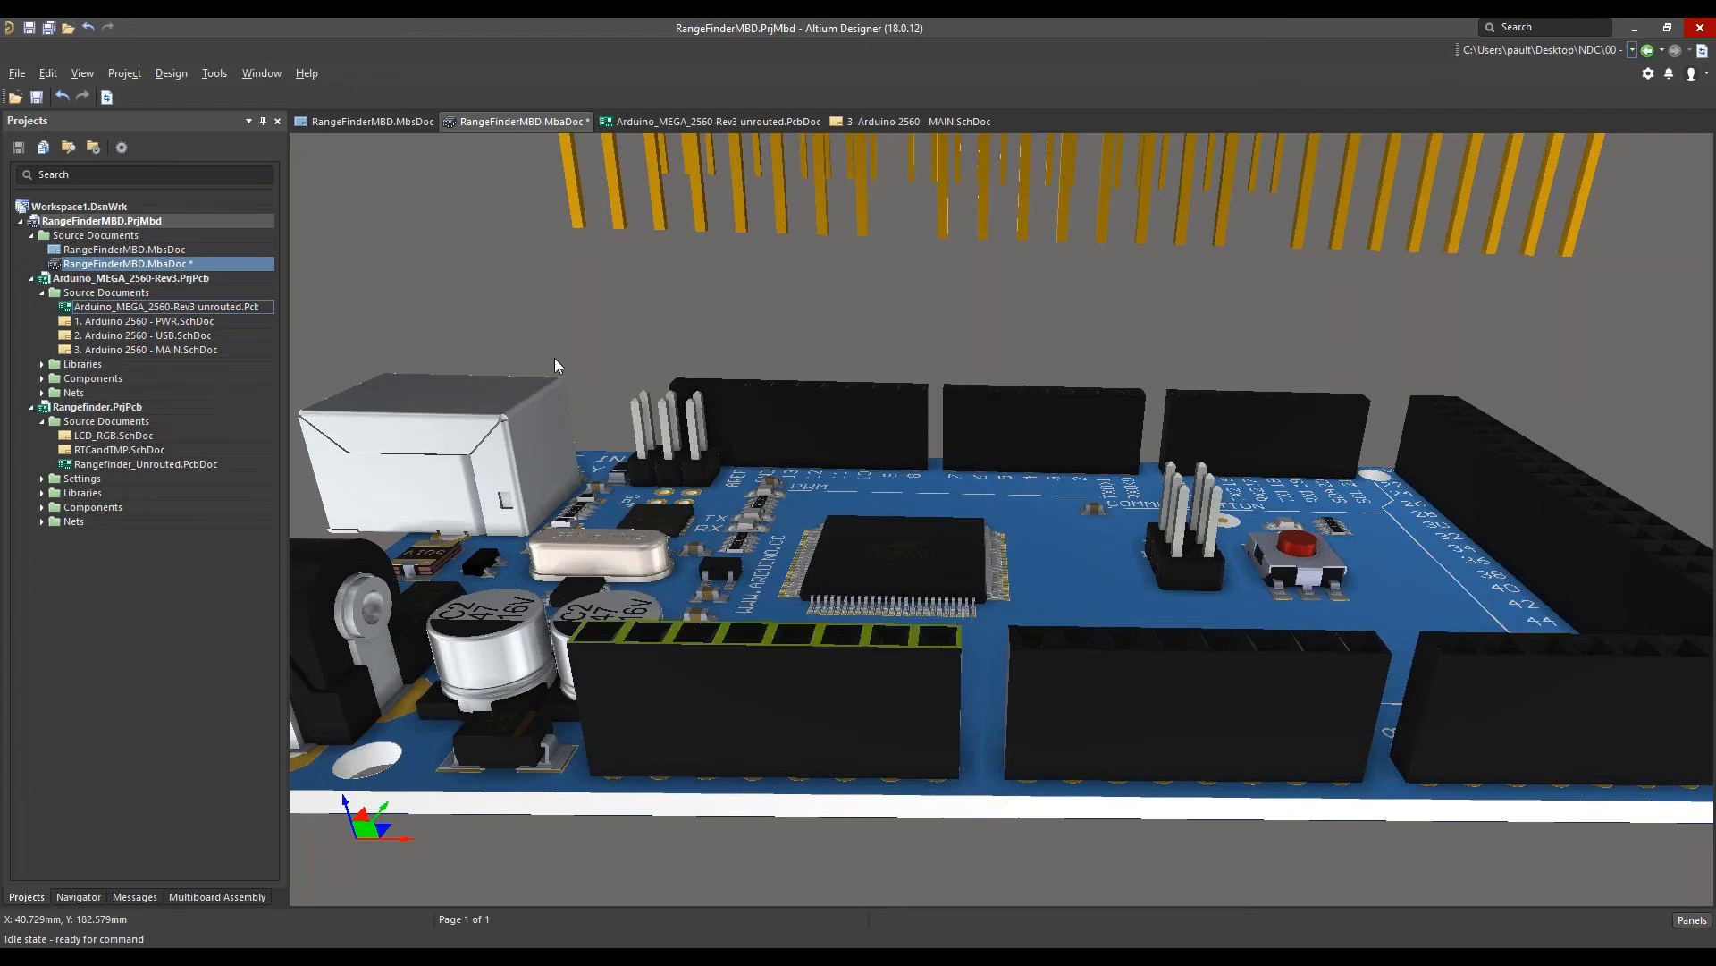
scroll(554, 358, "up", 1, "ctrl")
scroll(554, 357, "down", 3, "ctrl")
mouse_move(560, 382)
right_mouse_down()
mouse_move(562, 404)
mouse_move(544, 397)
right_mouse_up()
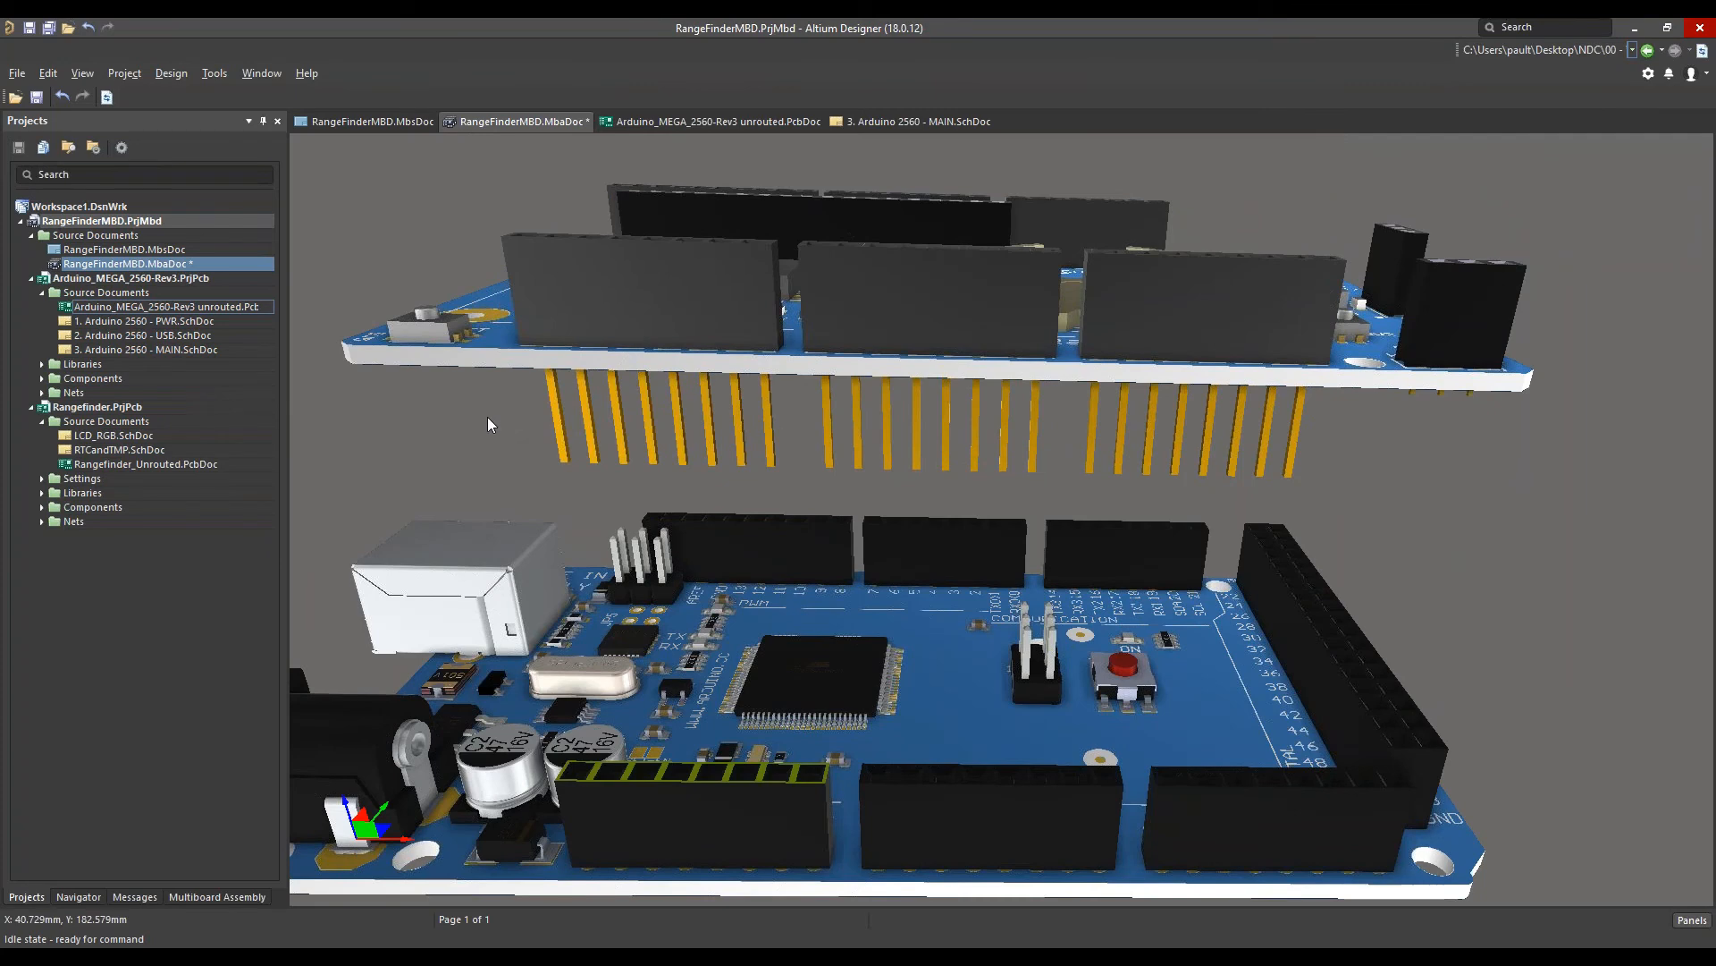
right_click_drag(490, 415, 513, 334, "shift")
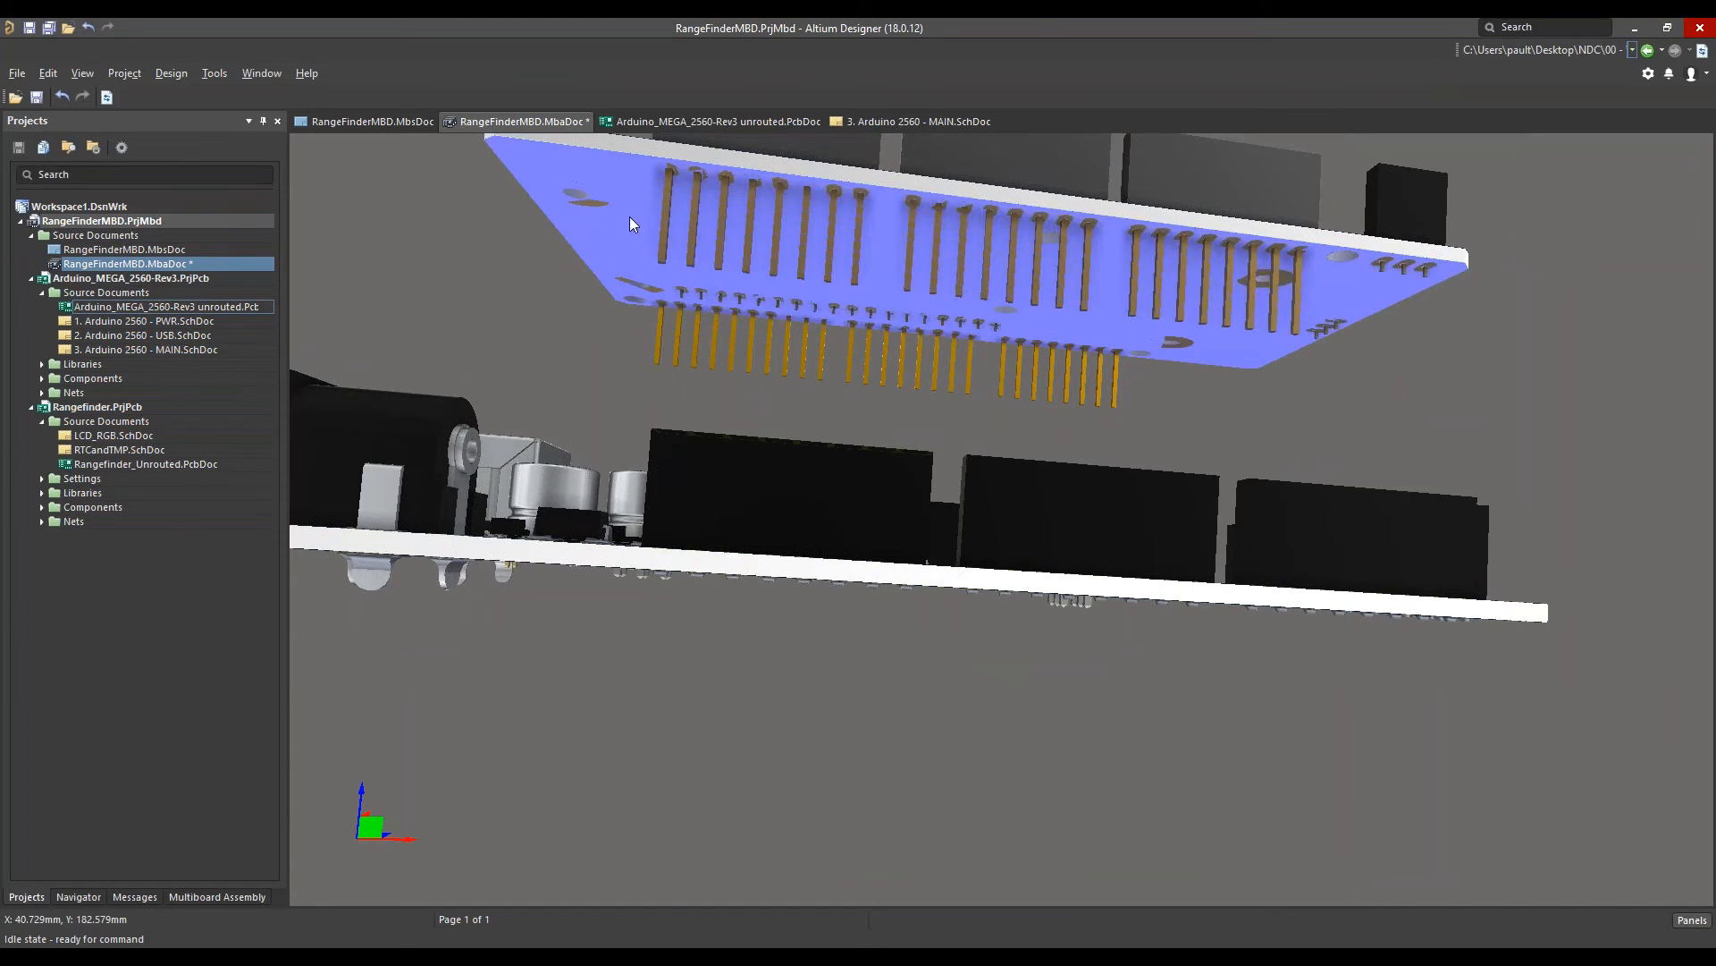
key("ctrl+z")
key("ctrl+z")
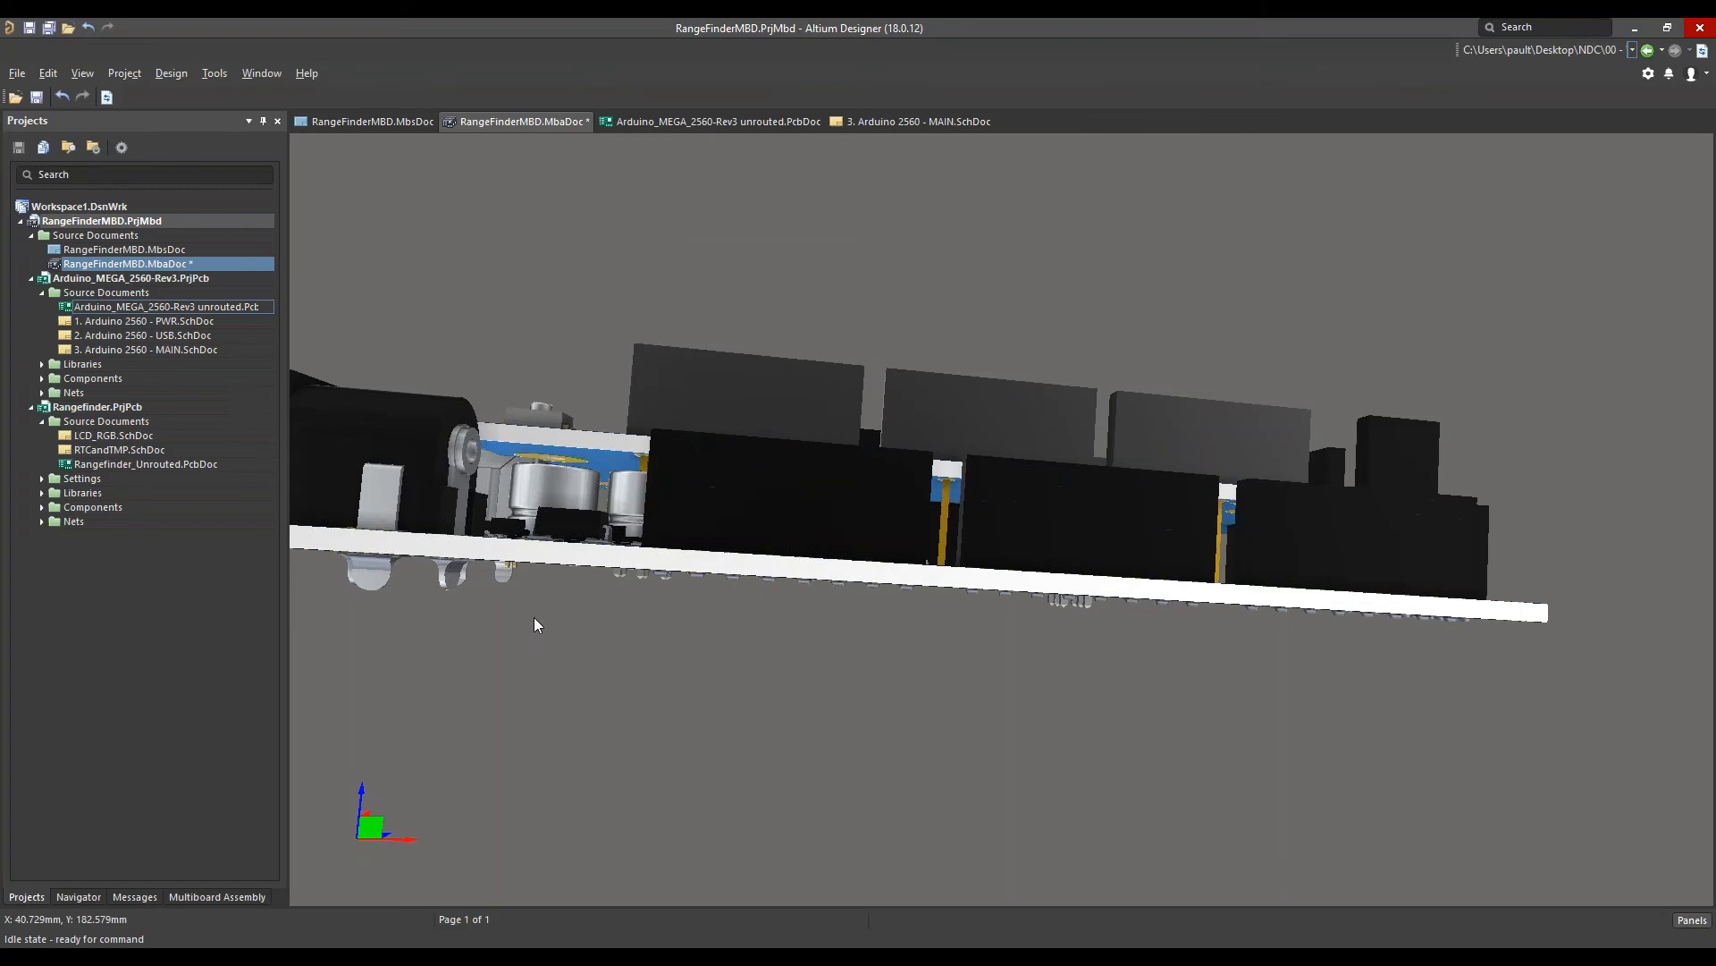
Select the RANGEFINDER board and move it forward over the MEGA board's front row of headers
right_click_drag(558, 623, 551, 667, "shift")
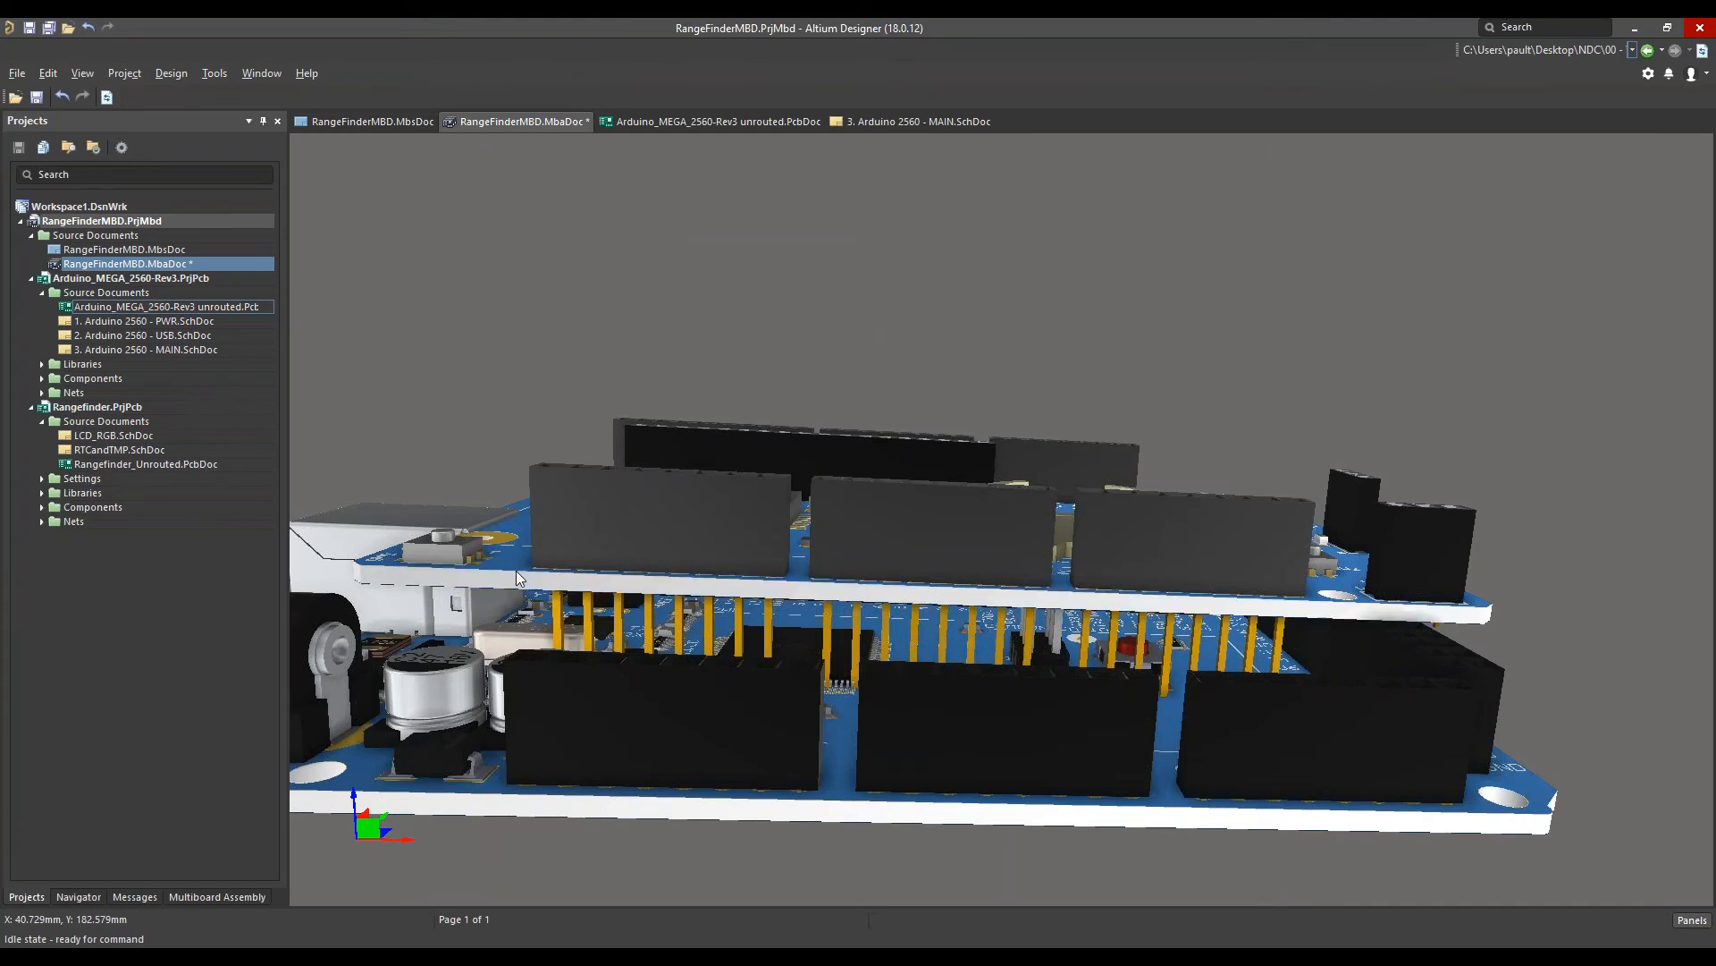
left_click(502, 533)
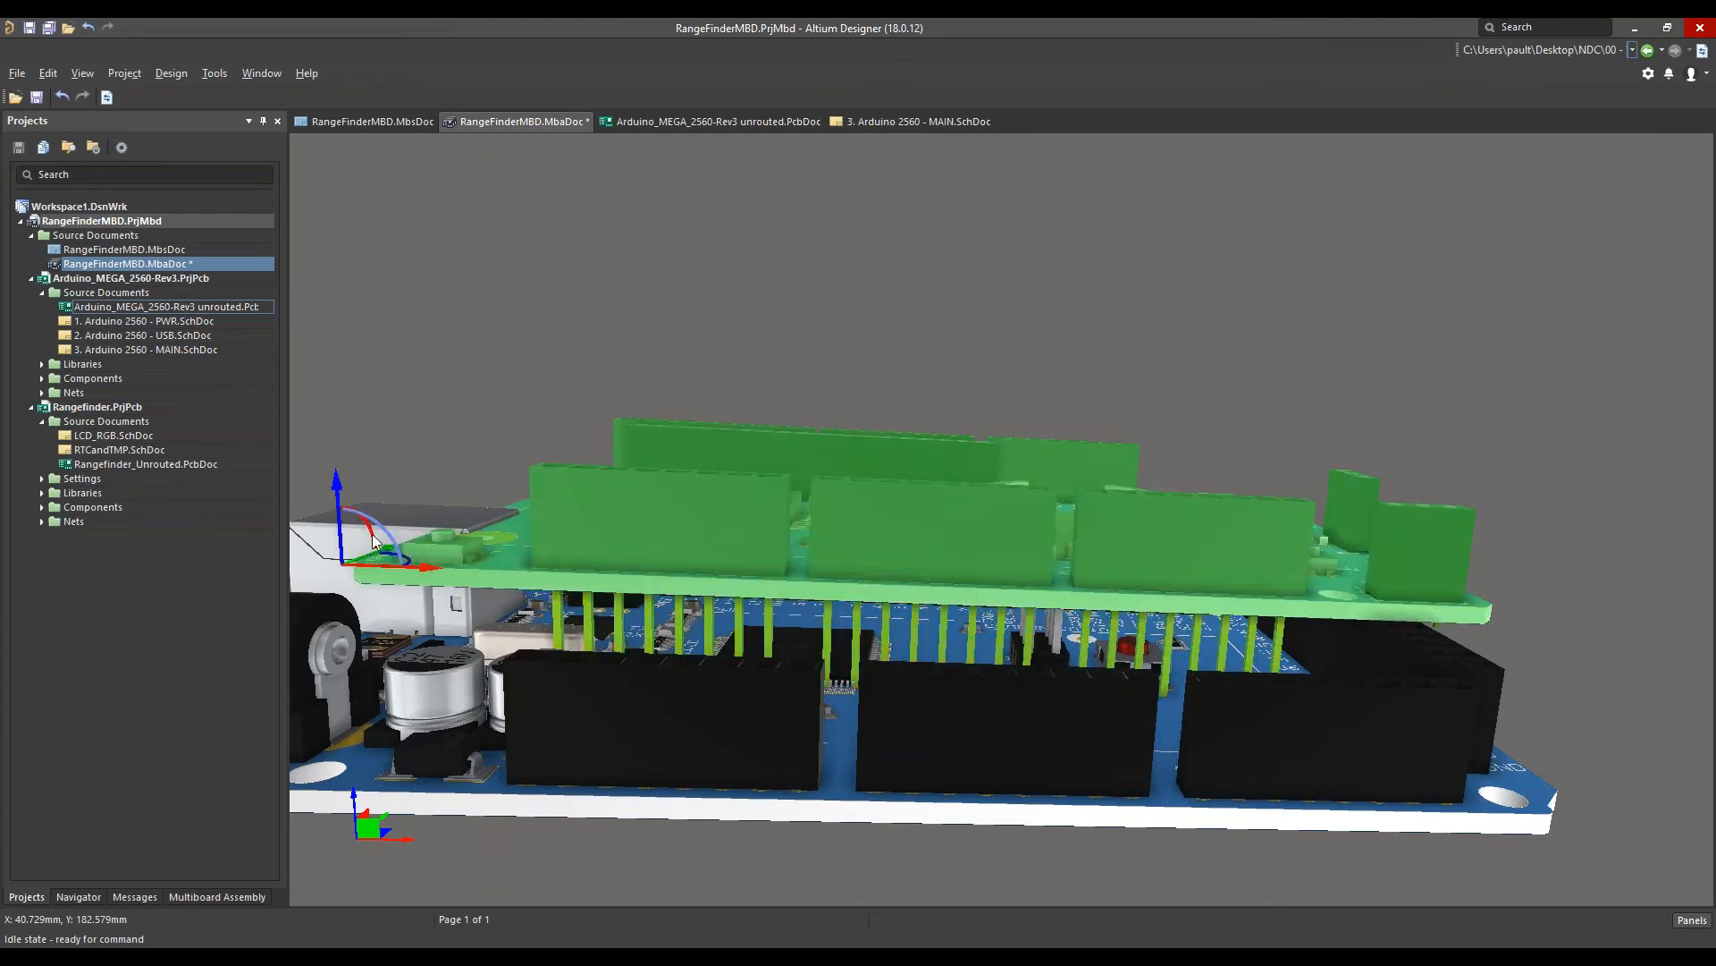
scroll(422, 701, "down", 3, "ctrl")
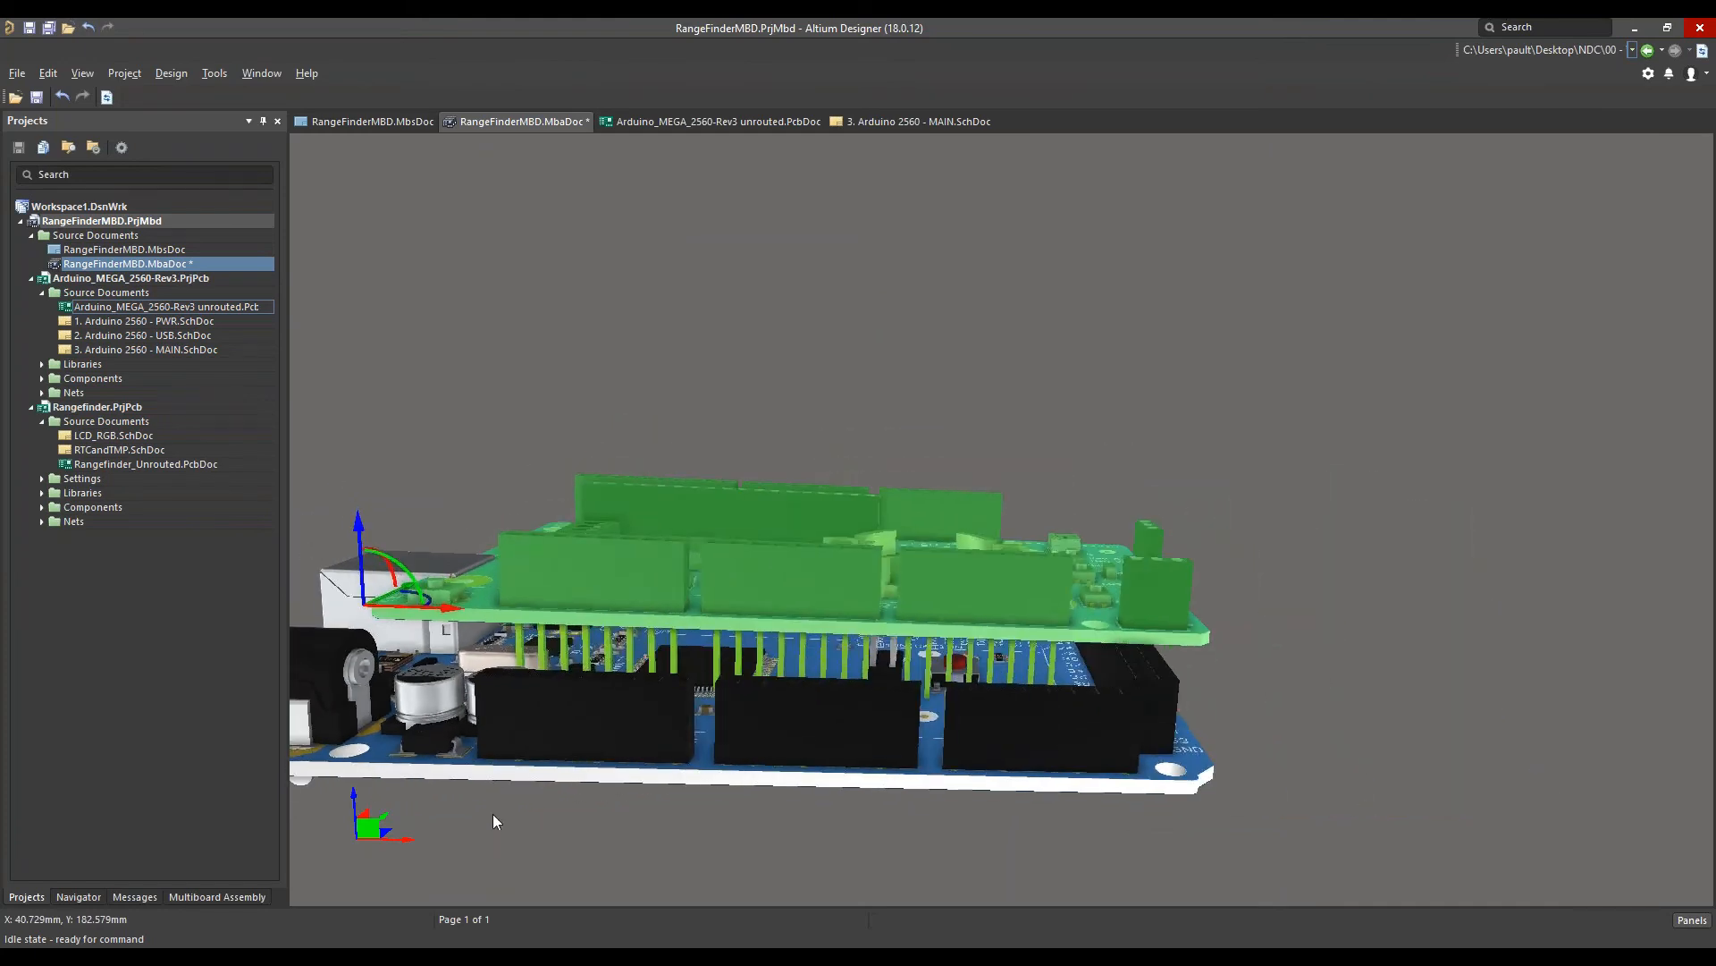
right_click_drag(498, 817, 677, 752)
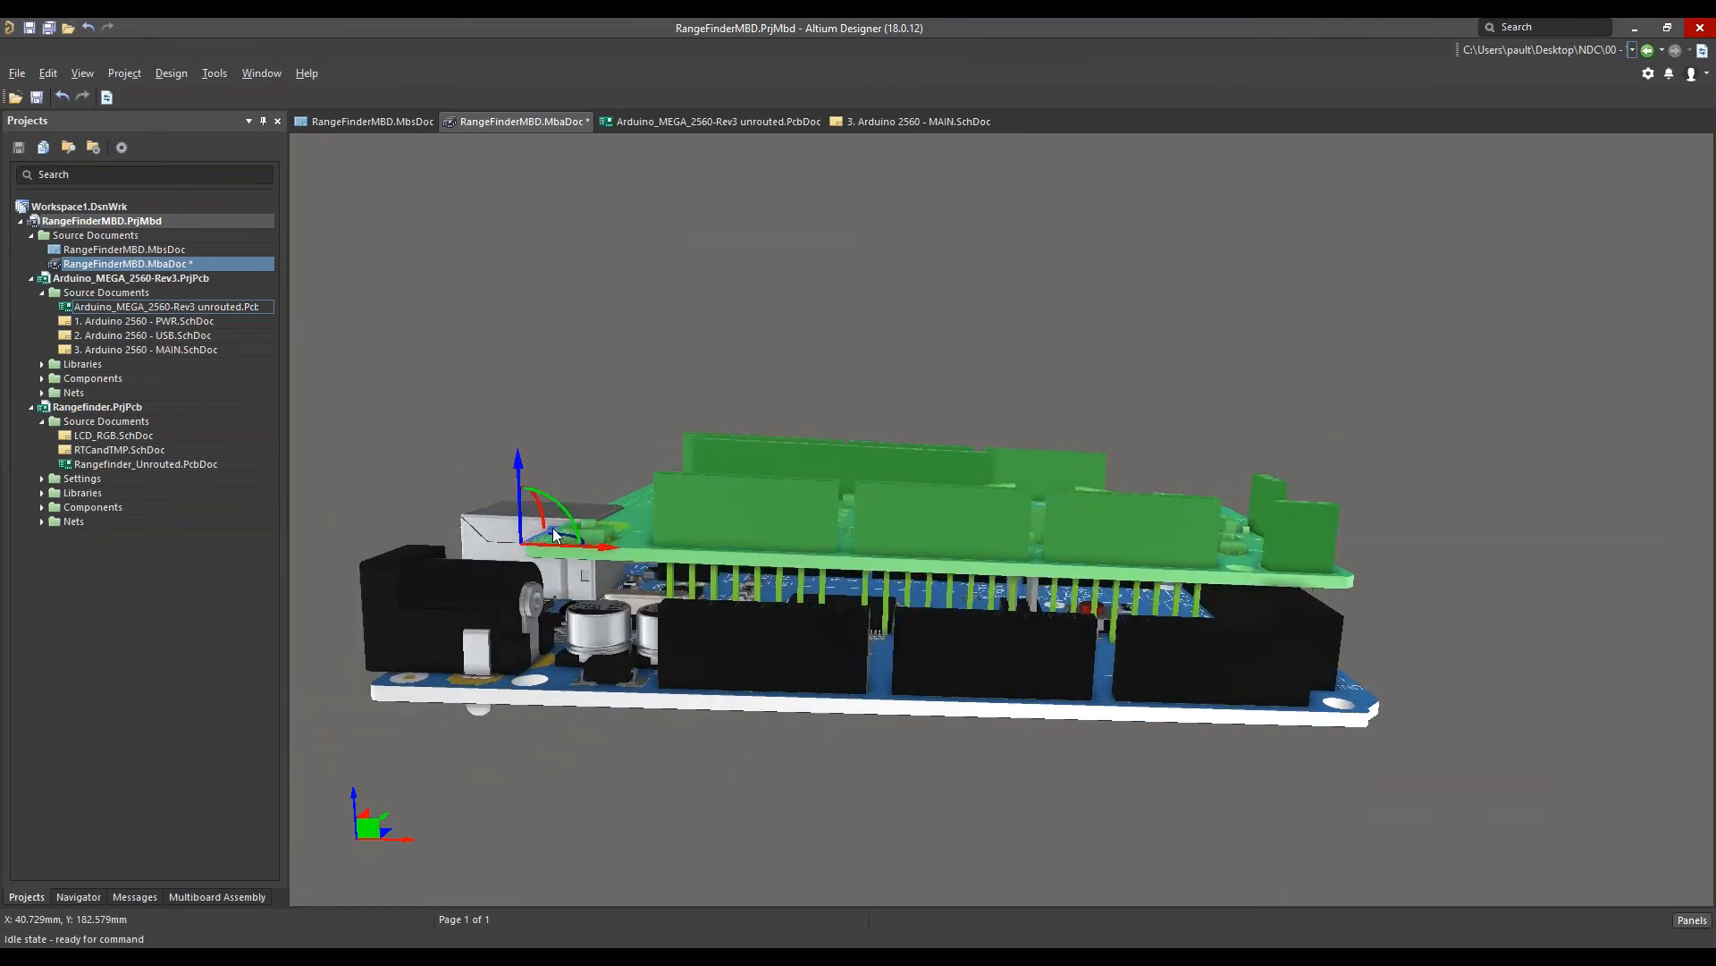
left_click_drag(554, 535, 495, 594)
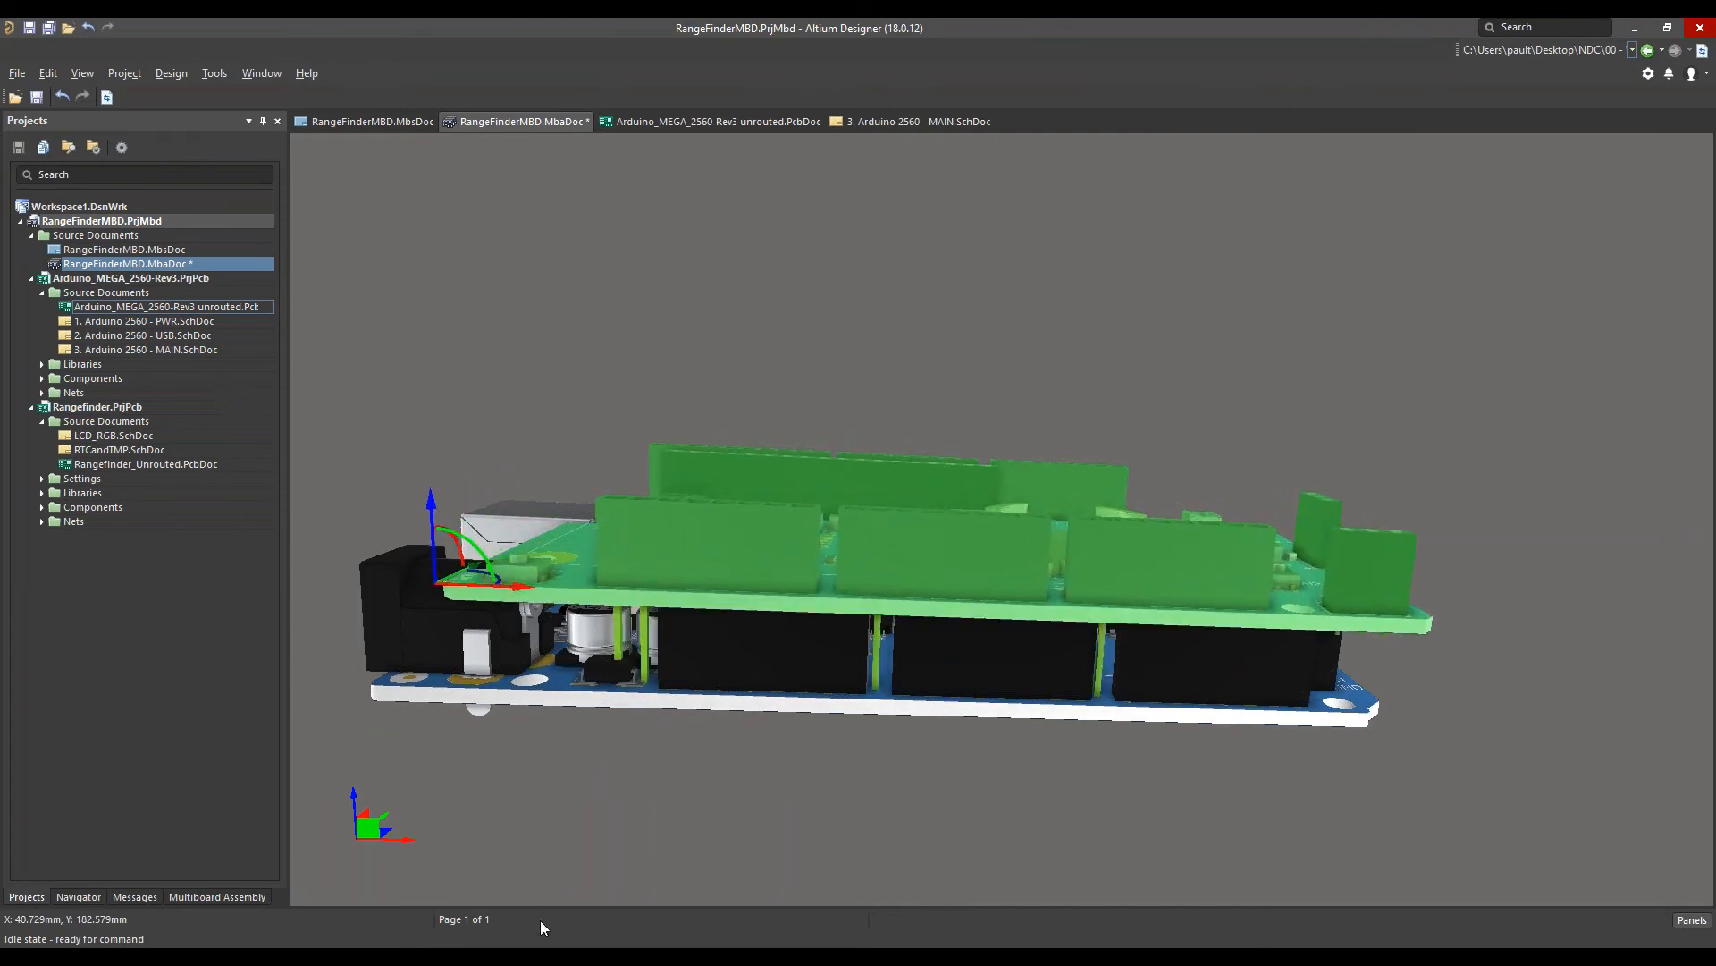
right_click_drag(612, 788, 605, 762)
left_click_drag(500, 371, 507, 338)
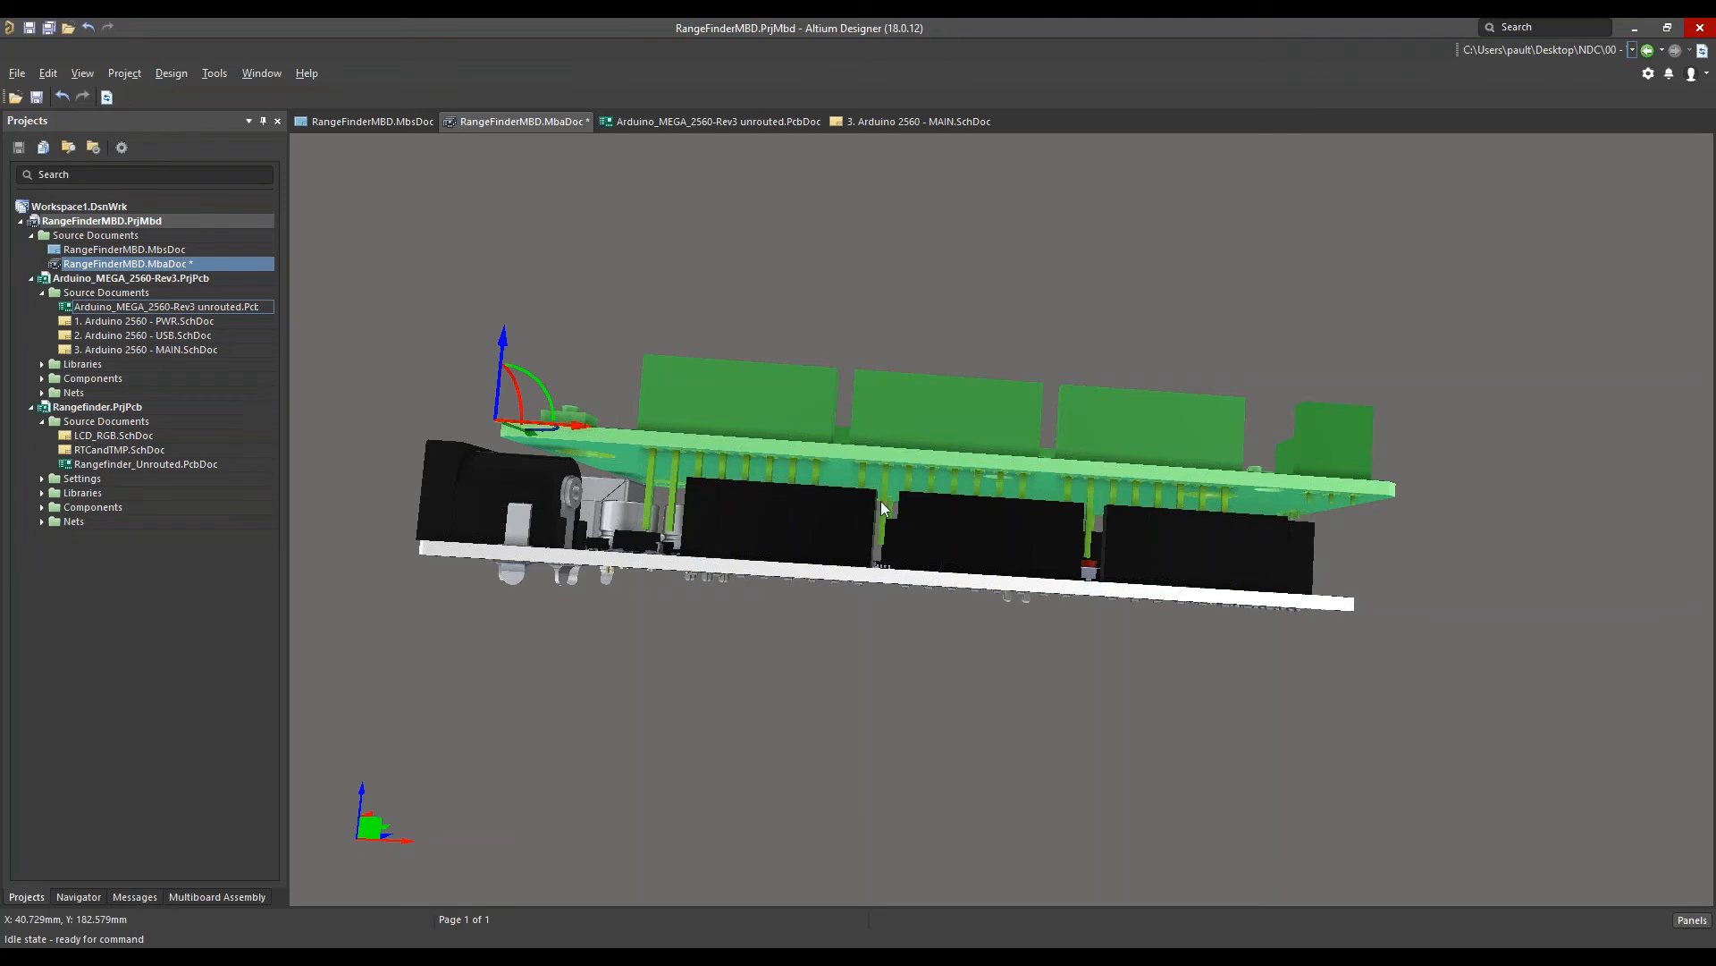
Slide the RANGEFINDER board along its red axis until its pins line up with the MEGA headers, and deselect it
right_click_drag(704, 650, 728, 697, "shift")
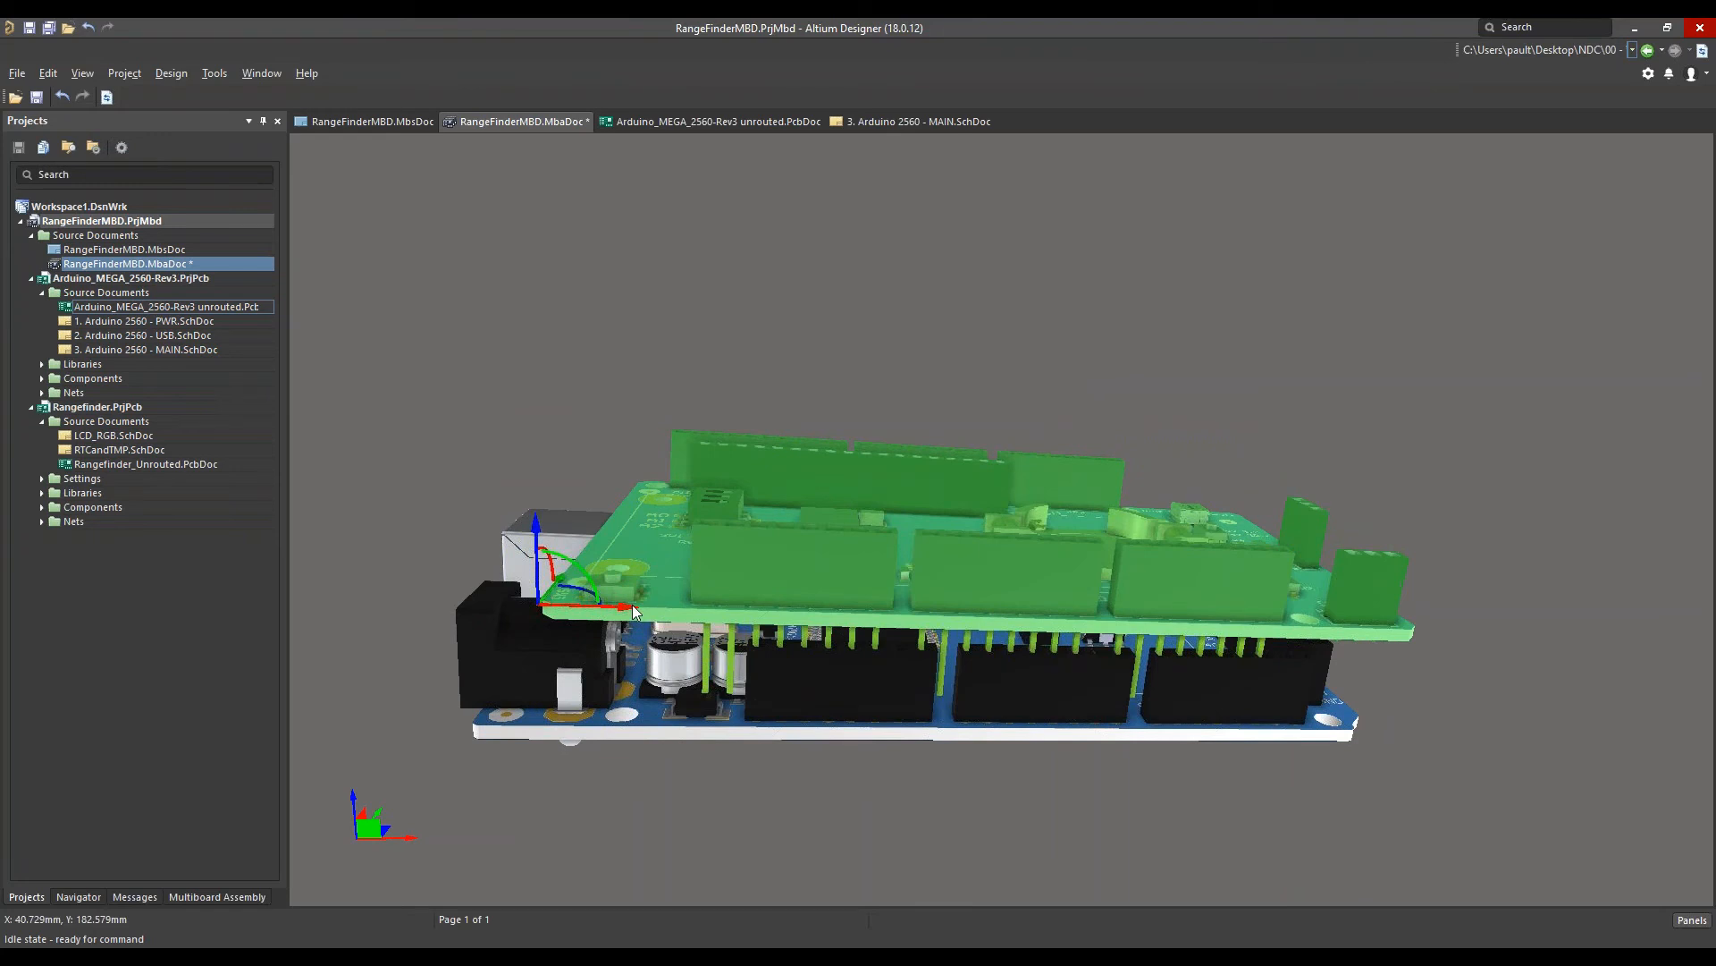
left_click_drag(633, 608, 677, 619)
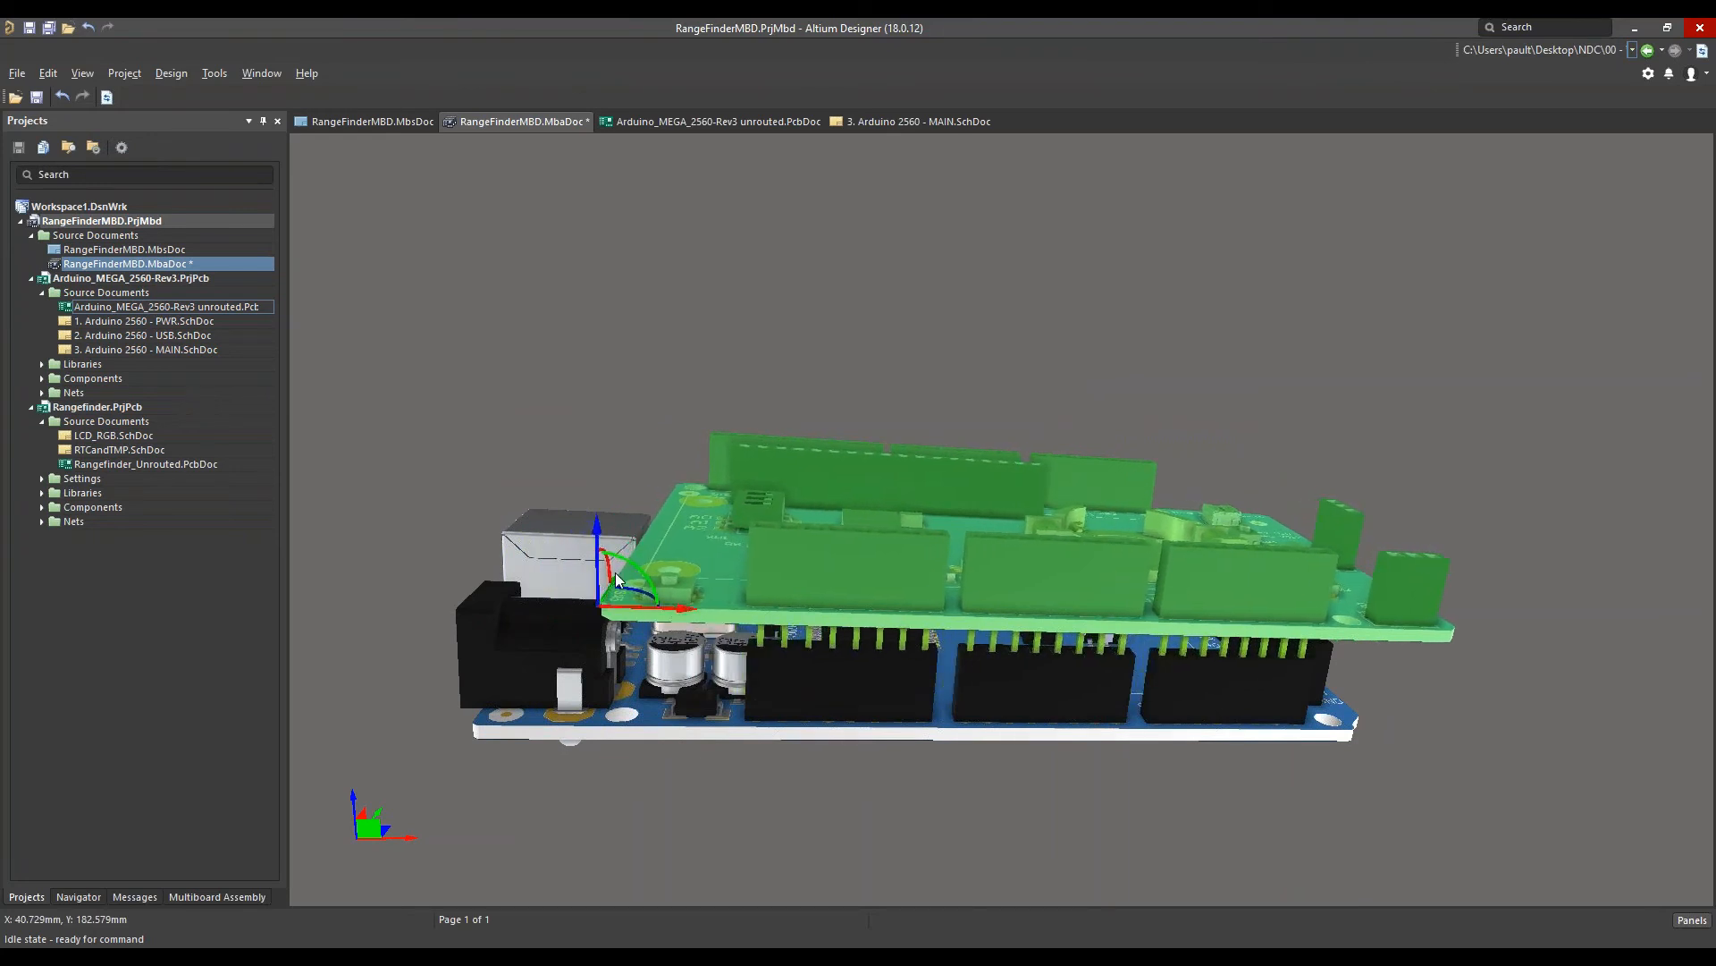
scroll(679, 631, "up", 1, "ctrl")
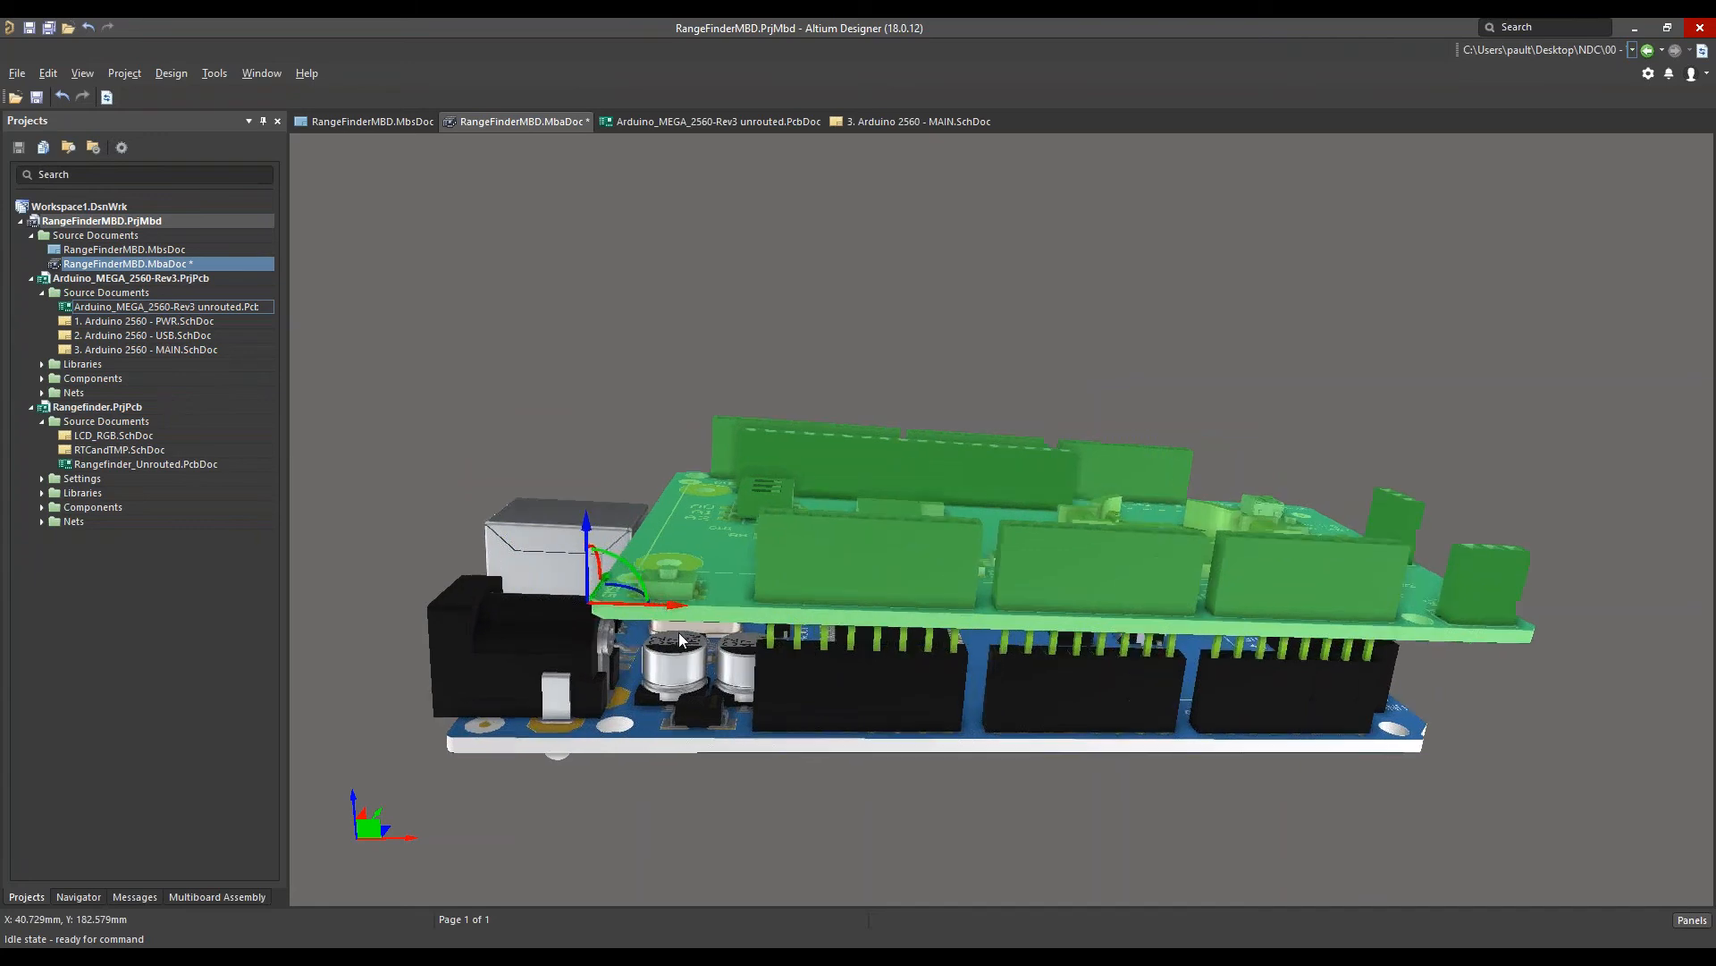
scroll(678, 631, "up", 2, "ctrl")
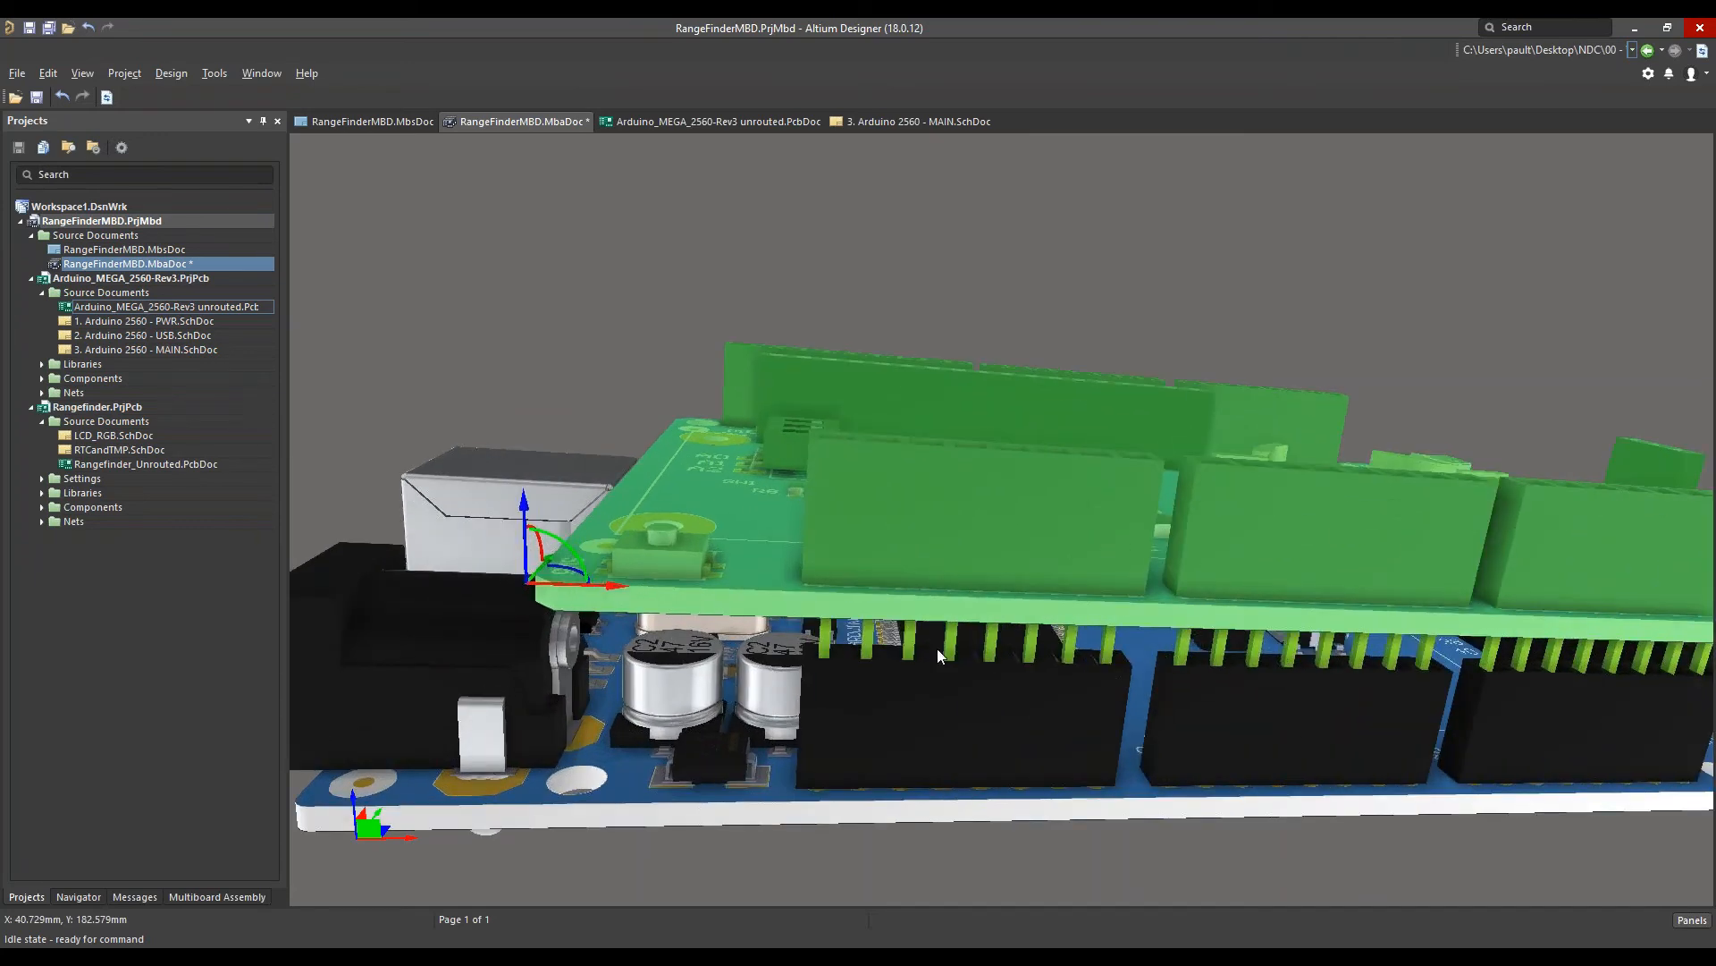
scroll(949, 676, "down", 1, "ctrl")
left_click(917, 796)
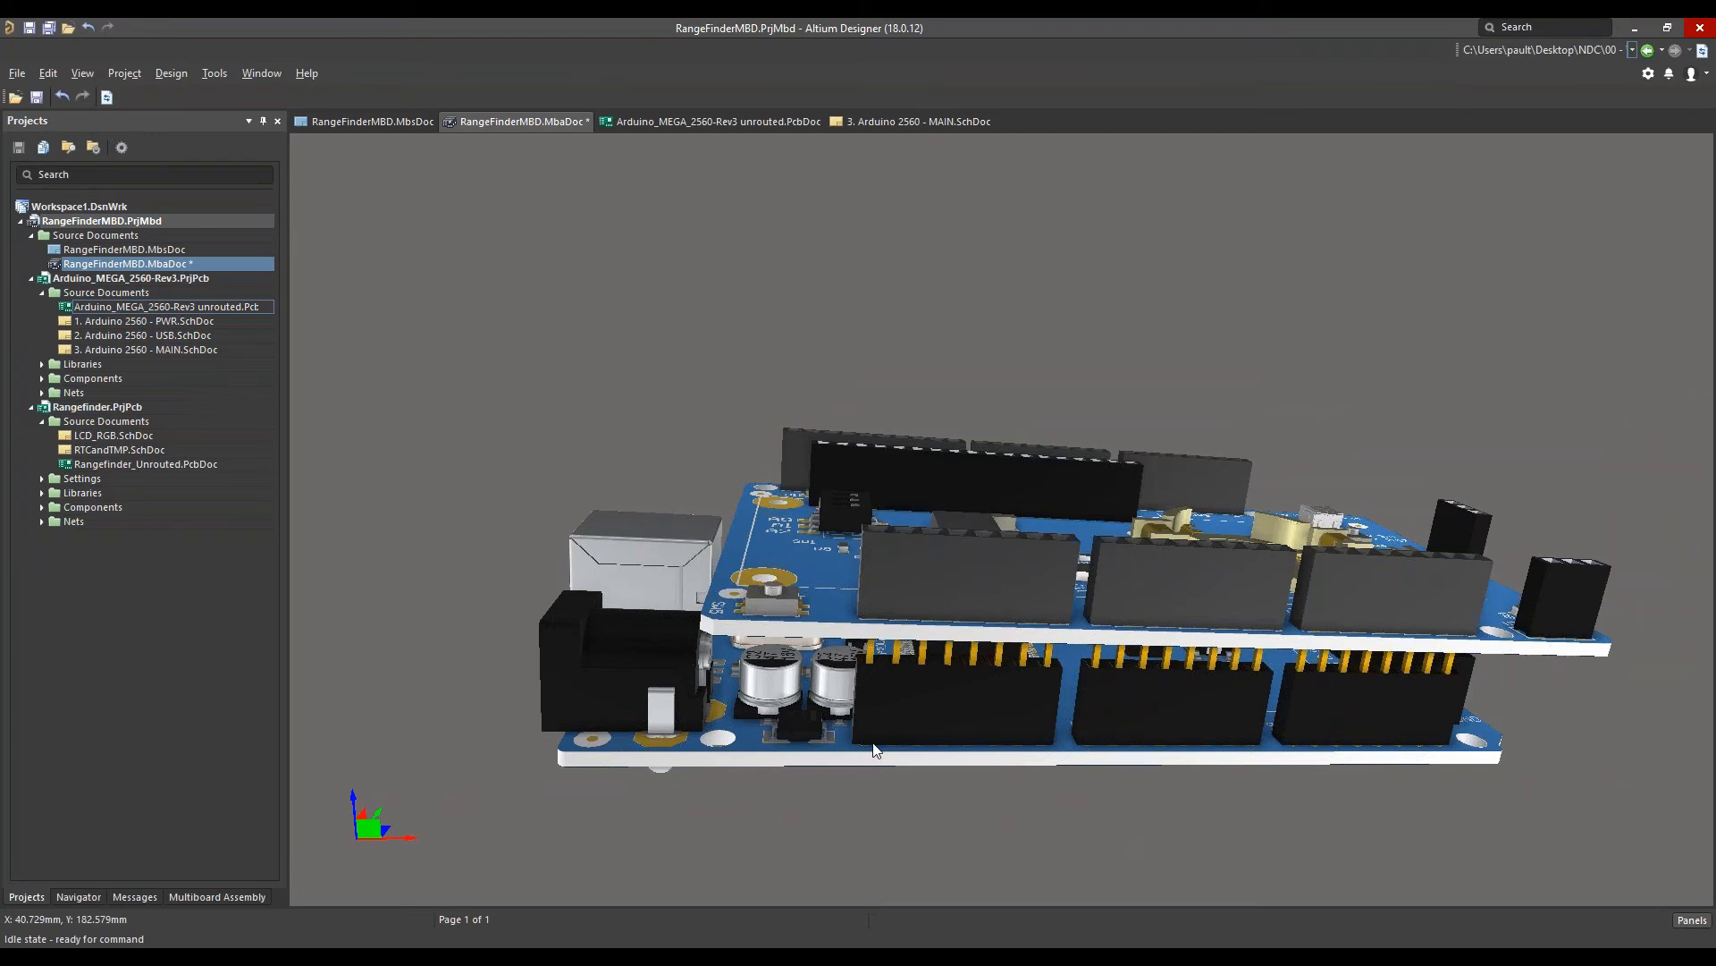
right_click_drag(1014, 830, 951, 684)
scroll(950, 684, "down", 3, "ctrl")
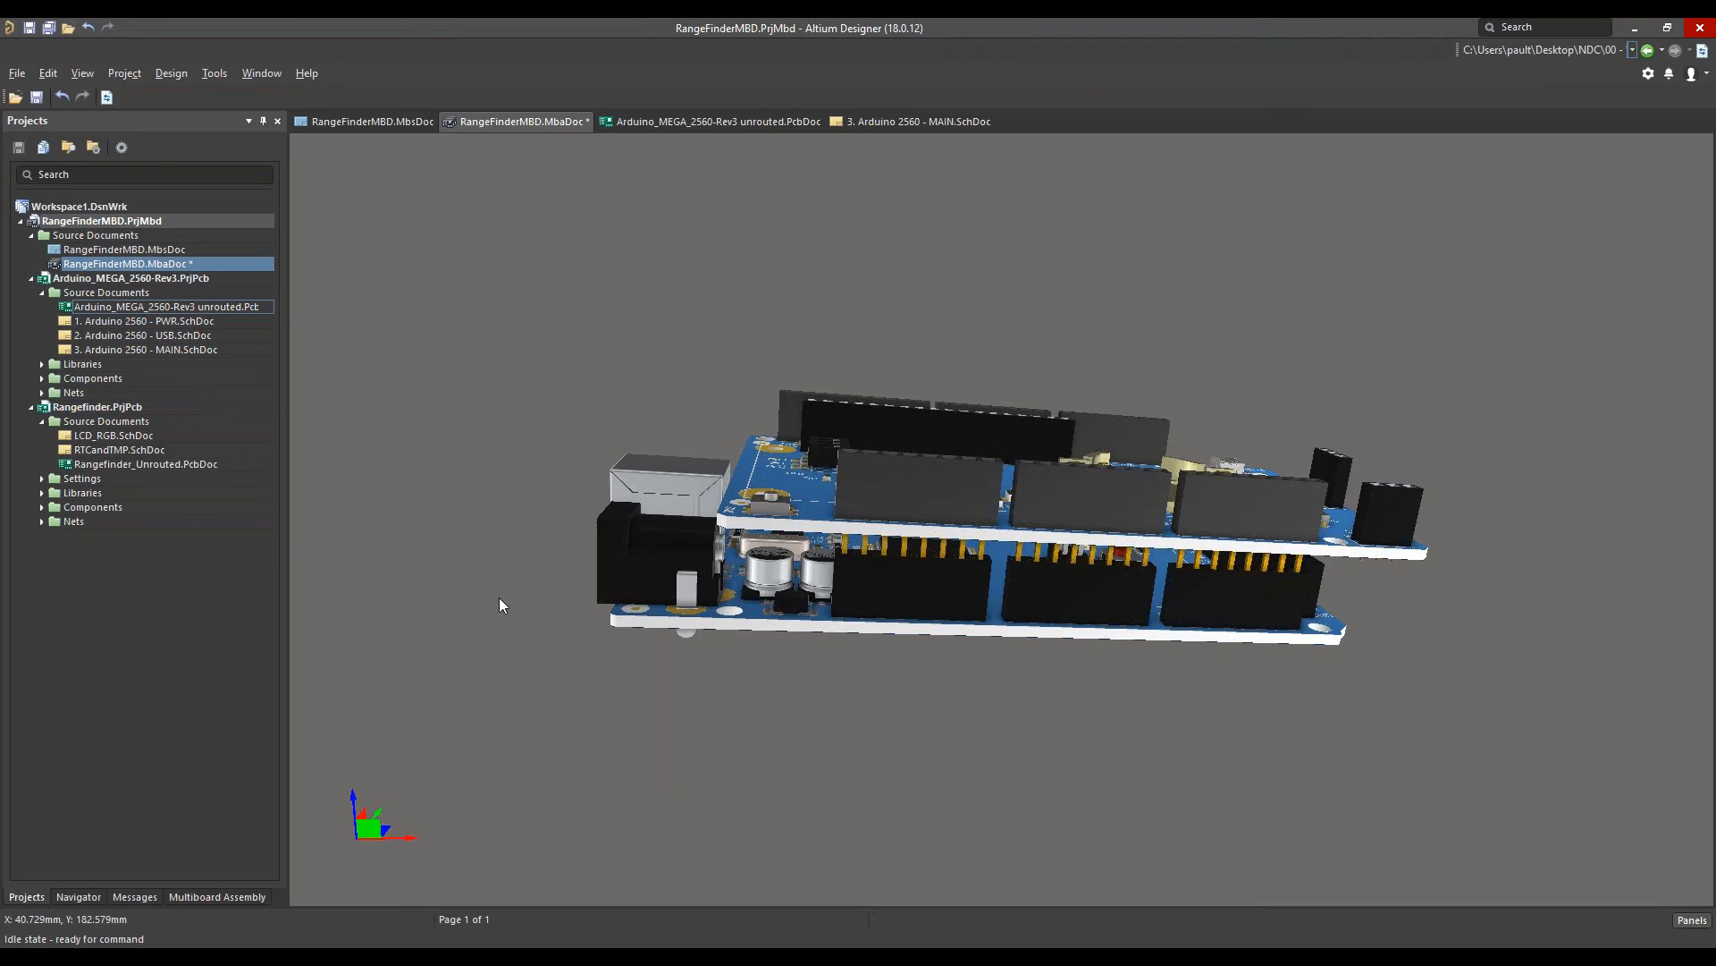
Show the multiboard assembly structure and expand the MEGA board to list its PCB base and component groups
left_click(147, 592)
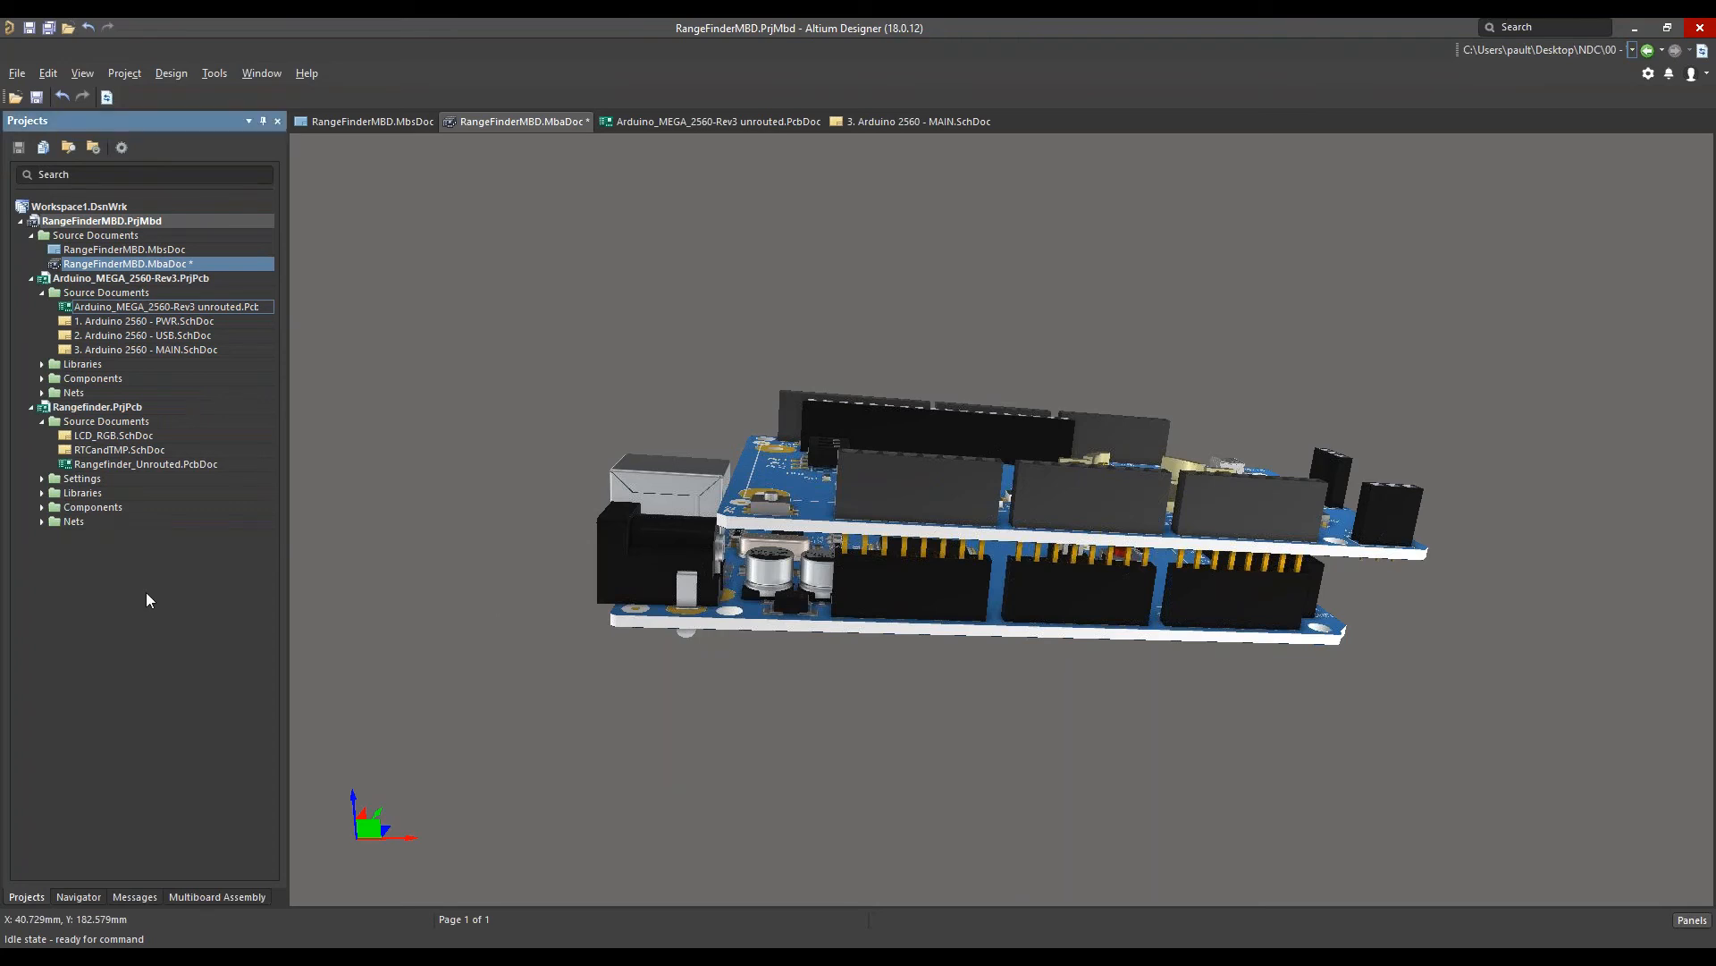
left_click(202, 897)
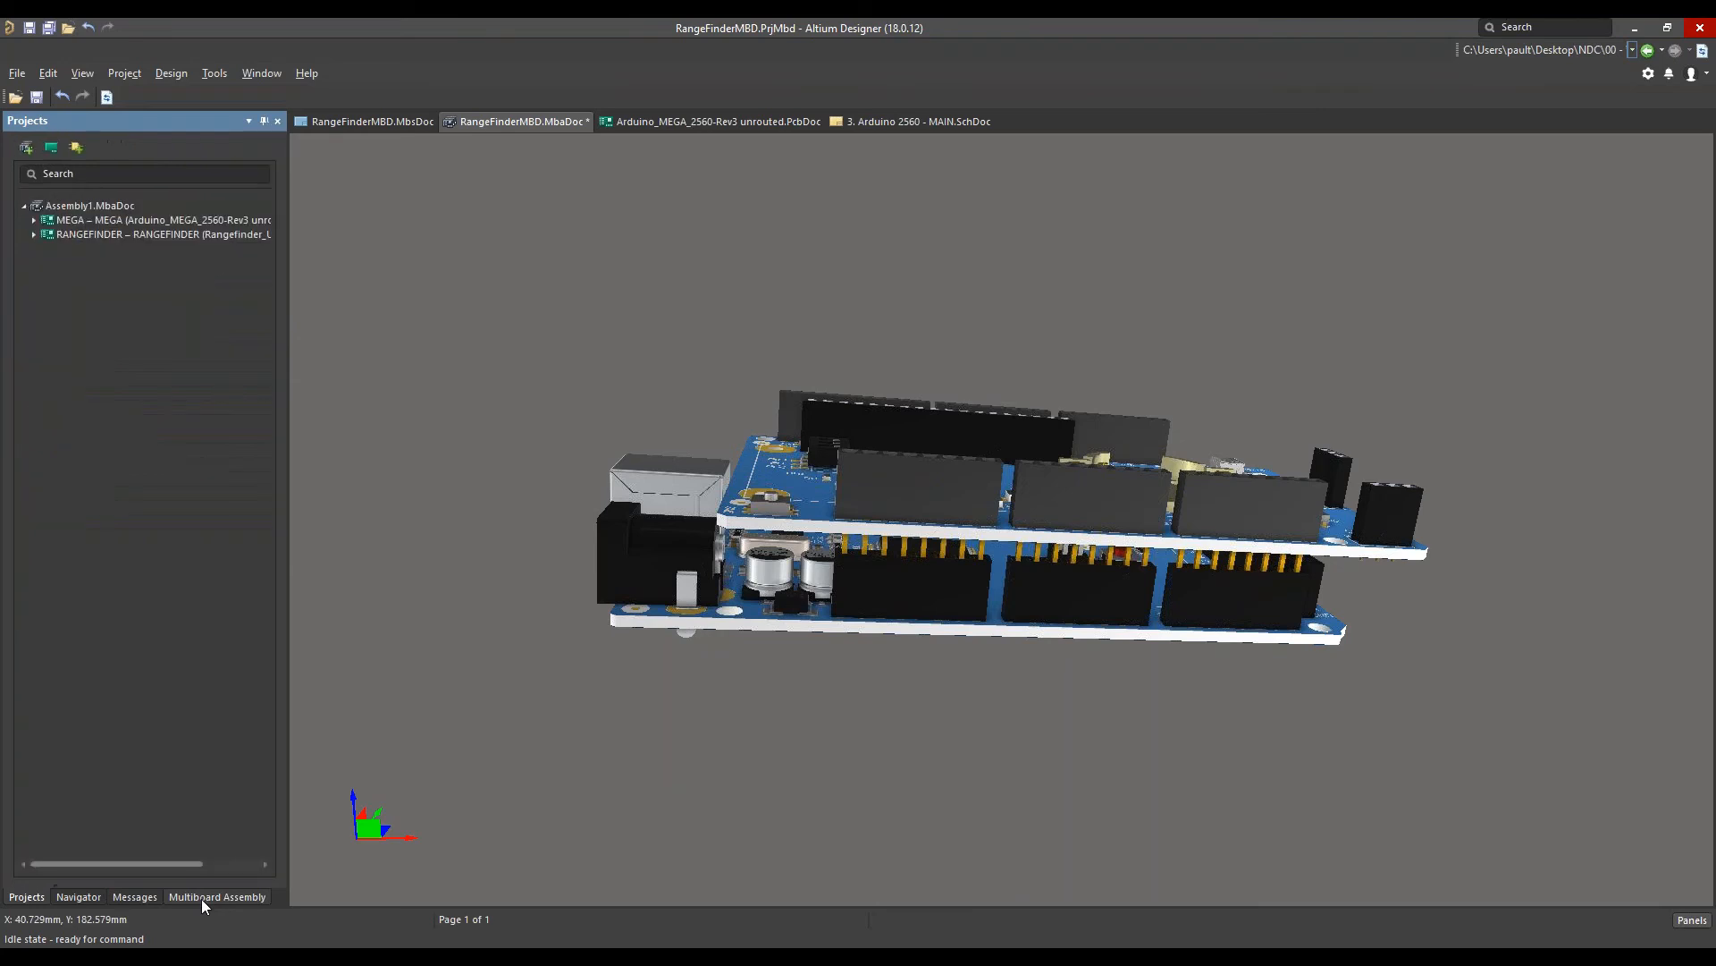
left_click(34, 221)
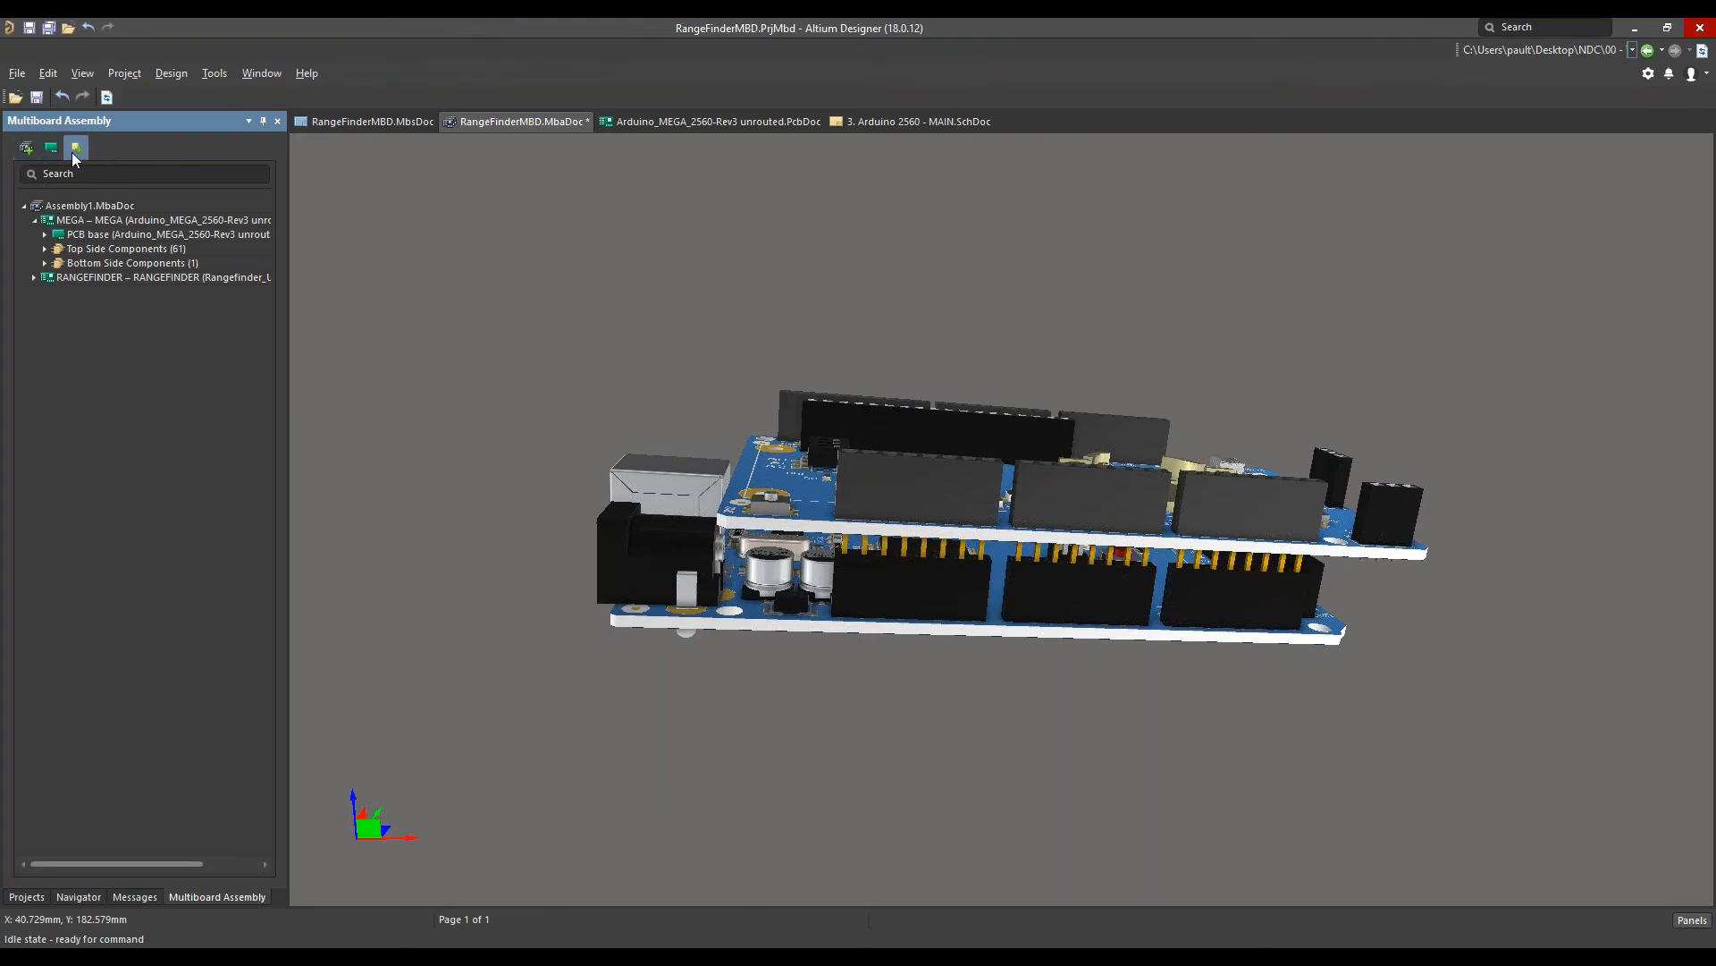
Insert the STEP part Standoff_M3_12mm.STEP into the multiboard assembly
left_click(18, 75)
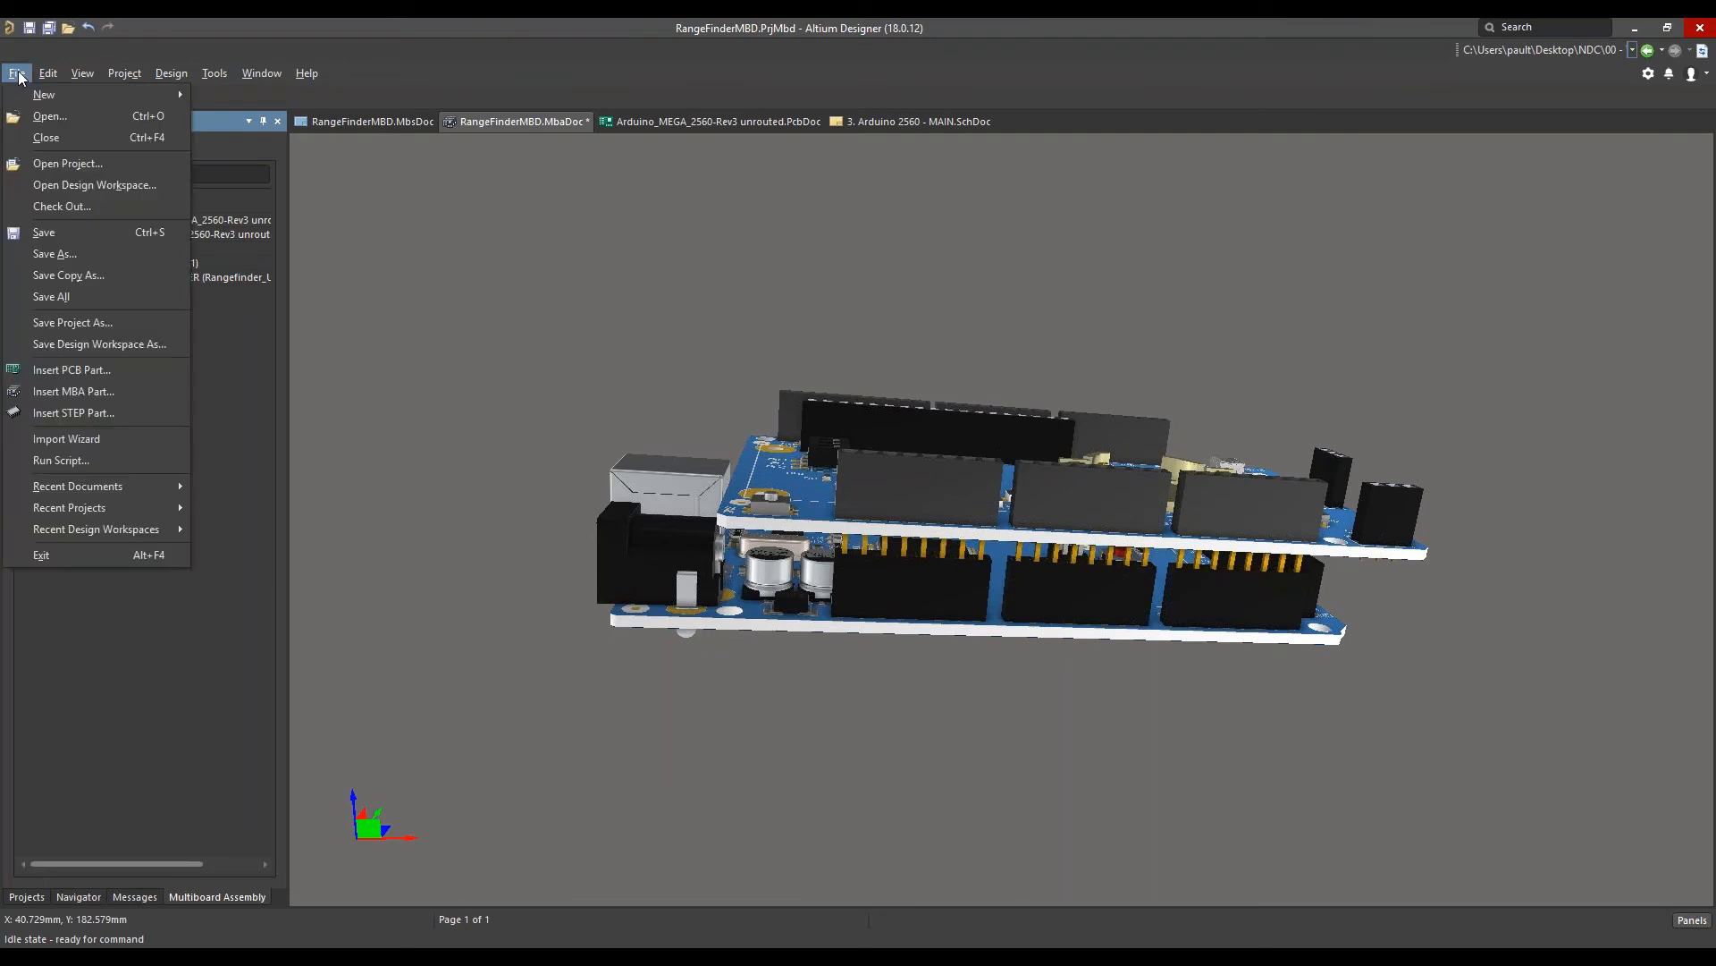
left_click(49, 414)
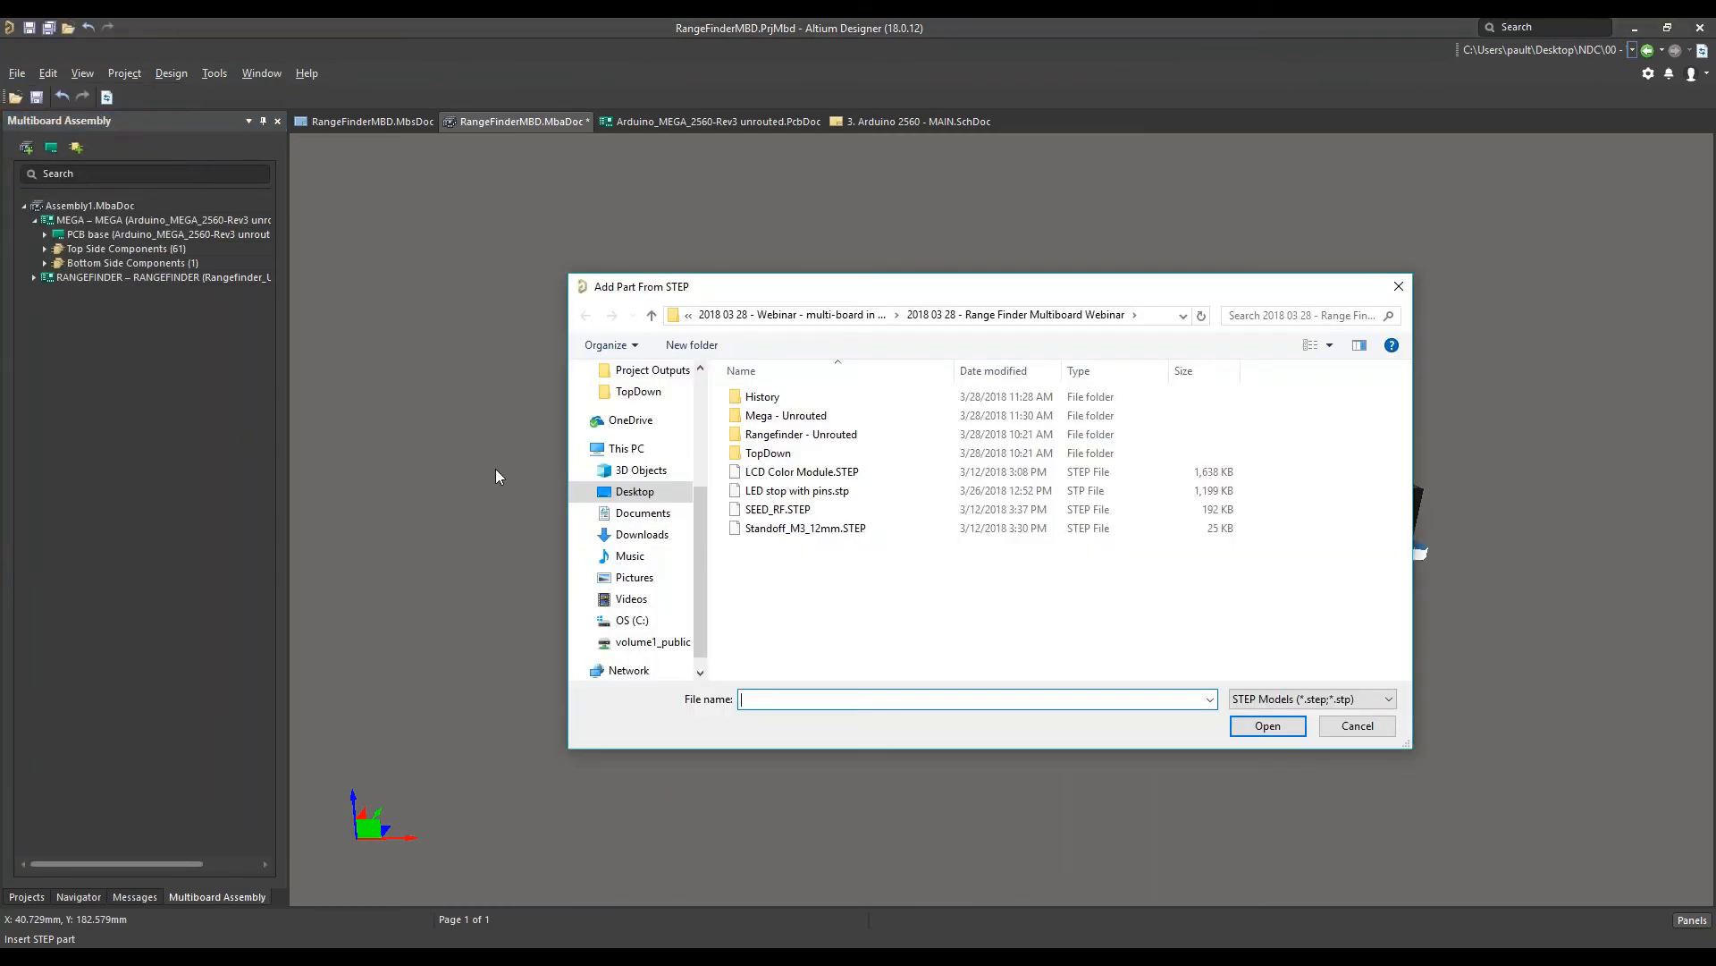
left_click(771, 529)
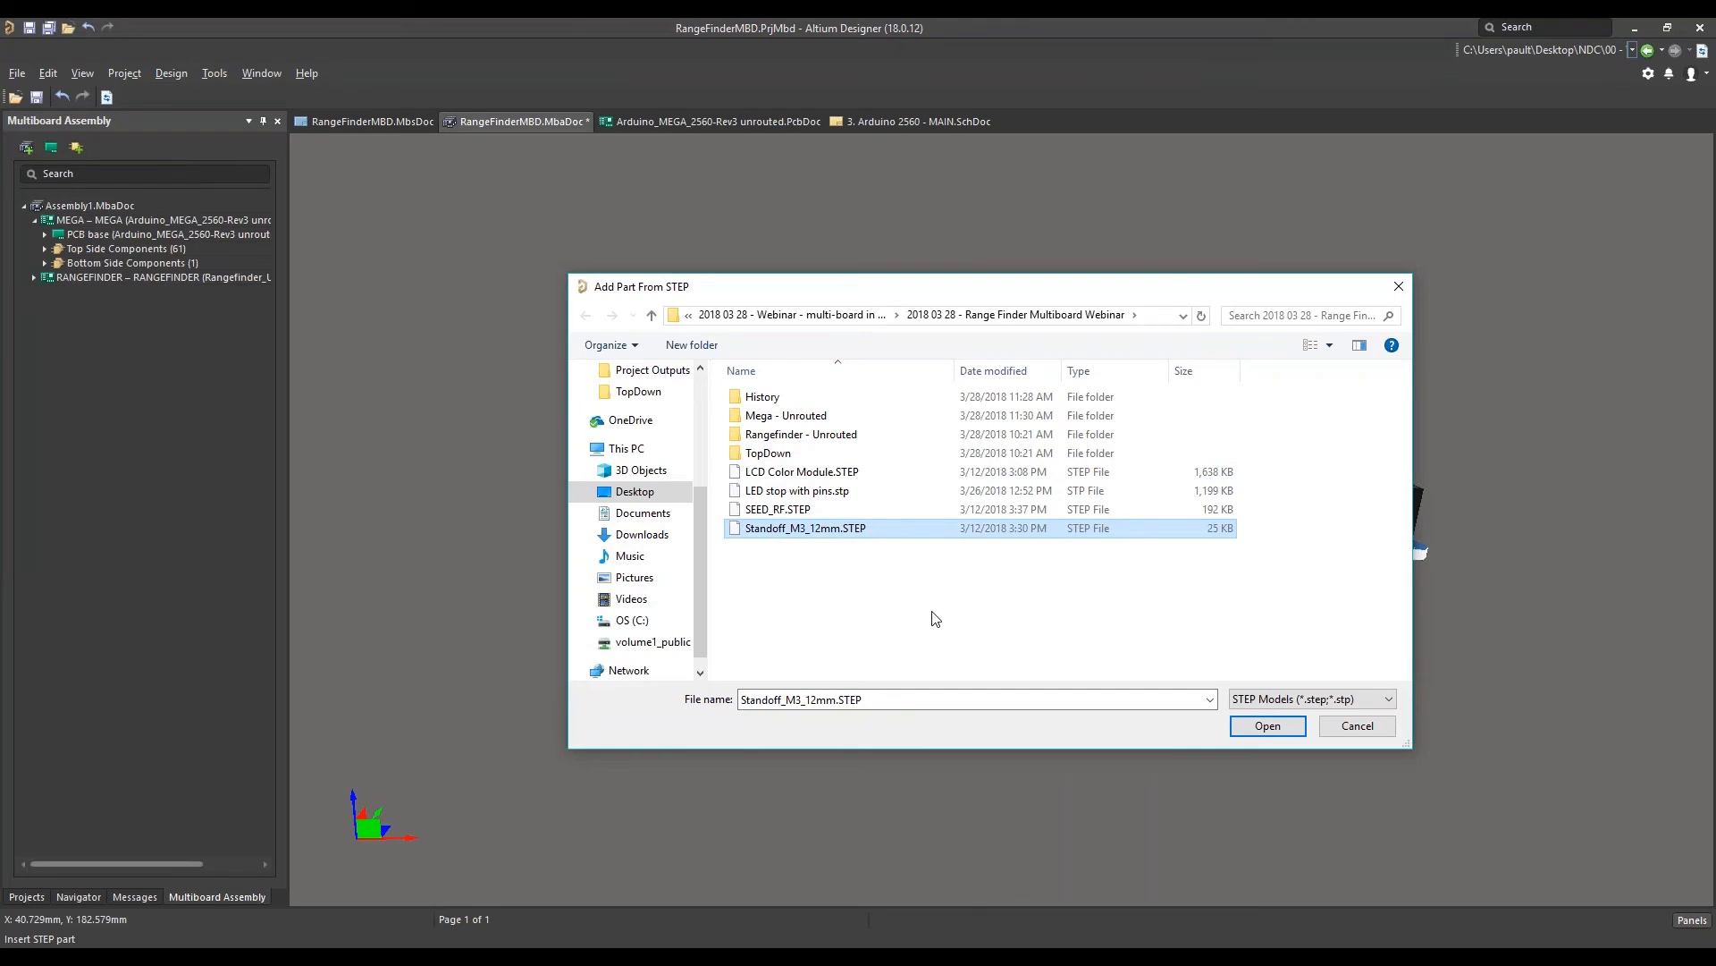
left_click(1266, 726)
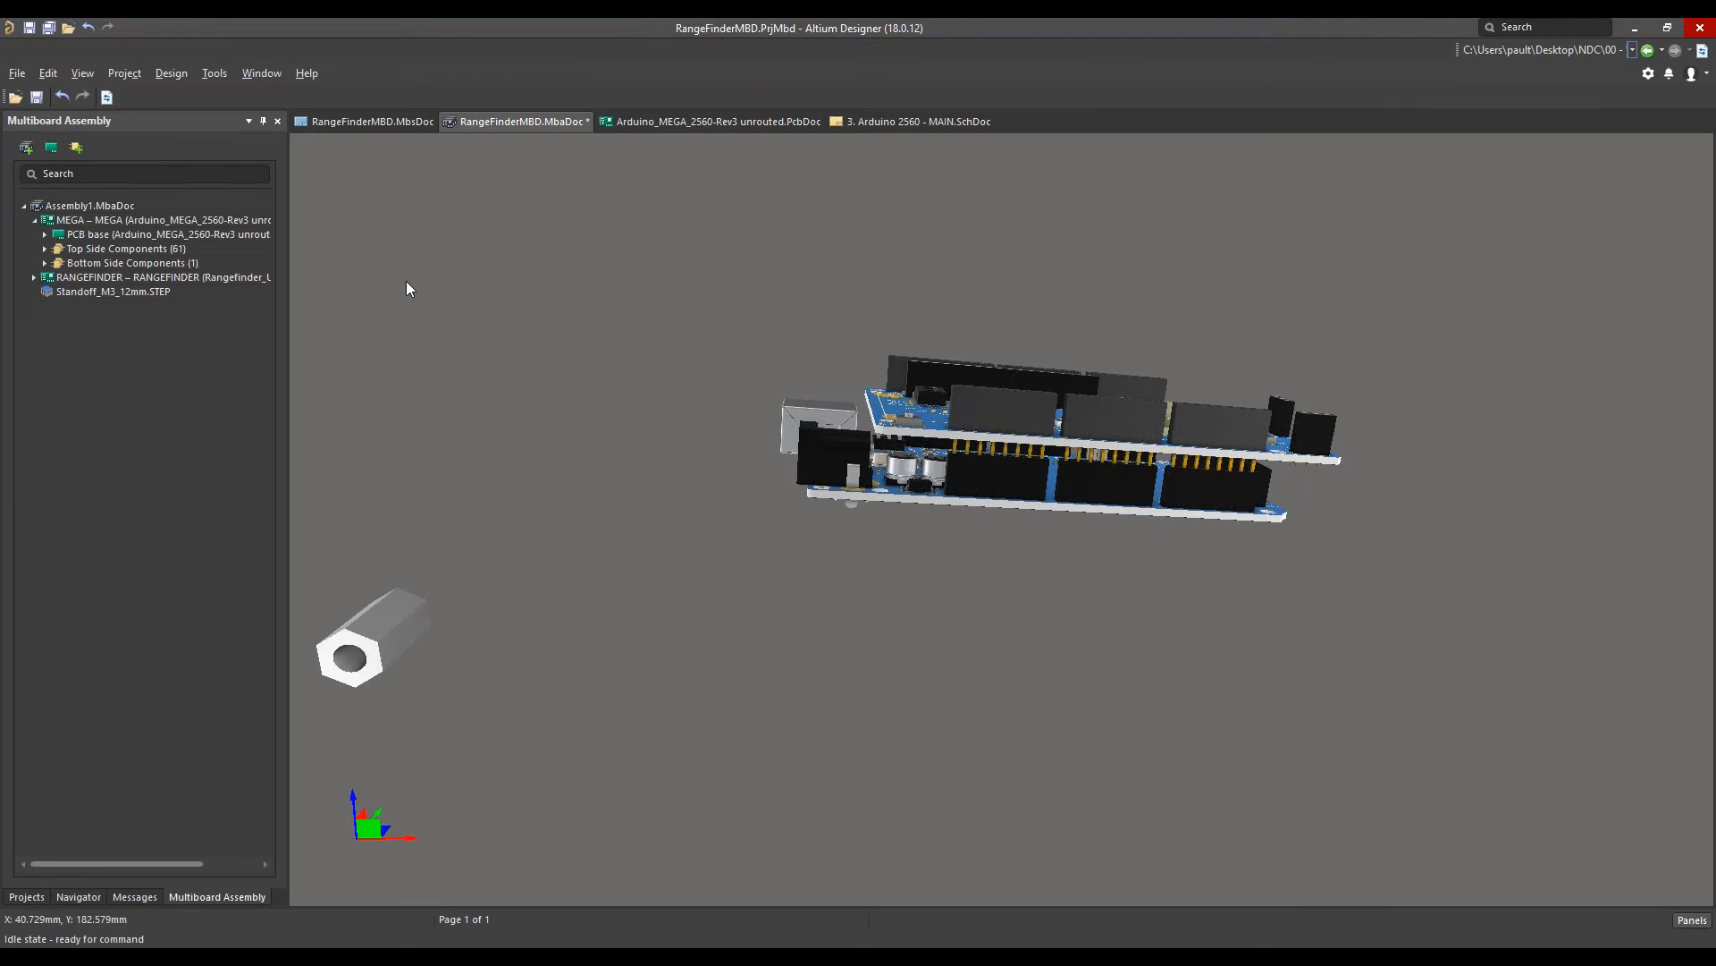
Insert a second copy of Standoff_M3_12mm.STEP into the assembly
left_click(17, 74)
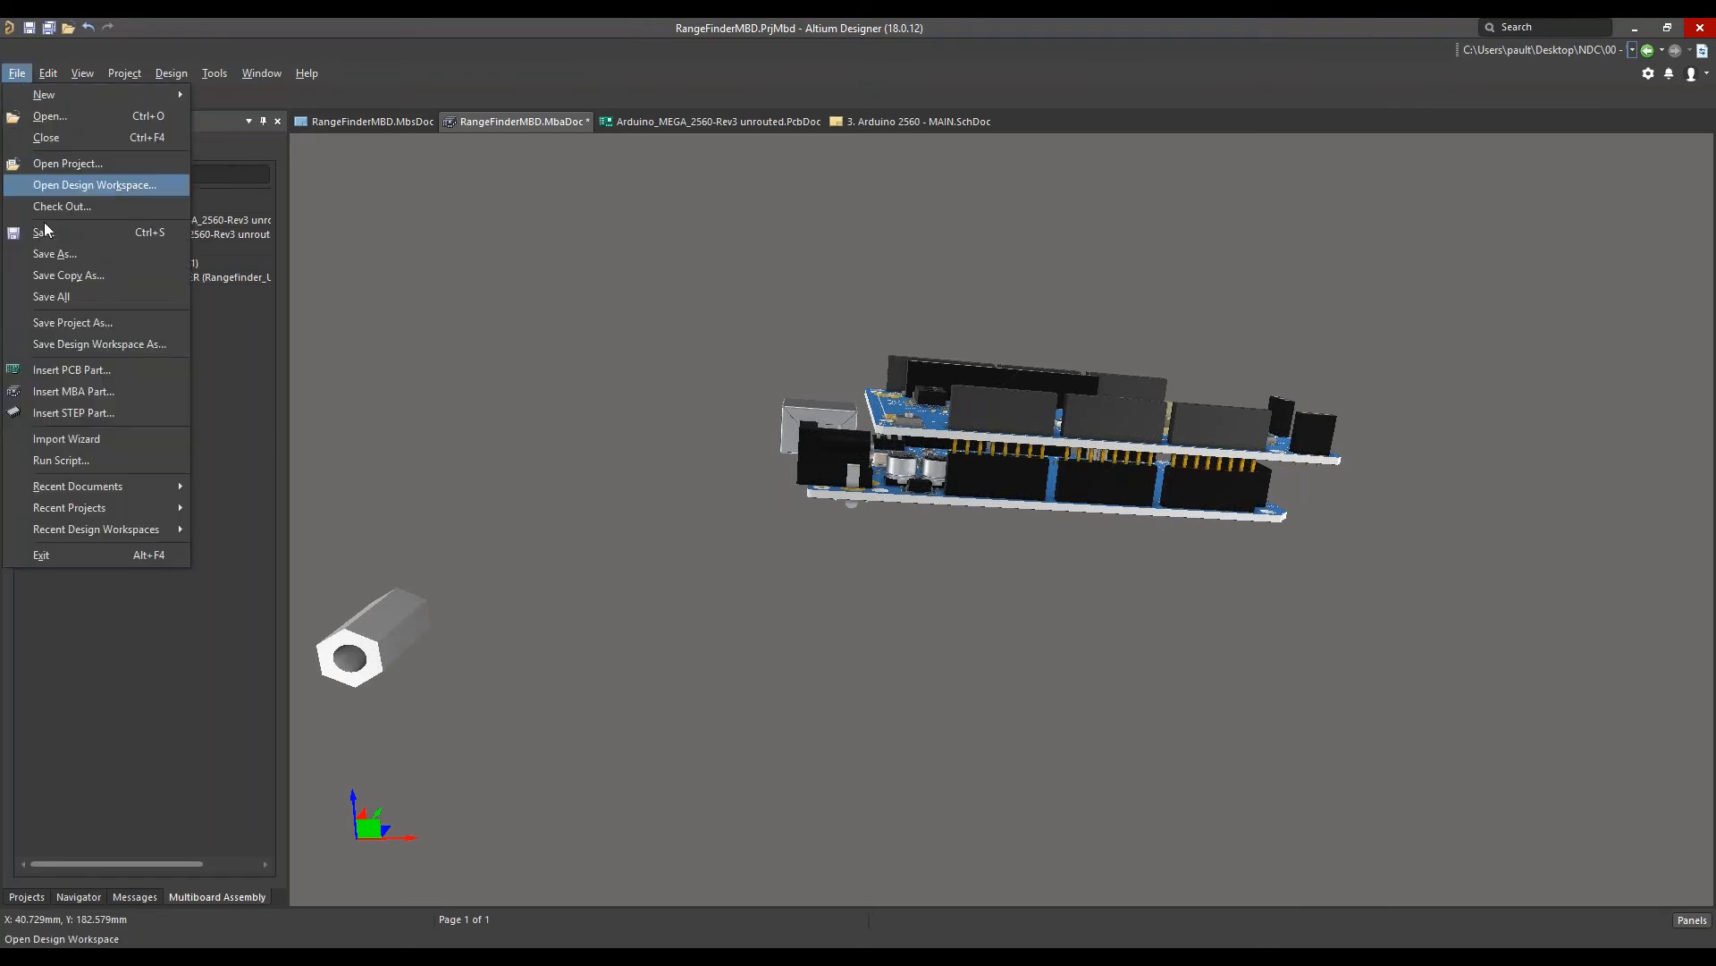
left_click(75, 414)
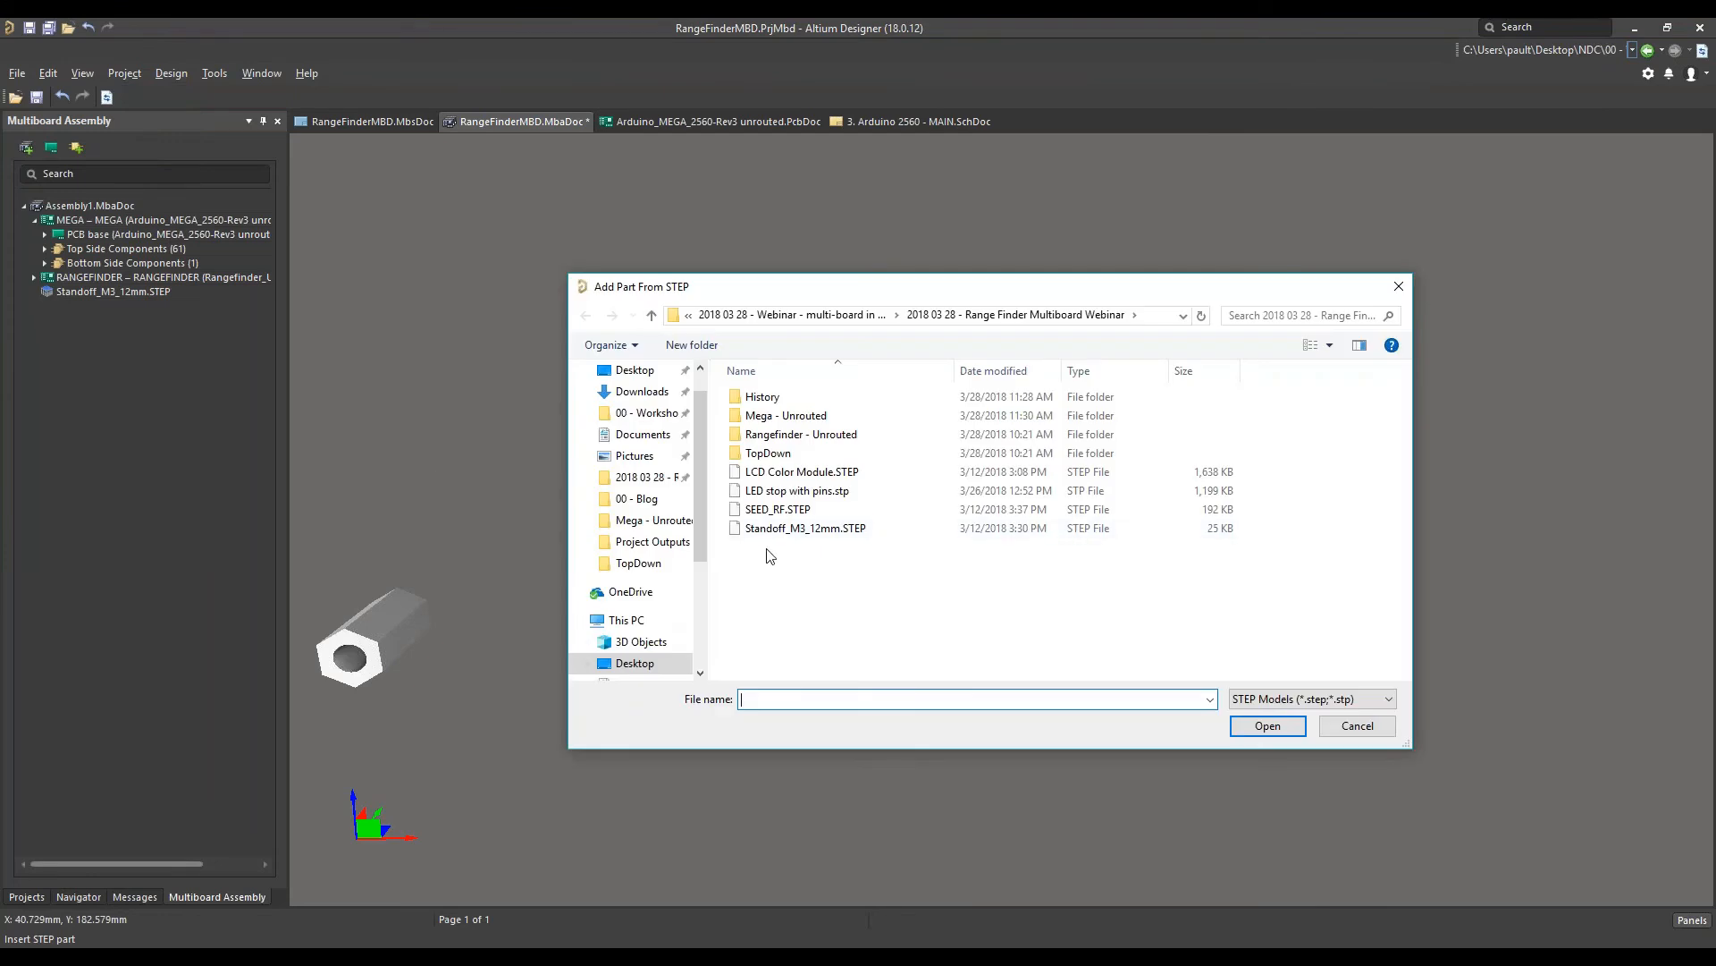
left_click(787, 529)
left_click(1278, 729)
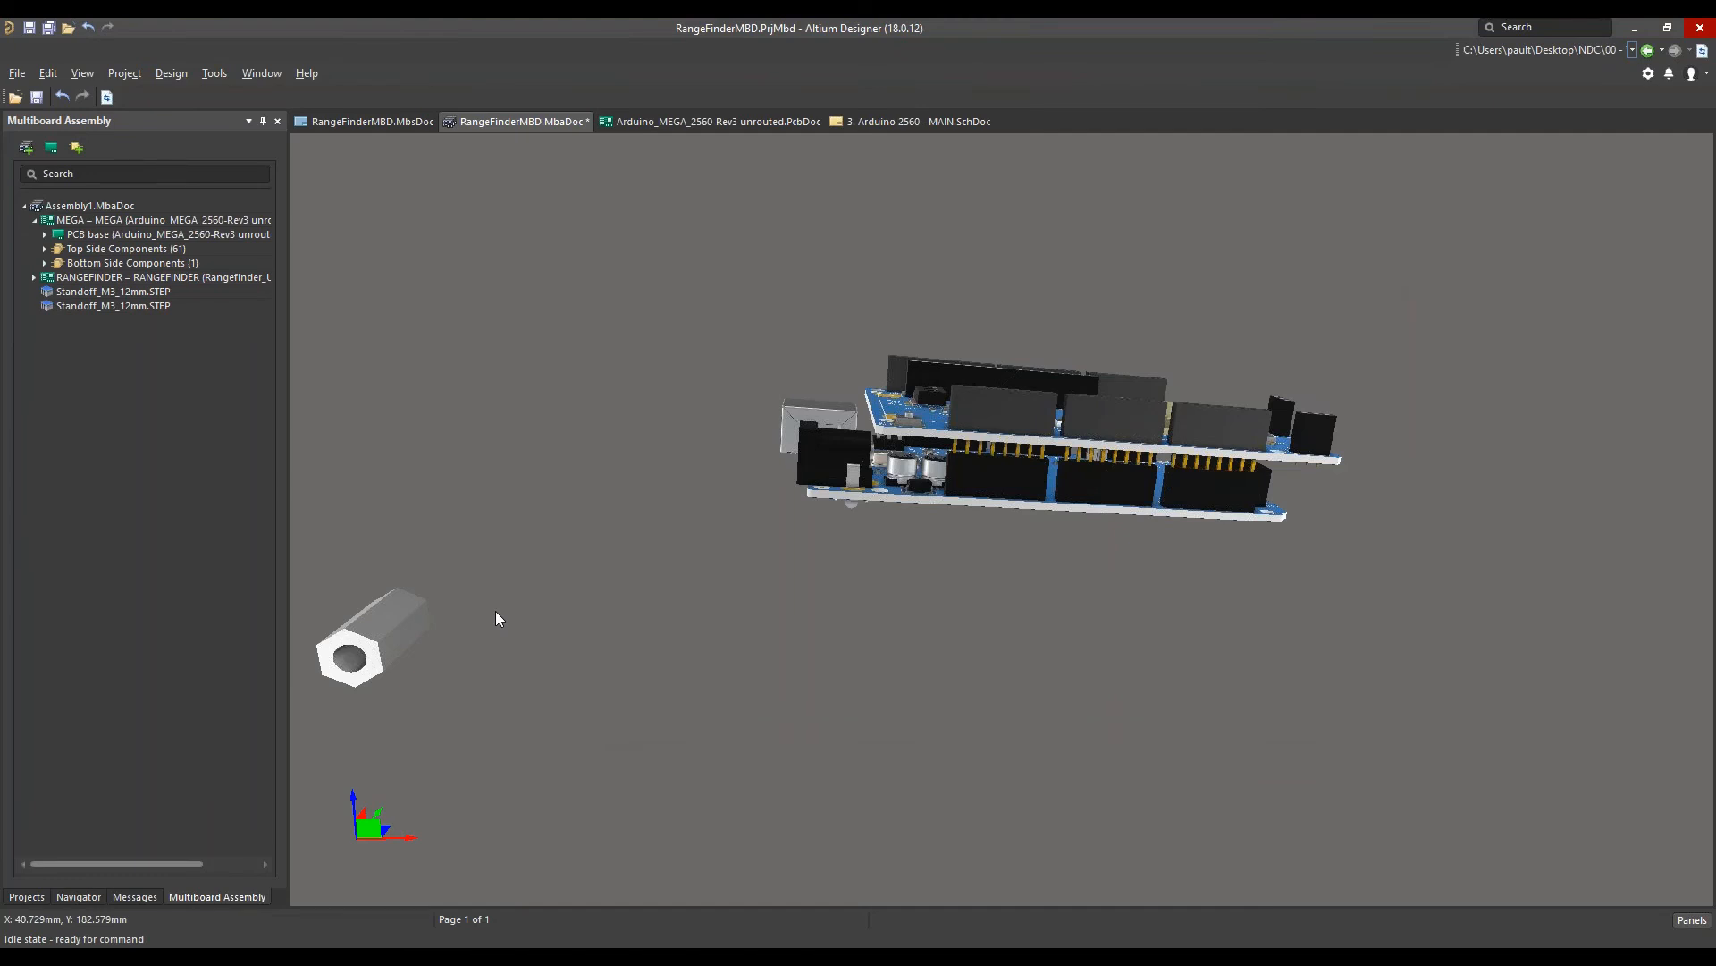
Separate the two overlapping standoffs, moving one beyond the far end of the boards and the other in front of the power jack
left_click(368, 641)
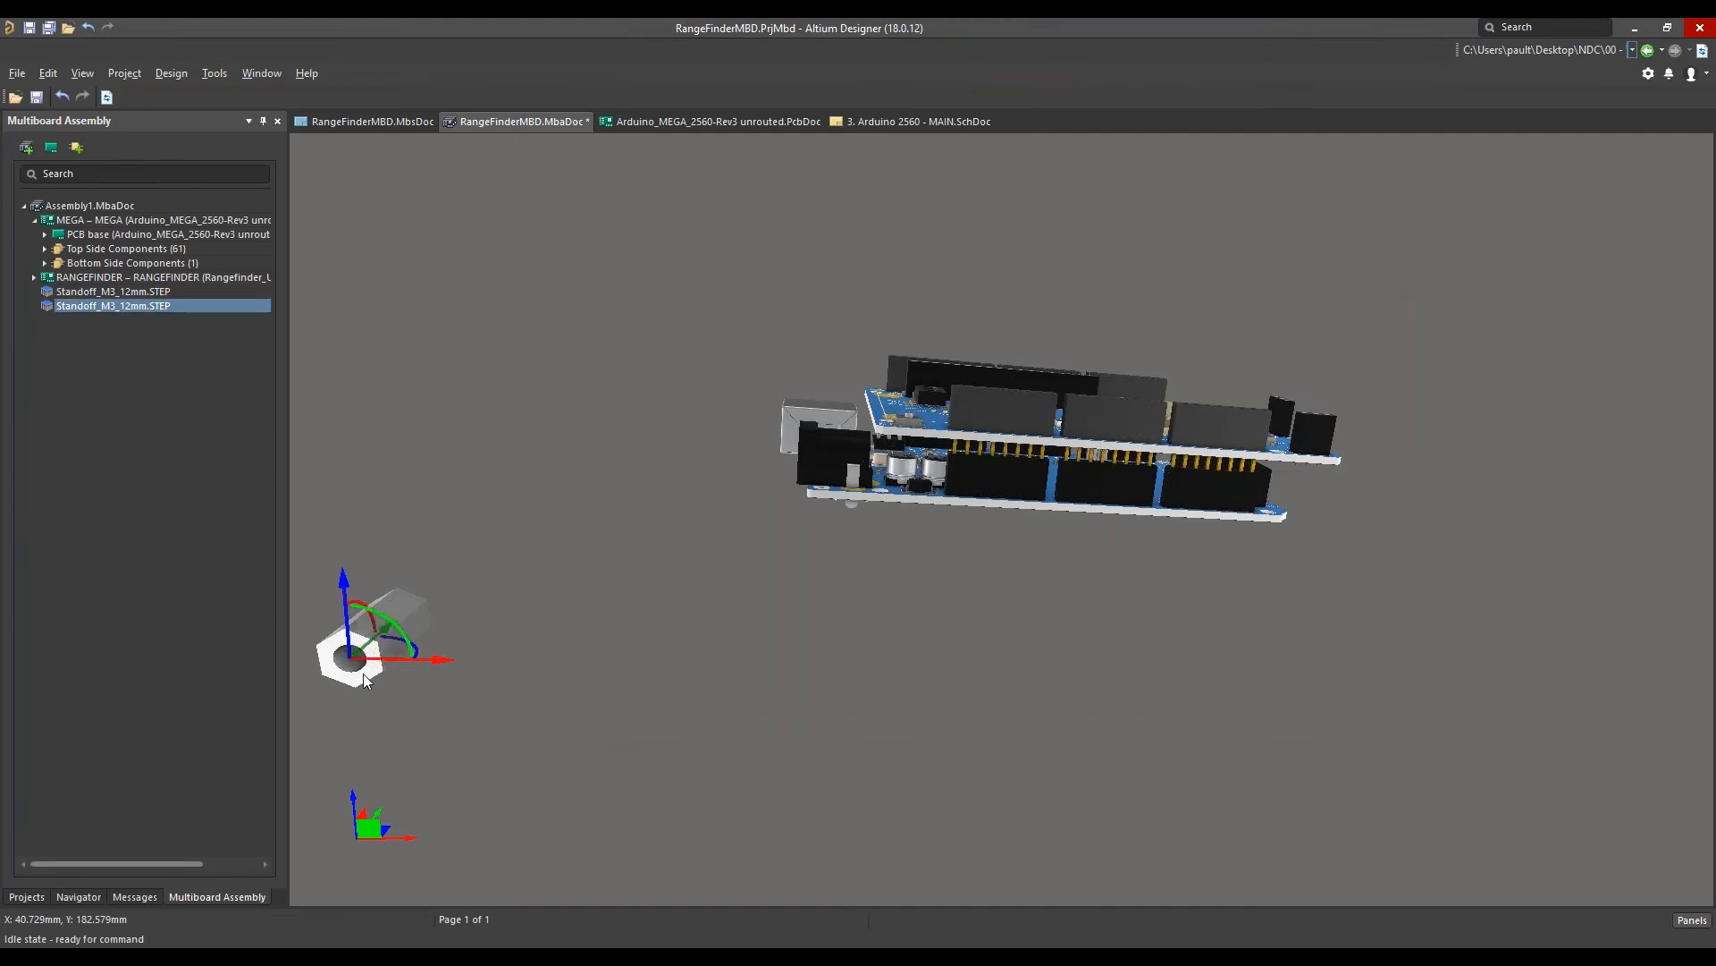
left_click_drag(376, 681, 1359, 619)
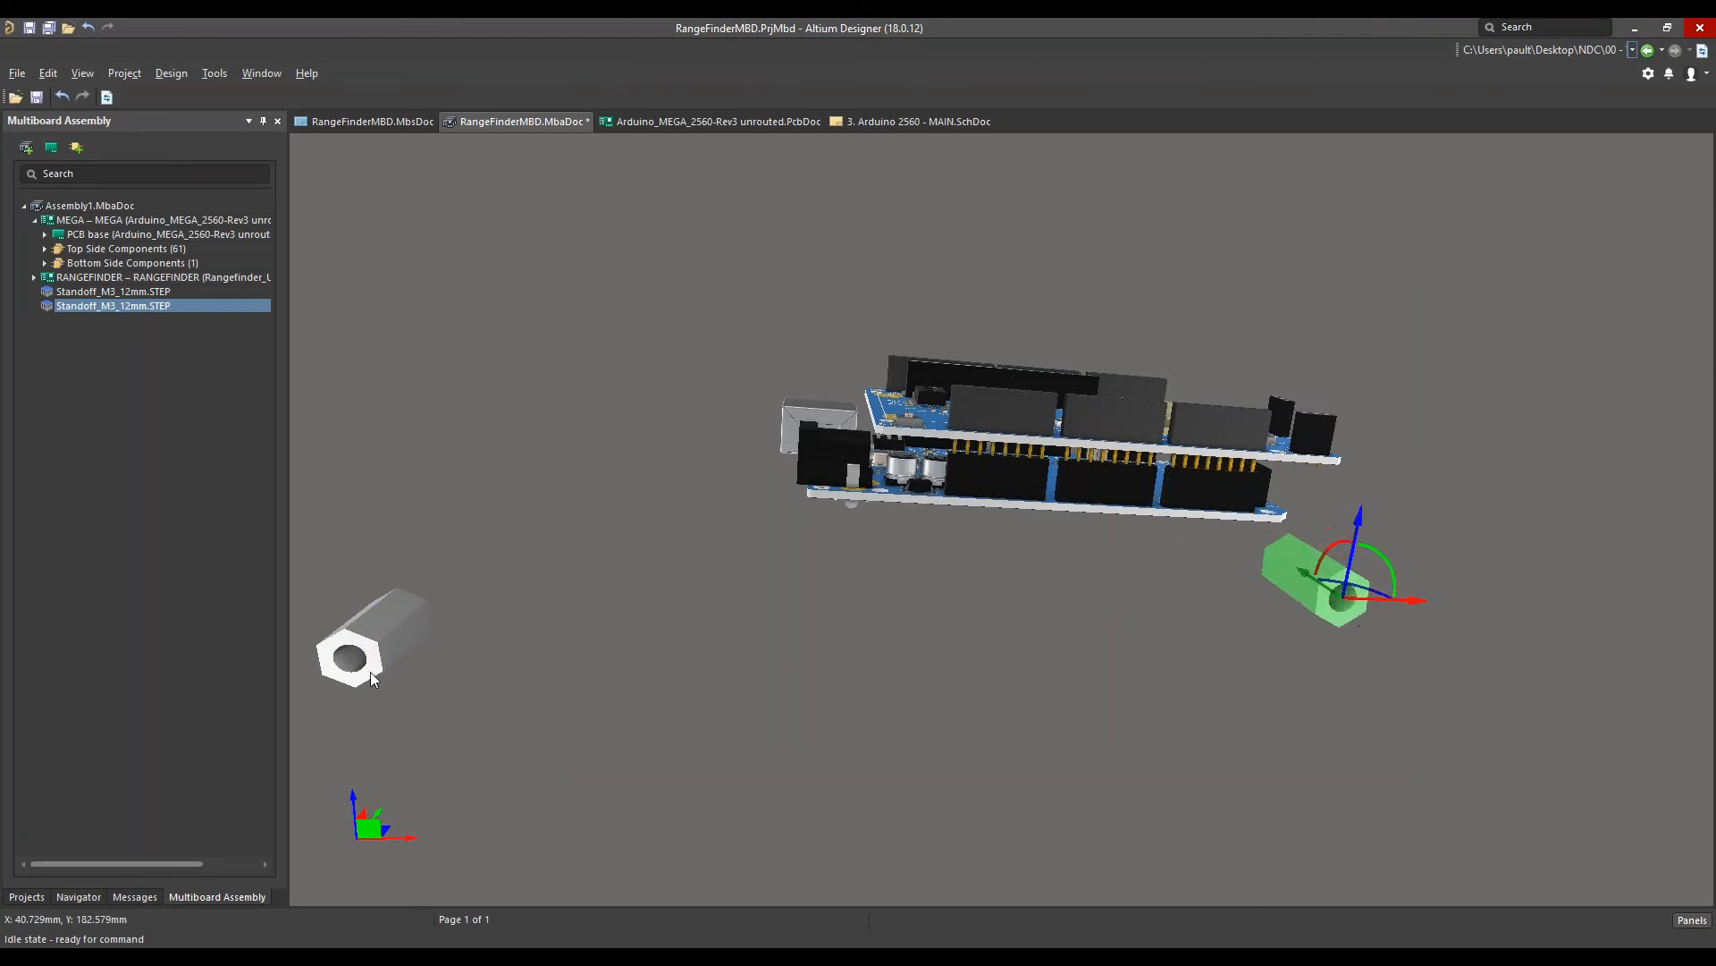
left_click(581, 698)
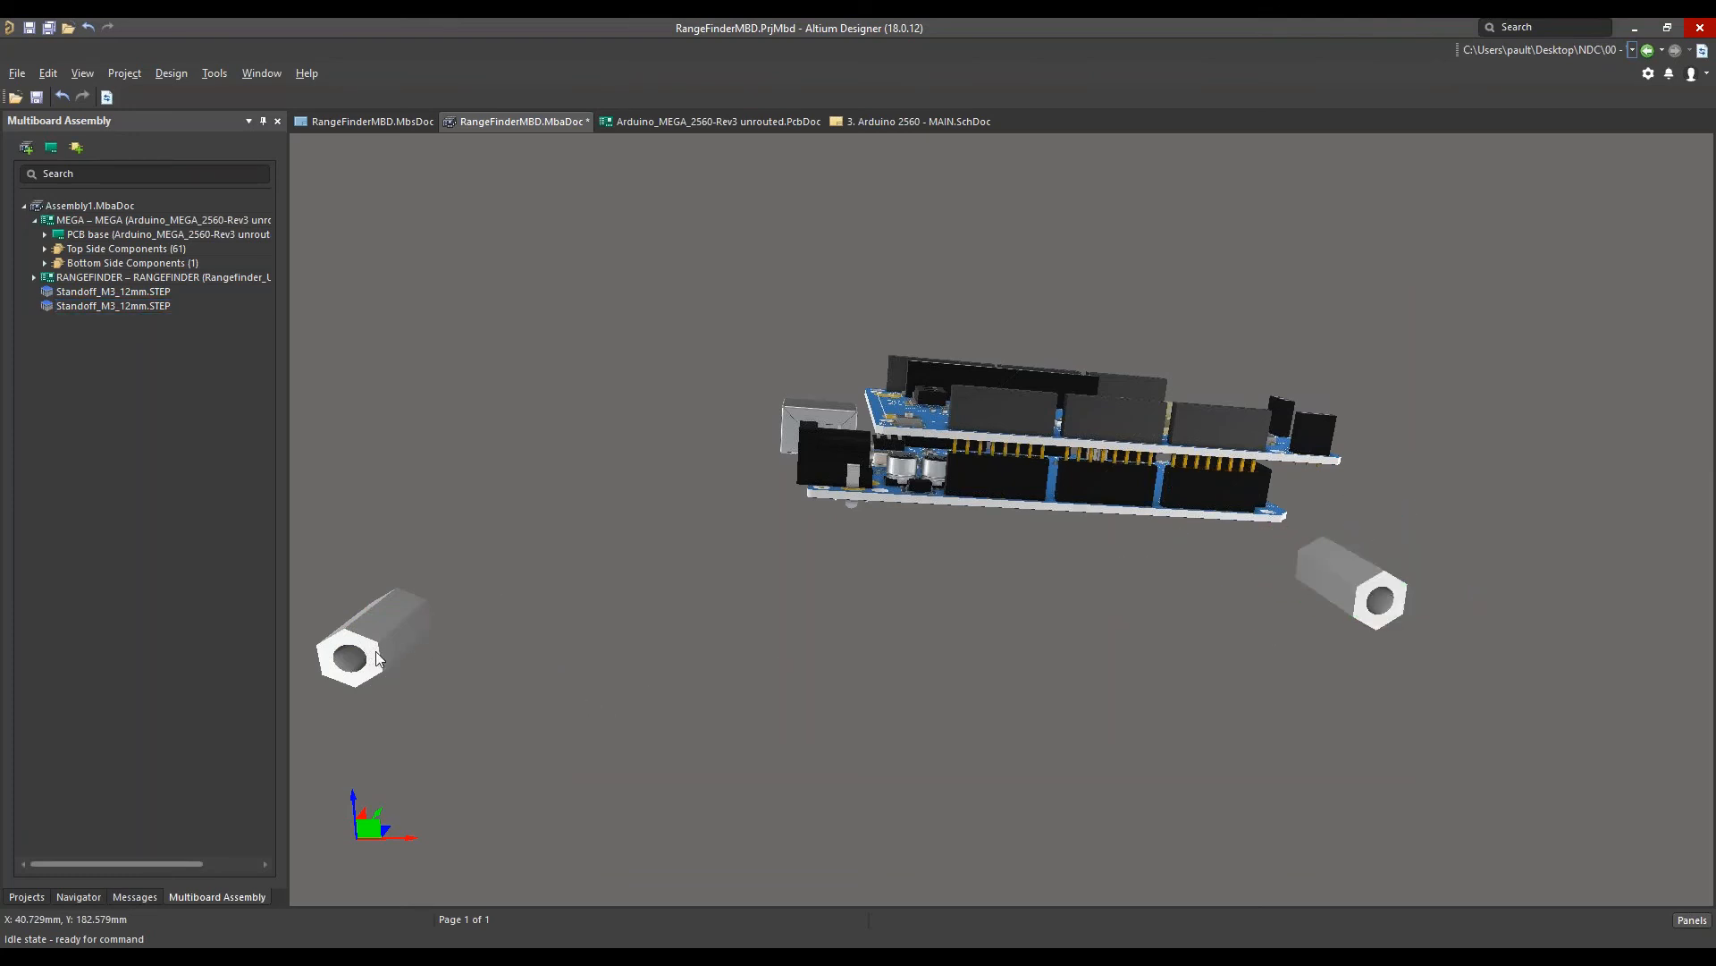
left_click(374, 656)
left_click_drag(422, 606, 850, 540)
left_click(1048, 583)
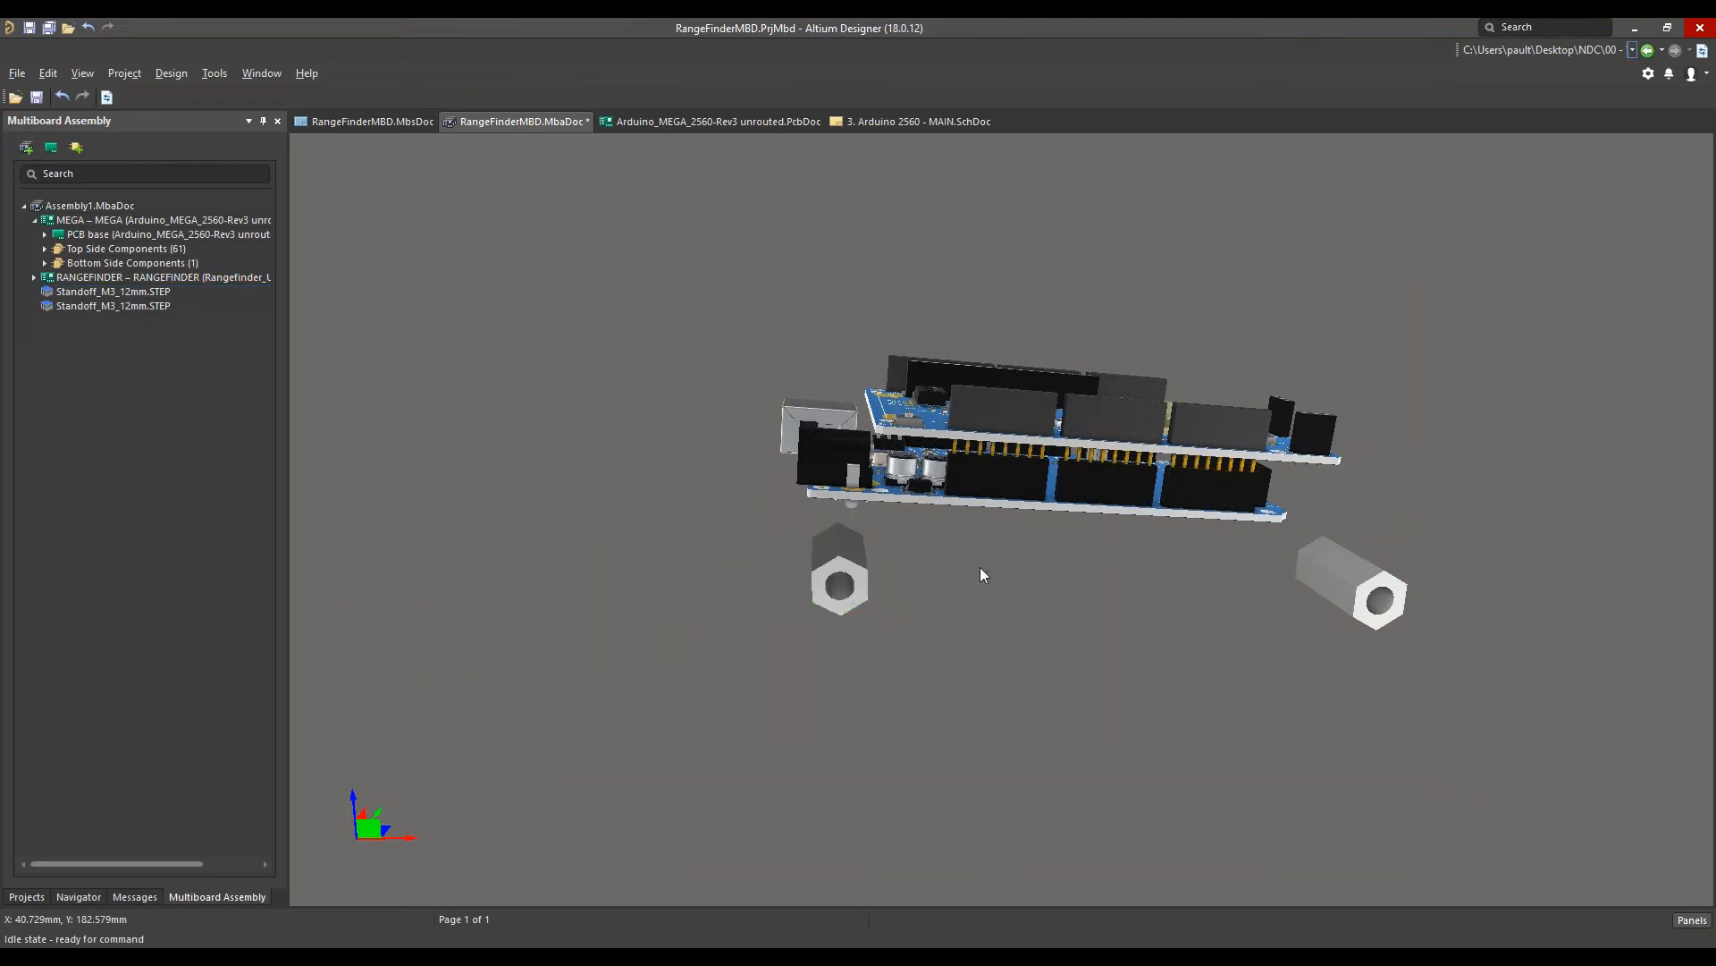
Rotate the standoff near the power jack about its red axis until it stands upright, and deselect it
scroll(967, 572, "up", 1, "ctrl")
scroll(967, 571, "up", 1, "ctrl")
left_click(742, 583)
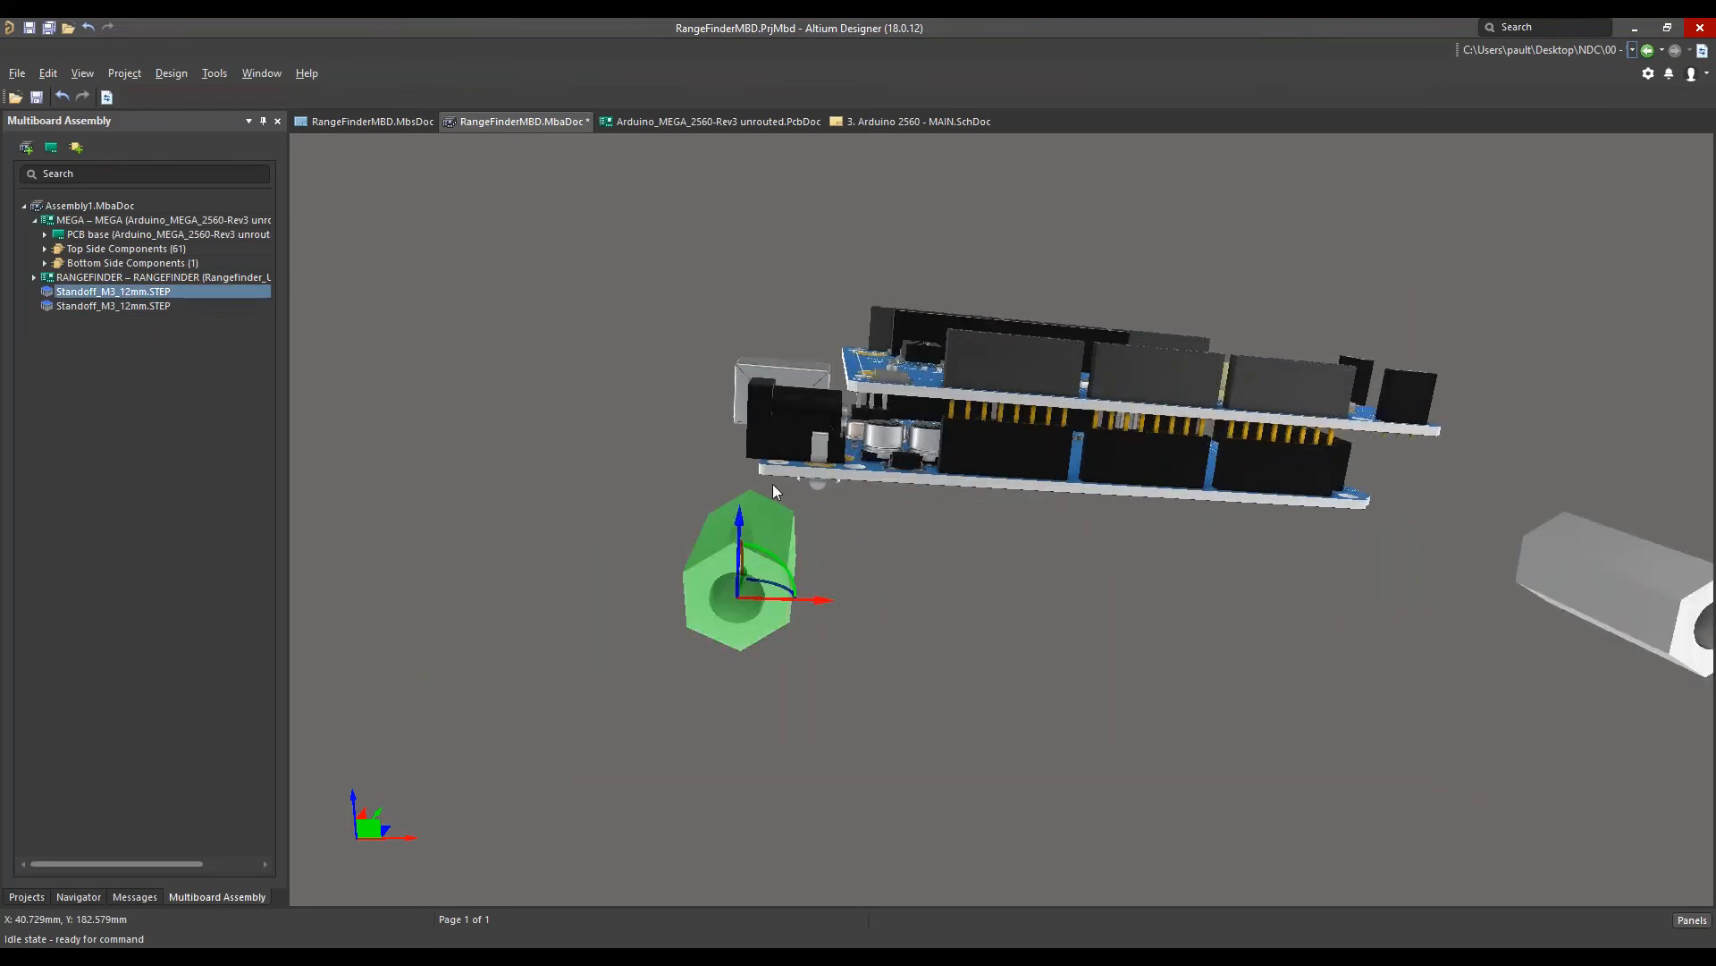
right_click_drag(893, 668, 861, 672, "shift")
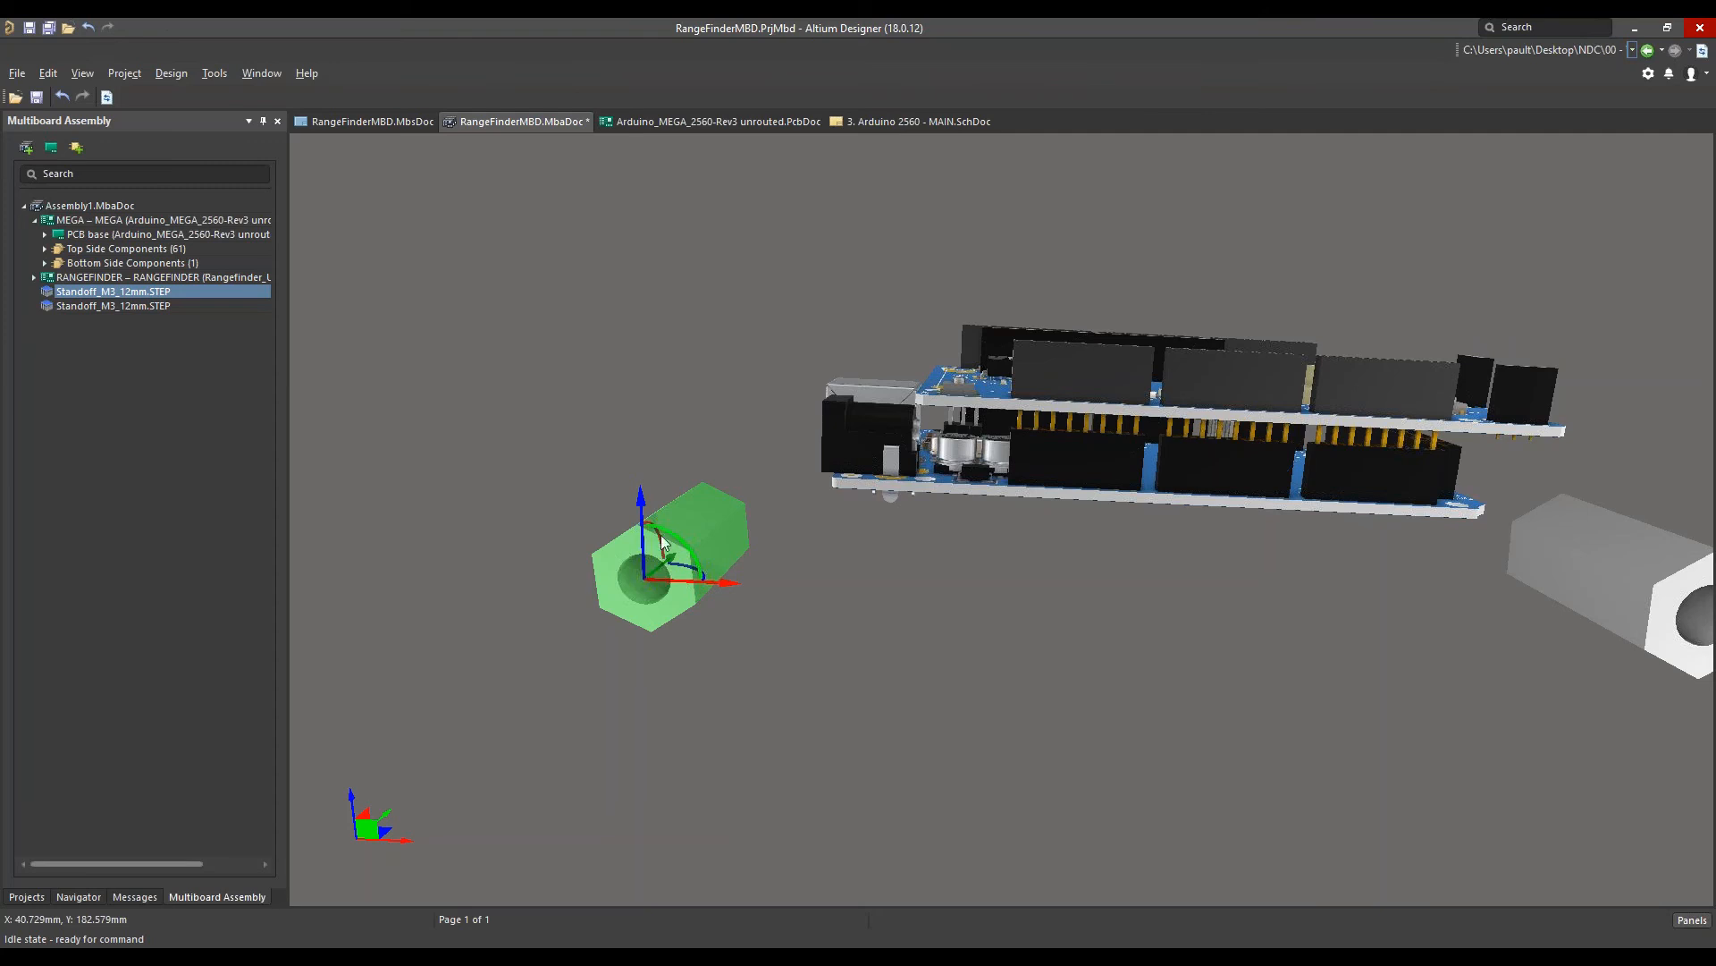
left_click_drag(662, 546, 626, 575)
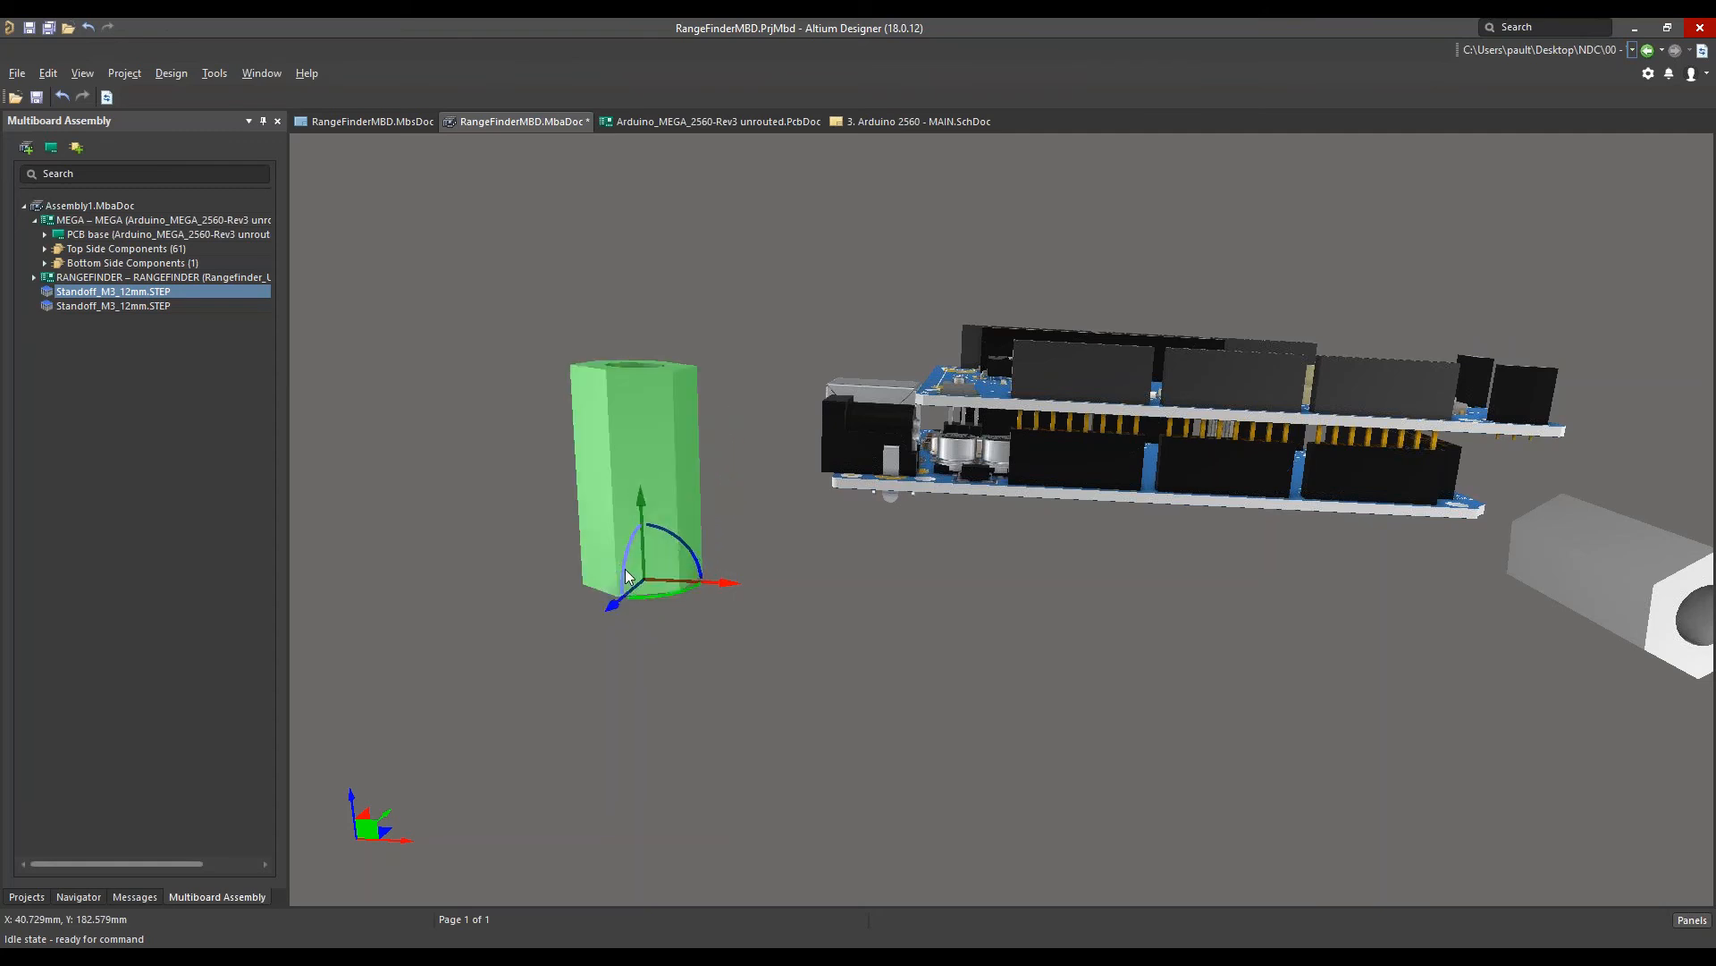
right_click_drag(1108, 651, 850, 658)
left_click(841, 607)
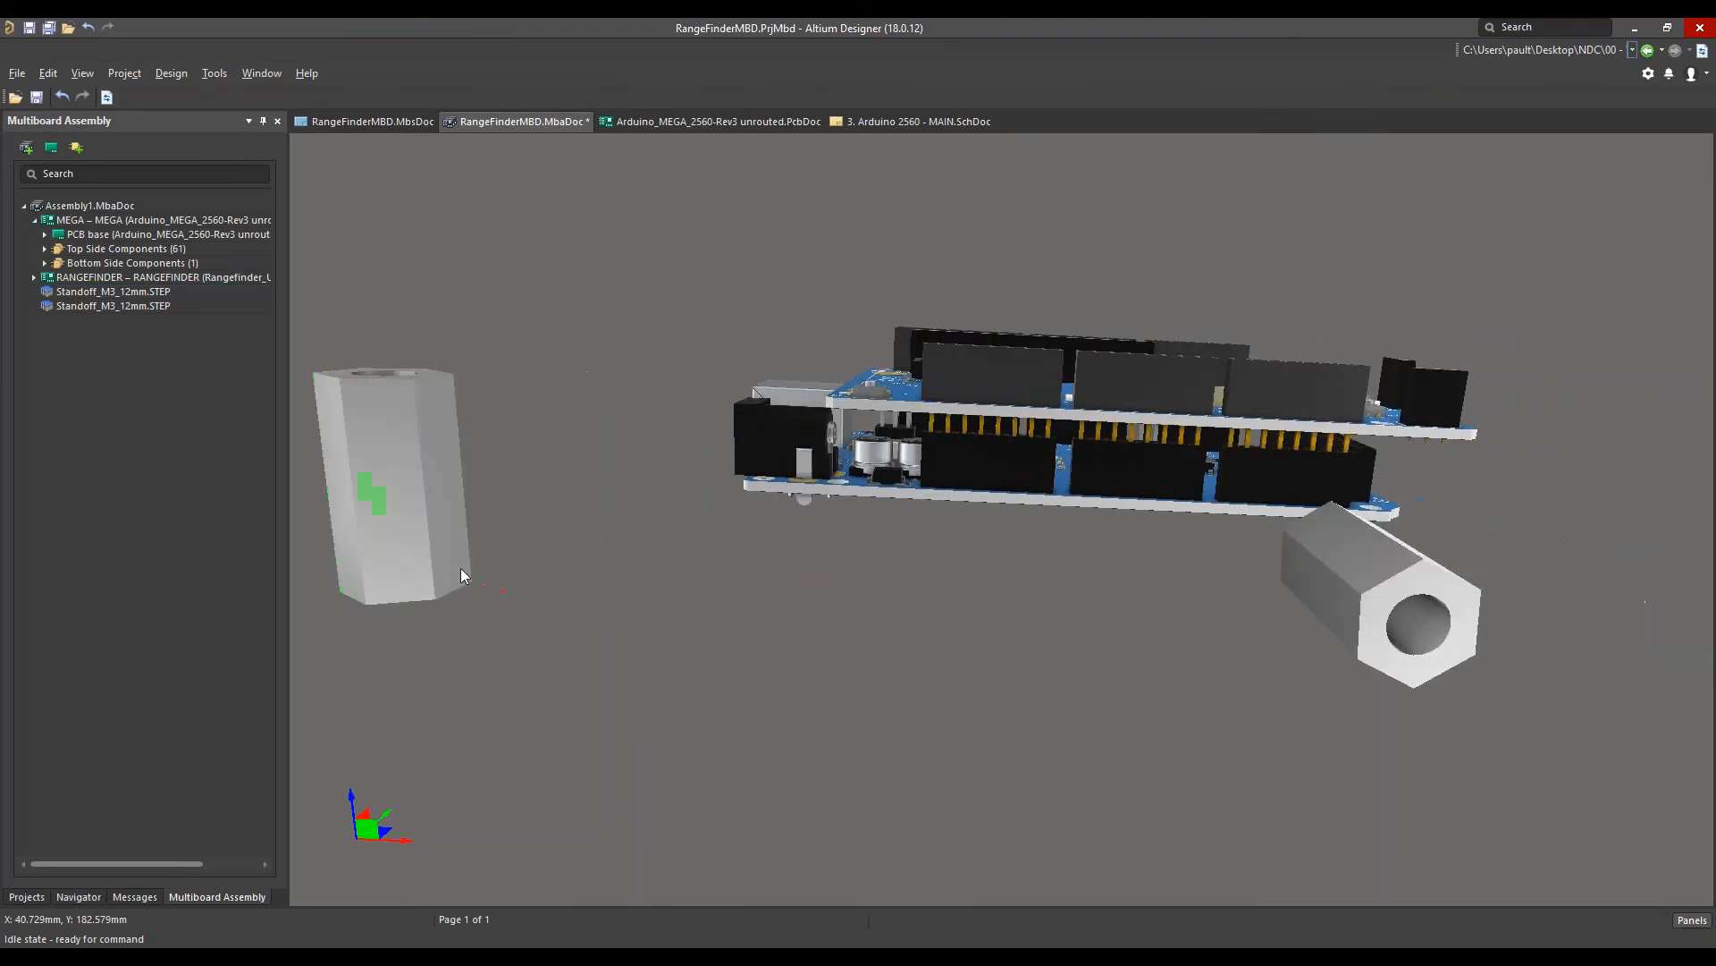
Rotate the other standoff, at the end opposite the power jack, until it stands upright, and deselect it
left_click(1370, 571)
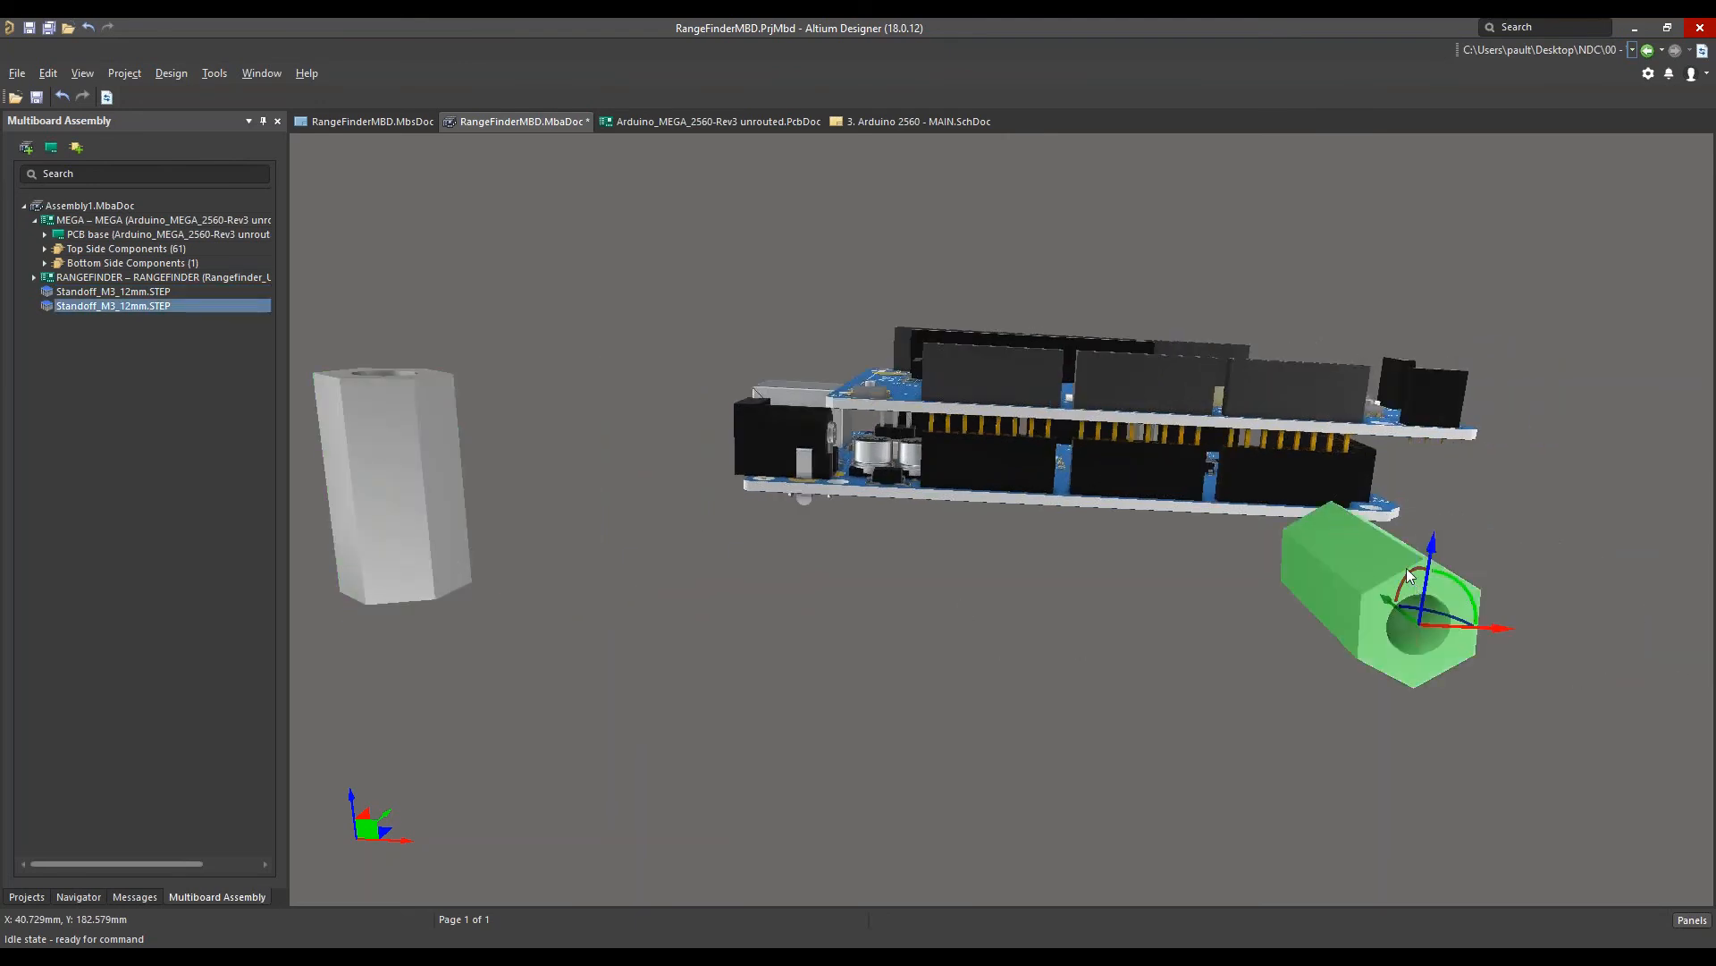
left_click_drag(1413, 578, 1420, 624)
left_click(1221, 610)
Move both upright standoffs along their blue axes toward the front edge of the boards
scroll(1136, 587, "down", 1, "ctrl")
scroll(1137, 593, "down", 1, "ctrl")
right_click_drag(1060, 597, 1038, 712)
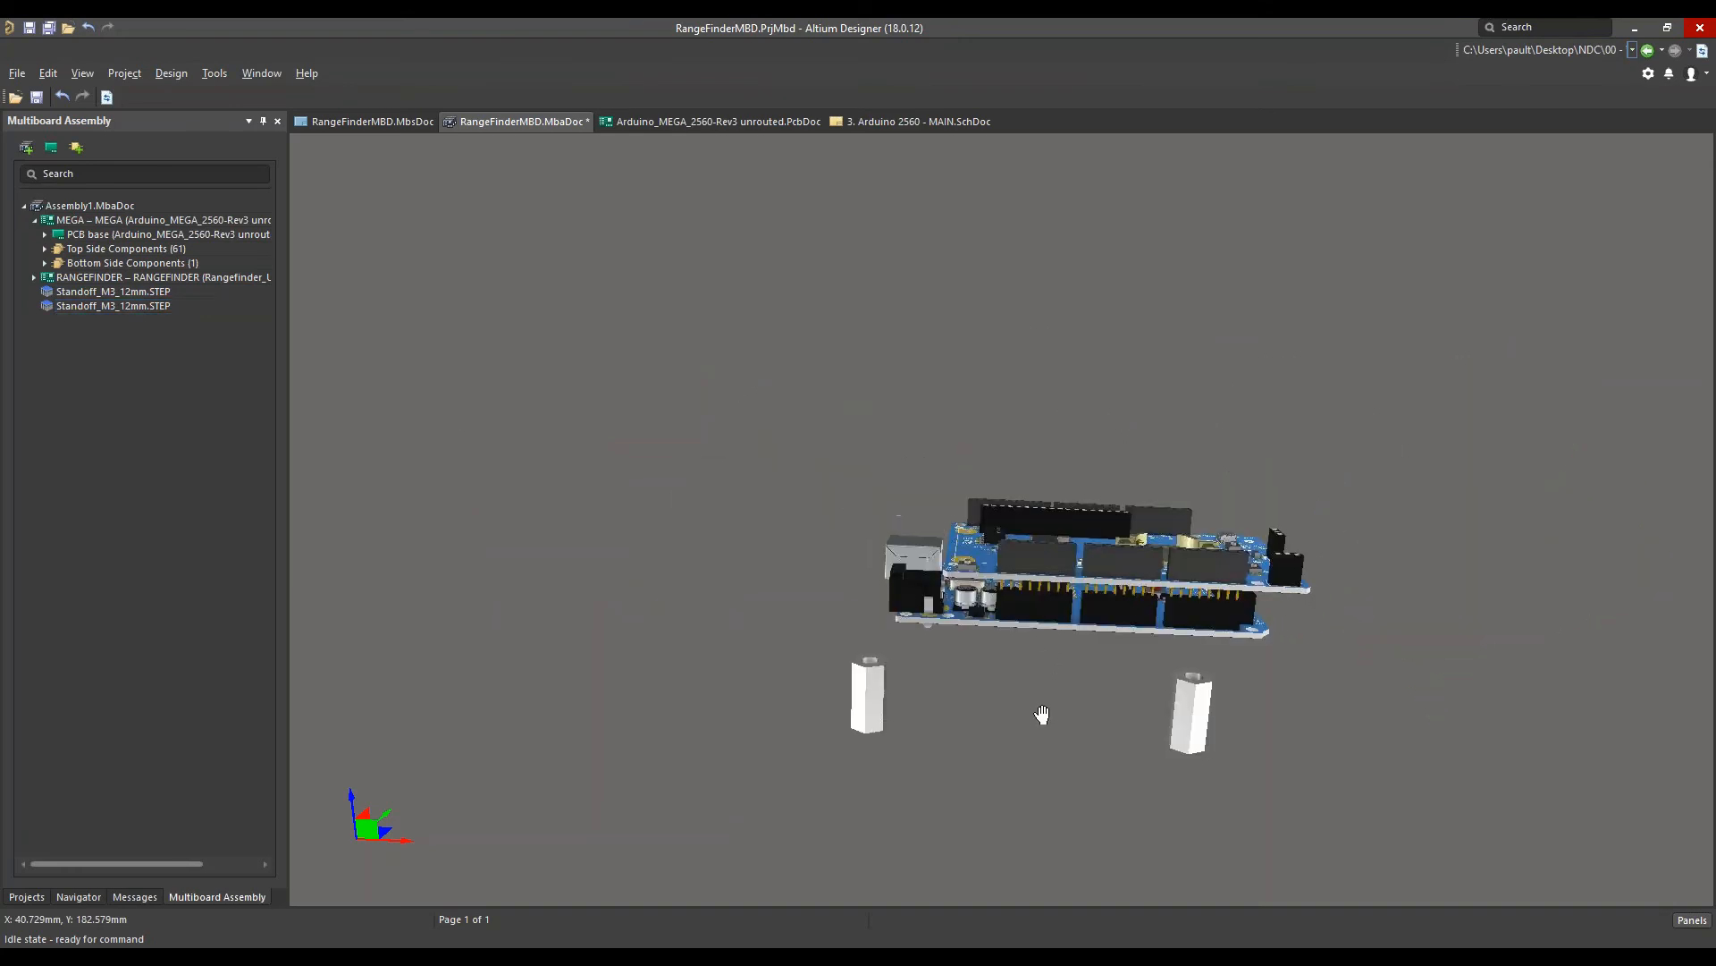
left_click(846, 688)
left_click_drag(835, 761, 973, 705)
left_click(1178, 720)
left_click_drag(1178, 785, 1064, 684)
left_click(1064, 678)
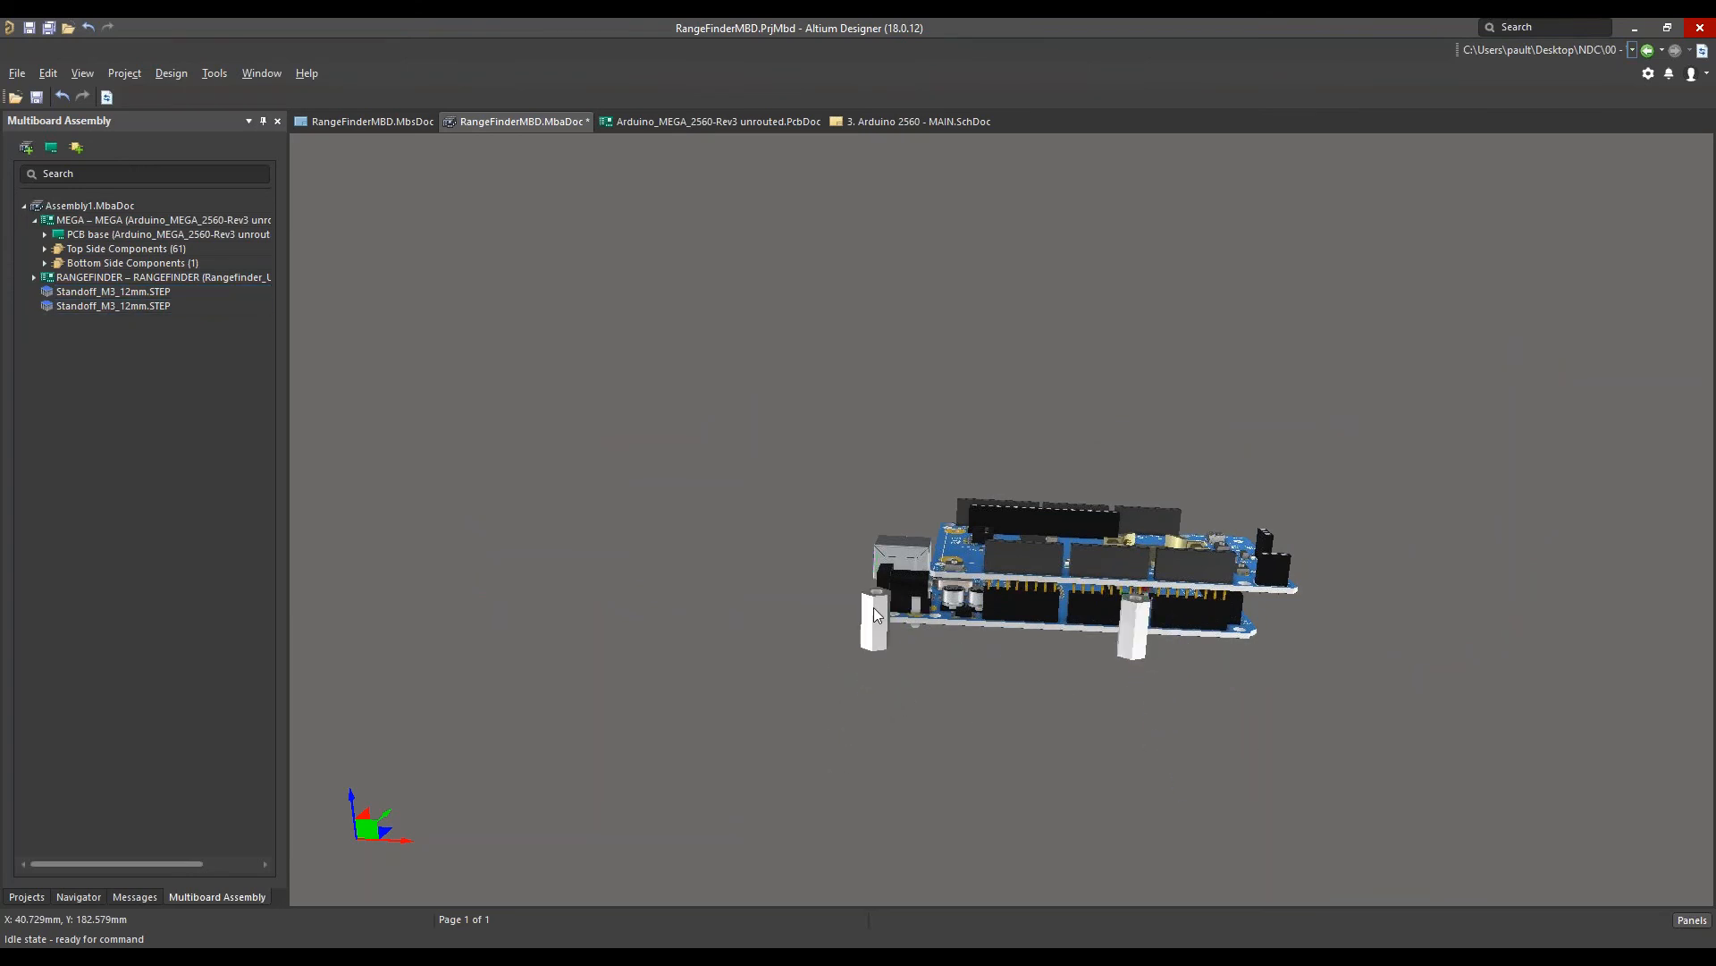
Move the standoff near the power jack further along its blue axis toward the MEGA board
scroll(873, 608, "up", 3, "ctrl")
right_click_drag(685, 475, 547, 679)
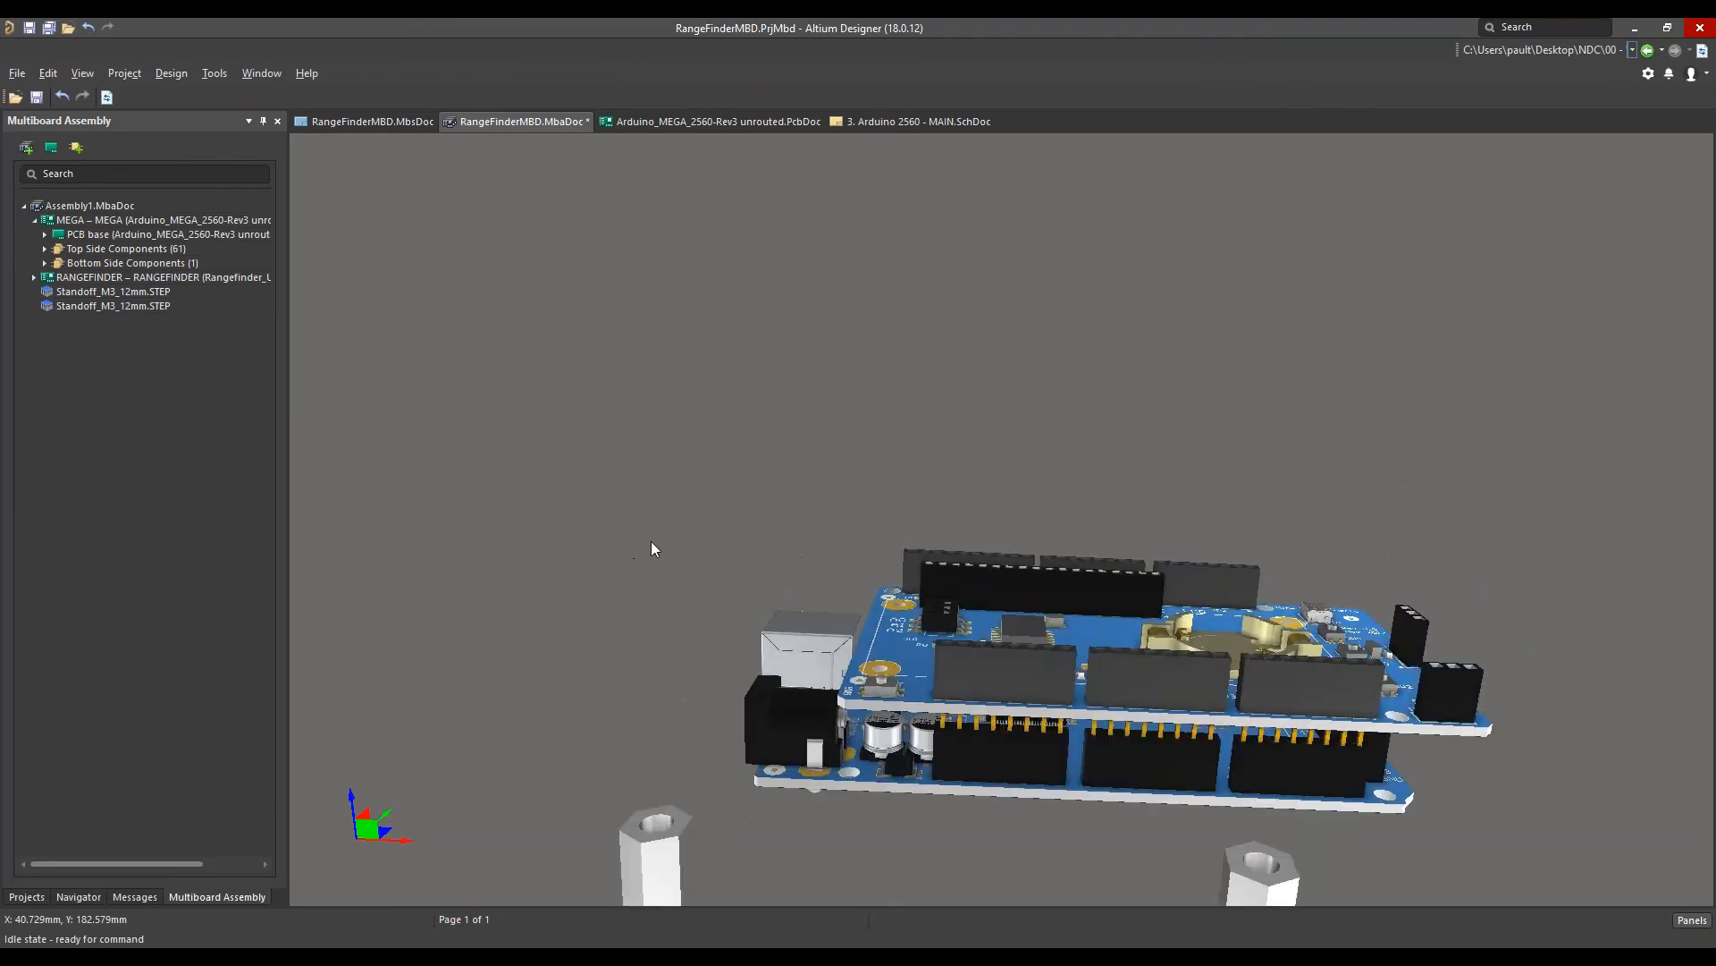
right_click_drag(713, 496, 755, 366, "shift")
left_click(652, 778)
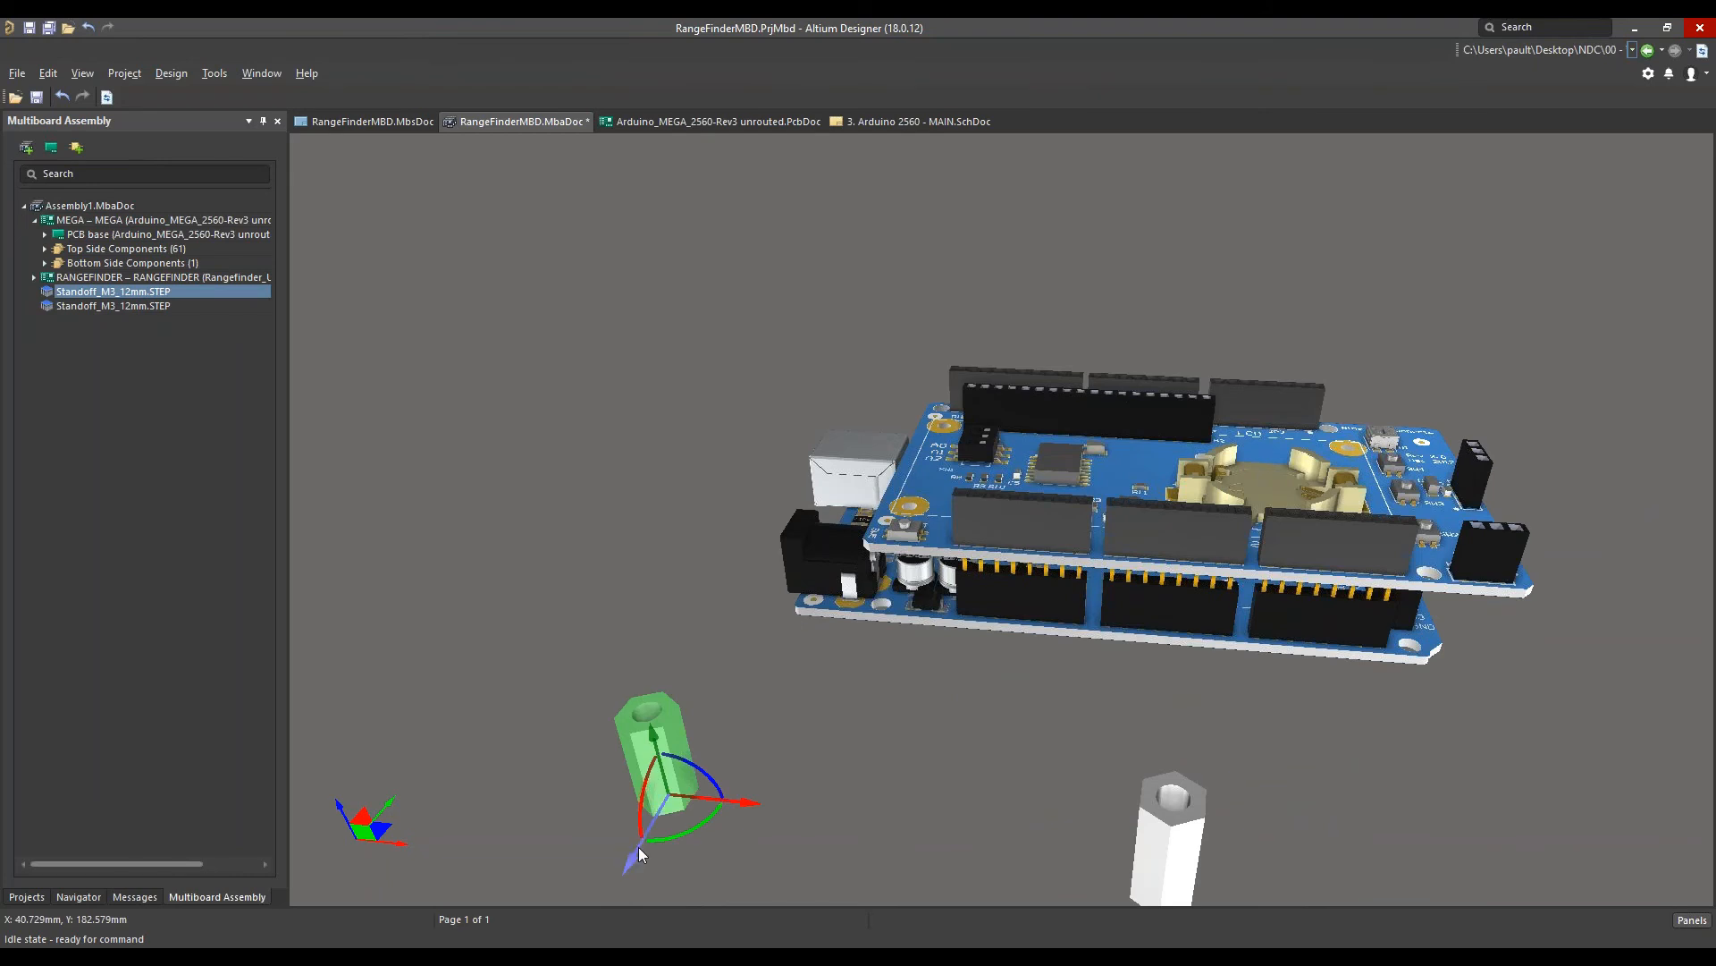
left_click_drag(630, 862, 745, 719)
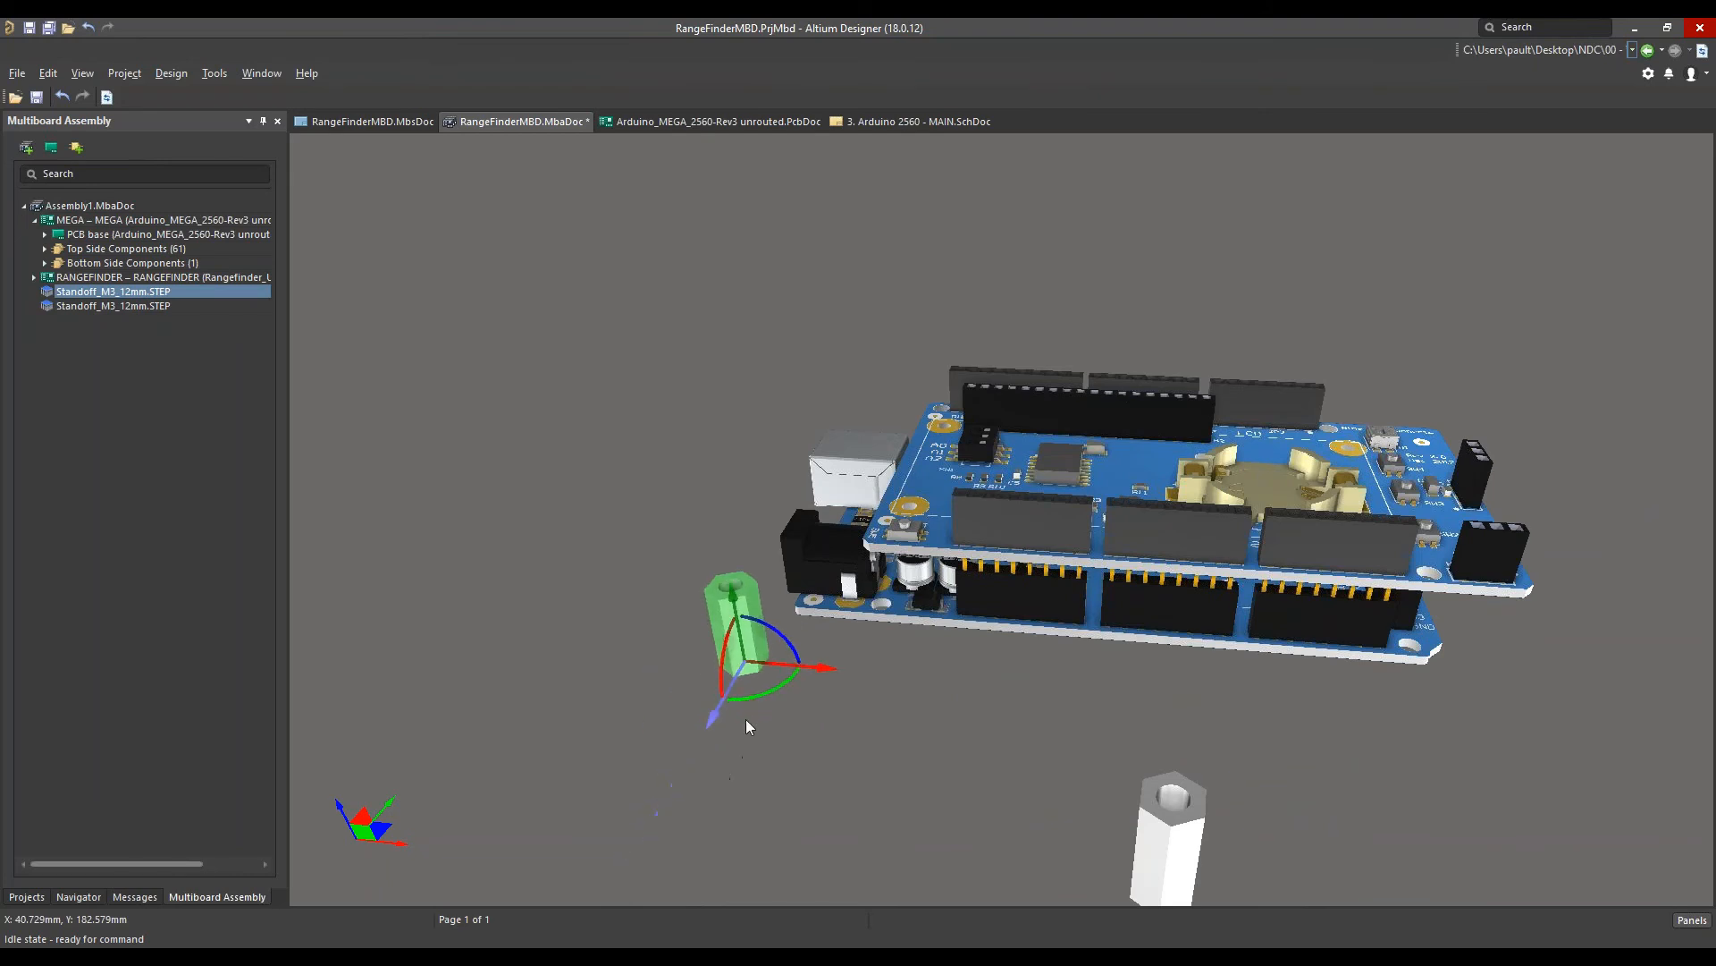
Move the second standoff along its blue axis toward the front corner of the boards, and deselect it
left_click(1176, 845)
scroll(1124, 815, "down", 3, "ctrl")
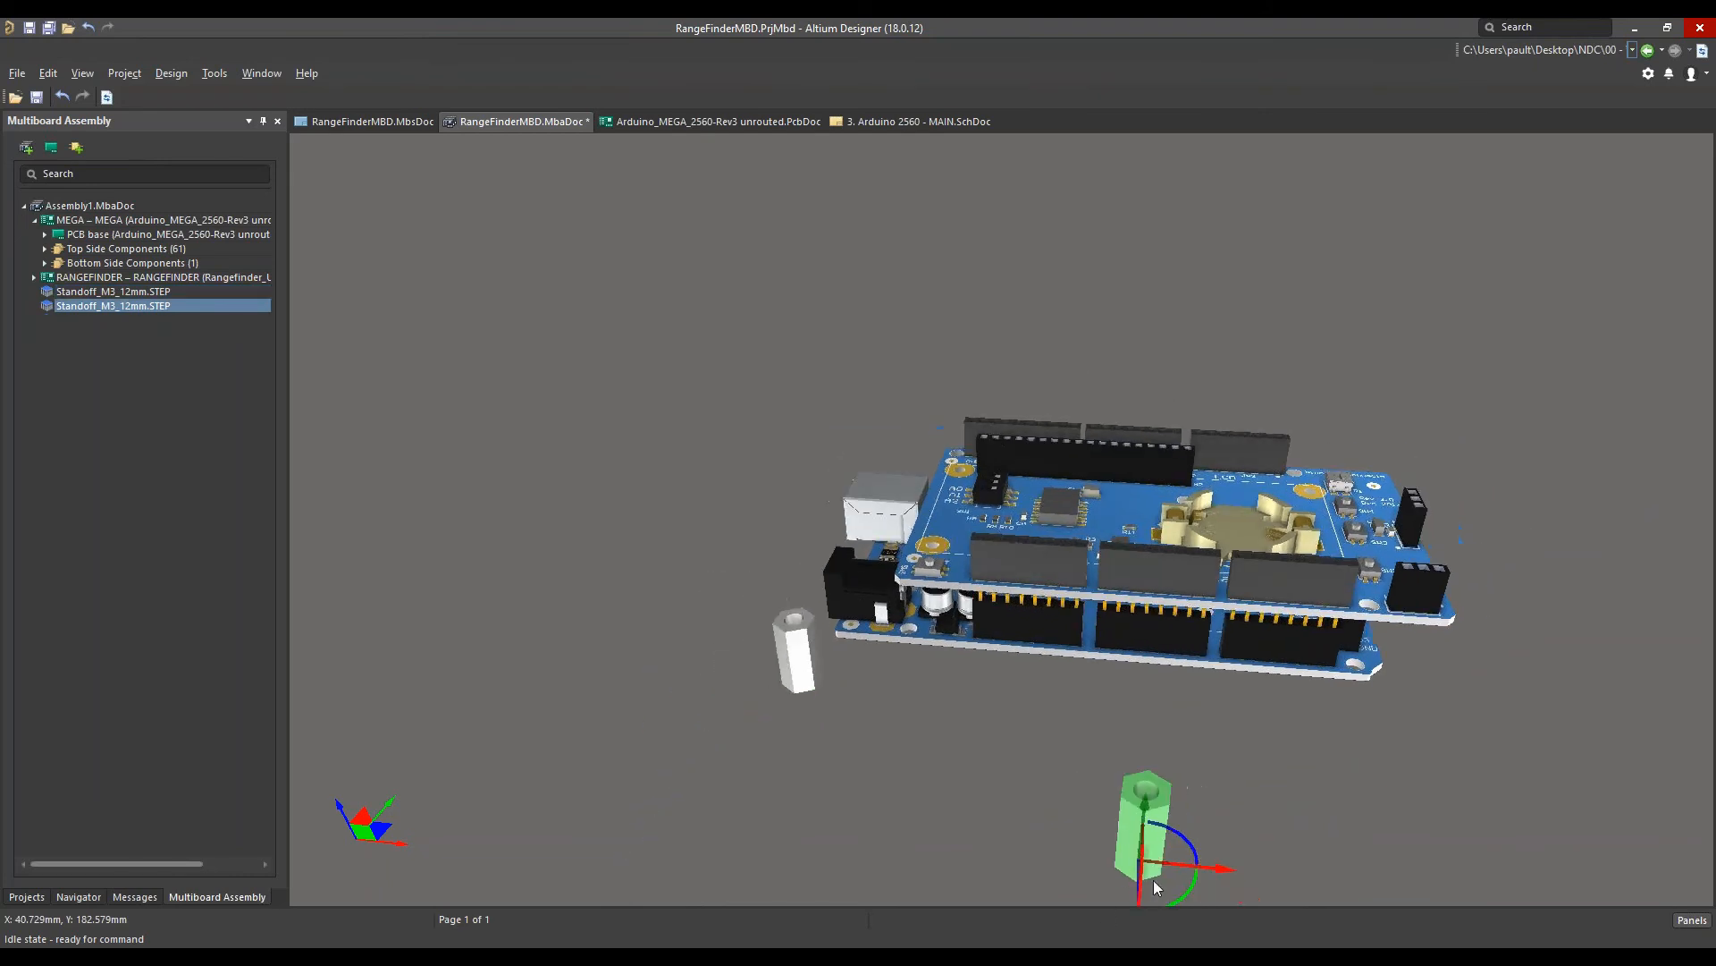
scroll(1103, 881, "down", 2, "ctrl")
right_click_drag(1114, 889, 1046, 706)
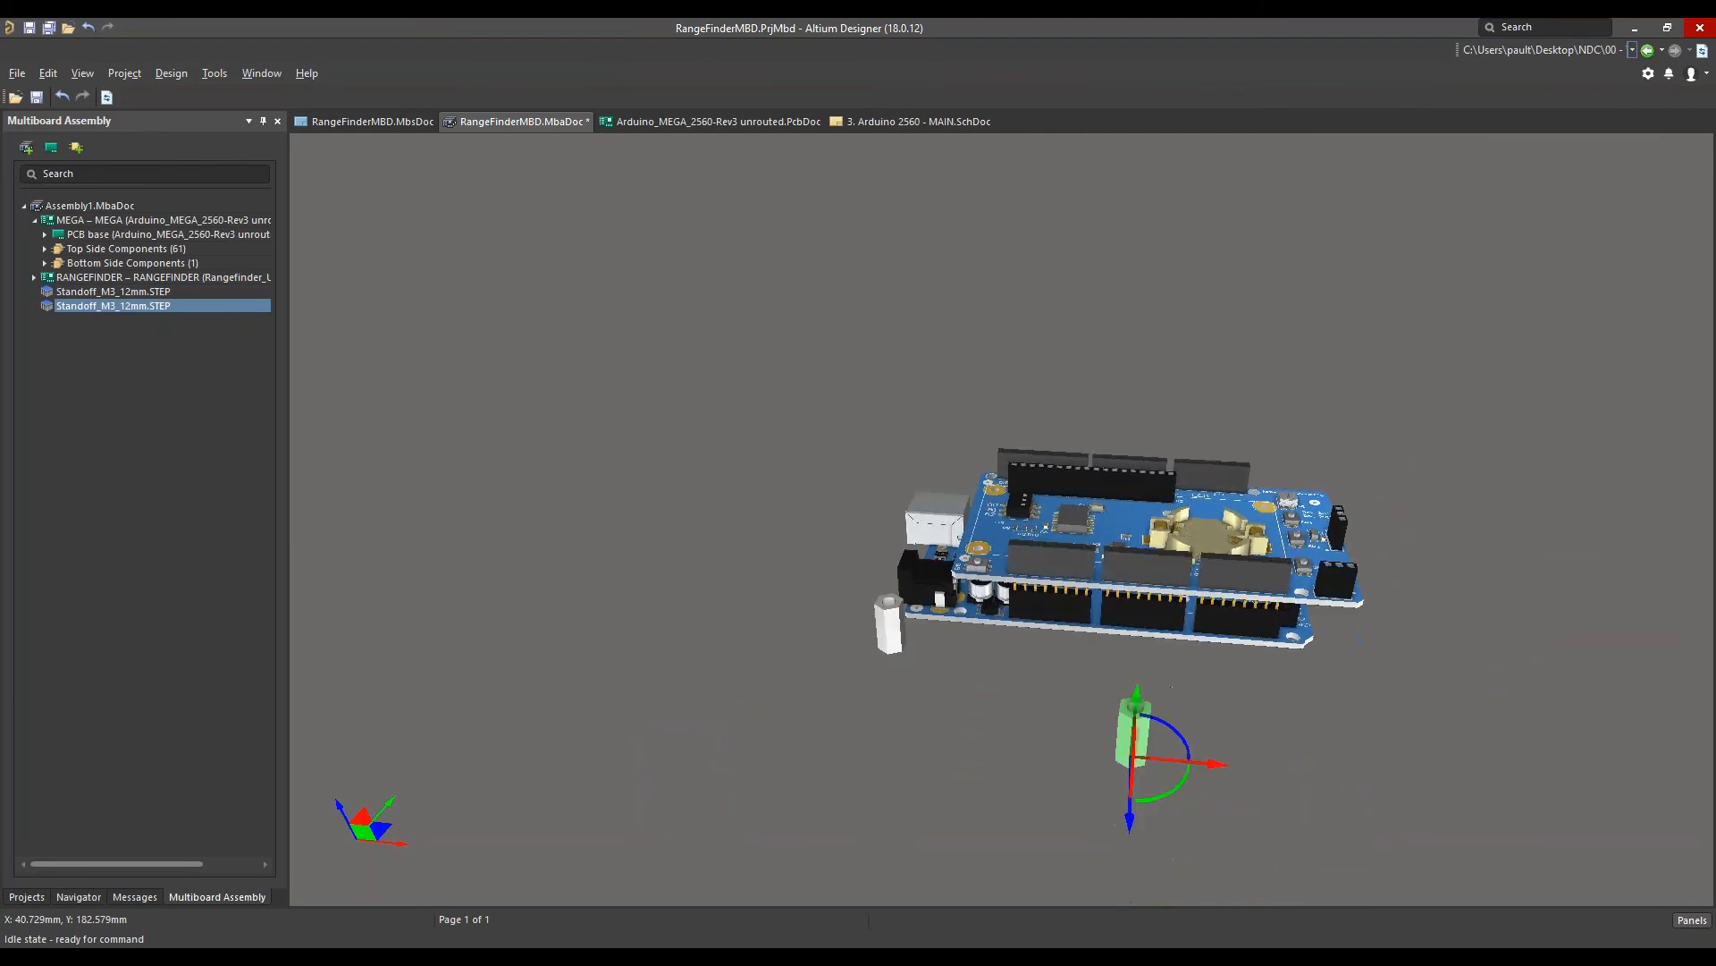
left_click_drag(1134, 813, 1293, 663)
left_click(972, 707)
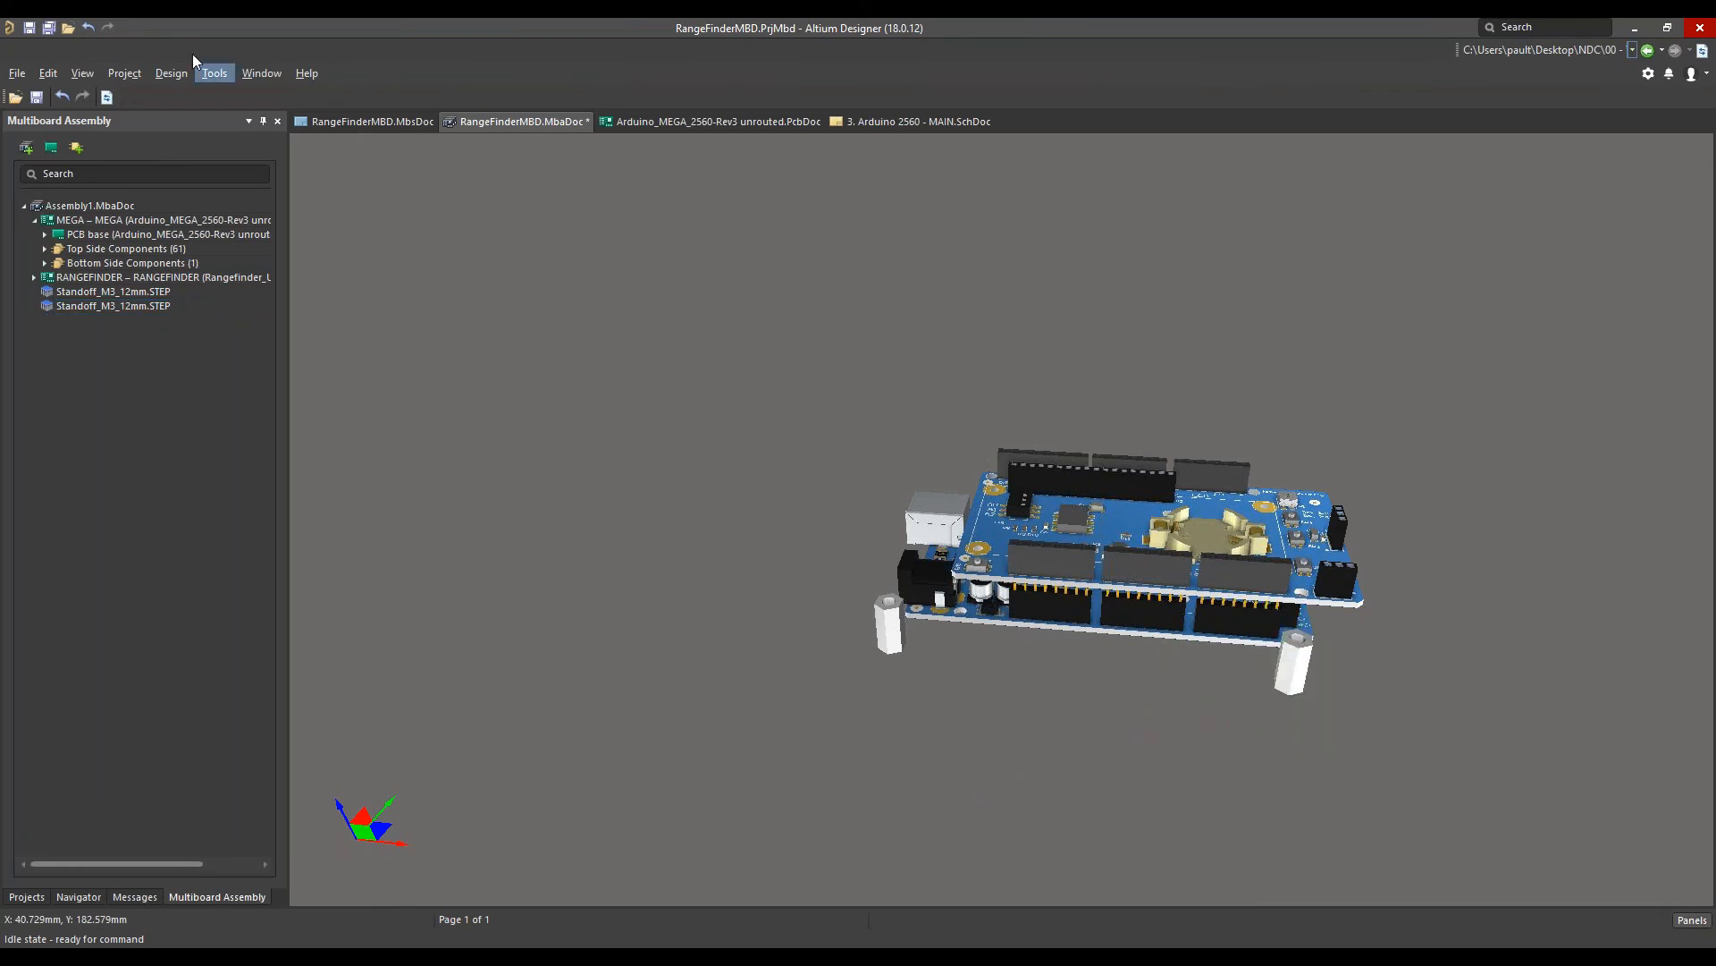
Align axis-to-axis the standoff near the power jack with the RANGEFINDER board's gold-ringed mounting hole behind the RESET button
left_click(222, 75)
left_click(265, 146)
scroll(980, 557, "up", 5, "ctrl")
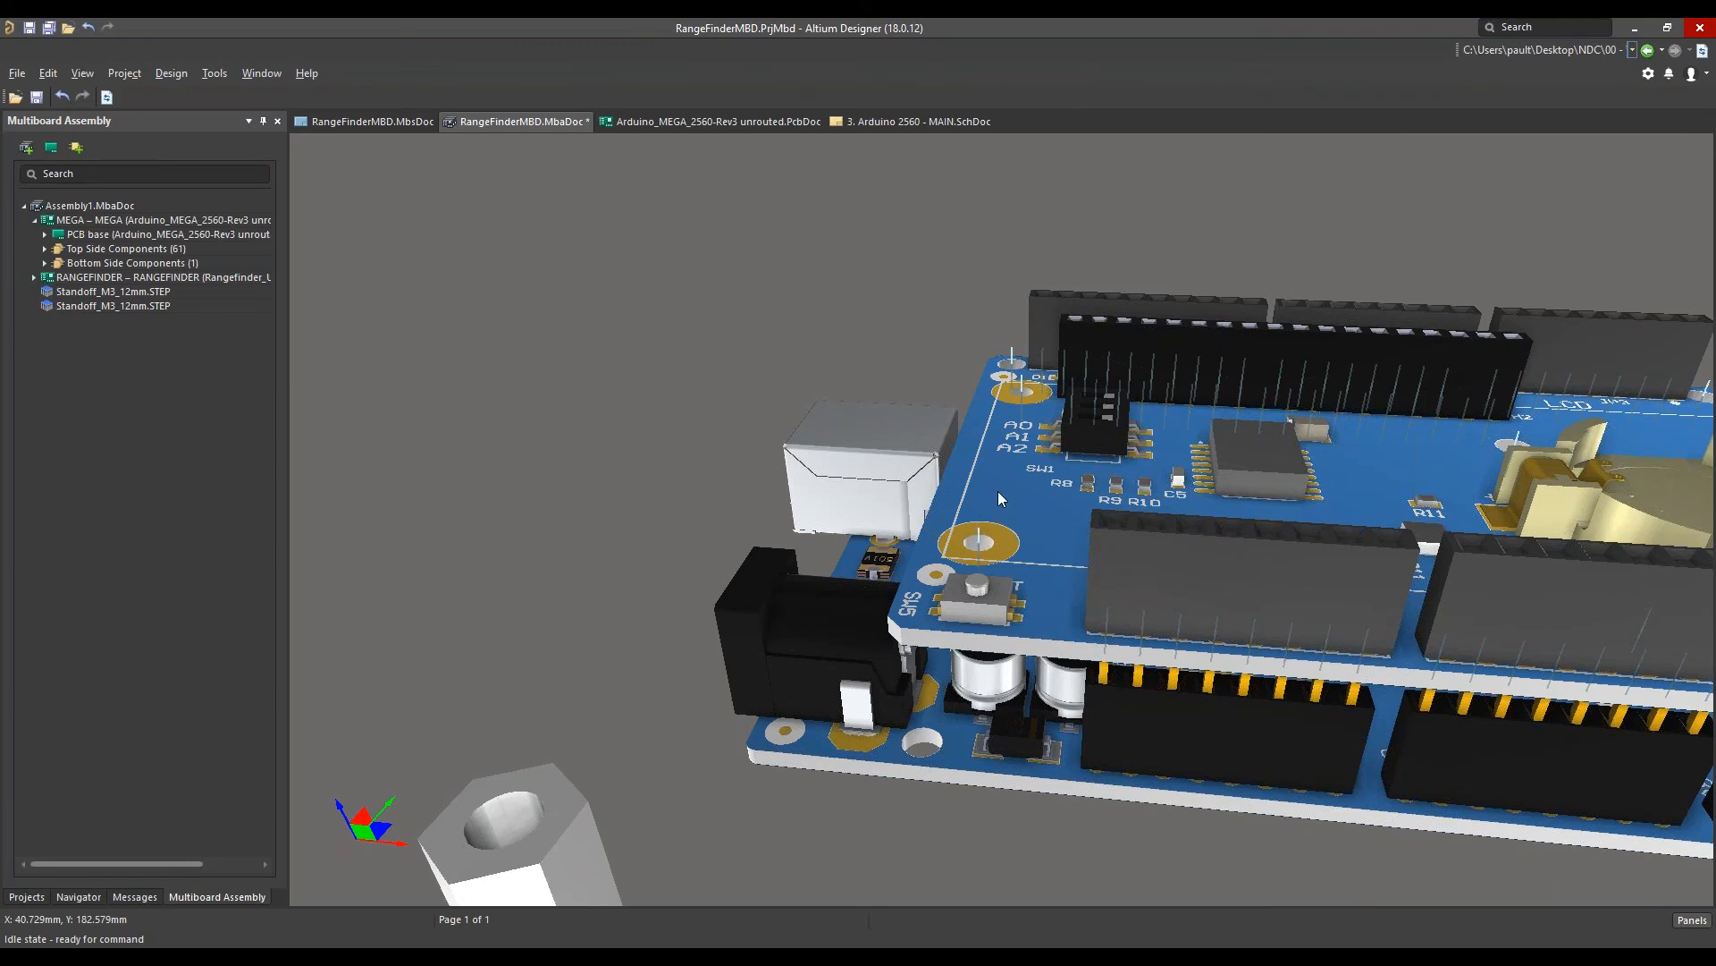
left_click(979, 541)
left_click(511, 829)
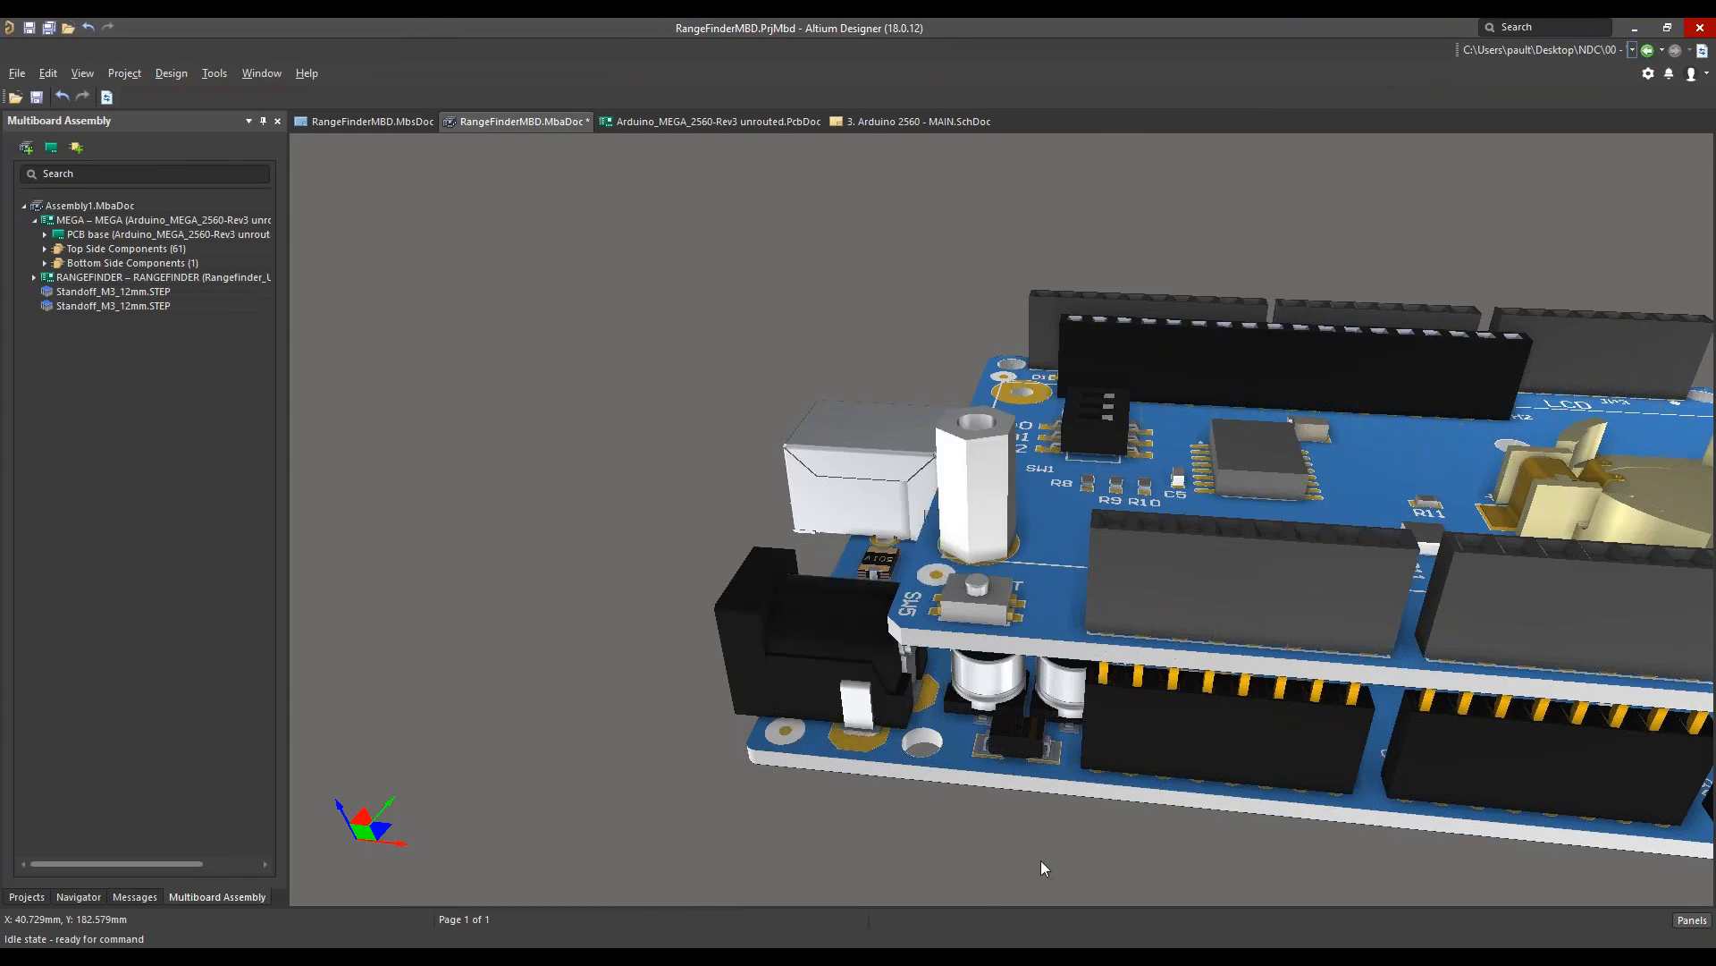
Align axis-to-axis the second standoff with the RANGEFINDER board's gold-ringed mounting hole next to SW2
right_click_drag(995, 835, 722, 695)
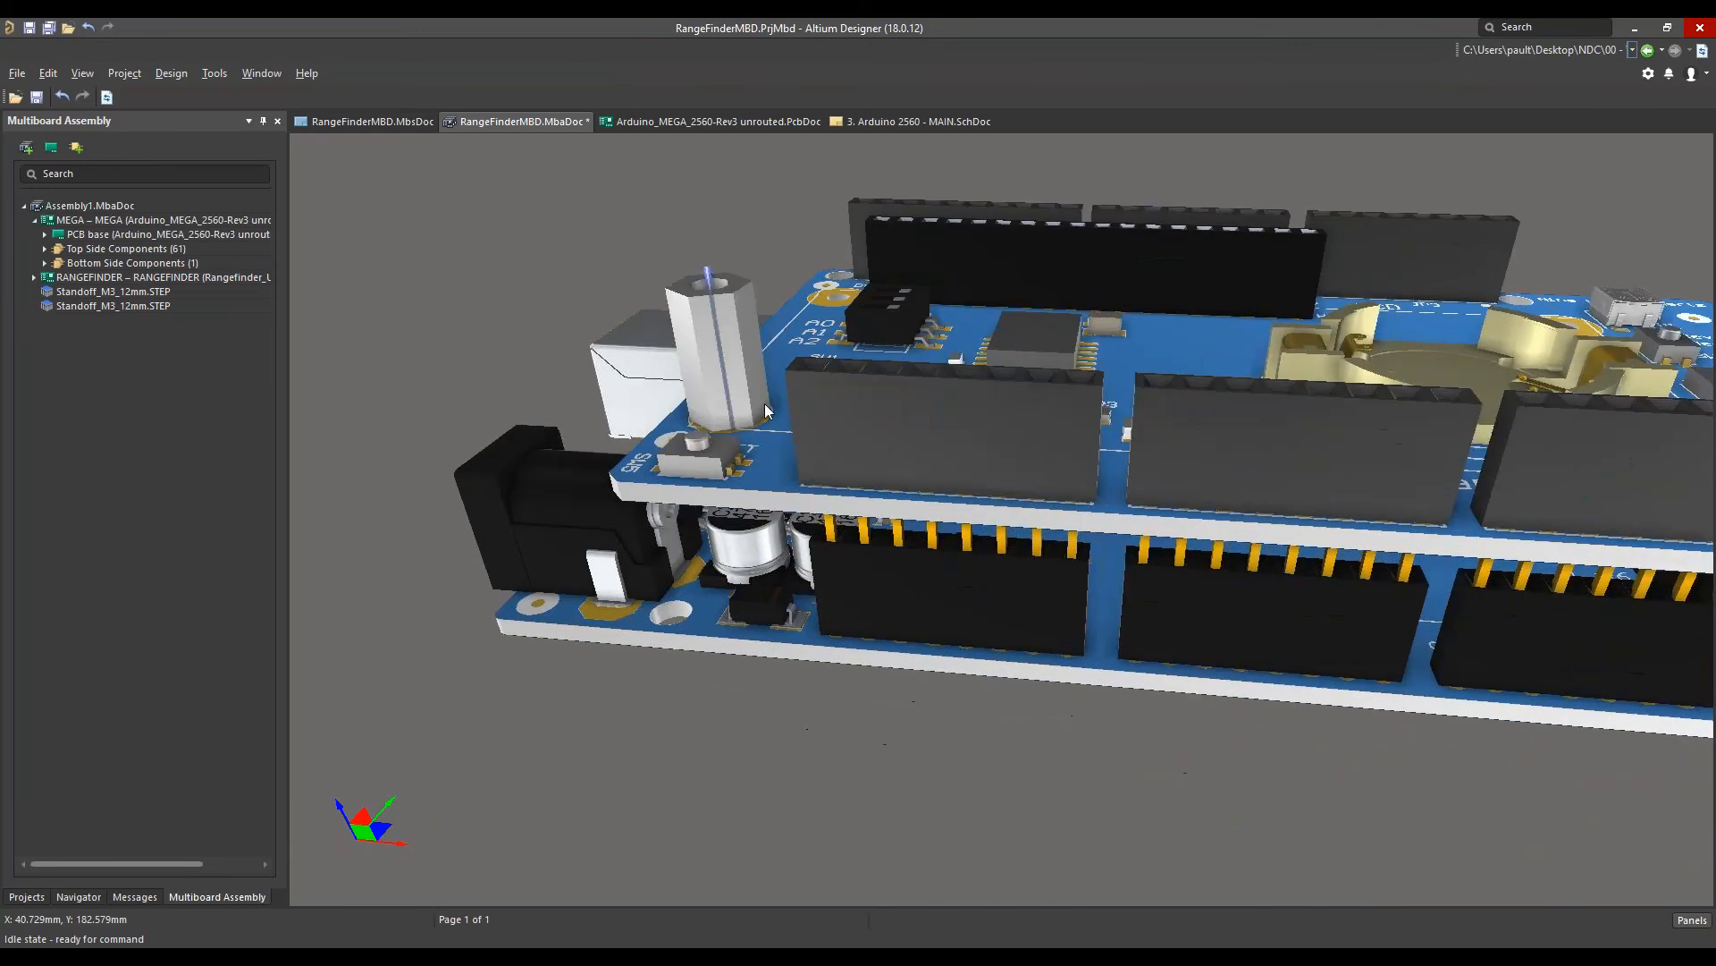
right_click_drag(1218, 762, 689, 670)
right_click_drag(818, 659, 805, 751, "shift")
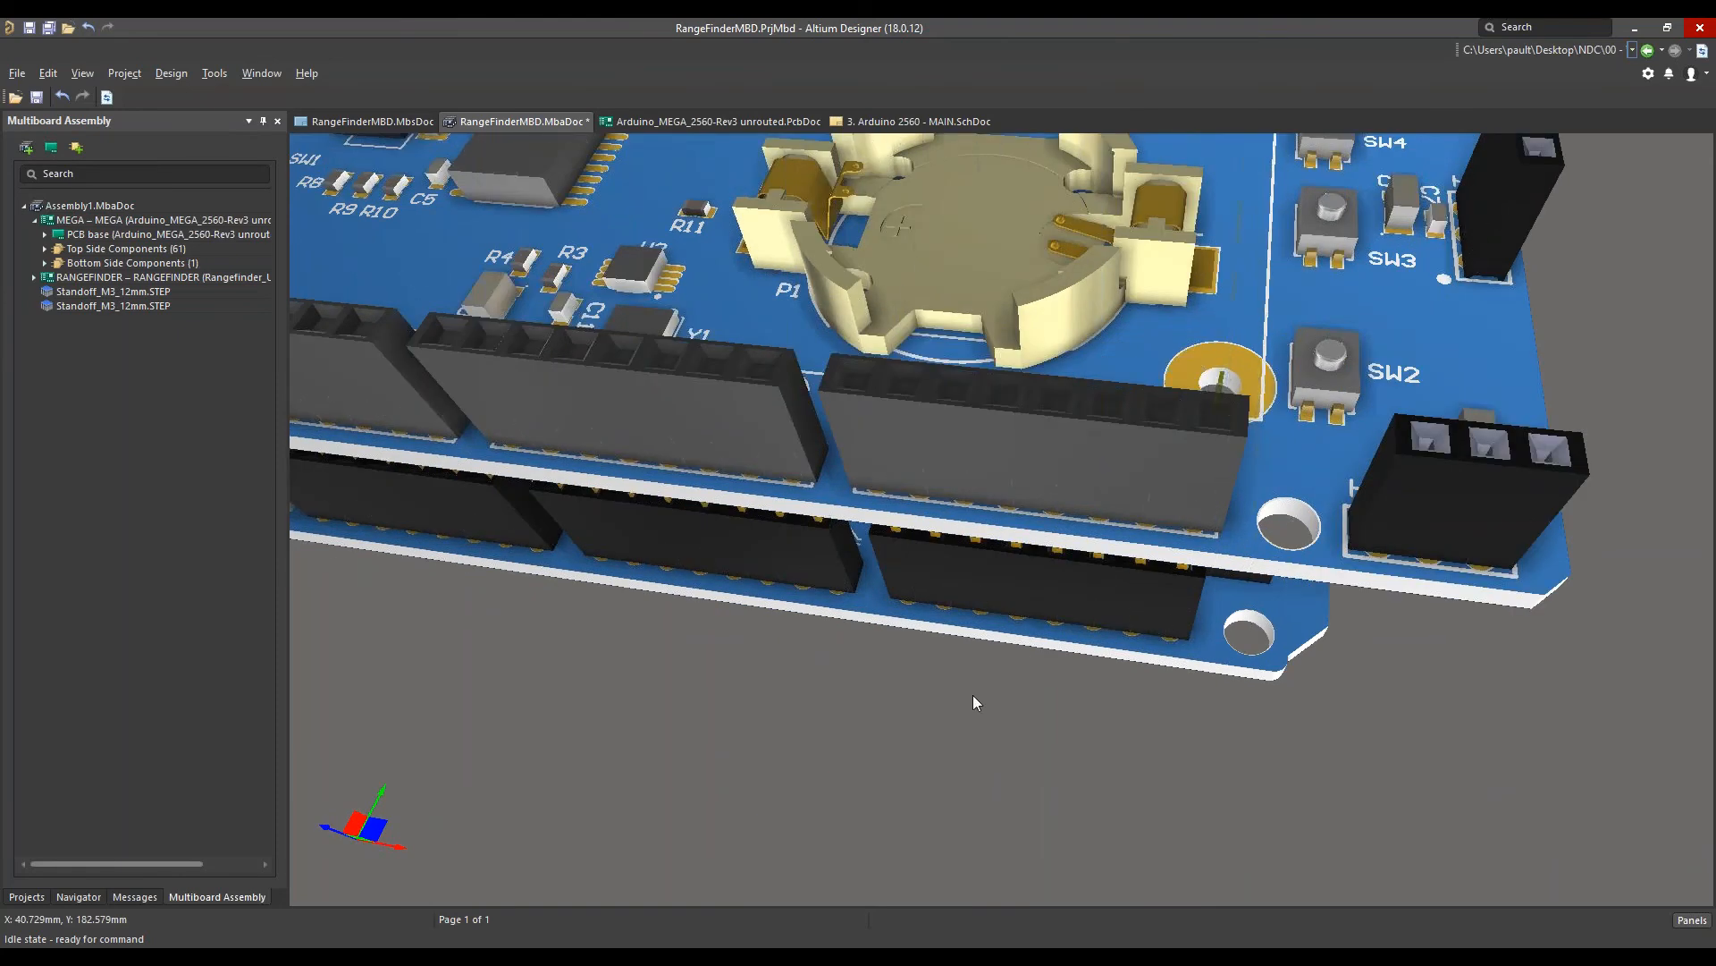
scroll(968, 702, "down", 2, "ctrl")
right_click_drag(968, 701, 998, 407)
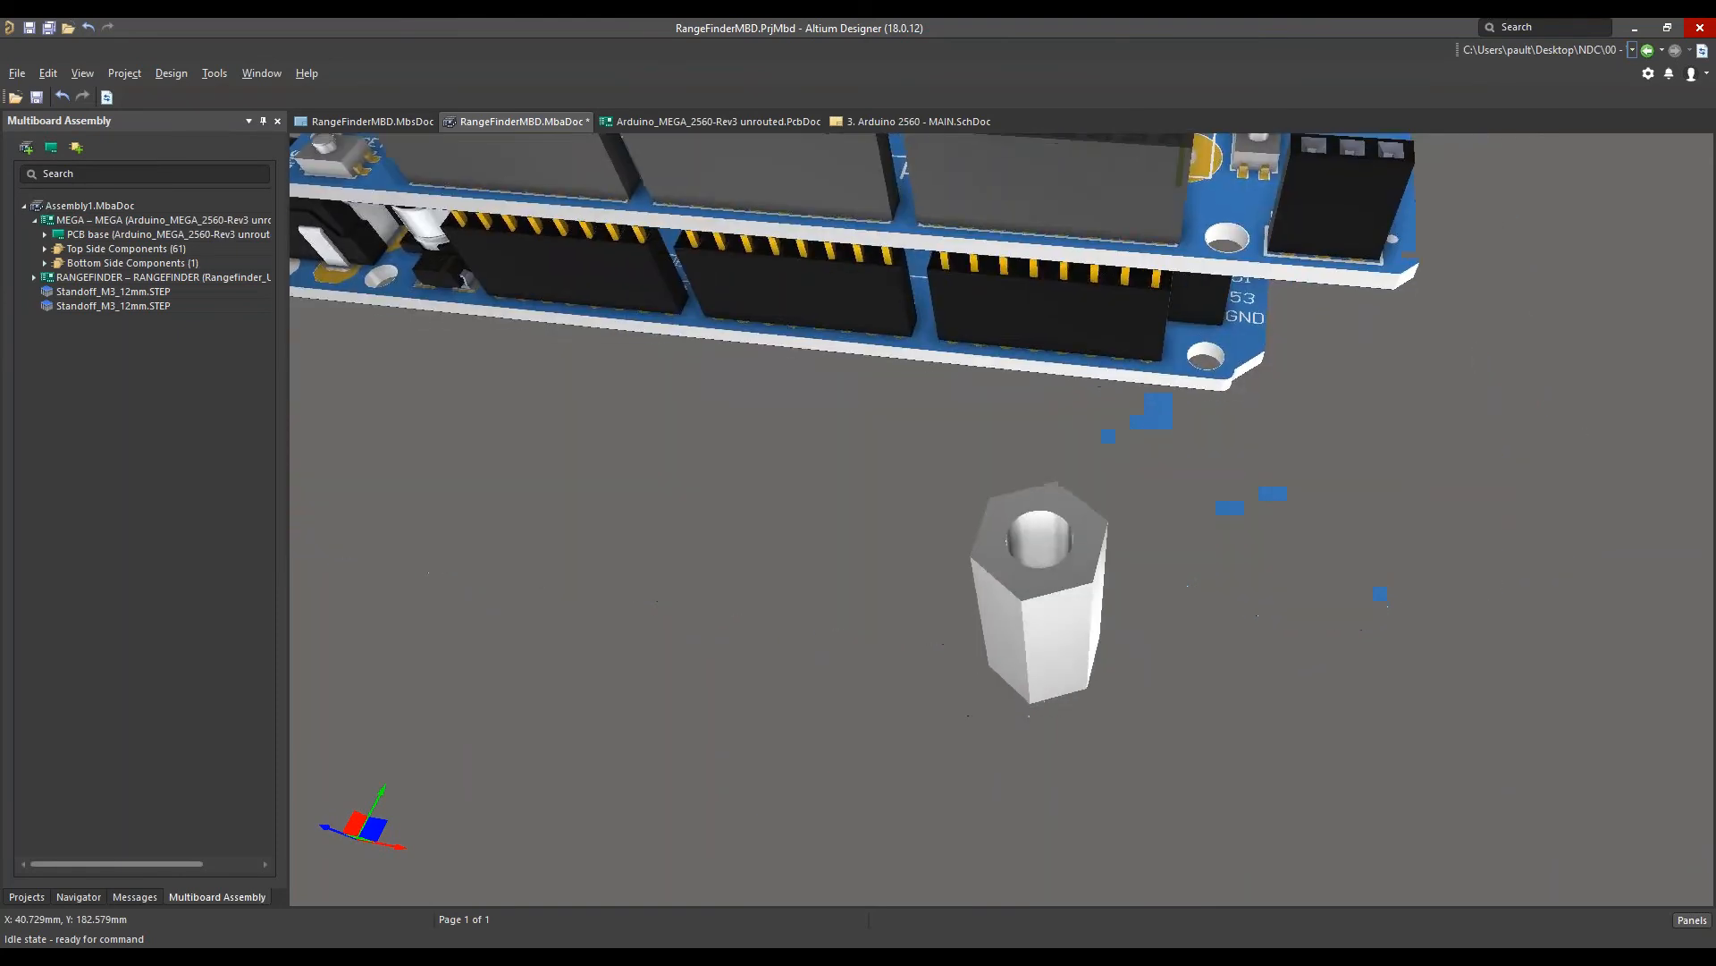
left_click(1044, 540)
right_click_drag(998, 601, 558, 837)
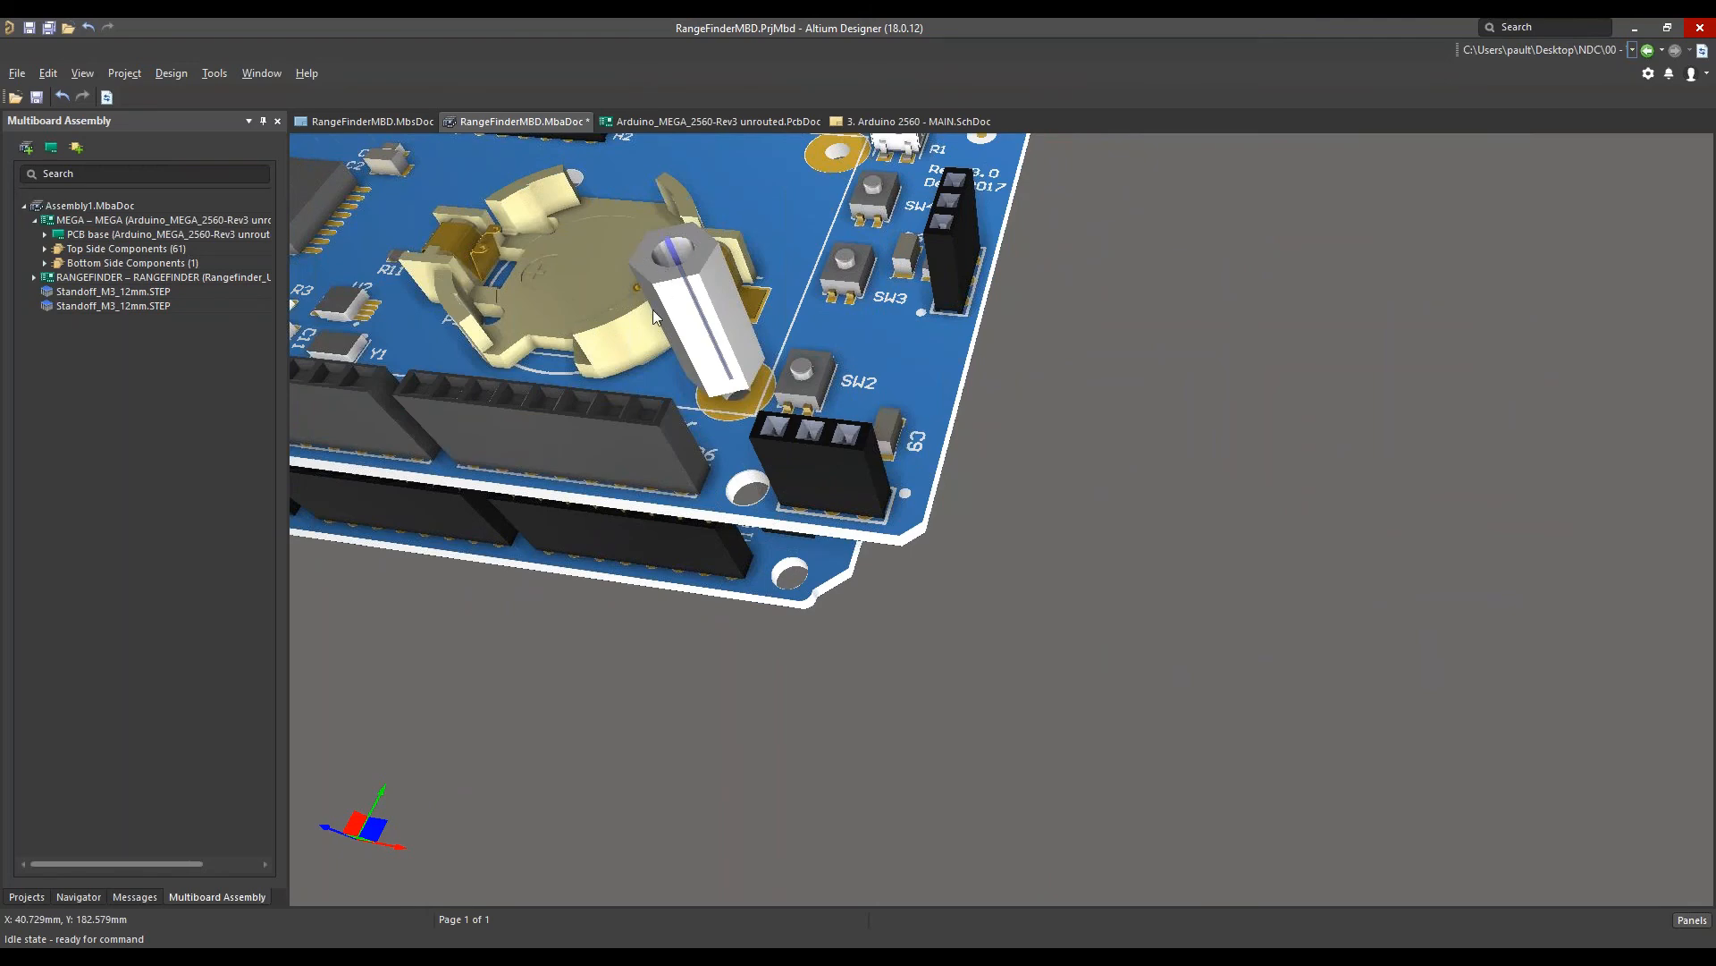
Slide the standoff next to SW2 down along its axis toward the RANGEFINDER board's surface, and deselect it
left_click(705, 320)
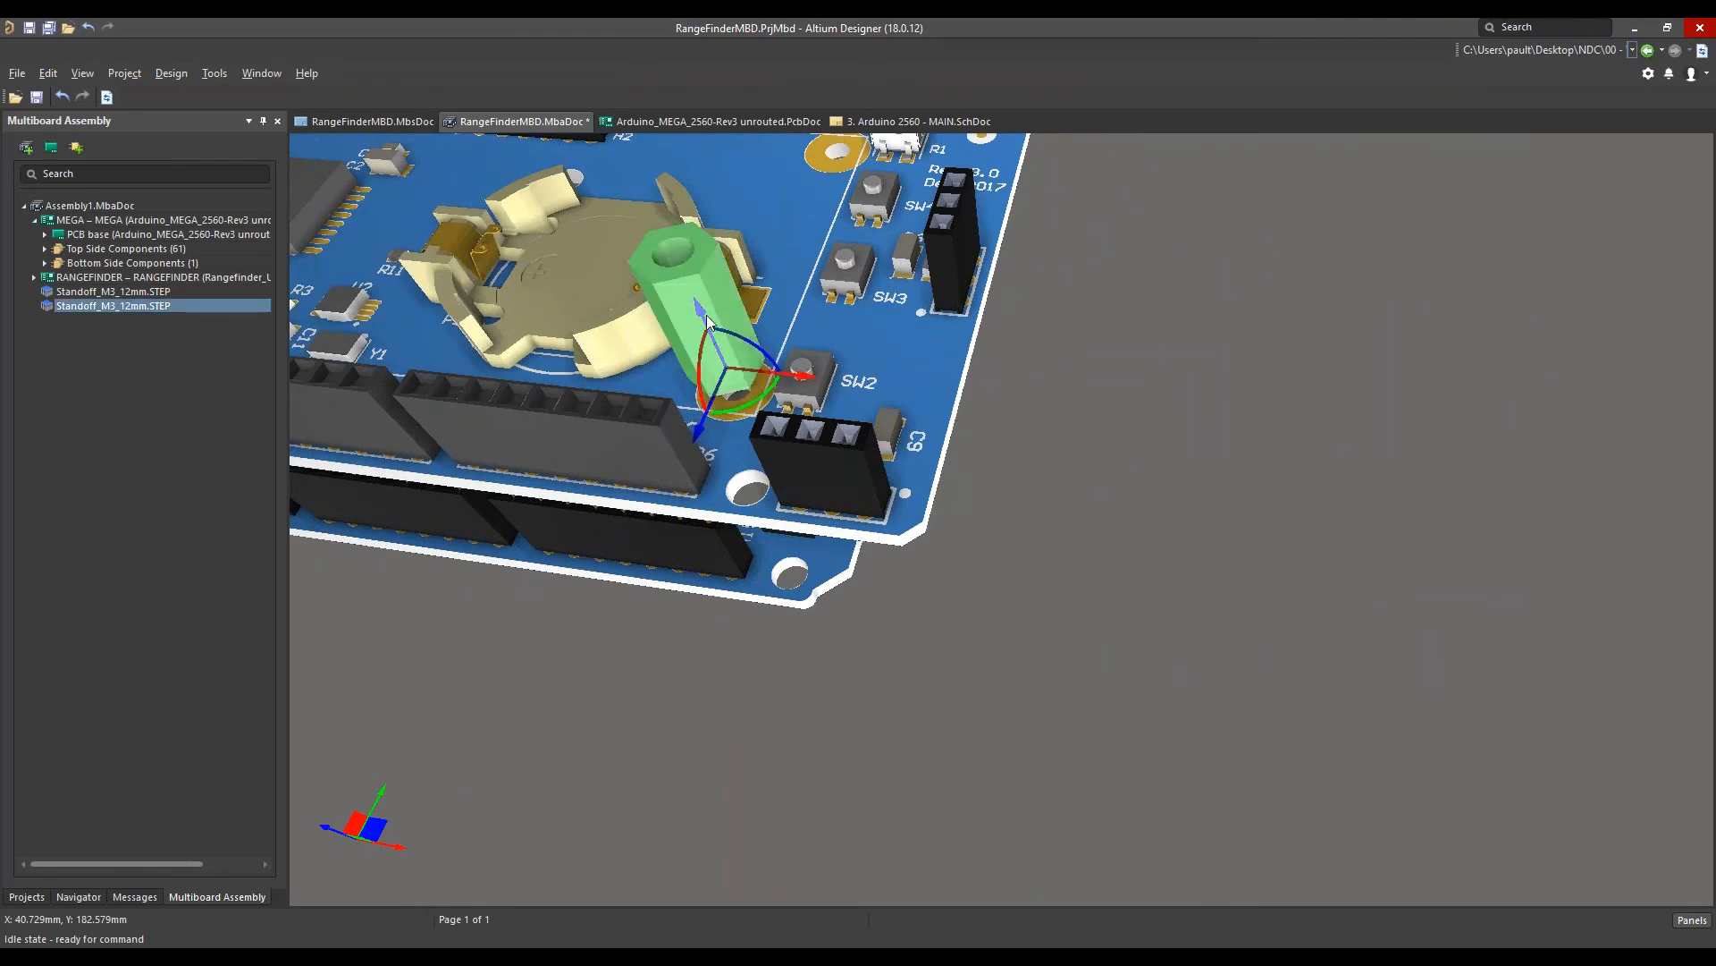
left_click_drag(706, 323, 708, 344)
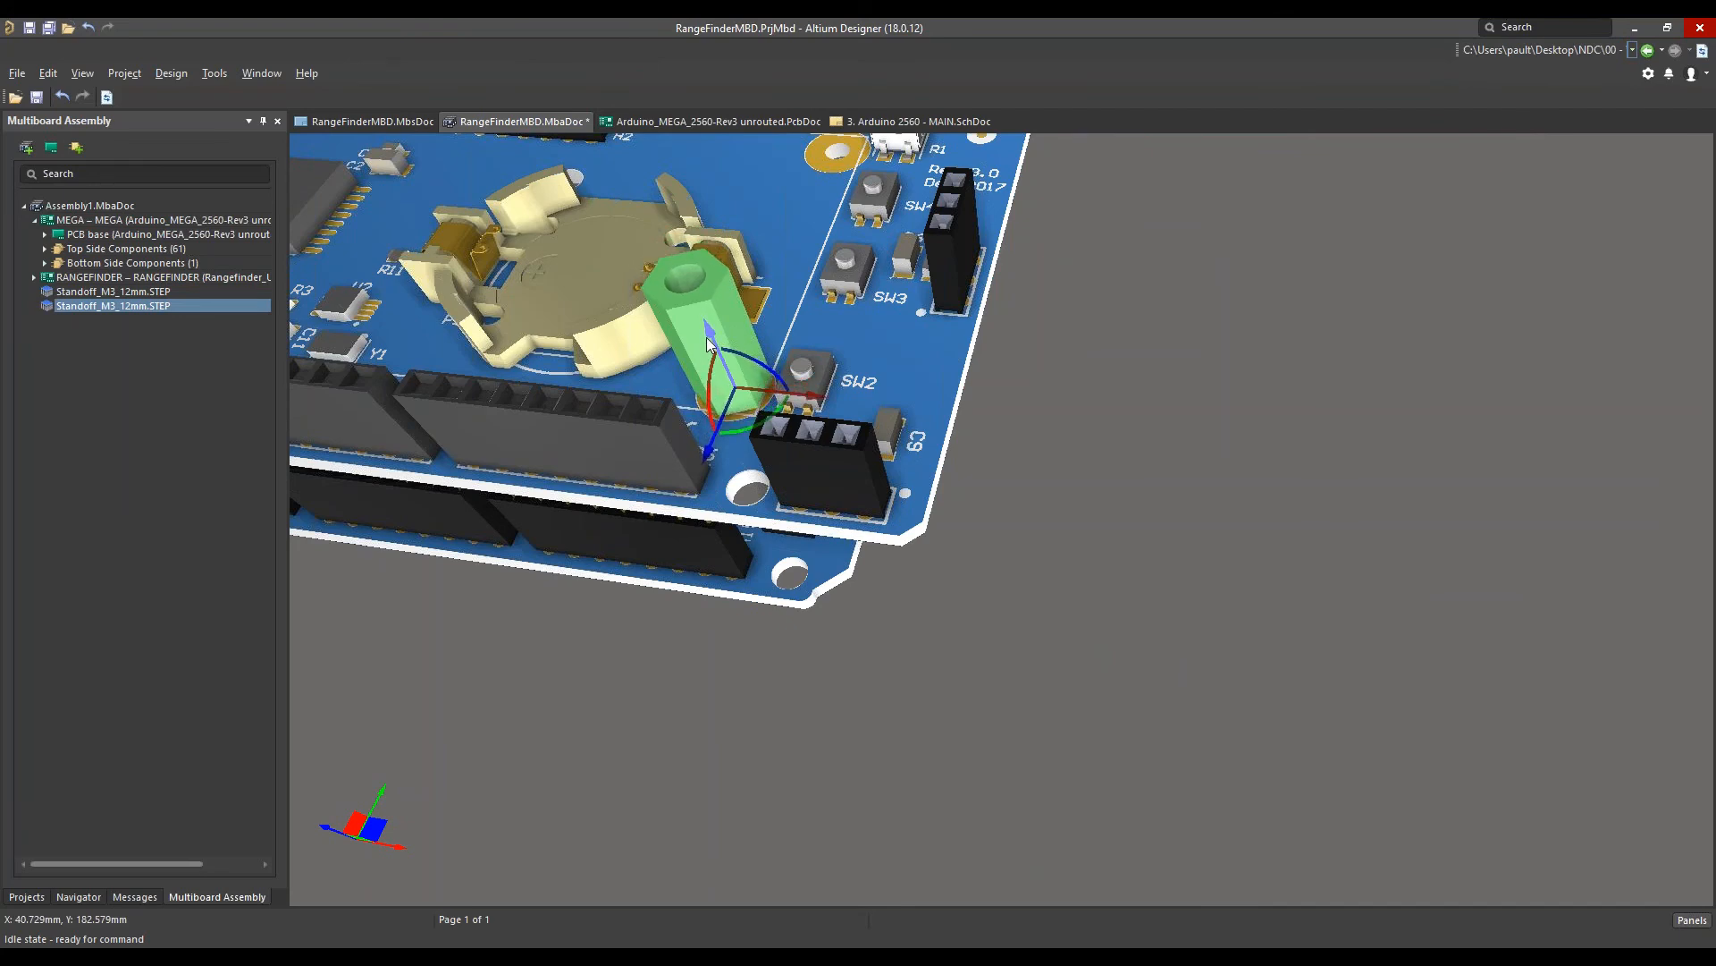
left_click(416, 598)
right_click_drag(417, 598, 1162, 692)
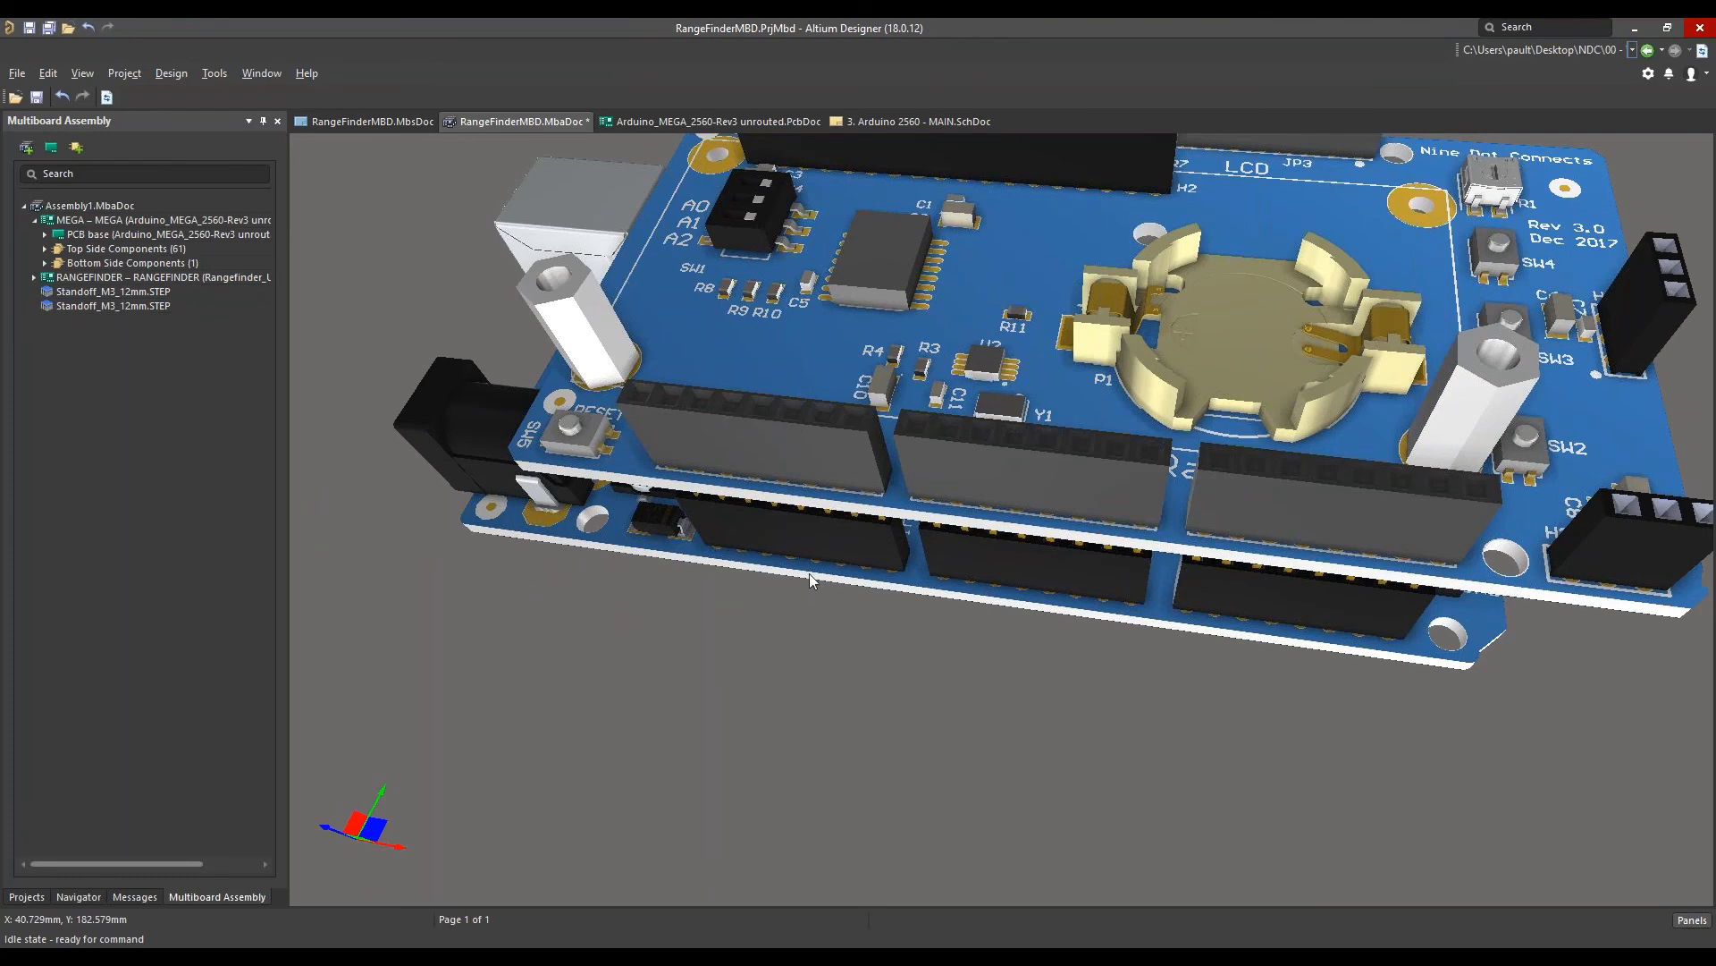
right_click_drag(812, 624, 768, 737)
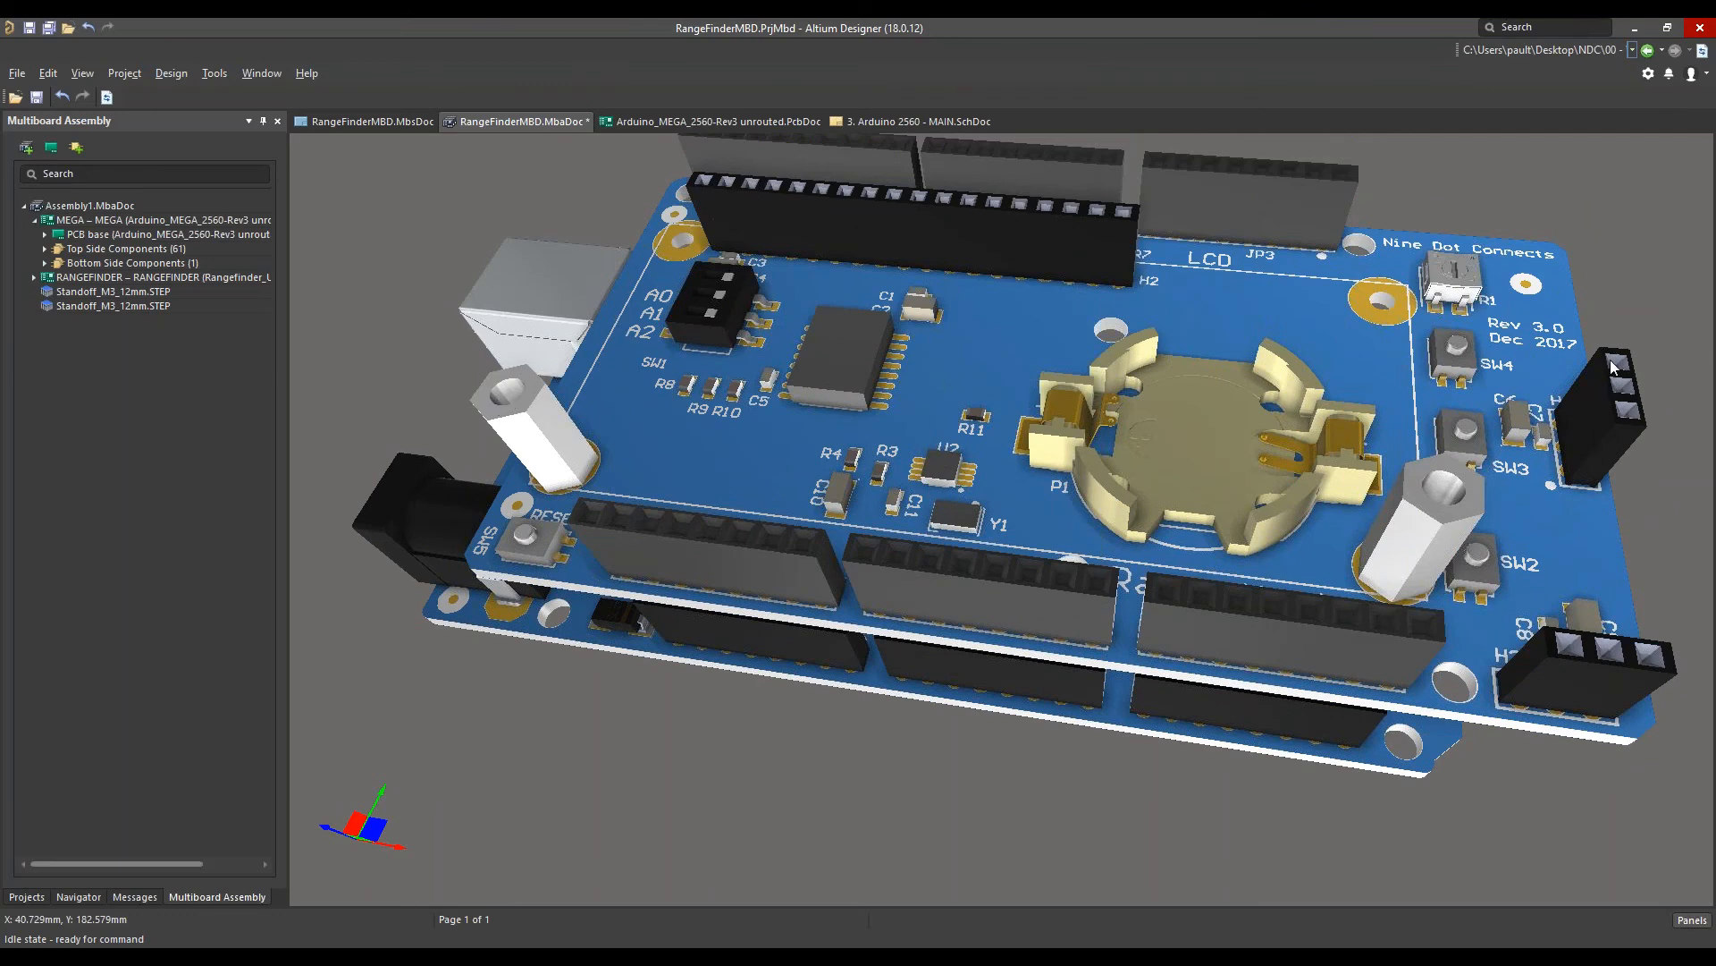
right_click_drag(694, 787, 774, 776)
scroll(775, 776, "down", 2, "ctrl")
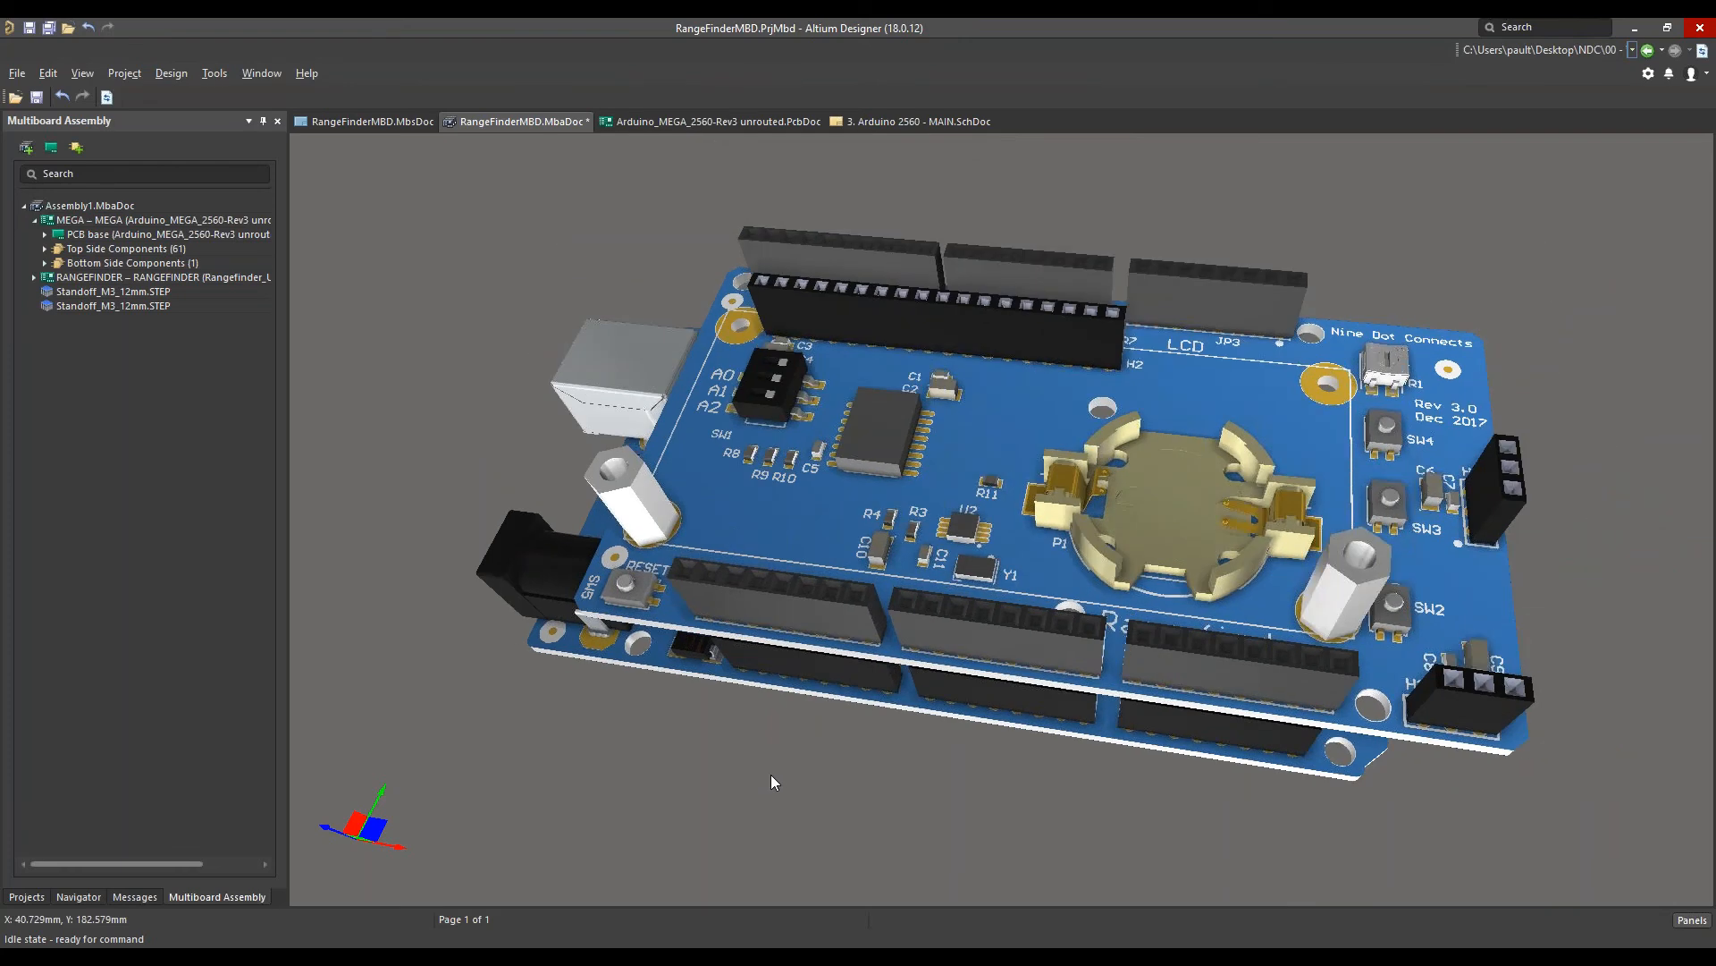
Insert the STEP part LCD Color Module.STEP into the assembly and place it in the empty space in front of the boards
right_click_drag(796, 790, 804, 755)
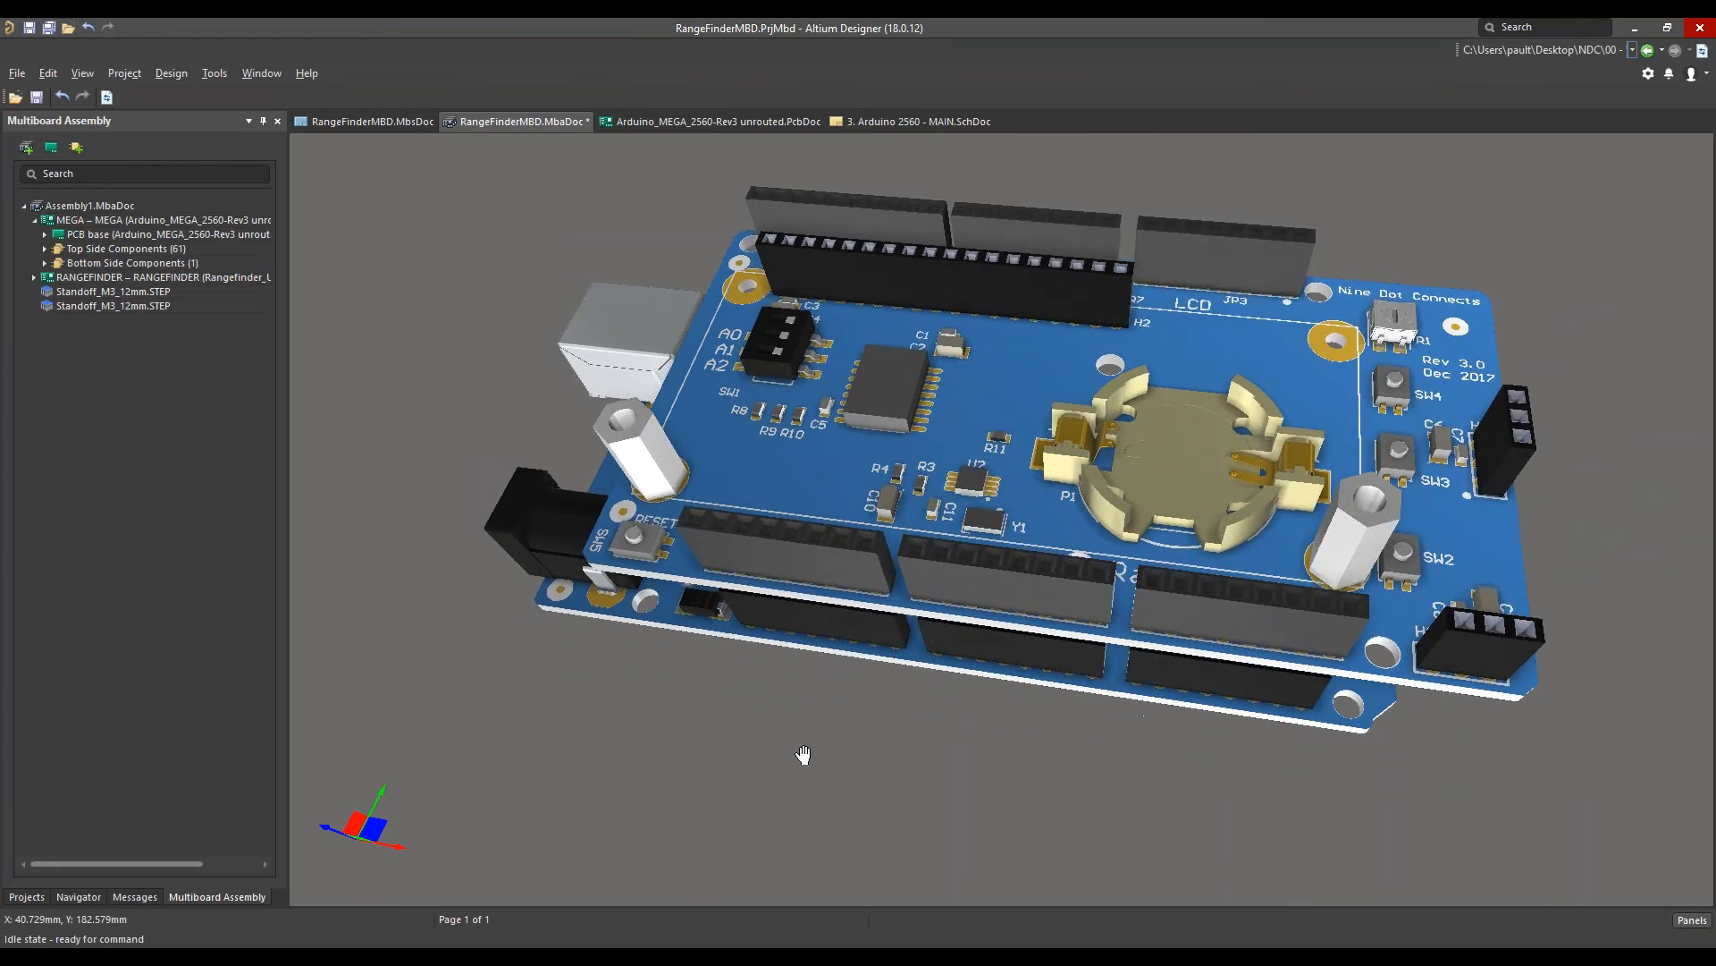
left_click(17, 72)
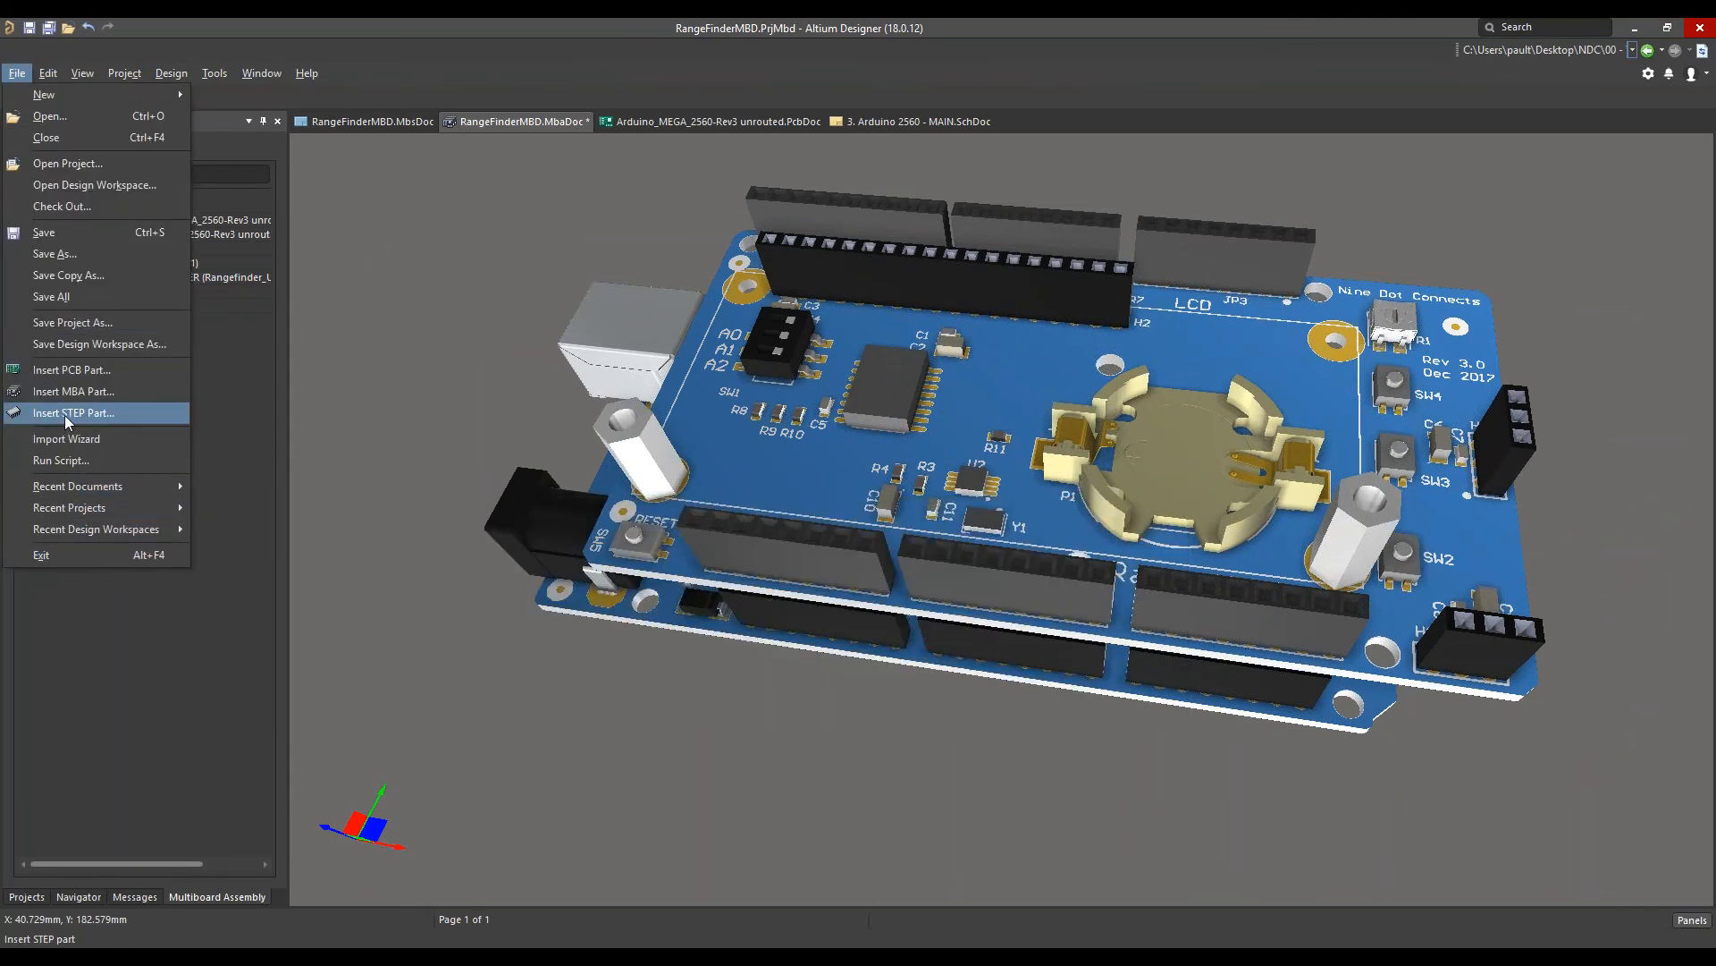
left_click(65, 415)
left_click(756, 472)
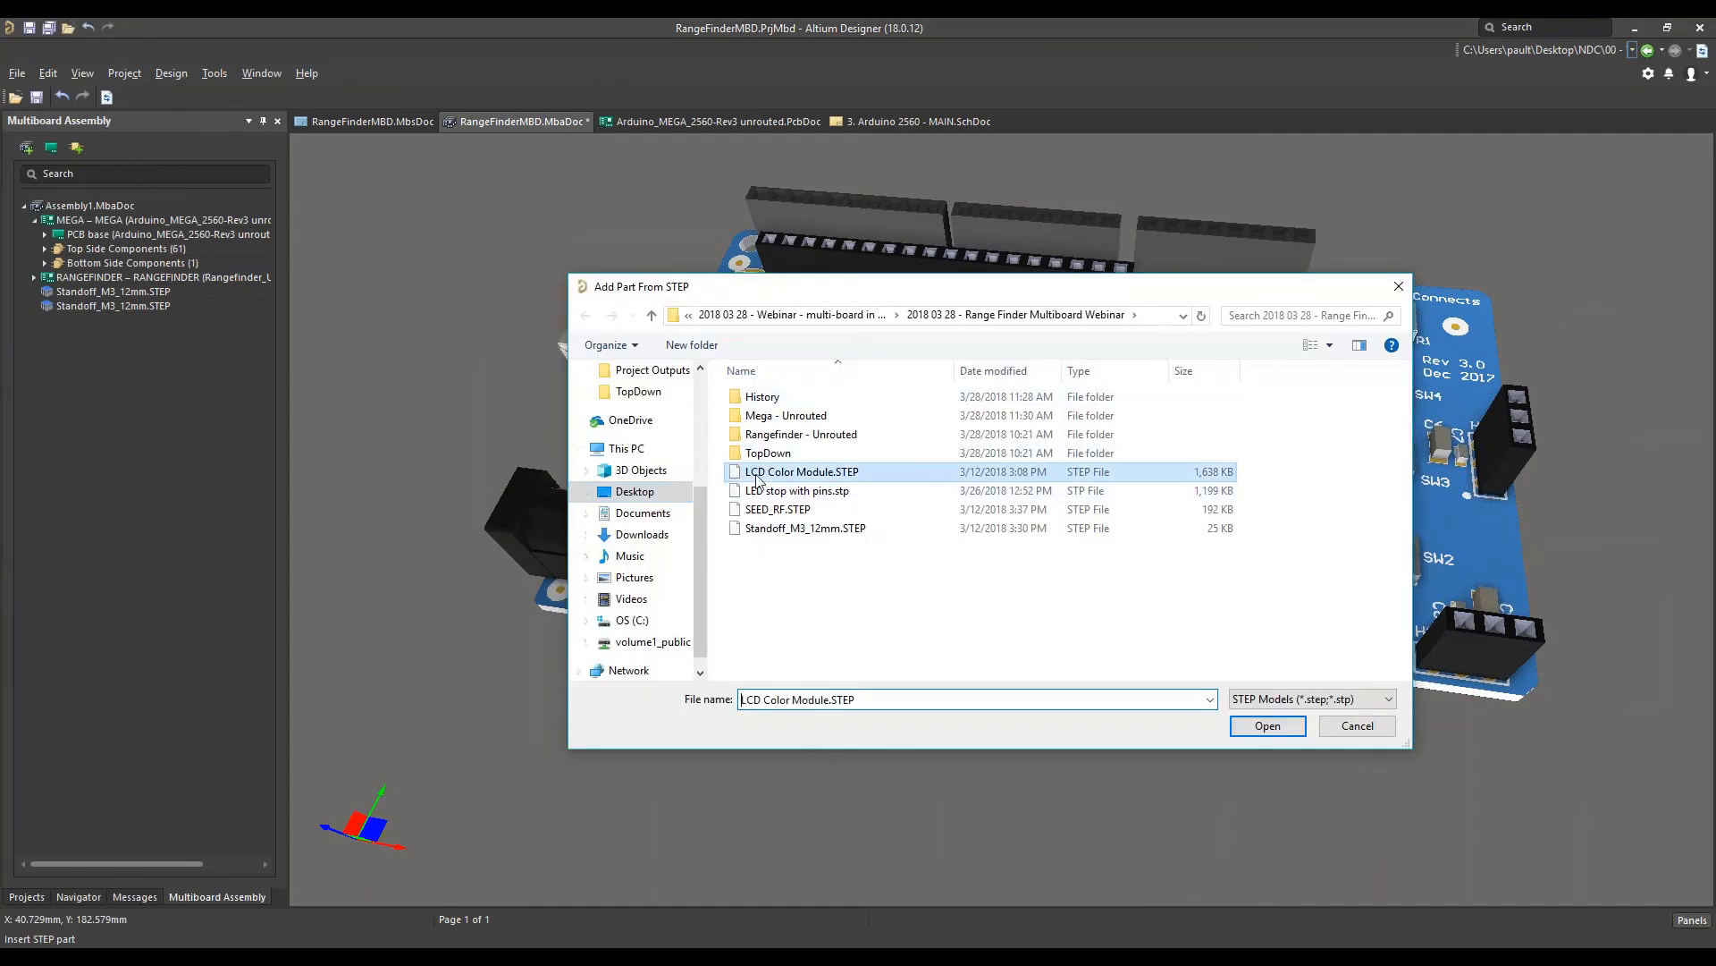
left_click(1258, 727)
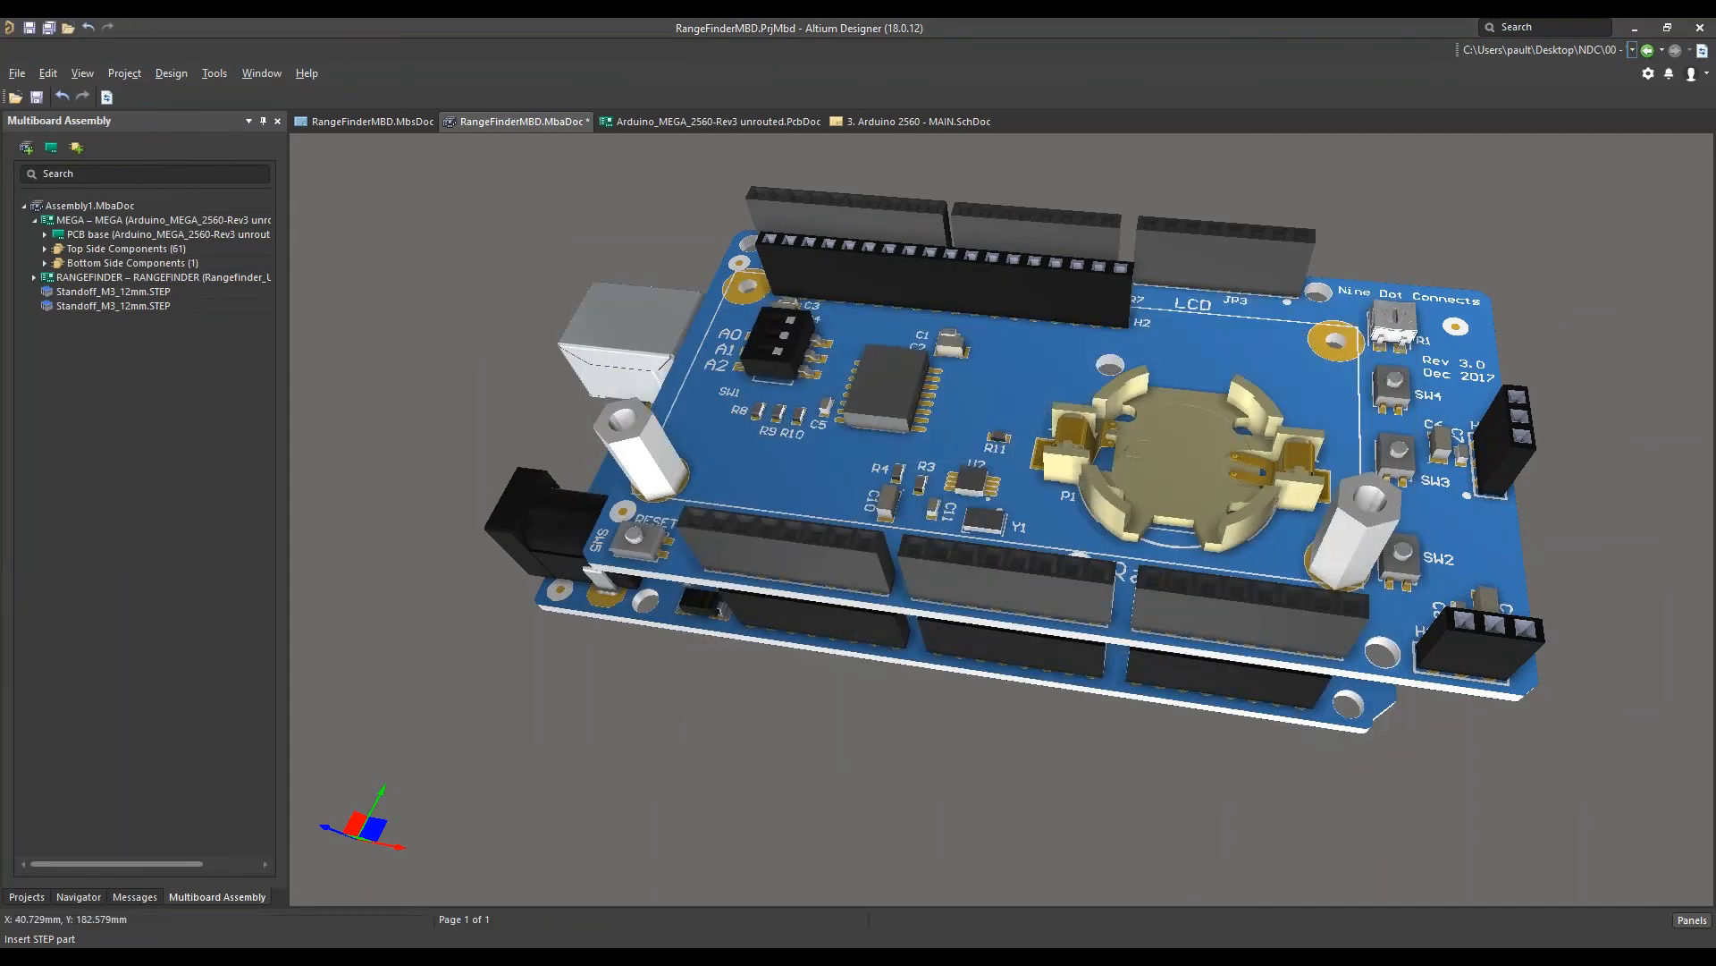
left_click(630, 683)
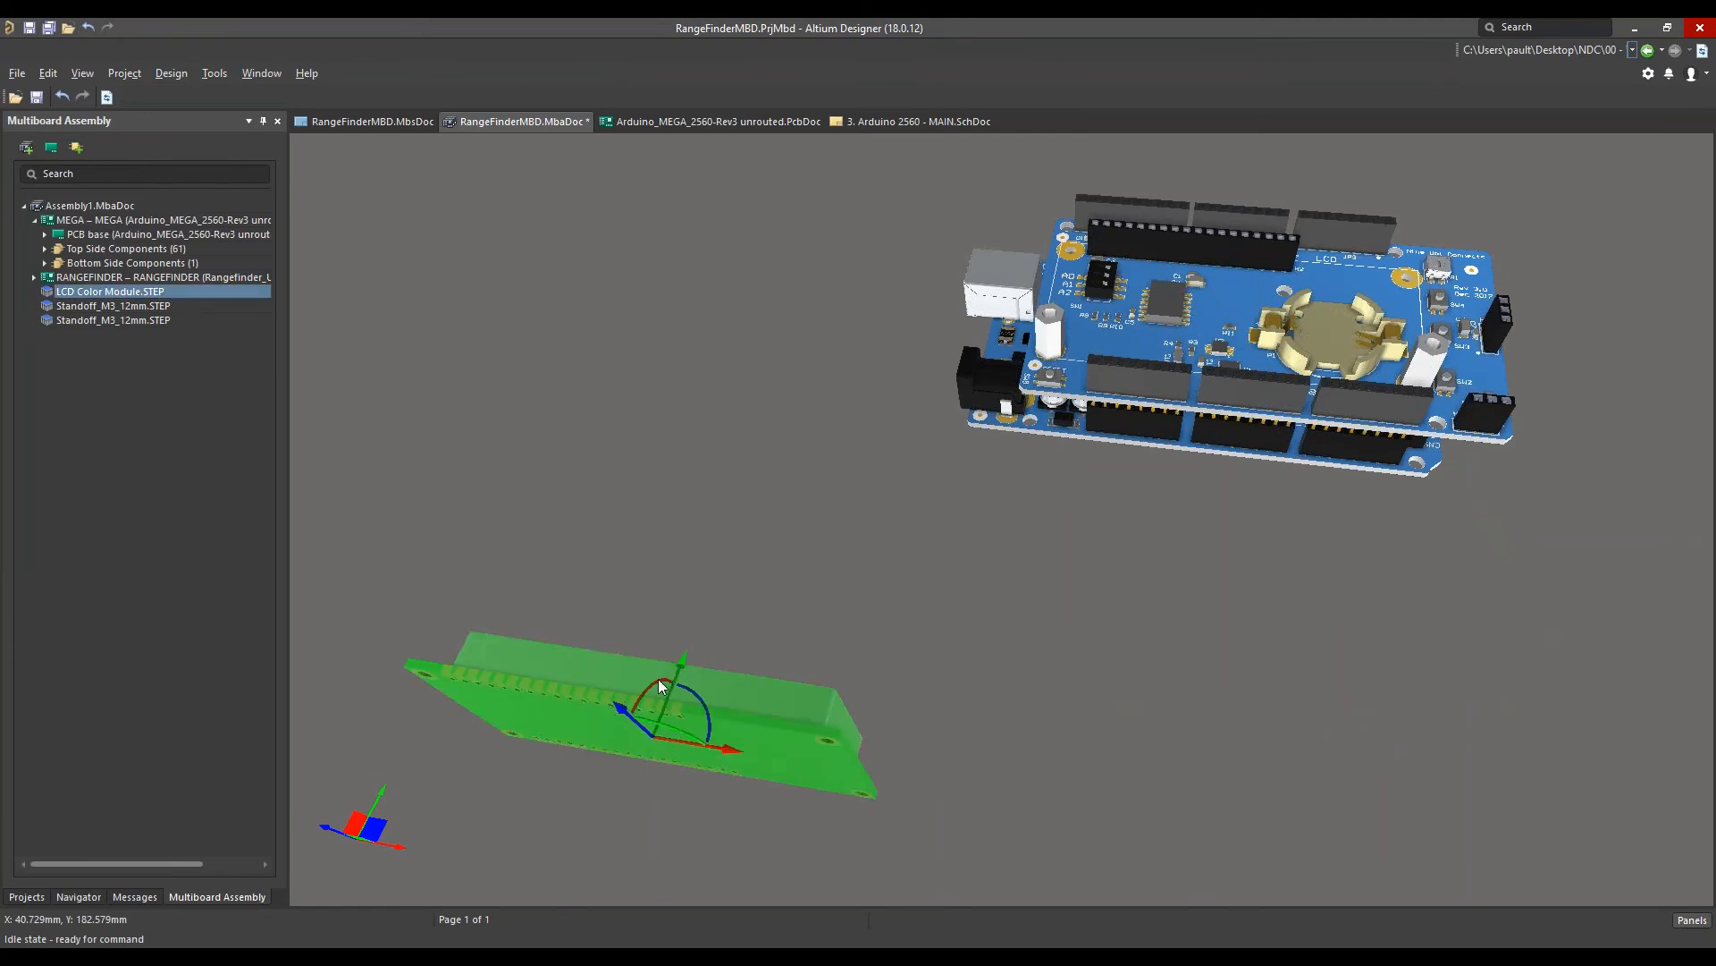
Rotate the LCD module about its red axis so the display faces up, and slide it along its blue axis until level with the boards
left_click_drag(661, 689, 623, 742)
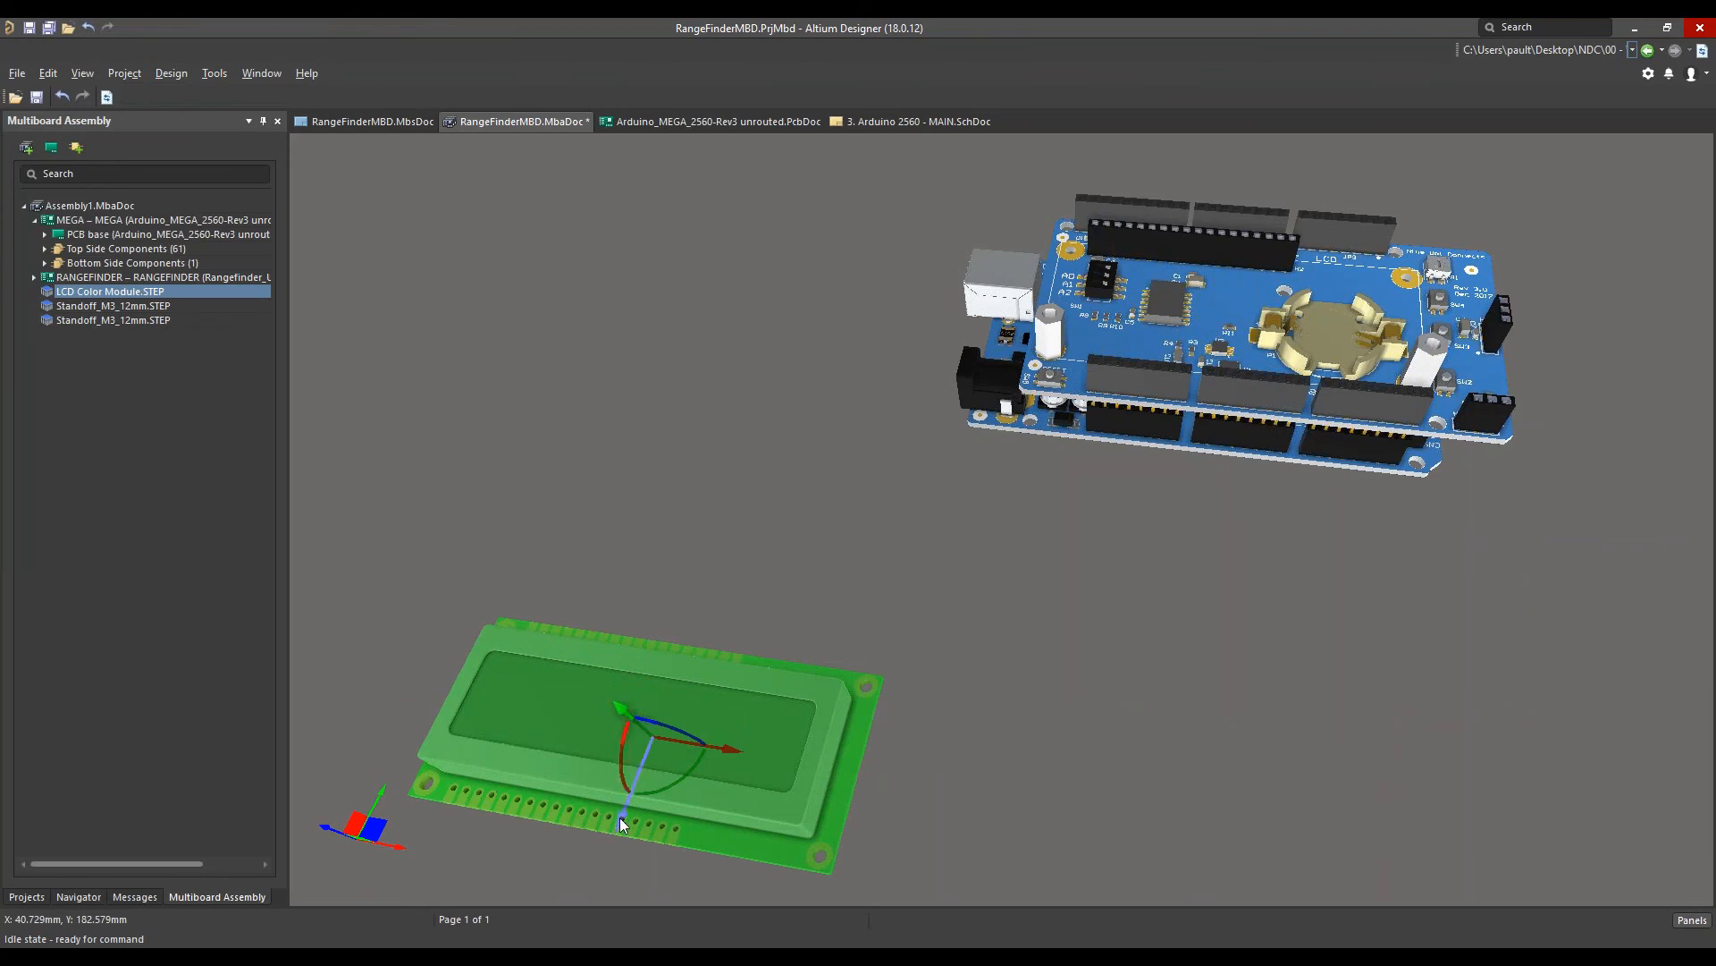
left_click_drag(630, 801, 862, 399)
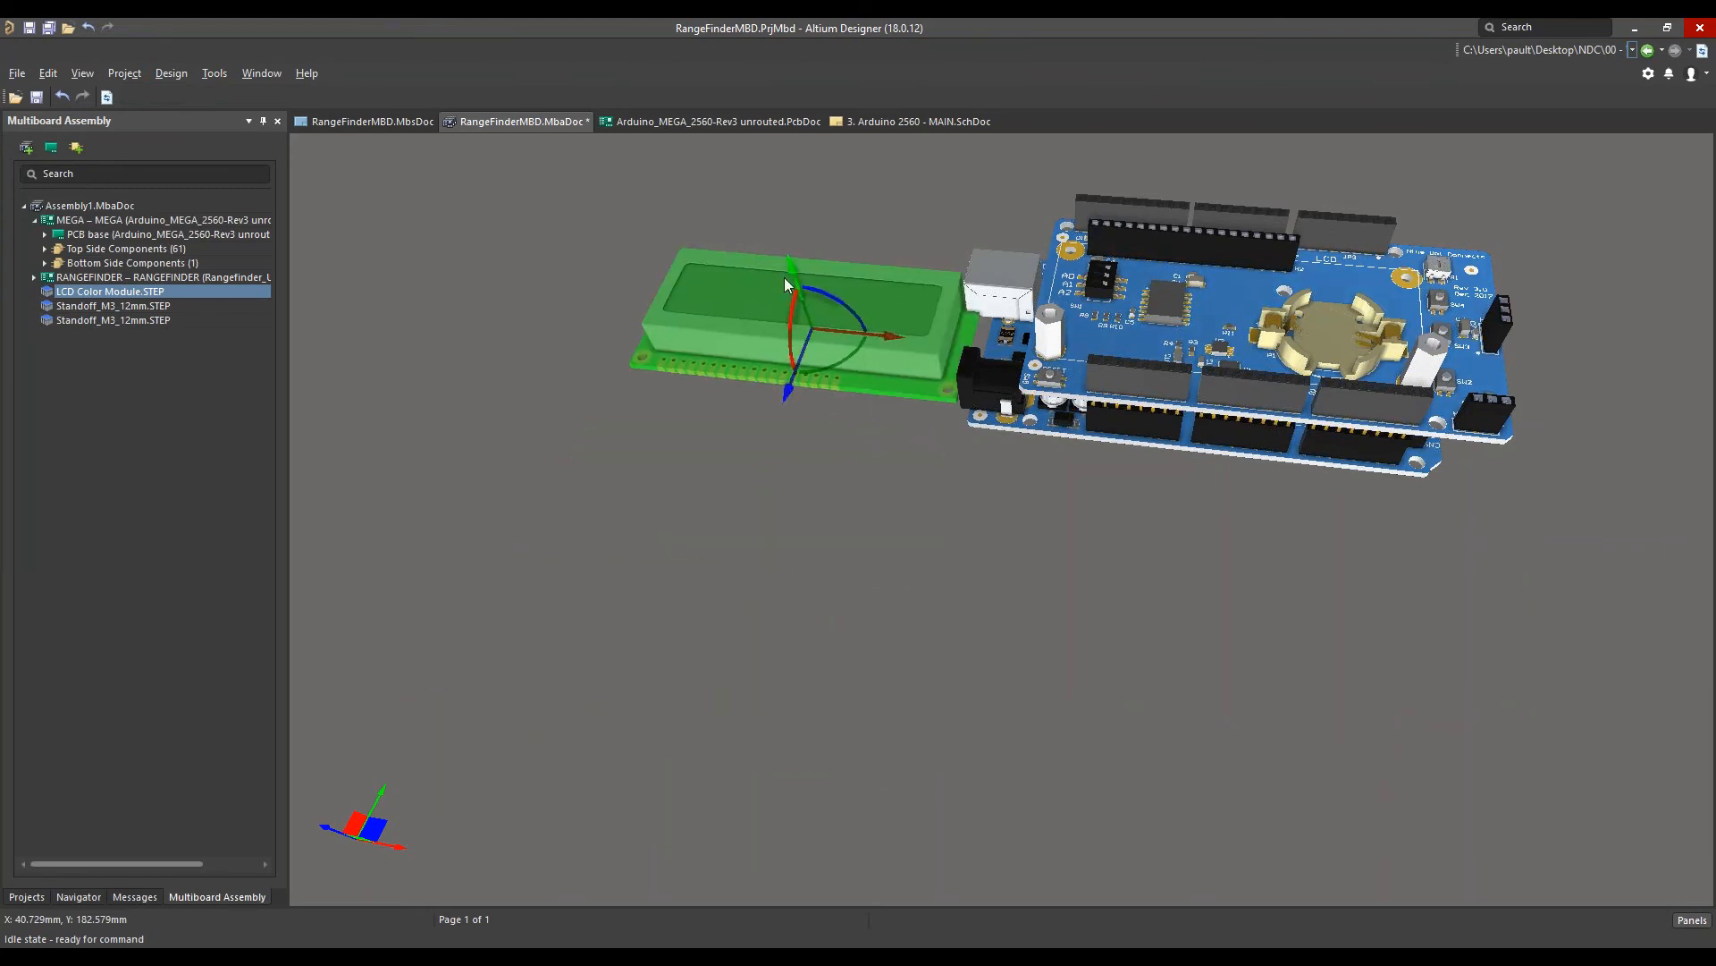
Raise the LCD module along its green axis and shift it along its red and blue axes to sit over the RANGEFINDER board
left_click_drag(785, 258, 769, 163)
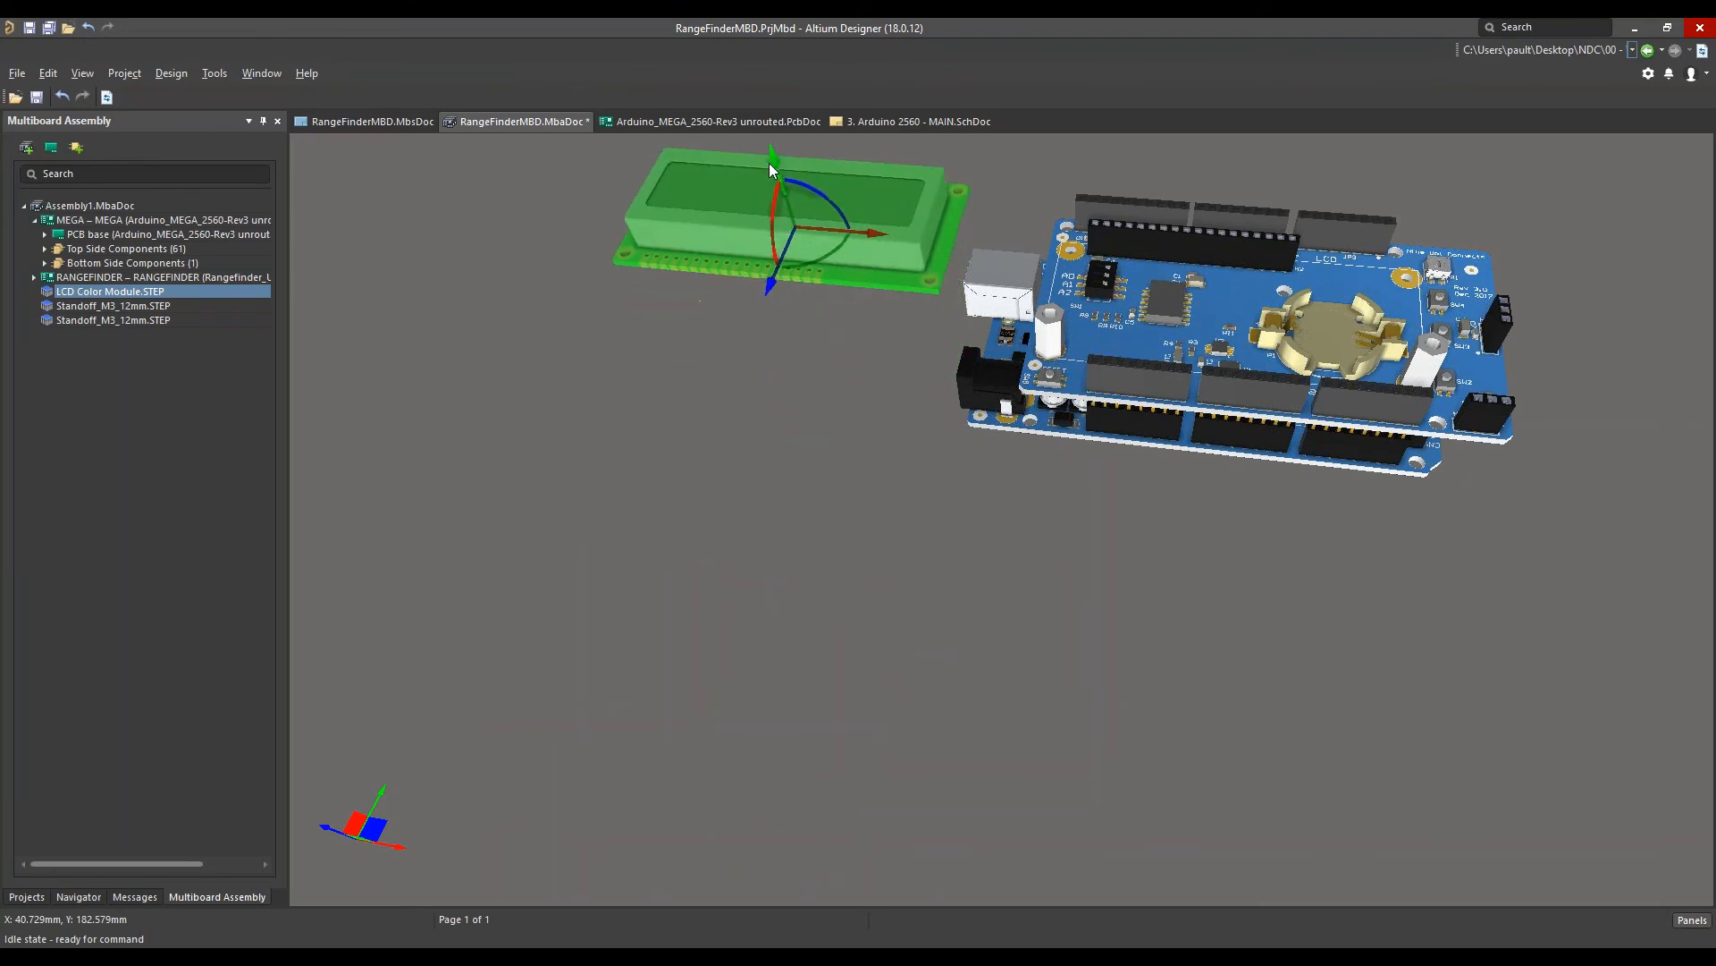
key("ctrl+z")
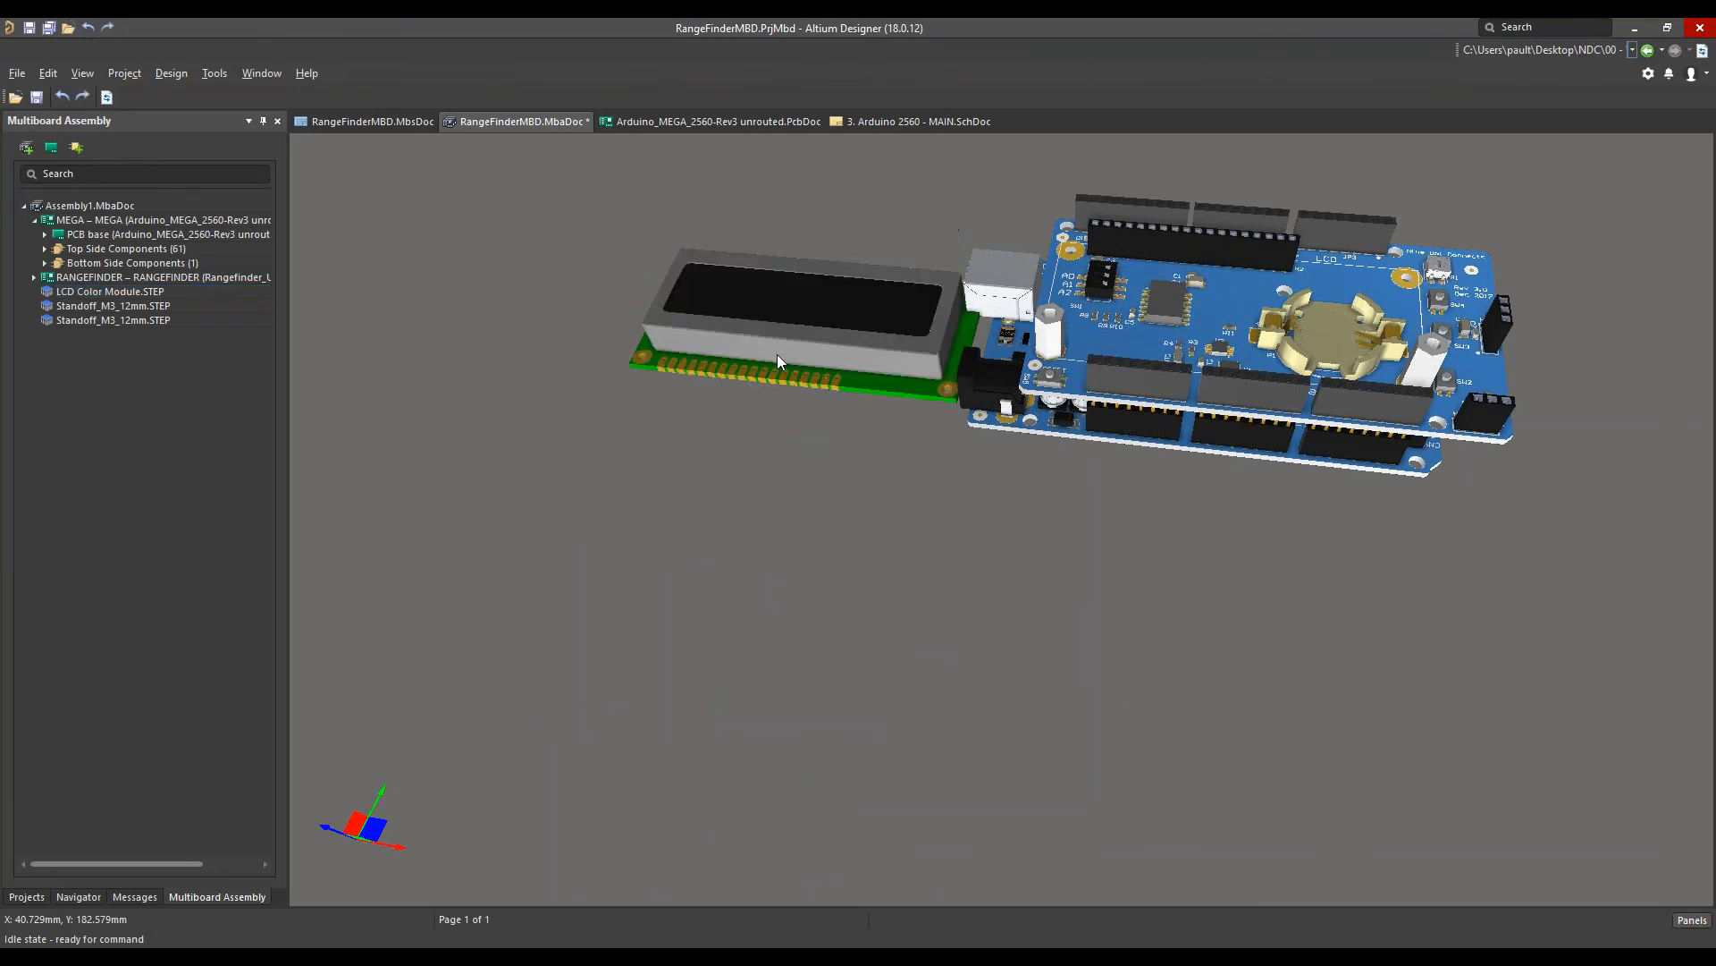
left_click_drag(791, 261, 765, 159)
left_click_drag(860, 247, 1334, 259)
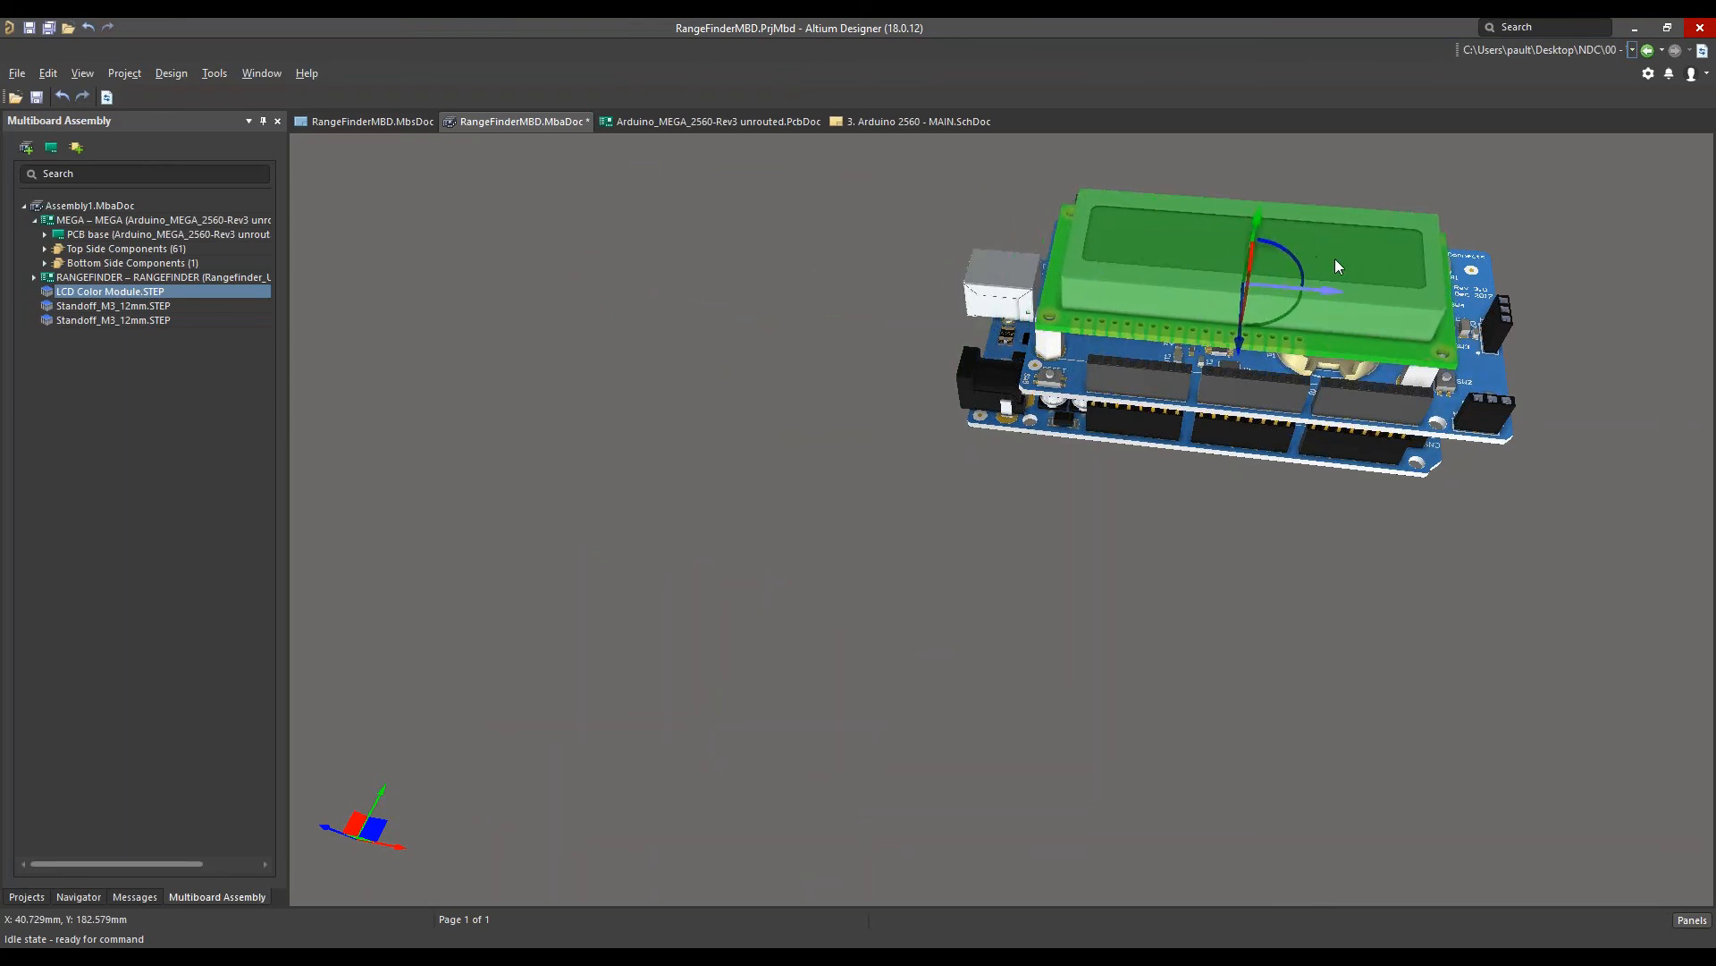
left_click_drag(1238, 343, 1241, 294)
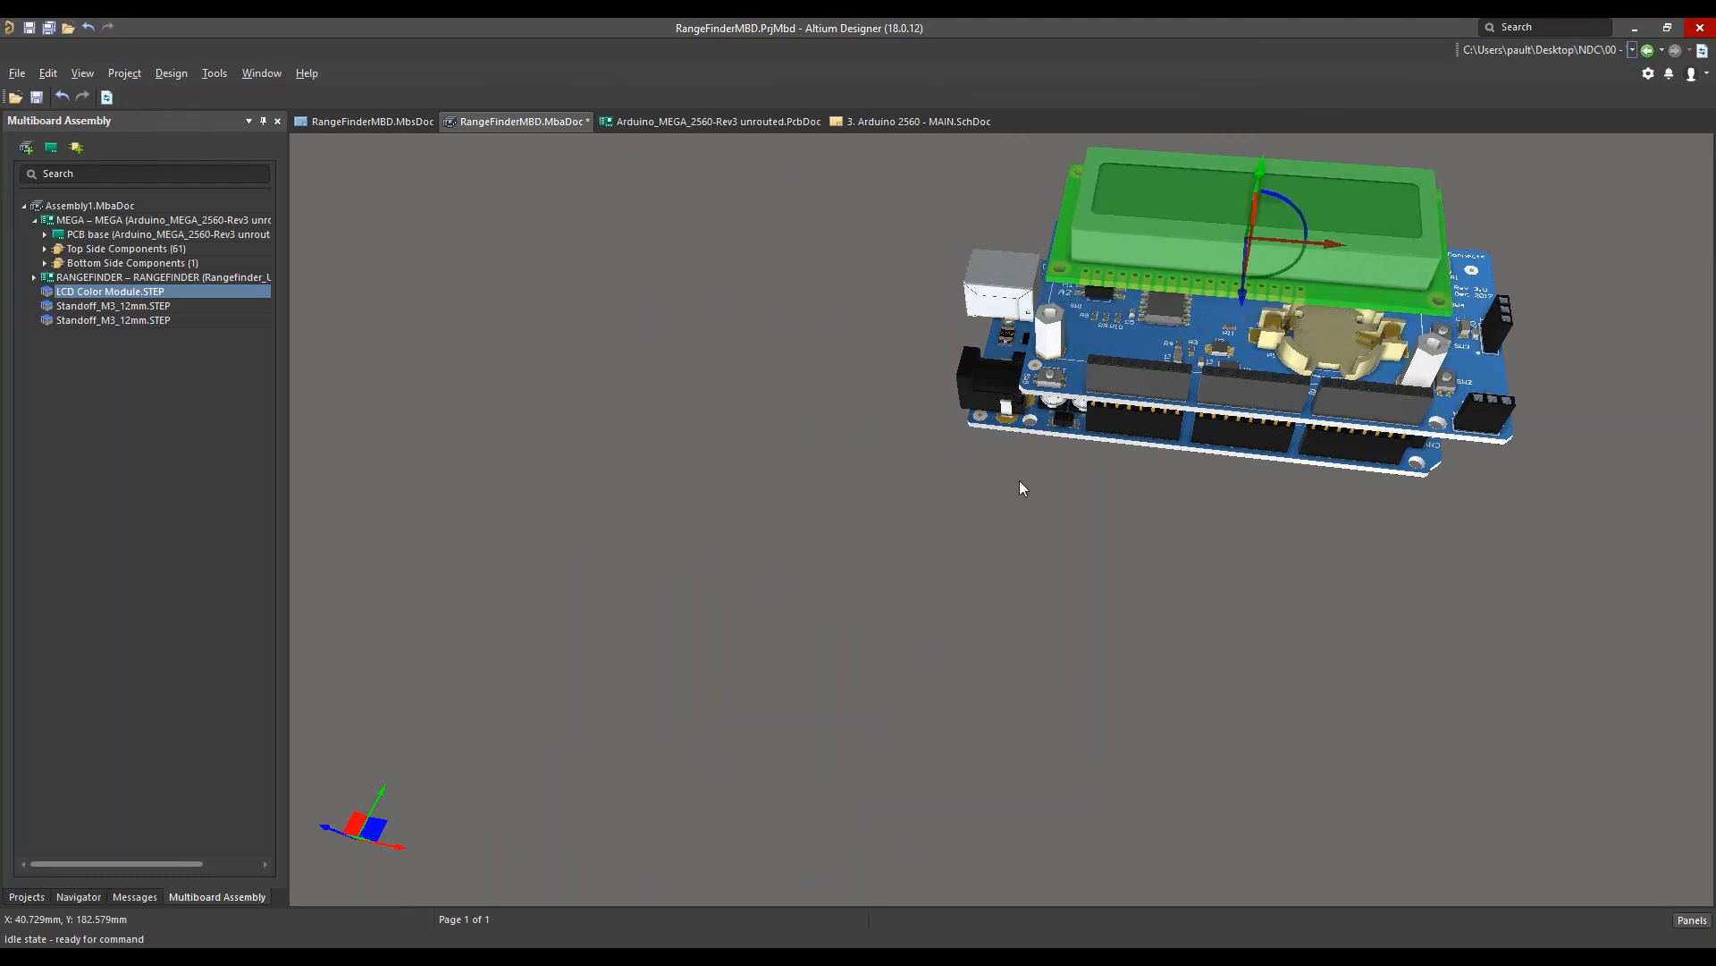
Align axis-to-axis the LCD module's front corner mounting hole with the standoff near the RESET button
right_click_drag(996, 493, 989, 644, "shift")
left_click(221, 73)
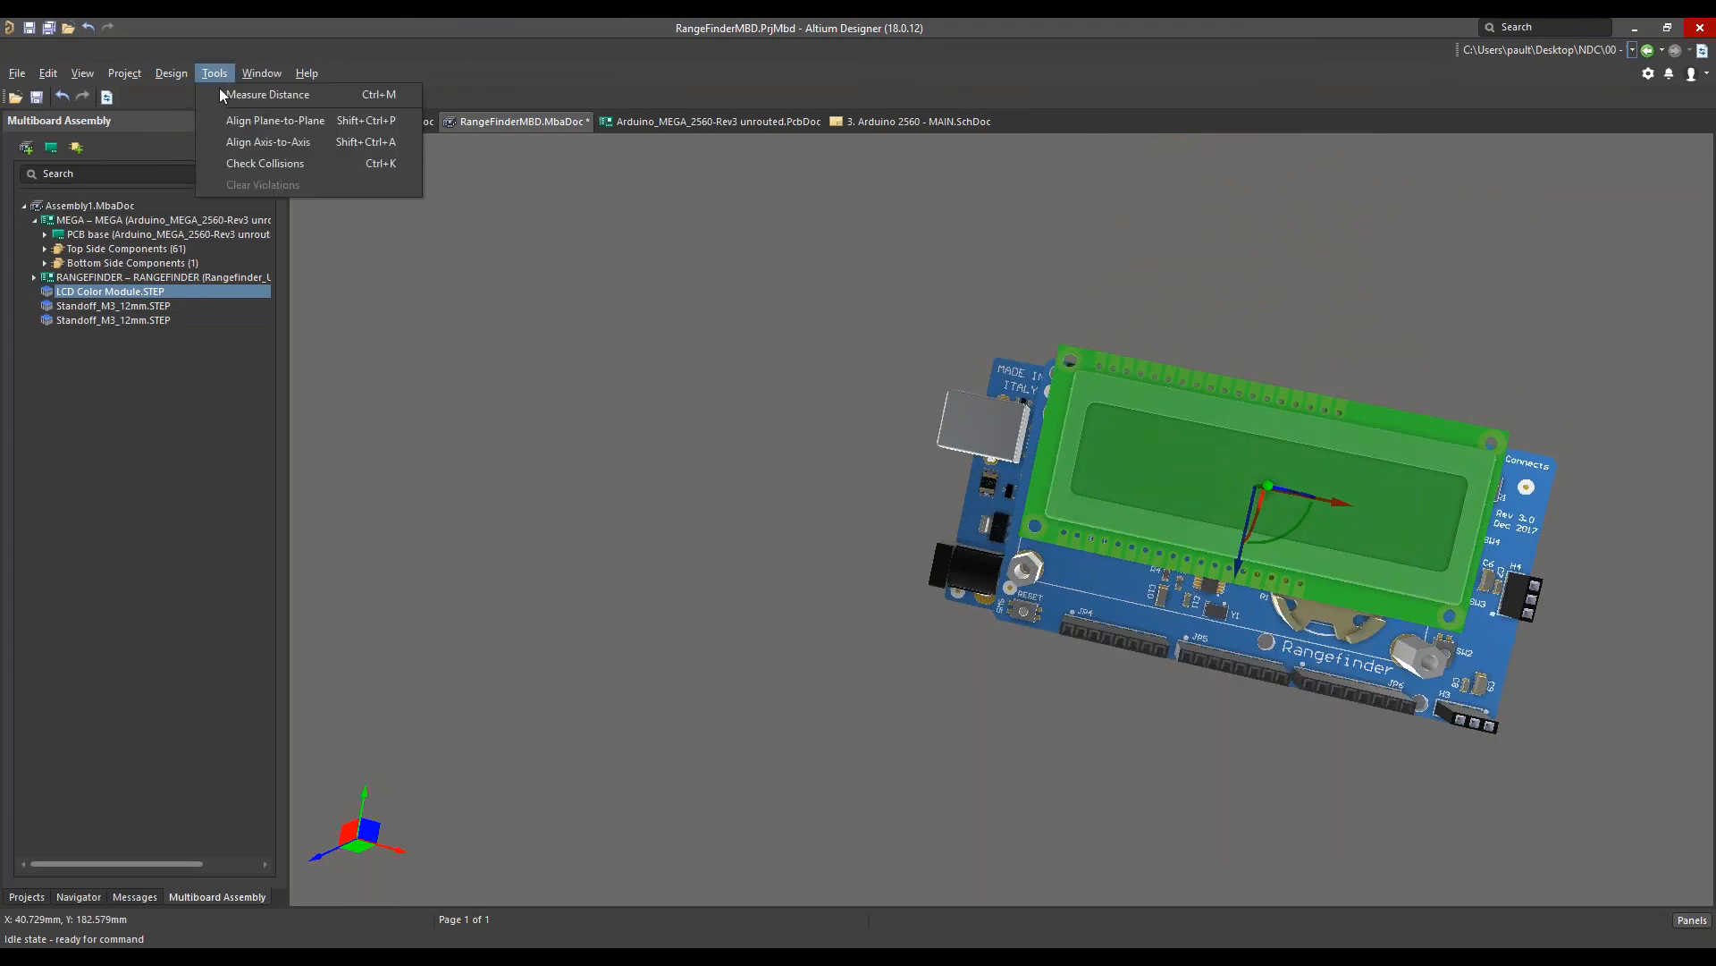
left_click(262, 141)
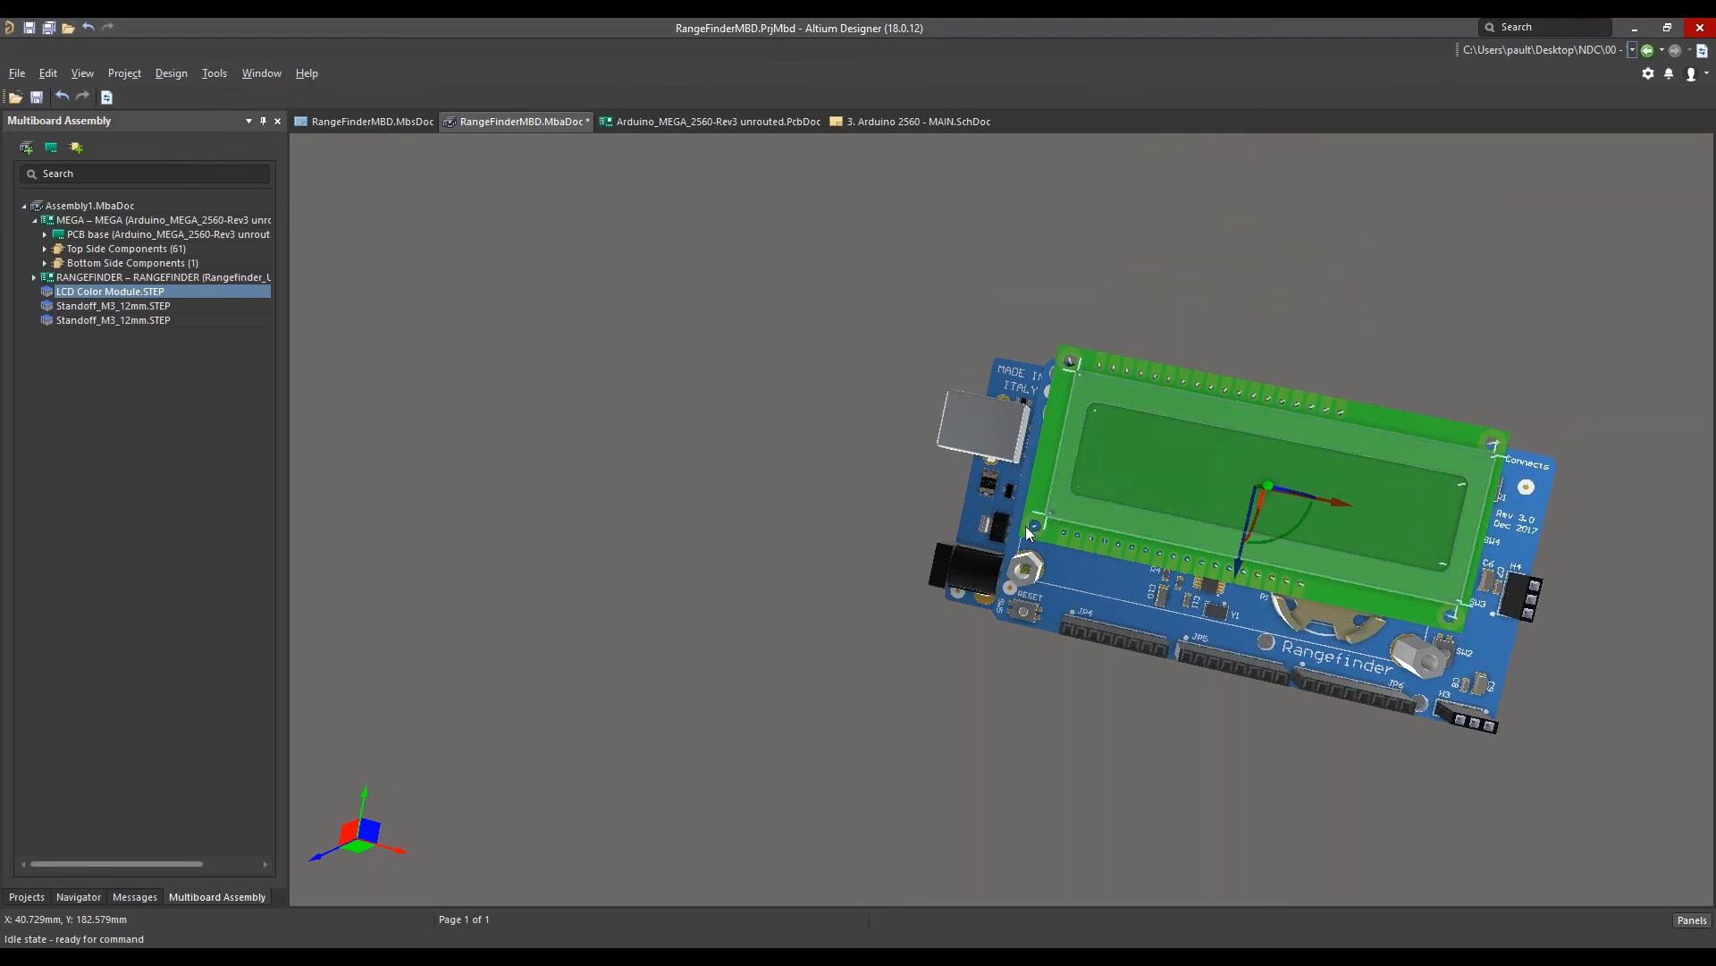
scroll(1033, 533, "up", 3, "ctrl")
scroll(1039, 527, "up", 1, "ctrl")
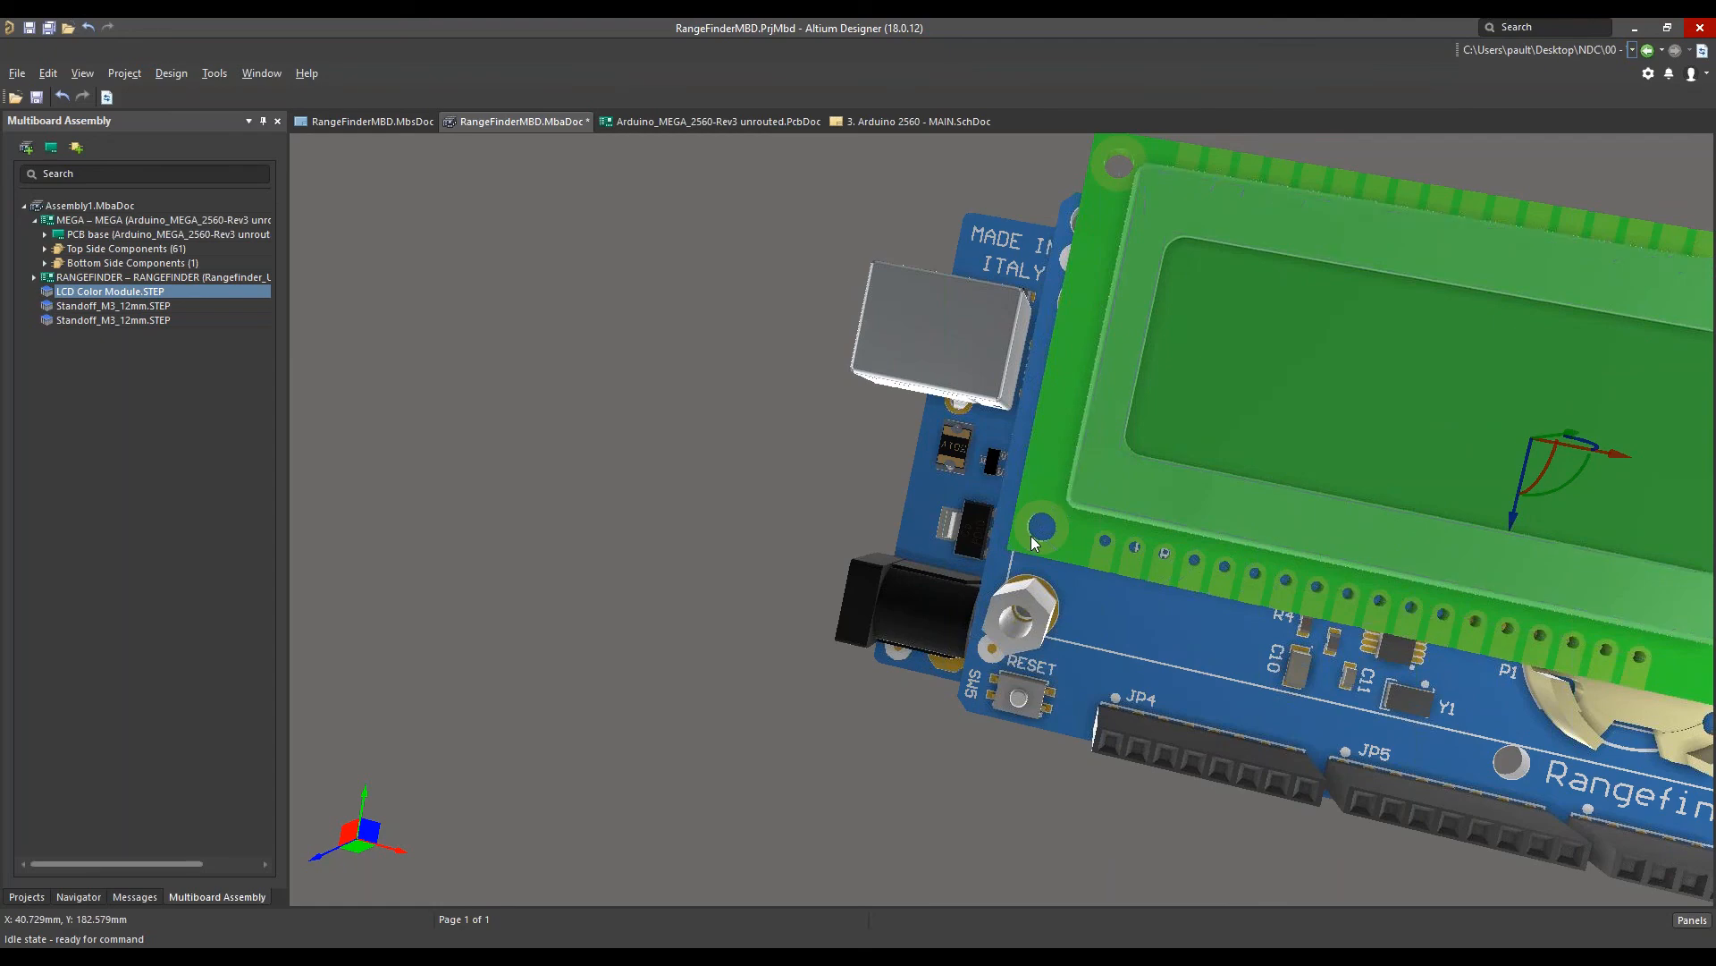
left_click(1032, 534)
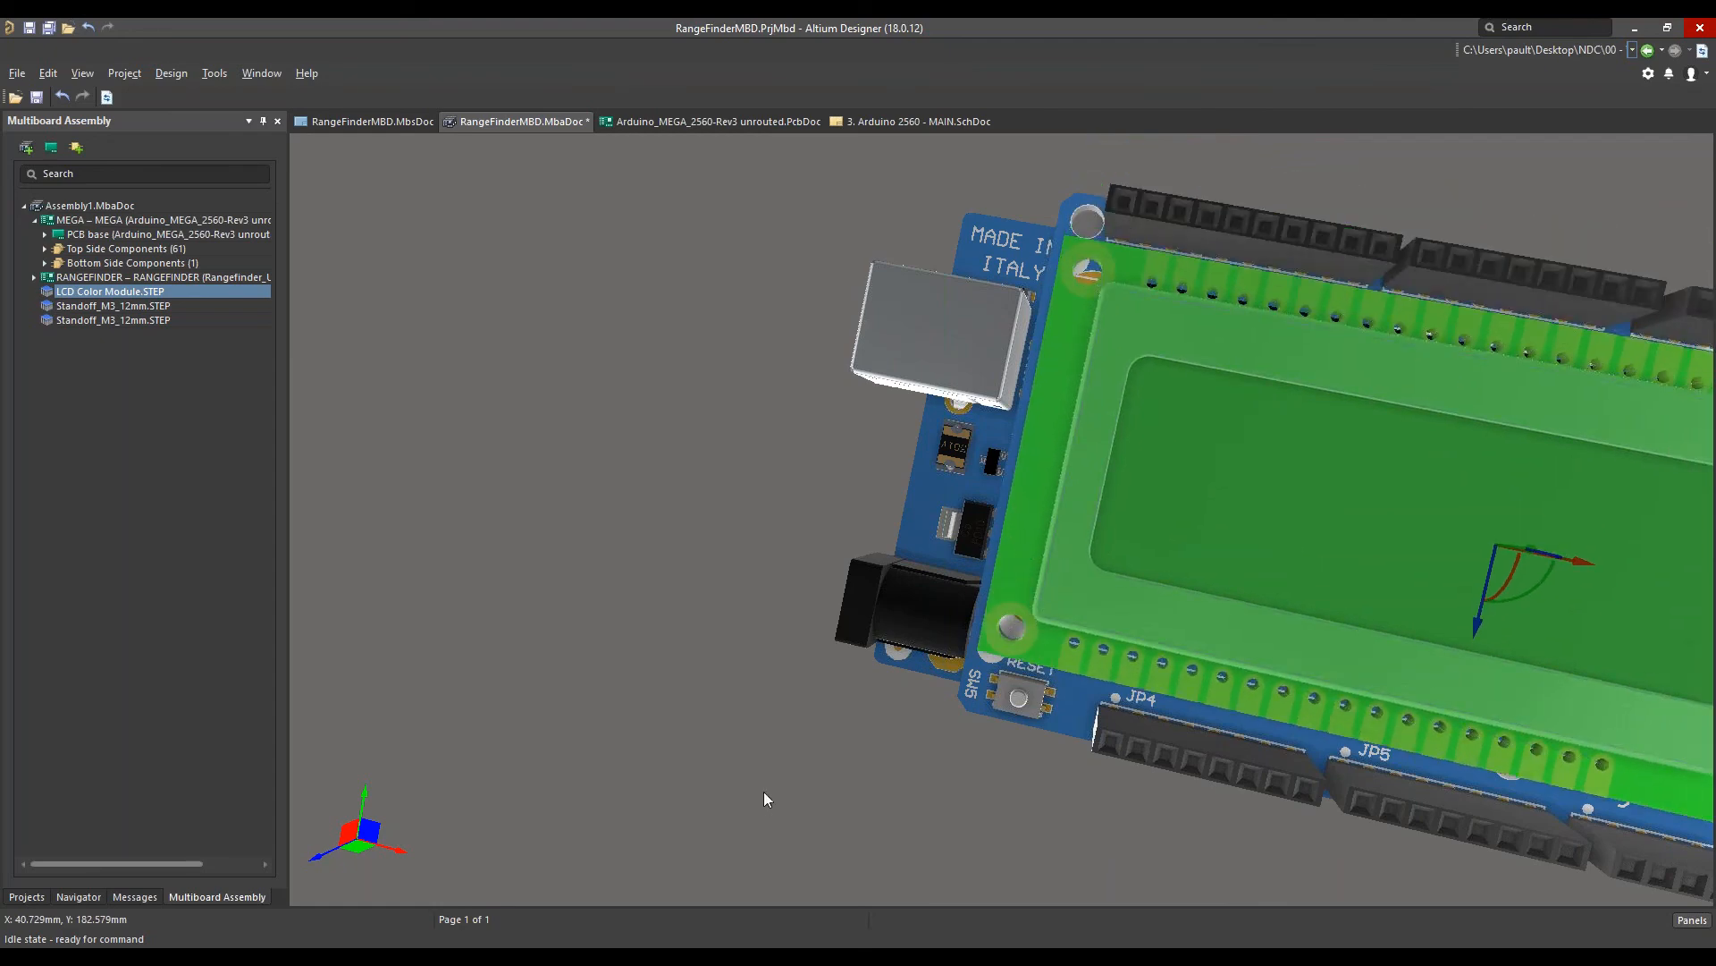
Lower the LCD module slightly along its green axis toward the tops of the two standoffs
right_click_drag(821, 796, 720, 528, "shift")
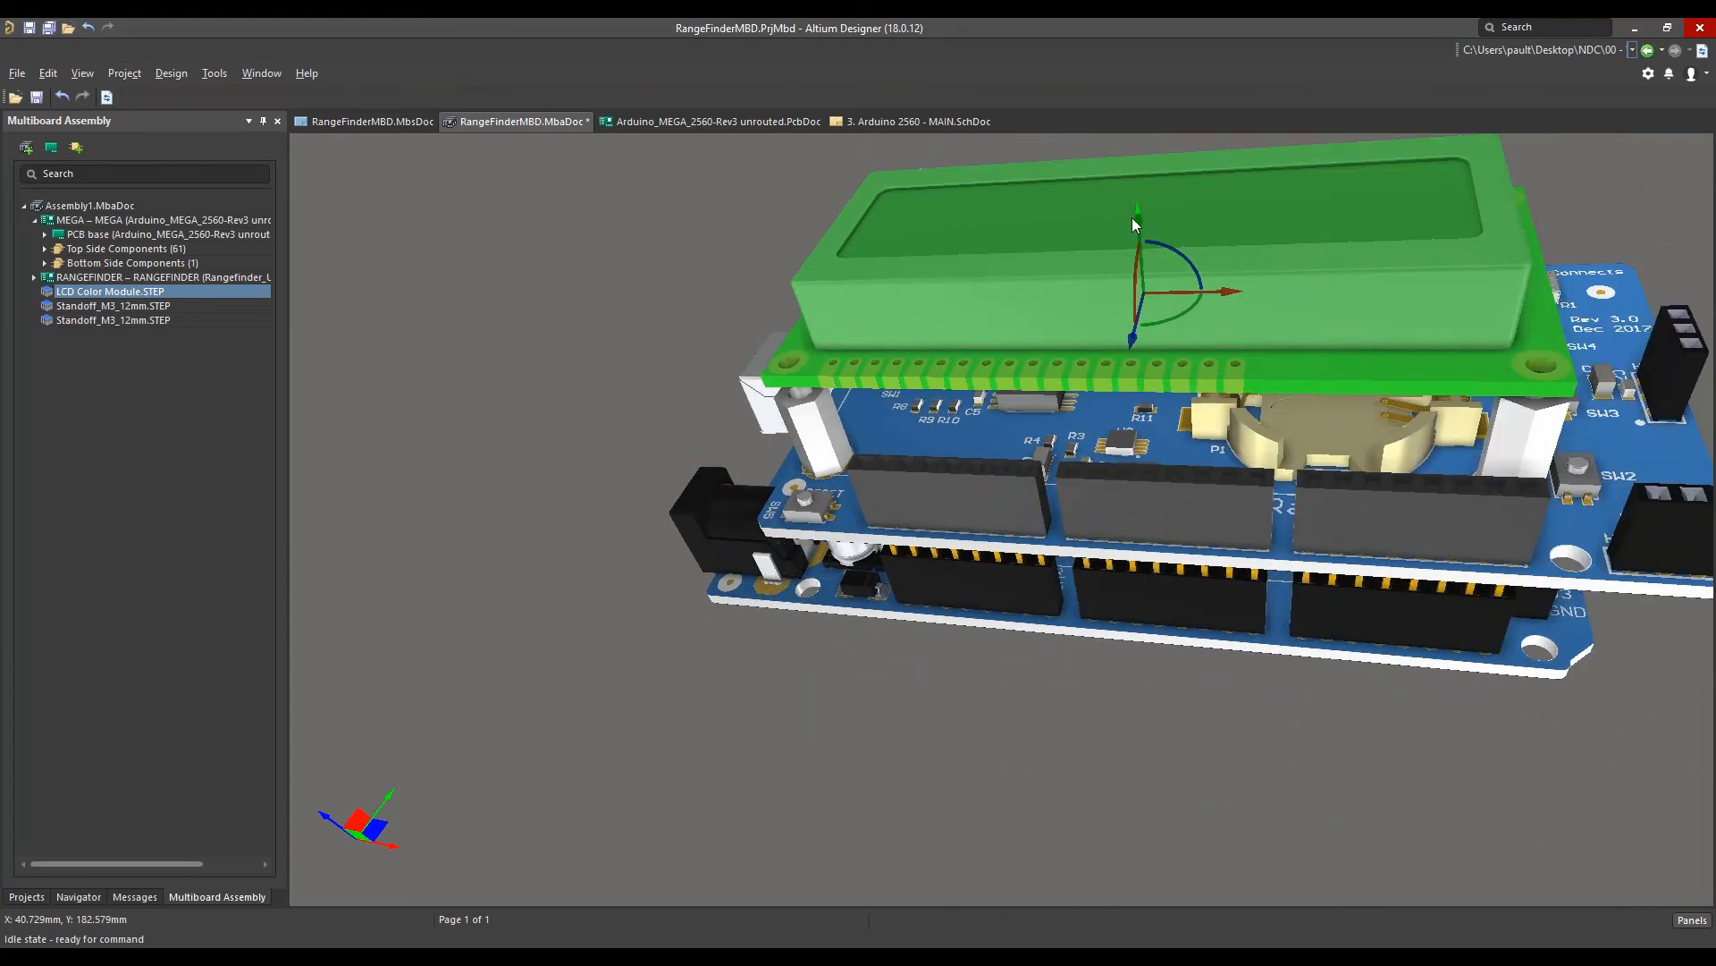
left_click_drag(1139, 217, 1139, 233)
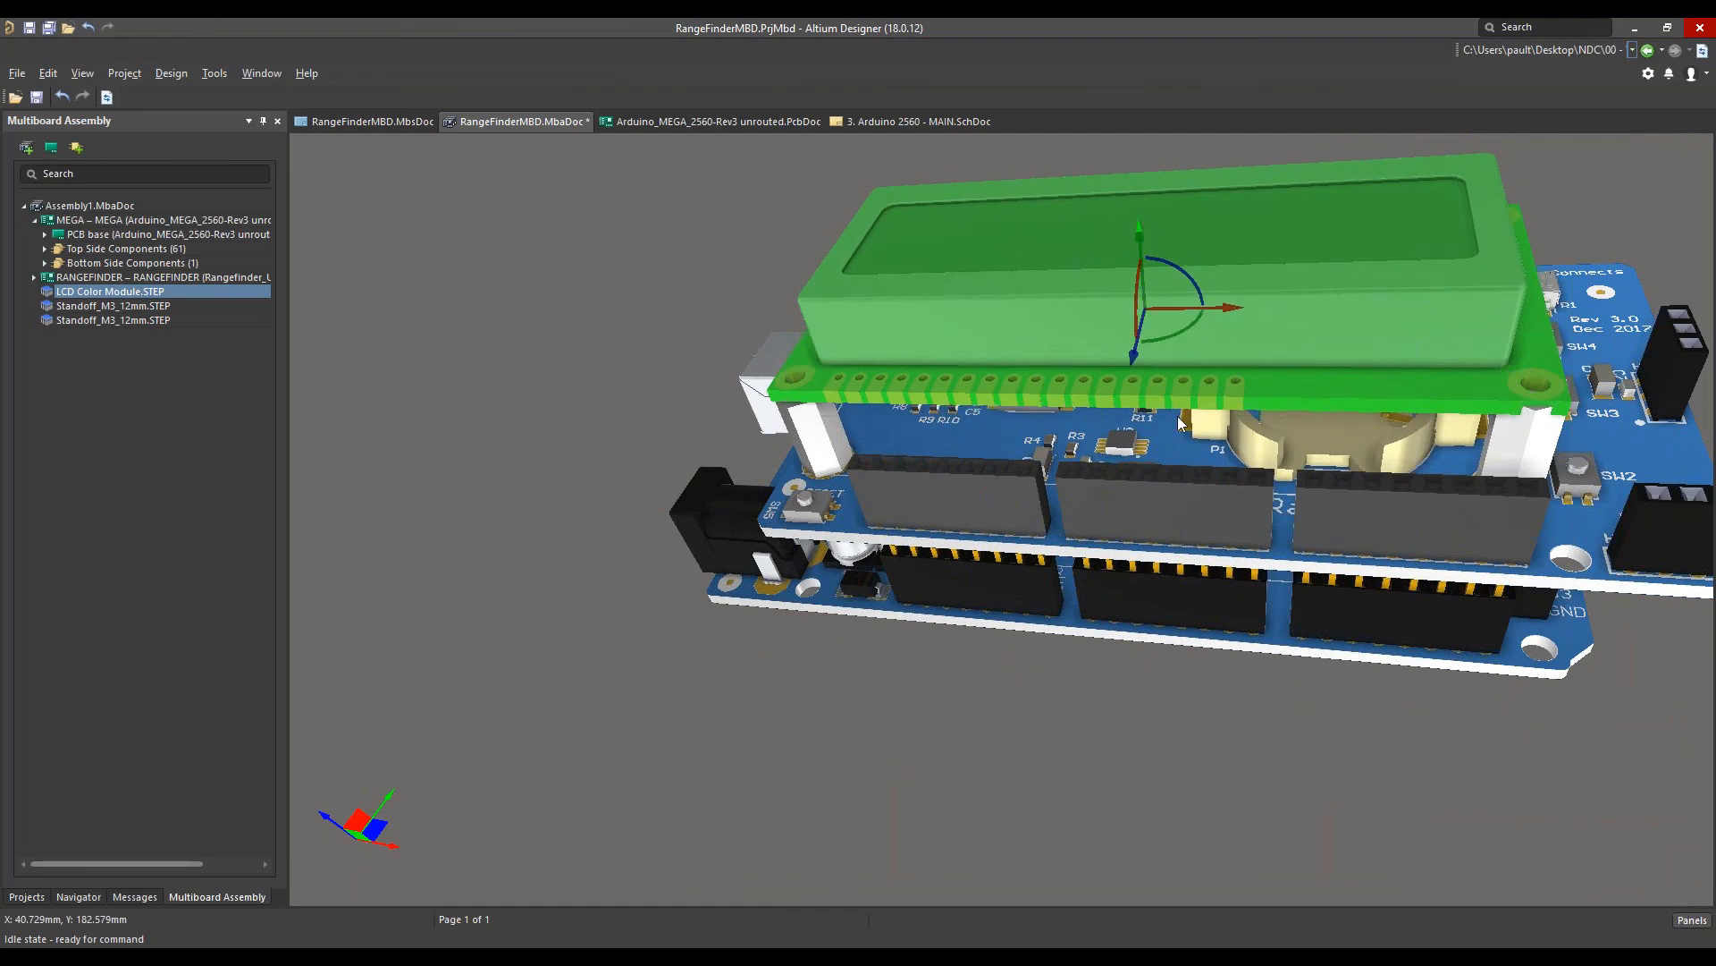
right_click_drag(1527, 477, 1216, 461)
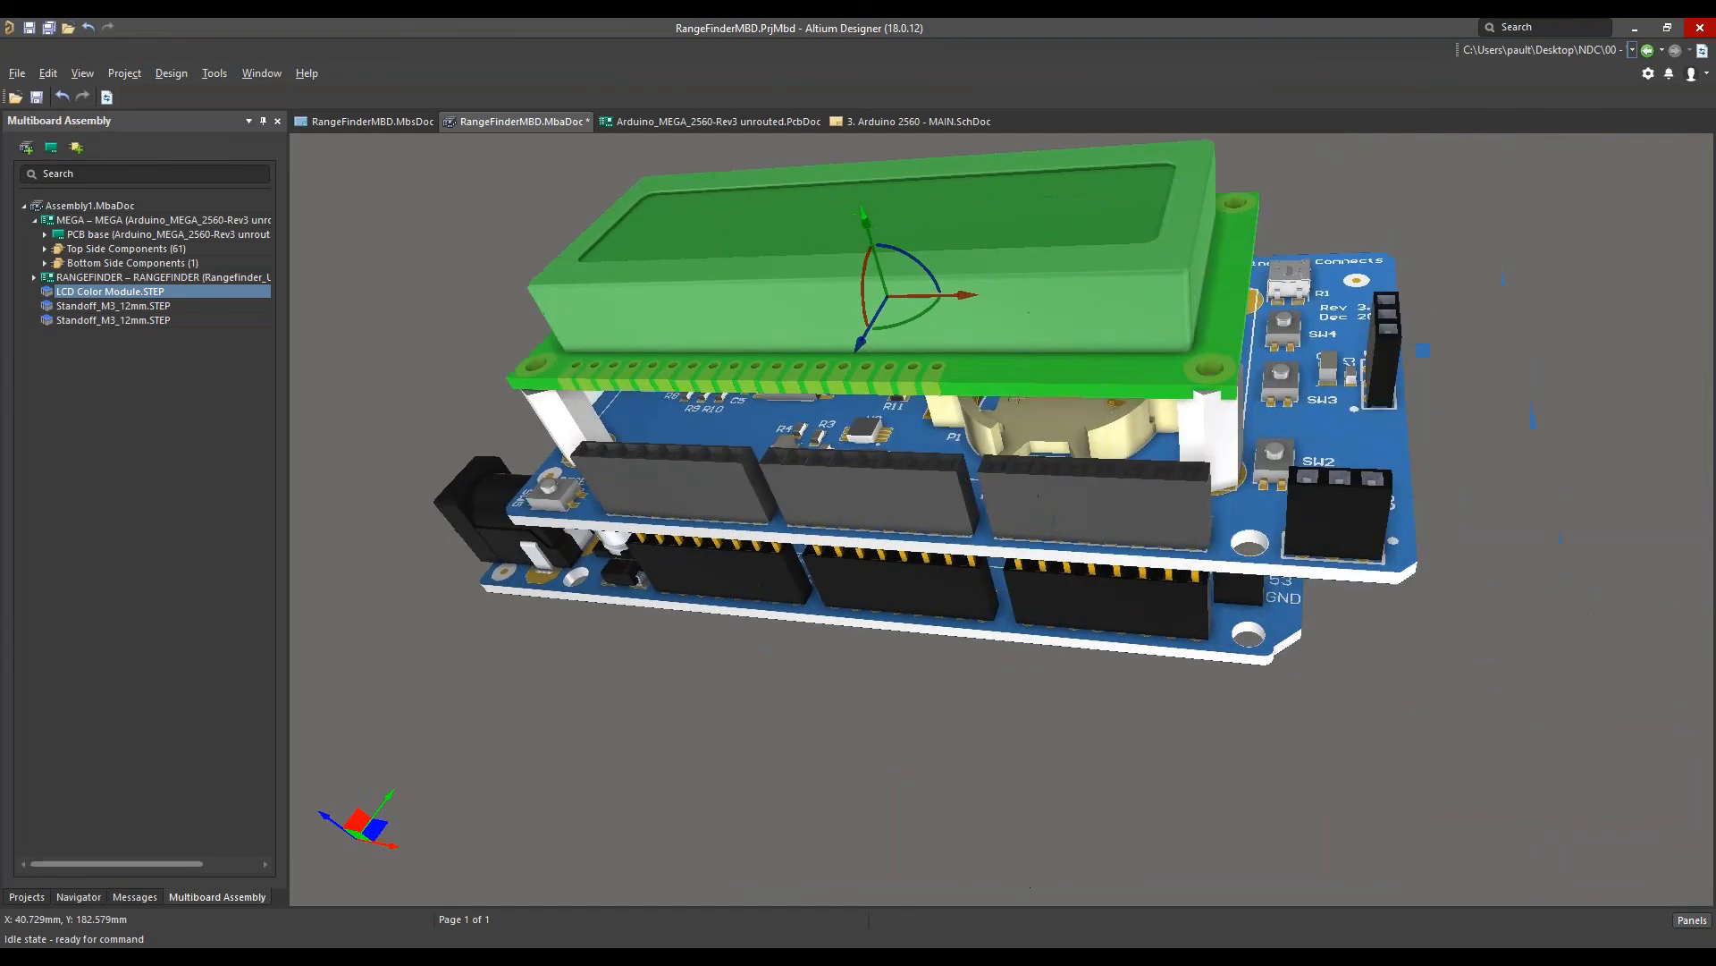
Raise the LCD module slightly along its green axis so it rests on the standoffs
left_click(1218, 464)
left_click(551, 408)
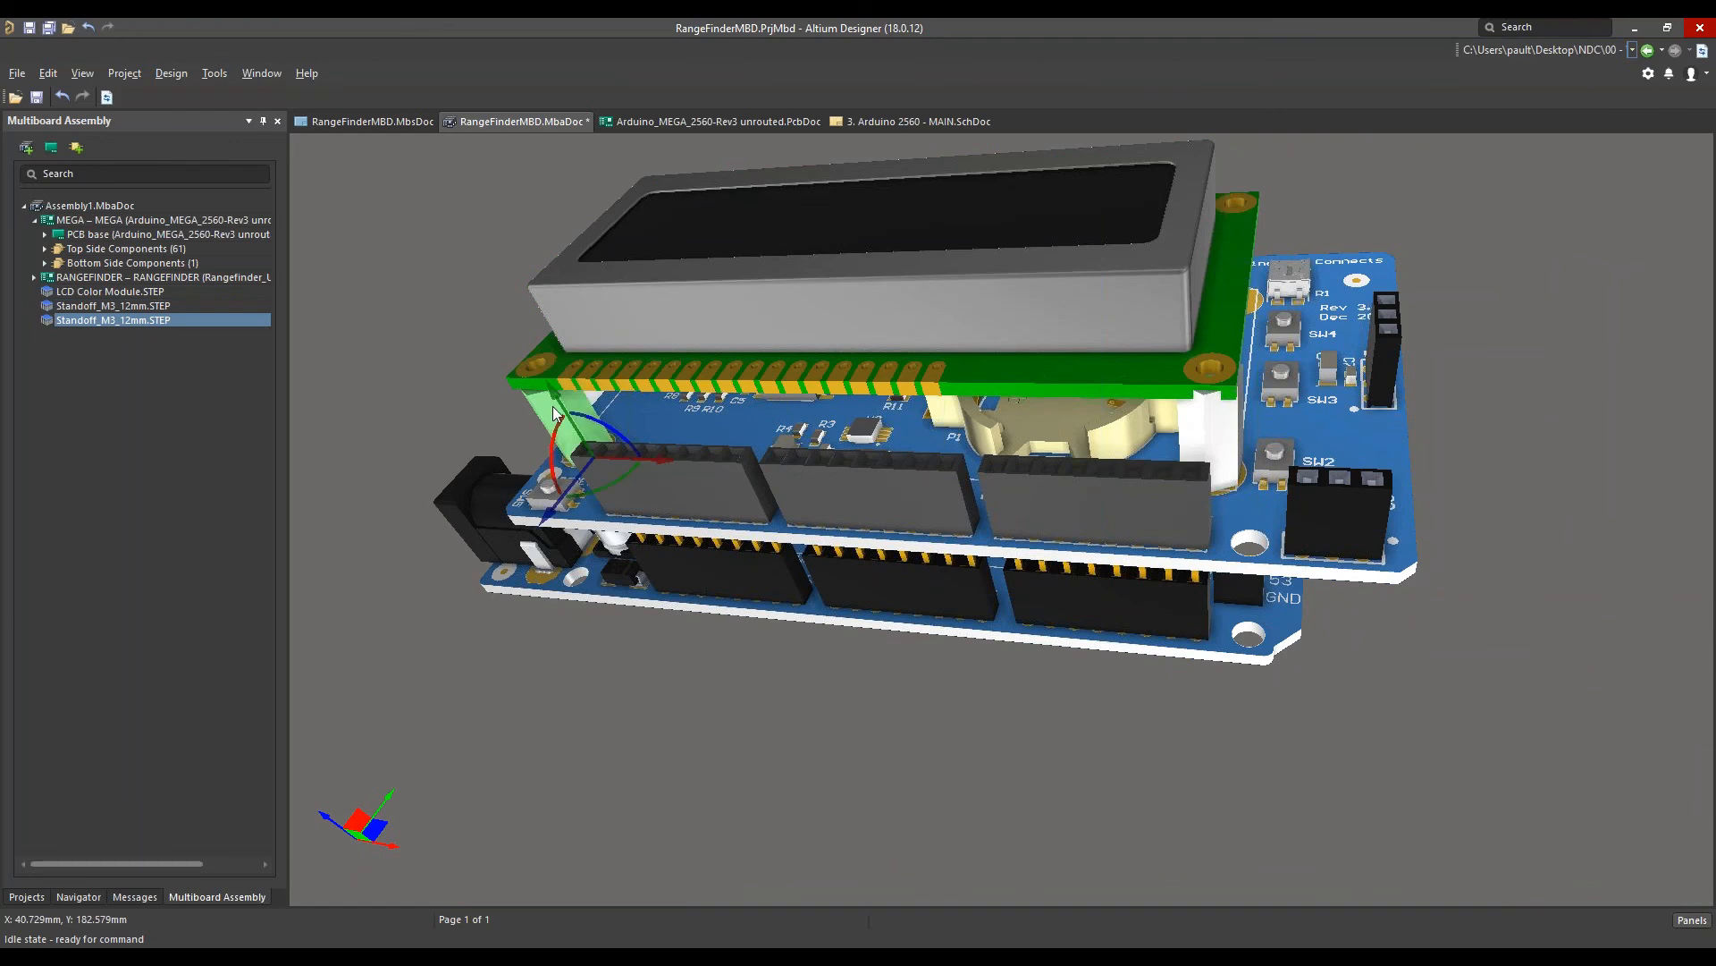
left_click(1029, 379)
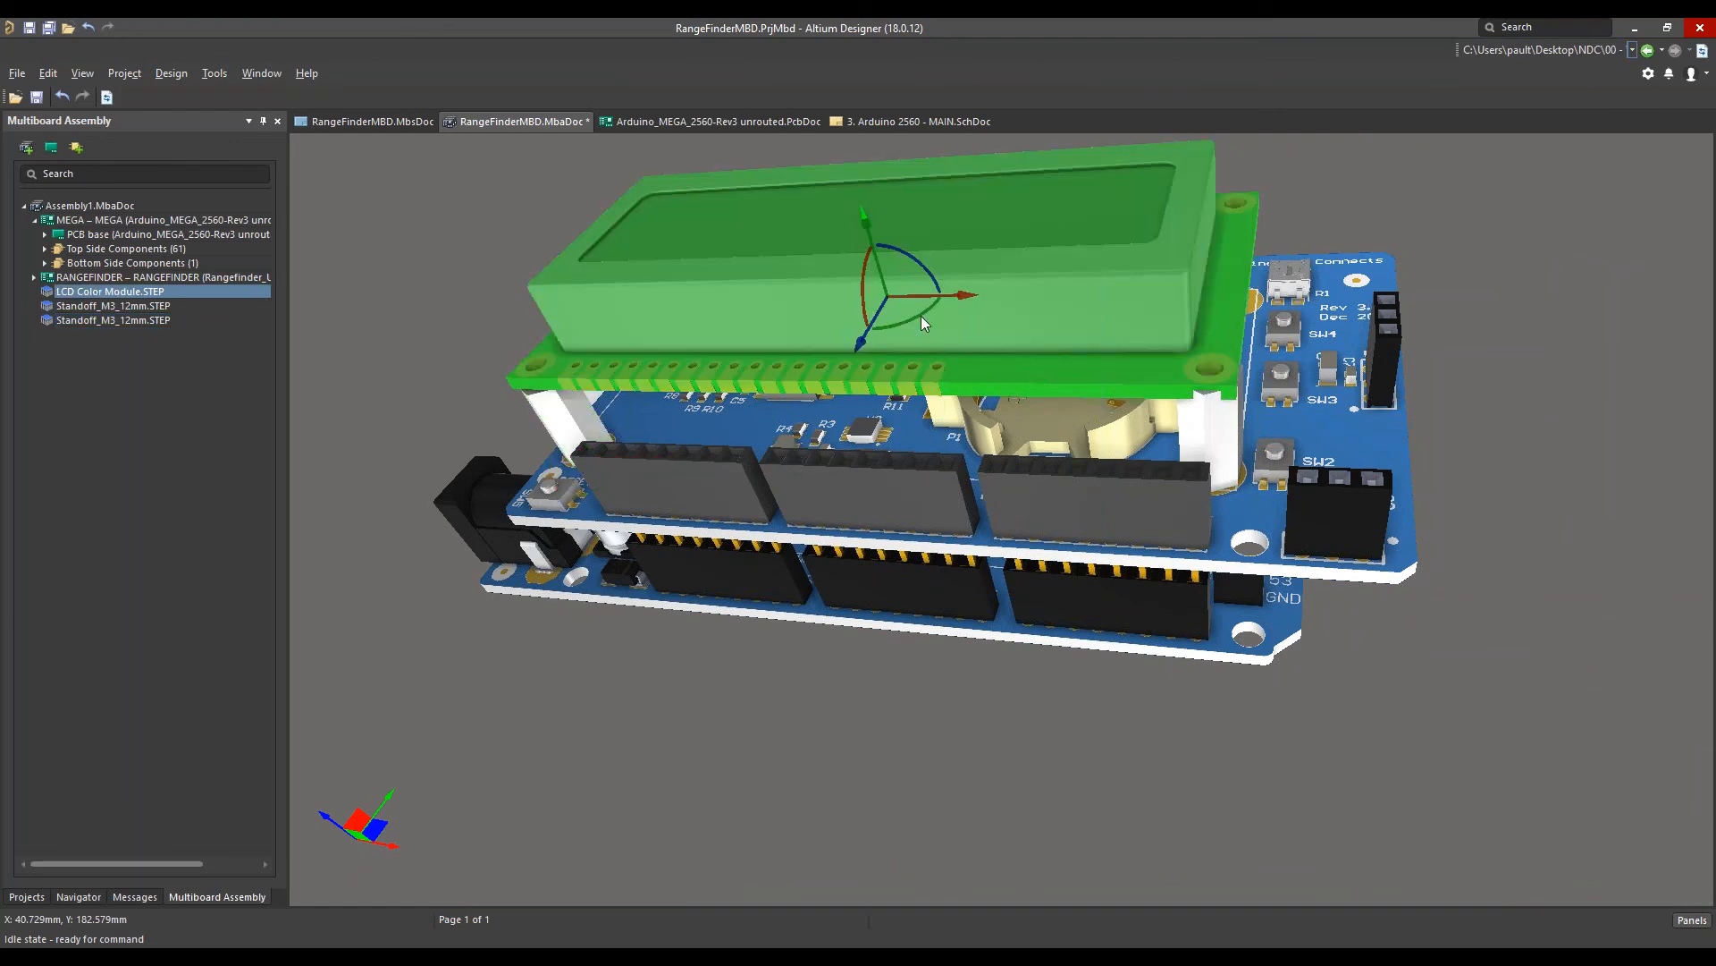
left_click_drag(861, 213, 862, 202)
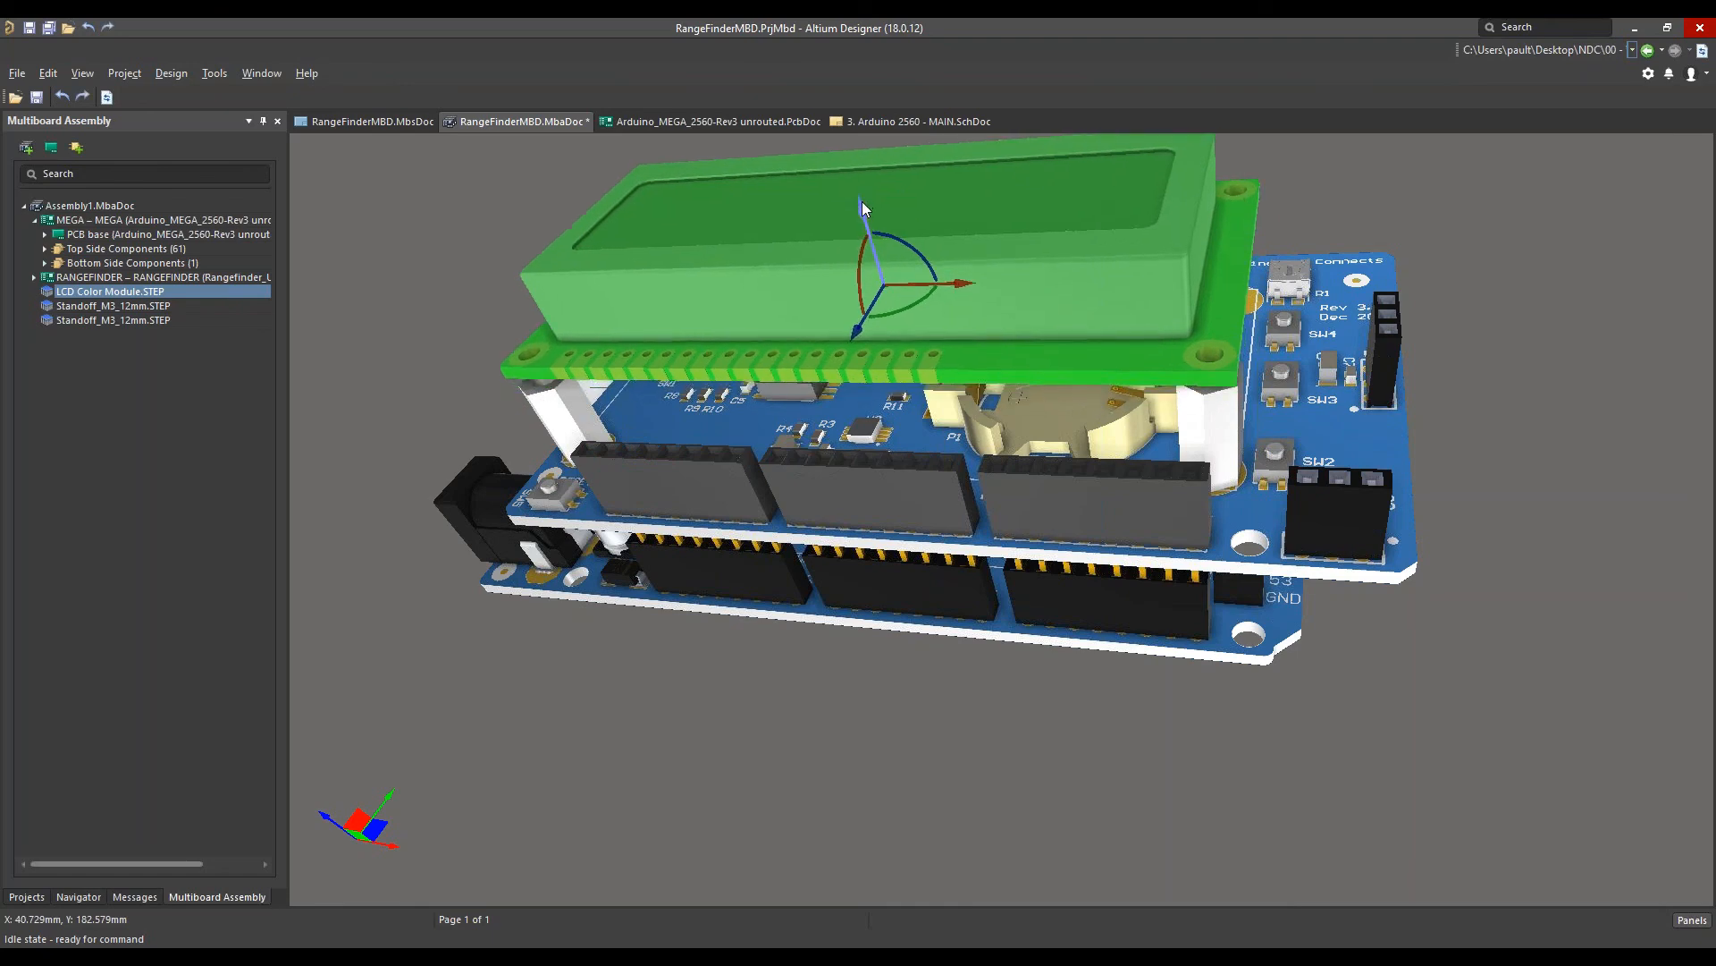
Raise the standoff near the power jack slightly toward the underside of the LCD module, and deselect it
left_click(553, 412)
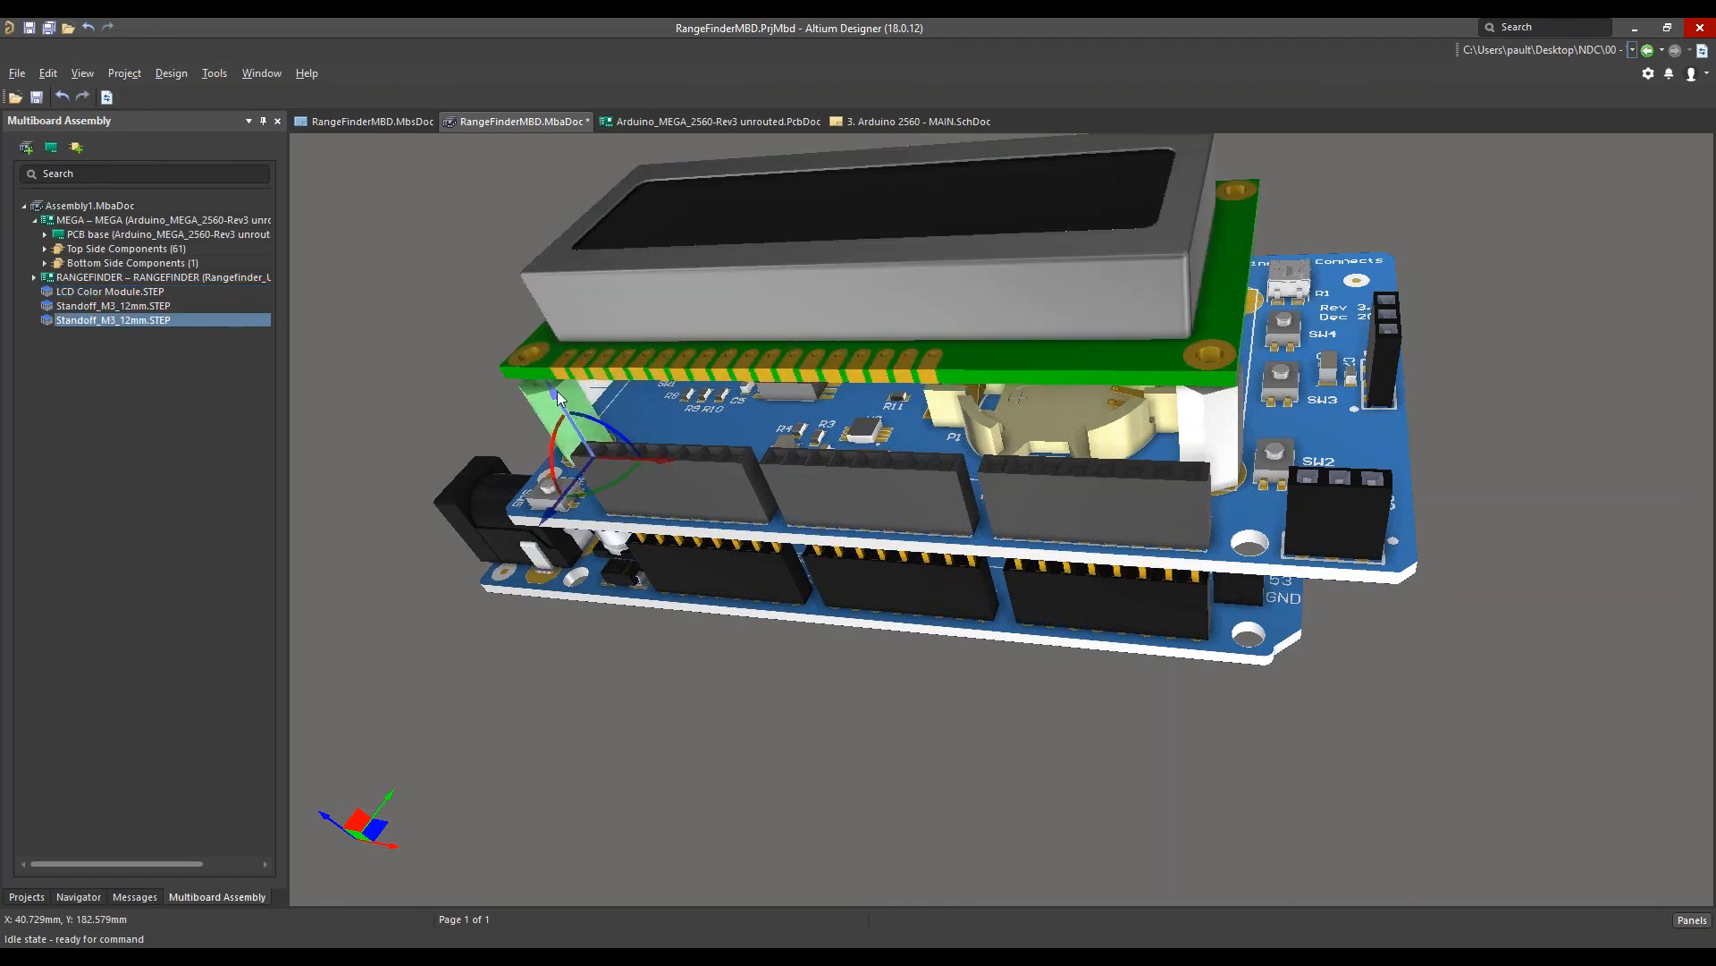
left_click_drag(557, 391, 550, 379)
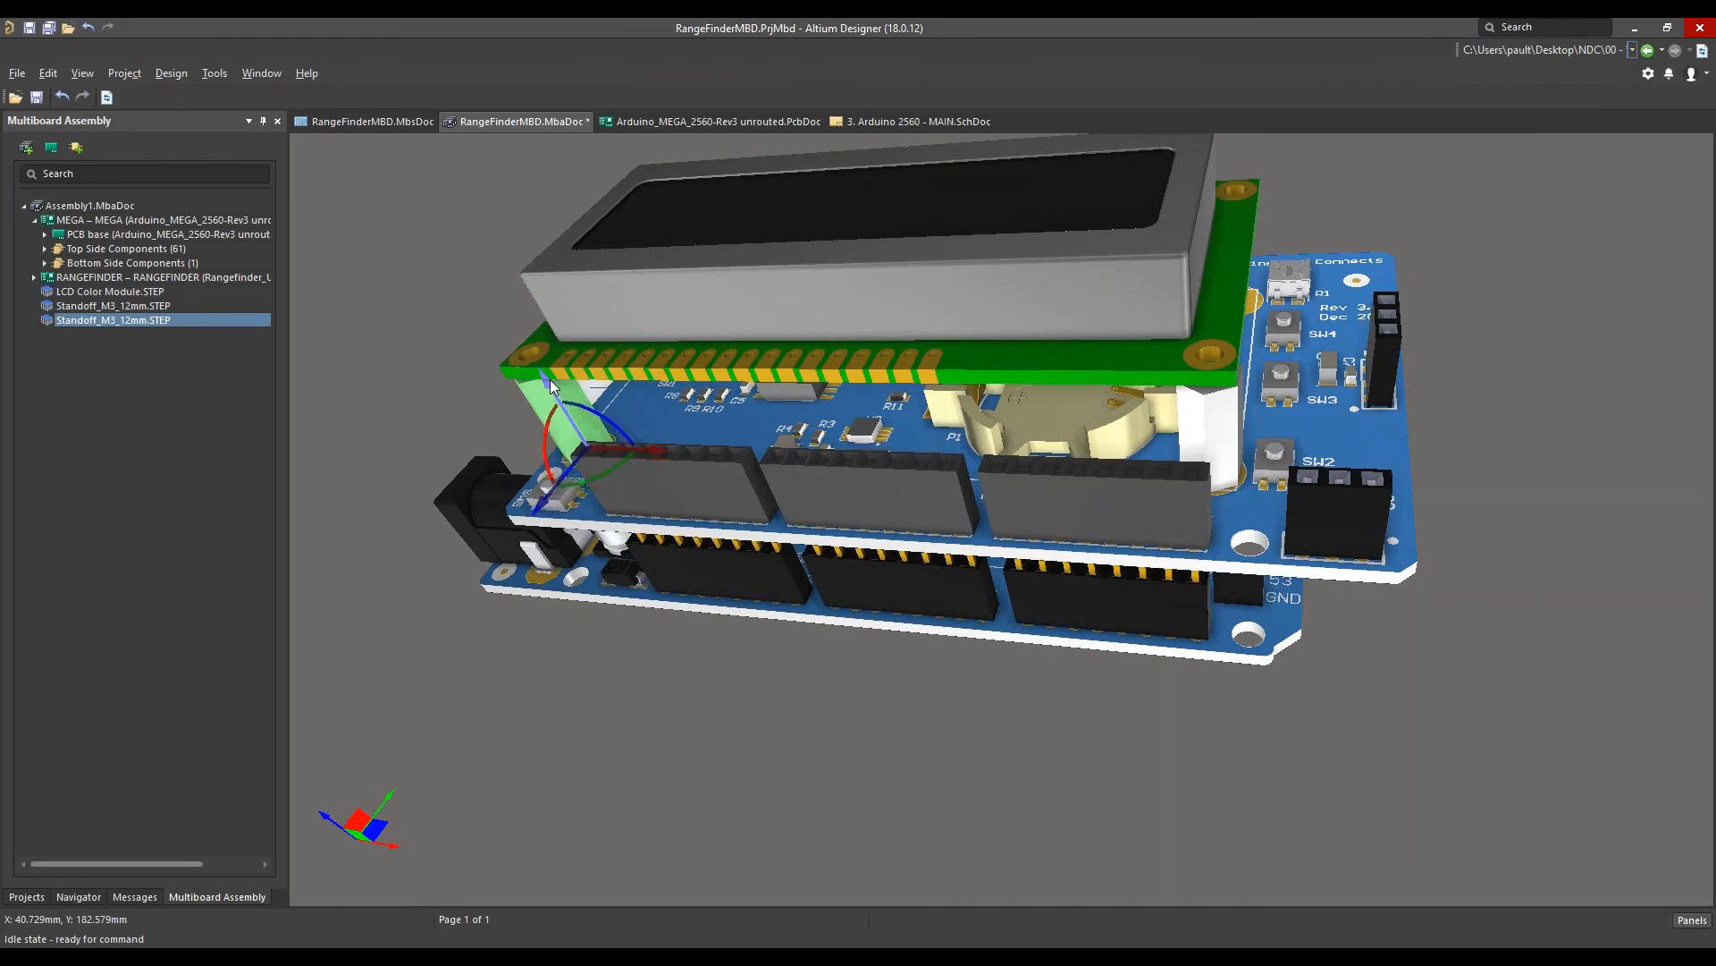
left_click(410, 368)
right_click_drag(797, 706, 991, 766)
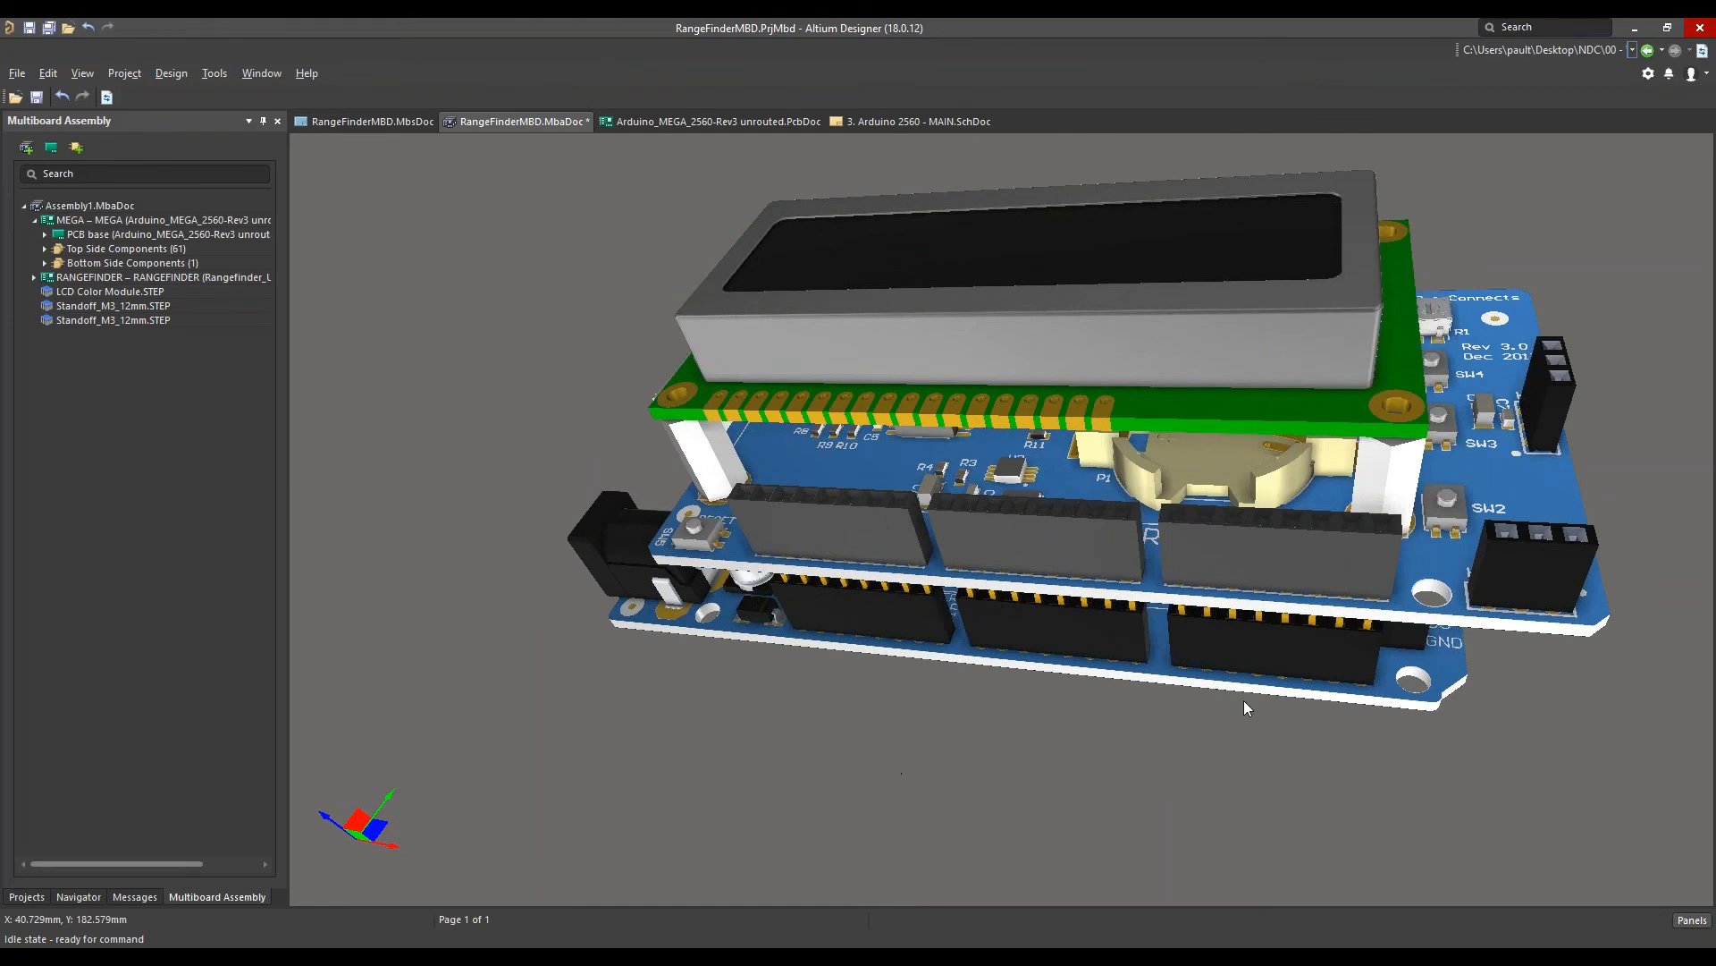
Run a collision check on the assembly and examine the highlighted headers and both standoffs from the side
right_click_drag(1247, 706, 1001, 751)
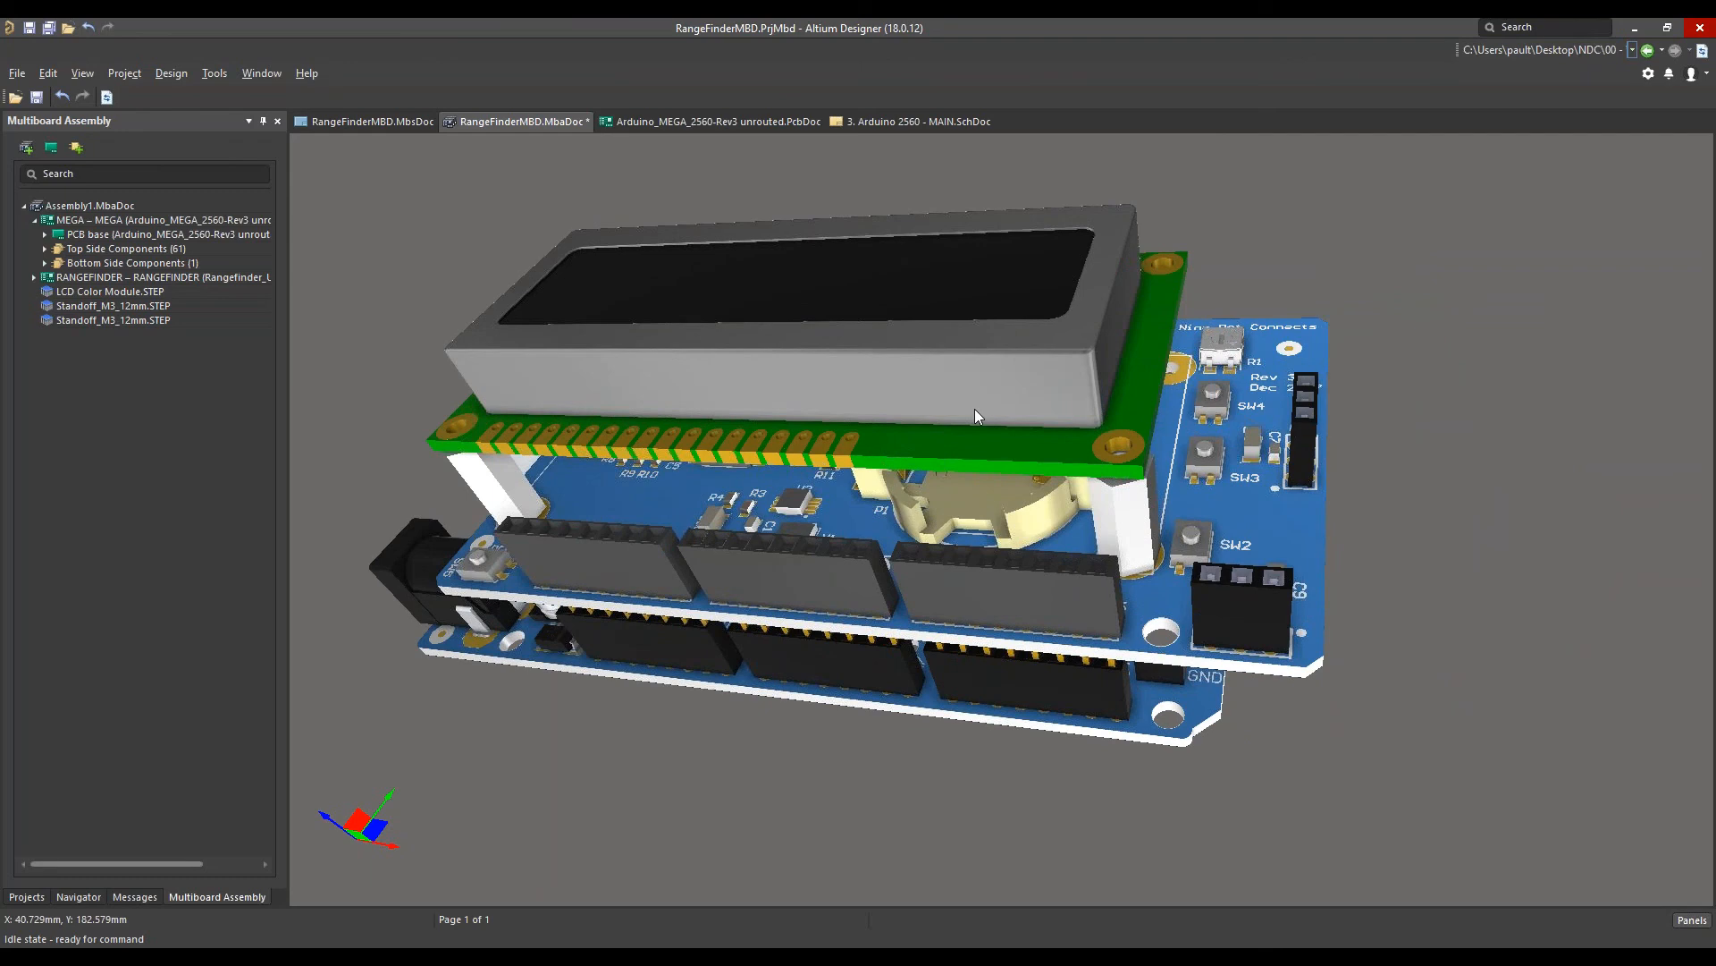
left_click(205, 75)
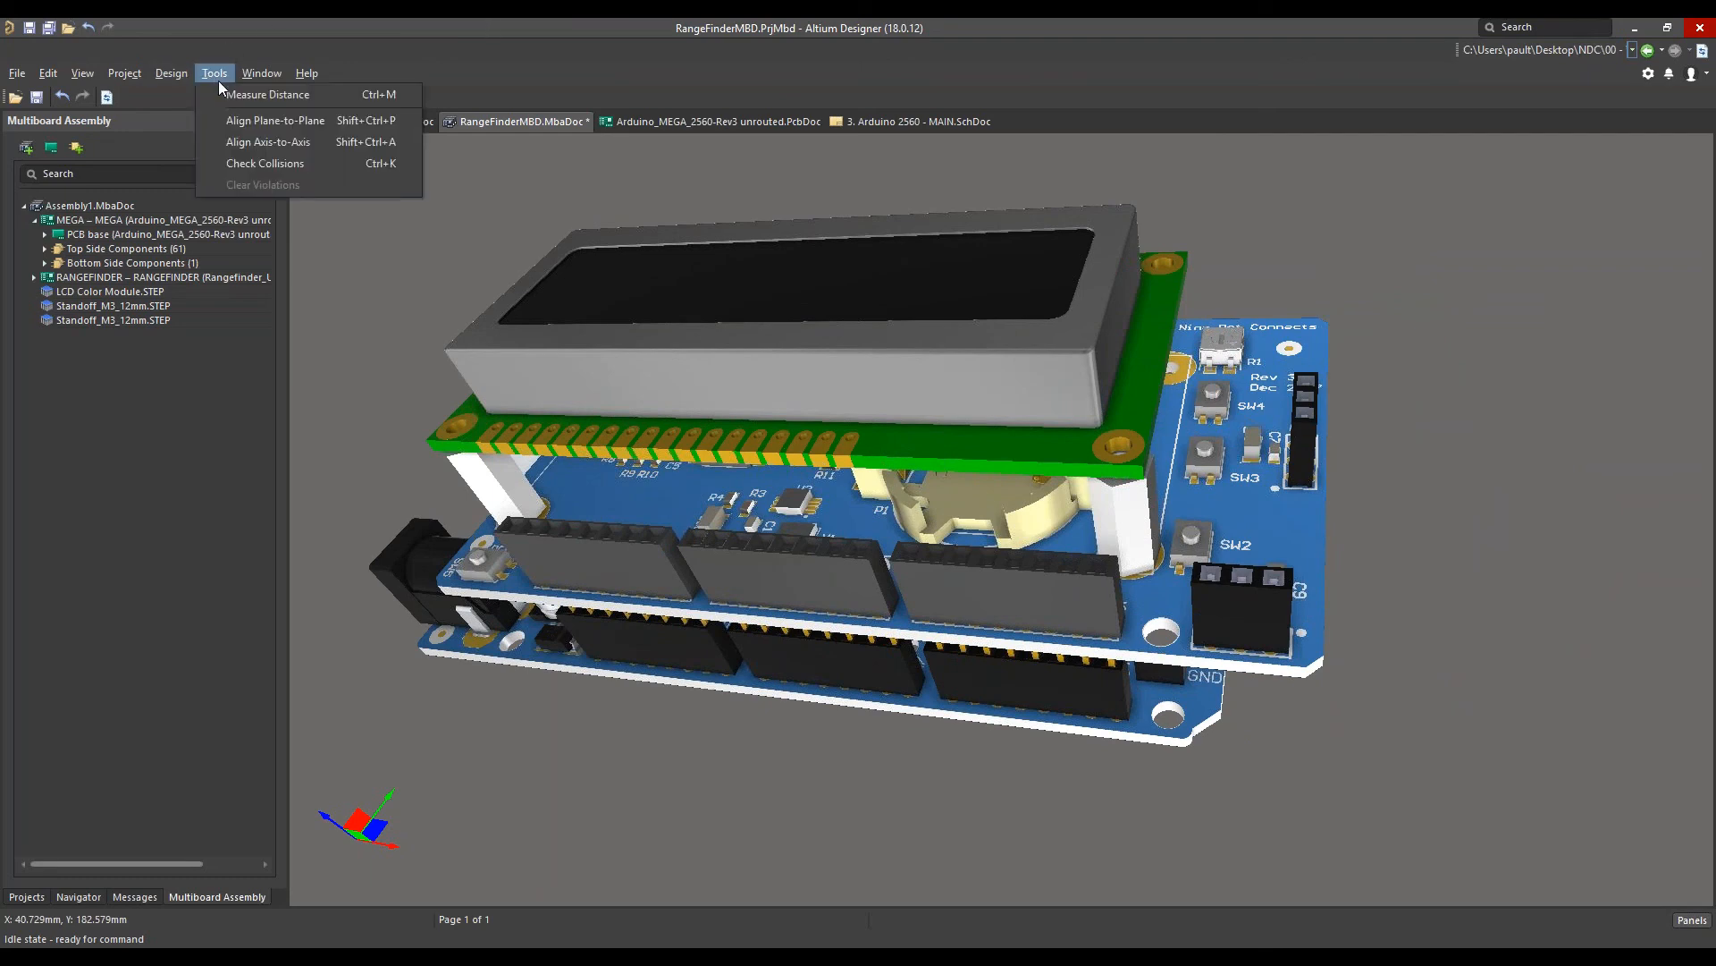
left_click(260, 166)
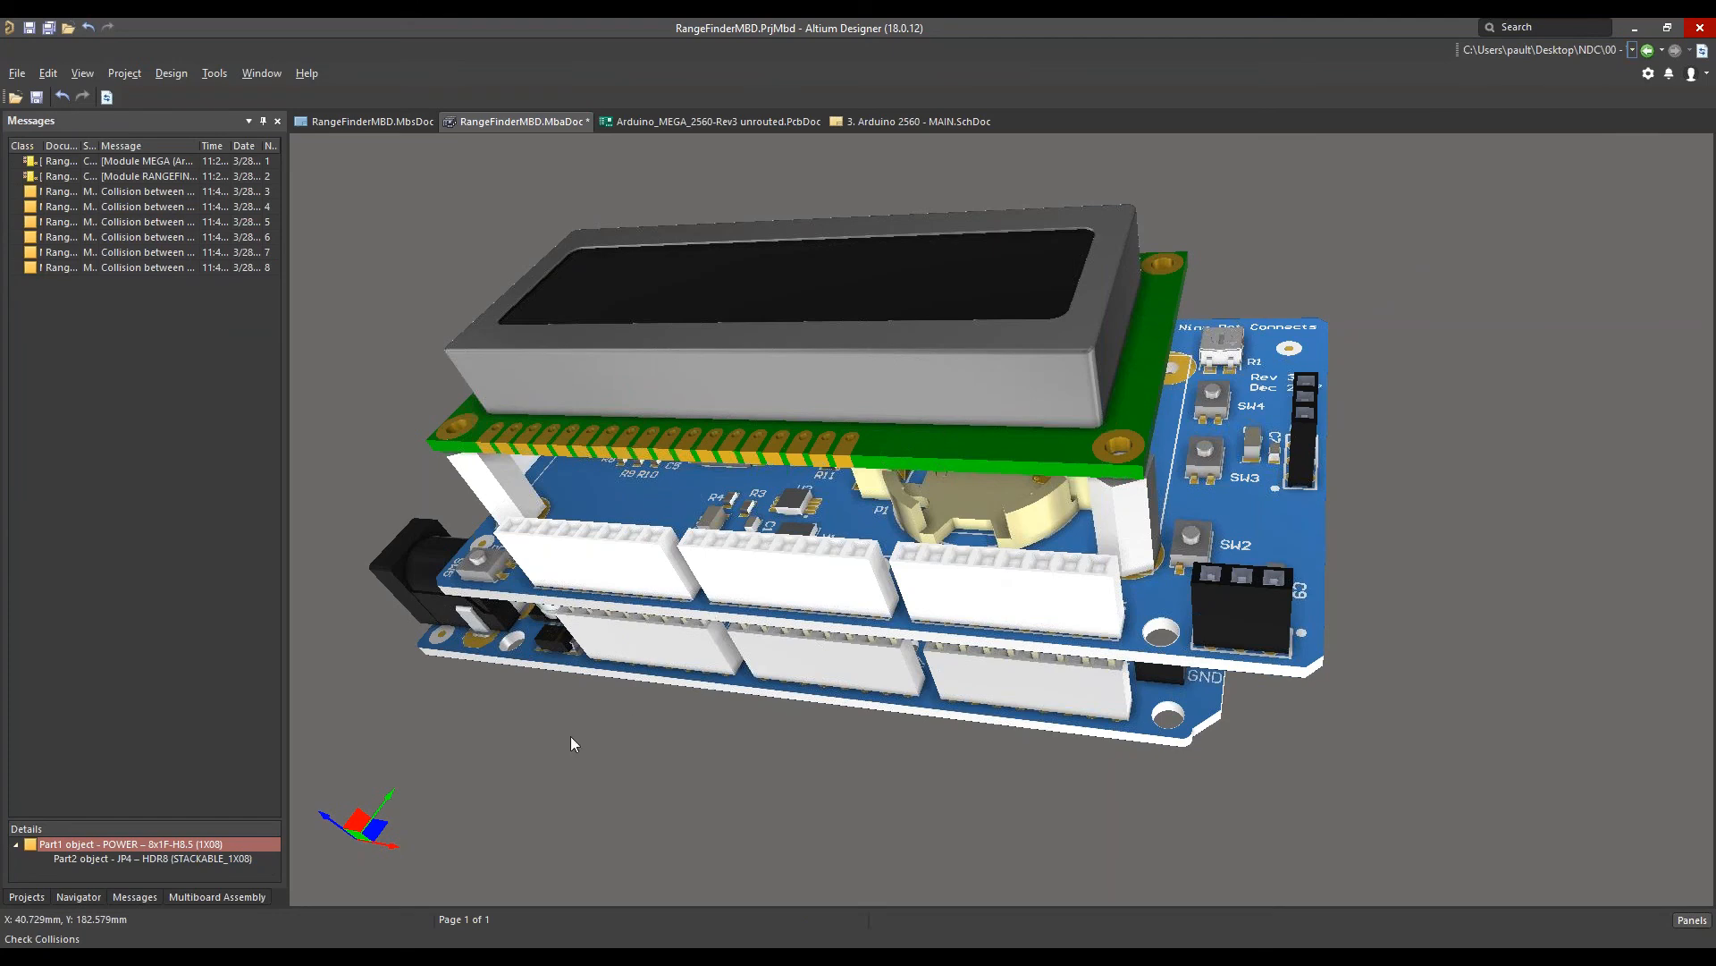
right_click_drag(504, 742, 626, 640, "shift")
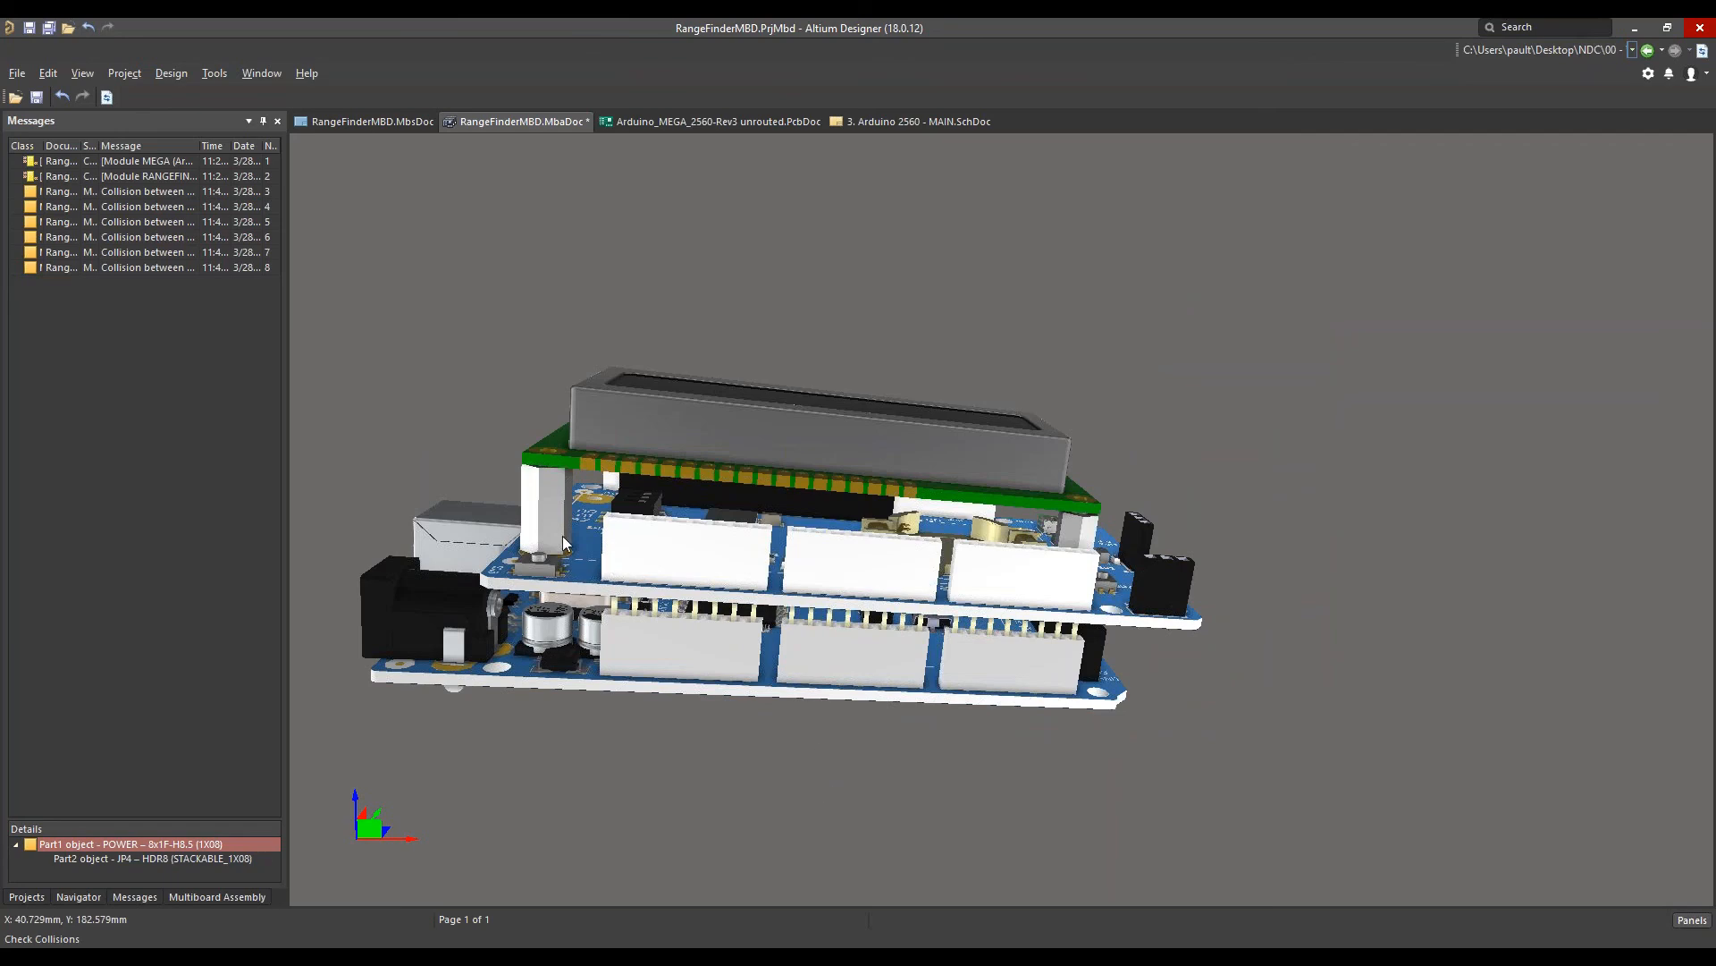
scroll(562, 534, "up", 4, "ctrl")
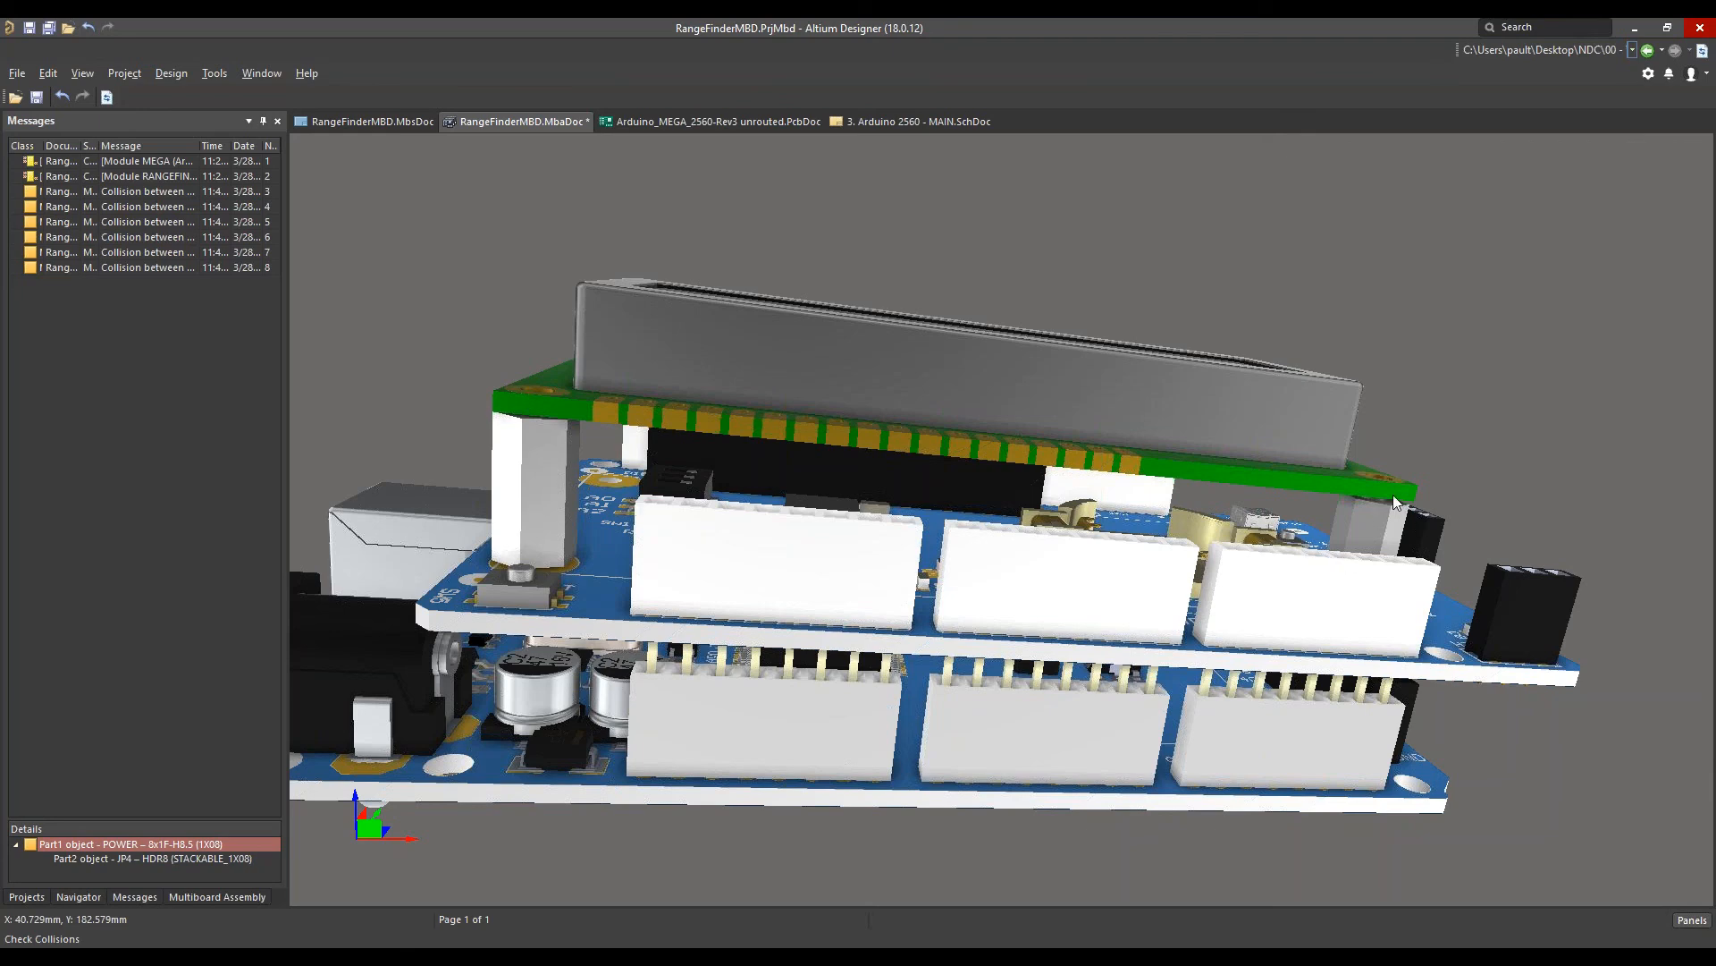
left_click(1368, 525)
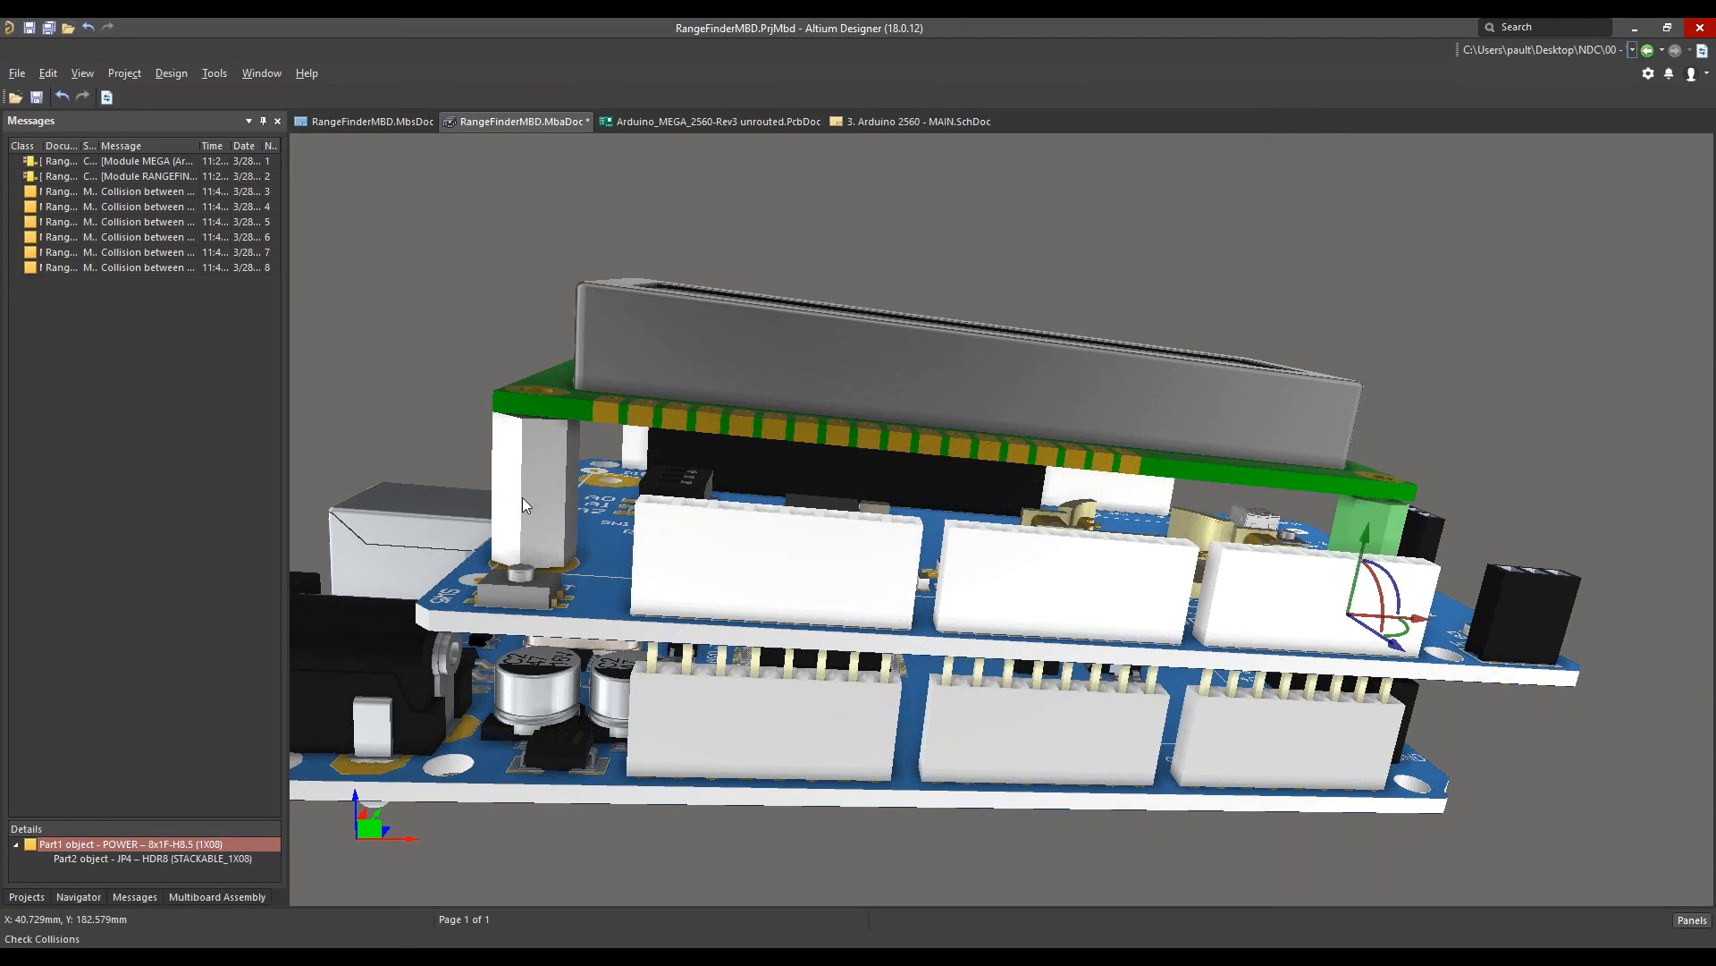
scroll(572, 704, "down", 3, "ctrl")
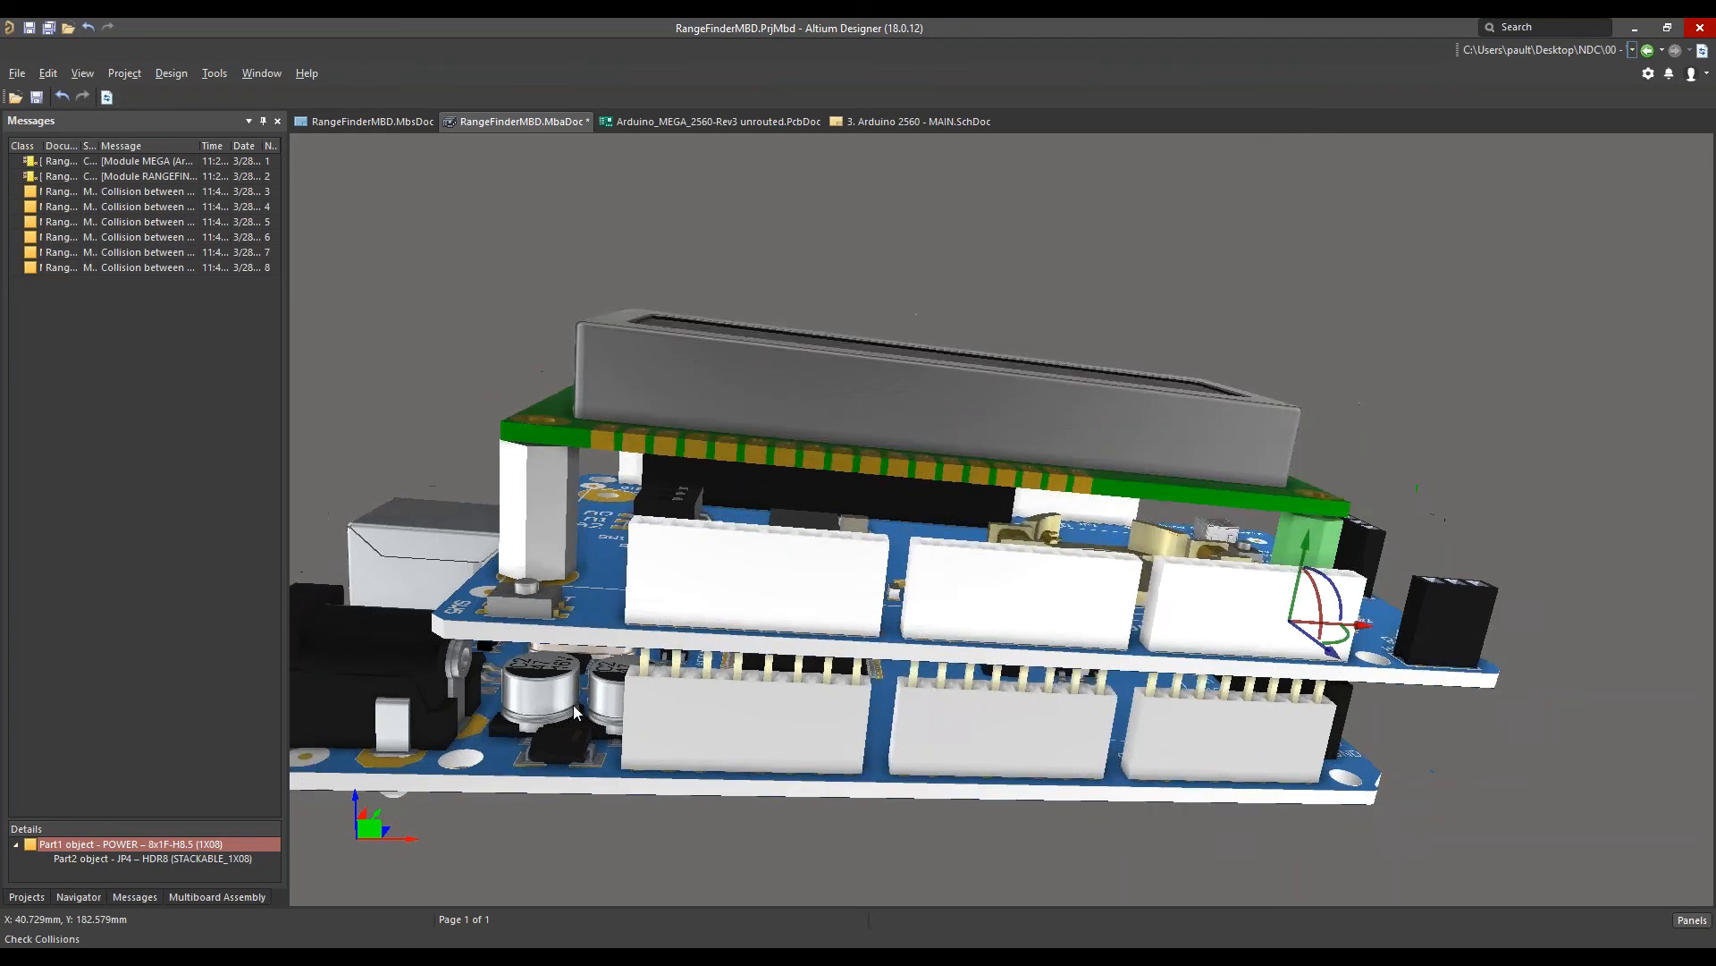
right_click_drag(625, 758, 702, 664)
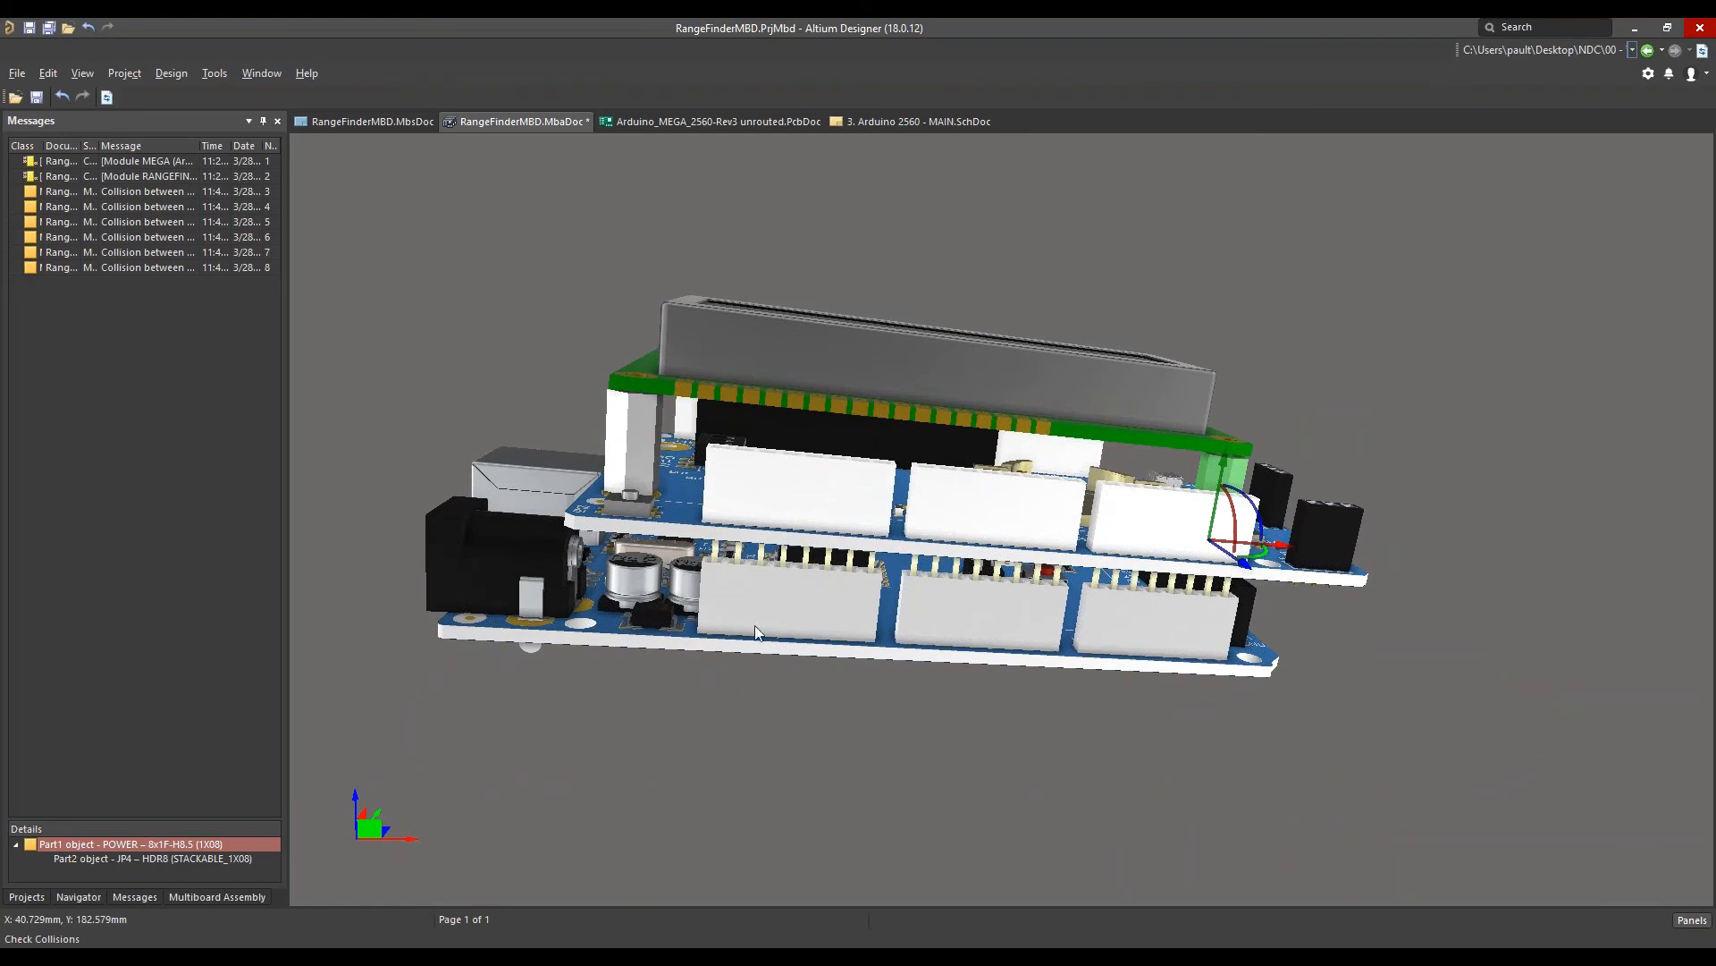
left_click(732, 693)
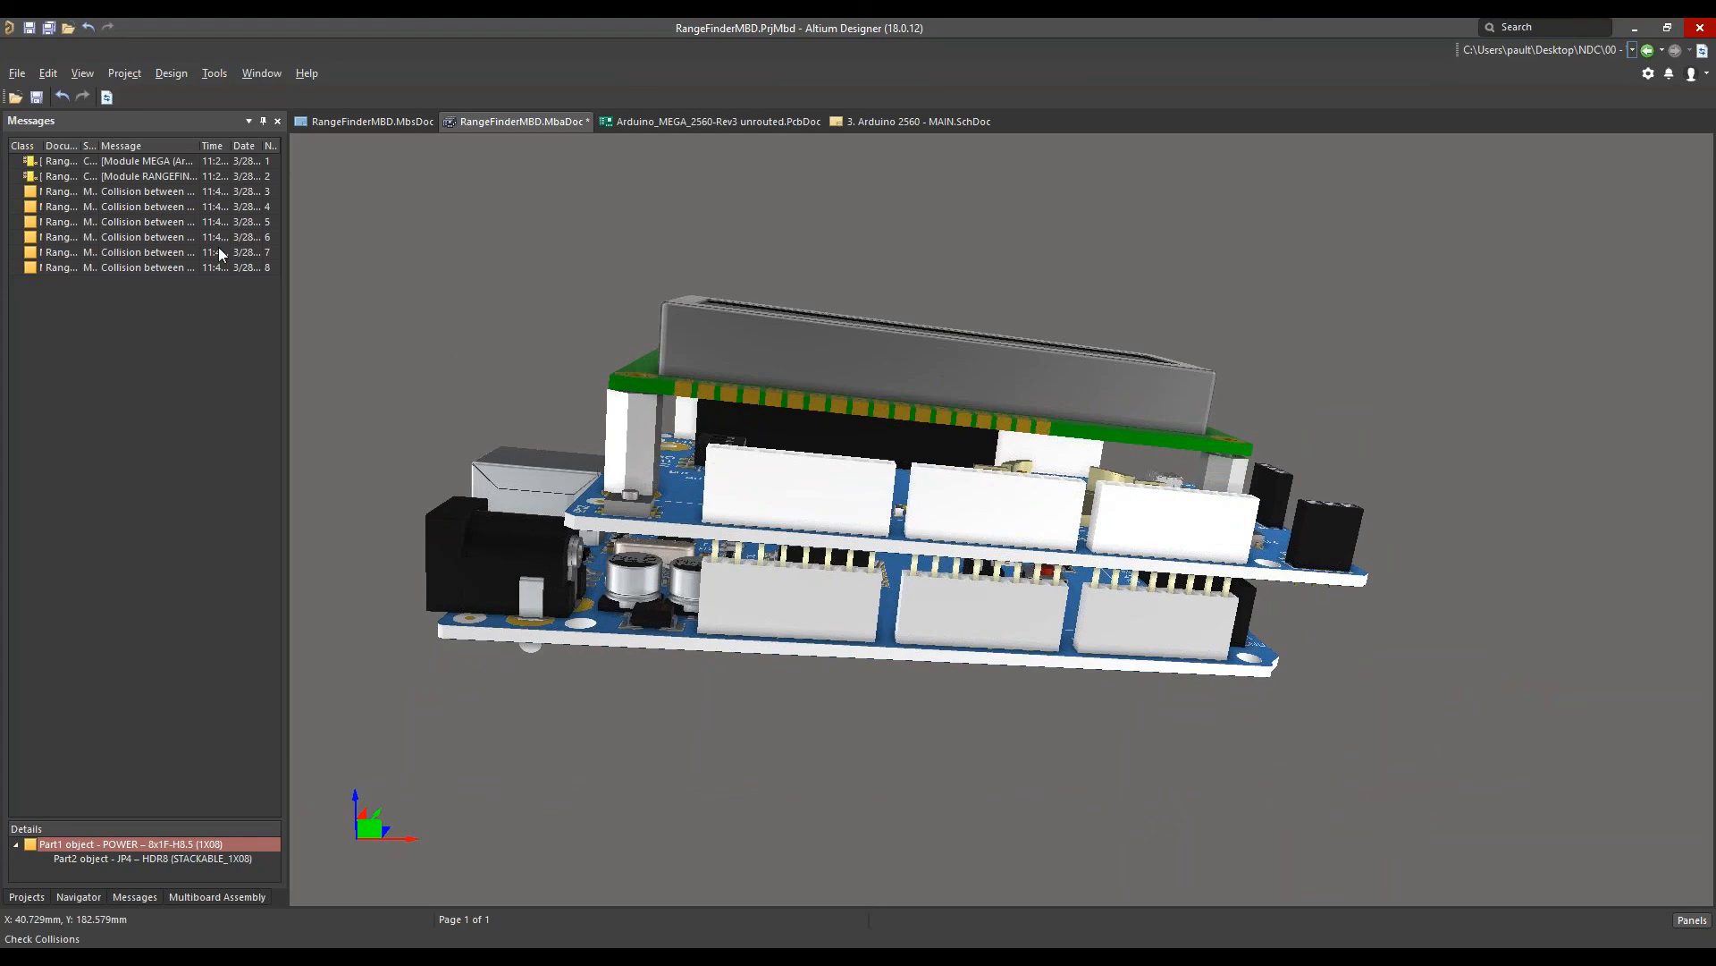
Turn on the section view of the multiboard assembly
left_click(47, 73)
left_click(46, 73)
left_click(71, 74)
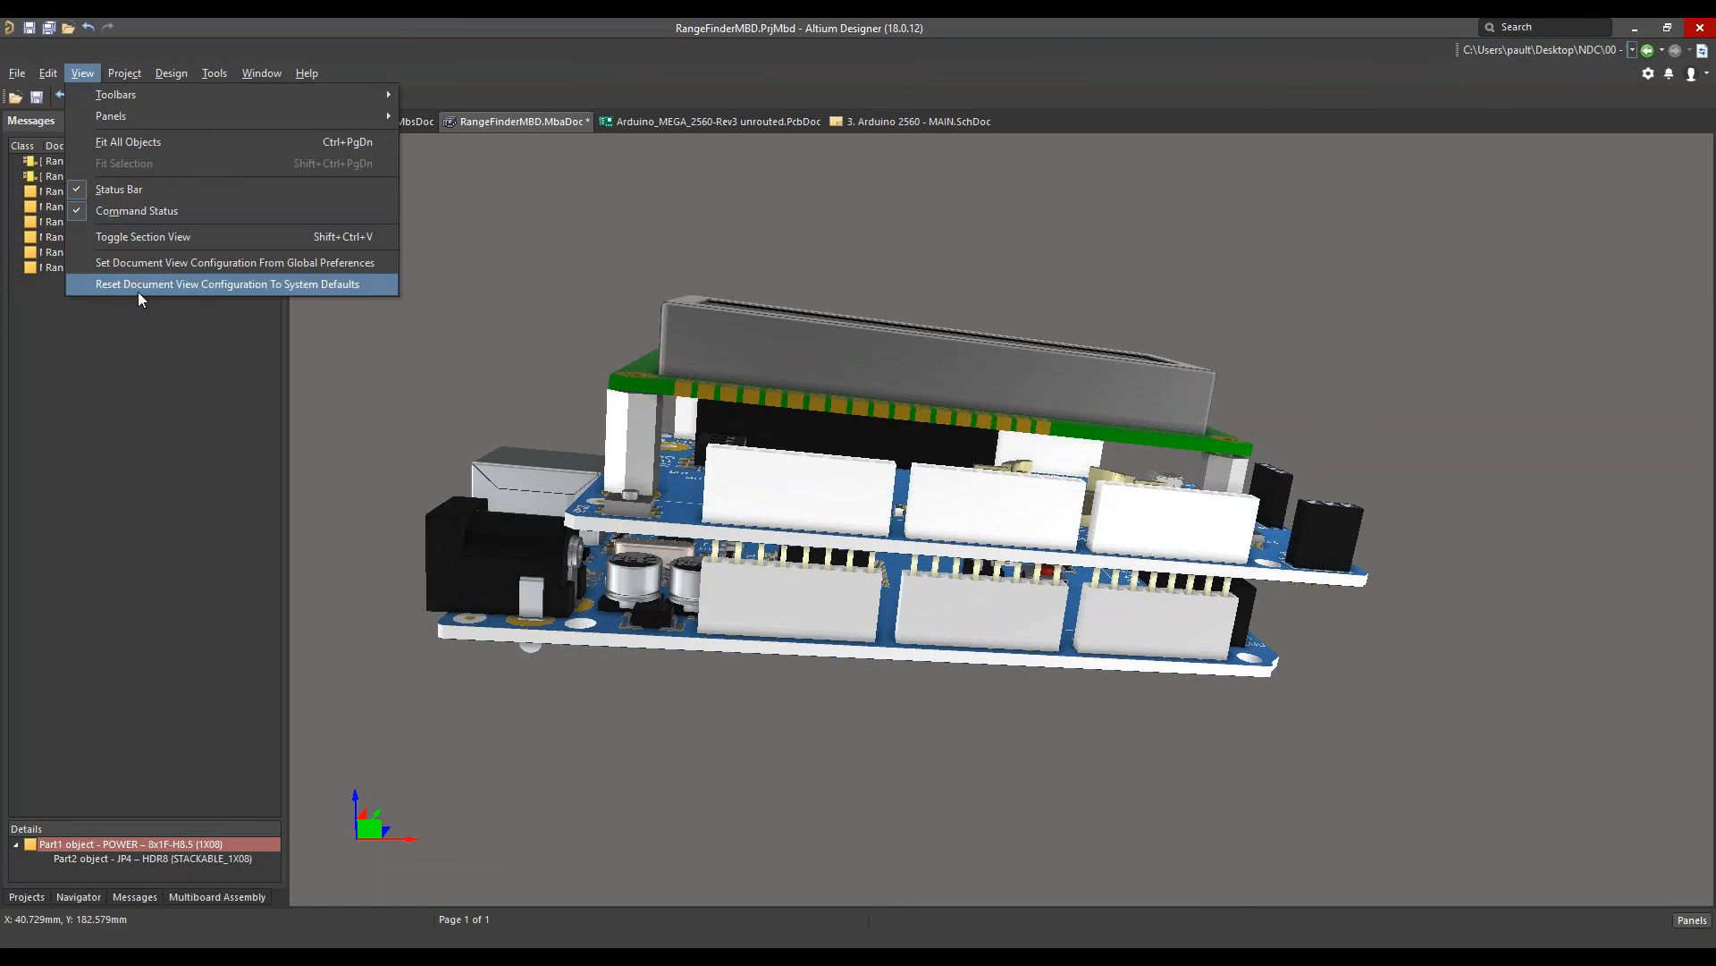
left_click(146, 237)
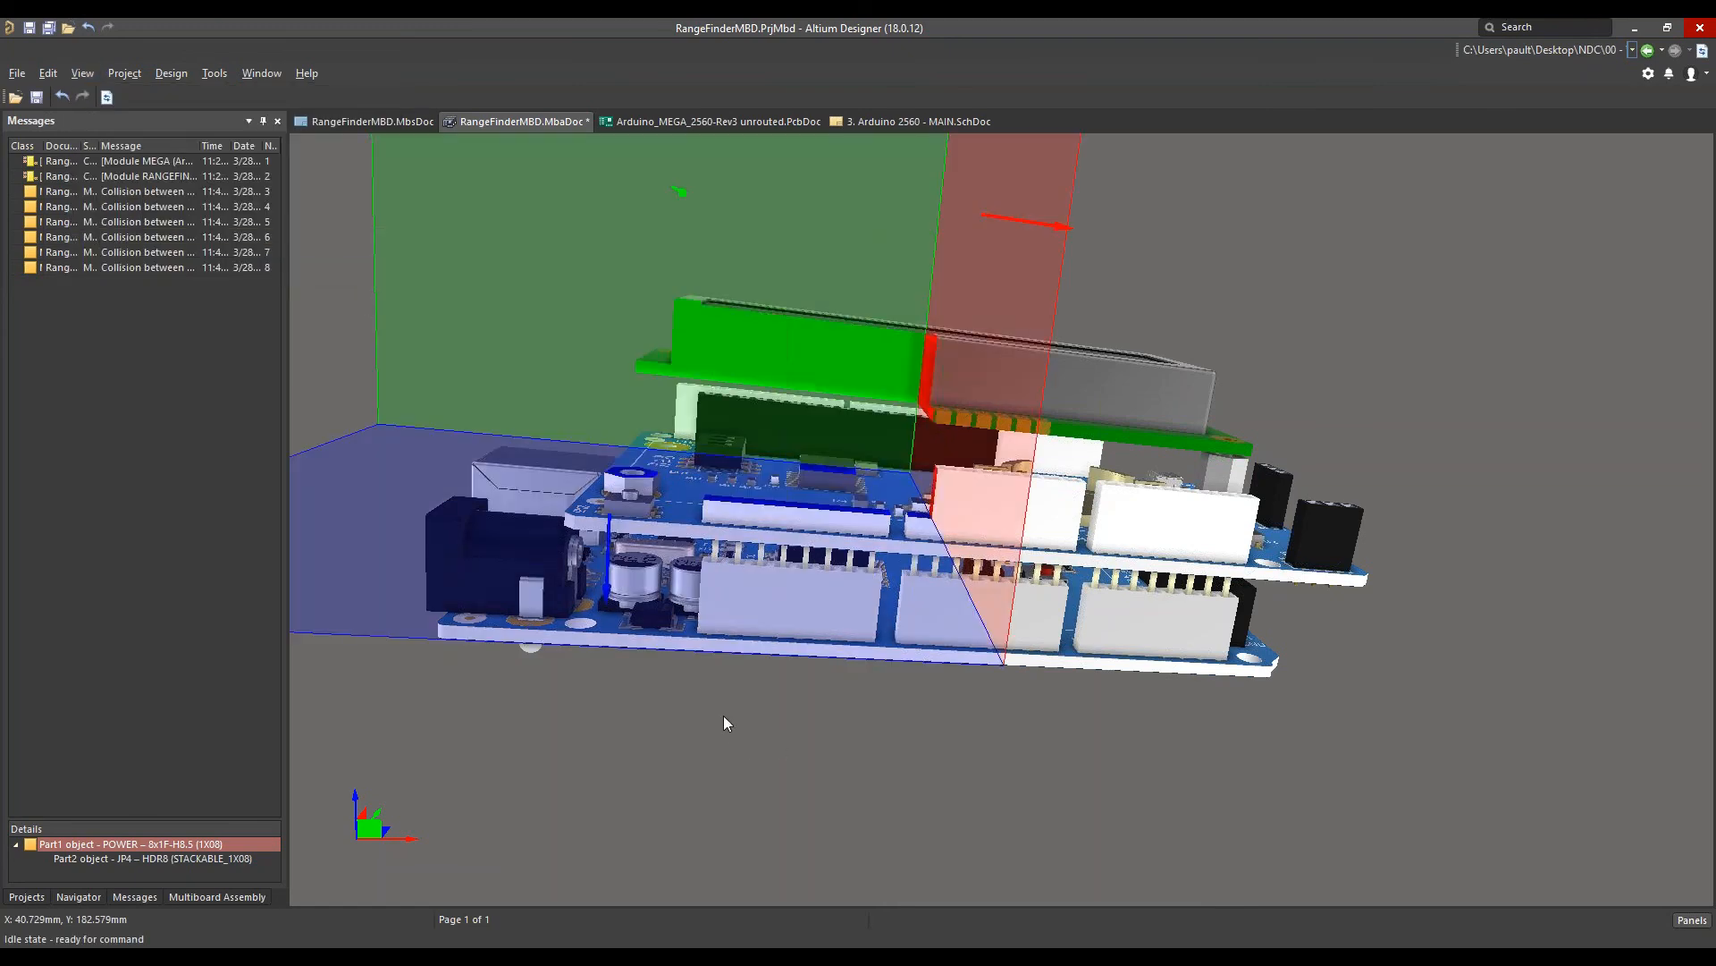
Move the red section plane along its axis past the far end of the boards, opposite the power jack
left_click(383, 836)
right_click_drag(1150, 813, 1129, 643)
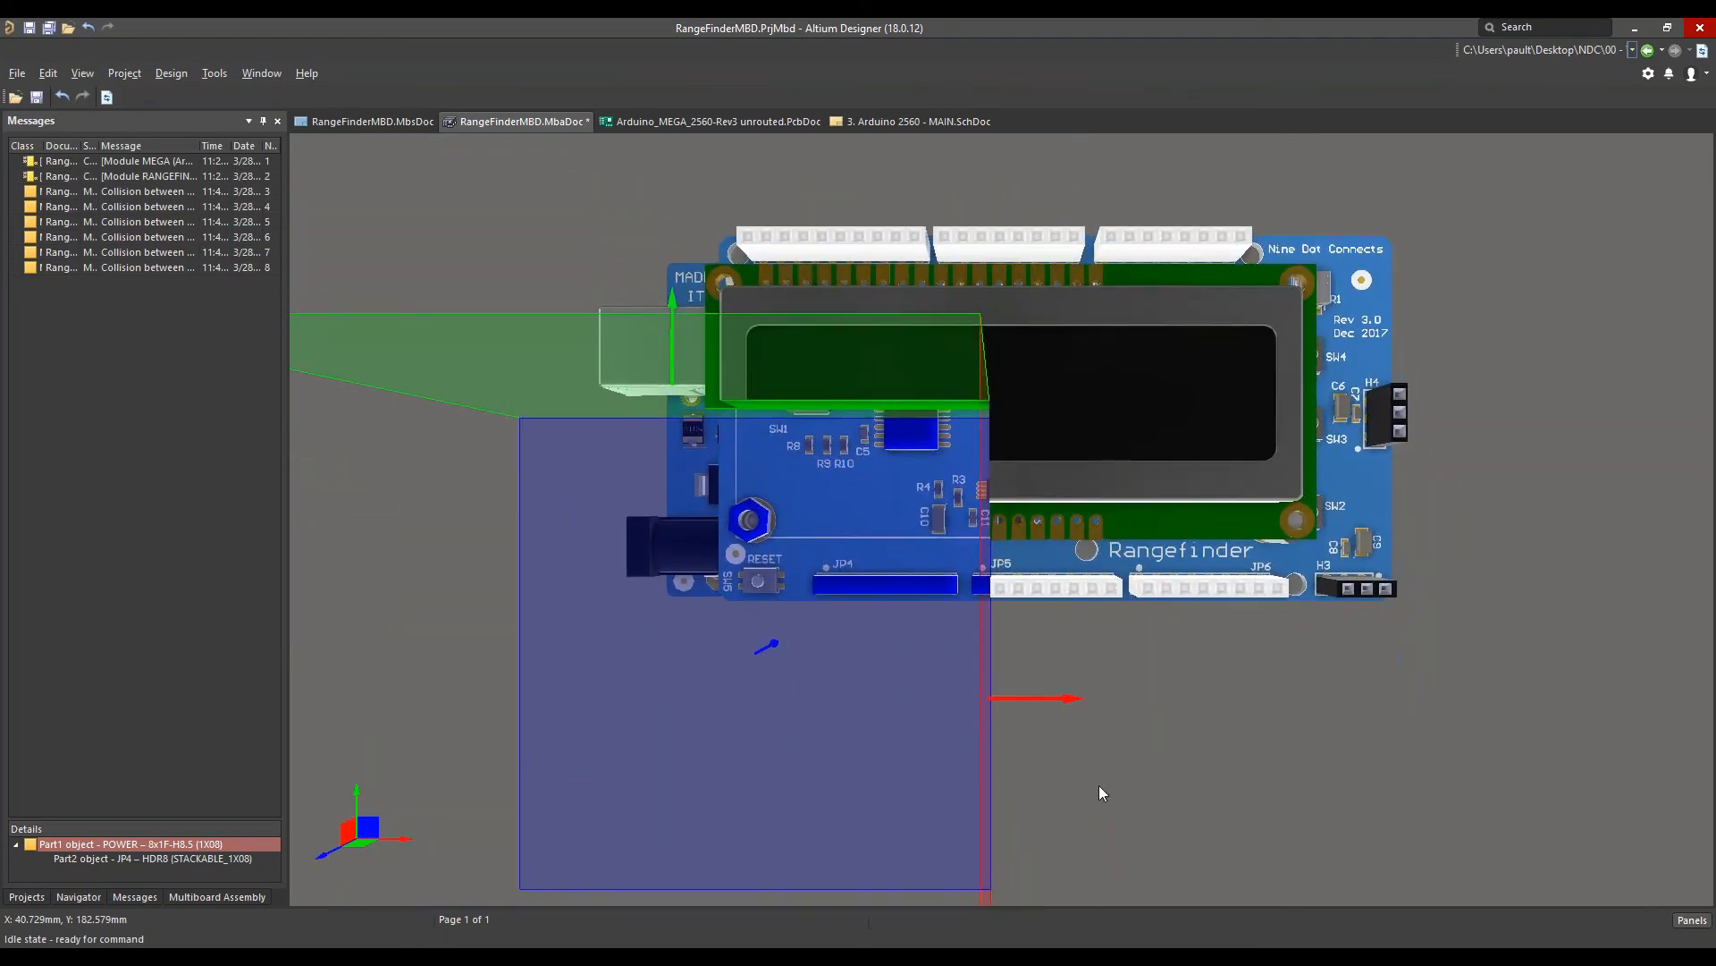
right_click_drag(1098, 787, 1123, 747, "shift")
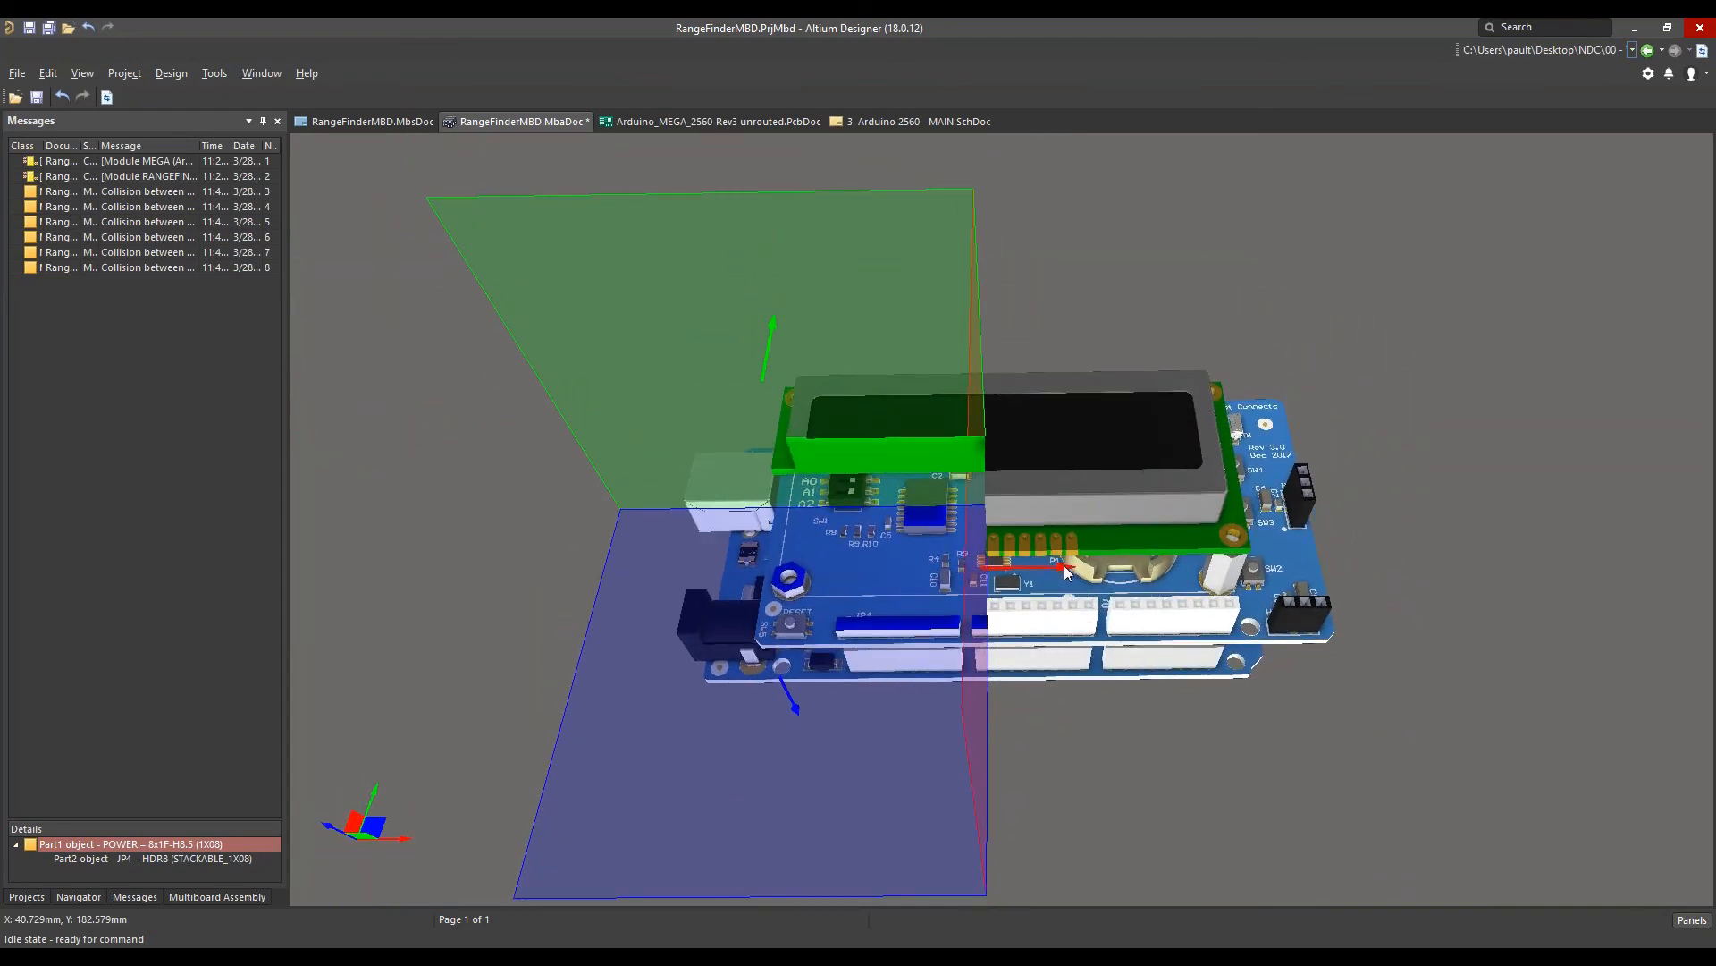
left_click_drag(1066, 572, 1581, 582)
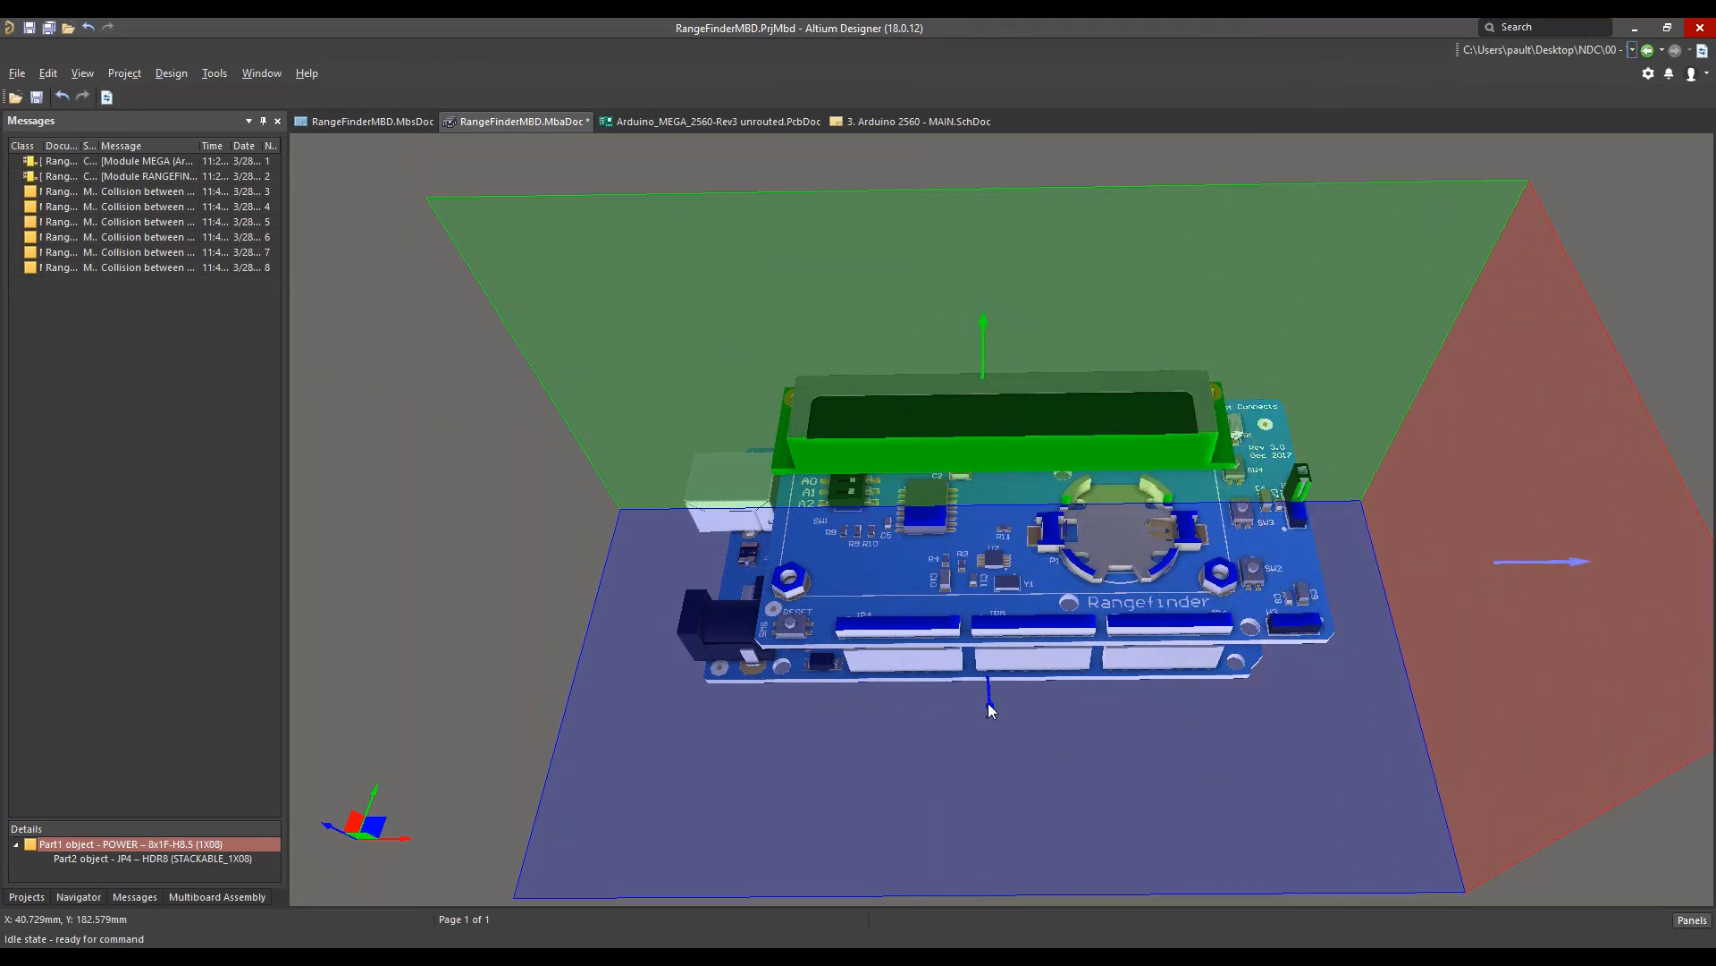
Lower the blue section plane beneath both boards and nudge the green section plane slightly to examine the lengthwise cut
left_click_drag(988, 703, 982, 755)
left_click_drag(979, 771, 979, 768)
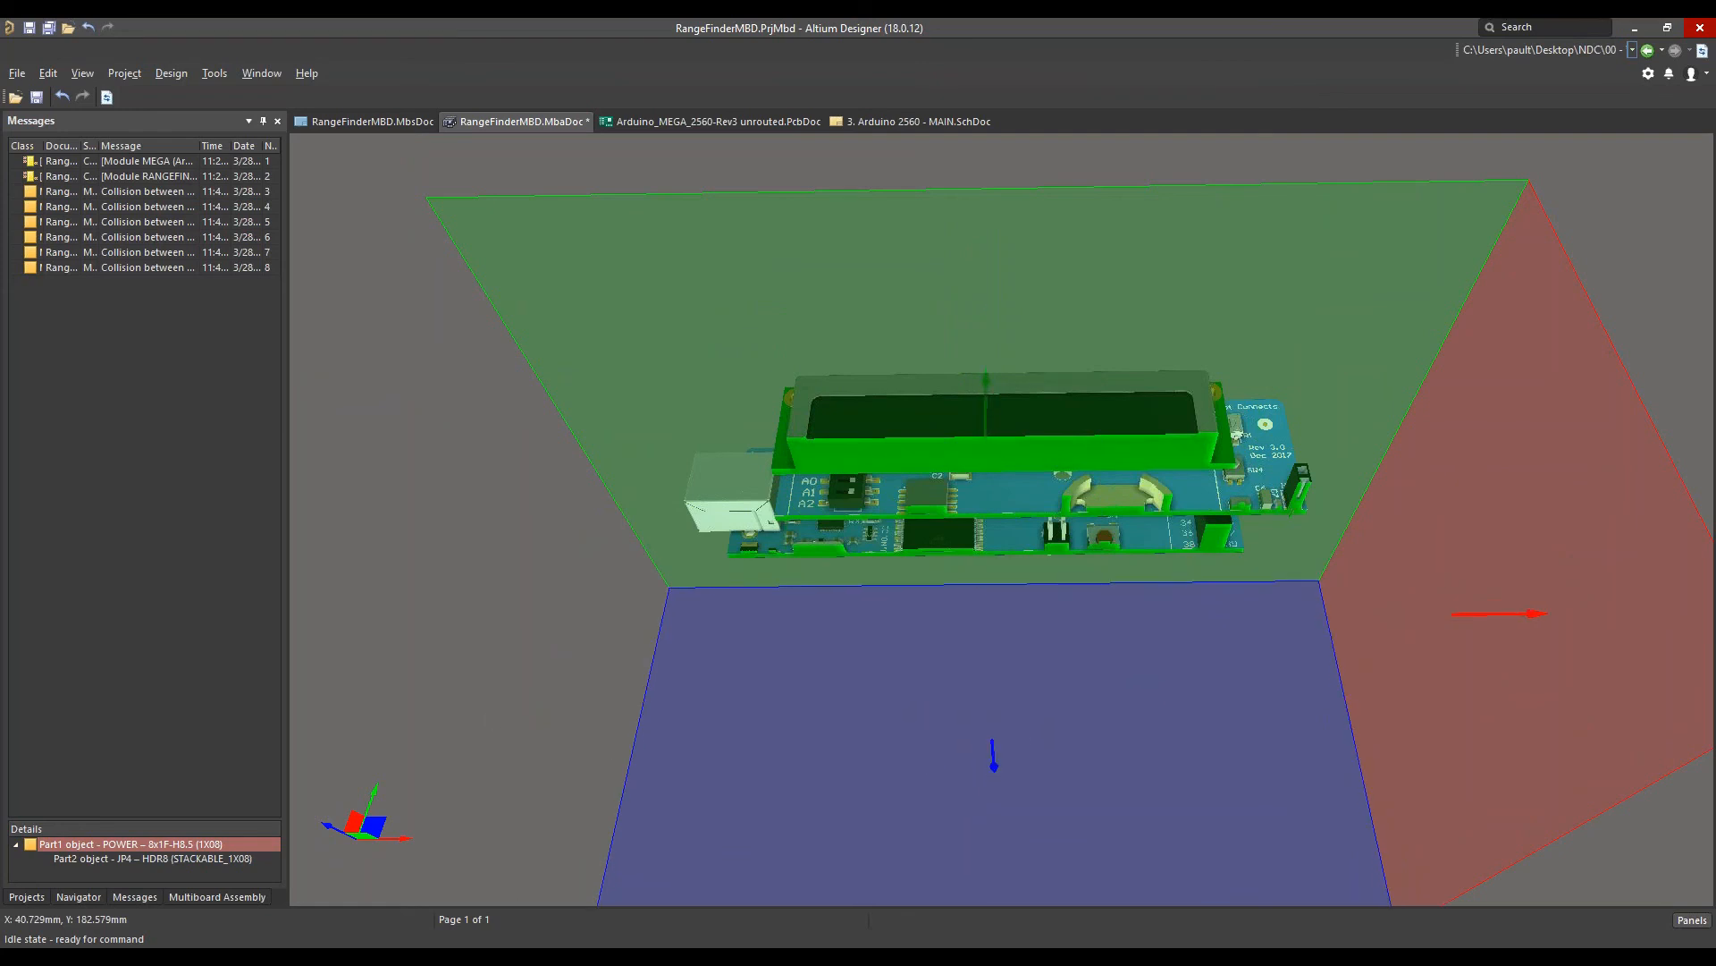
right_click_drag(506, 690, 513, 636, "shift")
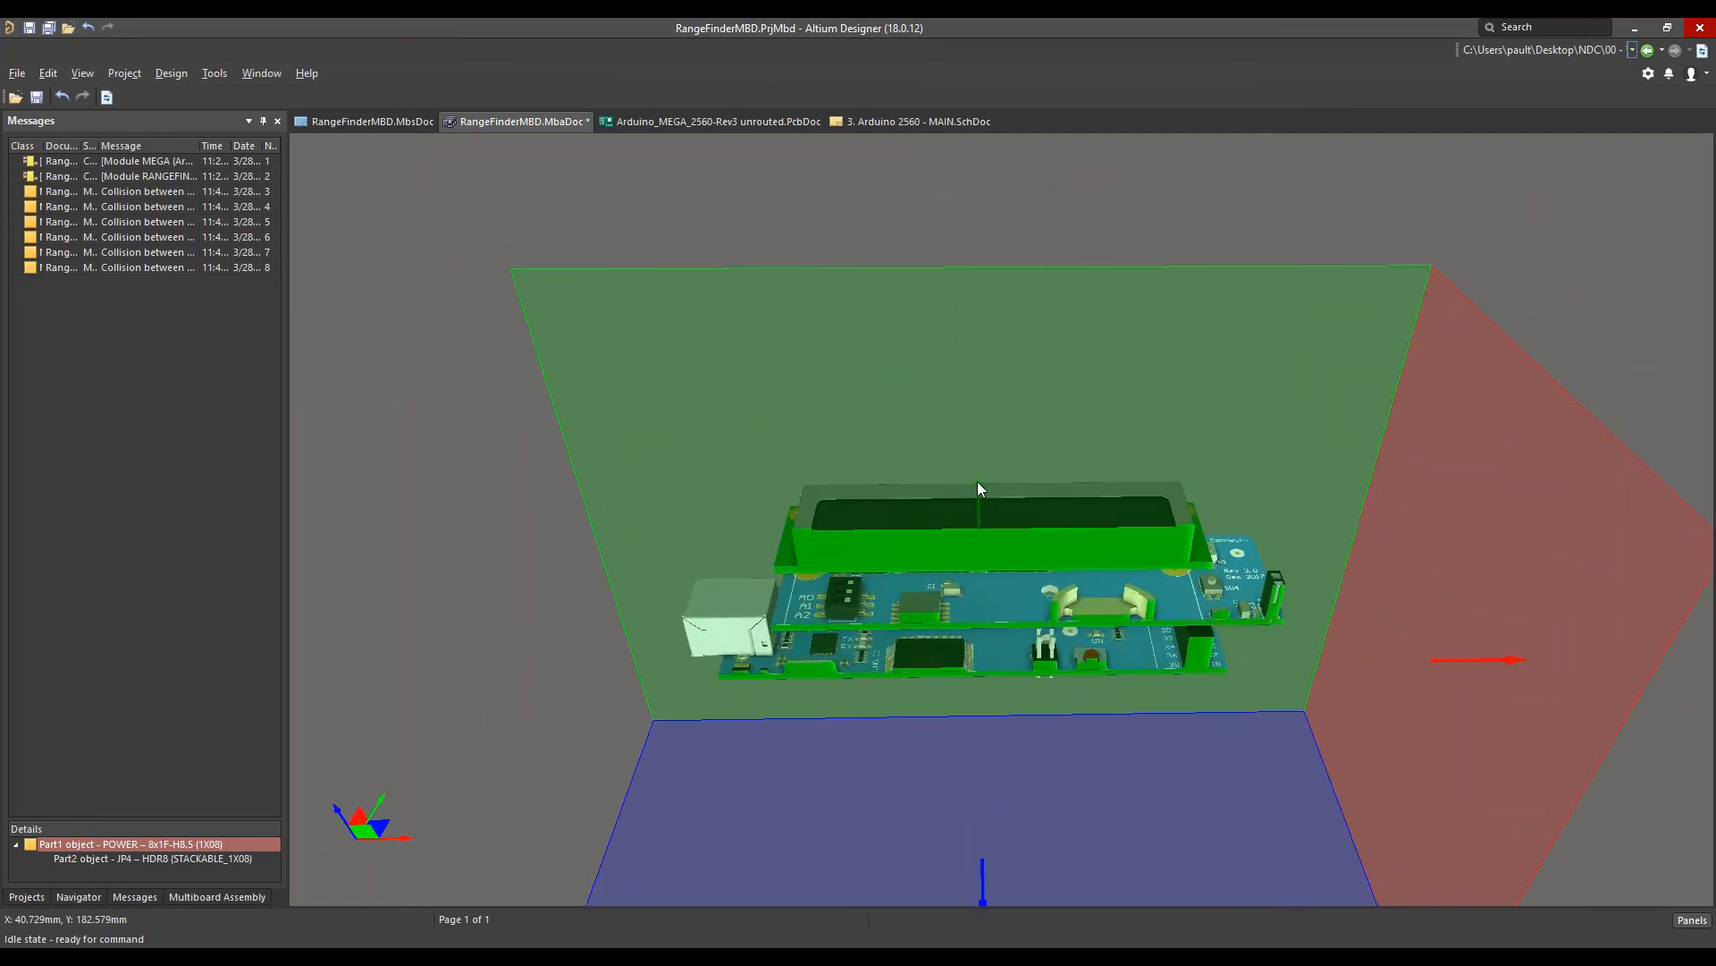
mouse_move(980, 482)
left_mouse_down()
mouse_move(978, 610)
mouse_move(973, 418)
mouse_move(961, 489)
left_mouse_up()
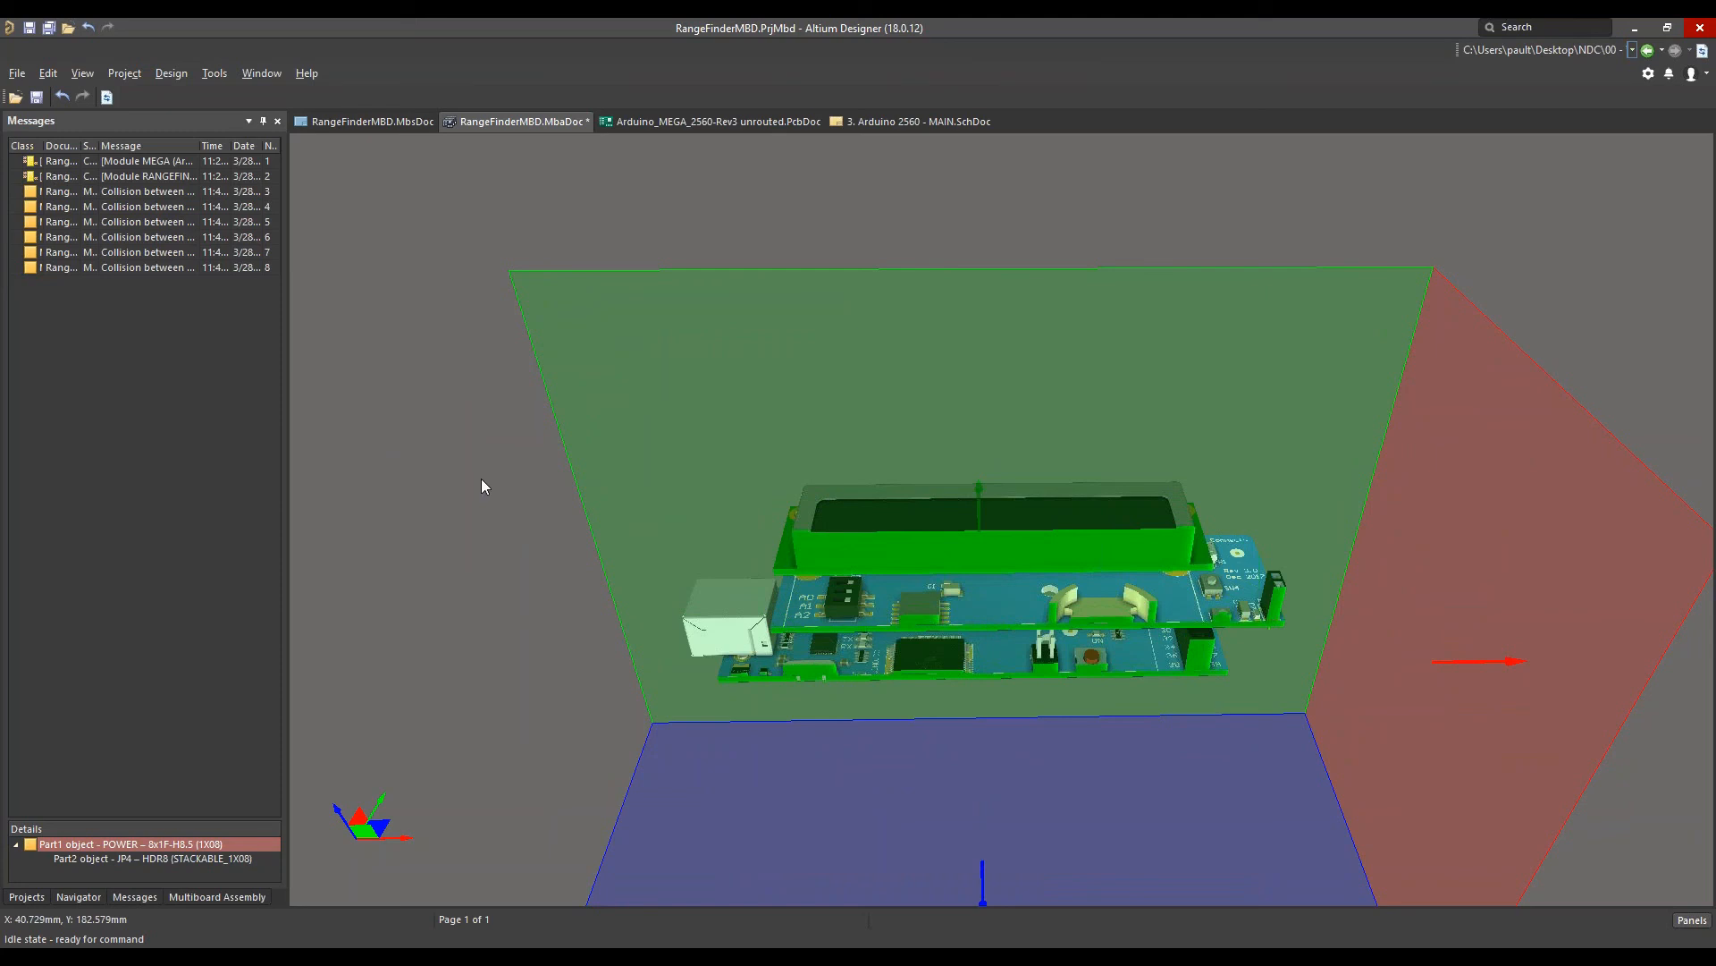
Turn off the section view to show the whole multiboard assembly
left_click(49, 75)
mouse_move(89, 72)
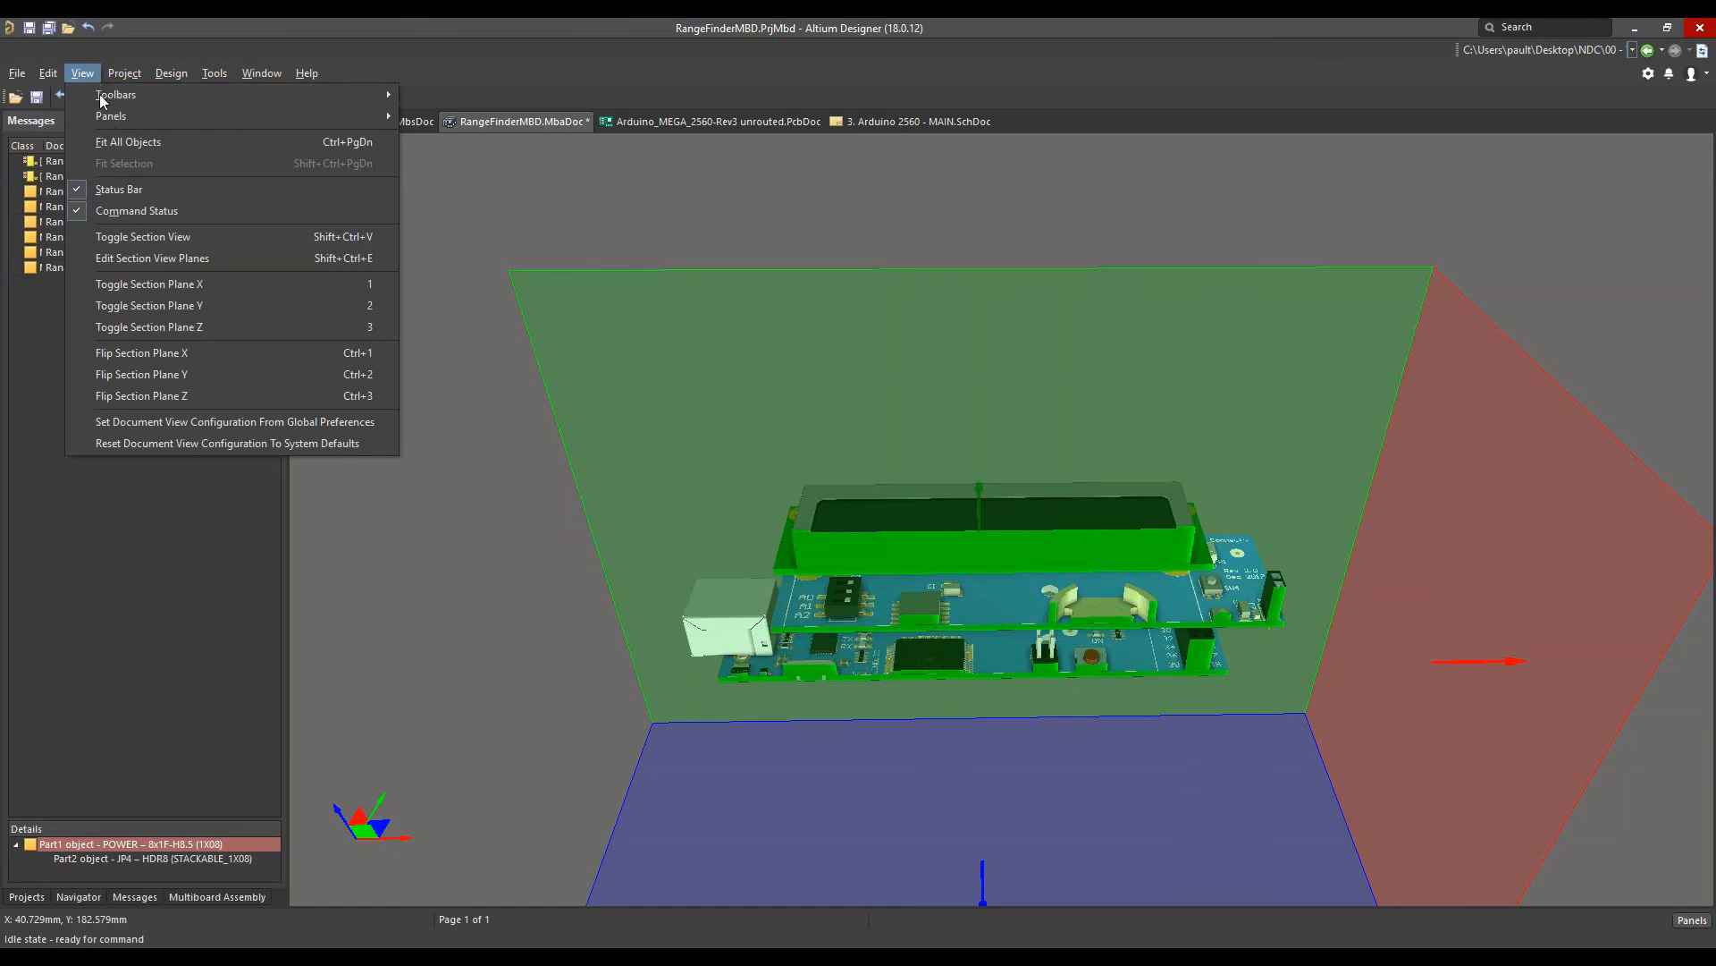
left_click(136, 236)
right_click_drag(499, 484, 533, 372)
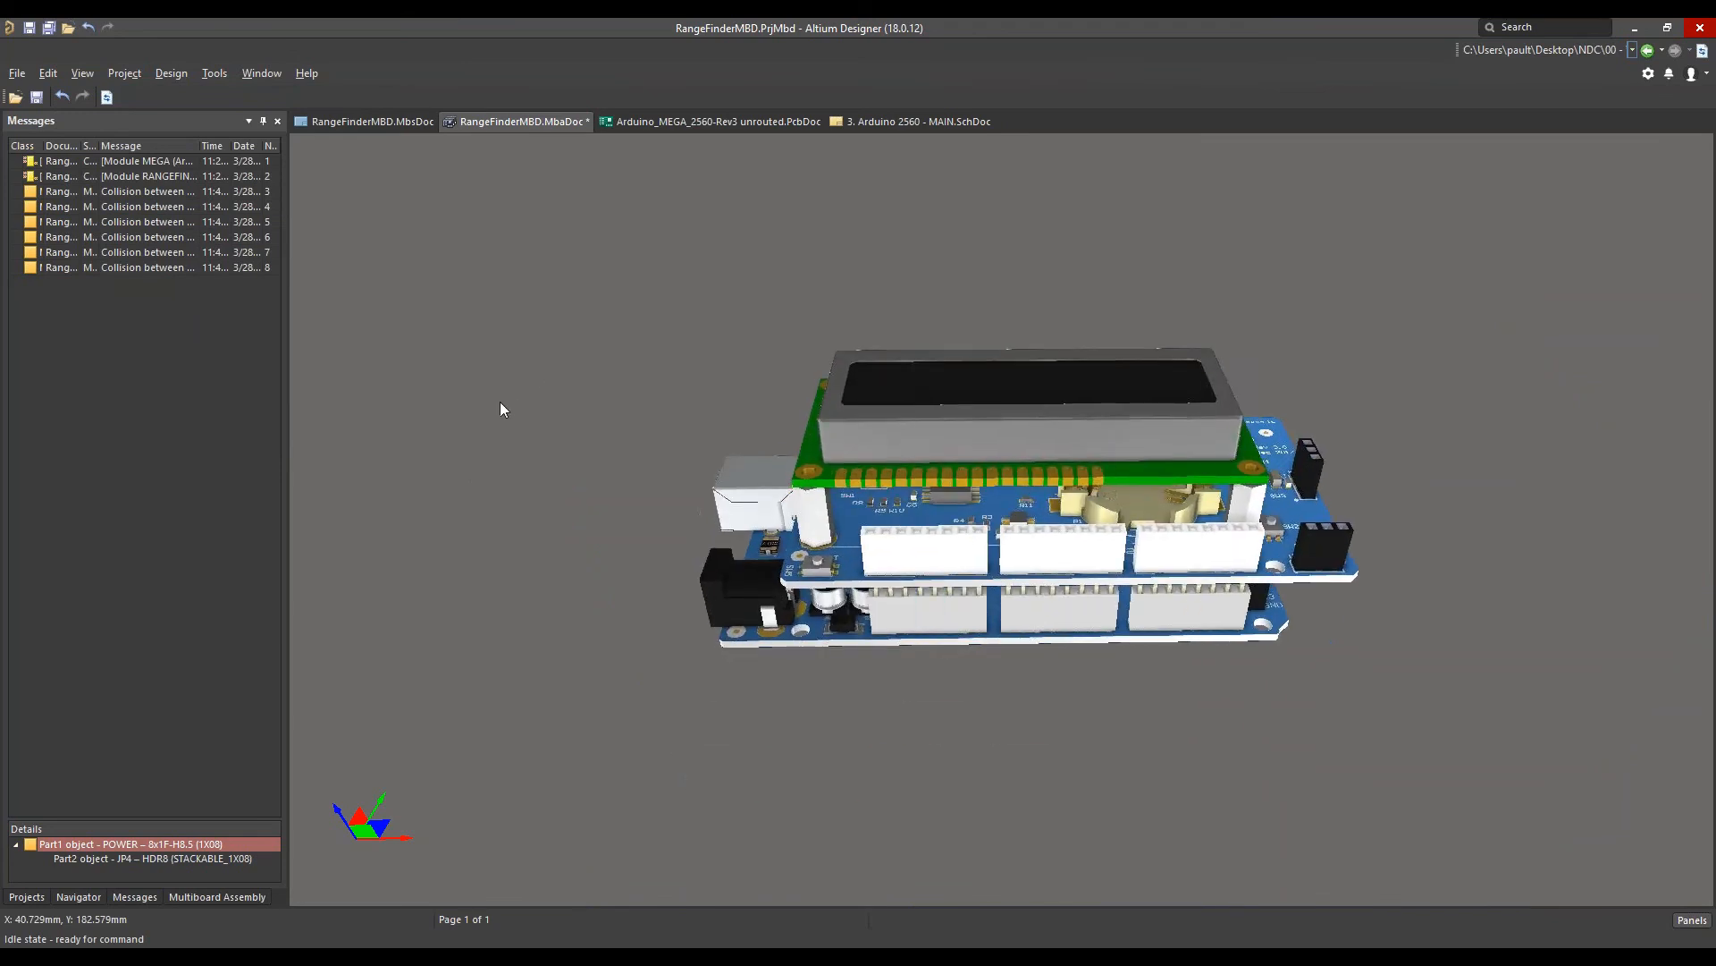